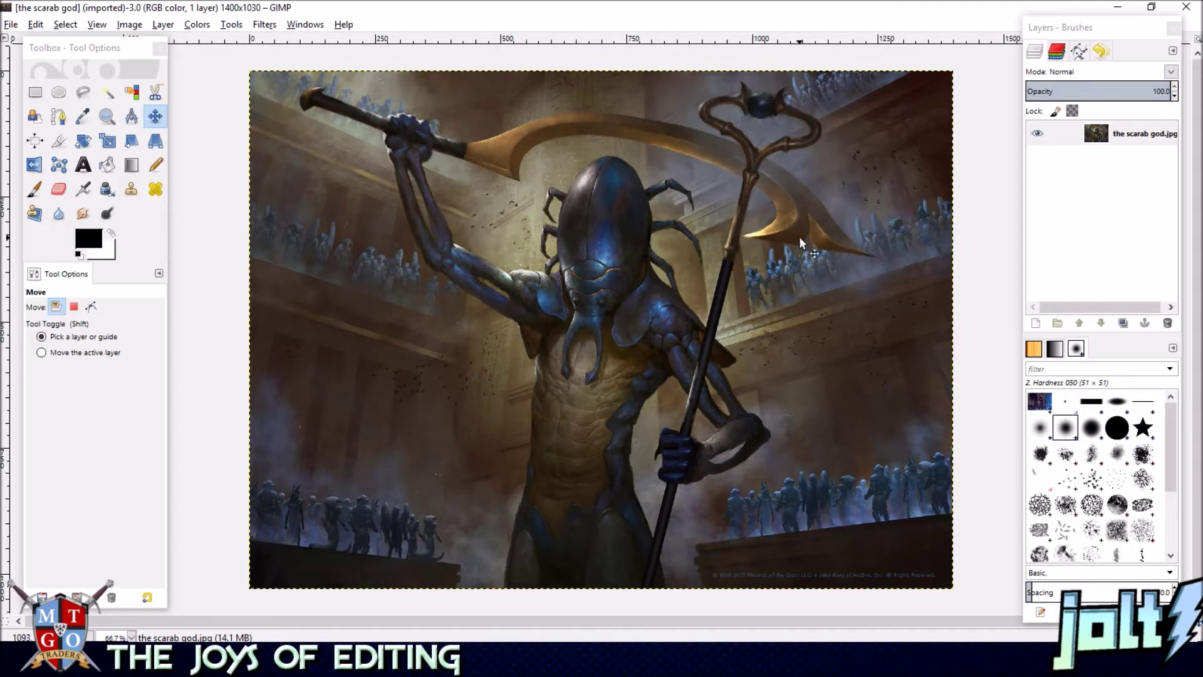
- Examine the scarab god artwork up close, covering the figure, the weapons and the background crowds
{"action": "mouse_move", "coordinate": [722, 277]}
{"action": "left_mouse_down"}
{"action": "mouse_move", "coordinate": [729, 257]}
{"action": "mouse_move", "coordinate": [709, 276]}
{"action": "left_mouse_up"}
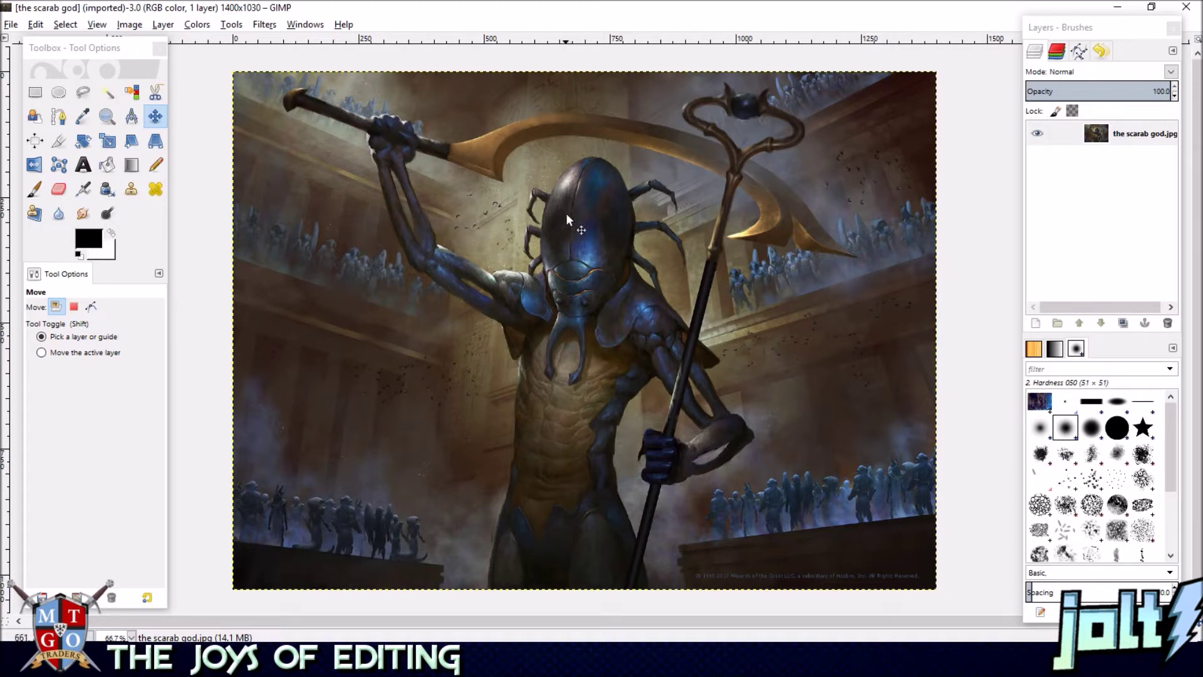
{"action": "scroll", "coordinate": [501, 225], "scroll_direction": "up", "scroll_amount": 3}
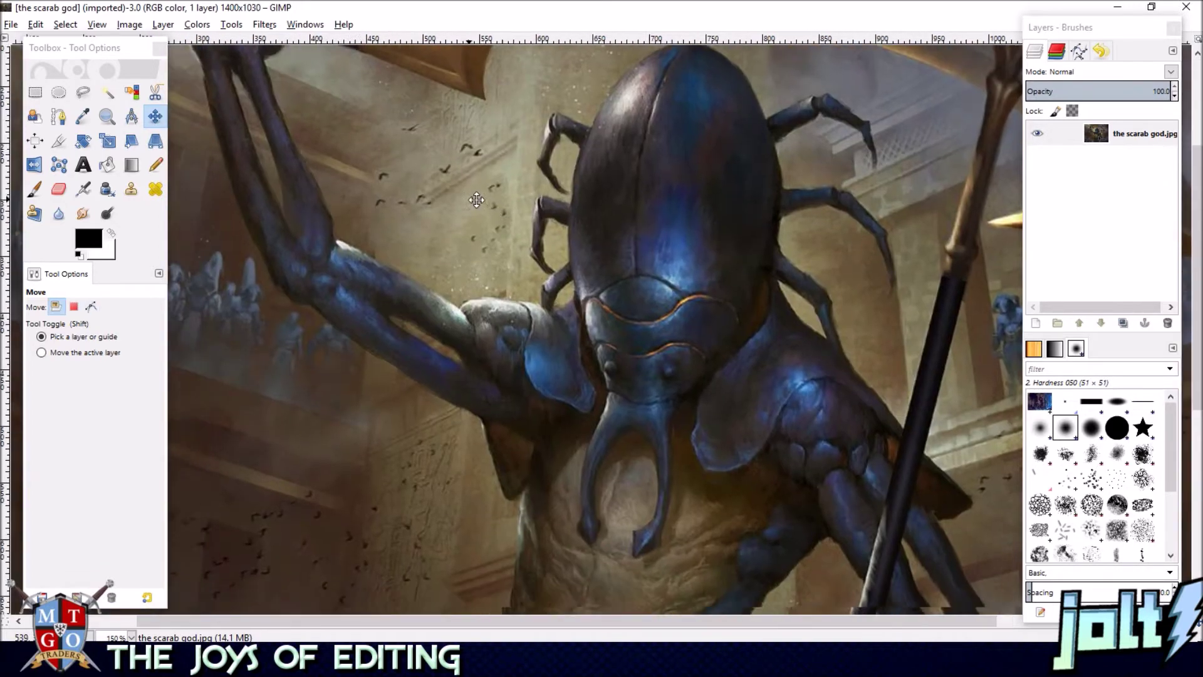
{"action": "left_click_drag", "start_coordinate": [476, 200], "coordinate": [506, 188]}
{"action": "left_click_drag", "start_coordinate": [403, 430], "coordinate": [567, 291]}
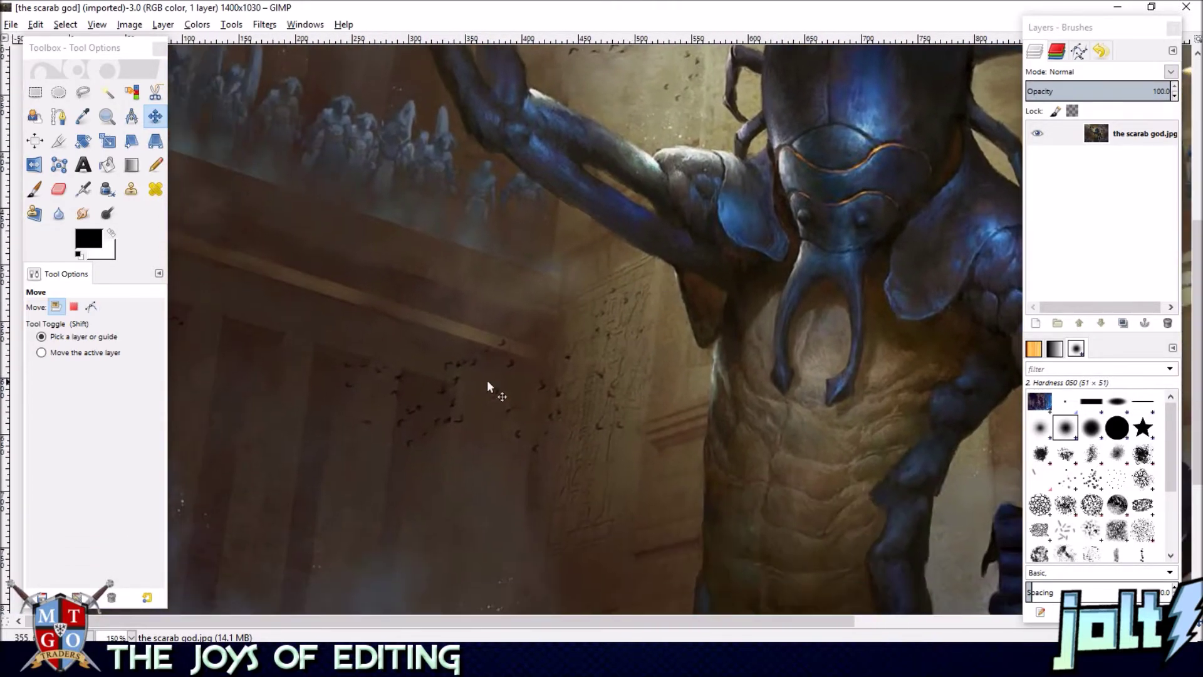
{"action": "scroll", "coordinate": [597, 311], "scroll_direction": "down", "scroll_amount": 1}
{"action": "left_click_drag", "start_coordinate": [810, 265], "coordinate": [667, 133]}
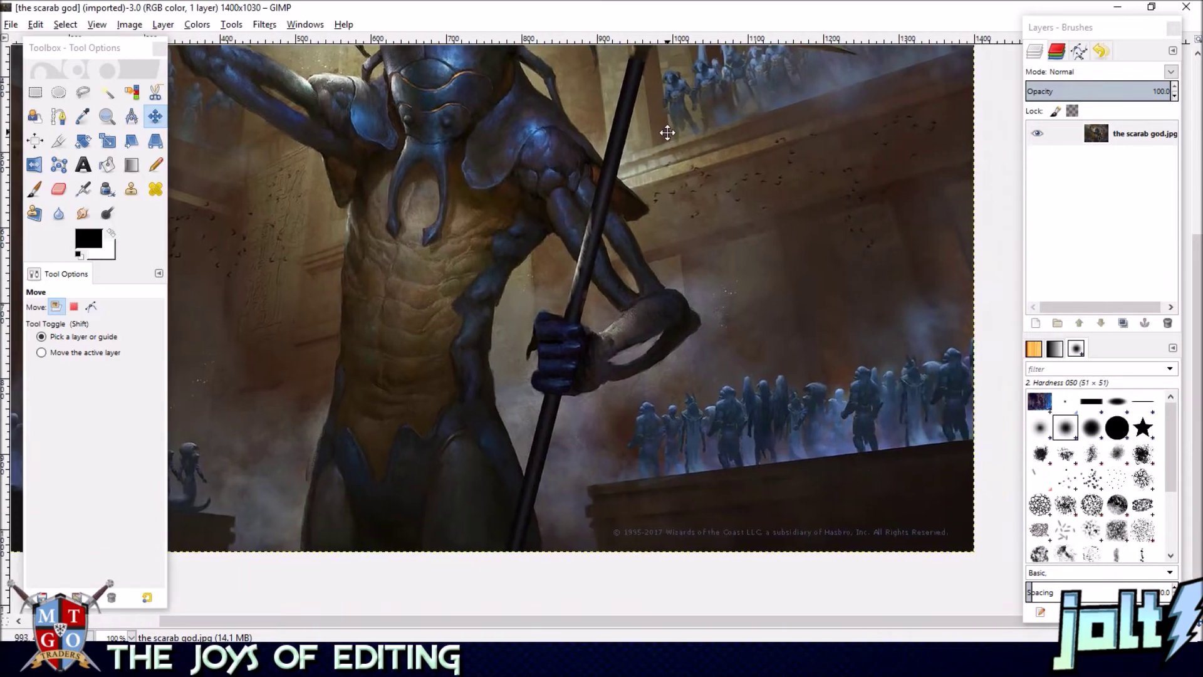
{"action": "left_click_drag", "start_coordinate": [700, 311], "coordinate": [671, 280]}
{"action": "scroll", "coordinate": [669, 281], "scroll_direction": "down", "scroll_amount": 1}
{"action": "scroll", "coordinate": [669, 281], "scroll_direction": "right", "scroll_amount": 1}
{"action": "scroll", "coordinate": [721, 311], "scroll_direction": "up", "scroll_amount": 1}
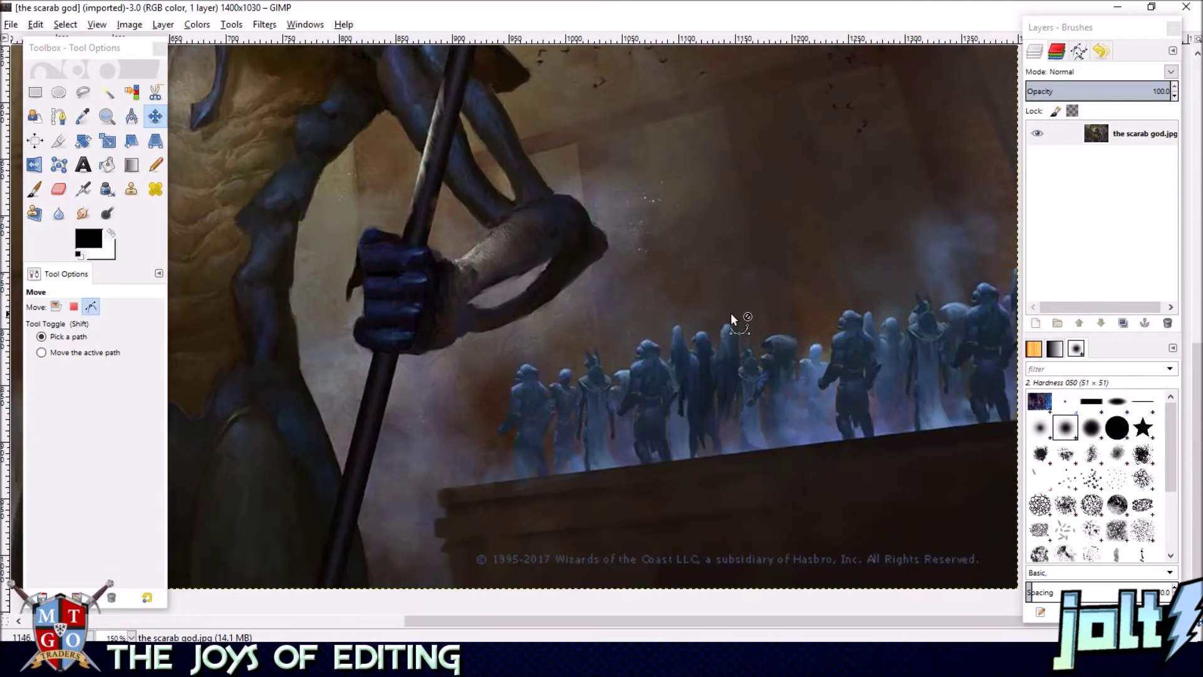
{"action": "left_click_drag", "start_coordinate": [774, 373], "coordinate": [671, 360]}
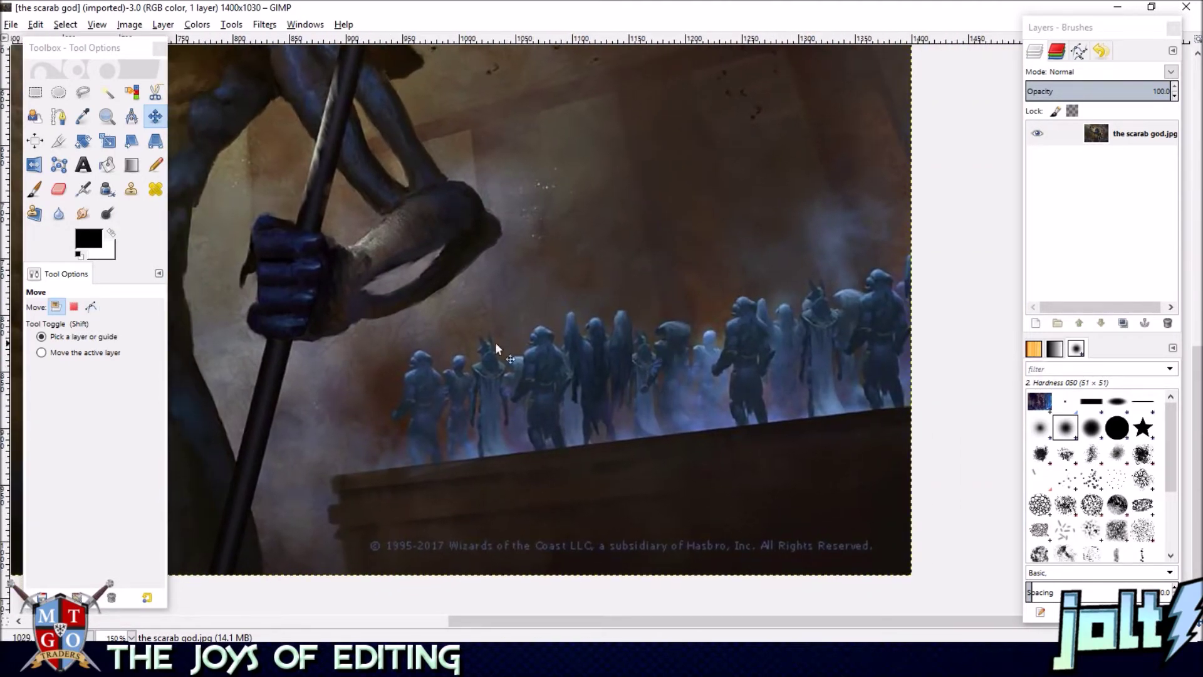
{"action": "left_click_drag", "start_coordinate": [399, 381], "coordinate": [589, 334]}
{"action": "scroll", "coordinate": [589, 334], "scroll_direction": "left", "scroll_amount": 8}
{"action": "scroll", "coordinate": [589, 334], "scroll_direction": "down", "scroll_amount": 1}
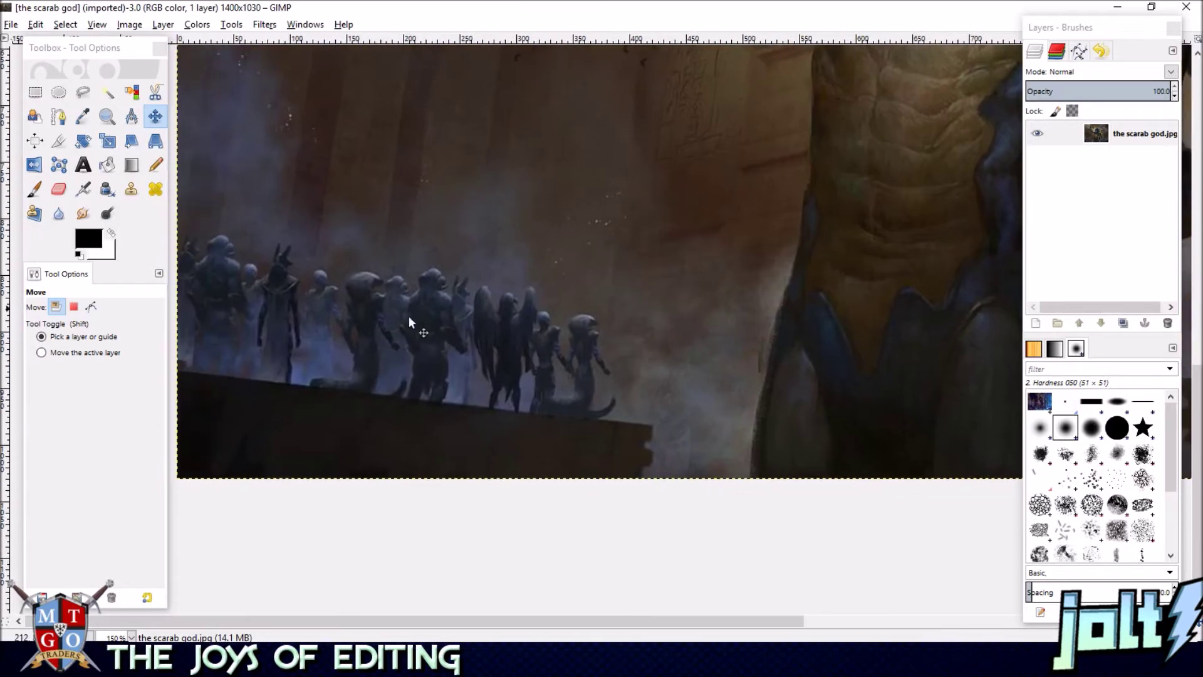
{"action": "scroll", "coordinate": [325, 315], "scroll_direction": "left", "scroll_amount": 1}
{"action": "scroll", "coordinate": [465, 298], "scroll_direction": "up", "scroll_amount": 5}
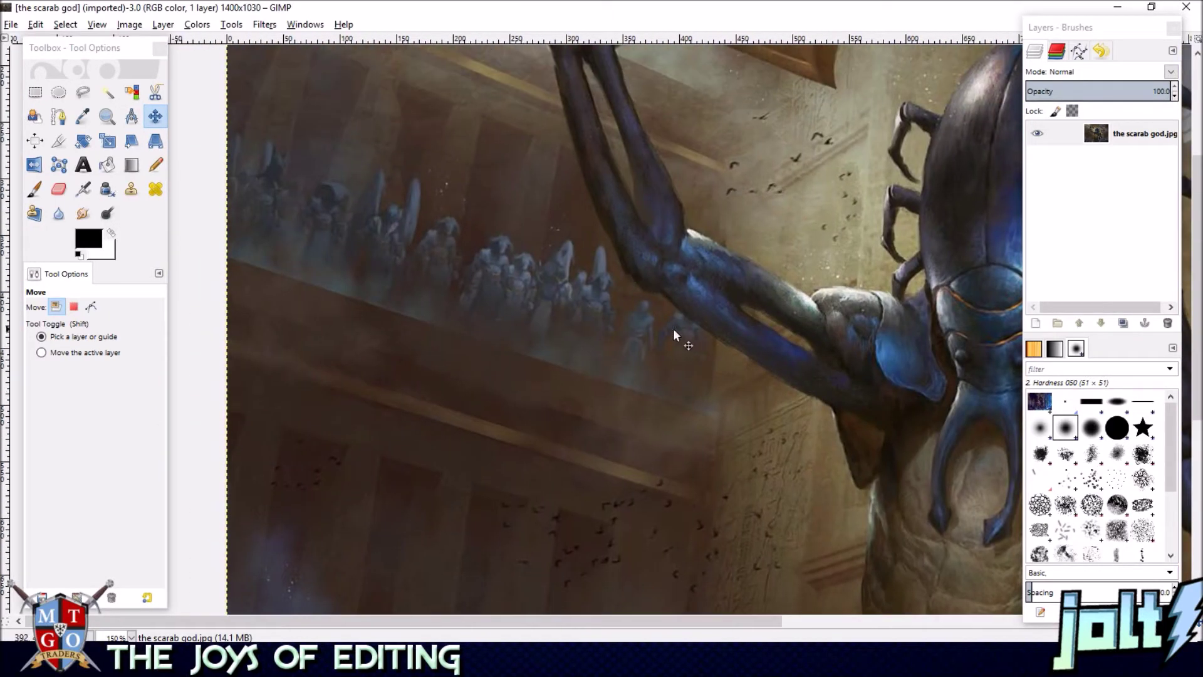
{"action": "scroll", "coordinate": [683, 314], "scroll_direction": "up", "scroll_amount": 6}
{"action": "scroll", "coordinate": [731, 378], "scroll_direction": "right", "scroll_amount": 6}
{"action": "scroll", "coordinate": [731, 377], "scroll_direction": "down", "scroll_amount": 1}
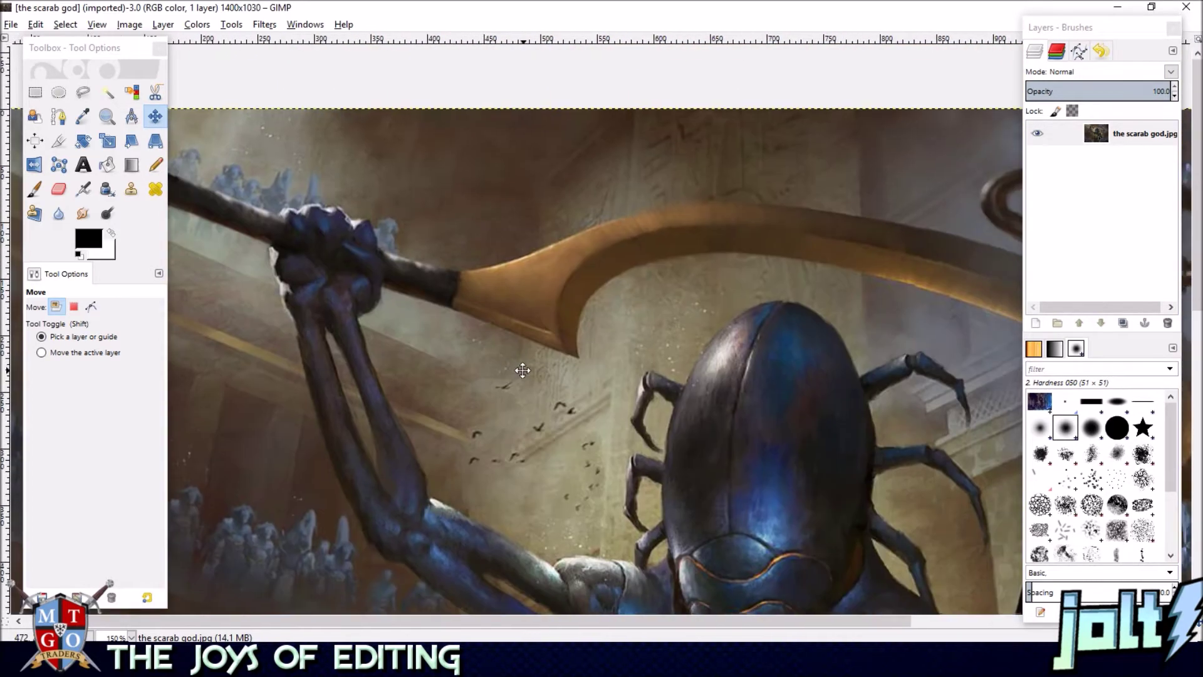
{"action": "scroll", "coordinate": [731, 321], "scroll_direction": "right", "scroll_amount": 2}
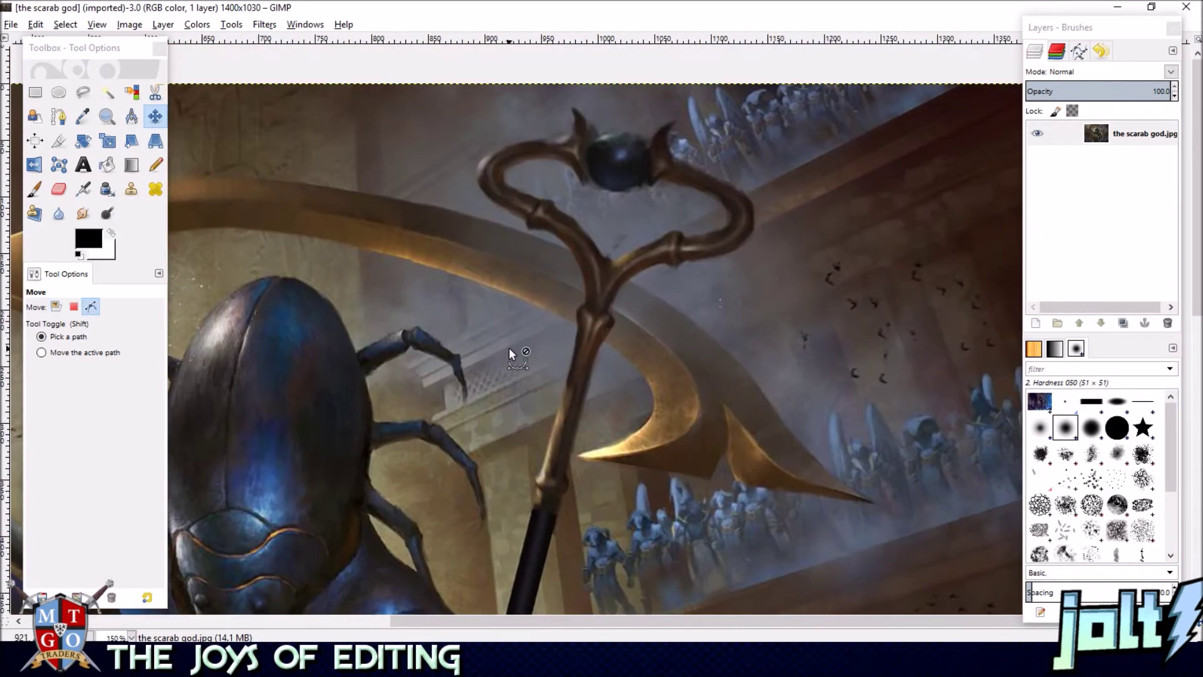
{"action": "scroll", "coordinate": [511, 346], "scroll_direction": "down", "scroll_amount": 2}
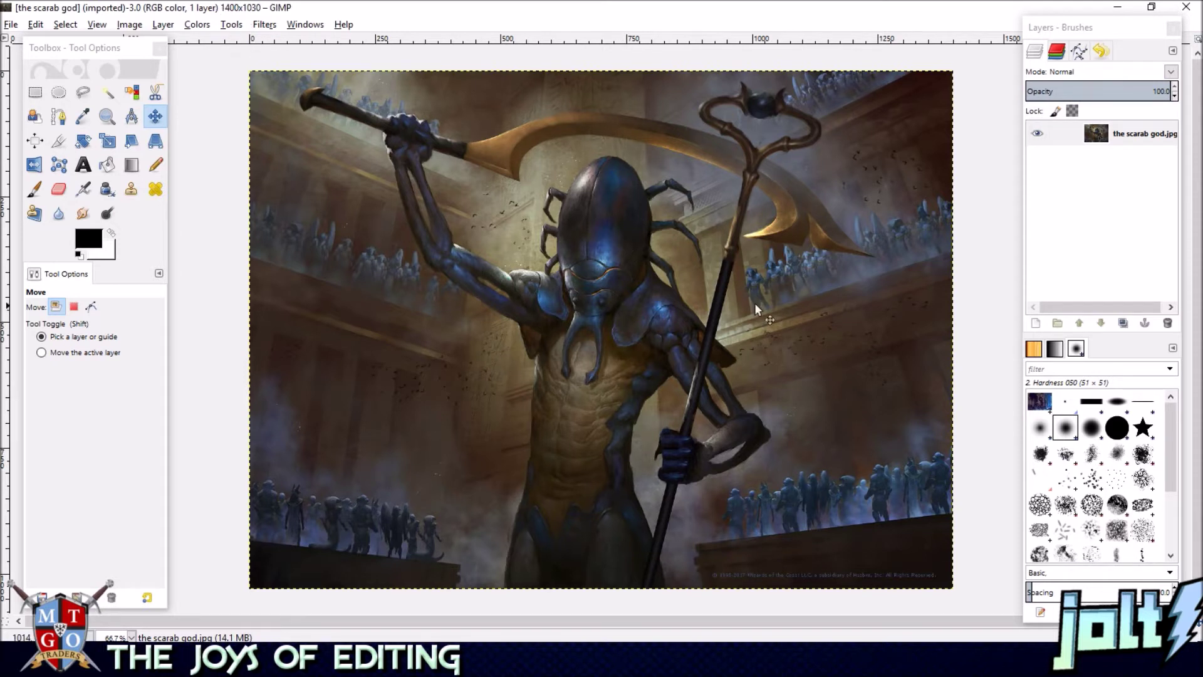
{"action": "left_click_drag", "start_coordinate": [525, 200], "coordinate": [520, 213]}
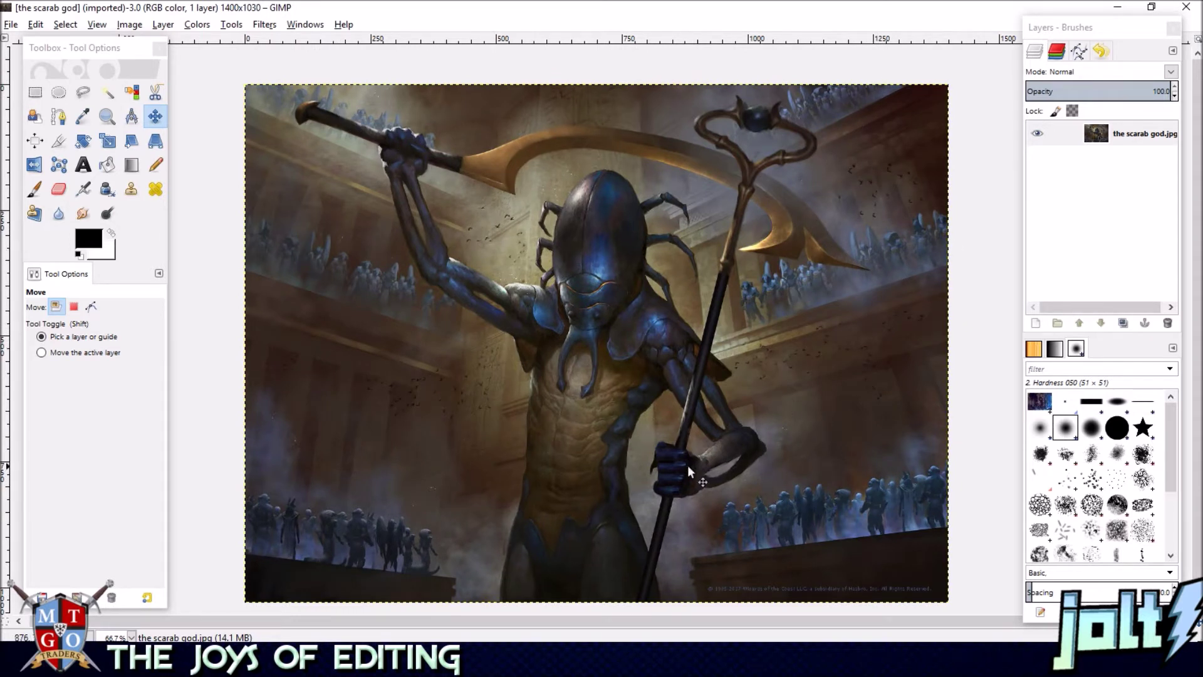
{"action": "mouse_move", "coordinate": [744, 282]}
{"action": "left_mouse_down"}
{"action": "mouse_move", "coordinate": [744, 245]}
{"action": "mouse_move", "coordinate": [753, 278]}
{"action": "left_mouse_up"}
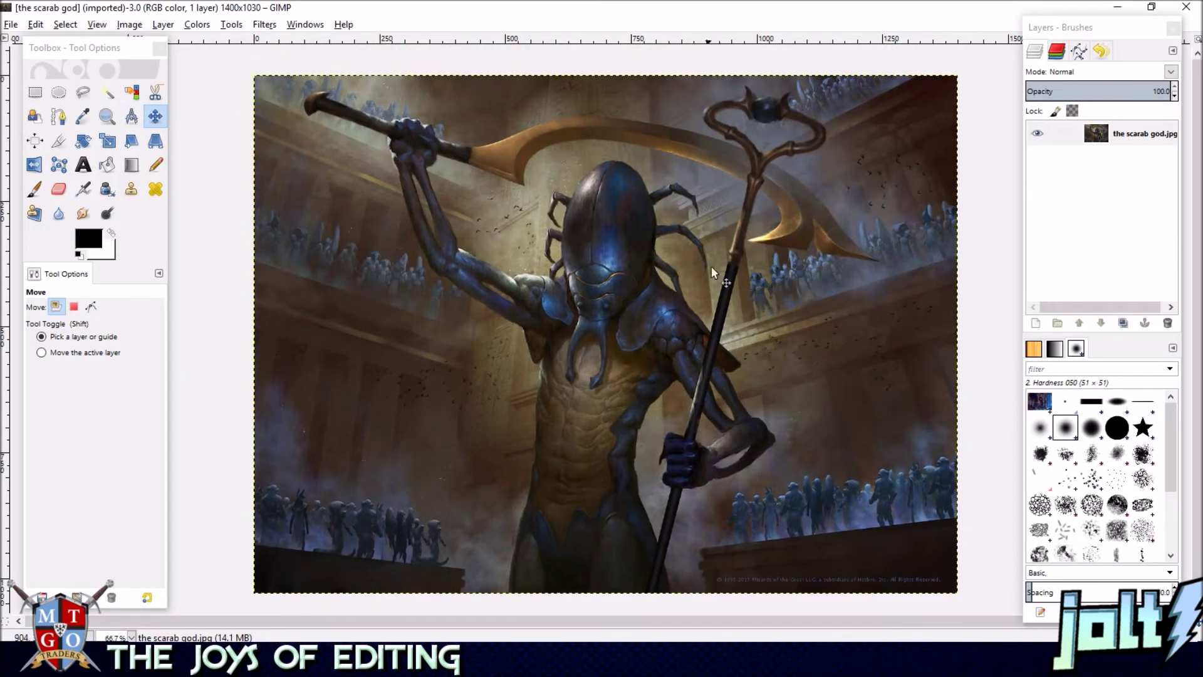
{"action": "left_click_drag", "start_coordinate": [590, 327], "coordinate": [579, 296]}
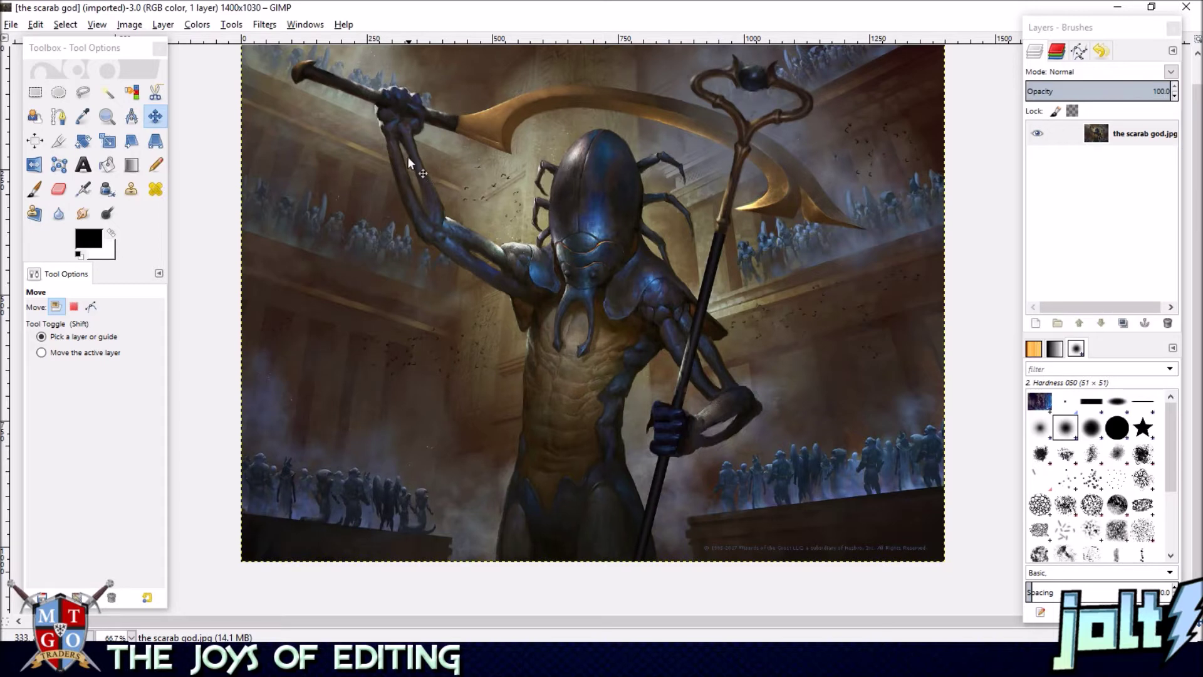
{"action": "left_click_drag", "start_coordinate": [676, 347], "coordinate": [668, 356]}
{"action": "left_click_drag", "start_coordinate": [650, 286], "coordinate": [654, 326]}
{"action": "key", "text": "ctrl+z"}
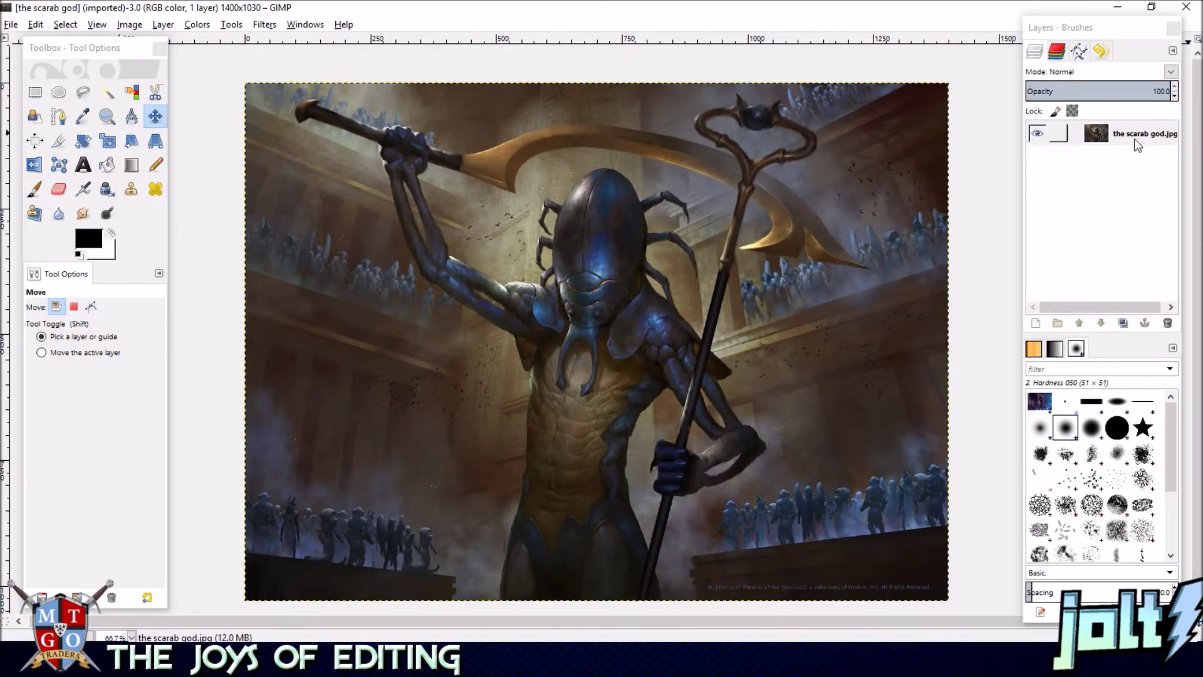
- Create a transparent 1400 × 1030 px layer and place it beneath the scarab god artwork layer
{"action": "right_click", "coordinate": [1130, 130]}
{"action": "left_click", "coordinate": [1060, 163]}
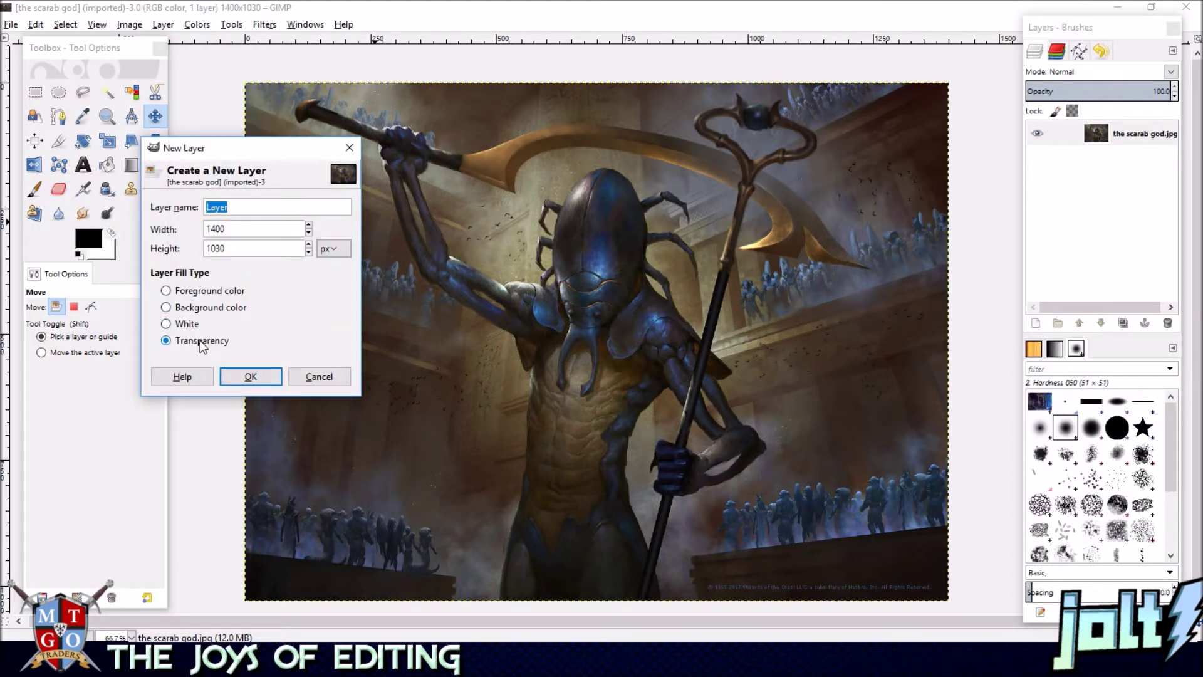
{"action": "left_click", "coordinate": [262, 377]}
{"action": "left_click_drag", "start_coordinate": [1130, 138], "coordinate": [1126, 171]}
- Merge the scarab god artwork layer down into the transparent layer beneath it
{"action": "left_click", "coordinate": [1126, 135]}
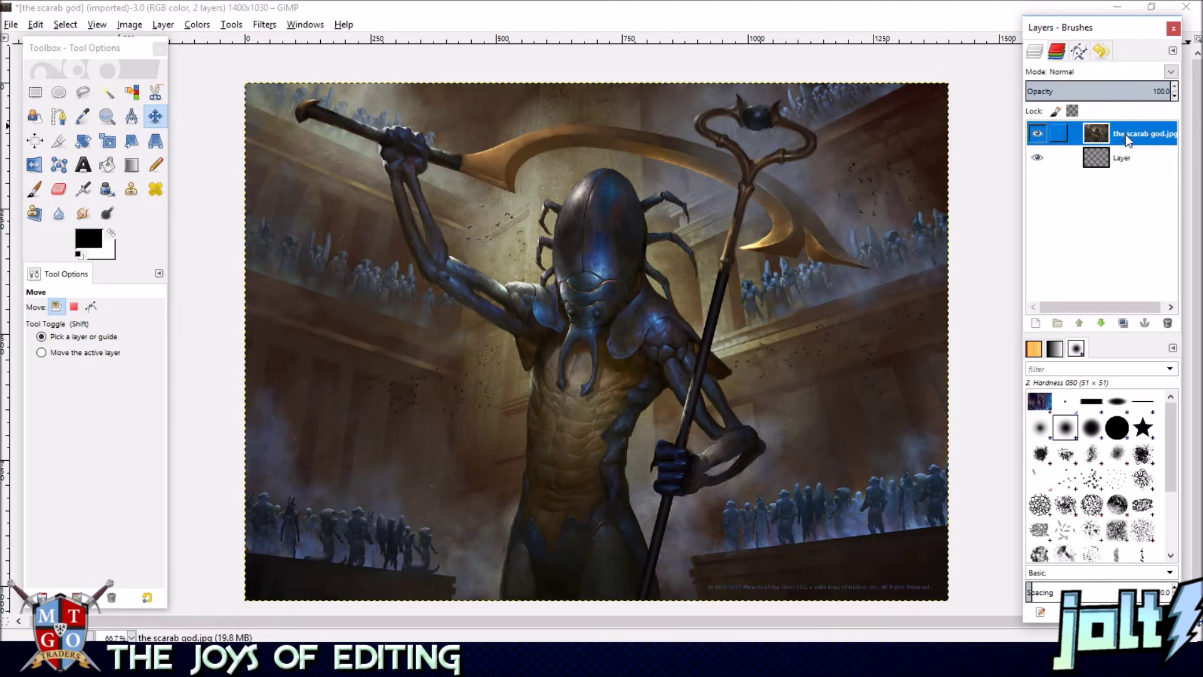
{"action": "right_click", "coordinate": [1125, 134]}
{"action": "left_click", "coordinate": [1064, 247]}
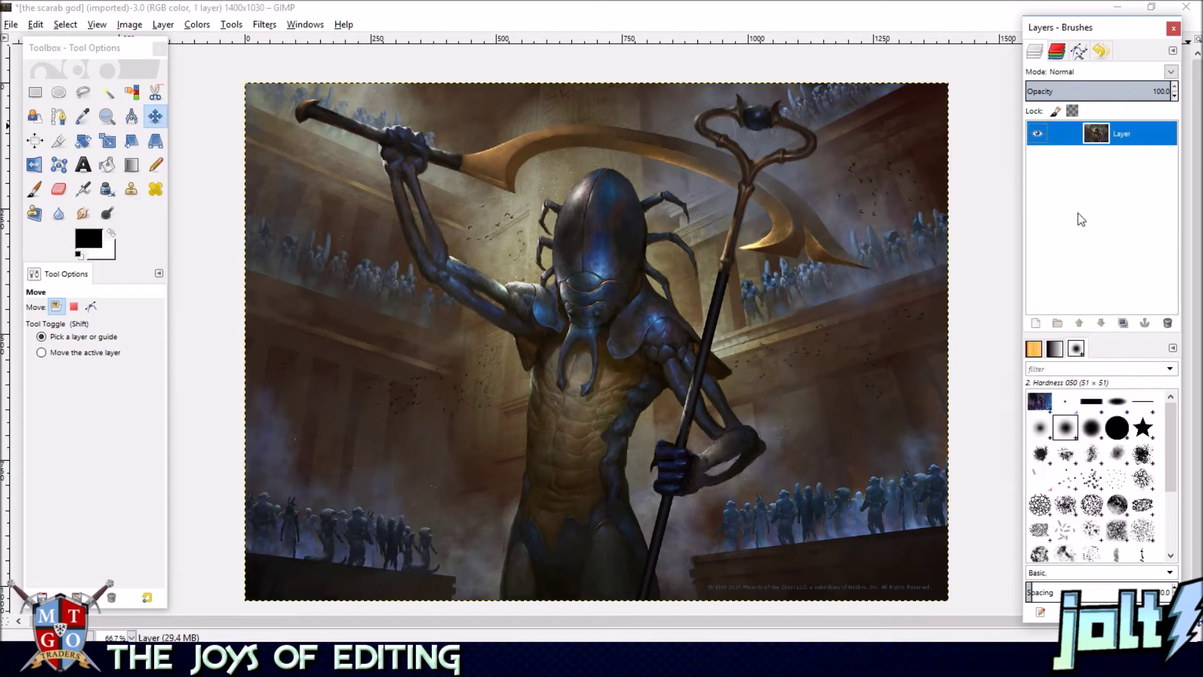
- Set the Eraser size to 126.70, try one stroke on the background below the raised arm, and undo that stroke
{"action": "left_click", "coordinate": [59, 188]}
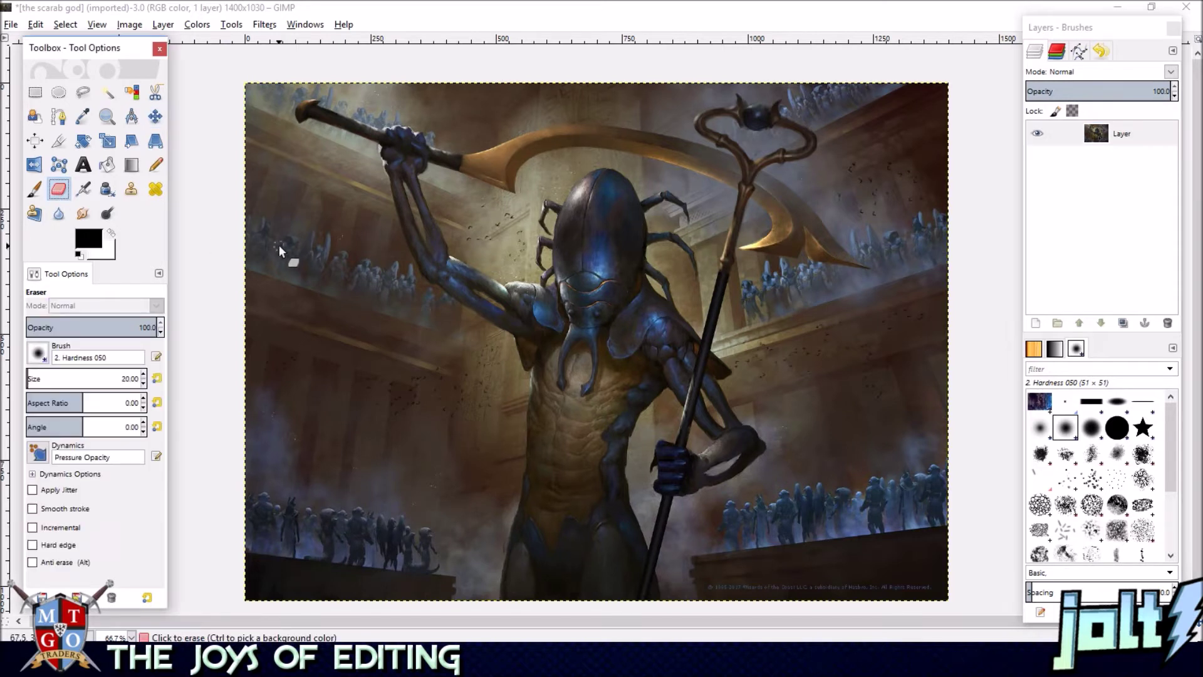
{"action": "left_click", "coordinate": [39, 375]}
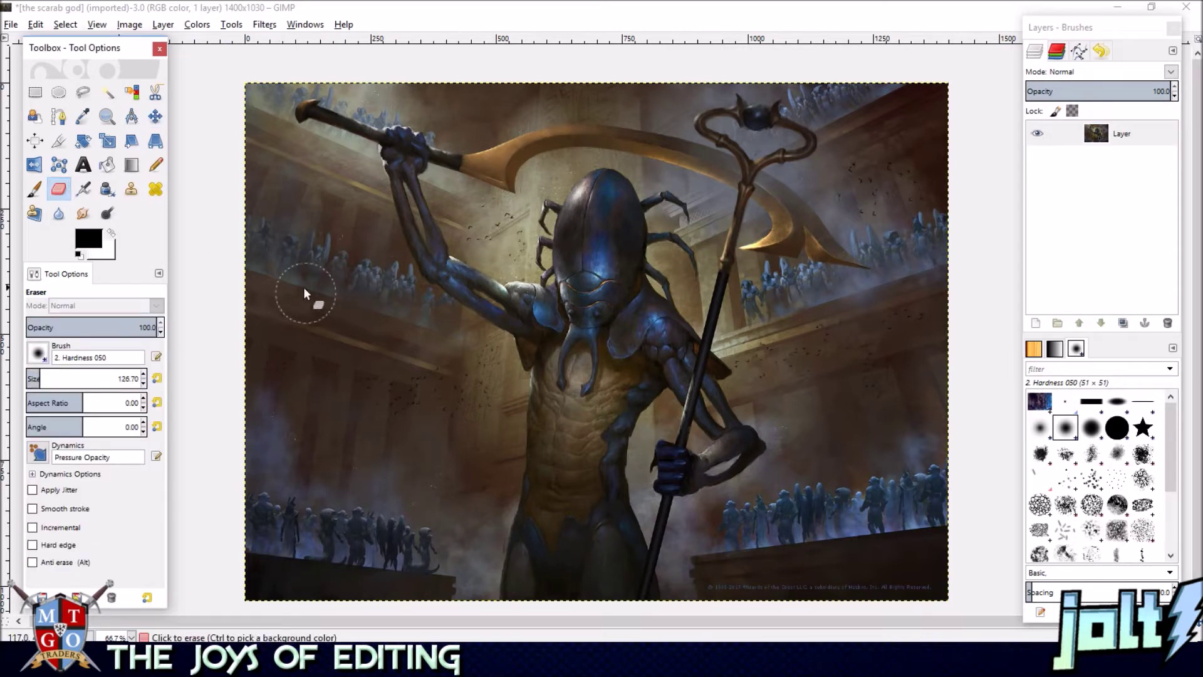
{"action": "left_click_drag", "start_coordinate": [303, 342], "coordinate": [367, 406]}
{"action": "key", "text": "ctrl+z"}
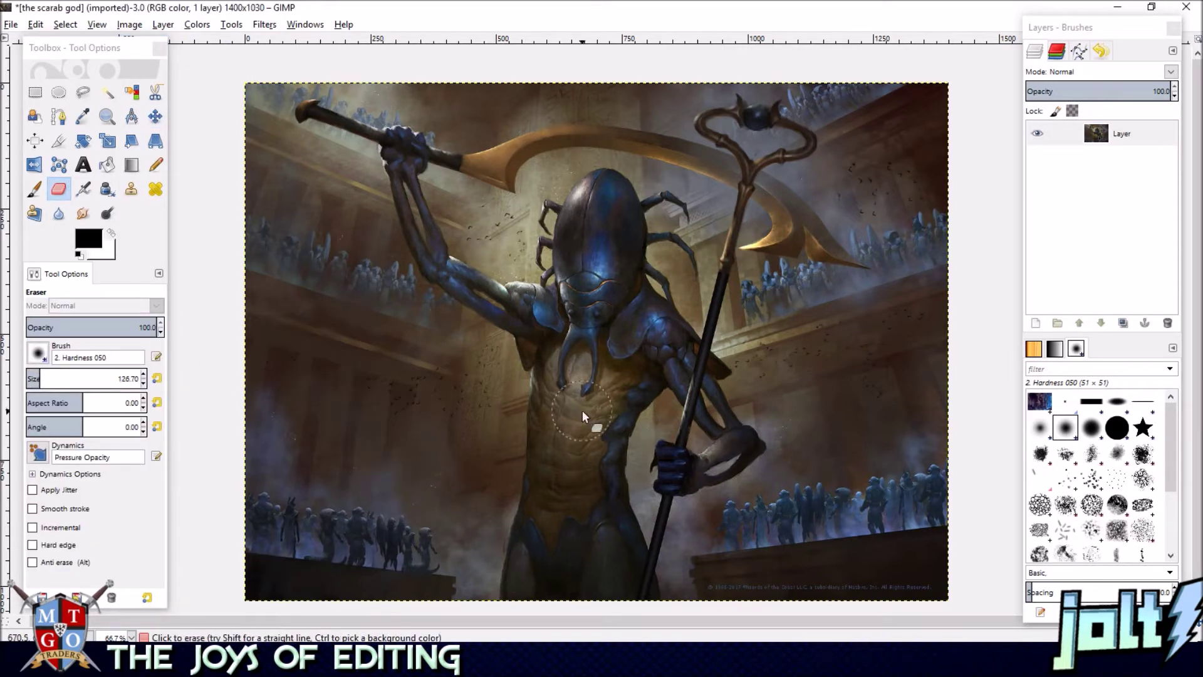
- Create another transparent 1400 × 1030 px layer and place it beneath the merged artwork layer
{"action": "right_click", "coordinate": [1126, 128]}
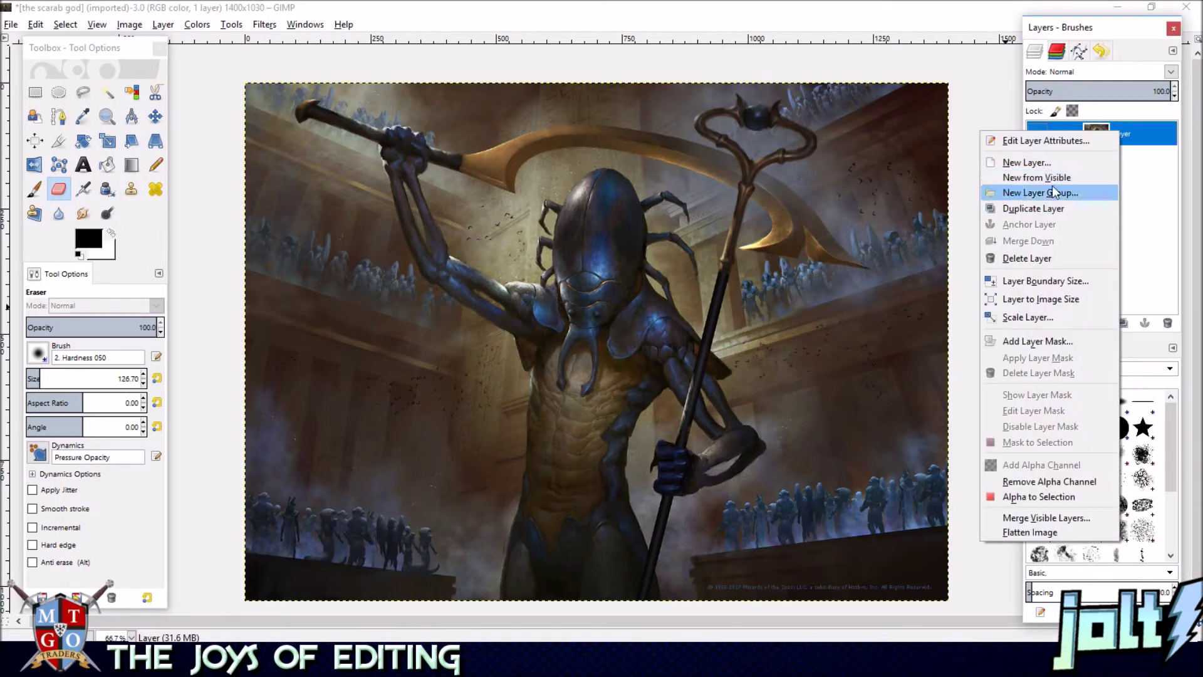
{"action": "left_click", "coordinate": [1040, 163]}
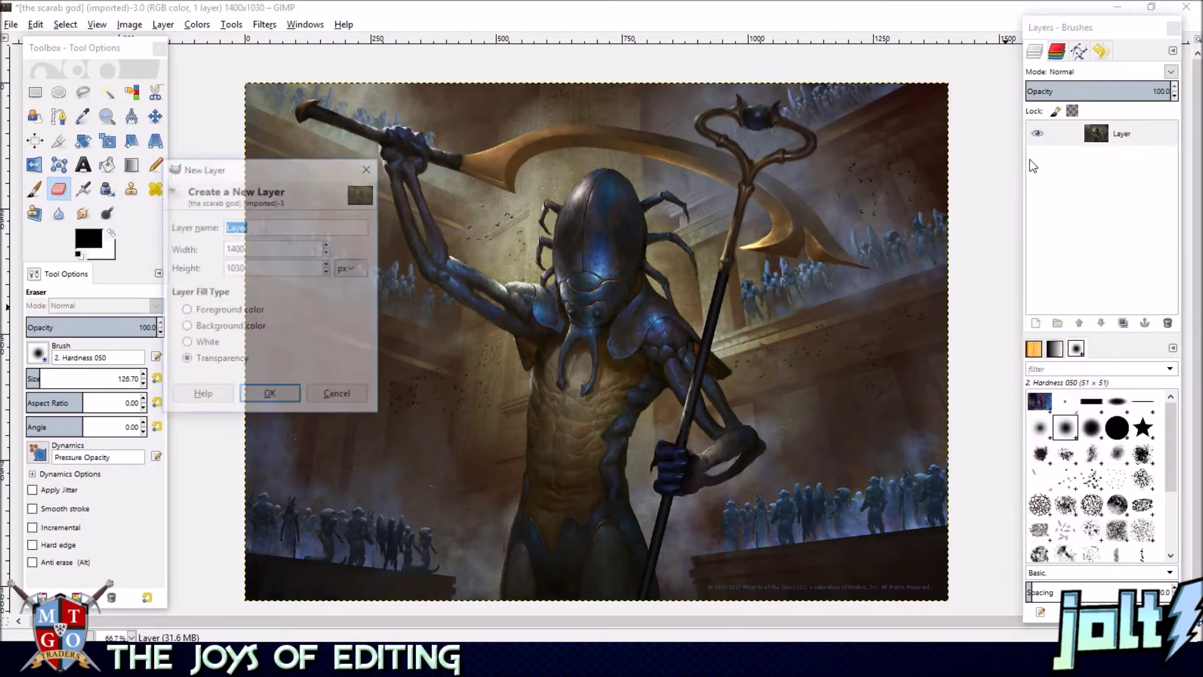
{"action": "left_click", "coordinate": [296, 398]}
{"action": "left_click_drag", "start_coordinate": [1119, 135], "coordinate": [1125, 159]}
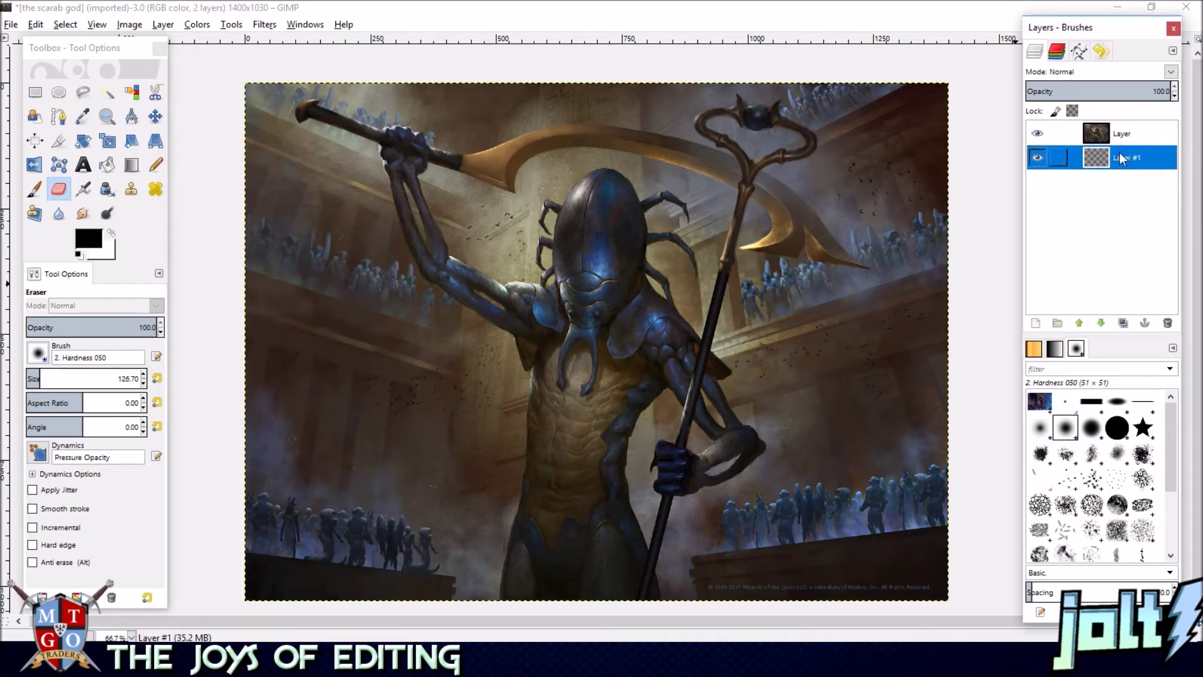
- Fill the new lower layer with light blue while the artwork layer is temporarily hidden
{"action": "left_click", "coordinate": [1038, 135]}
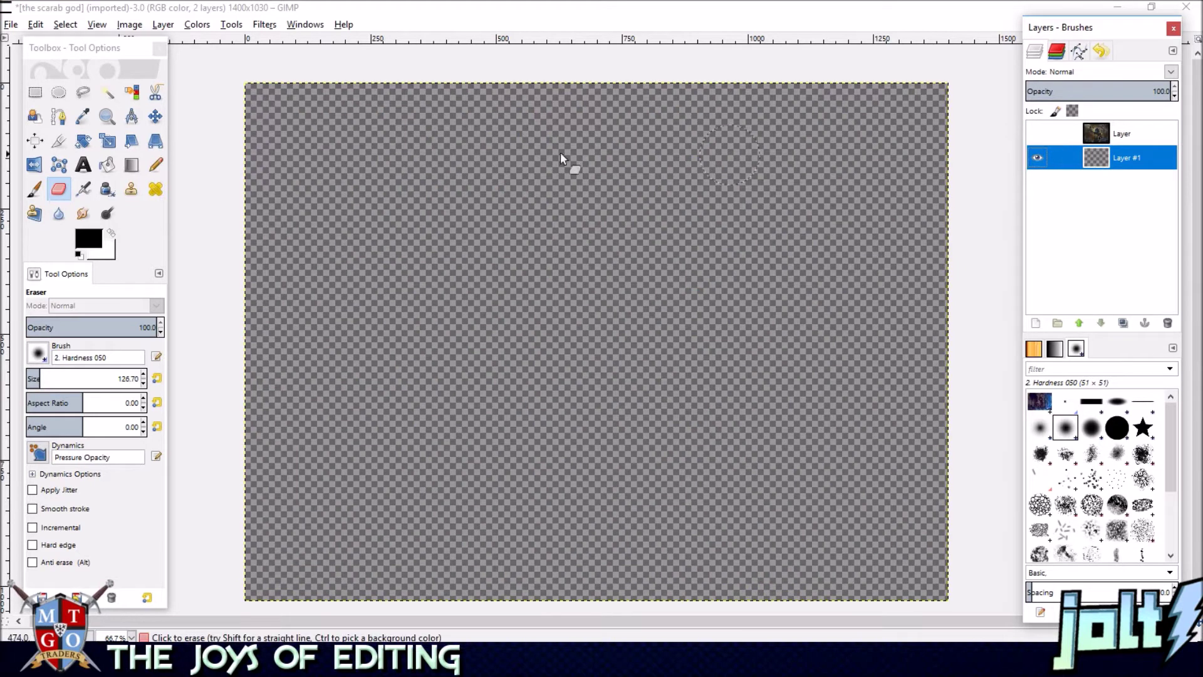
{"action": "left_click", "coordinate": [107, 164]}
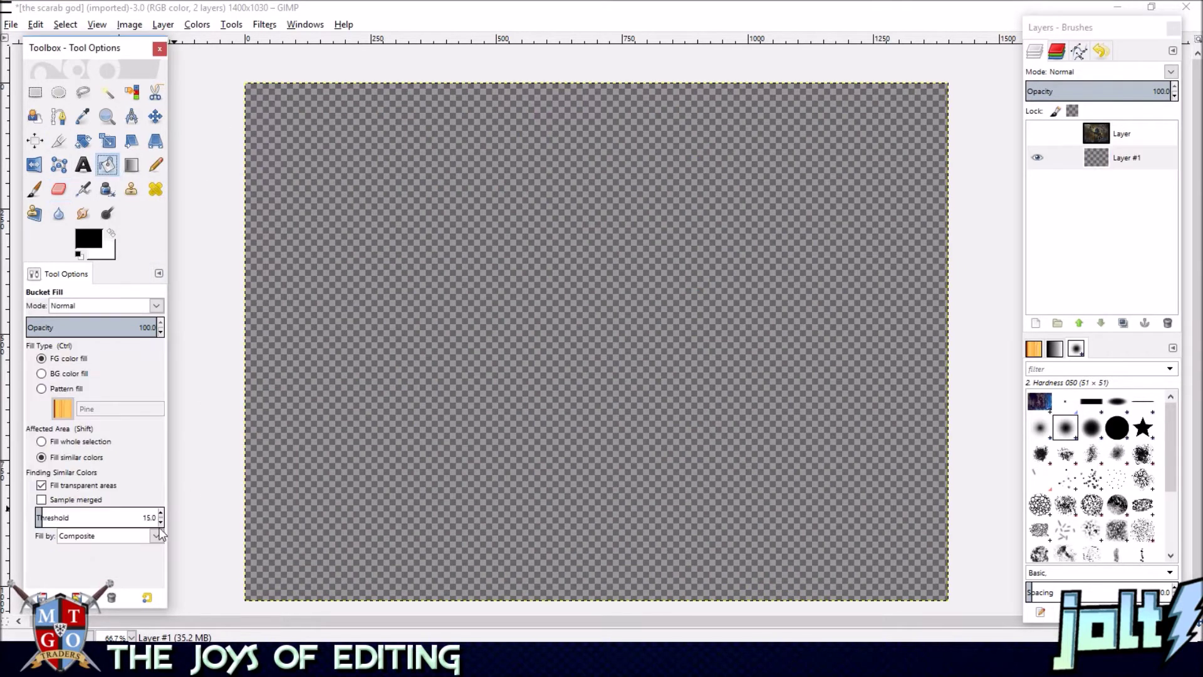
{"action": "left_click", "coordinate": [91, 246]}
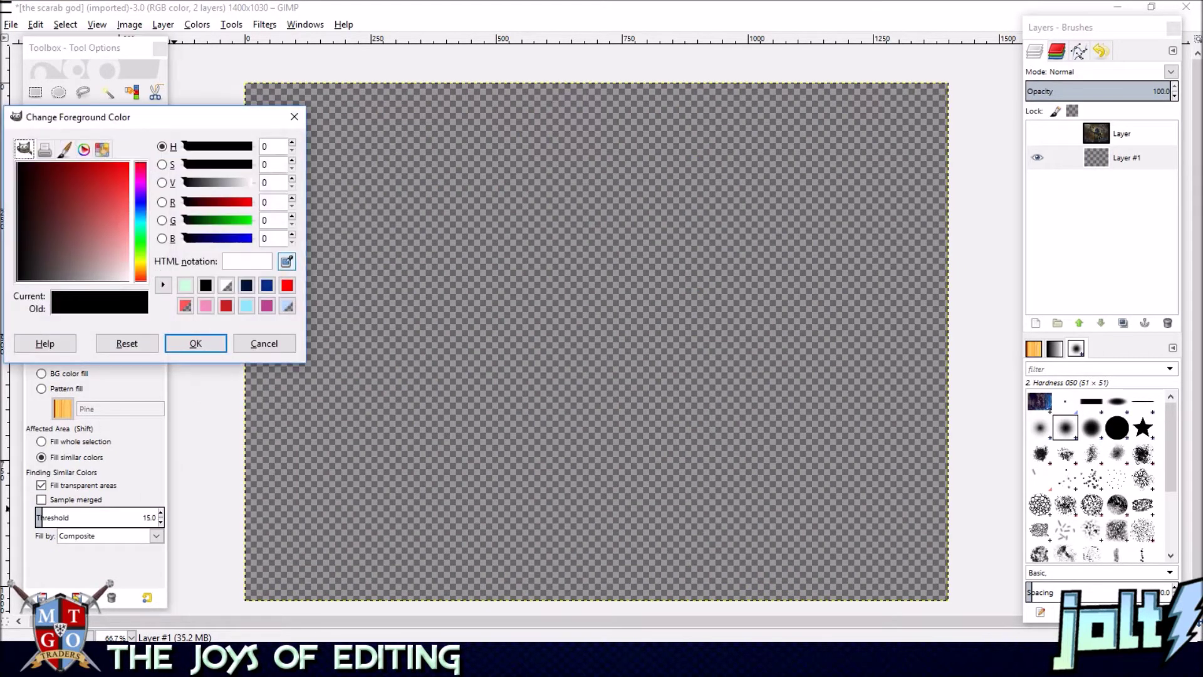
{"action": "left_click", "coordinate": [245, 306]}
{"action": "left_click", "coordinate": [194, 342]}
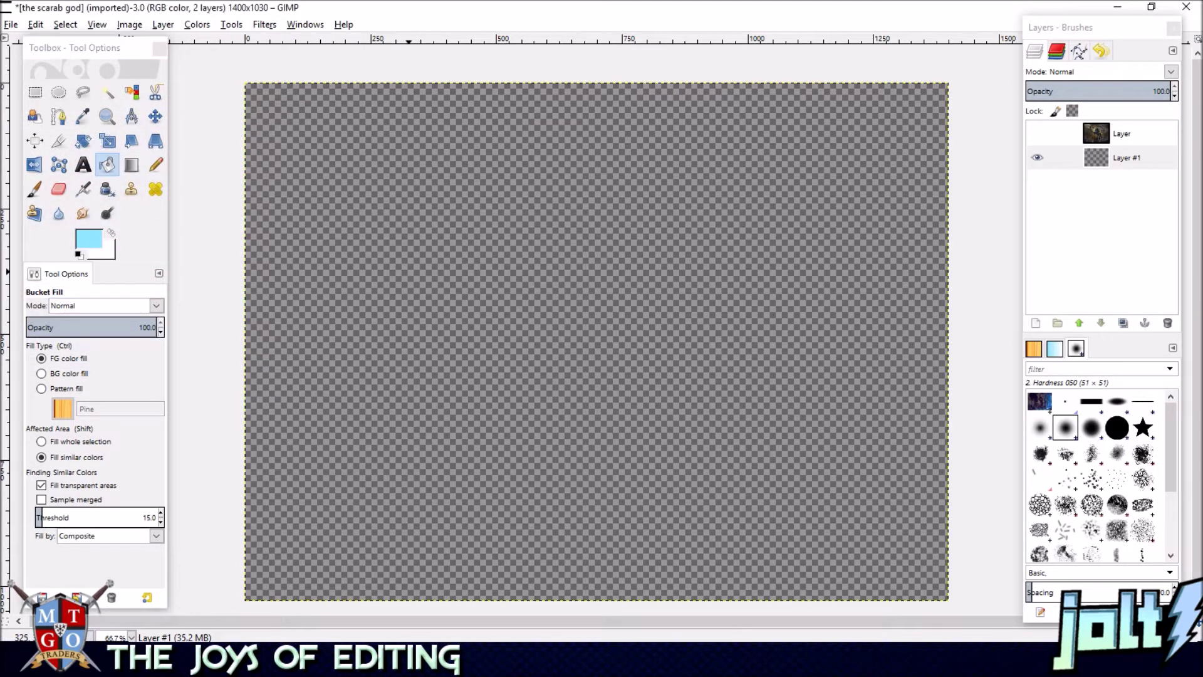
{"action": "left_click", "coordinate": [413, 282]}
{"action": "left_click", "coordinate": [1038, 134]}
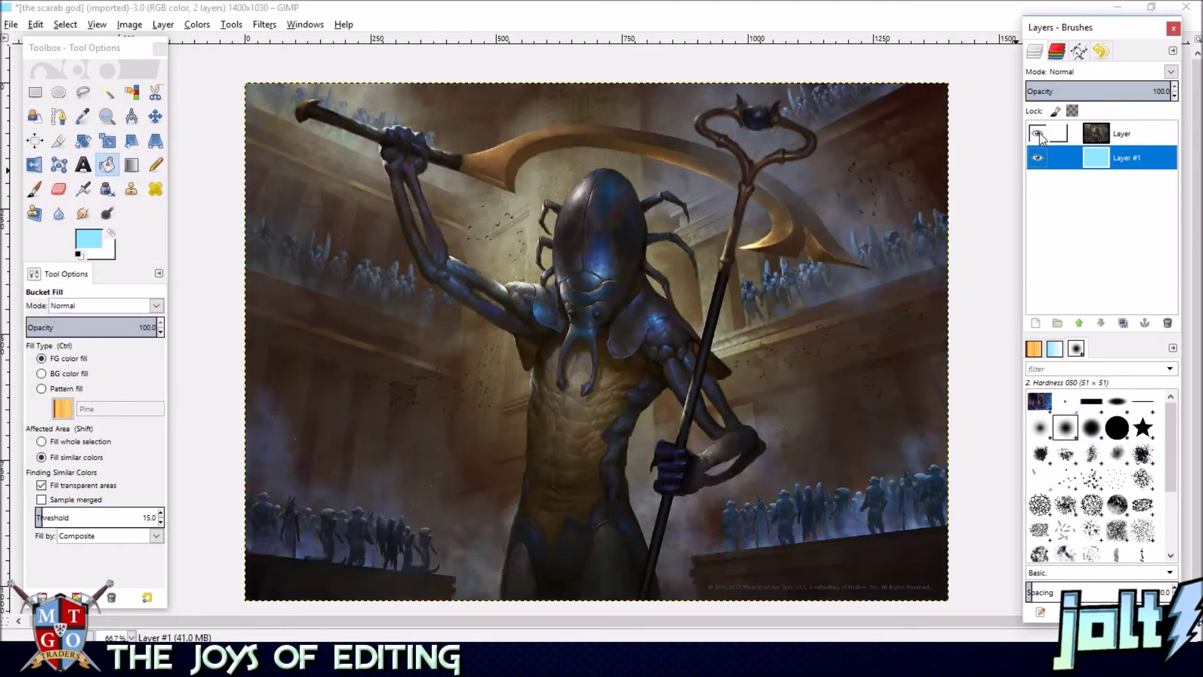
- Switch to the Eraser and make the scarab god artwork layer the active layer
{"action": "left_click", "coordinate": [58, 189]}
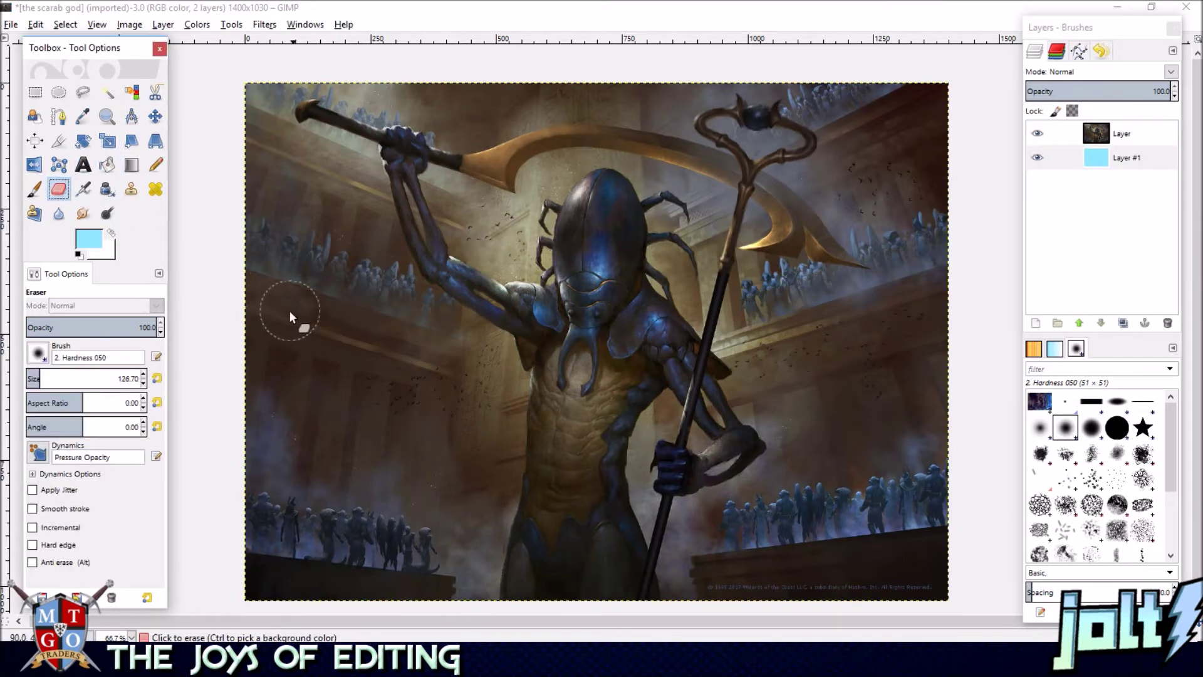
{"action": "left_click", "coordinate": [1130, 133]}
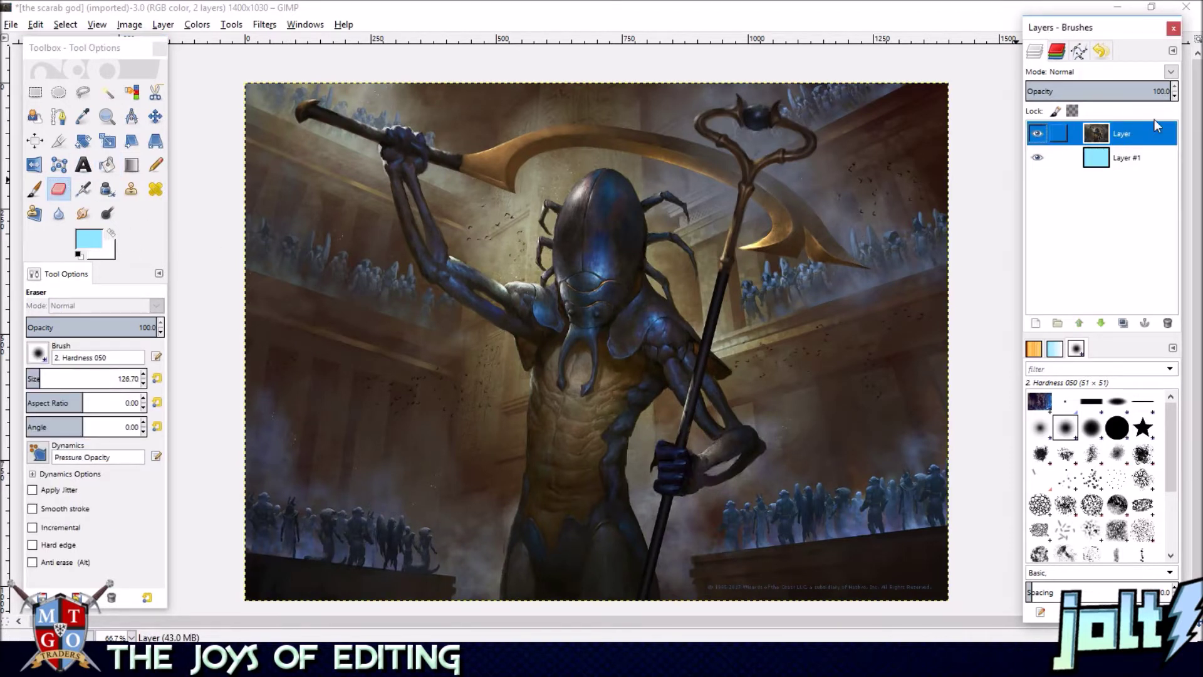
{"action": "left_click", "coordinate": [1140, 157]}
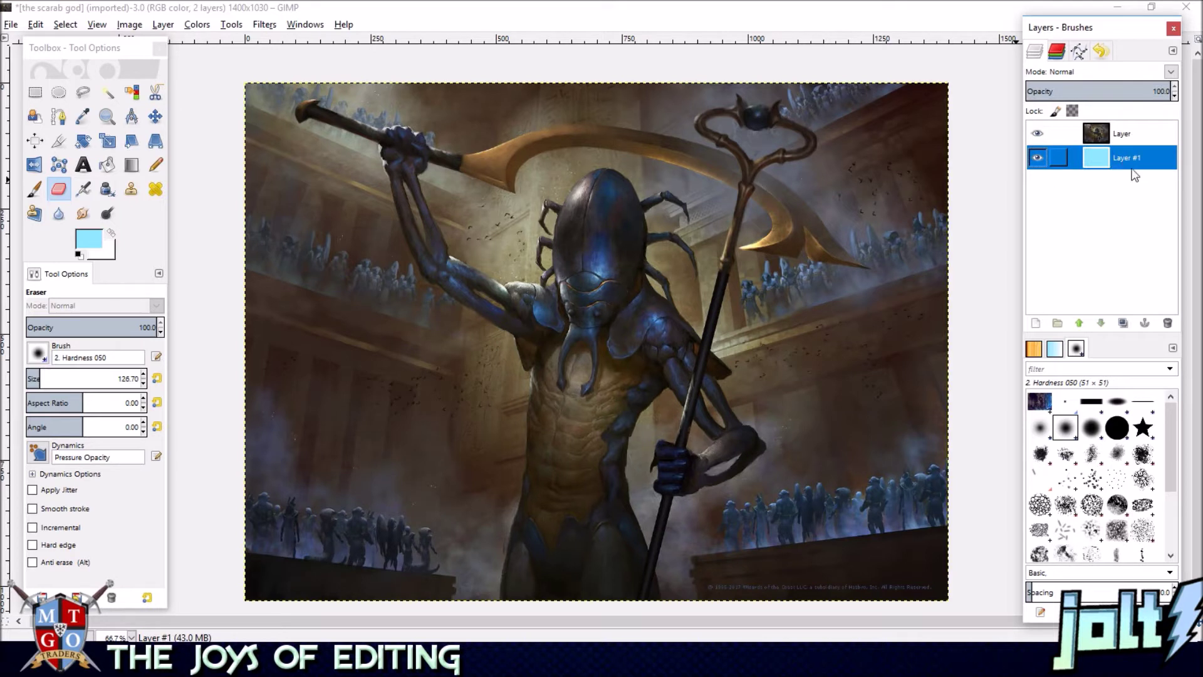
{"action": "left_click", "coordinate": [1133, 134]}
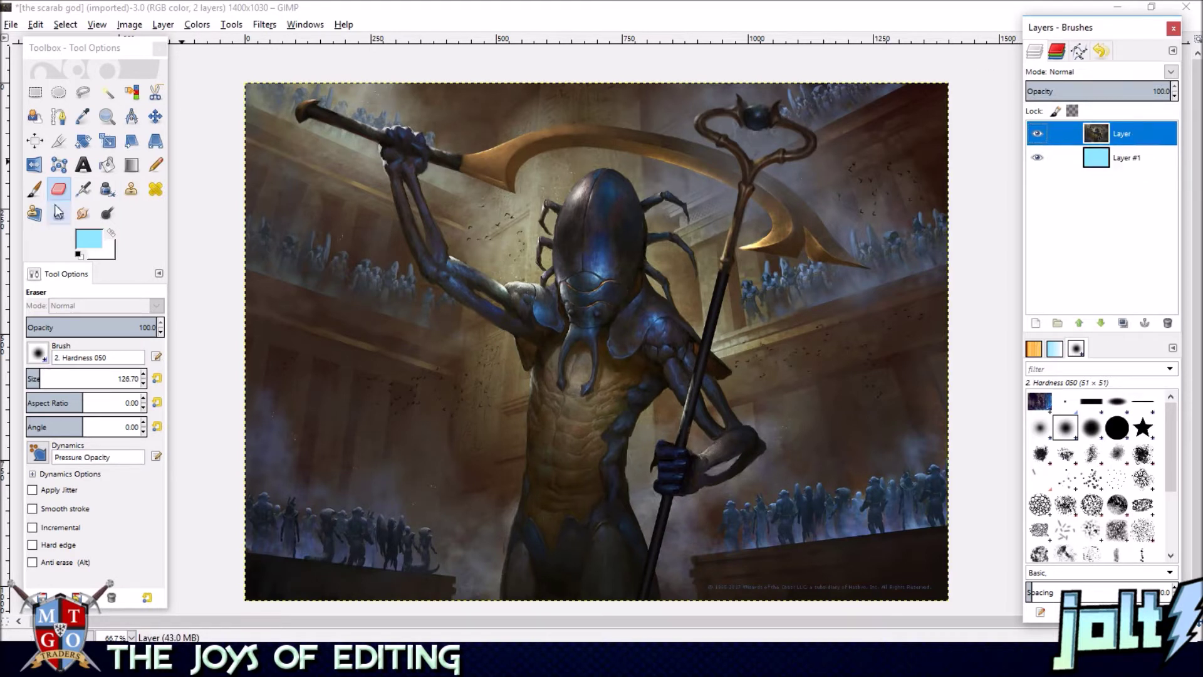
- Try a few erasing strokes down the left background of the artwork and undo them all
{"action": "left_click_drag", "start_coordinate": [269, 252], "coordinate": [384, 611]}
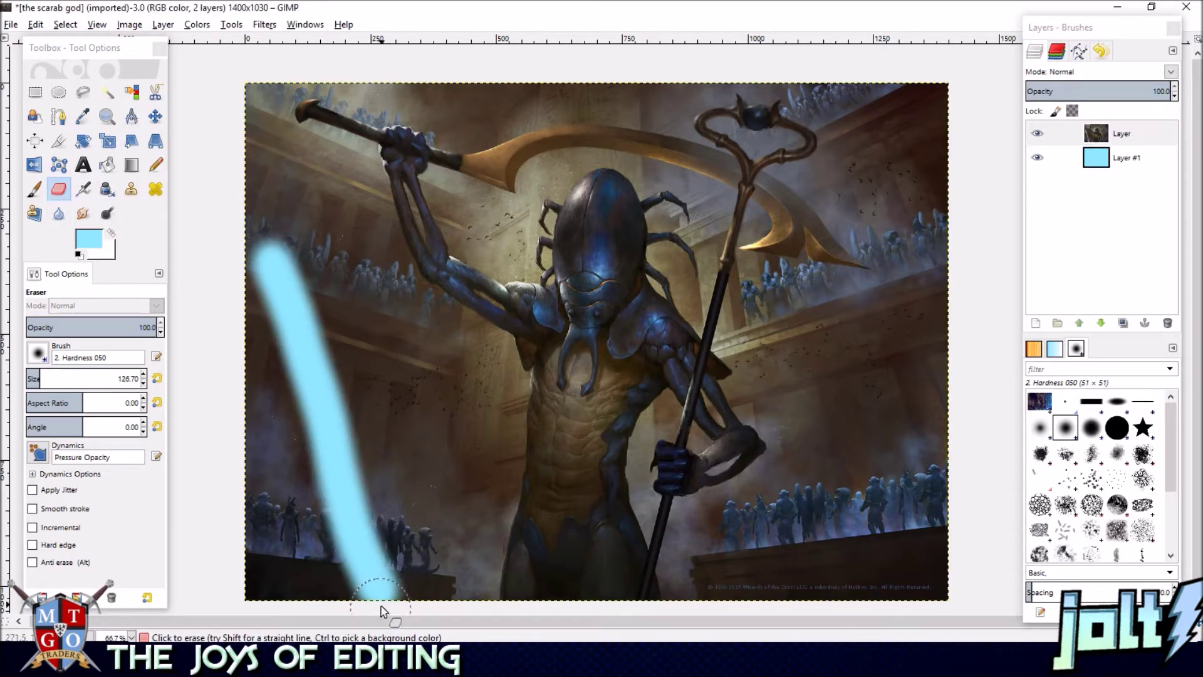
{"action": "mouse_move", "coordinate": [301, 448]}
{"action": "left_mouse_down"}
{"action": "mouse_move", "coordinate": [288, 407]}
{"action": "mouse_move", "coordinate": [265, 453]}
{"action": "mouse_move", "coordinate": [311, 603]}
{"action": "mouse_move", "coordinate": [251, 572]}
{"action": "left_mouse_up"}
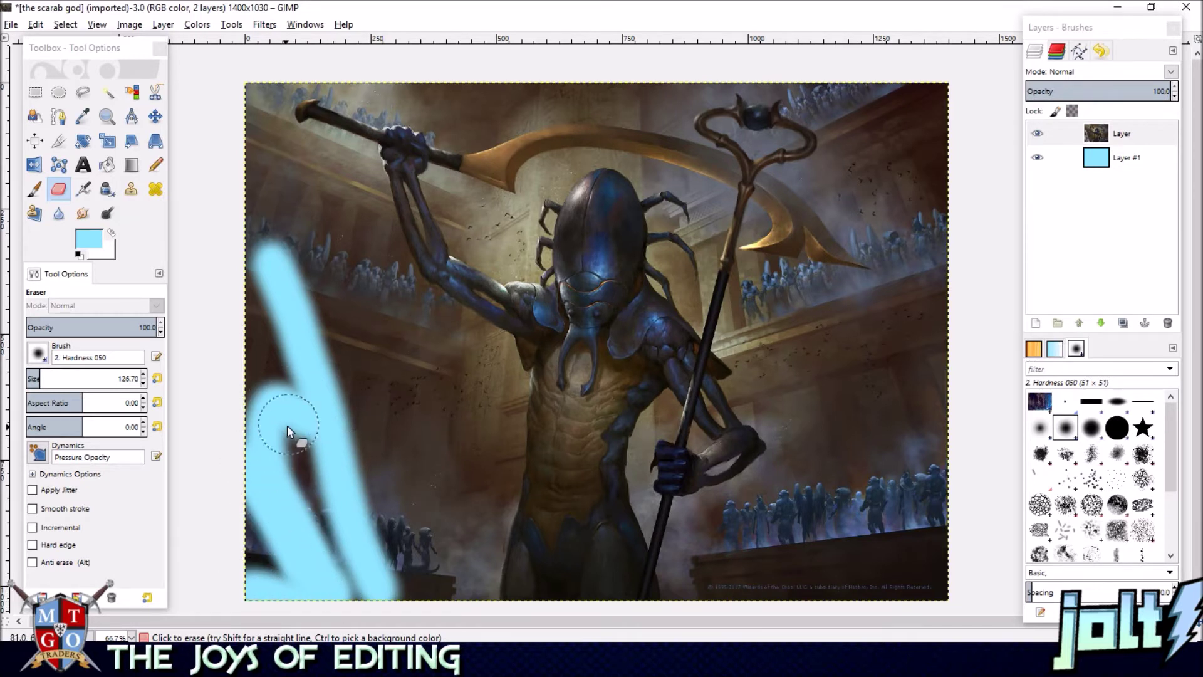
{"action": "left_click_drag", "start_coordinate": [292, 426], "coordinate": [322, 573]}
{"action": "key", "text": "ctrl+z"}
{"action": "key", "text": "ctrl+z"}
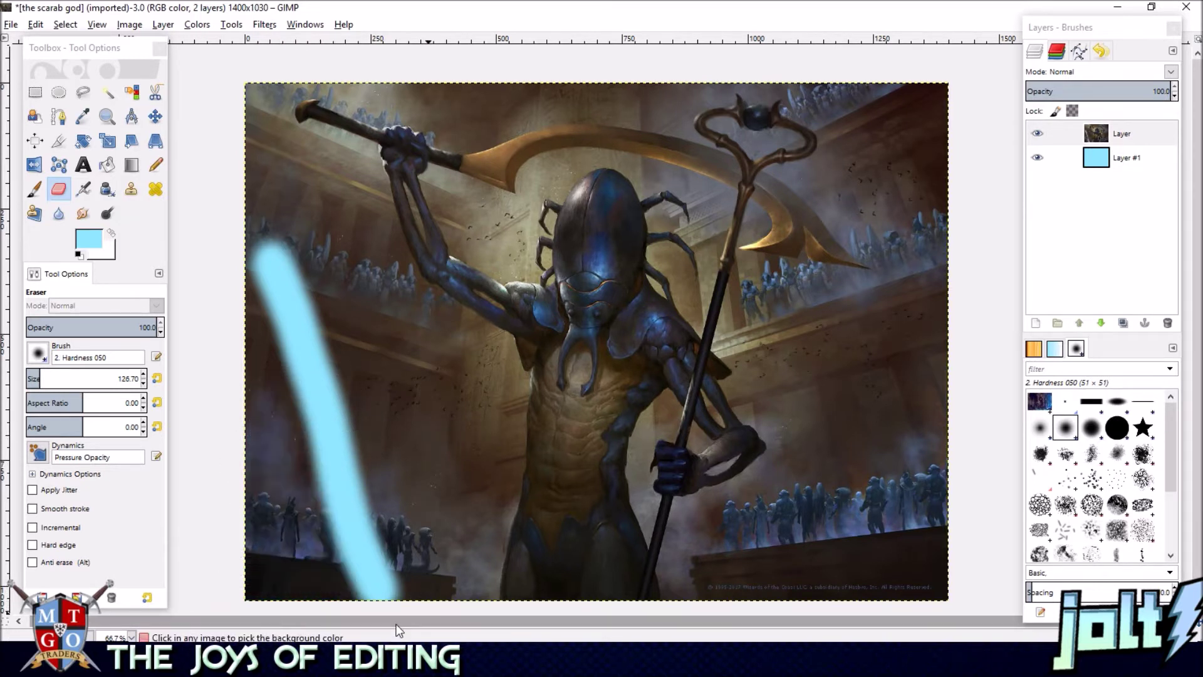
{"action": "key", "text": "ctrl+z"}
- Set the Eraser size to 219.32 and erase the background below the raised arm and left of the torso
{"action": "mouse_move", "coordinate": [435, 395]}
{"action": "left_mouse_down"}
{"action": "mouse_move", "coordinate": [427, 333]}
{"action": "mouse_move", "coordinate": [423, 385]}
{"action": "left_mouse_up"}
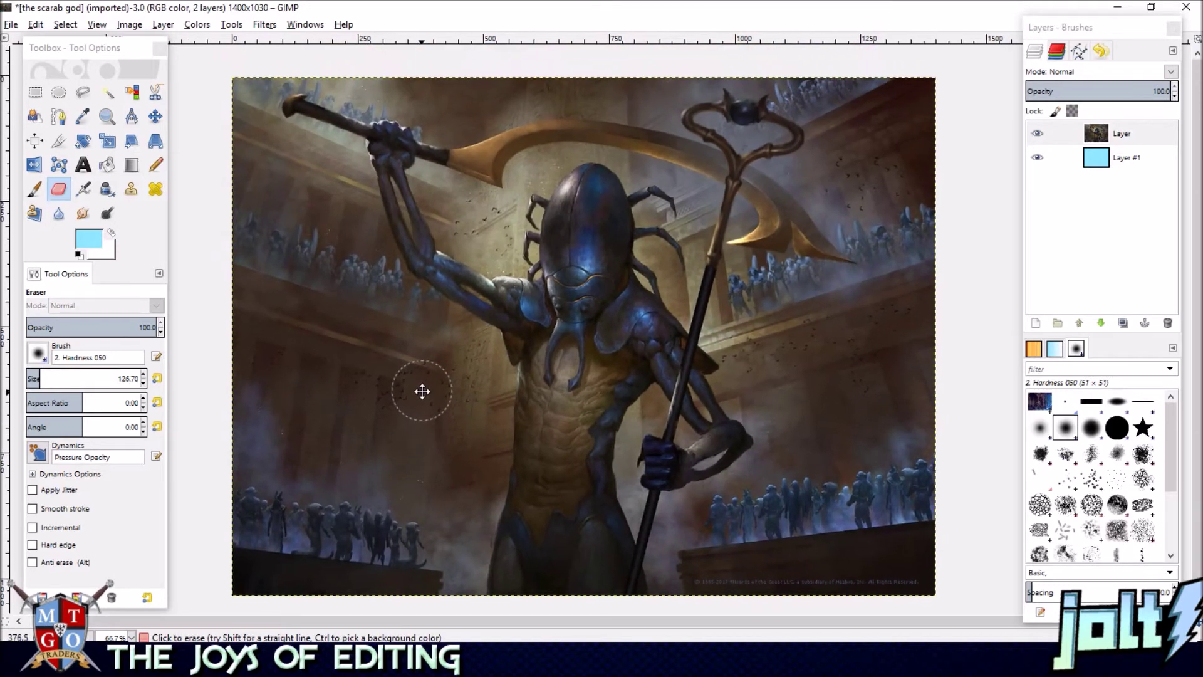
{"action": "scroll", "coordinate": [424, 385], "scroll_direction": "down", "scroll_amount": 1}
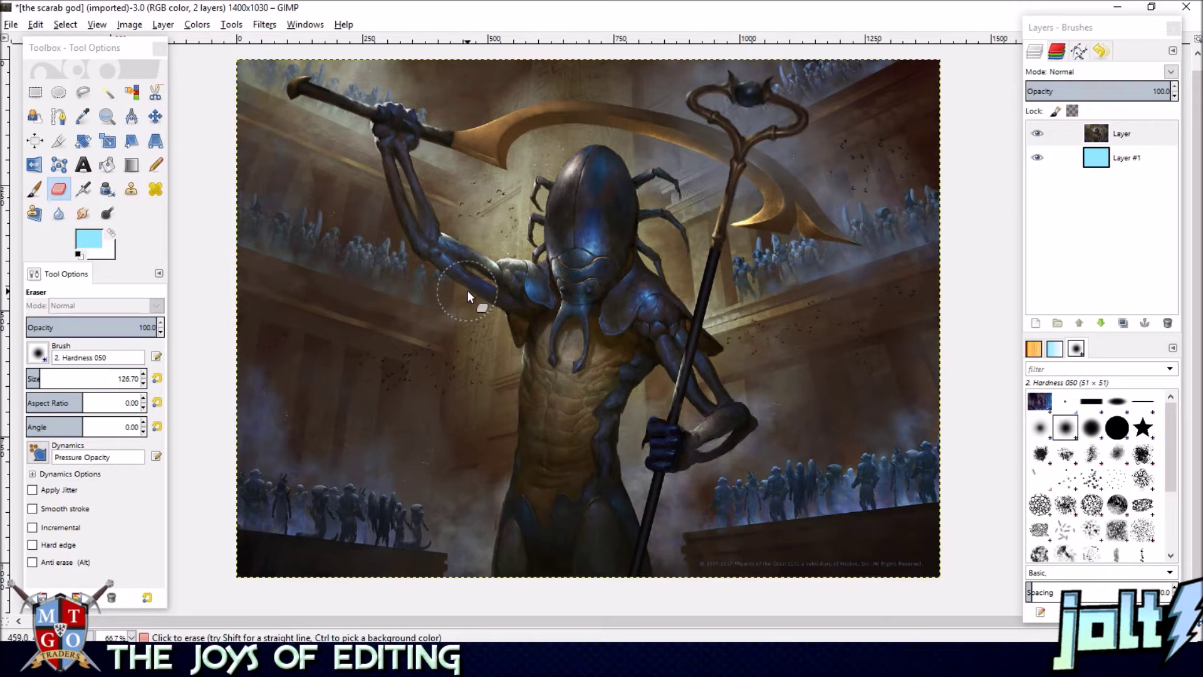
{"action": "mouse_move", "coordinate": [491, 327]}
{"action": "left_mouse_down"}
{"action": "mouse_move", "coordinate": [475, 363]}
{"action": "mouse_move", "coordinate": [495, 346]}
{"action": "left_mouse_up"}
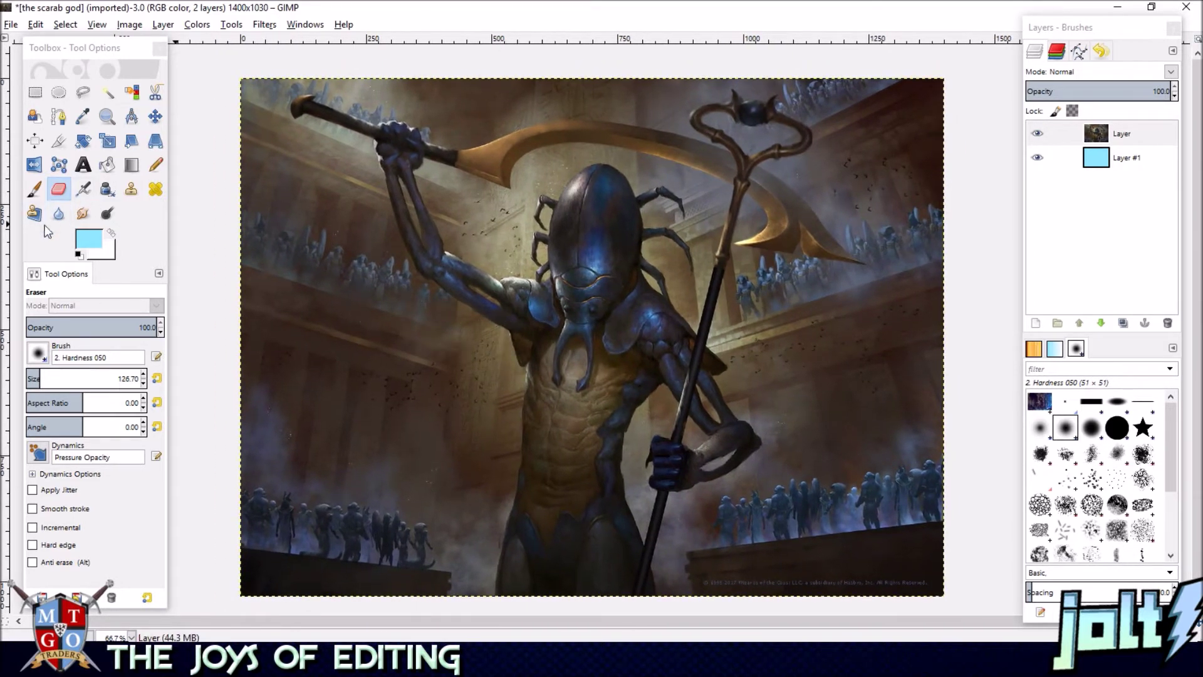
{"action": "left_click", "coordinate": [44, 376]}
{"action": "left_click_drag", "start_coordinate": [45, 378], "coordinate": [50, 377]}
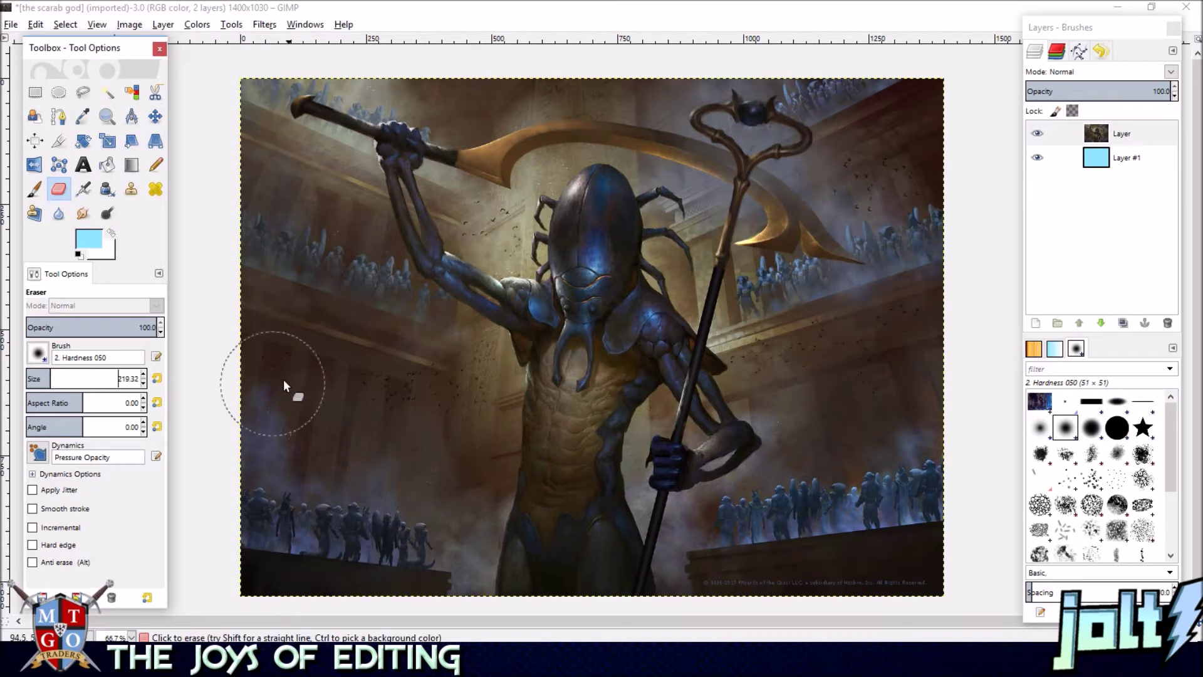
{"action": "left_click_drag", "start_coordinate": [325, 345], "coordinate": [371, 442]}
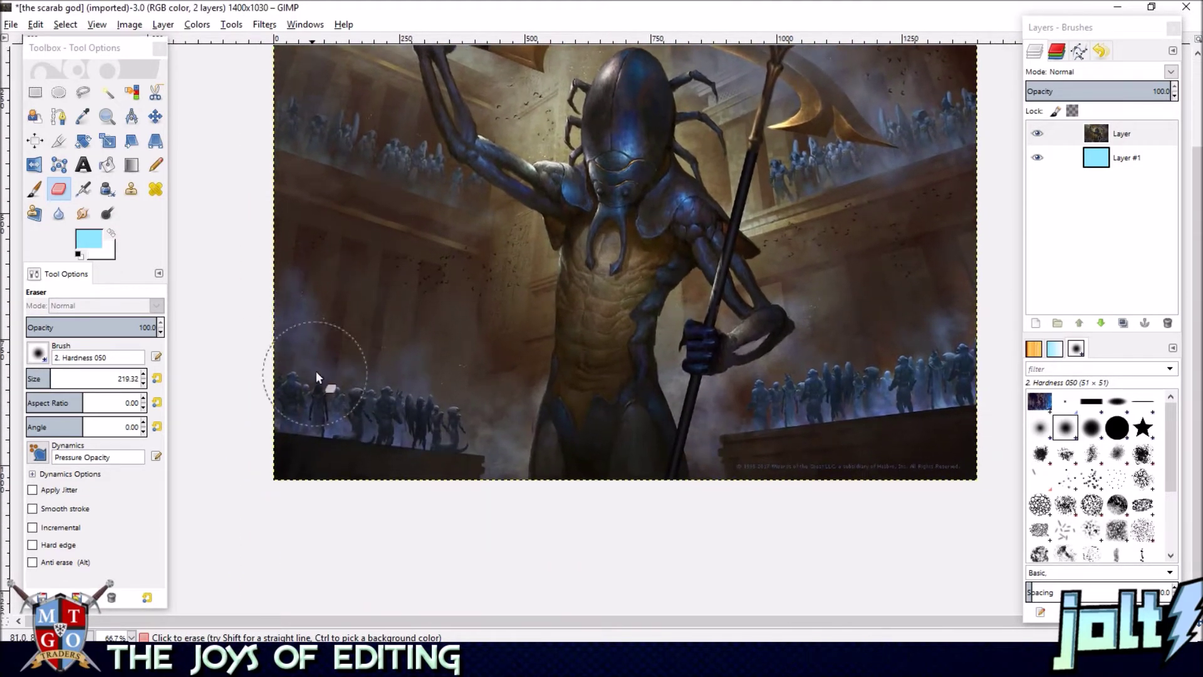
{"action": "mouse_move", "coordinate": [283, 458]}
{"action": "left_mouse_down"}
{"action": "mouse_move", "coordinate": [282, 388]}
{"action": "mouse_move", "coordinate": [311, 529]}
{"action": "mouse_move", "coordinate": [370, 533]}
{"action": "mouse_move", "coordinate": [412, 352]}
{"action": "mouse_move", "coordinate": [465, 476]}
{"action": "mouse_move", "coordinate": [479, 346]}
{"action": "mouse_move", "coordinate": [459, 509]}
{"action": "mouse_move", "coordinate": [501, 305]}
{"action": "mouse_move", "coordinate": [408, 227]}
{"action": "mouse_move", "coordinate": [475, 304]}
{"action": "mouse_move", "coordinate": [282, 247]}
{"action": "mouse_move", "coordinate": [403, 434]}
{"action": "mouse_move", "coordinate": [404, 469]}
{"action": "left_mouse_up"}
{"action": "left_click_drag", "start_coordinate": [431, 405], "coordinate": [416, 391]}
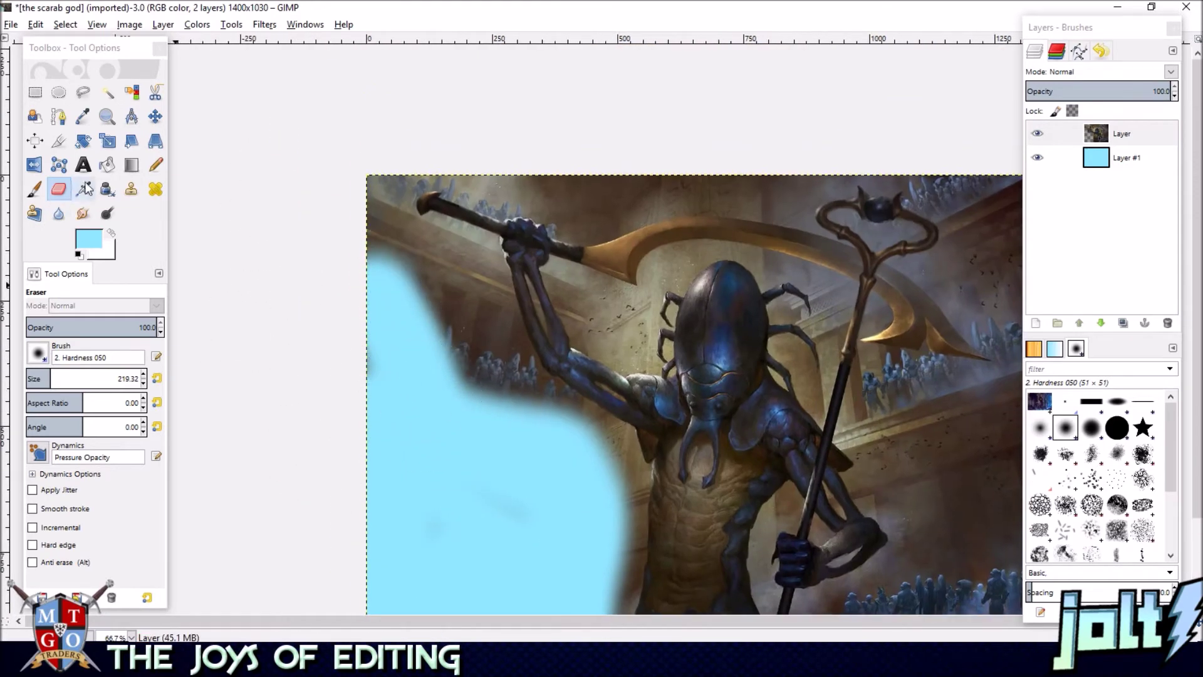
- Try Fuzzy Select on background areas around the raised arm and head, clear the selection, and return to the Eraser
{"action": "left_click", "coordinate": [107, 93]}
{"action": "left_click", "coordinate": [488, 297]}
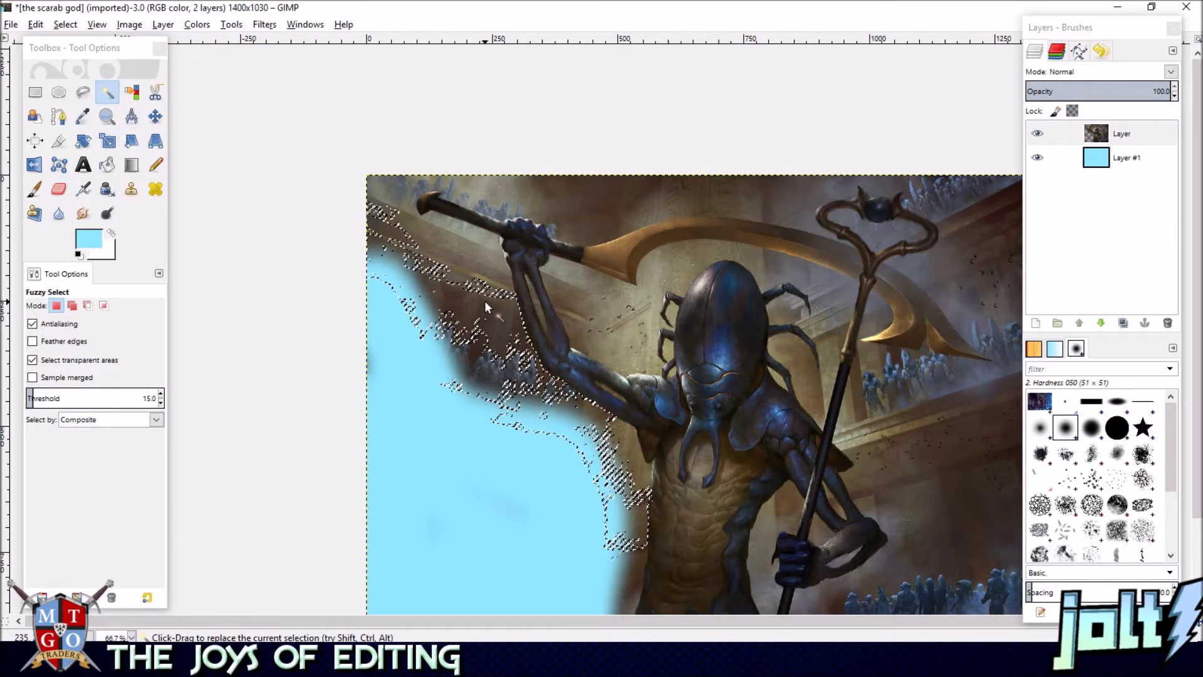
{"action": "key", "text": "ctrl+z"}
{"action": "left_click", "coordinate": [620, 318]}
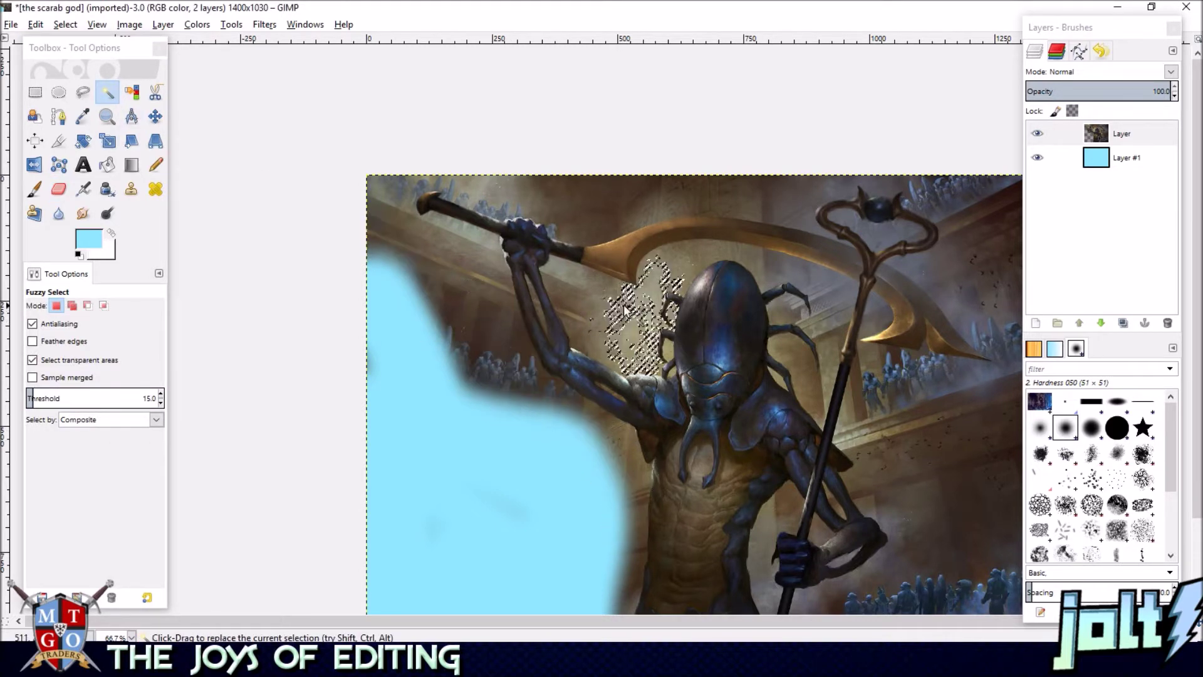
{"action": "left_click", "coordinate": [569, 297]}
{"action": "left_click", "coordinate": [681, 256]}
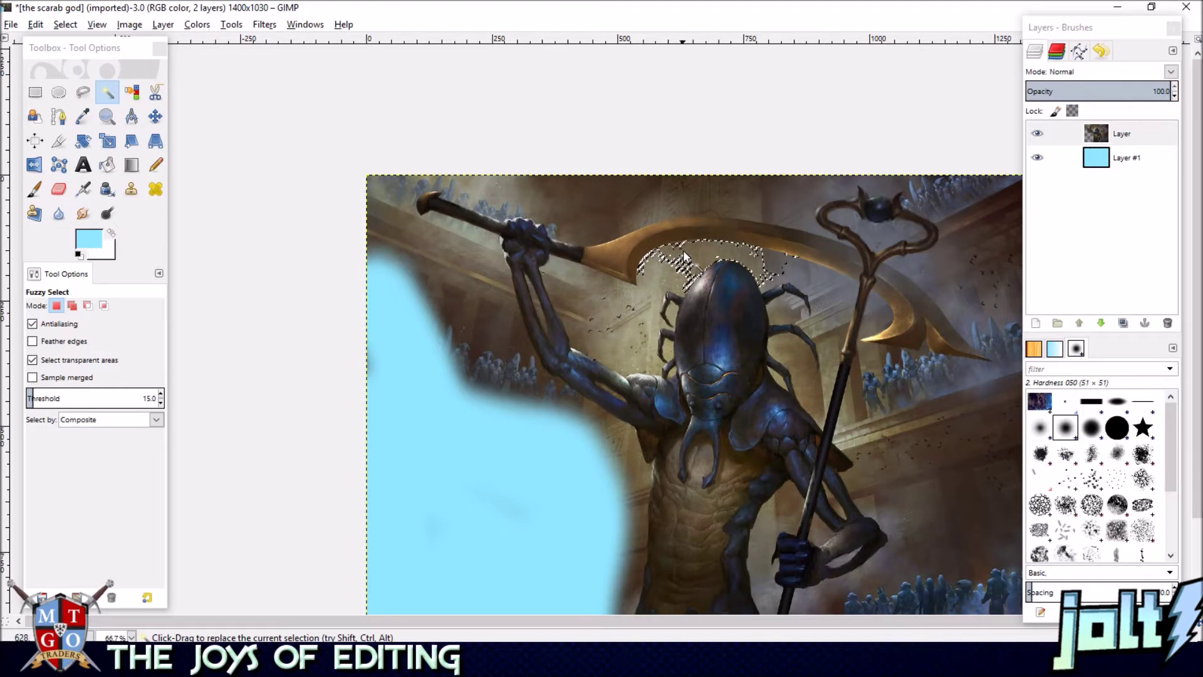
{"action": "left_click", "coordinate": [61, 190]}
{"action": "left_click", "coordinate": [59, 190]}
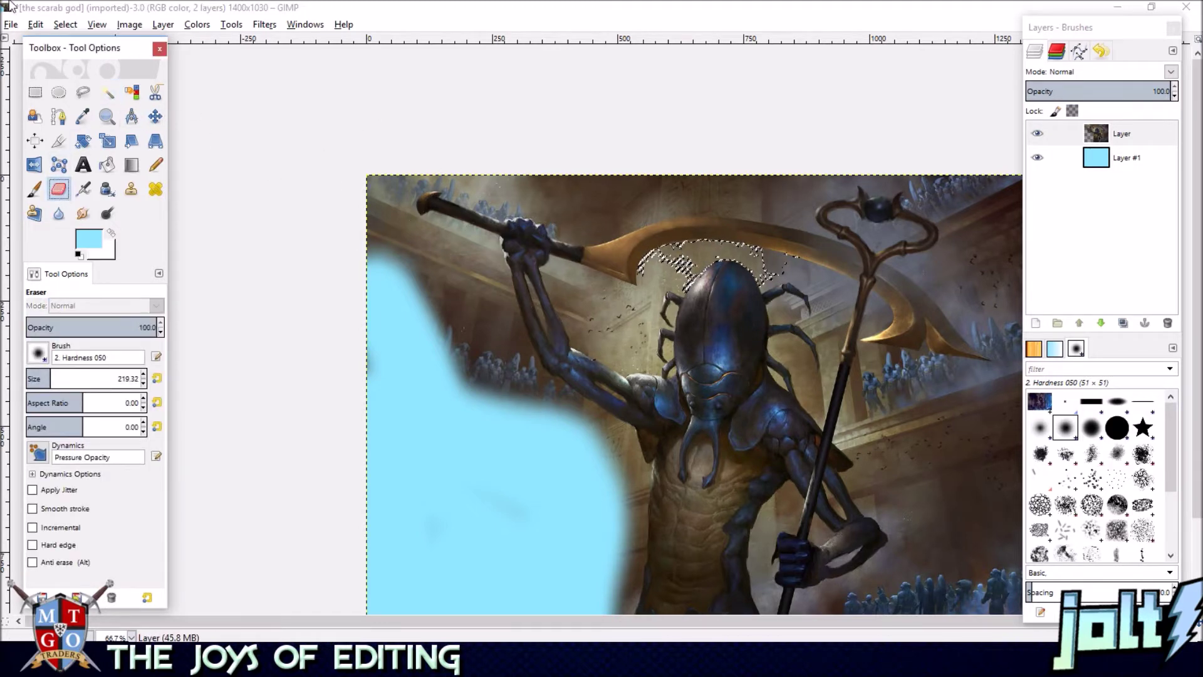
{"action": "left_click", "coordinate": [65, 24]}
{"action": "left_click", "coordinate": [98, 64]}
- Erase the background around the weapon's handle end and along the artwork's upper edge above the blade
{"action": "mouse_move", "coordinate": [489, 431]}
{"action": "left_mouse_down"}
{"action": "mouse_move", "coordinate": [424, 236]}
{"action": "mouse_move", "coordinate": [342, 143]}
{"action": "mouse_move", "coordinate": [319, 184]}
{"action": "mouse_move", "coordinate": [432, 270]}
{"action": "mouse_move", "coordinate": [375, 161]}
{"action": "mouse_move", "coordinate": [333, 131]}
{"action": "left_mouse_up"}
{"action": "scroll", "coordinate": [322, 242], "scroll_direction": "up", "scroll_amount": 4}
{"action": "scroll", "coordinate": [323, 242], "scroll_direction": "left", "scroll_amount": 1}
{"action": "mouse_move", "coordinate": [408, 111]}
{"action": "left_mouse_down"}
{"action": "mouse_move", "coordinate": [564, 167]}
{"action": "mouse_move", "coordinate": [492, 142]}
{"action": "mouse_move", "coordinate": [393, 133]}
{"action": "mouse_move", "coordinate": [490, 125]}
{"action": "mouse_move", "coordinate": [767, 154]}
{"action": "mouse_move", "coordinate": [612, 153]}
{"action": "left_mouse_up"}
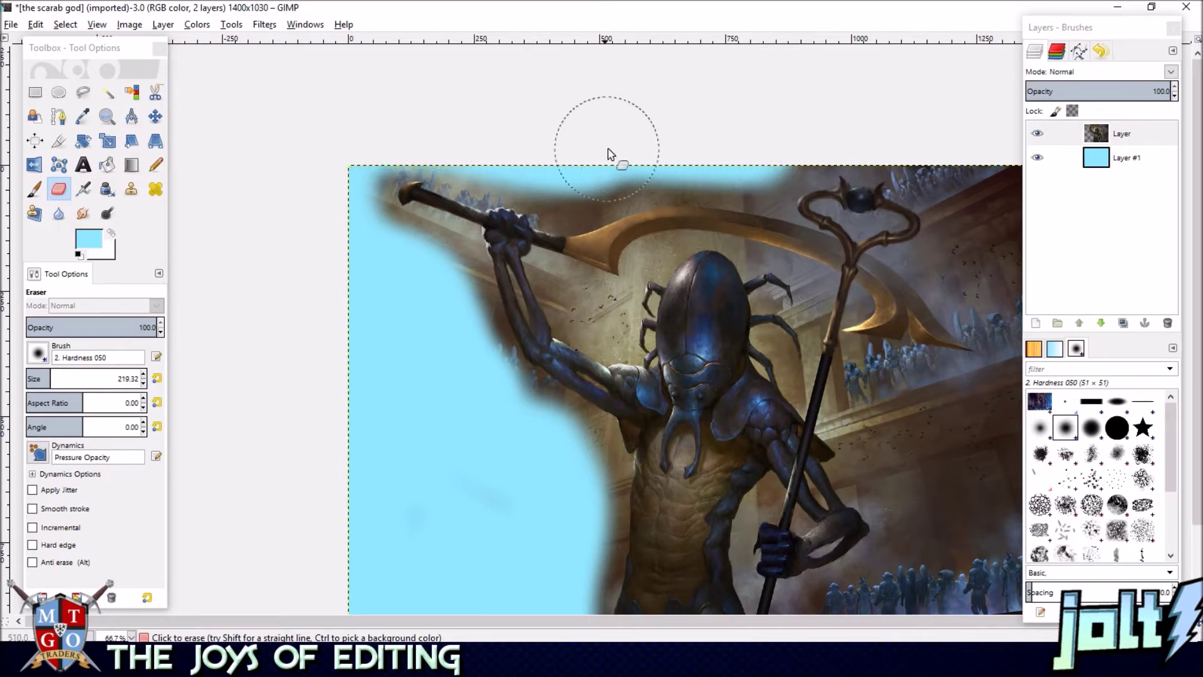
{"action": "left_click_drag", "start_coordinate": [731, 151], "coordinate": [508, 133]}
{"action": "mouse_move", "coordinate": [579, 131]}
{"action": "left_mouse_down"}
{"action": "mouse_move", "coordinate": [646, 102]}
{"action": "mouse_move", "coordinate": [829, 196]}
{"action": "mouse_move", "coordinate": [843, 159]}
{"action": "mouse_move", "coordinate": [803, 145]}
{"action": "mouse_move", "coordinate": [856, 178]}
{"action": "mouse_move", "coordinate": [873, 383]}
{"action": "mouse_move", "coordinate": [852, 211]}
{"action": "mouse_move", "coordinate": [814, 378]}
{"action": "mouse_move", "coordinate": [834, 341]}
{"action": "mouse_move", "coordinate": [834, 191]}
{"action": "left_mouse_up"}
- Erase the background right of the staff and blade tip, down past the bent elbow to the lower edge
{"action": "mouse_move", "coordinate": [795, 299]}
{"action": "left_mouse_down"}
{"action": "mouse_move", "coordinate": [844, 452]}
{"action": "mouse_move", "coordinate": [904, 305]}
{"action": "left_mouse_up"}
{"action": "mouse_move", "coordinate": [720, 479]}
{"action": "left_mouse_down"}
{"action": "mouse_move", "coordinate": [772, 439]}
{"action": "mouse_move", "coordinate": [744, 480]}
{"action": "mouse_move", "coordinate": [895, 430]}
{"action": "mouse_move", "coordinate": [899, 324]}
{"action": "mouse_move", "coordinate": [883, 391]}
{"action": "mouse_move", "coordinate": [911, 420]}
{"action": "mouse_move", "coordinate": [865, 475]}
{"action": "mouse_move", "coordinate": [780, 467]}
{"action": "mouse_move", "coordinate": [832, 373]}
{"action": "mouse_move", "coordinate": [749, 475]}
{"action": "mouse_move", "coordinate": [695, 477]}
{"action": "mouse_move", "coordinate": [696, 461]}
{"action": "mouse_move", "coordinate": [895, 284]}
{"action": "mouse_move", "coordinate": [889, 235]}
{"action": "mouse_move", "coordinate": [846, 333]}
{"action": "left_mouse_up"}
{"action": "mouse_move", "coordinate": [739, 528]}
{"action": "left_mouse_down"}
{"action": "mouse_move", "coordinate": [757, 369]}
{"action": "mouse_move", "coordinate": [761, 446]}
{"action": "mouse_move", "coordinate": [872, 308]}
{"action": "mouse_move", "coordinate": [823, 303]}
{"action": "mouse_move", "coordinate": [755, 324]}
{"action": "mouse_move", "coordinate": [725, 384]}
{"action": "left_mouse_up"}
{"action": "mouse_move", "coordinate": [656, 569]}
{"action": "left_mouse_down"}
{"action": "mouse_move", "coordinate": [799, 401]}
{"action": "mouse_move", "coordinate": [758, 214]}
{"action": "mouse_move", "coordinate": [763, 299]}
{"action": "mouse_move", "coordinate": [731, 255]}
{"action": "mouse_move", "coordinate": [739, 212]}
{"action": "mouse_move", "coordinate": [727, 185]}
{"action": "mouse_move", "coordinate": [775, 292]}
{"action": "mouse_move", "coordinate": [771, 444]}
{"action": "left_mouse_up"}
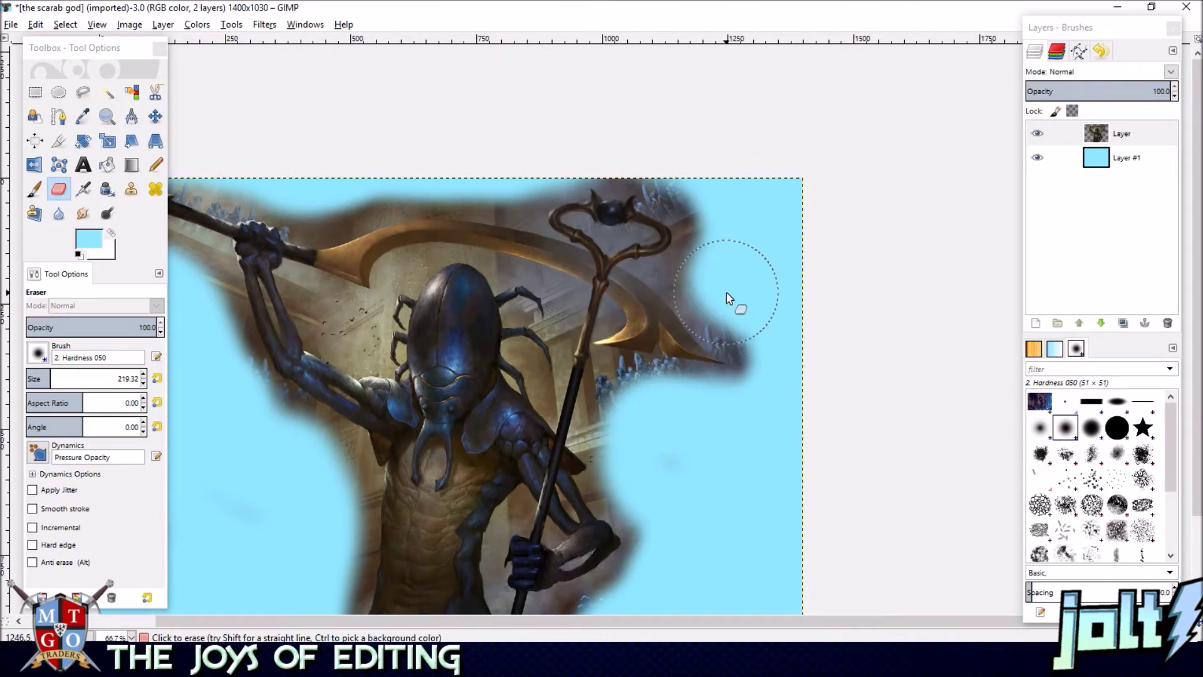
{"action": "left_click_drag", "start_coordinate": [712, 286], "coordinate": [830, 294]}
- Clean up leftover background patches beside the raised arm, along the lower edge and right of the figure
{"action": "mouse_move", "coordinate": [275, 421]}
{"action": "left_mouse_down"}
{"action": "mouse_move", "coordinate": [349, 352]}
{"action": "mouse_move", "coordinate": [423, 238]}
{"action": "left_mouse_up"}
{"action": "left_click_drag", "start_coordinate": [440, 195], "coordinate": [435, 283]}
{"action": "scroll", "coordinate": [439, 263], "scroll_direction": "up", "scroll_amount": 1}
{"action": "left_click_drag", "start_coordinate": [443, 227], "coordinate": [491, 330]}
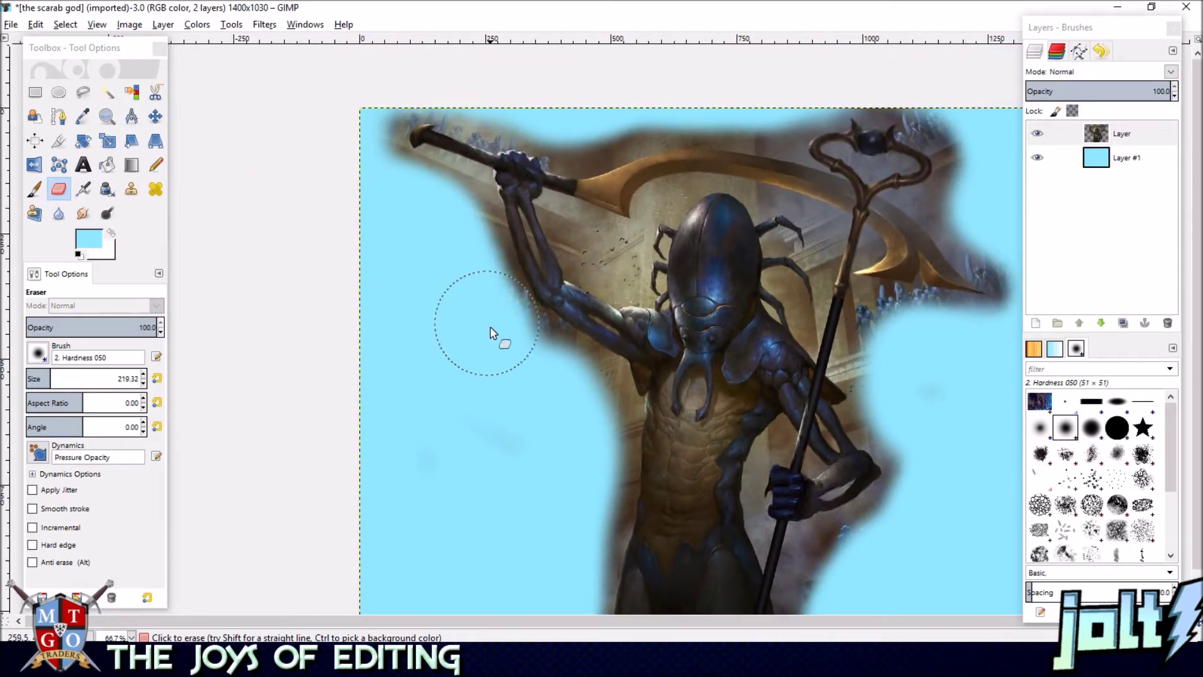
{"action": "left_click_drag", "start_coordinate": [528, 380], "coordinate": [583, 435]}
{"action": "scroll", "coordinate": [582, 389], "scroll_direction": "down", "scroll_amount": 4}
{"action": "mouse_move", "coordinate": [585, 335]}
{"action": "left_mouse_down"}
{"action": "mouse_move", "coordinate": [593, 377]}
{"action": "mouse_move", "coordinate": [563, 506]}
{"action": "mouse_move", "coordinate": [339, 428]}
{"action": "left_mouse_up"}
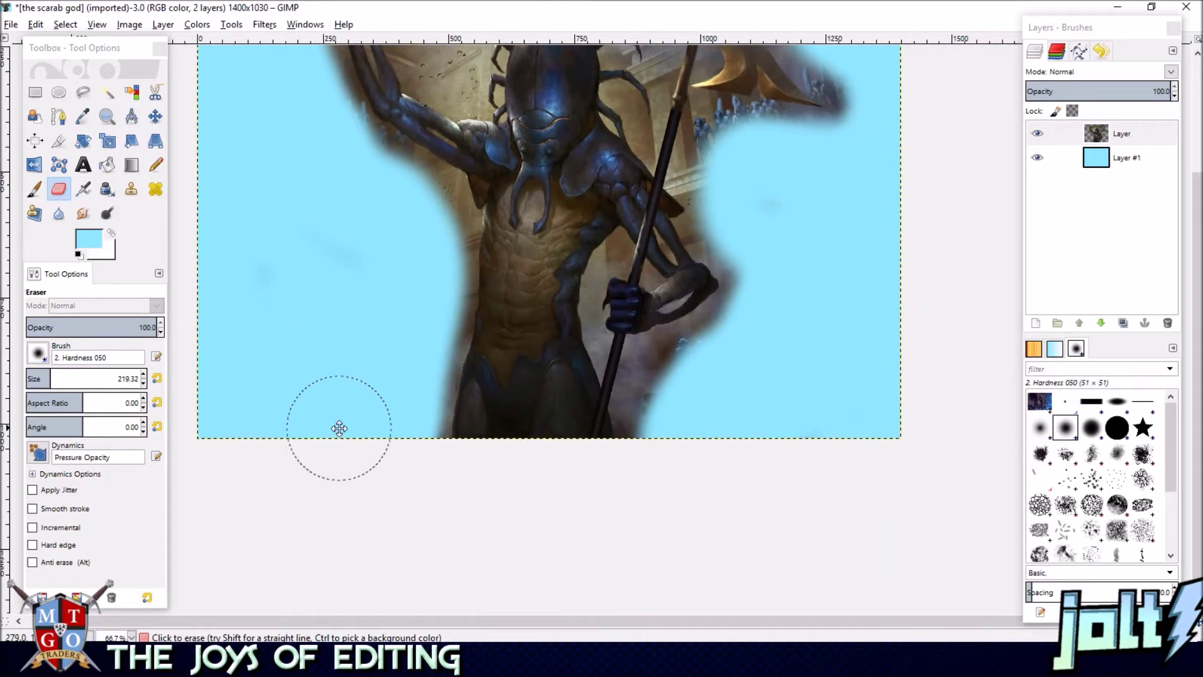
{"action": "mouse_move", "coordinate": [685, 438]}
{"action": "left_mouse_down"}
{"action": "mouse_move", "coordinate": [674, 401]}
{"action": "mouse_move", "coordinate": [738, 352]}
{"action": "mouse_move", "coordinate": [749, 410]}
{"action": "mouse_move", "coordinate": [739, 443]}
{"action": "left_mouse_up"}
{"action": "left_click_drag", "start_coordinate": [728, 291], "coordinate": [756, 277]}
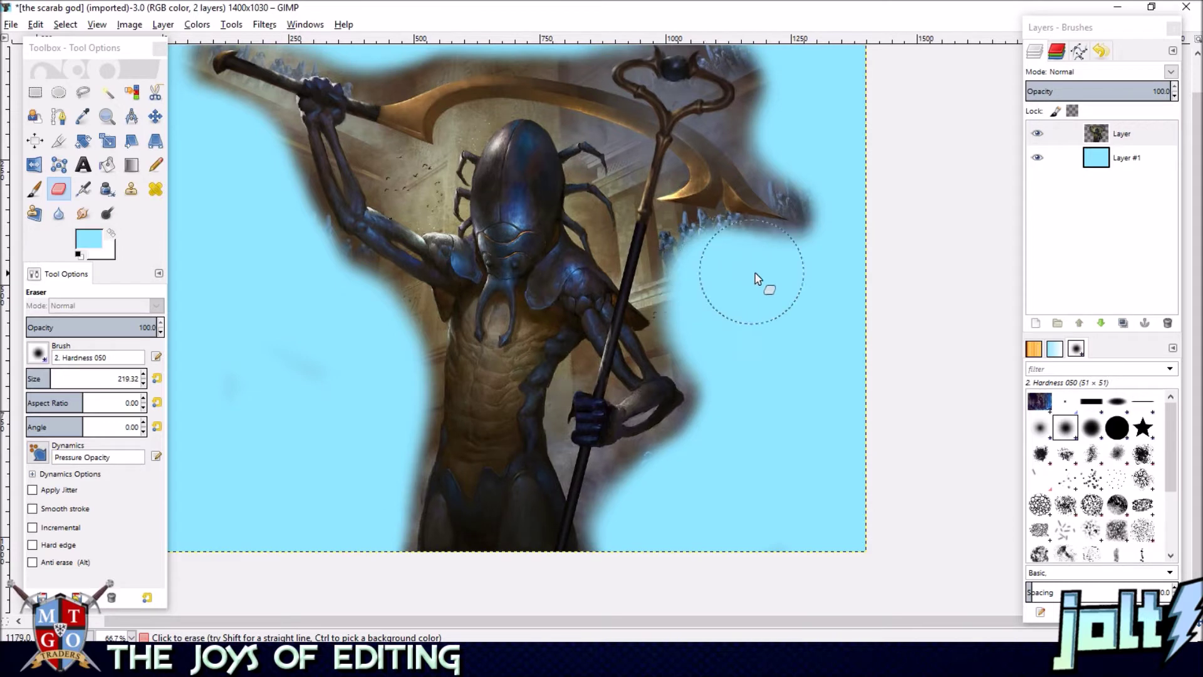
{"action": "scroll", "coordinate": [767, 369], "scroll_direction": "up", "scroll_amount": 3}
{"action": "left_click_drag", "start_coordinate": [860, 300], "coordinate": [716, 571]}
{"action": "key", "text": "grave"}
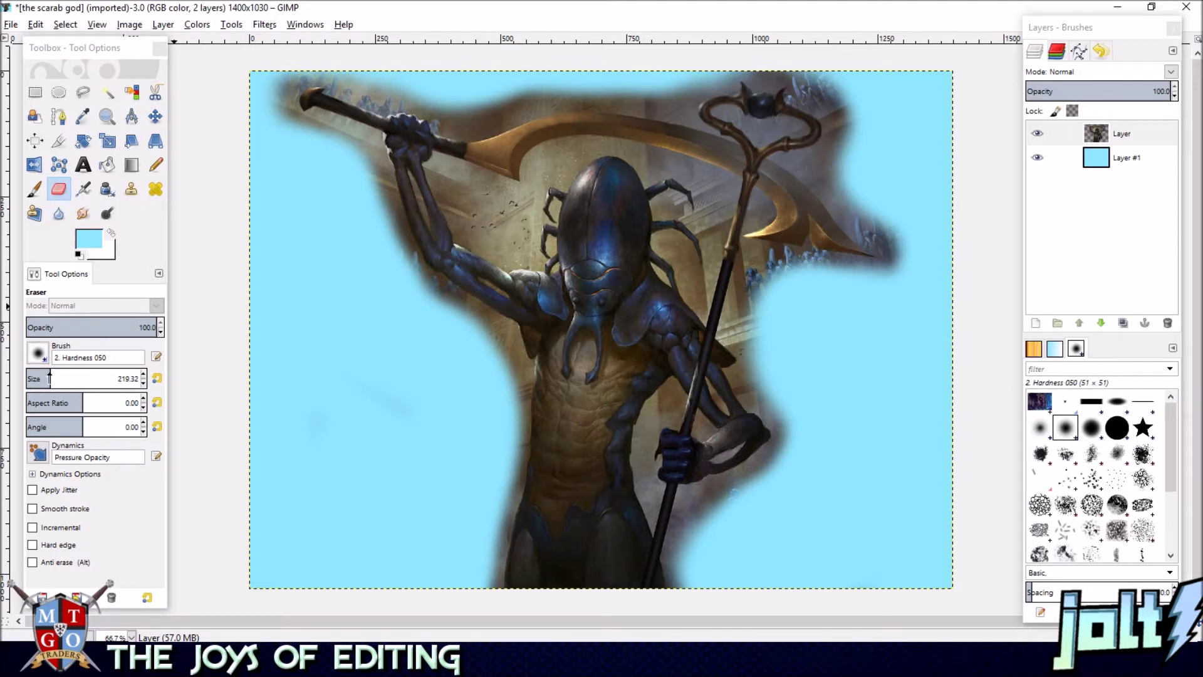
- Set the Eraser size to 100.24 and erase the background fringe closely along the raised arm's outer edge
{"action": "left_click", "coordinate": [50, 378]}
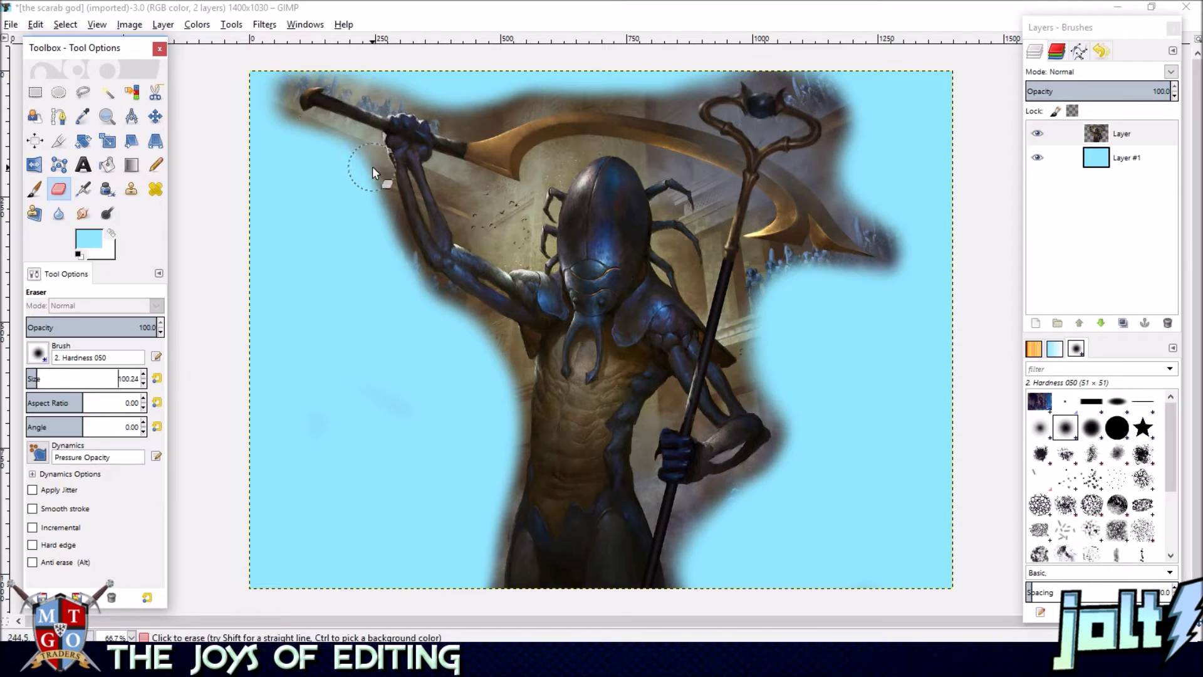
{"action": "scroll", "coordinate": [505, 378], "scroll_direction": "down", "scroll_amount": 5}
{"action": "scroll", "coordinate": [468, 270], "scroll_direction": "right", "scroll_amount": 1}
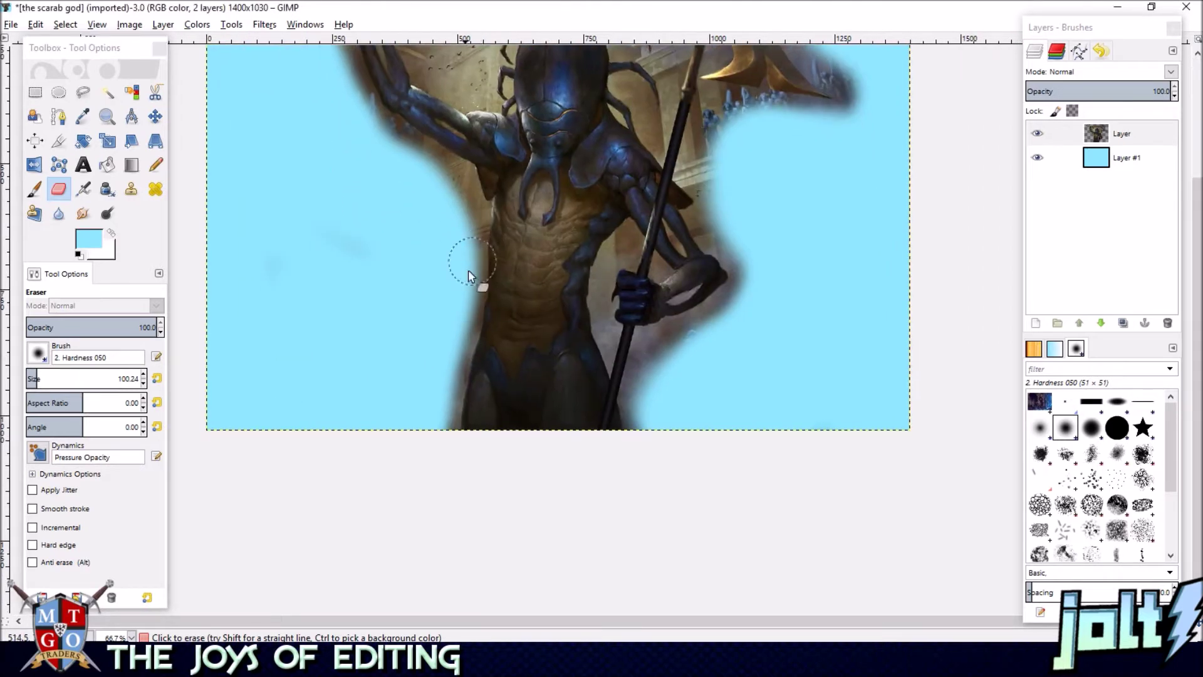
{"action": "scroll", "coordinate": [505, 352], "scroll_direction": "up", "scroll_amount": 2}
{"action": "left_click_drag", "start_coordinate": [409, 239], "coordinate": [516, 441]}
{"action": "left_click_drag", "start_coordinate": [376, 188], "coordinate": [610, 483]}
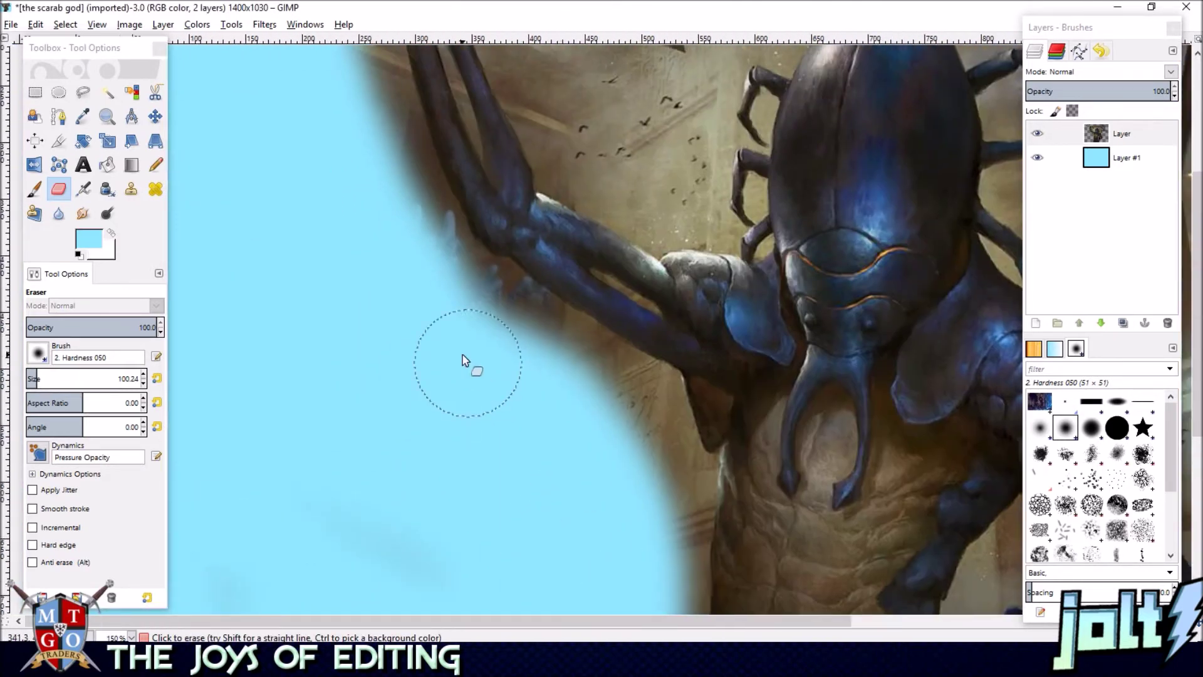
{"action": "left_click_drag", "start_coordinate": [360, 113], "coordinate": [444, 422]}
{"action": "mouse_move", "coordinate": [646, 151]}
{"action": "left_mouse_down"}
{"action": "mouse_move", "coordinate": [623, 198]}
{"action": "mouse_move", "coordinate": [406, 121]}
{"action": "mouse_move", "coordinate": [277, 127]}
{"action": "mouse_move", "coordinate": [262, 209]}
{"action": "mouse_move", "coordinate": [288, 270]}
{"action": "mouse_move", "coordinate": [422, 314]}
{"action": "mouse_move", "coordinate": [486, 398]}
{"action": "mouse_move", "coordinate": [502, 458]}
{"action": "left_mouse_up"}
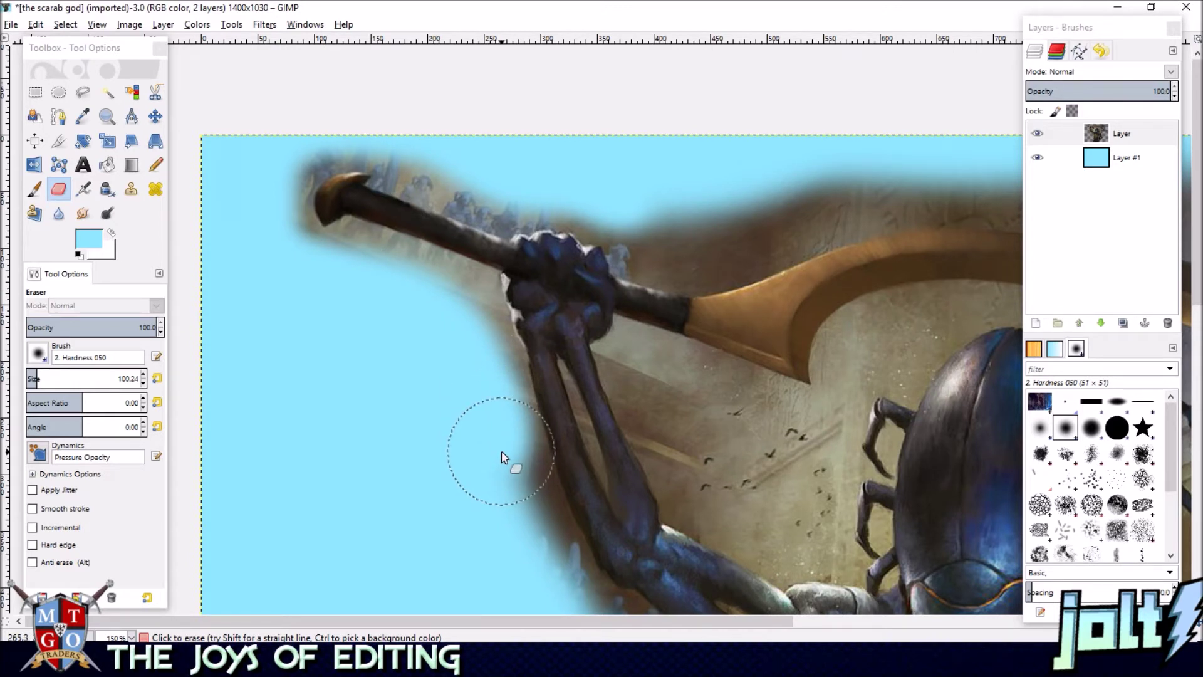
{"action": "mouse_move", "coordinate": [502, 457]}
{"action": "left_mouse_down"}
{"action": "mouse_move", "coordinate": [472, 405]}
{"action": "mouse_move", "coordinate": [454, 320]}
{"action": "mouse_move", "coordinate": [520, 411]}
{"action": "mouse_move", "coordinate": [666, 512]}
{"action": "left_mouse_up"}
- Erase the background fringe along the torso's left side, down over the hip to the lower edge
{"action": "scroll", "coordinate": [680, 525], "scroll_direction": "down", "scroll_amount": 5}
{"action": "scroll", "coordinate": [680, 525], "scroll_direction": "right", "scroll_amount": 2}
{"action": "mouse_move", "coordinate": [539, 291]}
{"action": "left_mouse_down"}
{"action": "mouse_move", "coordinate": [567, 320]}
{"action": "mouse_move", "coordinate": [603, 418]}
{"action": "mouse_move", "coordinate": [589, 278]}
{"action": "mouse_move", "coordinate": [594, 313]}
{"action": "left_mouse_up"}
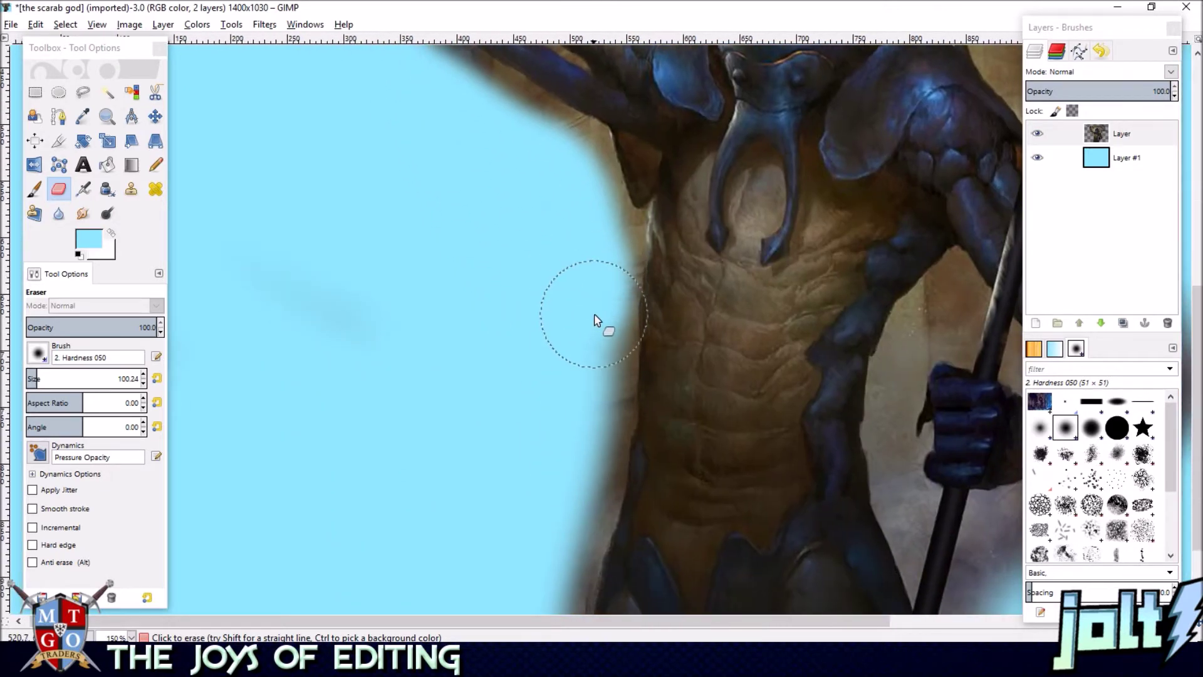
{"action": "left_click_drag", "start_coordinate": [594, 367], "coordinate": [577, 494]}
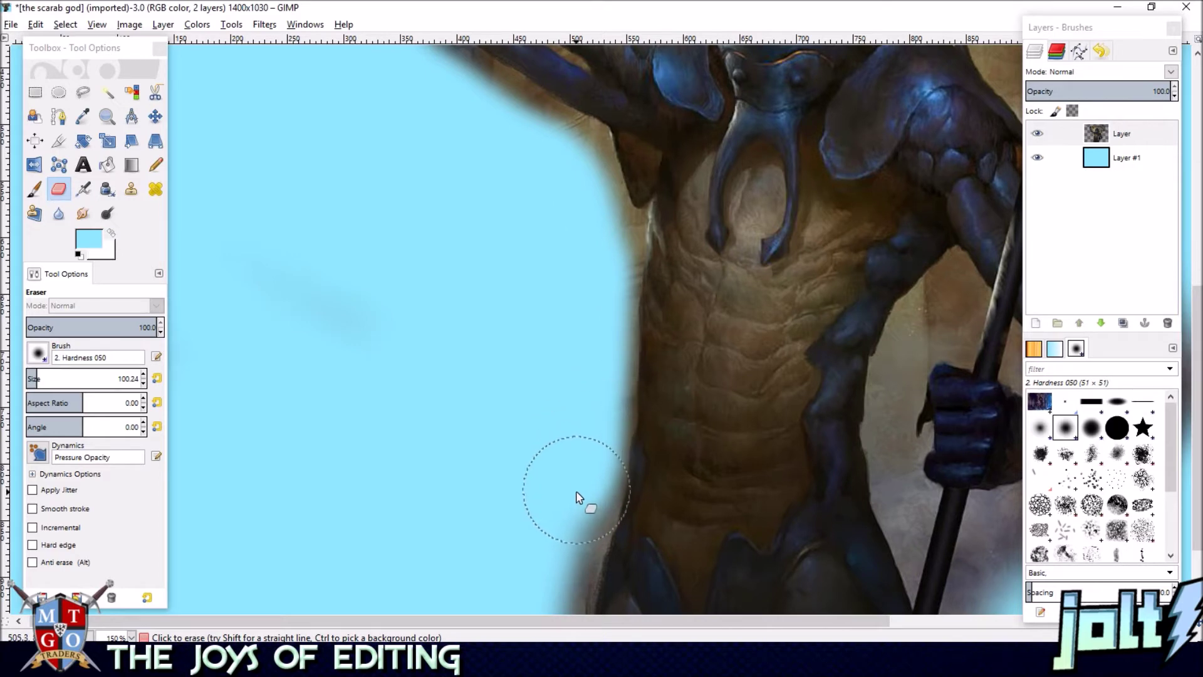
{"action": "scroll", "coordinate": [584, 289], "scroll_direction": "down", "scroll_amount": 5}
{"action": "mouse_move", "coordinate": [583, 289]}
{"action": "left_mouse_down"}
{"action": "mouse_move", "coordinate": [539, 501]}
{"action": "mouse_move", "coordinate": [558, 531]}
{"action": "left_mouse_up"}
- Erase the background right of the lower staff, from below the gripping hand to the lower edge
{"action": "left_click_drag", "start_coordinate": [468, 439], "coordinate": [226, 282]}
{"action": "left_click_drag", "start_coordinate": [790, 246], "coordinate": [776, 284]}
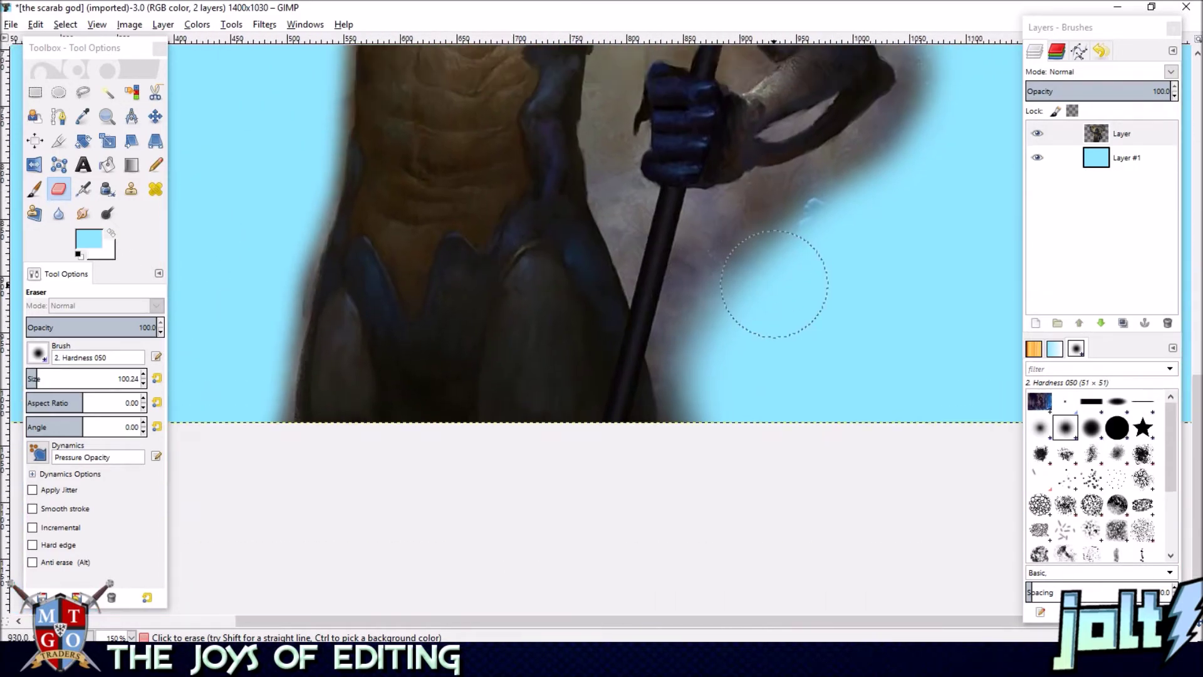
{"action": "mouse_move", "coordinate": [727, 401]}
{"action": "left_mouse_down"}
{"action": "mouse_move", "coordinate": [742, 290]}
{"action": "mouse_move", "coordinate": [795, 228]}
{"action": "mouse_move", "coordinate": [728, 241]}
{"action": "mouse_move", "coordinate": [711, 275]}
{"action": "mouse_move", "coordinate": [703, 353]}
{"action": "mouse_move", "coordinate": [731, 422]}
{"action": "left_mouse_up"}
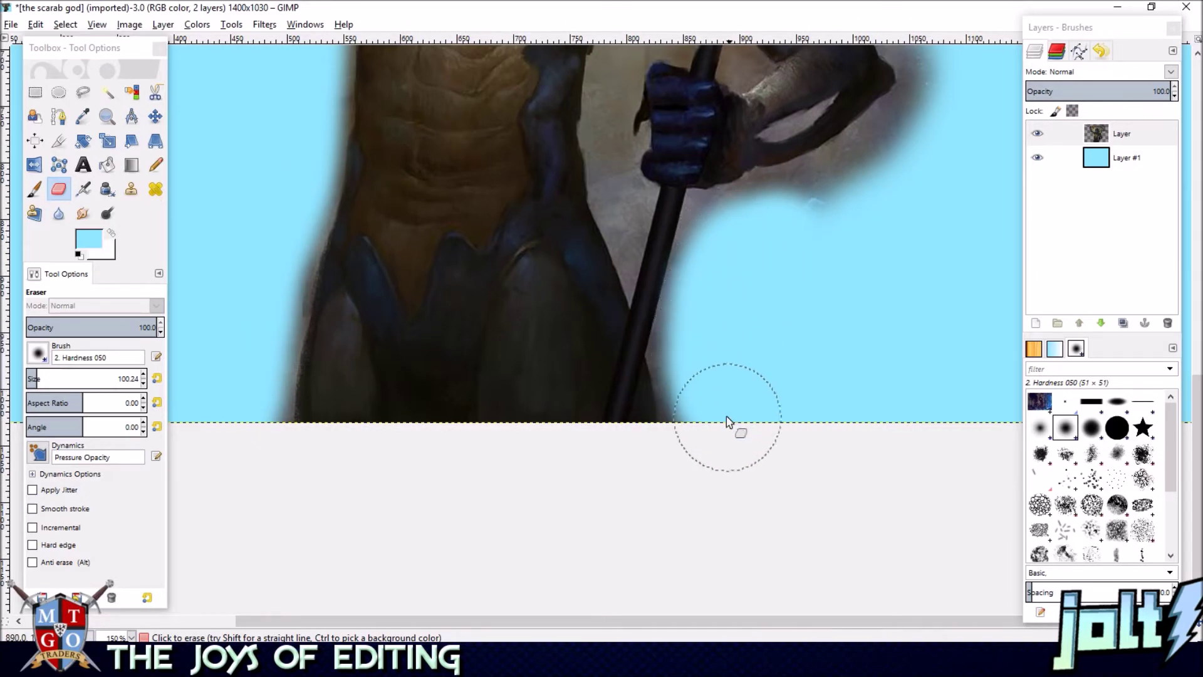
- Erase more of the background fringe around the elbow and underside of the raised arm
{"action": "scroll", "coordinate": [453, 431], "scroll_direction": "up", "scroll_amount": 5}
{"action": "scroll", "coordinate": [453, 431], "scroll_direction": "left", "scroll_amount": 2}
{"action": "scroll", "coordinate": [453, 431], "scroll_direction": "up", "scroll_amount": 3}
{"action": "scroll", "coordinate": [453, 432], "scroll_direction": "left", "scroll_amount": 2}
{"action": "mouse_move", "coordinate": [462, 401]}
{"action": "left_mouse_down"}
{"action": "mouse_move", "coordinate": [468, 300]}
{"action": "mouse_move", "coordinate": [437, 264]}
{"action": "left_mouse_up"}
{"action": "left_click_drag", "start_coordinate": [382, 204], "coordinate": [305, 164]}
{"action": "left_click_drag", "start_coordinate": [298, 176], "coordinate": [307, 332]}
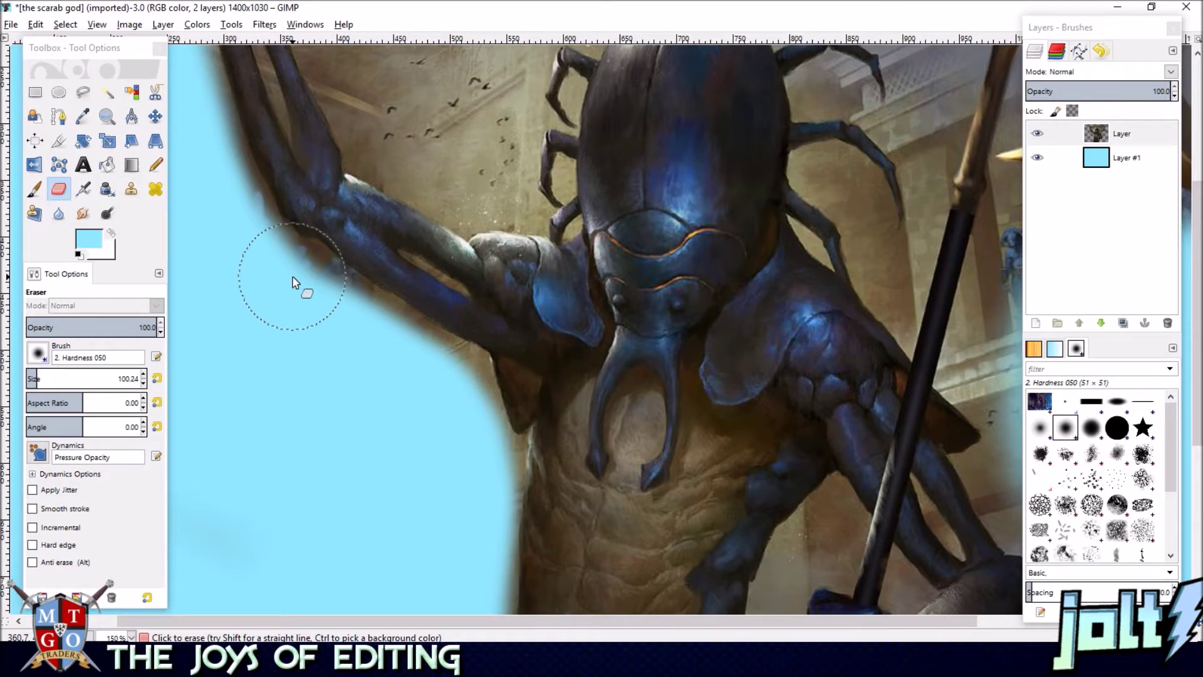
- Erase the background fringe beneath the staff-holding hand and forearm, up to the elbow
{"action": "left_click_drag", "start_coordinate": [704, 401], "coordinate": [555, 56]}
{"action": "left_click_drag", "start_coordinate": [949, 446], "coordinate": [858, 297]}
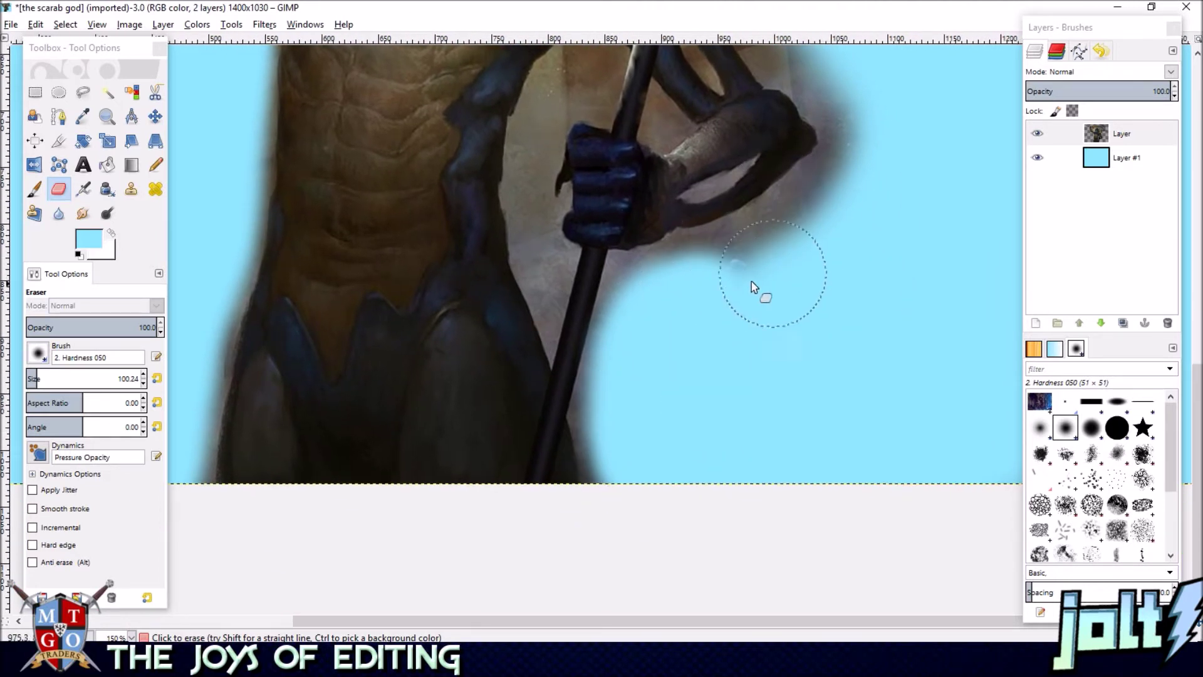
{"action": "mouse_move", "coordinate": [693, 311]}
{"action": "left_mouse_down"}
{"action": "mouse_move", "coordinate": [768, 251]}
{"action": "mouse_move", "coordinate": [805, 254]}
{"action": "left_mouse_up"}
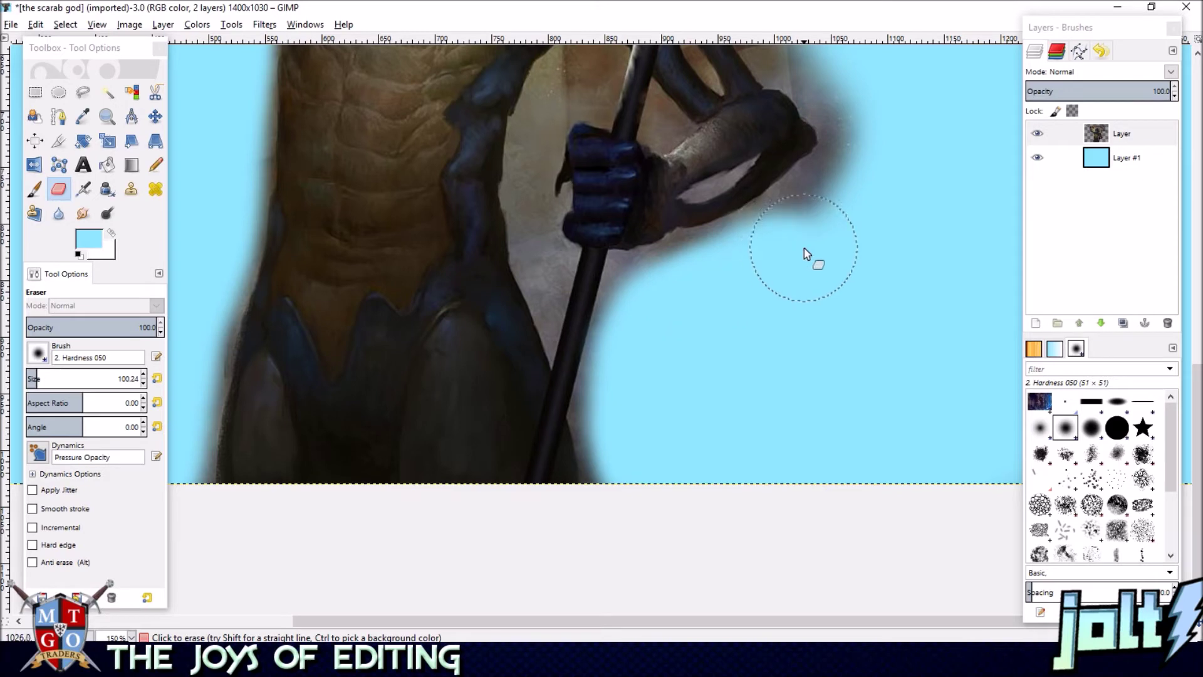
{"action": "left_click_drag", "start_coordinate": [843, 192], "coordinate": [768, 252]}
{"action": "left_click_drag", "start_coordinate": [882, 258], "coordinate": [633, 467]}
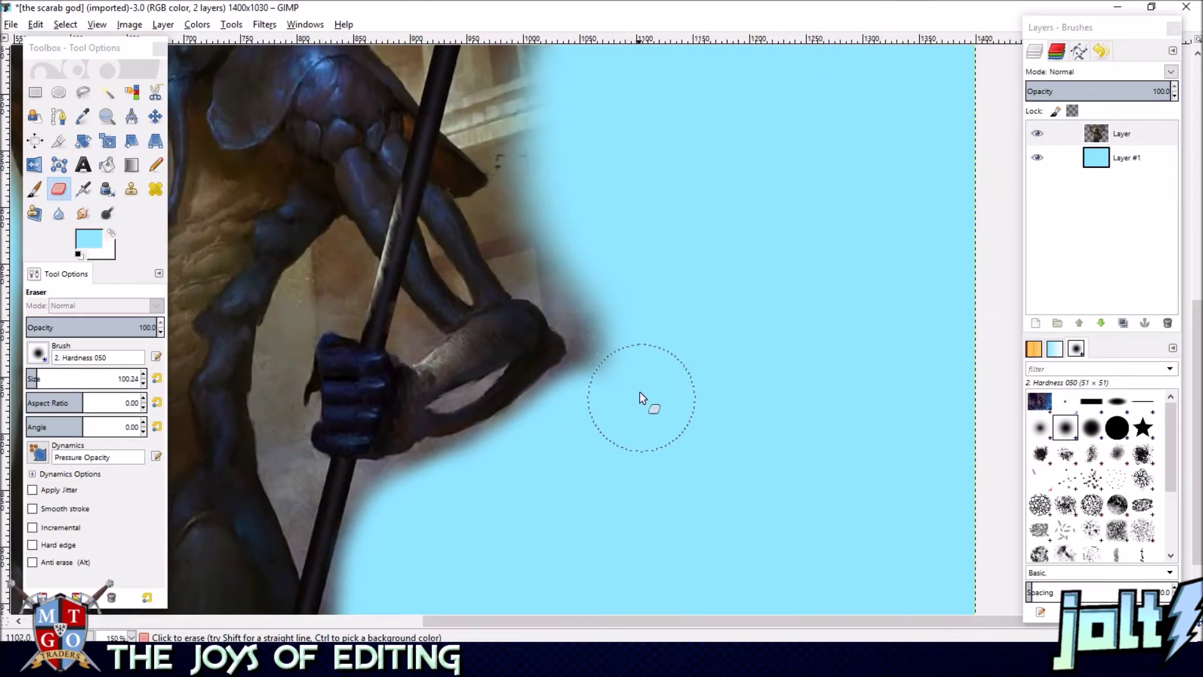
- Erase the background fringe around the staff-holding arm's elbow and up the outer side of the upper arm
{"action": "left_click_drag", "start_coordinate": [643, 403], "coordinate": [621, 342]}
{"action": "mouse_move", "coordinate": [588, 274]}
{"action": "left_mouse_down"}
{"action": "mouse_move", "coordinate": [542, 235]}
{"action": "mouse_move", "coordinate": [634, 344]}
{"action": "left_mouse_up"}
{"action": "scroll", "coordinate": [656, 480], "scroll_direction": "up", "scroll_amount": 3}
{"action": "scroll", "coordinate": [657, 480], "scroll_direction": "left", "scroll_amount": 1}
{"action": "mouse_move", "coordinate": [657, 480]}
{"action": "left_mouse_down"}
{"action": "mouse_move", "coordinate": [570, 460]}
{"action": "mouse_move", "coordinate": [554, 437]}
{"action": "mouse_move", "coordinate": [565, 373]}
{"action": "mouse_move", "coordinate": [545, 292]}
{"action": "mouse_move", "coordinate": [573, 204]}
{"action": "mouse_move", "coordinate": [564, 176]}
{"action": "mouse_move", "coordinate": [519, 310]}
{"action": "mouse_move", "coordinate": [573, 420]}
{"action": "mouse_move", "coordinate": [633, 403]}
{"action": "mouse_move", "coordinate": [577, 330]}
{"action": "mouse_move", "coordinate": [556, 274]}
{"action": "mouse_move", "coordinate": [774, 315]}
{"action": "mouse_move", "coordinate": [874, 317]}
{"action": "mouse_move", "coordinate": [588, 286]}
{"action": "left_mouse_up"}
{"action": "scroll", "coordinate": [661, 358], "scroll_direction": "up", "scroll_amount": 3}
{"action": "scroll", "coordinate": [660, 357], "scroll_direction": "right", "scroll_amount": 1}
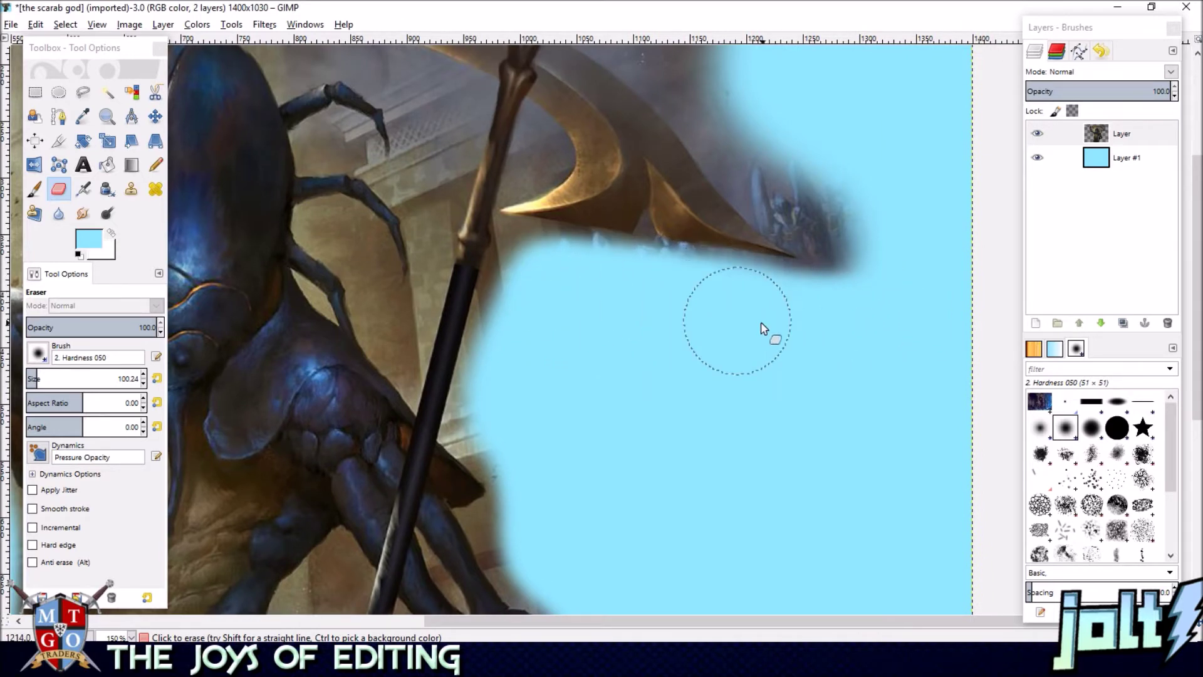
- Erase the background fringe along the curved blade's outer edge and tip, and beside the staff below the blade
{"action": "scroll", "coordinate": [763, 329], "scroll_direction": "up", "scroll_amount": 4}
{"action": "scroll", "coordinate": [753, 295], "scroll_direction": "right", "scroll_amount": 2}
{"action": "mouse_move", "coordinate": [630, 157]}
{"action": "left_mouse_down"}
{"action": "mouse_move", "coordinate": [626, 247]}
{"action": "mouse_move", "coordinate": [750, 357]}
{"action": "mouse_move", "coordinate": [725, 438]}
{"action": "left_mouse_up"}
{"action": "mouse_move", "coordinate": [624, 218]}
{"action": "left_mouse_down"}
{"action": "mouse_move", "coordinate": [639, 282]}
{"action": "mouse_move", "coordinate": [701, 336]}
{"action": "mouse_move", "coordinate": [749, 419]}
{"action": "left_mouse_up"}
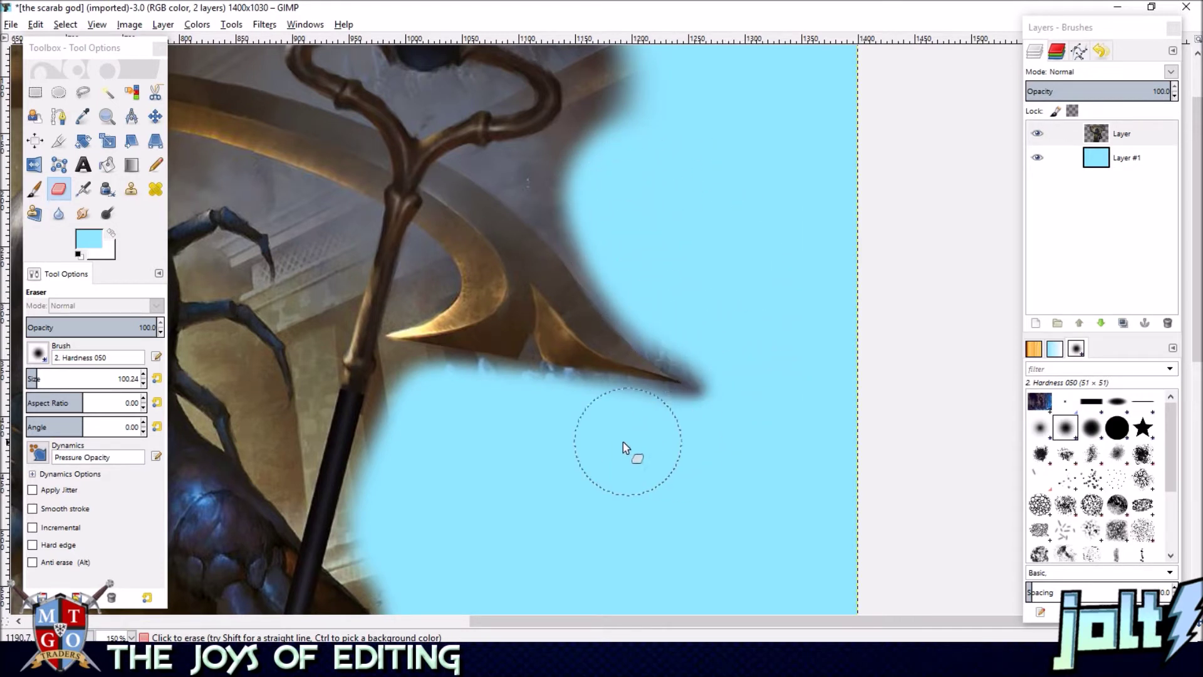
{"action": "mouse_move", "coordinate": [455, 418]}
{"action": "left_mouse_down"}
{"action": "mouse_move", "coordinate": [408, 424]}
{"action": "mouse_move", "coordinate": [370, 564]}
{"action": "left_mouse_up"}
{"action": "left_click_drag", "start_coordinate": [551, 486], "coordinate": [510, 625]}
- Erase the background fringe around the outer side and top of the staff head
{"action": "mouse_move", "coordinate": [572, 344]}
{"action": "left_mouse_down"}
{"action": "mouse_move", "coordinate": [532, 326]}
{"action": "mouse_move", "coordinate": [583, 298]}
{"action": "mouse_move", "coordinate": [553, 325]}
{"action": "mouse_move", "coordinate": [580, 201]}
{"action": "mouse_move", "coordinate": [518, 124]}
{"action": "mouse_move", "coordinate": [544, 96]}
{"action": "left_mouse_up"}
{"action": "left_click_drag", "start_coordinate": [408, 76], "coordinate": [402, 94]}
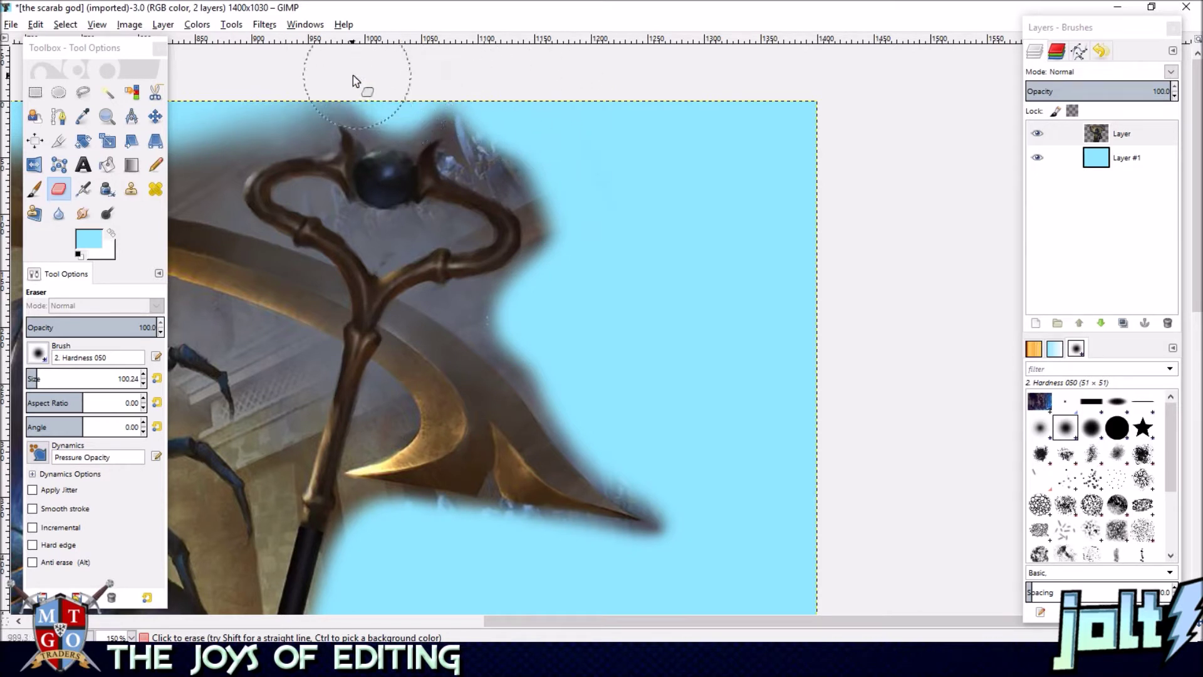
{"action": "left_click_drag", "start_coordinate": [454, 80], "coordinate": [450, 73]}
{"action": "mouse_move", "coordinate": [526, 119]}
{"action": "left_mouse_down"}
{"action": "mouse_move", "coordinate": [501, 134]}
{"action": "mouse_move", "coordinate": [567, 210]}
{"action": "mouse_move", "coordinate": [577, 274]}
{"action": "mouse_move", "coordinate": [529, 312]}
{"action": "mouse_move", "coordinate": [607, 424]}
{"action": "mouse_move", "coordinate": [681, 479]}
{"action": "left_mouse_up"}
{"action": "left_click_drag", "start_coordinate": [565, 417], "coordinate": [978, 495]}
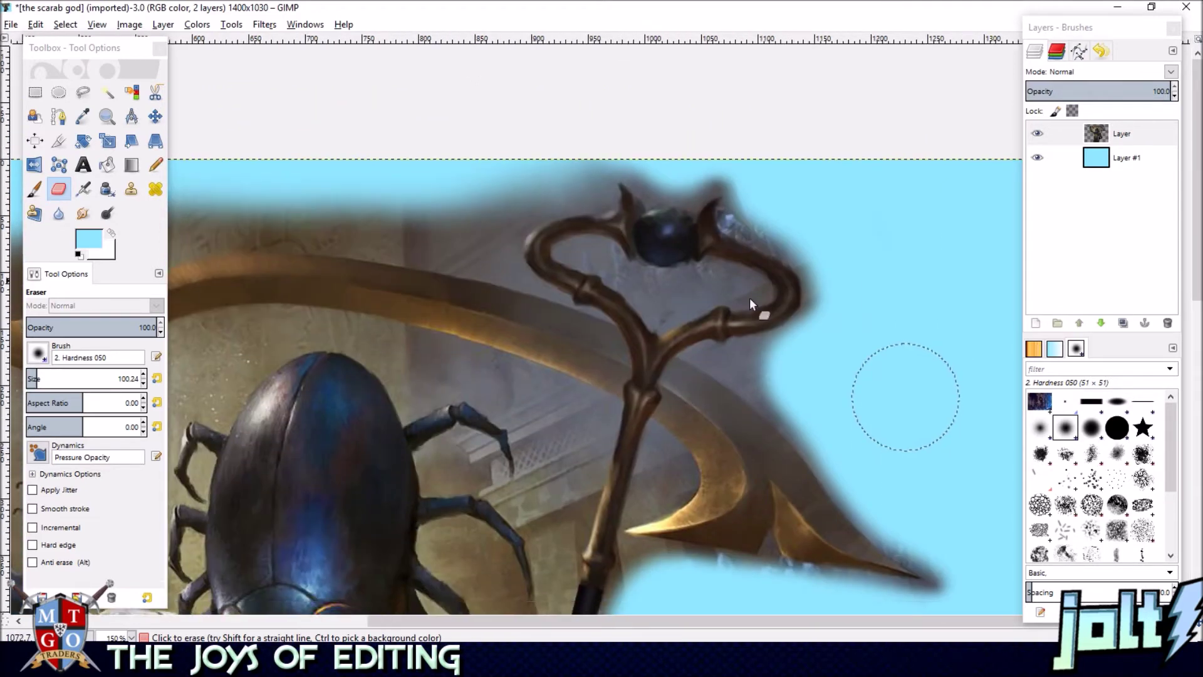
- Erase the background fringe above the curved blade, from the staff head across to the end of the sword's handle
{"action": "mouse_move", "coordinate": [660, 148]}
{"action": "left_mouse_down"}
{"action": "mouse_move", "coordinate": [619, 222]}
{"action": "mouse_move", "coordinate": [530, 236]}
{"action": "mouse_move", "coordinate": [328, 233]}
{"action": "mouse_move", "coordinate": [293, 200]}
{"action": "mouse_move", "coordinate": [473, 186]}
{"action": "left_mouse_up"}
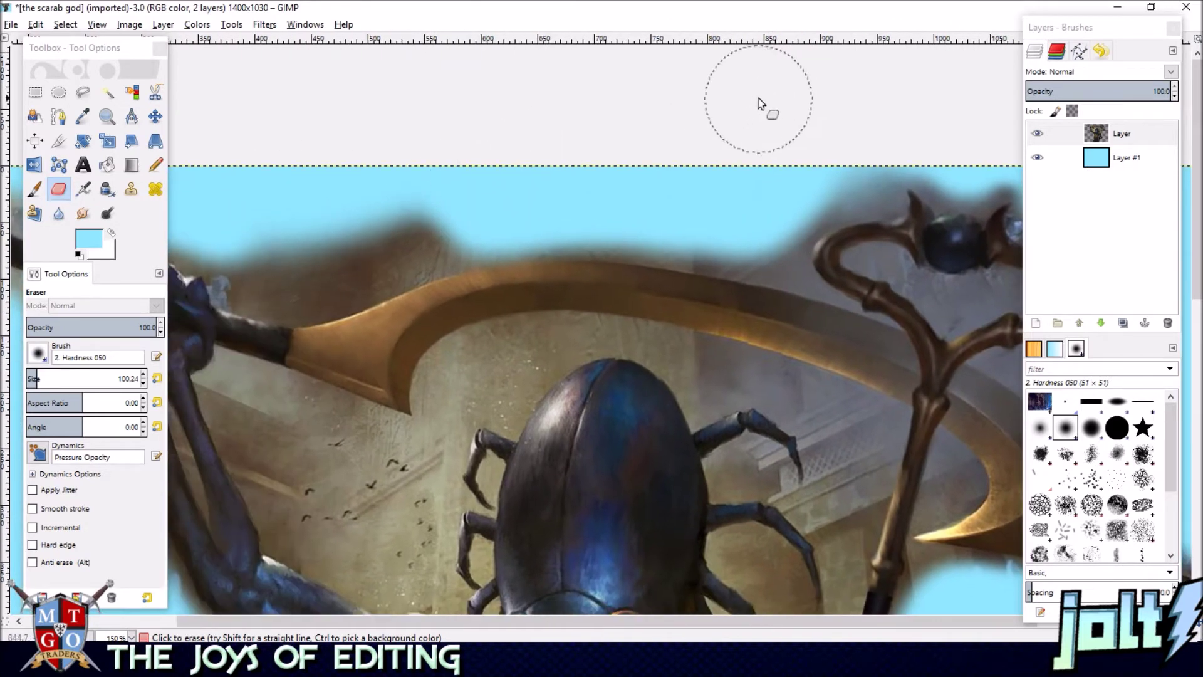
{"action": "key", "text": "ctrl+z"}
{"action": "mouse_move", "coordinate": [768, 110]}
{"action": "left_mouse_down"}
{"action": "mouse_move", "coordinate": [799, 191]}
{"action": "mouse_move", "coordinate": [731, 226]}
{"action": "mouse_move", "coordinate": [491, 209]}
{"action": "mouse_move", "coordinate": [276, 269]}
{"action": "left_mouse_up"}
{"action": "key", "text": "space"}
{"action": "mouse_move", "coordinate": [661, 200]}
{"action": "left_mouse_down"}
{"action": "mouse_move", "coordinate": [462, 175]}
{"action": "mouse_move", "coordinate": [357, 113]}
{"action": "mouse_move", "coordinate": [271, 129]}
{"action": "mouse_move", "coordinate": [244, 187]}
{"action": "left_mouse_up"}
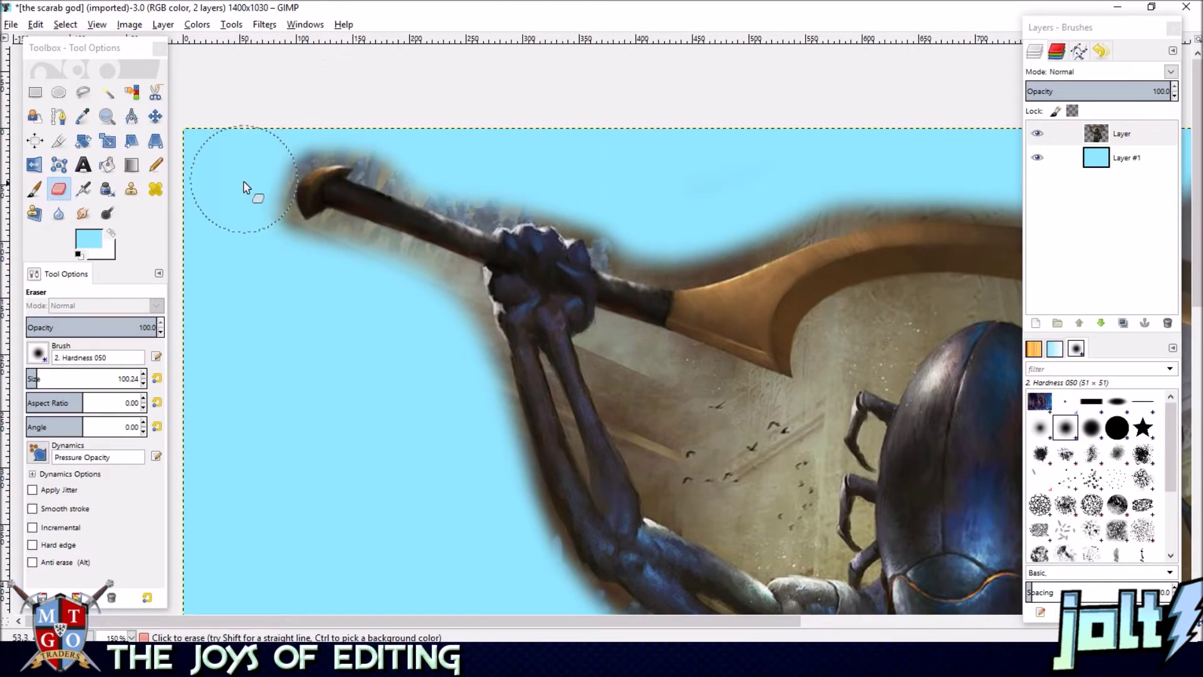
- Erase the background fringe beneath the sword's handle and down the outer side of the raised arm
{"action": "mouse_move", "coordinate": [332, 285]}
{"action": "left_mouse_down"}
{"action": "mouse_move", "coordinate": [391, 288]}
{"action": "mouse_move", "coordinate": [438, 313]}
{"action": "left_mouse_up"}
{"action": "key", "text": "space"}
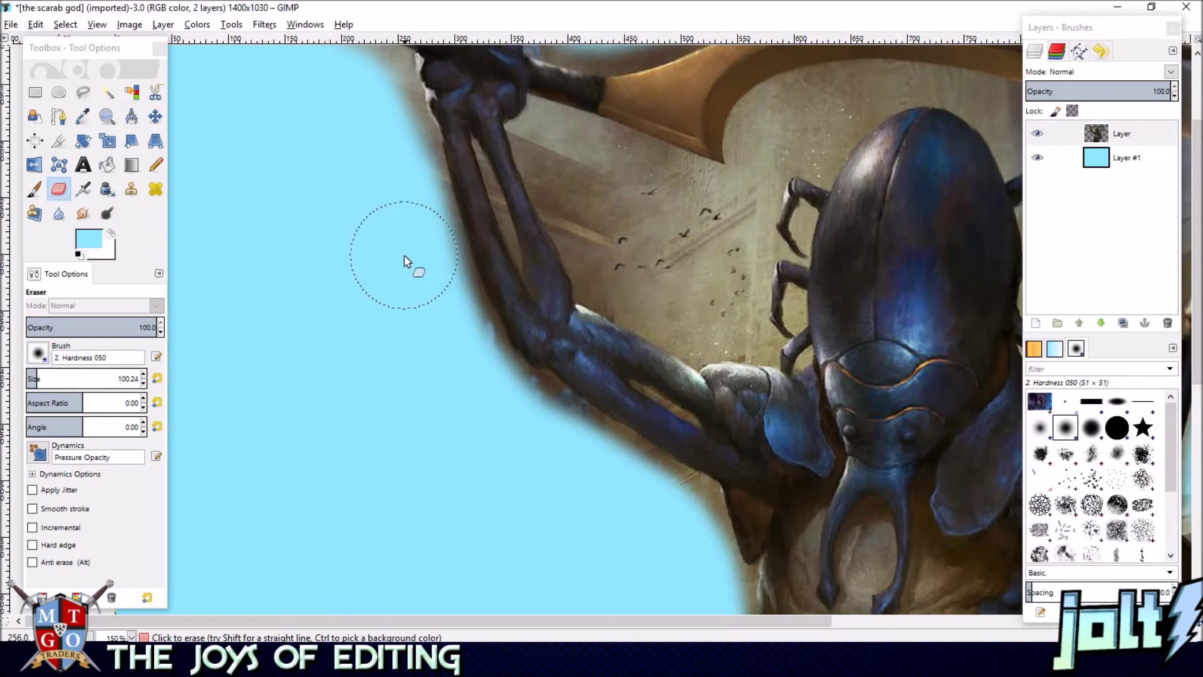
{"action": "key", "text": "space"}
{"action": "left_click_drag", "start_coordinate": [389, 165], "coordinate": [376, 137]}
{"action": "key", "text": "space"}
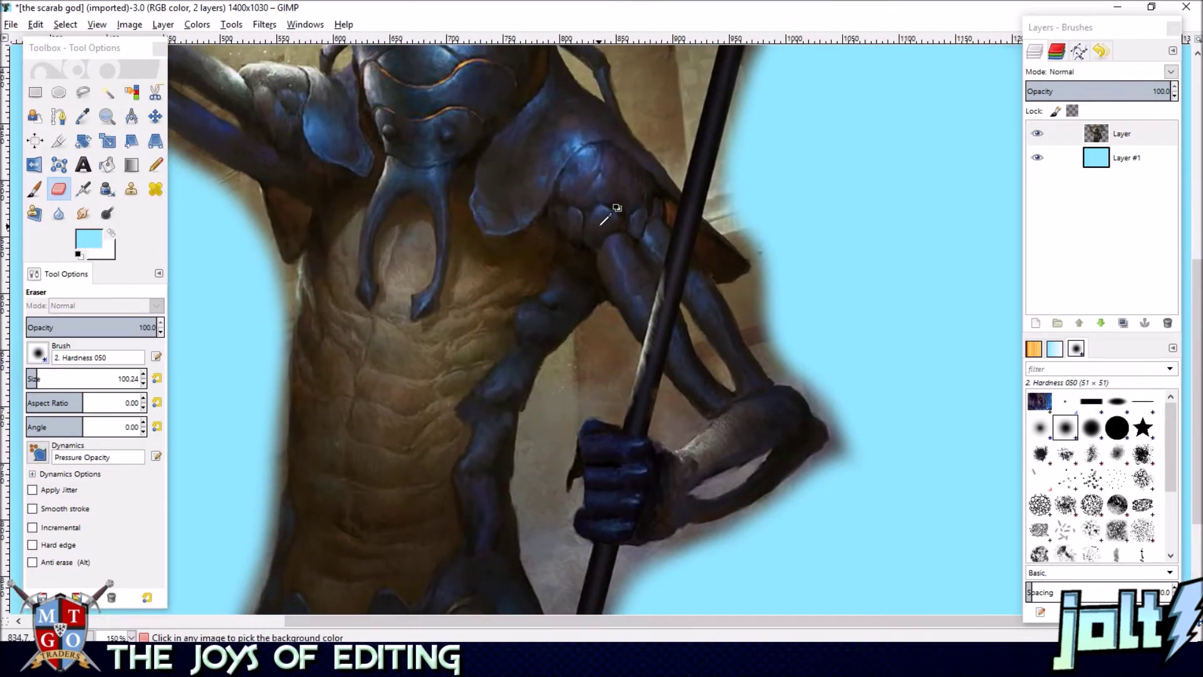
- Examine the whole cutout, the staff-holding arm and the blade tip for leftover background
{"action": "scroll", "coordinate": [607, 213], "scroll_direction": "down", "scroll_amount": 3}
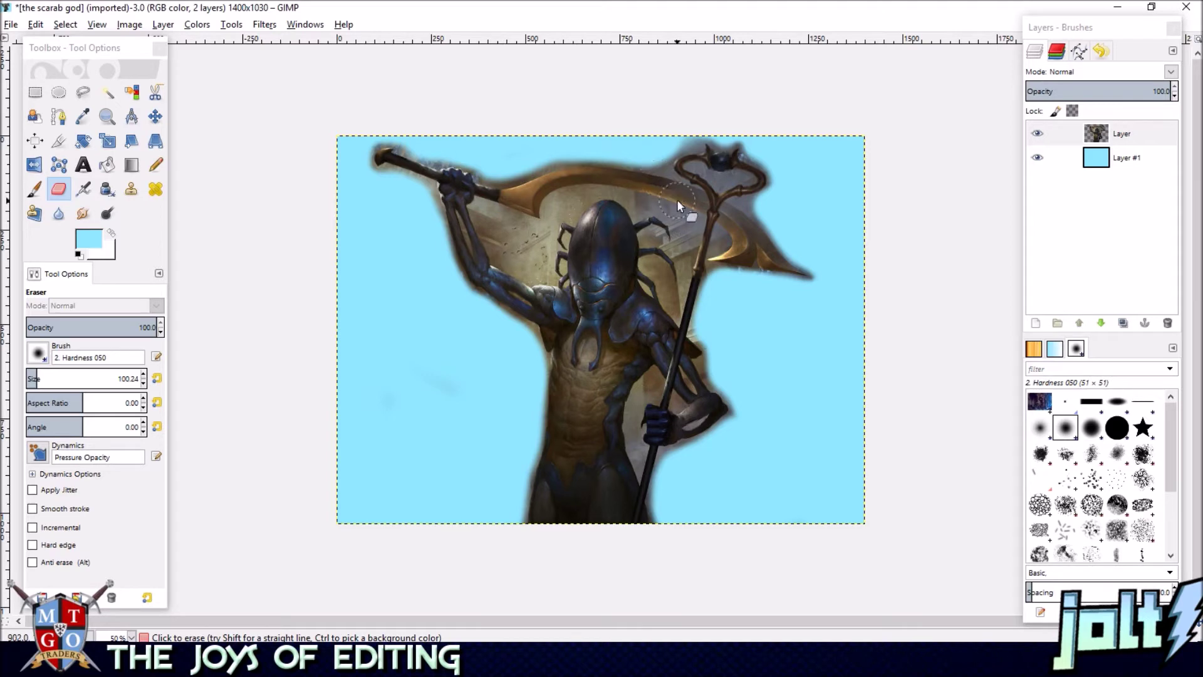
{"action": "left_click_drag", "start_coordinate": [778, 317], "coordinate": [679, 230]}
{"action": "scroll", "coordinate": [762, 297], "scroll_direction": "left", "scroll_amount": 1}
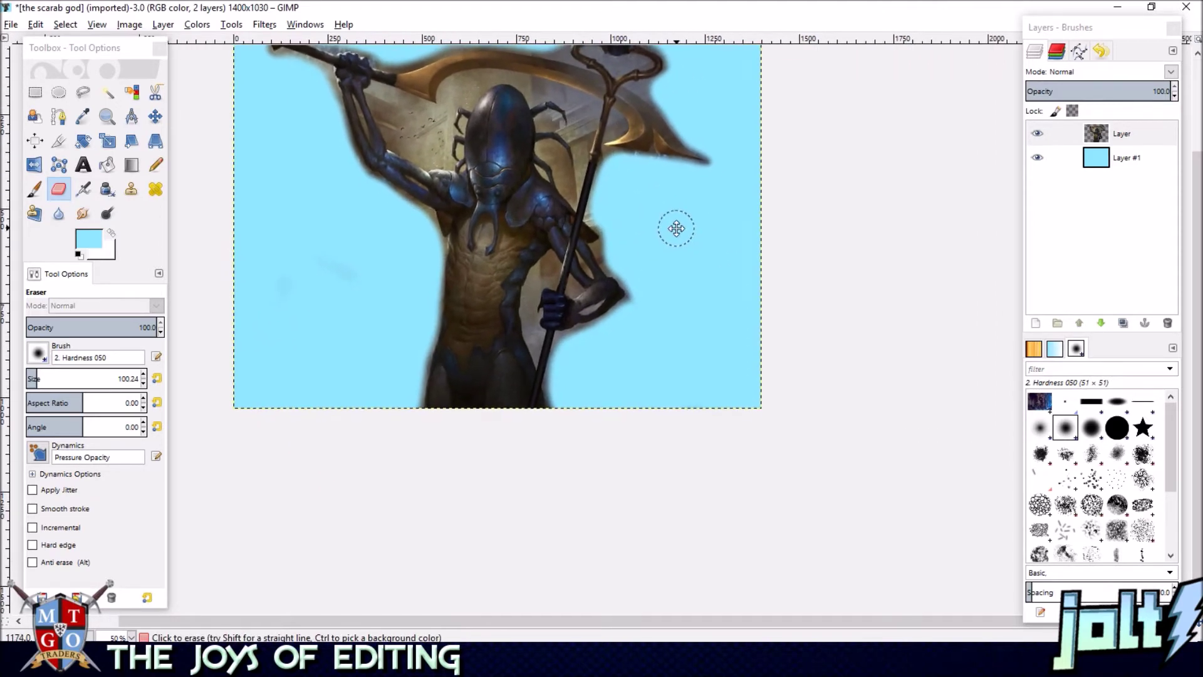
{"action": "scroll", "coordinate": [679, 230], "scroll_direction": "up", "scroll_amount": 3, "text": "ctrl"}
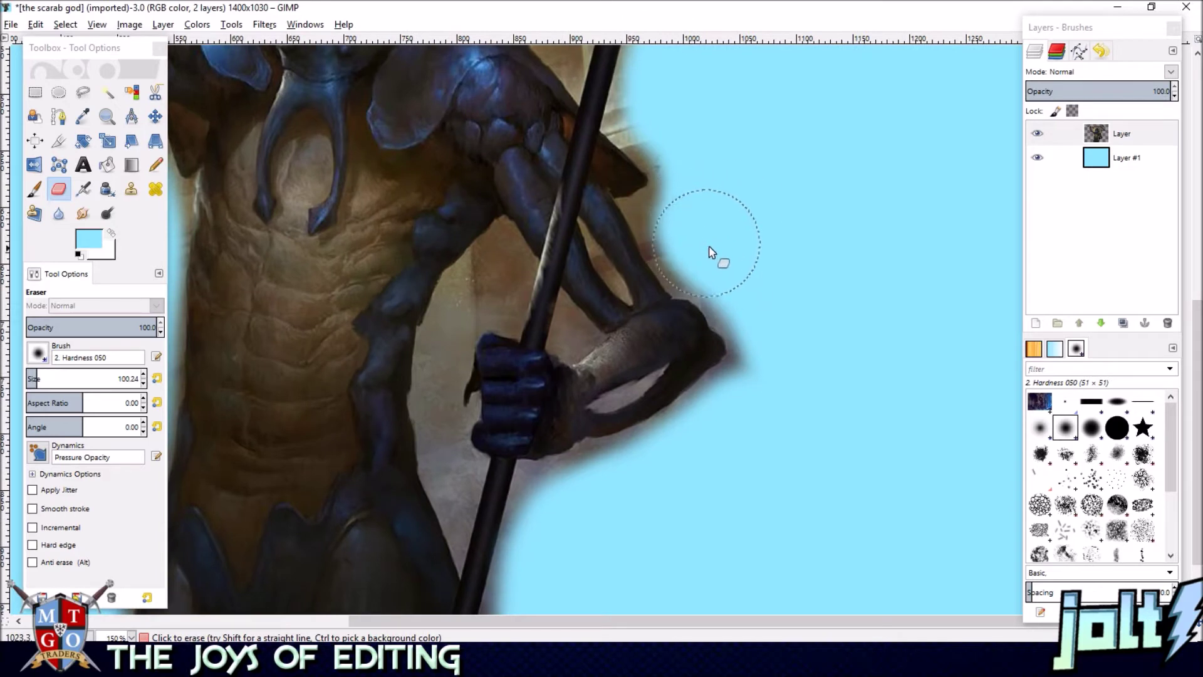
{"action": "left_click_drag", "start_coordinate": [836, 350], "coordinate": [763, 519]}
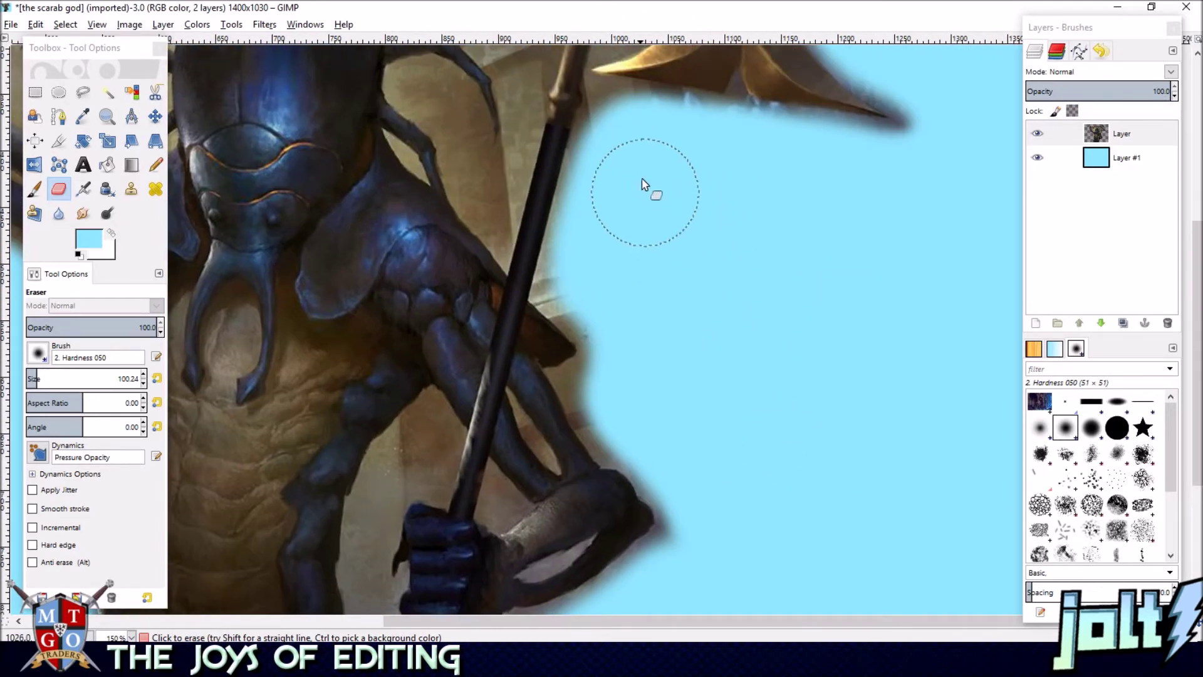
{"action": "scroll", "coordinate": [638, 245], "scroll_direction": "up", "scroll_amount": 3}
{"action": "scroll", "coordinate": [637, 244], "scroll_direction": "right", "scroll_amount": 1}
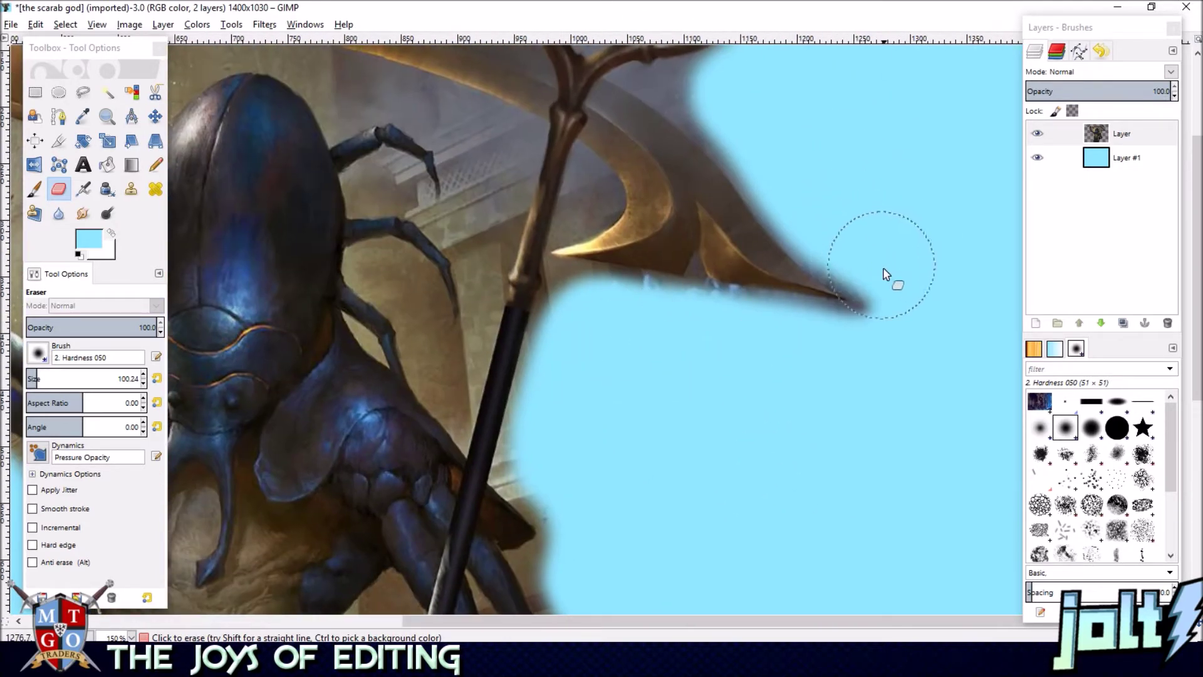
- Erase rough openings in the enclosed background between the raised arm, the blade and the scarab head
{"action": "scroll", "coordinate": [896, 341], "scroll_direction": "left", "scroll_amount": 6}
{"action": "scroll", "coordinate": [796, 420], "scroll_direction": "up", "scroll_amount": 1}
{"action": "mouse_move", "coordinate": [437, 160]}
{"action": "left_mouse_down"}
{"action": "mouse_move", "coordinate": [486, 247]}
{"action": "mouse_move", "coordinate": [552, 320]}
{"action": "mouse_move", "coordinate": [570, 319]}
{"action": "mouse_move", "coordinate": [572, 280]}
{"action": "mouse_move", "coordinate": [546, 216]}
{"action": "mouse_move", "coordinate": [510, 190]}
{"action": "mouse_move", "coordinate": [461, 197]}
{"action": "mouse_move", "coordinate": [491, 265]}
{"action": "mouse_move", "coordinate": [535, 274]}
{"action": "mouse_move", "coordinate": [574, 260]}
{"action": "mouse_move", "coordinate": [579, 237]}
{"action": "mouse_move", "coordinate": [559, 255]}
{"action": "mouse_move", "coordinate": [567, 307]}
{"action": "mouse_move", "coordinate": [421, 163]}
{"action": "mouse_move", "coordinate": [535, 271]}
{"action": "mouse_move", "coordinate": [564, 256]}
{"action": "mouse_move", "coordinate": [436, 296]}
{"action": "left_mouse_up"}
{"action": "key", "text": "space"}
{"action": "mouse_move", "coordinate": [535, 167]}
{"action": "left_mouse_down"}
{"action": "mouse_move", "coordinate": [556, 160]}
{"action": "mouse_move", "coordinate": [535, 170]}
{"action": "left_mouse_up"}
{"action": "mouse_move", "coordinate": [836, 172]}
{"action": "left_mouse_down"}
{"action": "mouse_move", "coordinate": [612, 129]}
{"action": "mouse_move", "coordinate": [589, 113]}
{"action": "left_mouse_up"}
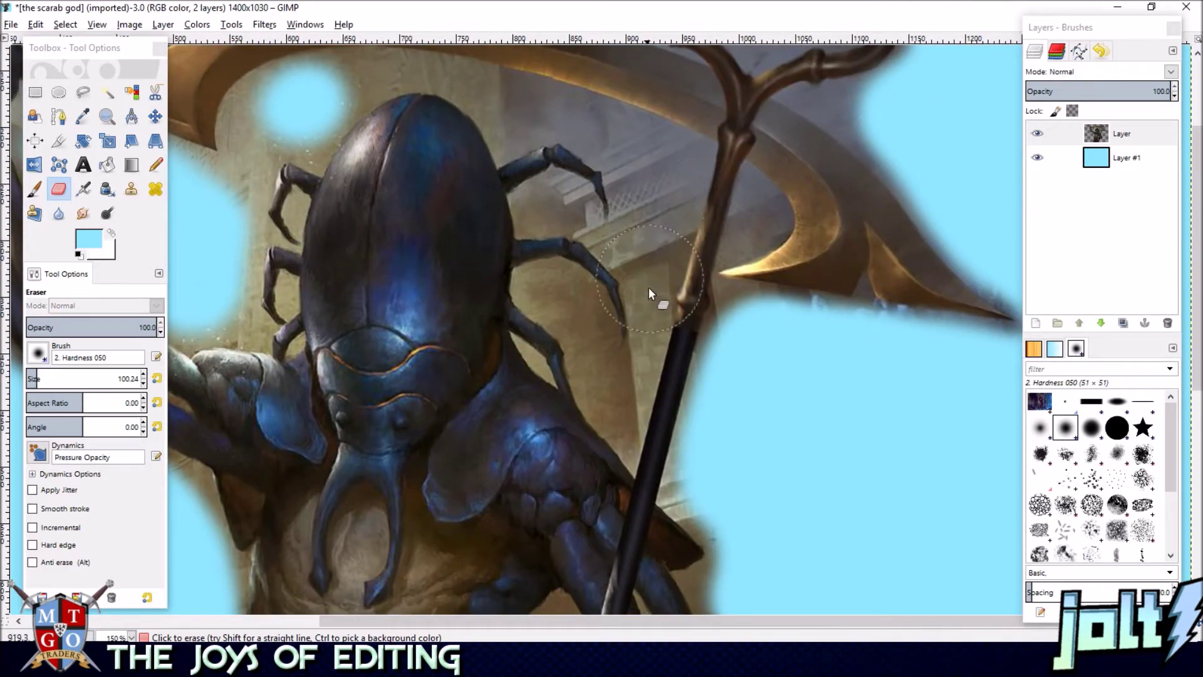
- Reduce the eraser size to 59.24 and erase the background closer to the raised arm, blade underside and scarab head
{"action": "scroll", "coordinate": [517, 195], "scroll_direction": "up", "scroll_amount": 2}
{"action": "scroll", "coordinate": [517, 194], "scroll_direction": "left", "scroll_amount": 6}
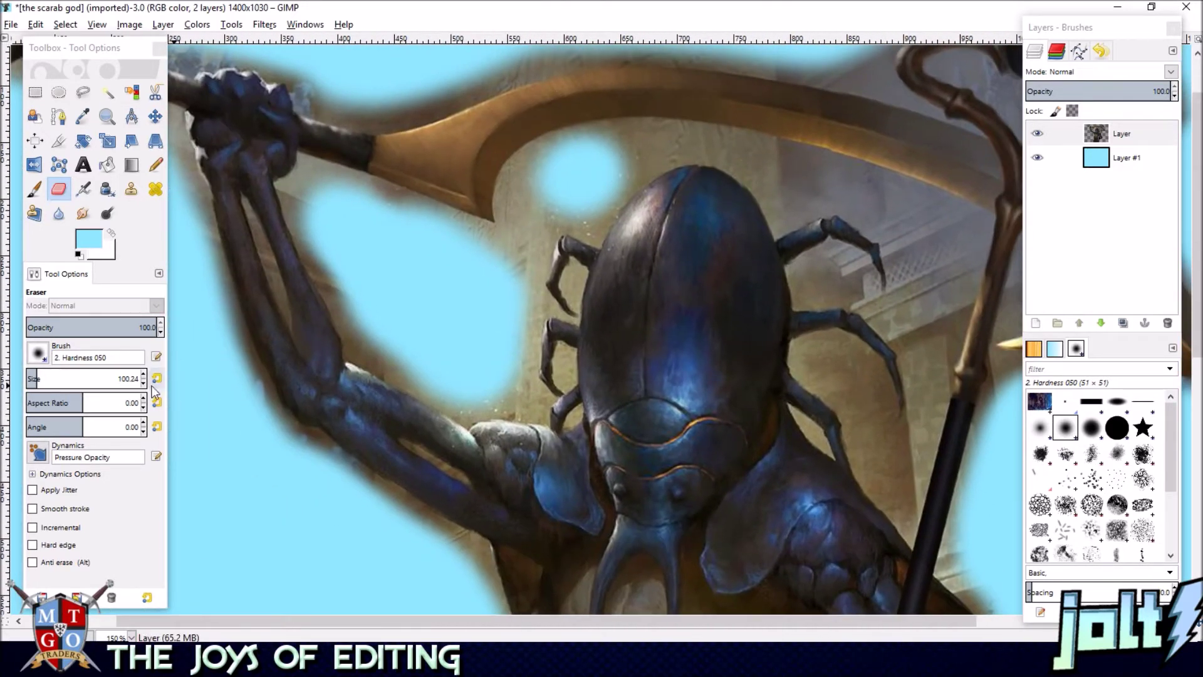
{"action": "left_click", "coordinate": [143, 384]}
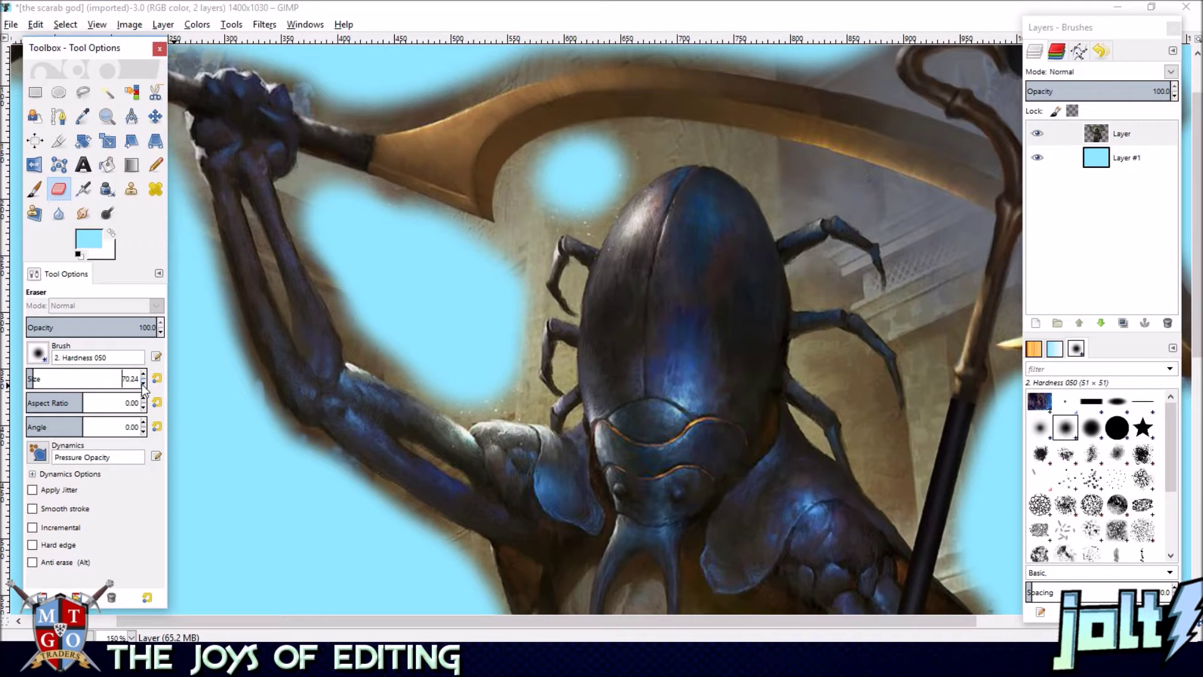
{"action": "mouse_move", "coordinate": [317, 196]}
{"action": "left_mouse_down"}
{"action": "mouse_move", "coordinate": [381, 343]}
{"action": "mouse_move", "coordinate": [505, 388]}
{"action": "mouse_move", "coordinate": [509, 258]}
{"action": "mouse_move", "coordinate": [571, 182]}
{"action": "mouse_move", "coordinate": [563, 171]}
{"action": "mouse_move", "coordinate": [534, 199]}
{"action": "mouse_move", "coordinate": [538, 189]}
{"action": "mouse_move", "coordinate": [639, 143]}
{"action": "mouse_move", "coordinate": [527, 182]}
{"action": "mouse_move", "coordinate": [508, 266]}
{"action": "mouse_move", "coordinate": [432, 237]}
{"action": "left_mouse_up"}
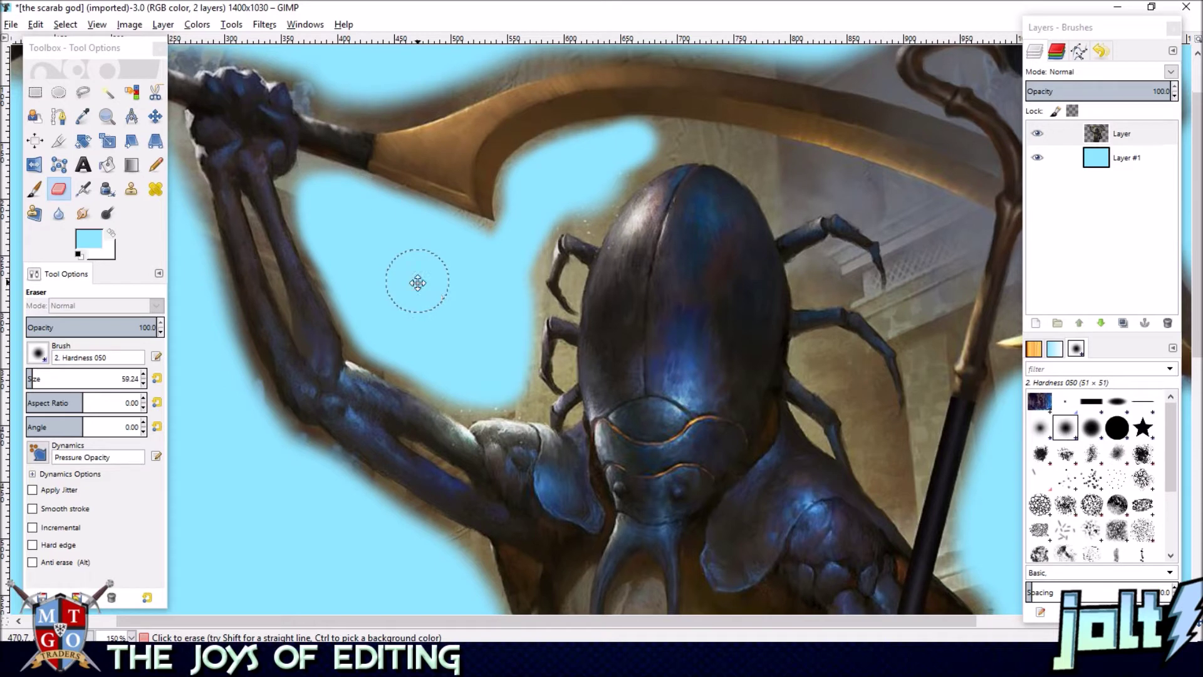
- Erase the background between the scarab head's two lower legs on the staff side
{"action": "scroll", "coordinate": [671, 277], "scroll_direction": "down", "scroll_amount": 5}
{"action": "scroll", "coordinate": [670, 272], "scroll_direction": "down", "scroll_amount": 3}
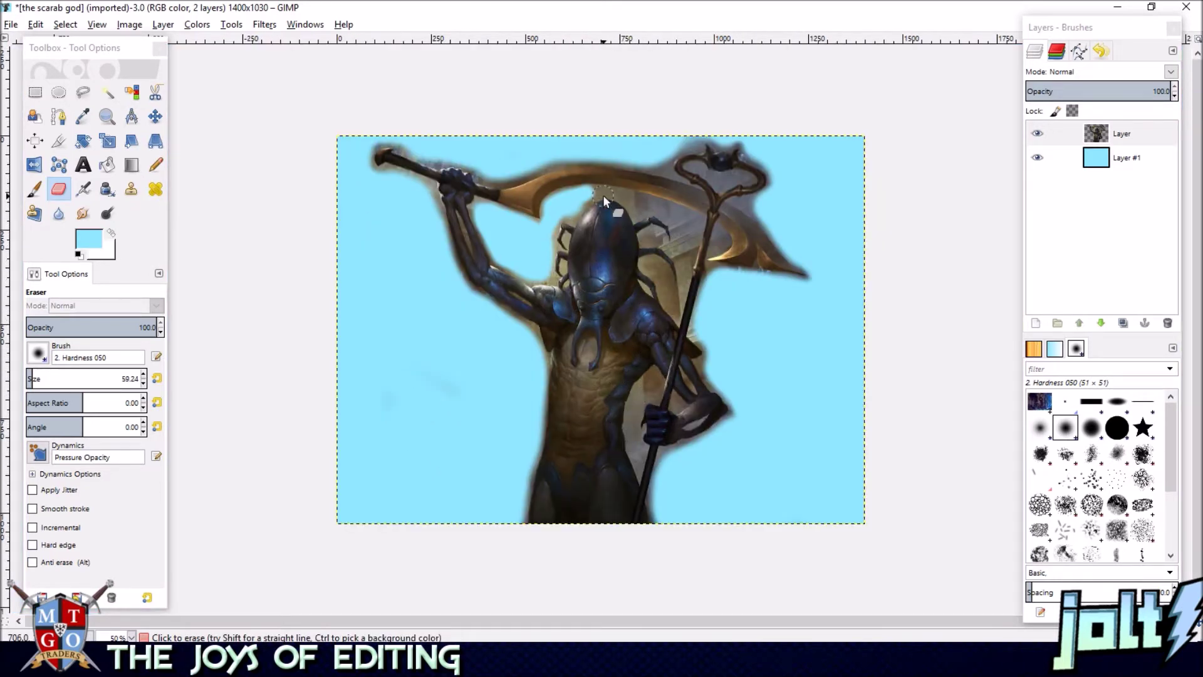
{"action": "scroll", "coordinate": [659, 300], "scroll_direction": "down", "scroll_amount": 2}
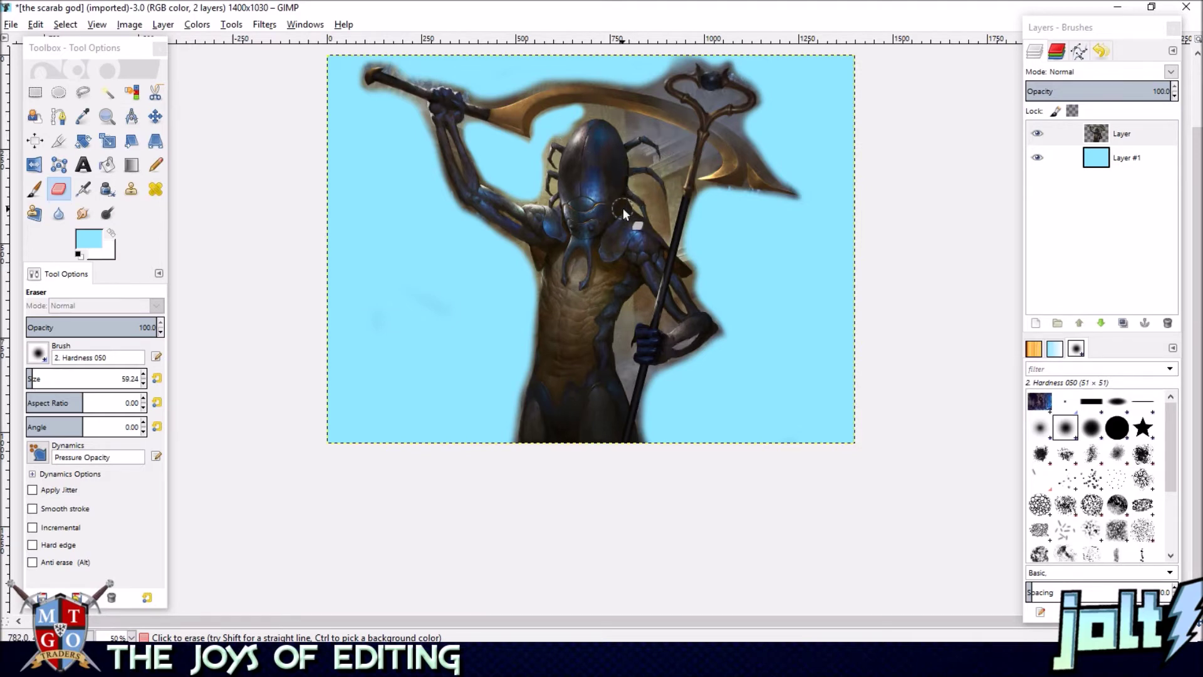
{"action": "mouse_move", "coordinate": [654, 140]}
{"action": "left_mouse_down"}
{"action": "mouse_move", "coordinate": [653, 166]}
{"action": "mouse_move", "coordinate": [629, 190]}
{"action": "mouse_move", "coordinate": [614, 182]}
{"action": "left_mouse_up"}
{"action": "scroll", "coordinate": [543, 164], "scroll_direction": "up", "scroll_amount": 3}
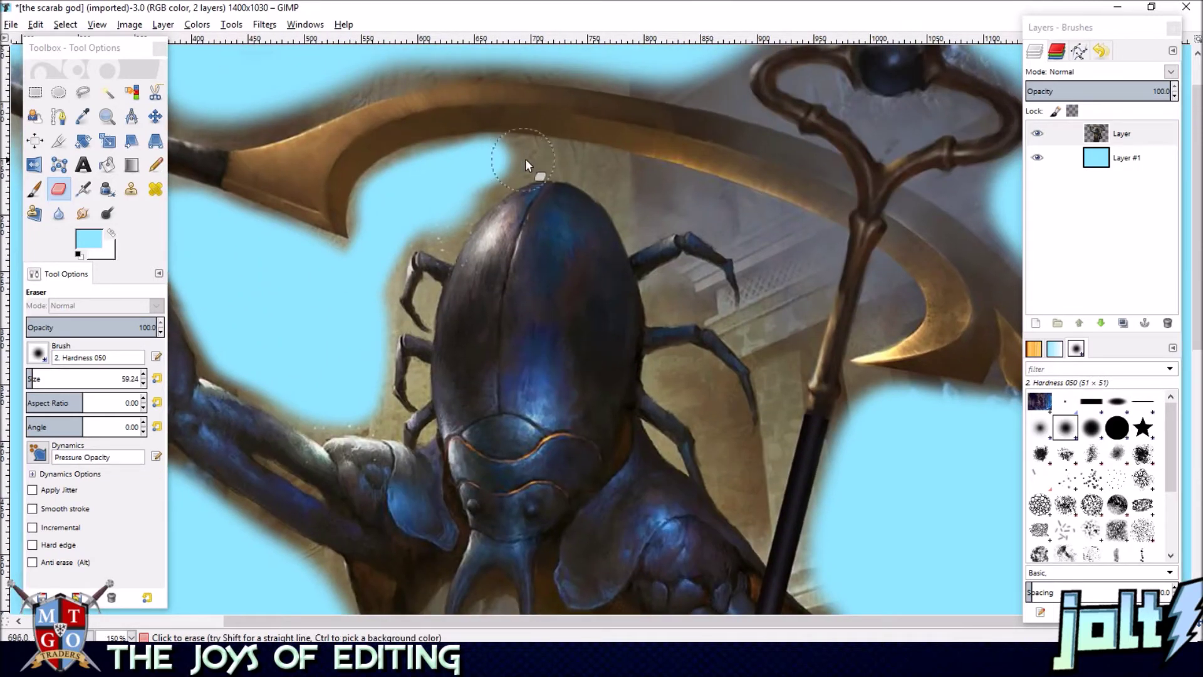
{"action": "scroll", "coordinate": [758, 246], "scroll_direction": "down", "scroll_amount": 2}
{"action": "scroll", "coordinate": [712, 180], "scroll_direction": "right", "scroll_amount": 1}
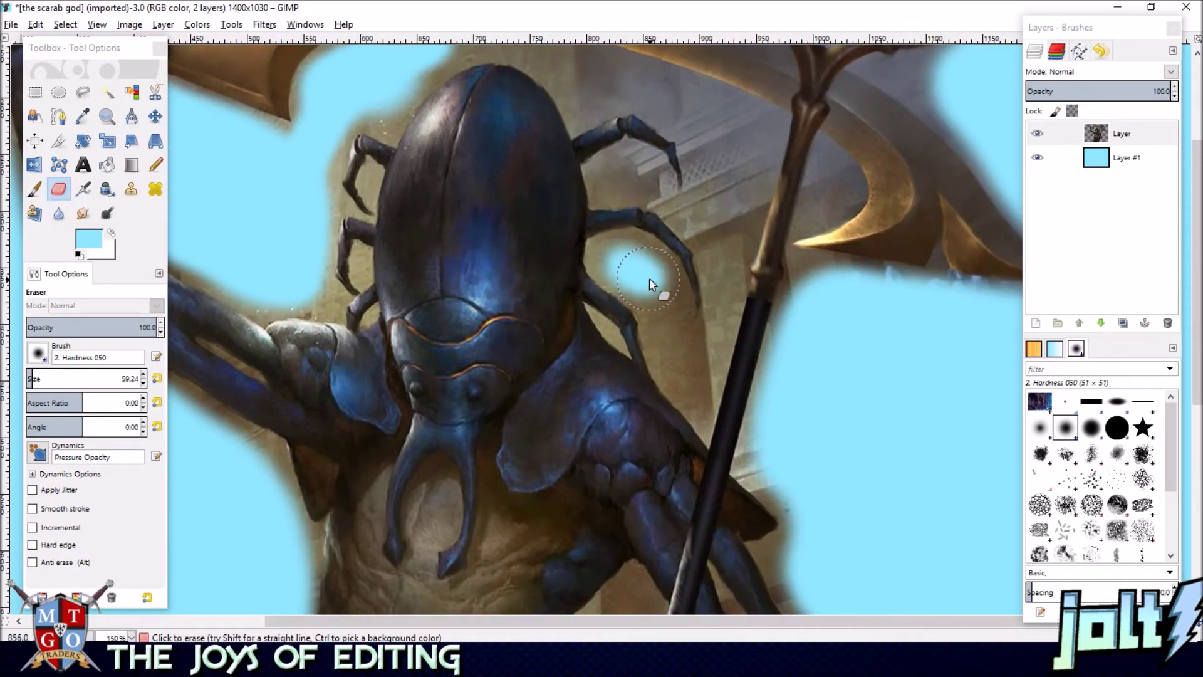
{"action": "left_click_drag", "start_coordinate": [679, 351], "coordinate": [697, 377]}
- Try to erase the background strip under the blade's inner edge, from the staff to above the scarab head
{"action": "mouse_move", "coordinate": [731, 258]}
{"action": "left_mouse_down"}
{"action": "mouse_move", "coordinate": [749, 143]}
{"action": "mouse_move", "coordinate": [735, 214]}
{"action": "mouse_move", "coordinate": [729, 158]}
{"action": "mouse_move", "coordinate": [703, 141]}
{"action": "mouse_move", "coordinate": [472, 79]}
{"action": "left_mouse_up"}
{"action": "scroll", "coordinate": [739, 170], "scroll_direction": "up", "scroll_amount": 1}
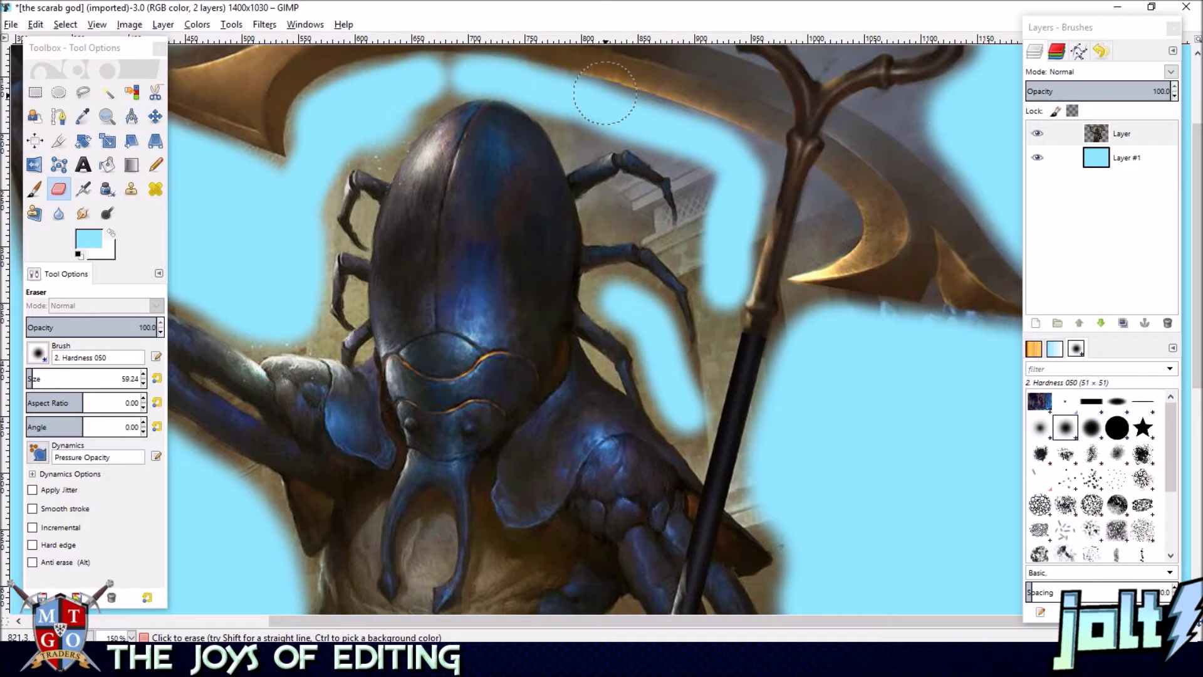
{"action": "left_click_drag", "start_coordinate": [605, 94], "coordinate": [612, 185]}
{"action": "key", "text": "ctrl+z"}
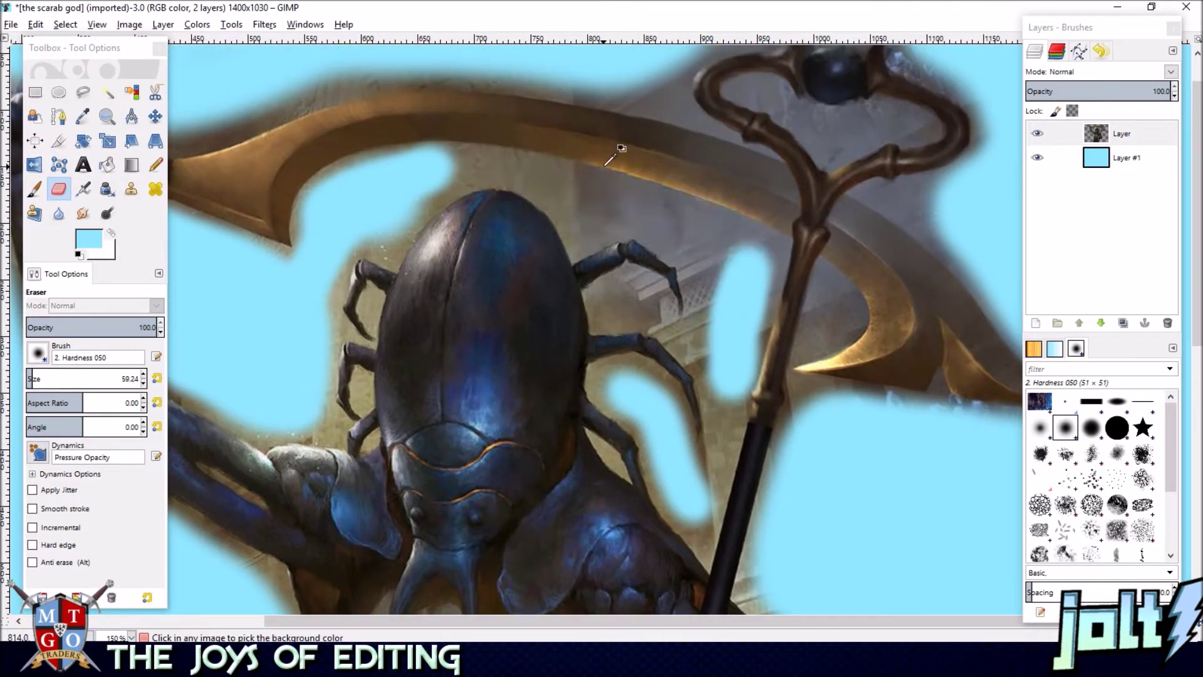
- Set the eraser size to 52.24, then try a stroke along the blade's inner edge above the head and undo it
{"action": "left_click", "coordinate": [144, 384]}
{"action": "left_click", "coordinate": [144, 383]}
{"action": "mouse_move", "coordinate": [722, 241]}
{"action": "left_mouse_down"}
{"action": "mouse_move", "coordinate": [551, 176]}
{"action": "mouse_move", "coordinate": [456, 173]}
{"action": "left_mouse_up"}
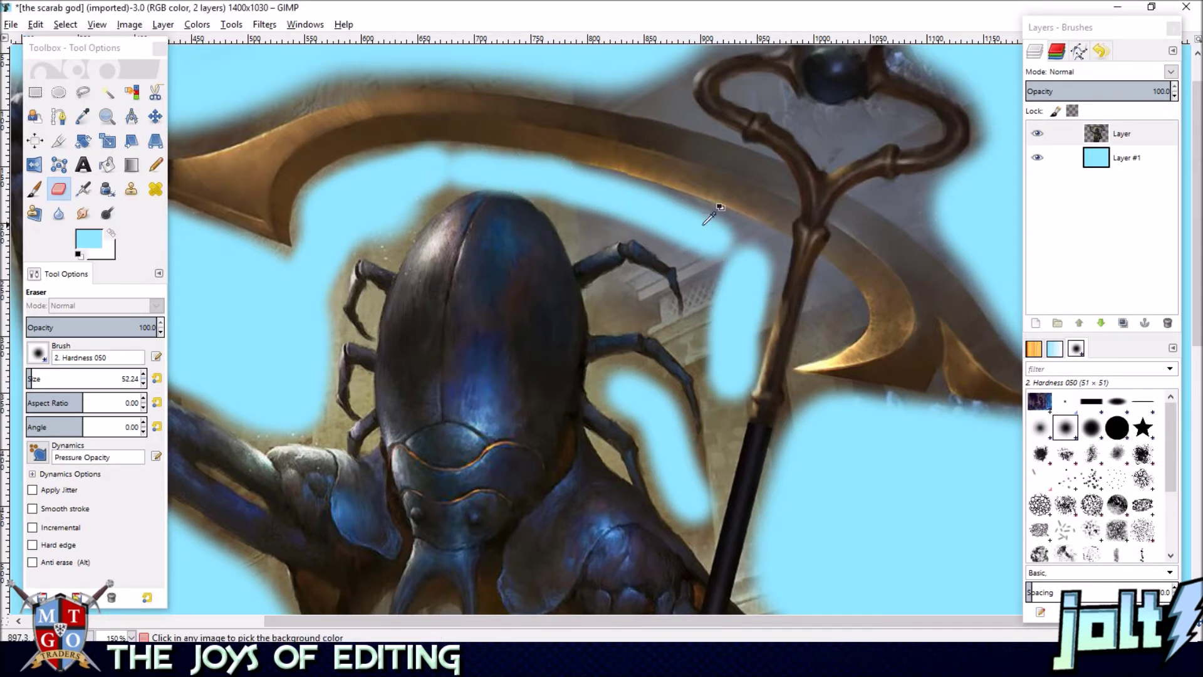
{"action": "key", "text": "ctrl+z"}
- Erase a background spot between the staff and the blade's hook, and the fringe below the blade to its tip
{"action": "mouse_move", "coordinate": [785, 292]}
{"action": "left_mouse_down"}
{"action": "mouse_move", "coordinate": [720, 304]}
{"action": "mouse_move", "coordinate": [765, 332]}
{"action": "mouse_move", "coordinate": [755, 339]}
{"action": "left_mouse_up"}
{"action": "mouse_move", "coordinate": [797, 509]}
{"action": "left_mouse_down"}
{"action": "mouse_move", "coordinate": [735, 353]}
{"action": "mouse_move", "coordinate": [663, 301]}
{"action": "mouse_move", "coordinate": [677, 262]}
{"action": "mouse_move", "coordinate": [732, 250]}
{"action": "mouse_move", "coordinate": [946, 282]}
{"action": "left_mouse_up"}
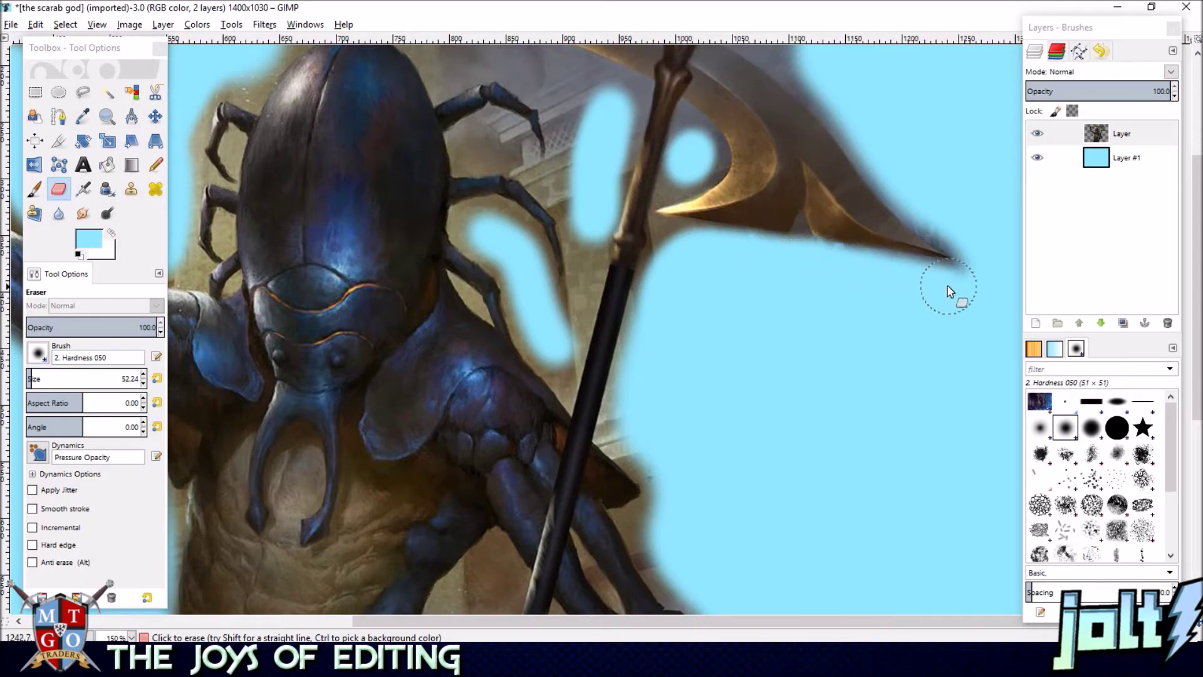
{"action": "scroll", "coordinate": [921, 363], "scroll_direction": "up", "scroll_amount": 4}
{"action": "scroll", "coordinate": [921, 363], "scroll_direction": "right", "scroll_amount": 3}
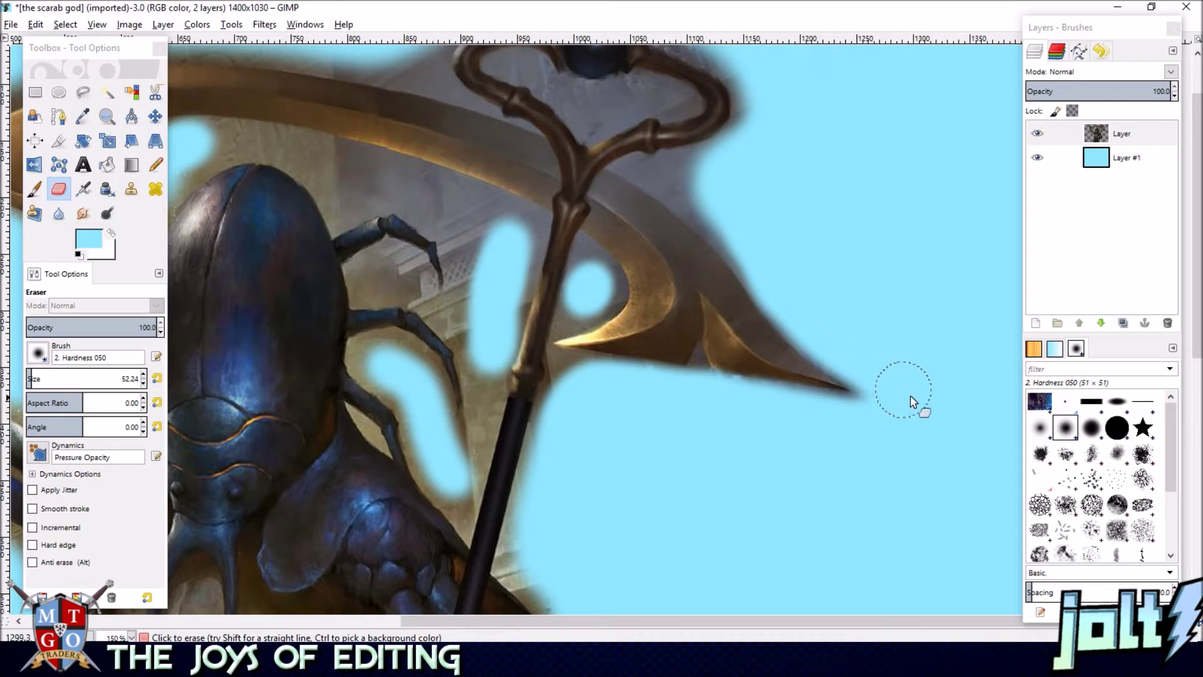
- Erase the remaining background fringe more closely around the outer side and top of the staff head
{"action": "scroll", "coordinate": [849, 294], "scroll_direction": "up", "scroll_amount": 2}
{"action": "scroll", "coordinate": [752, 307], "scroll_direction": "up", "scroll_amount": 4}
{"action": "mouse_move", "coordinate": [687, 295]}
{"action": "left_mouse_down"}
{"action": "mouse_move", "coordinate": [737, 251]}
{"action": "mouse_move", "coordinate": [749, 217]}
{"action": "mouse_move", "coordinate": [727, 173]}
{"action": "mouse_move", "coordinate": [675, 152]}
{"action": "left_mouse_up"}
{"action": "mouse_move", "coordinate": [660, 110]}
{"action": "left_mouse_down"}
{"action": "mouse_move", "coordinate": [629, 93]}
{"action": "mouse_move", "coordinate": [579, 104]}
{"action": "mouse_move", "coordinate": [527, 77]}
{"action": "mouse_move", "coordinate": [452, 111]}
{"action": "mouse_move", "coordinate": [519, 90]}
{"action": "mouse_move", "coordinate": [504, 109]}
{"action": "mouse_move", "coordinate": [405, 162]}
{"action": "left_mouse_up"}
{"action": "left_click_drag", "start_coordinate": [318, 167], "coordinate": [546, 131]}
- Erase more of the fringe above the blade, around the sword's handle and along the raised arm's outer side
{"action": "mouse_move", "coordinate": [464, 130]}
{"action": "left_mouse_down"}
{"action": "mouse_move", "coordinate": [346, 128]}
{"action": "mouse_move", "coordinate": [266, 155]}
{"action": "mouse_move", "coordinate": [290, 139]}
{"action": "mouse_move", "coordinate": [620, 72]}
{"action": "mouse_move", "coordinate": [516, 197]}
{"action": "left_mouse_up"}
{"action": "mouse_move", "coordinate": [842, 196]}
{"action": "left_mouse_down"}
{"action": "mouse_move", "coordinate": [611, 178]}
{"action": "mouse_move", "coordinate": [520, 191]}
{"action": "mouse_move", "coordinate": [369, 242]}
{"action": "mouse_move", "coordinate": [324, 229]}
{"action": "mouse_move", "coordinate": [307, 201]}
{"action": "mouse_move", "coordinate": [568, 196]}
{"action": "mouse_move", "coordinate": [463, 162]}
{"action": "mouse_move", "coordinate": [412, 169]}
{"action": "mouse_move", "coordinate": [337, 147]}
{"action": "mouse_move", "coordinate": [294, 114]}
{"action": "mouse_move", "coordinate": [248, 115]}
{"action": "mouse_move", "coordinate": [214, 143]}
{"action": "mouse_move", "coordinate": [223, 201]}
{"action": "mouse_move", "coordinate": [356, 248]}
{"action": "left_mouse_up"}
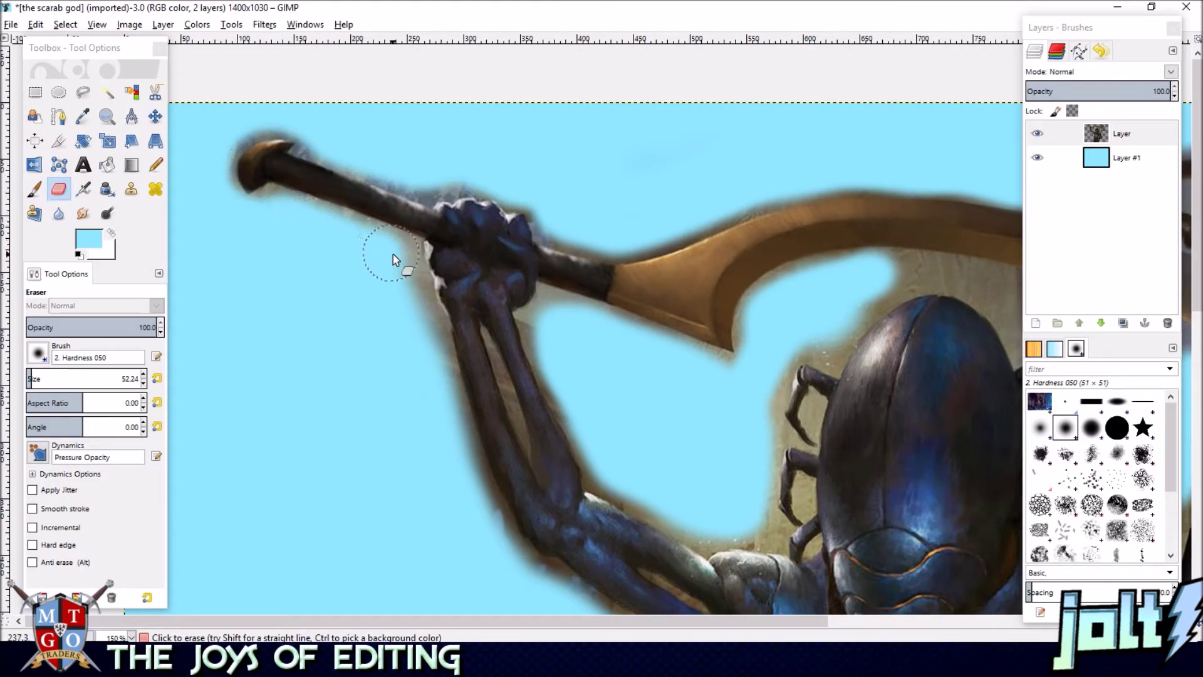
{"action": "mouse_move", "coordinate": [426, 332]}
{"action": "left_mouse_down"}
{"action": "mouse_move", "coordinate": [458, 455]}
{"action": "mouse_move", "coordinate": [427, 310]}
{"action": "mouse_move", "coordinate": [472, 392]}
{"action": "mouse_move", "coordinate": [614, 525]}
{"action": "mouse_move", "coordinate": [525, 349]}
{"action": "mouse_move", "coordinate": [611, 401]}
{"action": "mouse_move", "coordinate": [615, 418]}
{"action": "left_mouse_up"}
{"action": "left_click_drag", "start_coordinate": [616, 419], "coordinate": [563, 112]}
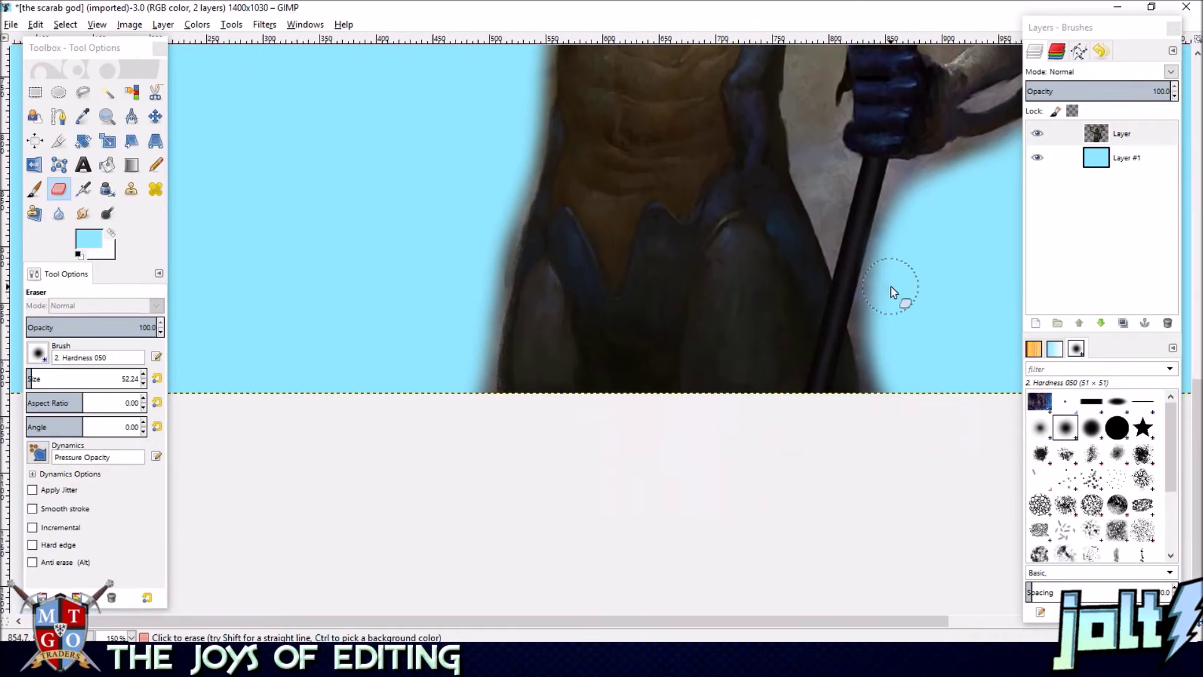
- Erase the enclosed background between the torso, the staff and the gripping hand
{"action": "left_click_drag", "start_coordinate": [889, 298], "coordinate": [564, 396]}
{"action": "scroll", "coordinate": [498, 200], "scroll_direction": "up", "scroll_amount": 3}
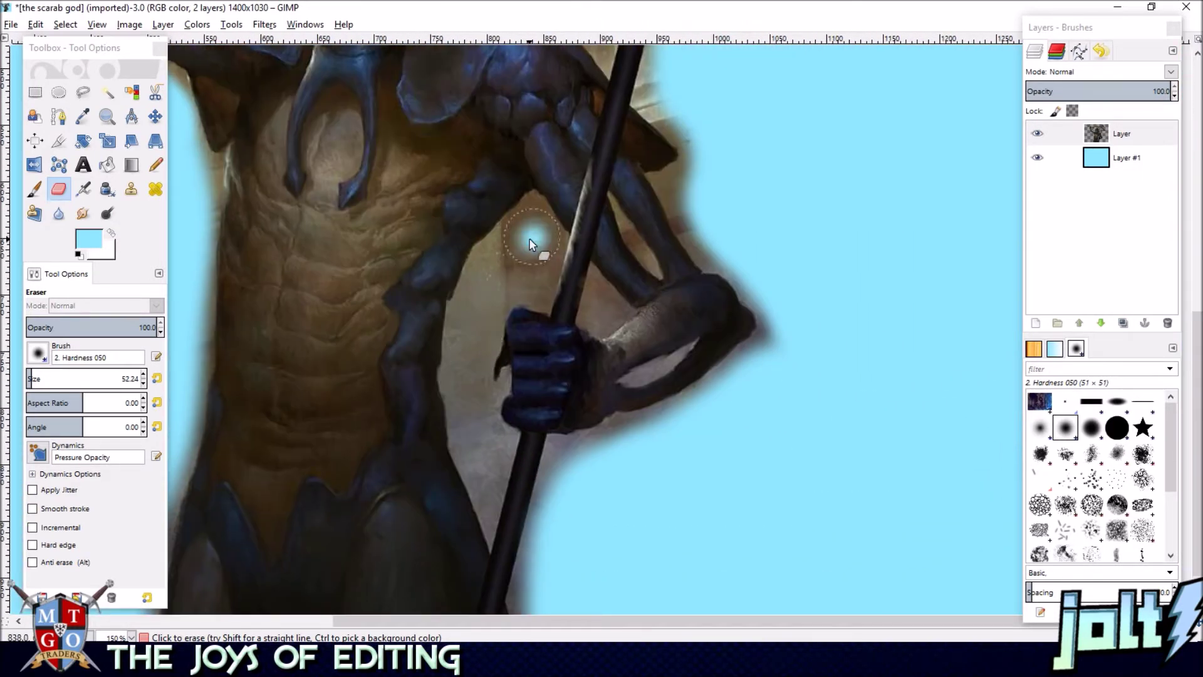
{"action": "left_click_drag", "start_coordinate": [533, 241], "coordinate": [506, 282]}
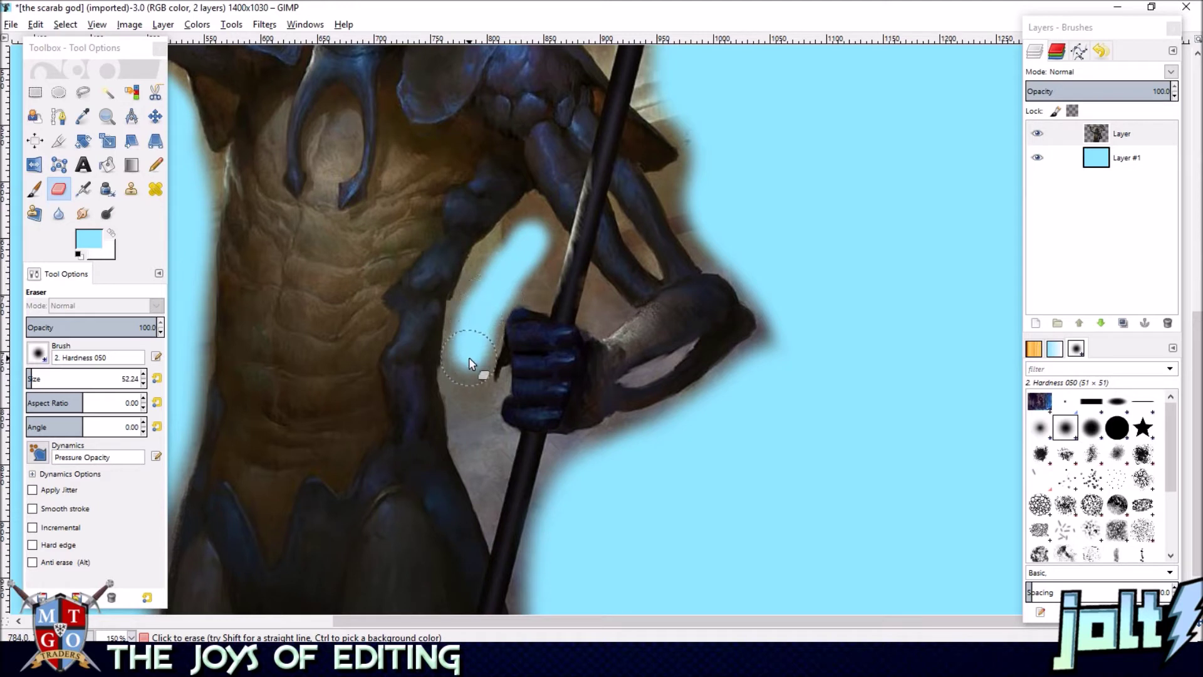
{"action": "left_click_drag", "start_coordinate": [469, 384], "coordinate": [471, 413]}
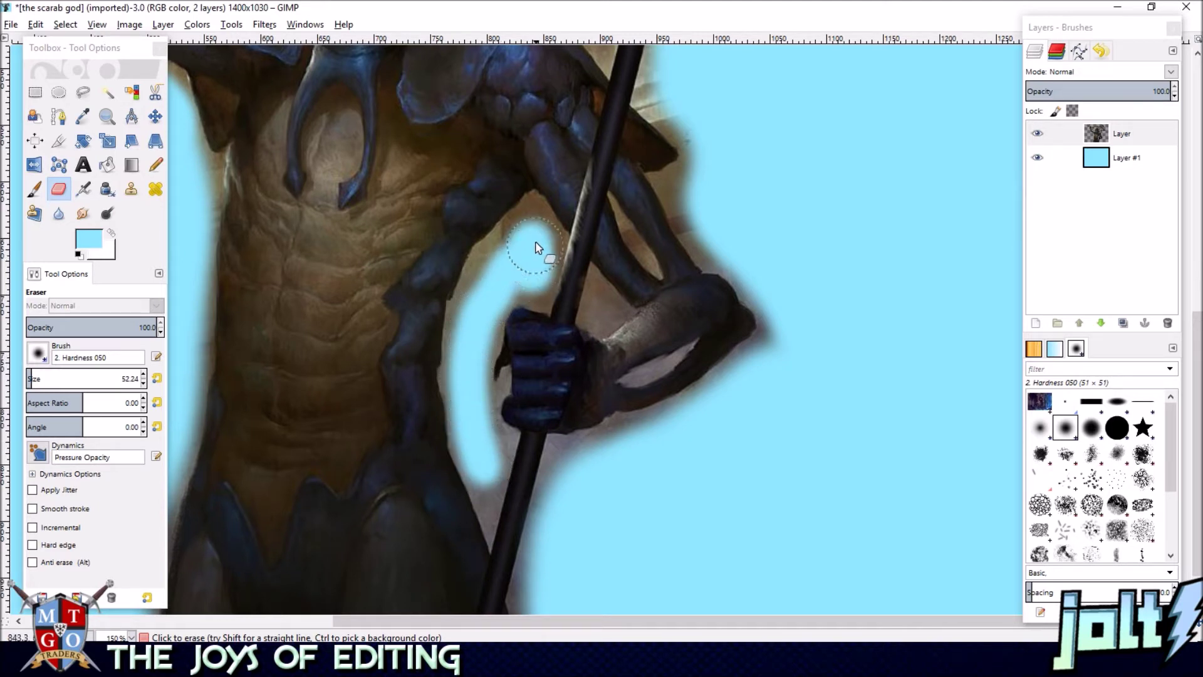
{"action": "left_click_drag", "start_coordinate": [535, 255], "coordinate": [523, 238]}
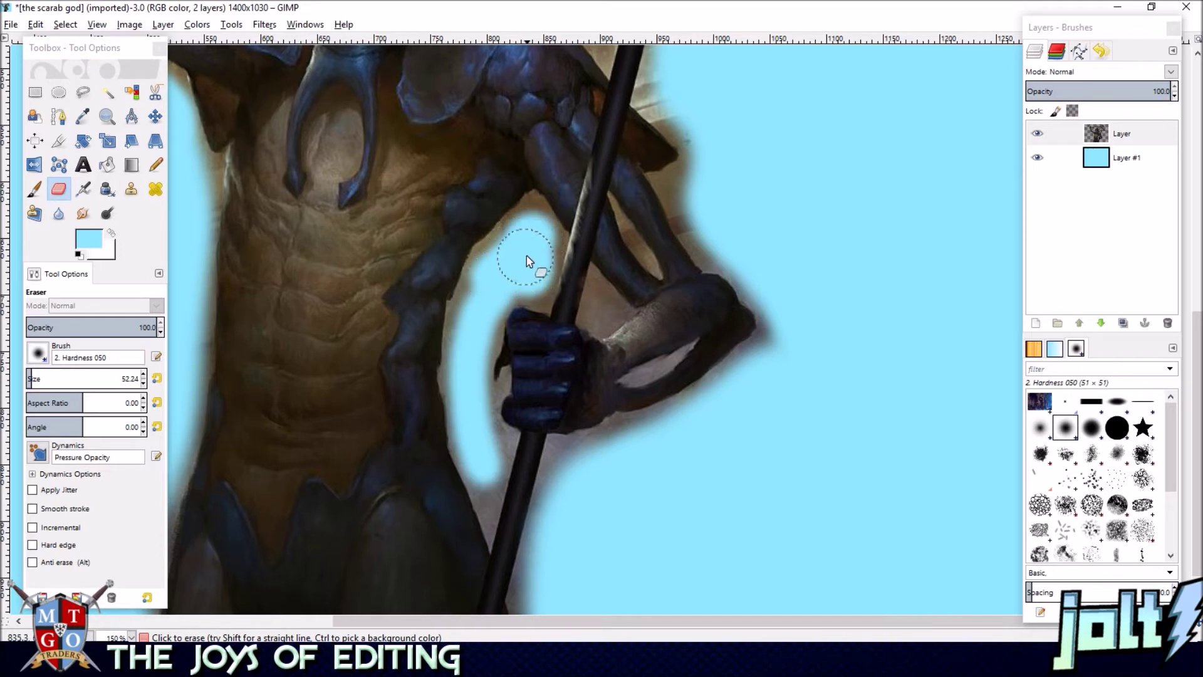
- Erase the background fringe closely under the staff-holding forearm and around its elbow
{"action": "left_click_drag", "start_coordinate": [693, 508], "coordinate": [674, 377]}
{"action": "mouse_move", "coordinate": [589, 338]}
{"action": "left_mouse_down"}
{"action": "mouse_move", "coordinate": [561, 337]}
{"action": "mouse_move", "coordinate": [538, 361]}
{"action": "mouse_move", "coordinate": [519, 514]}
{"action": "mouse_move", "coordinate": [546, 457]}
{"action": "left_mouse_up"}
{"action": "mouse_move", "coordinate": [600, 318]}
{"action": "left_mouse_down"}
{"action": "mouse_move", "coordinate": [780, 223]}
{"action": "mouse_move", "coordinate": [626, 465]}
{"action": "left_mouse_up"}
{"action": "mouse_move", "coordinate": [544, 279]}
{"action": "left_mouse_down"}
{"action": "mouse_move", "coordinate": [521, 307]}
{"action": "mouse_move", "coordinate": [607, 401]}
{"action": "left_mouse_up"}
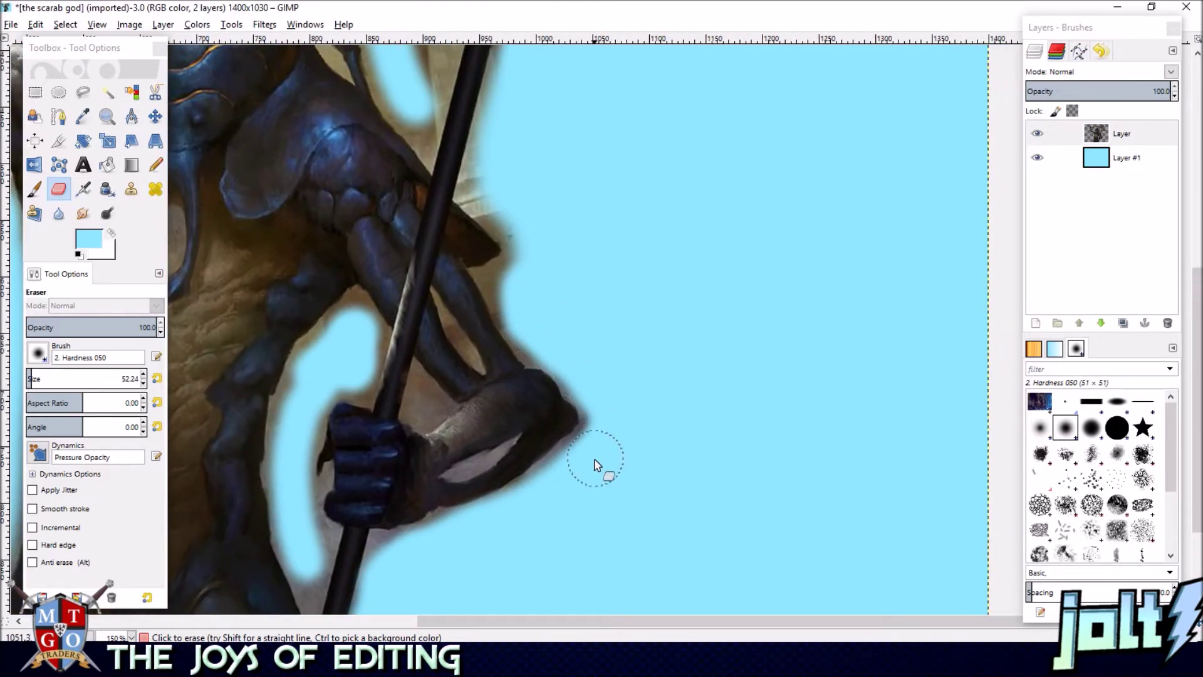
- Erase the background fringe beside the staff around the pointed shoulder piece and down the outer upper arm
{"action": "left_click_drag", "start_coordinate": [660, 346], "coordinate": [658, 534]}
{"action": "left_click_drag", "start_coordinate": [560, 255], "coordinate": [587, 345]}
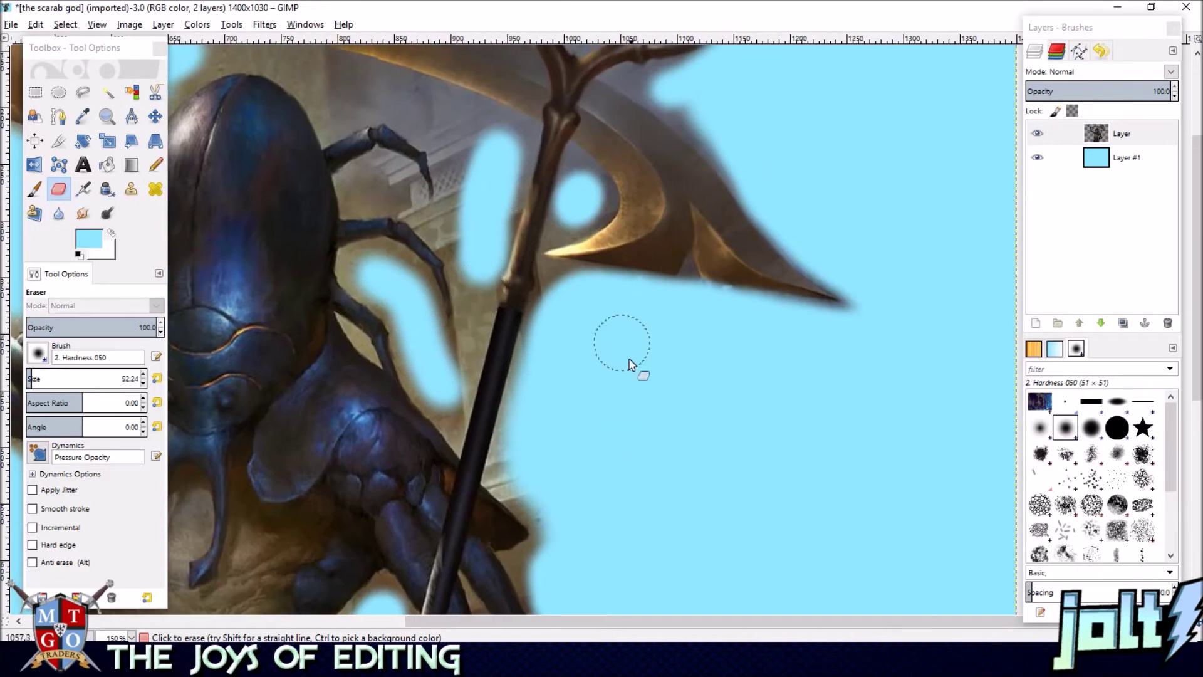
{"action": "scroll", "coordinate": [569, 315], "scroll_direction": "down", "scroll_amount": 3}
{"action": "mouse_move", "coordinate": [496, 374]}
{"action": "left_mouse_down"}
{"action": "mouse_move", "coordinate": [527, 409]}
{"action": "mouse_move", "coordinate": [531, 481]}
{"action": "left_mouse_up"}
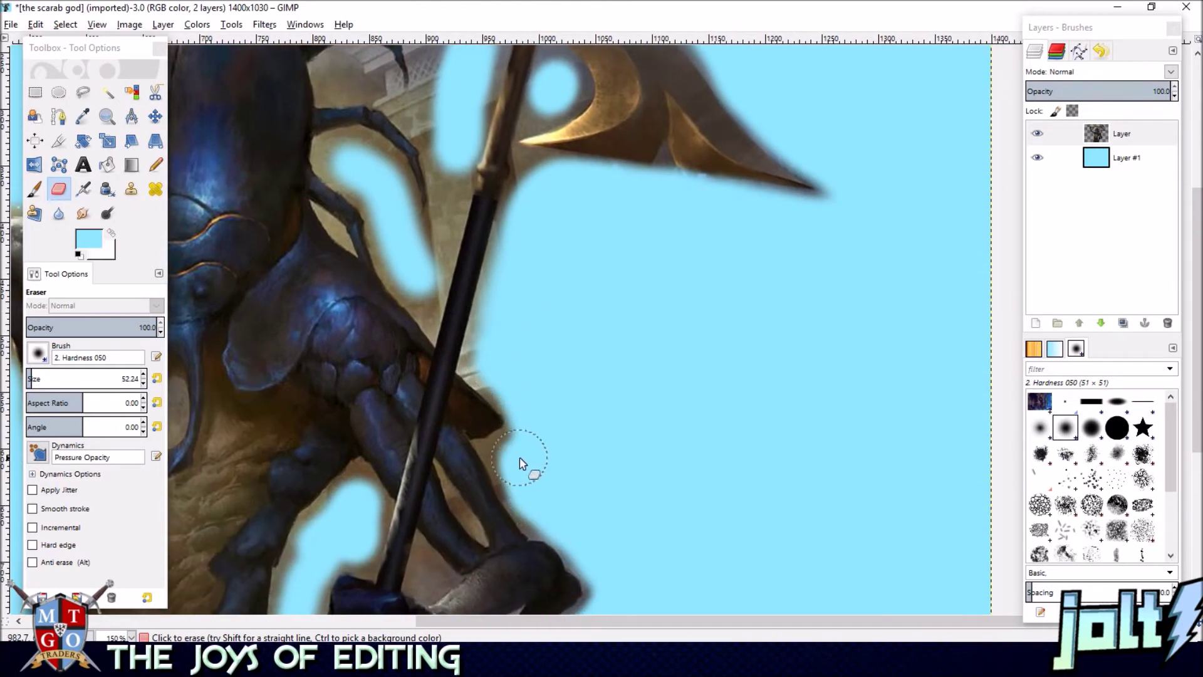
- Erase the background fringe along the outer side of the staff's shaft and under the curved blade's tip
{"action": "left_click_drag", "start_coordinate": [525, 249], "coordinate": [552, 185]}
{"action": "left_click_drag", "start_coordinate": [625, 219], "coordinate": [525, 418]}
{"action": "left_click_drag", "start_coordinate": [567, 196], "coordinate": [626, 257]}
{"action": "left_click_drag", "start_coordinate": [674, 330], "coordinate": [766, 407]}
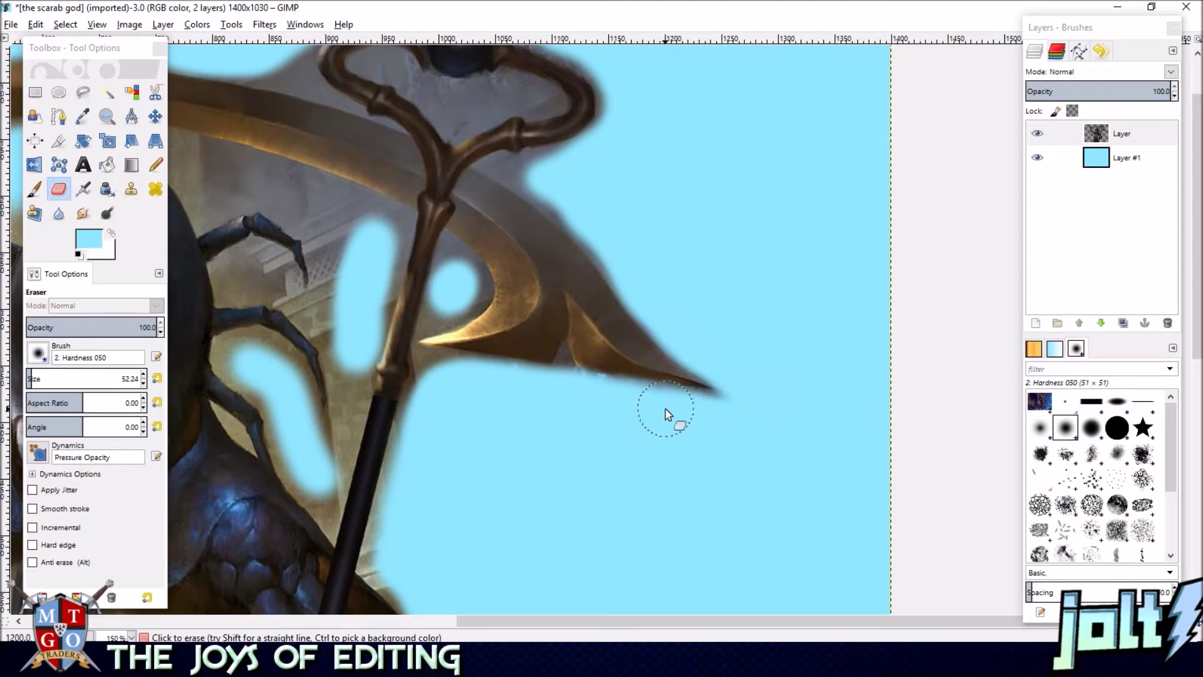
- Erase the background fringe above the staff's looped head and along the outer edge of the blade below it
{"action": "scroll", "coordinate": [445, 419], "scroll_direction": "left", "scroll_amount": 10}
{"action": "scroll", "coordinate": [568, 260], "scroll_direction": "up", "scroll_amount": 6}
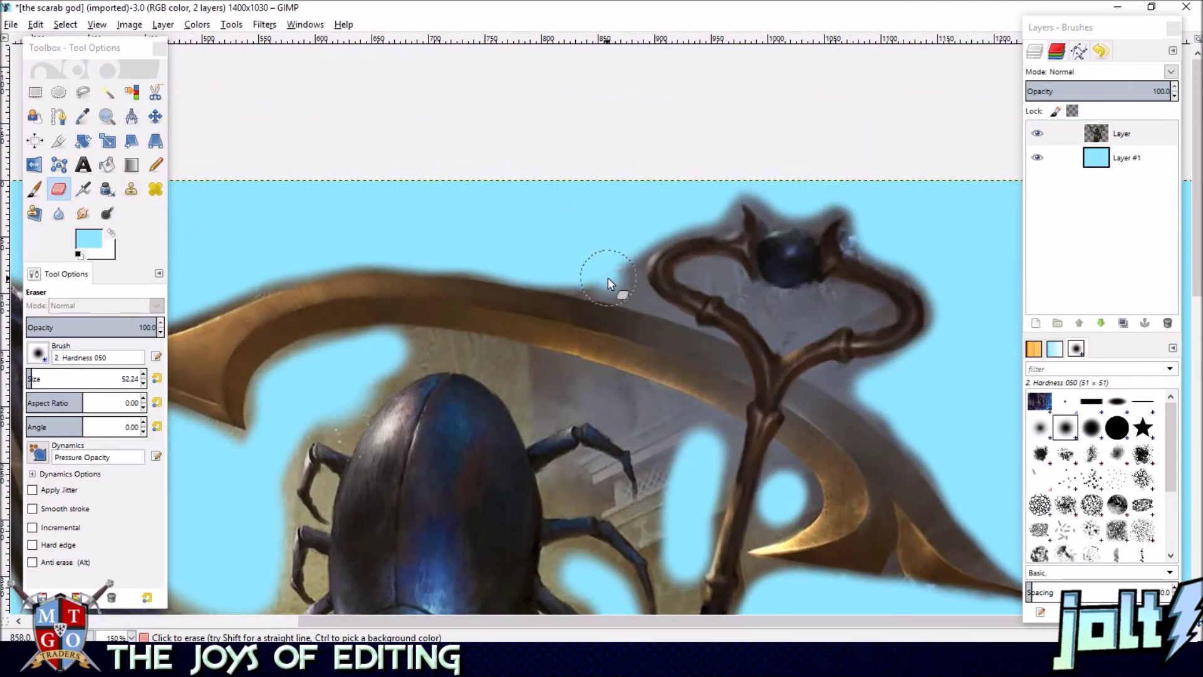
{"action": "mouse_move", "coordinate": [589, 263]}
{"action": "left_mouse_down"}
{"action": "mouse_move", "coordinate": [766, 191]}
{"action": "mouse_move", "coordinate": [849, 191]}
{"action": "left_mouse_up"}
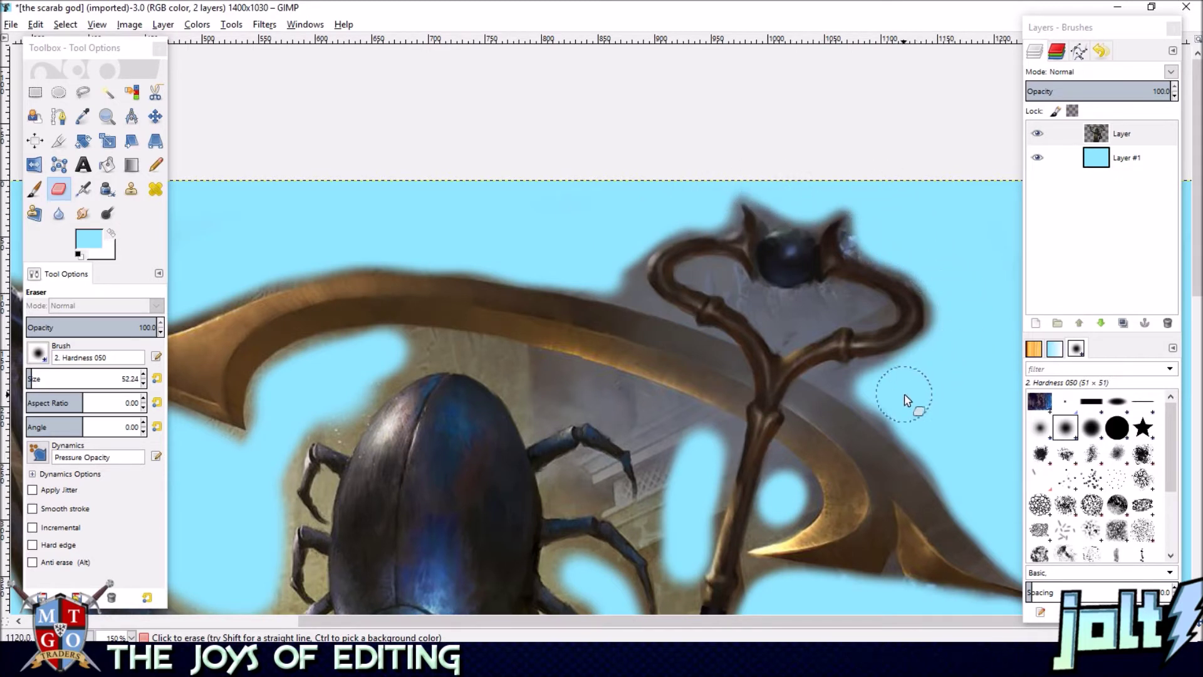
{"action": "mouse_move", "coordinate": [884, 401]}
{"action": "left_mouse_down"}
{"action": "mouse_move", "coordinate": [919, 416]}
{"action": "mouse_move", "coordinate": [943, 461]}
{"action": "left_mouse_up"}
- Reduce the eraser size to 43.24 and erase the fringe between the raised arm, the blade's underside and the head's nearby legs
{"action": "left_click_drag", "start_coordinate": [387, 365], "coordinate": [490, 213]}
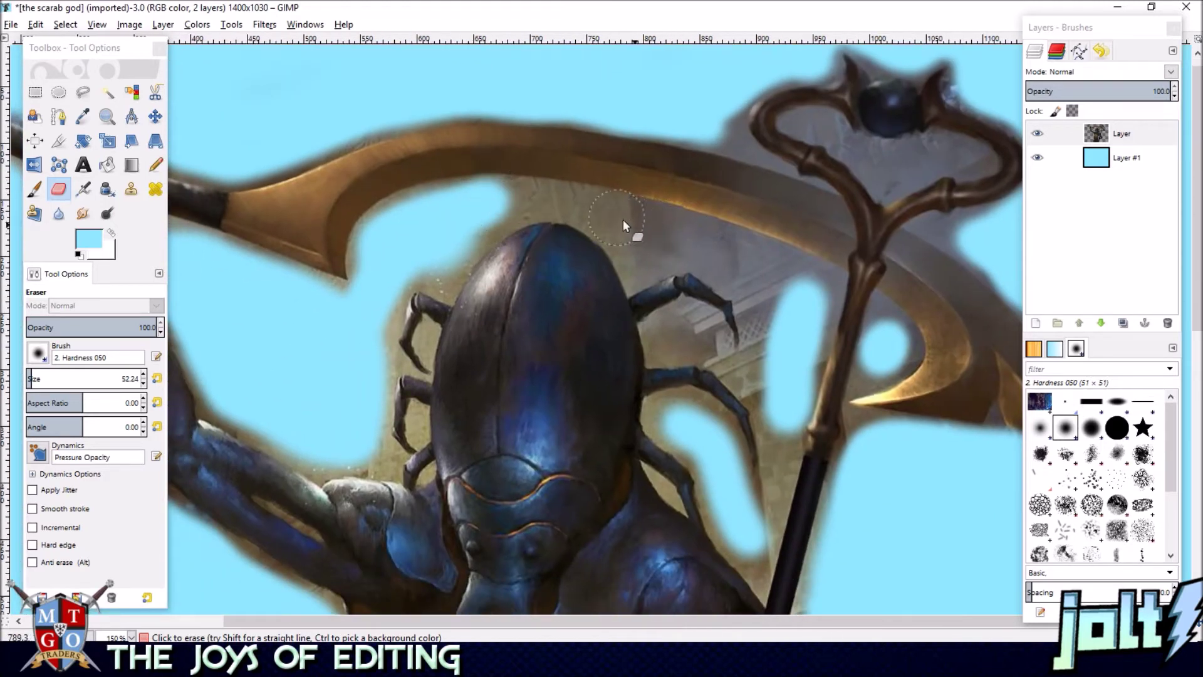
{"action": "scroll", "coordinate": [727, 336], "scroll_direction": "down", "scroll_amount": 5}
{"action": "scroll", "coordinate": [689, 250], "scroll_direction": "right", "scroll_amount": 3}
{"action": "mouse_move", "coordinate": [596, 253]}
{"action": "left_mouse_down"}
{"action": "mouse_move", "coordinate": [615, 258]}
{"action": "mouse_move", "coordinate": [670, 346]}
{"action": "left_mouse_up"}
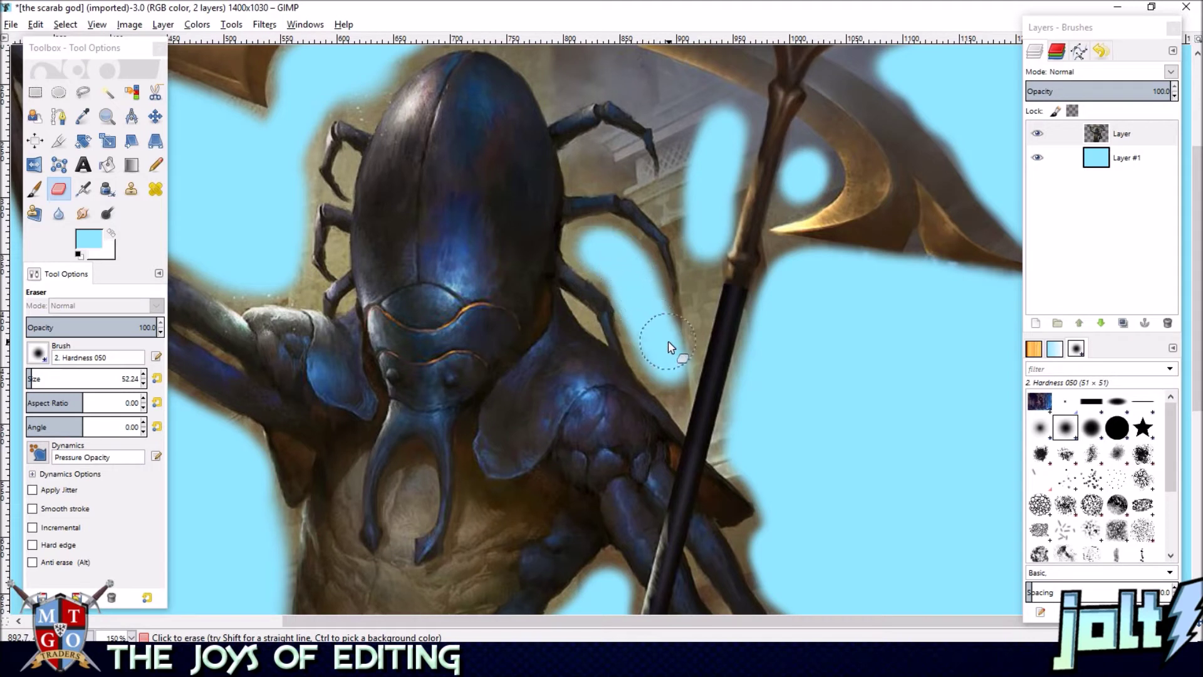
{"action": "left_click", "coordinate": [144, 383]}
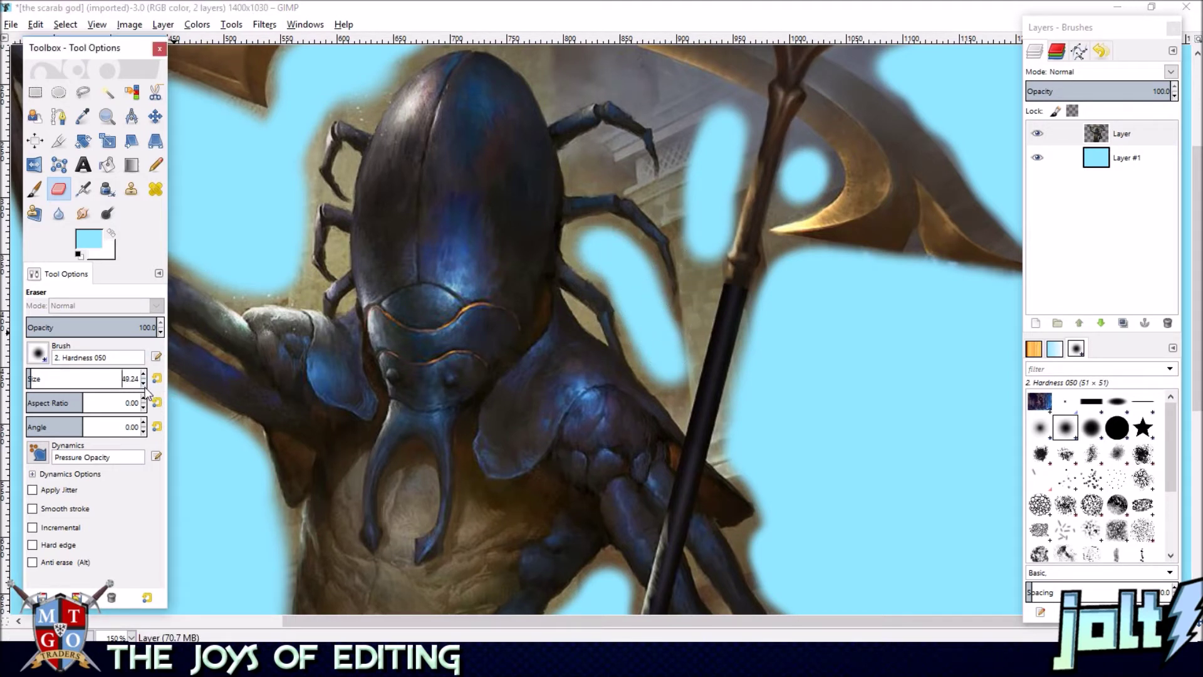
{"action": "left_click_drag", "start_coordinate": [247, 194], "coordinate": [476, 265]}
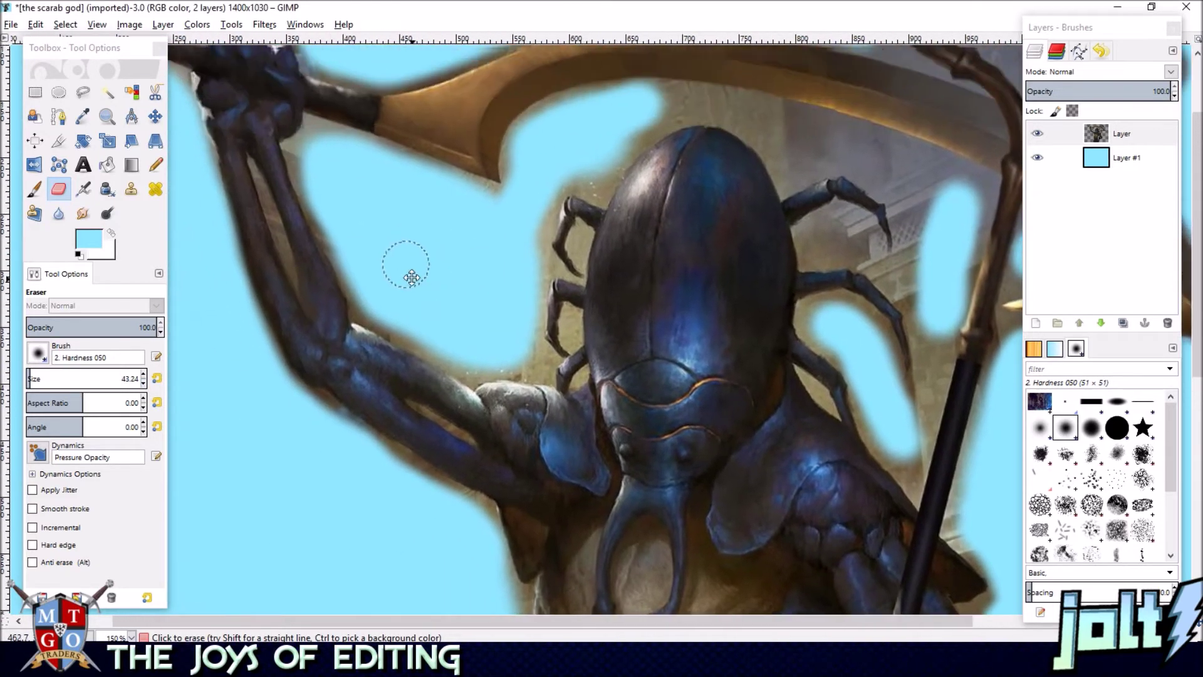
{"action": "mouse_move", "coordinate": [321, 198]}
{"action": "left_mouse_down"}
{"action": "mouse_move", "coordinate": [394, 312]}
{"action": "mouse_move", "coordinate": [492, 364]}
{"action": "left_mouse_up"}
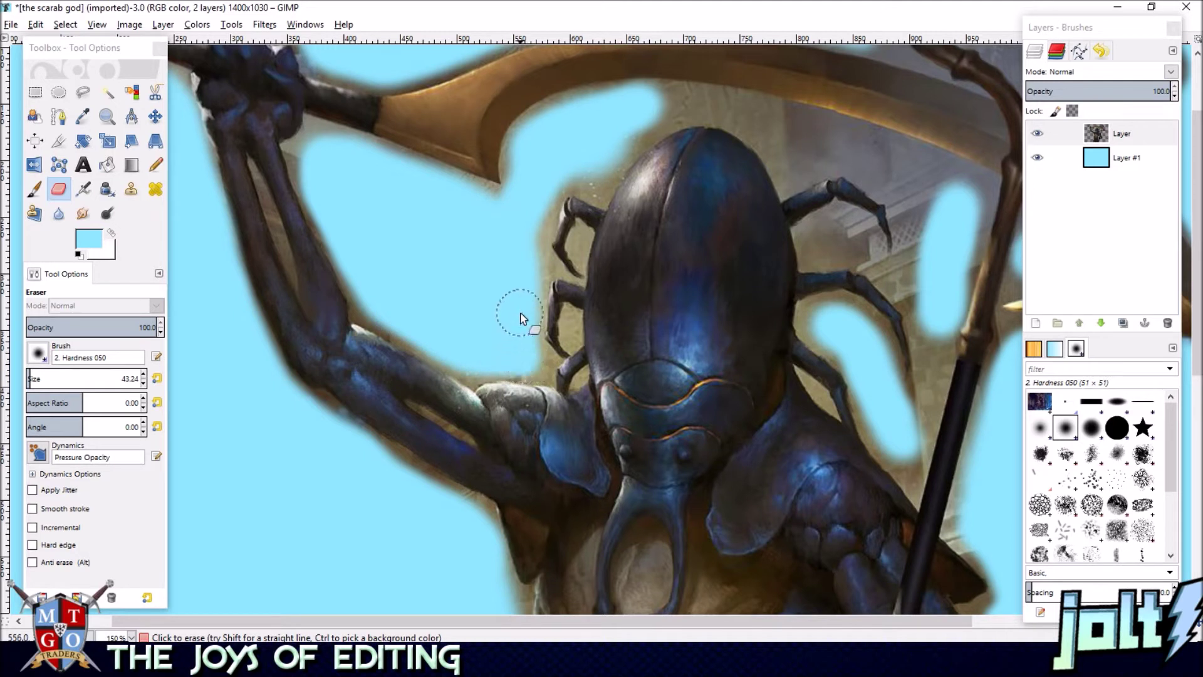
{"action": "left_click_drag", "start_coordinate": [538, 278], "coordinate": [536, 237]}
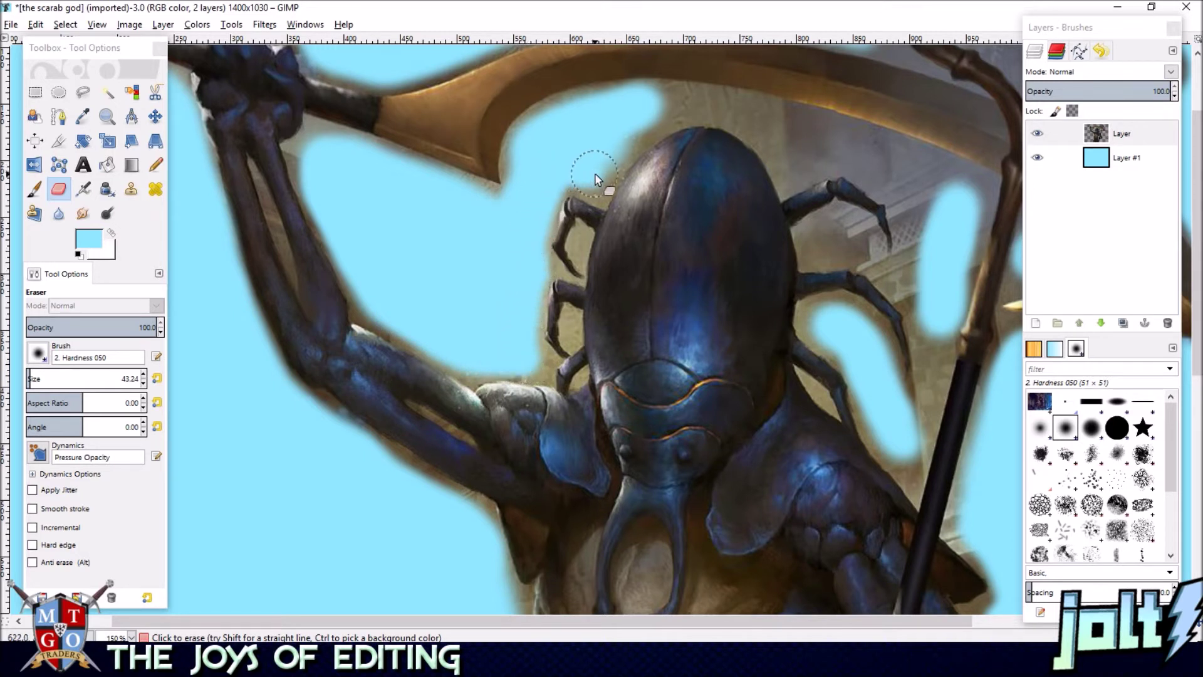
{"action": "mouse_move", "coordinate": [619, 113]}
{"action": "left_mouse_down"}
{"action": "mouse_move", "coordinate": [556, 121]}
{"action": "mouse_move", "coordinate": [533, 141]}
{"action": "mouse_move", "coordinate": [522, 186]}
{"action": "left_mouse_up"}
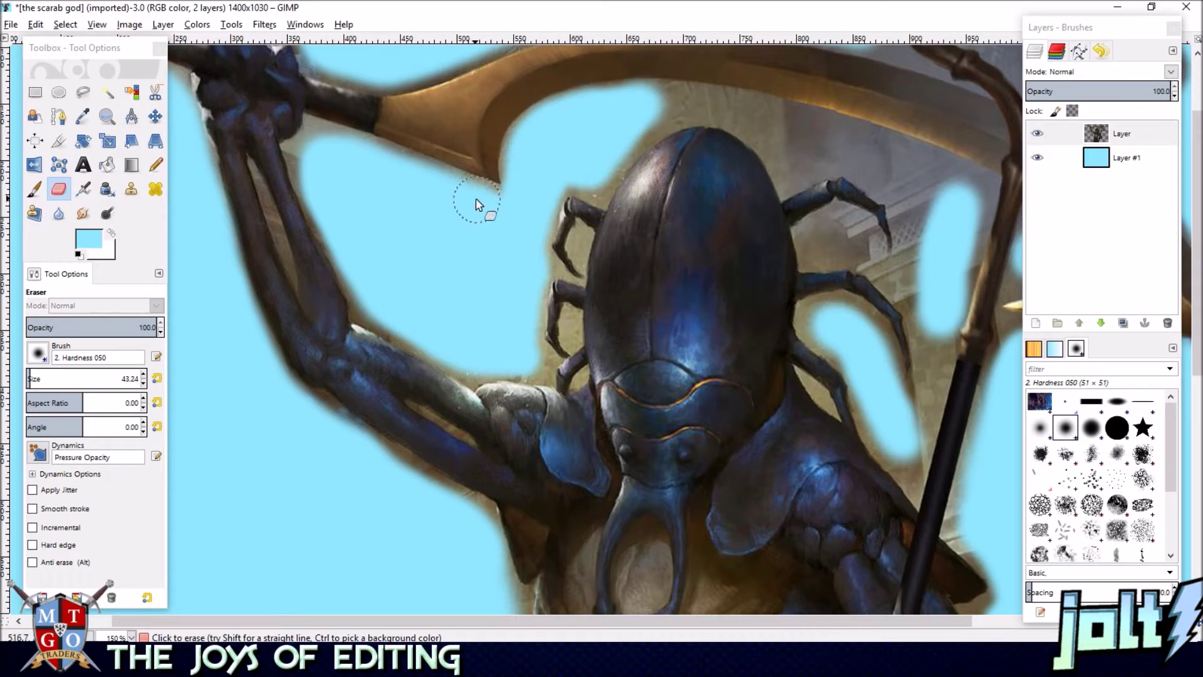
{"action": "left_click_drag", "start_coordinate": [462, 194], "coordinate": [375, 278]}
- Erase the enclosed background between the blade and the beetle head, across to the staff and around the upper leg
{"action": "mouse_move", "coordinate": [763, 228]}
{"action": "left_mouse_down"}
{"action": "mouse_move", "coordinate": [683, 198]}
{"action": "mouse_move", "coordinate": [603, 193]}
{"action": "mouse_move", "coordinate": [525, 237]}
{"action": "left_mouse_up"}
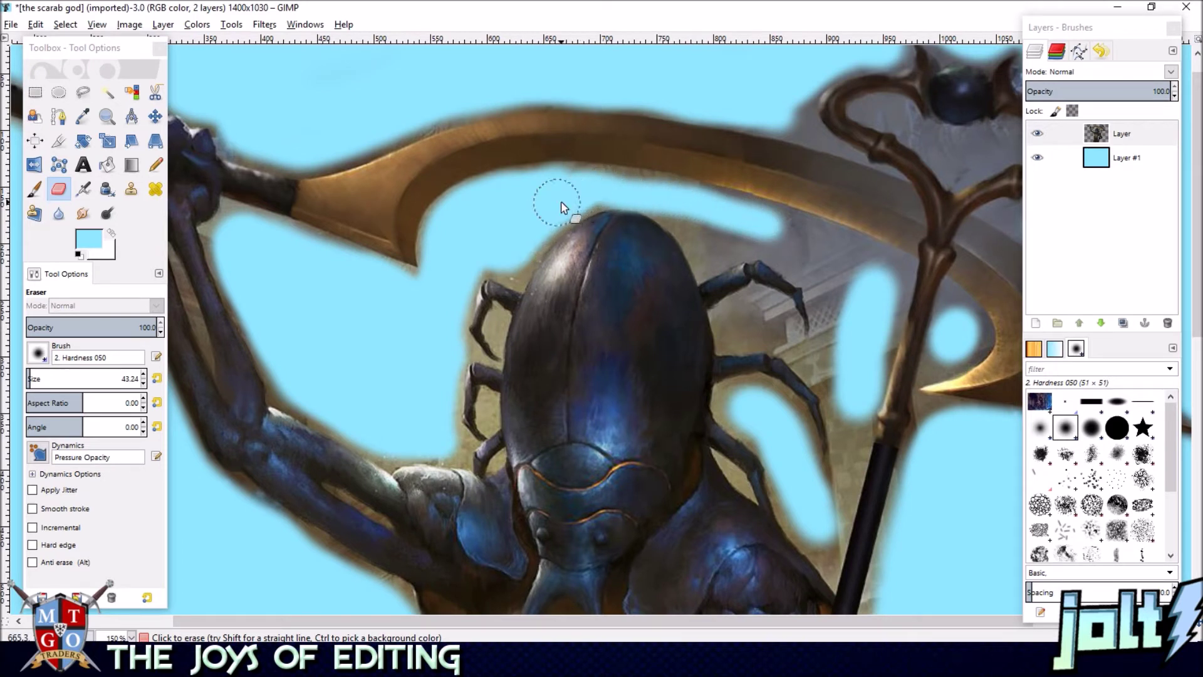
{"action": "mouse_move", "coordinate": [876, 291]}
{"action": "left_mouse_down"}
{"action": "mouse_move", "coordinate": [865, 260]}
{"action": "mouse_move", "coordinate": [755, 220]}
{"action": "mouse_move", "coordinate": [607, 188]}
{"action": "mouse_move", "coordinate": [524, 192]}
{"action": "left_mouse_up"}
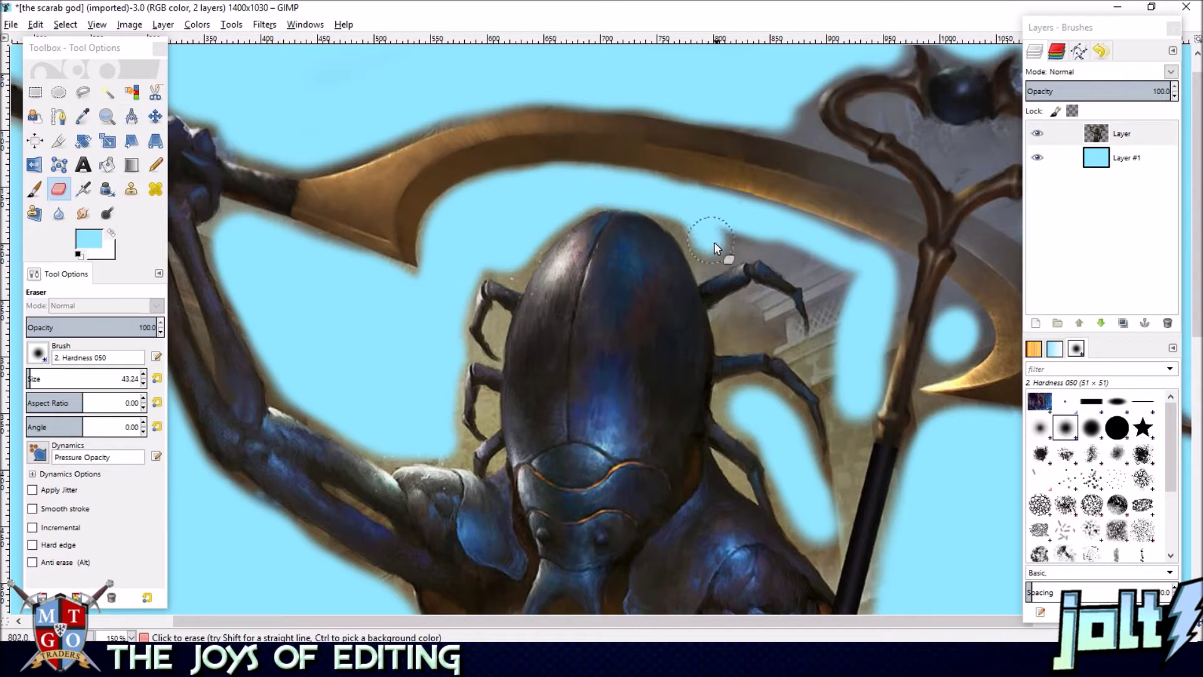
{"action": "mouse_move", "coordinate": [856, 287]}
{"action": "left_mouse_down"}
{"action": "mouse_move", "coordinate": [886, 273]}
{"action": "mouse_move", "coordinate": [881, 313]}
{"action": "mouse_move", "coordinate": [828, 371]}
{"action": "left_mouse_up"}
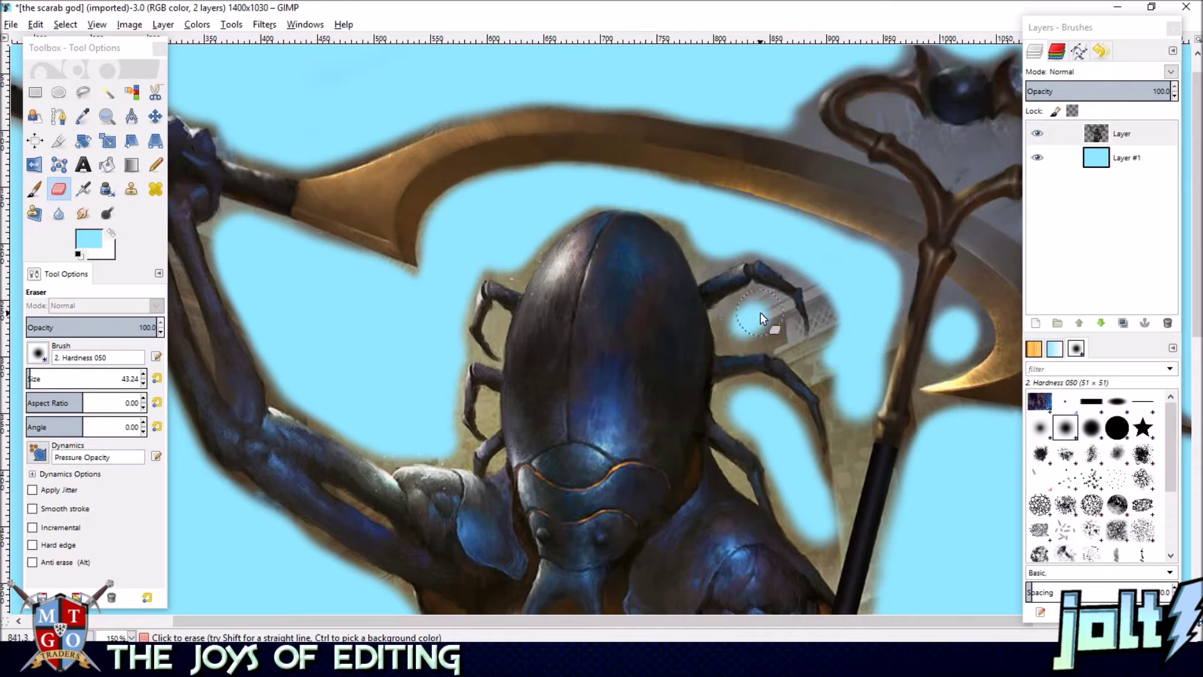
{"action": "left_click_drag", "start_coordinate": [781, 332], "coordinate": [790, 340]}
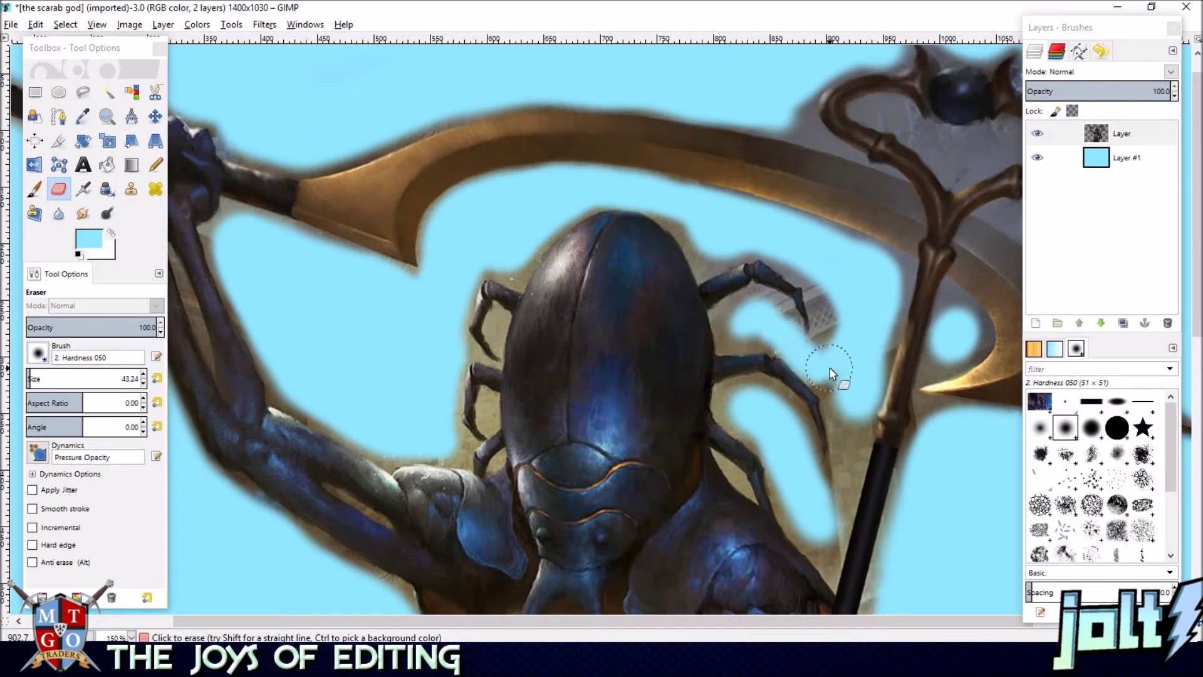
{"action": "key", "text": "ctrl+z"}
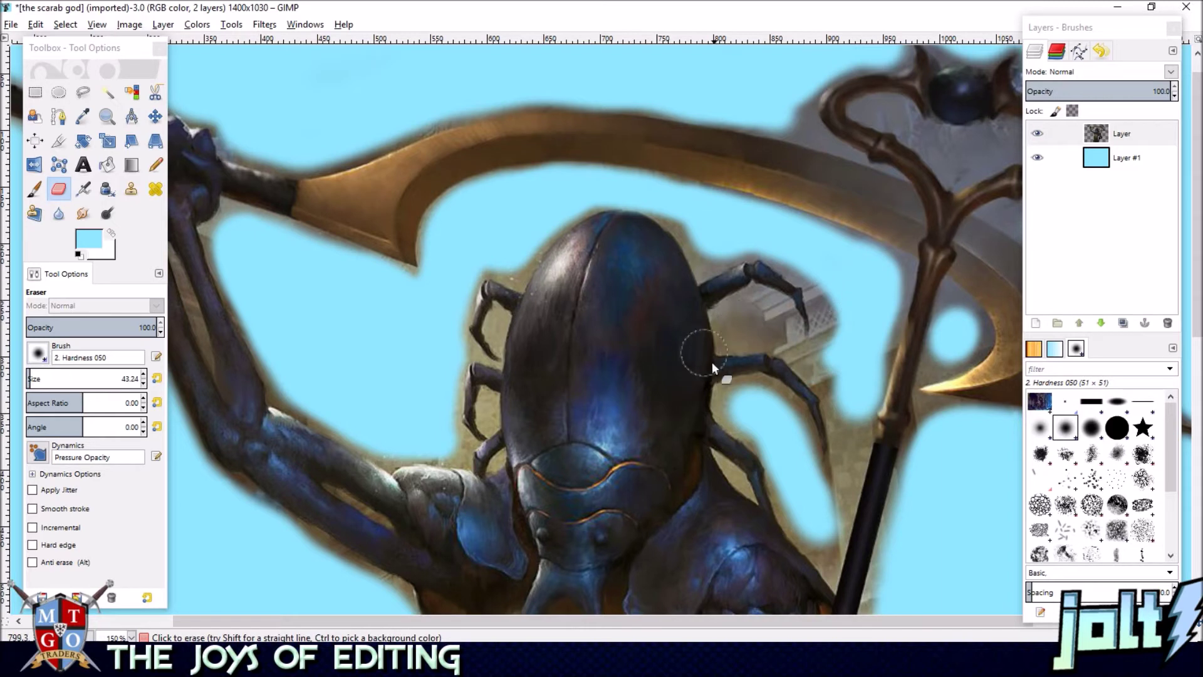
- Erase the background between the leg tips and the staff, and widen the opening inside the blade's curved end
{"action": "left_click_drag", "start_coordinate": [810, 314], "coordinate": [710, 217]}
{"action": "left_click_drag", "start_coordinate": [752, 305], "coordinate": [756, 328]}
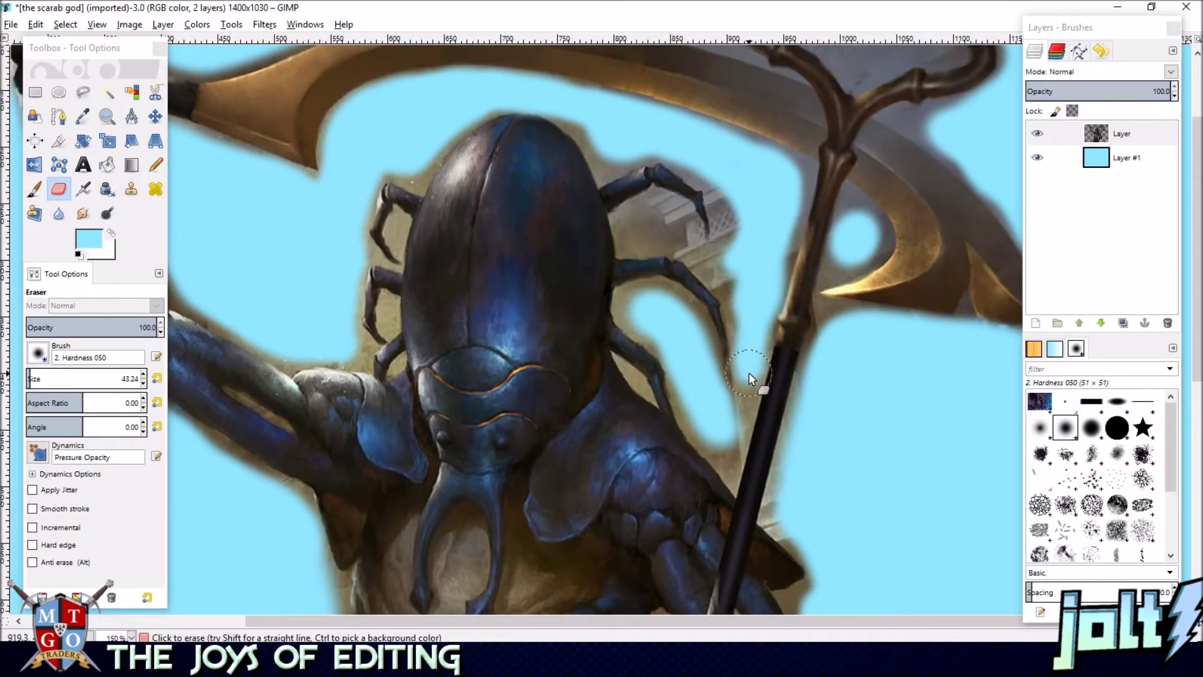
{"action": "mouse_move", "coordinate": [750, 389]}
{"action": "left_mouse_down"}
{"action": "mouse_move", "coordinate": [731, 410]}
{"action": "mouse_move", "coordinate": [674, 339]}
{"action": "mouse_move", "coordinate": [668, 306]}
{"action": "mouse_move", "coordinate": [684, 319]}
{"action": "mouse_move", "coordinate": [712, 422]}
{"action": "mouse_move", "coordinate": [697, 401]}
{"action": "left_mouse_up"}
{"action": "mouse_move", "coordinate": [648, 321]}
{"action": "left_mouse_down"}
{"action": "mouse_move", "coordinate": [645, 309]}
{"action": "mouse_move", "coordinate": [666, 325]}
{"action": "left_mouse_up"}
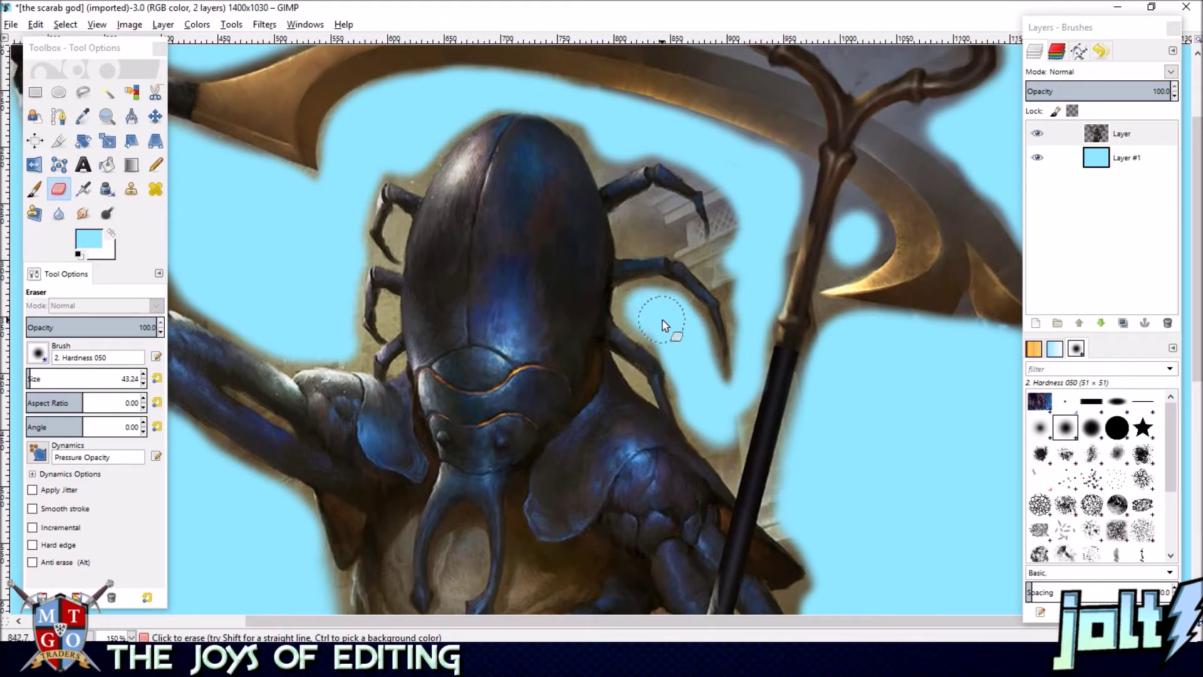
{"action": "mouse_move", "coordinate": [865, 233]}
{"action": "left_mouse_down"}
{"action": "mouse_move", "coordinate": [852, 226]}
{"action": "mouse_move", "coordinate": [865, 239]}
{"action": "left_mouse_up"}
- Erase a spot enclosed by the staff, upper arm and forearm, and the fringe down the outer upper arm to the elbow
{"action": "left_click_drag", "start_coordinate": [890, 388], "coordinate": [818, 271]}
{"action": "left_click_drag", "start_coordinate": [791, 431], "coordinate": [790, 228]}
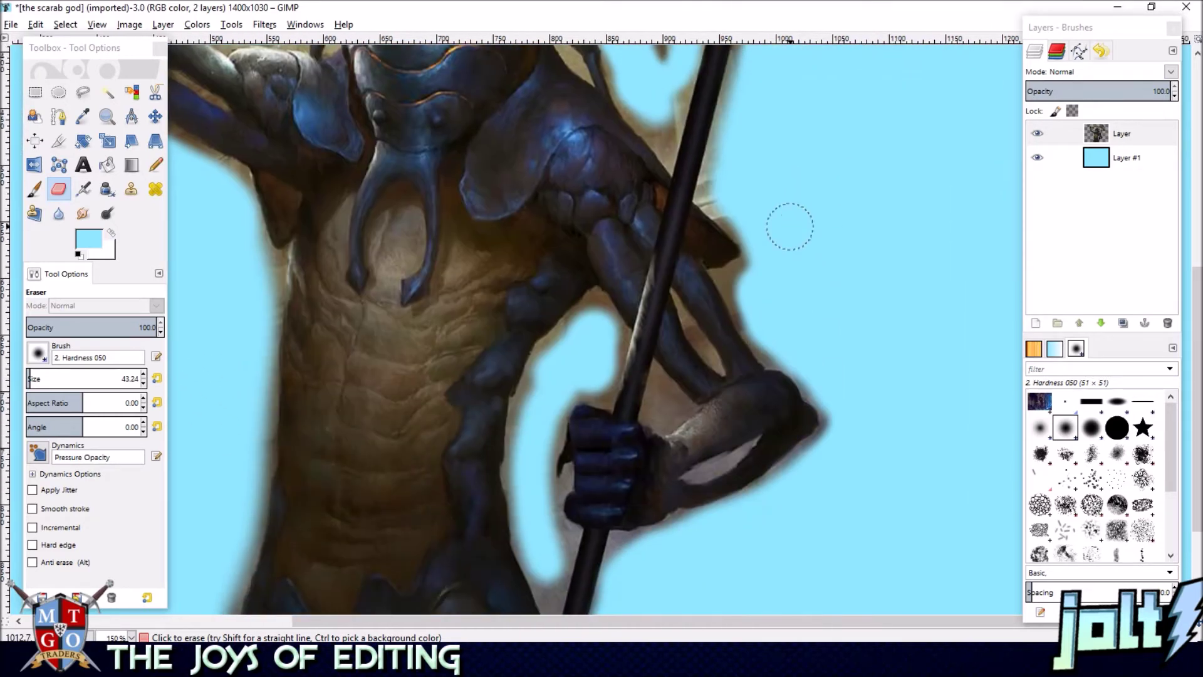
{"action": "scroll", "coordinate": [791, 228], "scroll_direction": "down", "scroll_amount": 2}
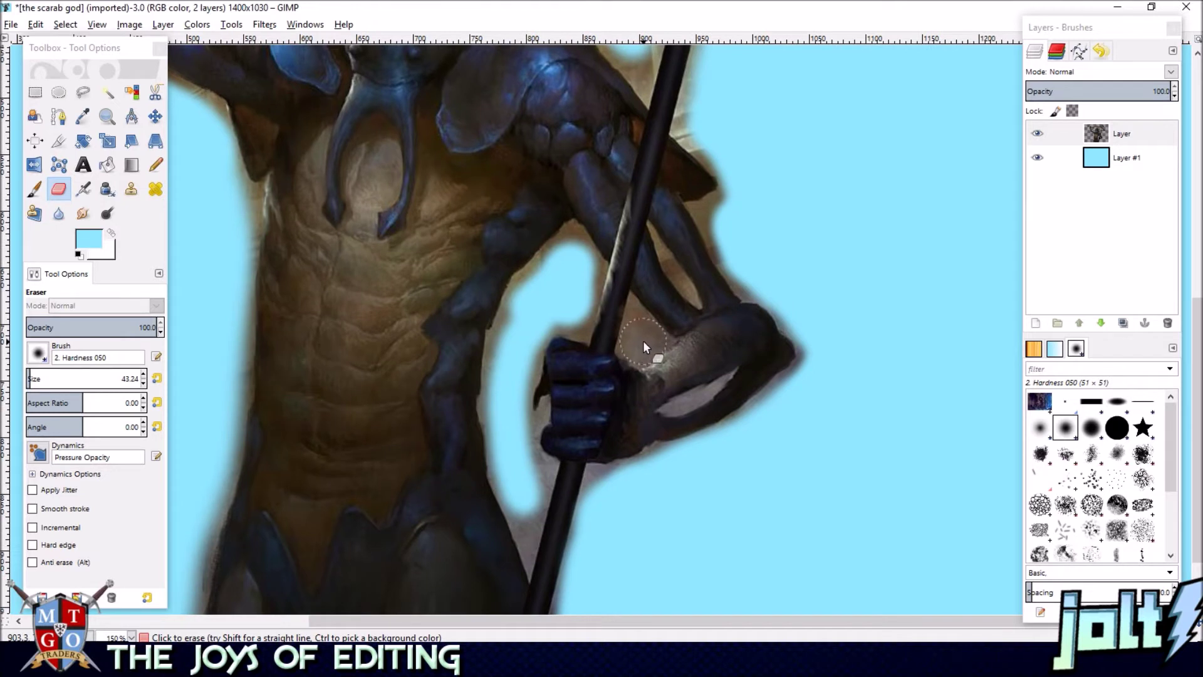
{"action": "left_click_drag", "start_coordinate": [641, 338], "coordinate": [642, 342]}
{"action": "mouse_move", "coordinate": [783, 387]}
{"action": "left_mouse_down"}
{"action": "mouse_move", "coordinate": [786, 368]}
{"action": "mouse_move", "coordinate": [752, 397]}
{"action": "left_mouse_up"}
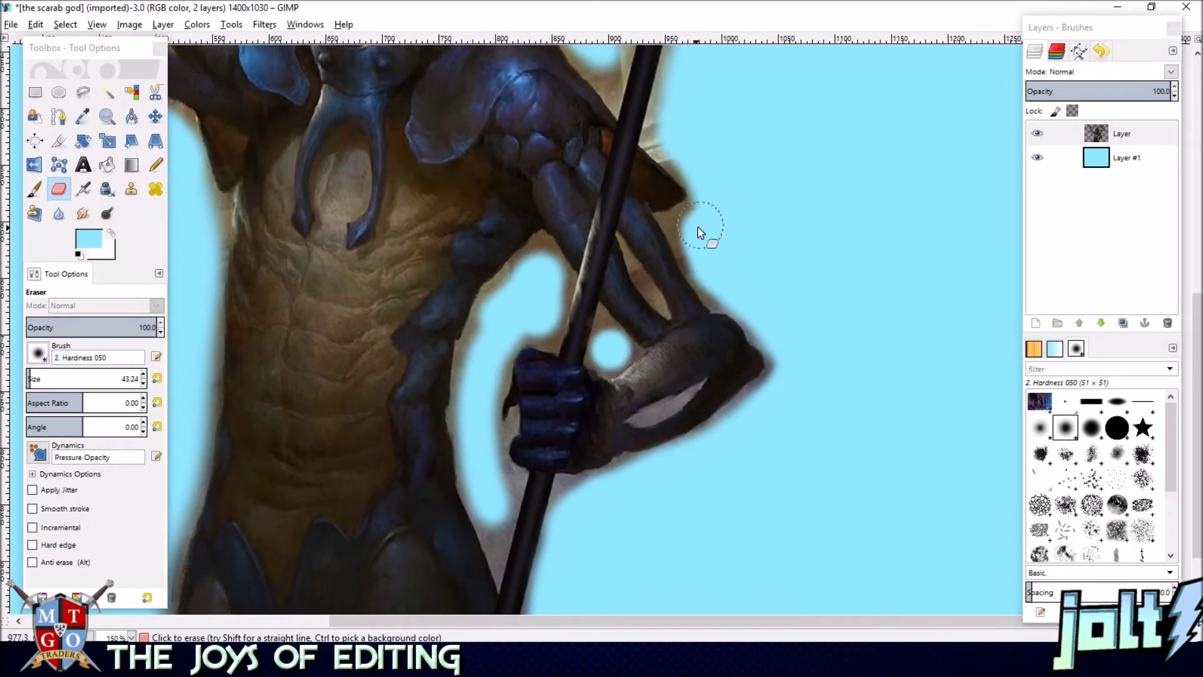
{"action": "left_click_drag", "start_coordinate": [703, 259], "coordinate": [739, 300]}
{"action": "mouse_move", "coordinate": [779, 345]}
{"action": "left_mouse_down"}
{"action": "mouse_move", "coordinate": [790, 390]}
{"action": "mouse_move", "coordinate": [746, 412]}
{"action": "left_mouse_up"}
- Erase more of the enclosed background between the hip and the staff below the gripping hand
{"action": "scroll", "coordinate": [558, 362], "scroll_direction": "down", "scroll_amount": 3}
{"action": "scroll", "coordinate": [558, 362], "scroll_direction": "left", "scroll_amount": 1}
{"action": "left_click_drag", "start_coordinate": [538, 394], "coordinate": [524, 324]}
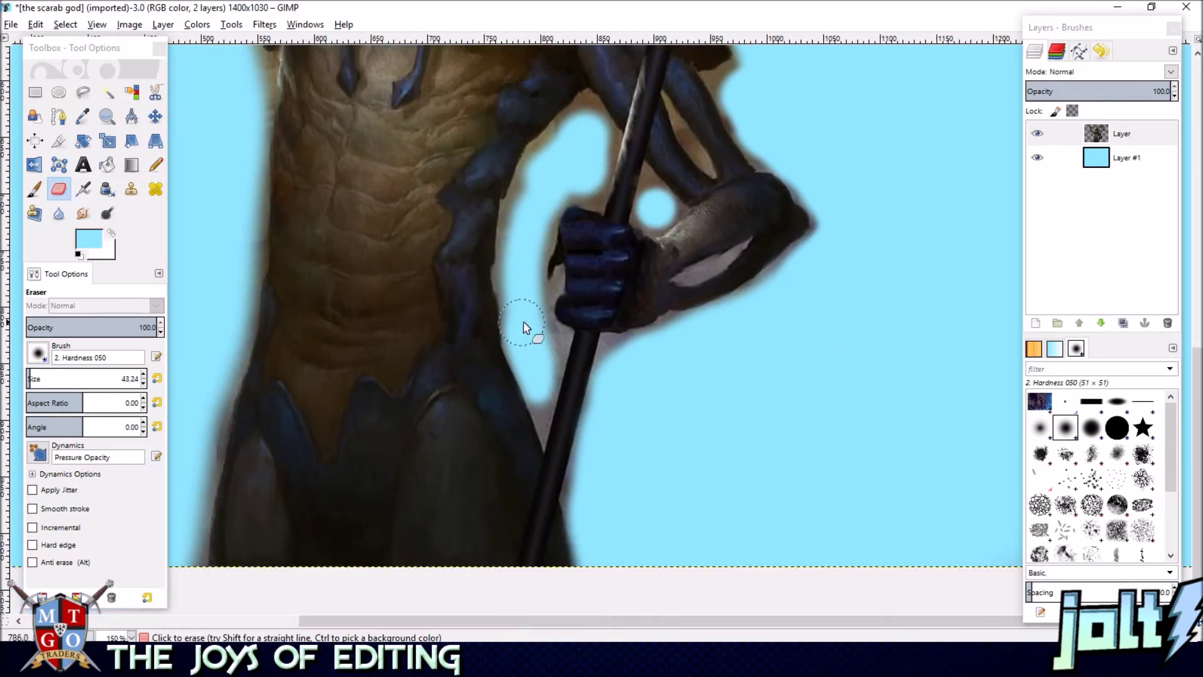
{"action": "scroll", "coordinate": [648, 381], "scroll_direction": "down", "scroll_amount": 2}
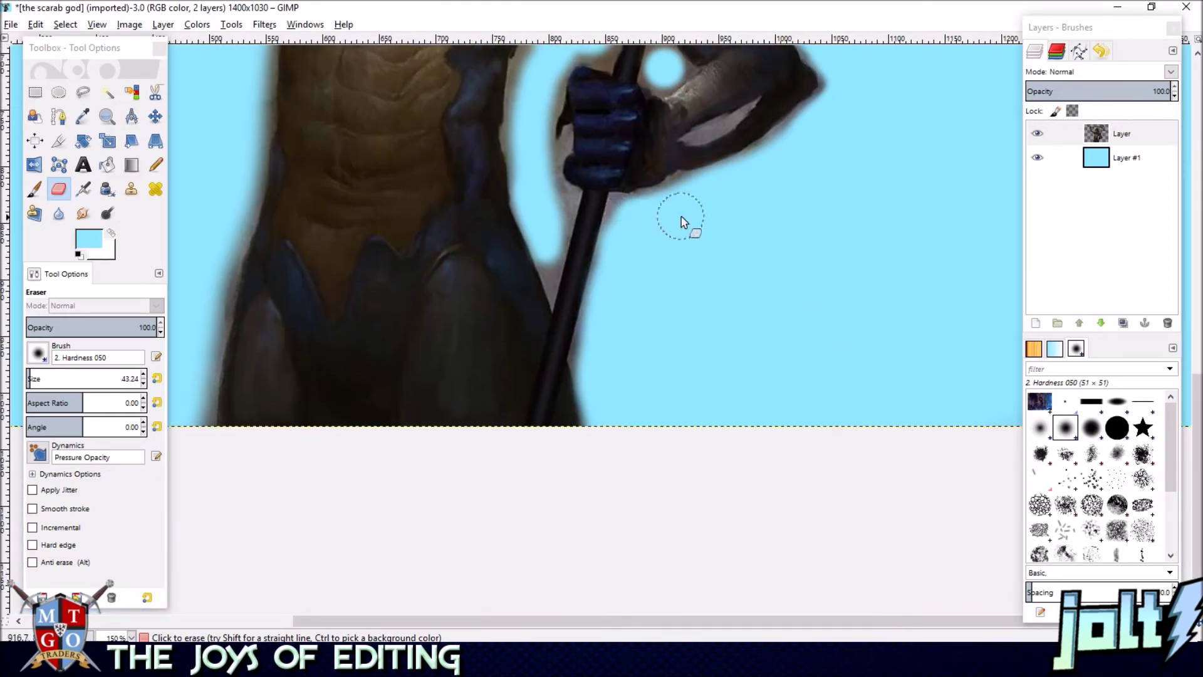
{"action": "scroll", "coordinate": [685, 223], "scroll_direction": "down", "scroll_amount": 1}
{"action": "scroll", "coordinate": [685, 223], "scroll_direction": "left", "scroll_amount": 2}
{"action": "scroll", "coordinate": [440, 178], "scroll_direction": "up", "scroll_amount": 8}
{"action": "scroll", "coordinate": [440, 178], "scroll_direction": "left", "scroll_amount": 3}
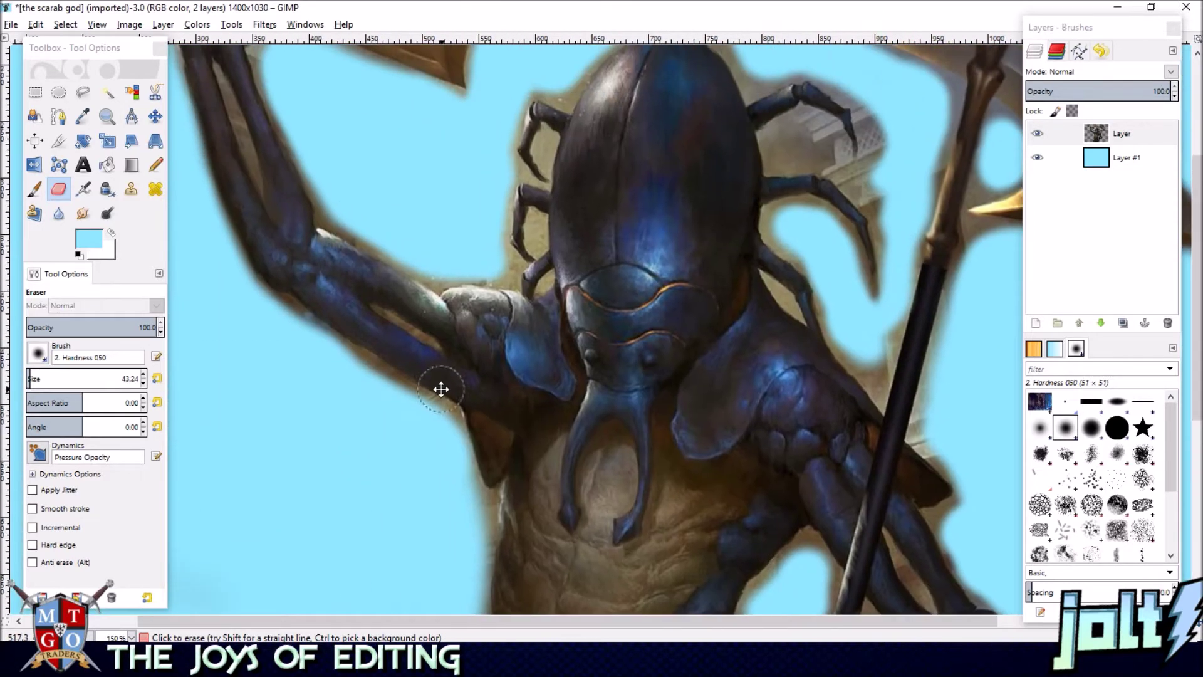
{"action": "scroll", "coordinate": [422, 236], "scroll_direction": "up", "scroll_amount": 4}
{"action": "scroll", "coordinate": [351, 298], "scroll_direction": "left", "scroll_amount": 5}
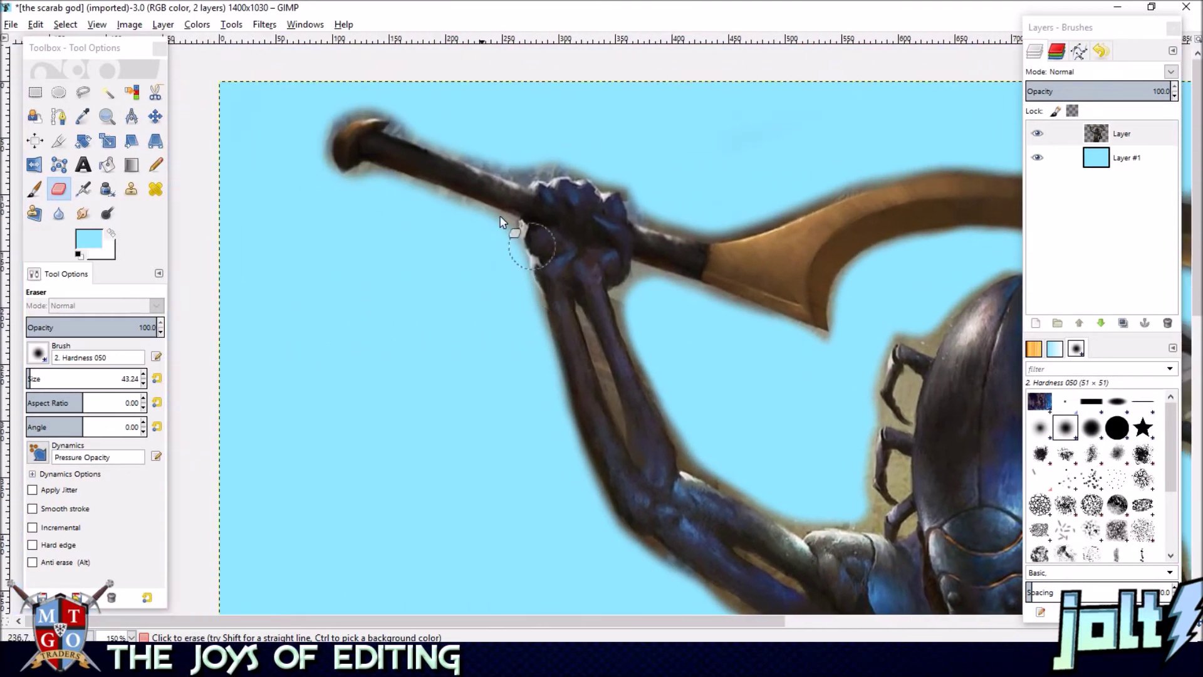
- Erase the enclosed background inside the staff head's loop below the orb and the fringe around the blade's tip
{"action": "scroll", "coordinate": [547, 152], "scroll_direction": "right", "scroll_amount": 10}
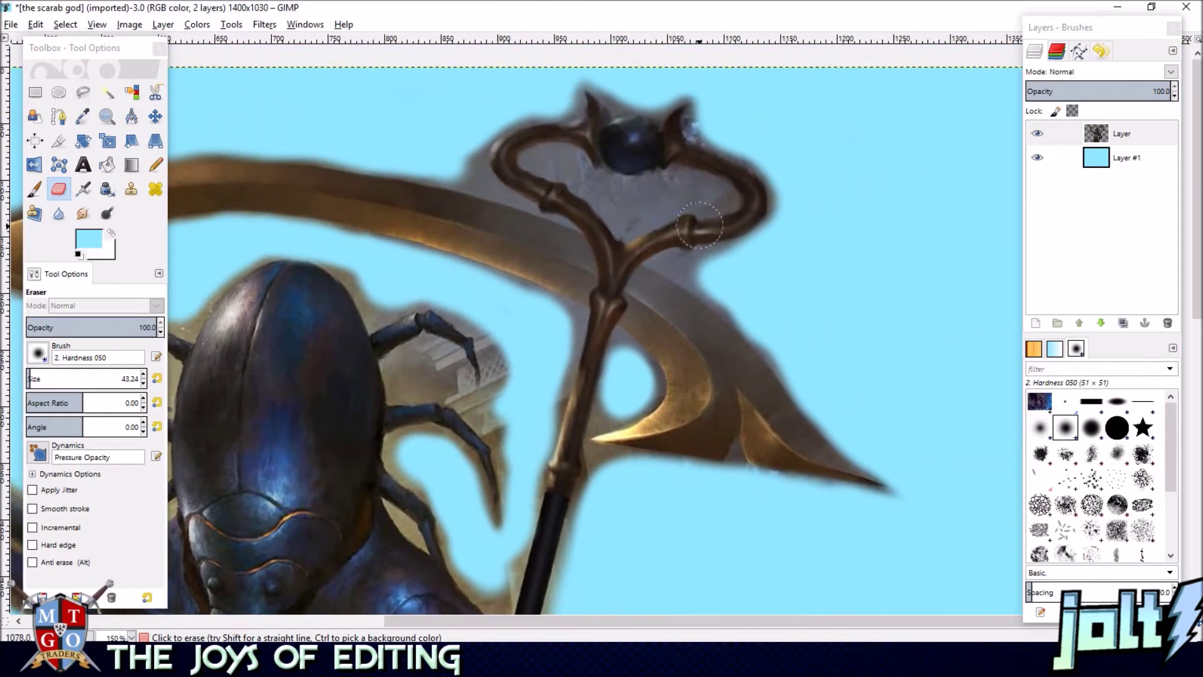
{"action": "mouse_move", "coordinate": [707, 198]}
{"action": "left_mouse_down"}
{"action": "mouse_move", "coordinate": [630, 201]}
{"action": "mouse_move", "coordinate": [557, 165]}
{"action": "mouse_move", "coordinate": [666, 191]}
{"action": "mouse_move", "coordinate": [627, 215]}
{"action": "left_mouse_up"}
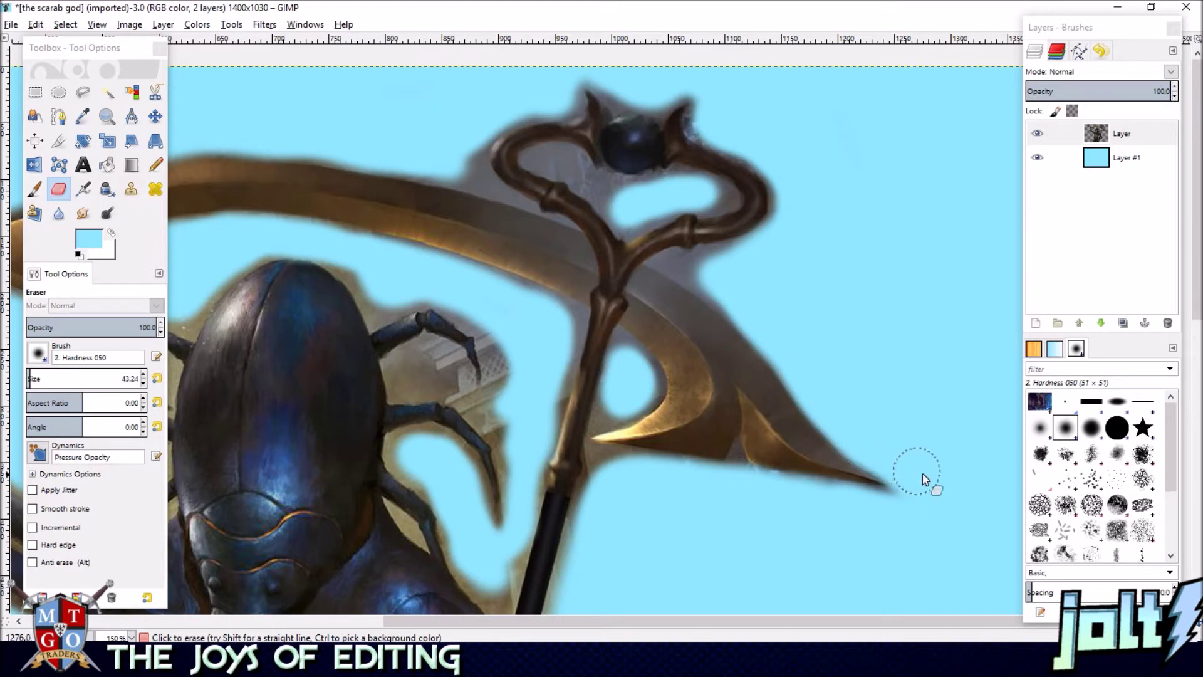
{"action": "left_click_drag", "start_coordinate": [876, 511], "coordinate": [922, 506]}
- Erase the fringe beside the staff around the pointed shoulder piece and along the torso's edge in the enclosed gap
{"action": "scroll", "coordinate": [688, 502], "scroll_direction": "down", "scroll_amount": 5}
{"action": "scroll", "coordinate": [688, 502], "scroll_direction": "left", "scroll_amount": 2}
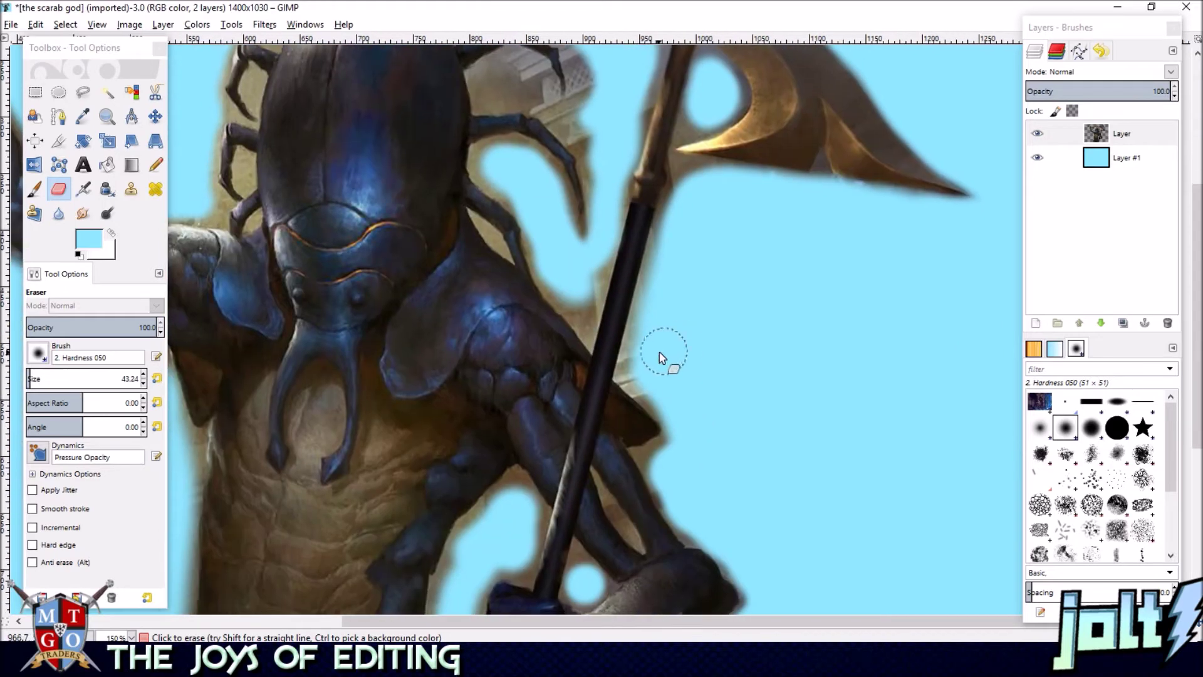
{"action": "mouse_move", "coordinate": [647, 374]}
{"action": "left_mouse_down"}
{"action": "mouse_move", "coordinate": [672, 403]}
{"action": "mouse_move", "coordinate": [685, 457]}
{"action": "mouse_move", "coordinate": [668, 480]}
{"action": "left_mouse_up"}
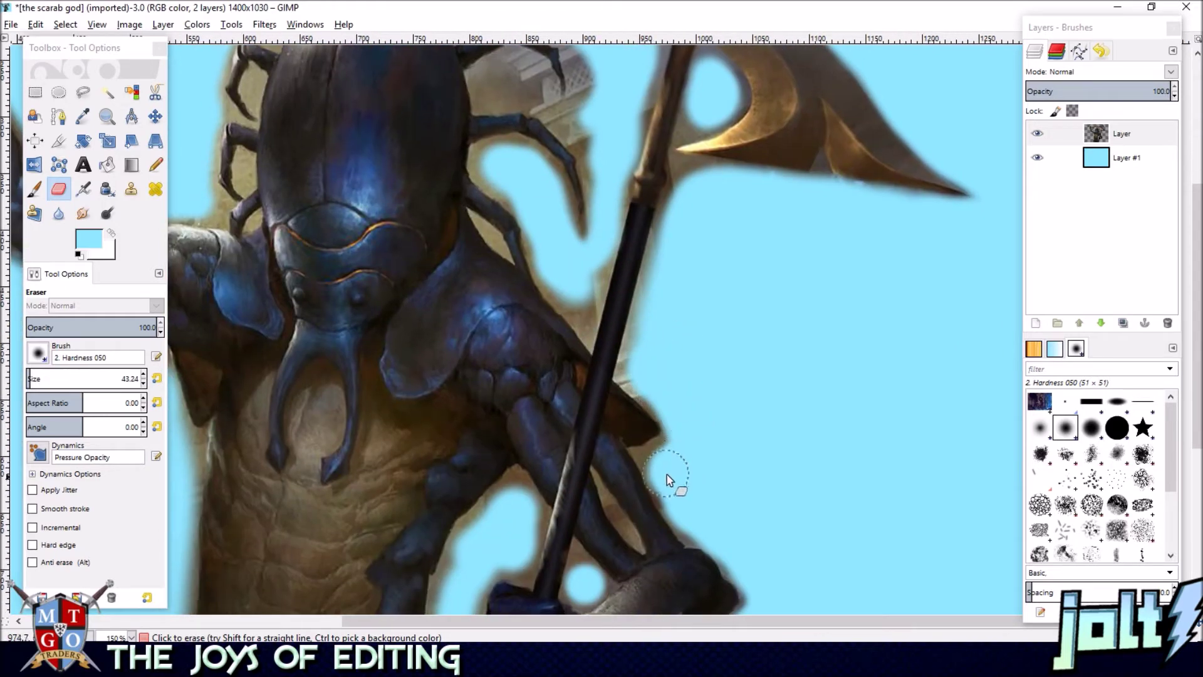
{"action": "scroll", "coordinate": [706, 526], "scroll_direction": "down", "scroll_amount": 5}
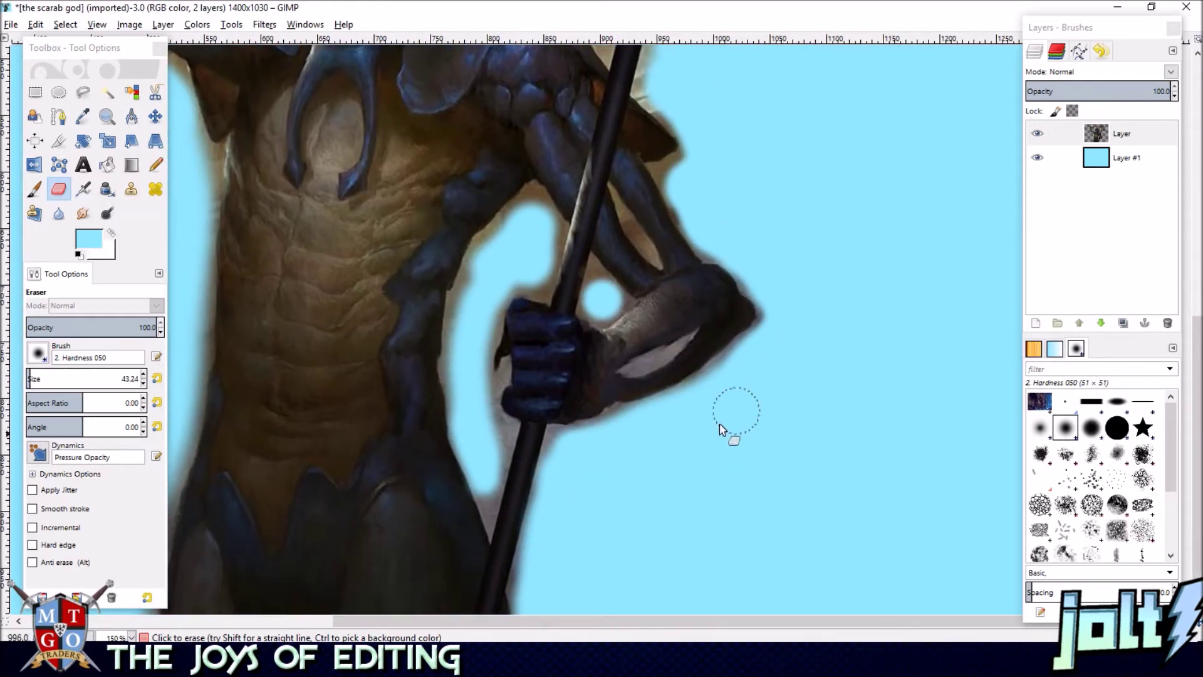
{"action": "mouse_move", "coordinate": [494, 200]}
{"action": "left_mouse_down"}
{"action": "mouse_move", "coordinate": [476, 227]}
{"action": "mouse_move", "coordinate": [508, 194]}
{"action": "mouse_move", "coordinate": [528, 204]}
{"action": "mouse_move", "coordinate": [535, 153]}
{"action": "mouse_move", "coordinate": [515, 178]}
{"action": "left_mouse_up"}
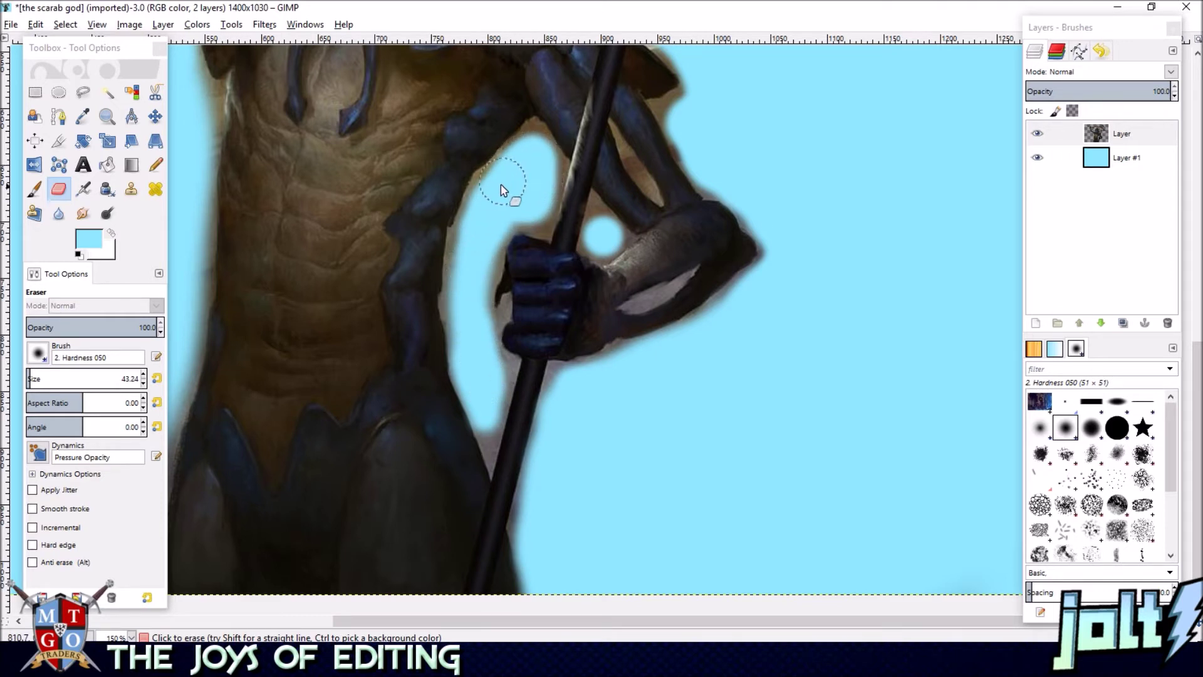
- Erase the background fringe above the sword's handle from the gripping fist to the pommel
{"action": "scroll", "coordinate": [501, 190], "scroll_direction": "down", "scroll_amount": 5}
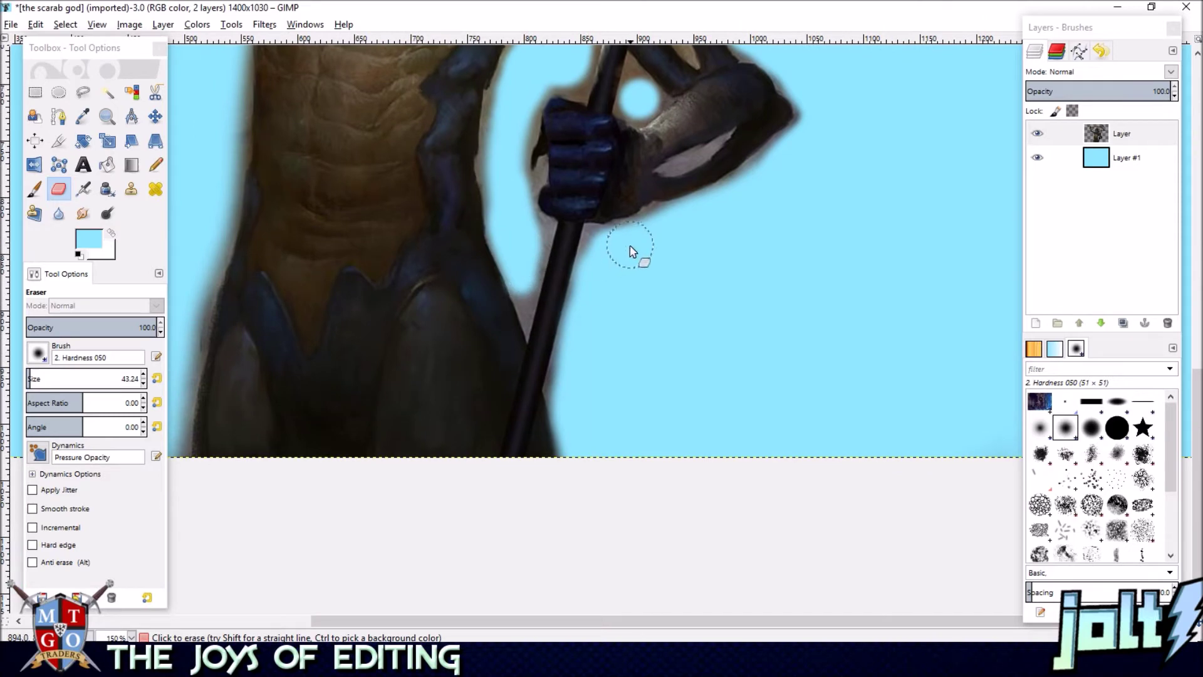
{"action": "scroll", "coordinate": [799, 317], "scroll_direction": "down", "scroll_amount": 3}
{"action": "scroll", "coordinate": [799, 316], "scroll_direction": "left", "scroll_amount": 5}
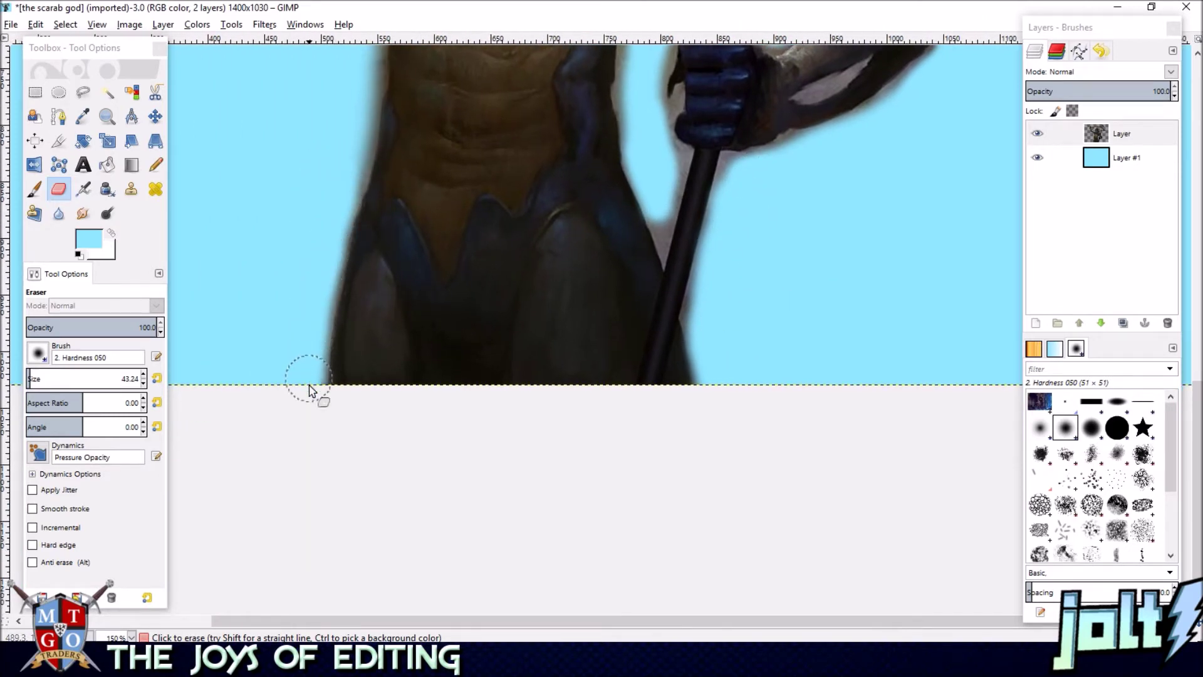
{"action": "scroll", "coordinate": [266, 336], "scroll_direction": "up", "scroll_amount": 12}
{"action": "scroll", "coordinate": [266, 336], "scroll_direction": "left", "scroll_amount": 2}
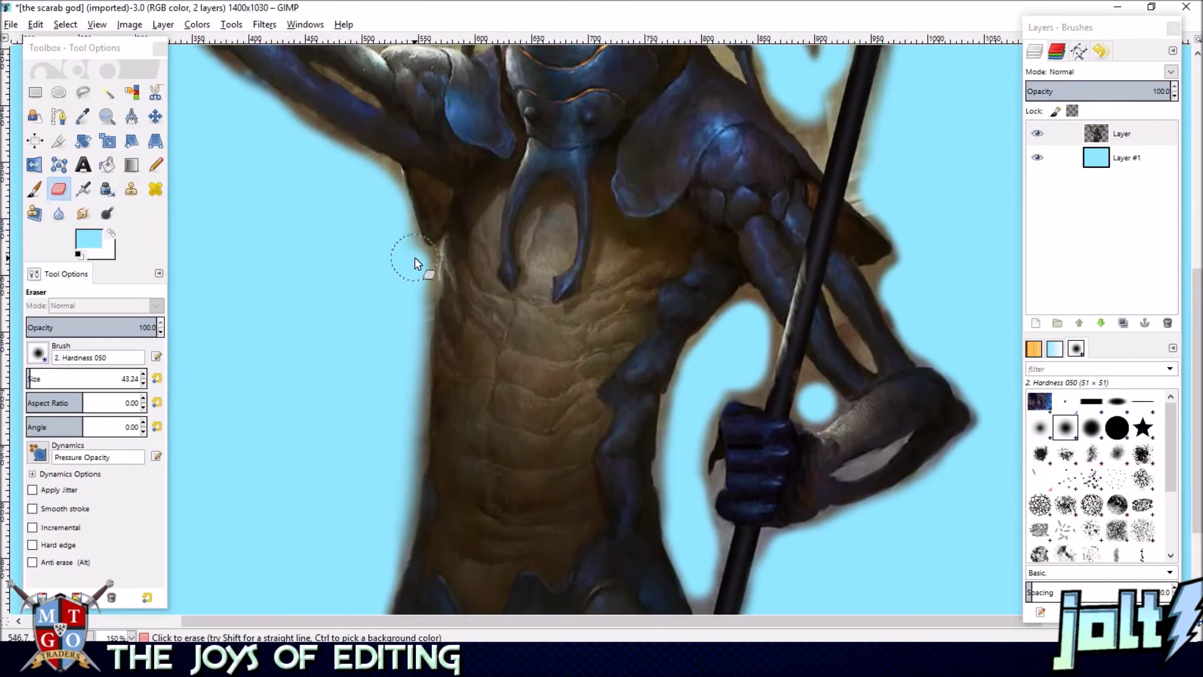
{"action": "scroll", "coordinate": [282, 135], "scroll_direction": "up", "scroll_amount": 10}
{"action": "scroll", "coordinate": [443, 376], "scroll_direction": "left", "scroll_amount": 4}
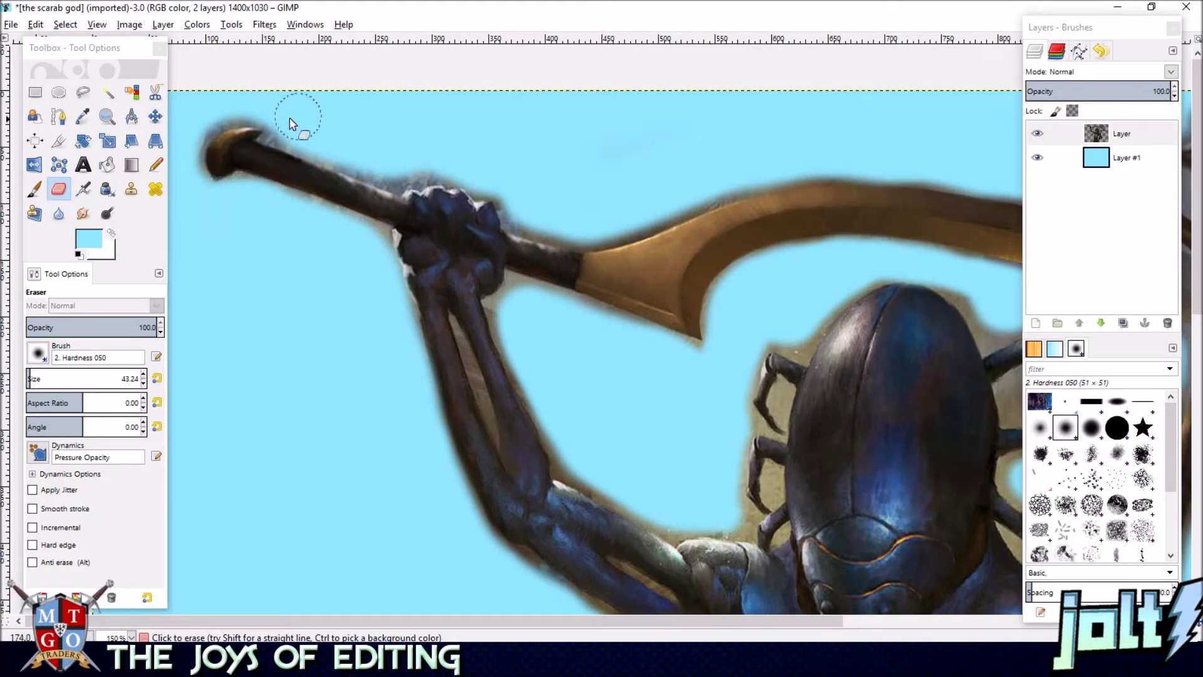
{"action": "mouse_move", "coordinate": [444, 162]}
{"action": "left_mouse_down"}
{"action": "mouse_move", "coordinate": [385, 165]}
{"action": "mouse_move", "coordinate": [313, 125]}
{"action": "mouse_move", "coordinate": [203, 114]}
{"action": "left_mouse_up"}
- Erase the enclosed background between the head's two upper legs on the staff side and around the uppermost leg's tip
{"action": "left_click_drag", "start_coordinate": [645, 310], "coordinate": [232, 144]}
{"action": "left_click_drag", "start_coordinate": [444, 163], "coordinate": [448, 241]}
{"action": "mouse_move", "coordinate": [655, 303]}
{"action": "left_mouse_down"}
{"action": "mouse_move", "coordinate": [633, 314]}
{"action": "mouse_move", "coordinate": [649, 311]}
{"action": "mouse_move", "coordinate": [618, 304]}
{"action": "mouse_move", "coordinate": [643, 292]}
{"action": "mouse_move", "coordinate": [657, 316]}
{"action": "left_mouse_up"}
{"action": "mouse_move", "coordinate": [712, 354]}
{"action": "left_mouse_down"}
{"action": "mouse_move", "coordinate": [725, 368]}
{"action": "mouse_move", "coordinate": [720, 276]}
{"action": "mouse_move", "coordinate": [702, 260]}
{"action": "left_mouse_up"}
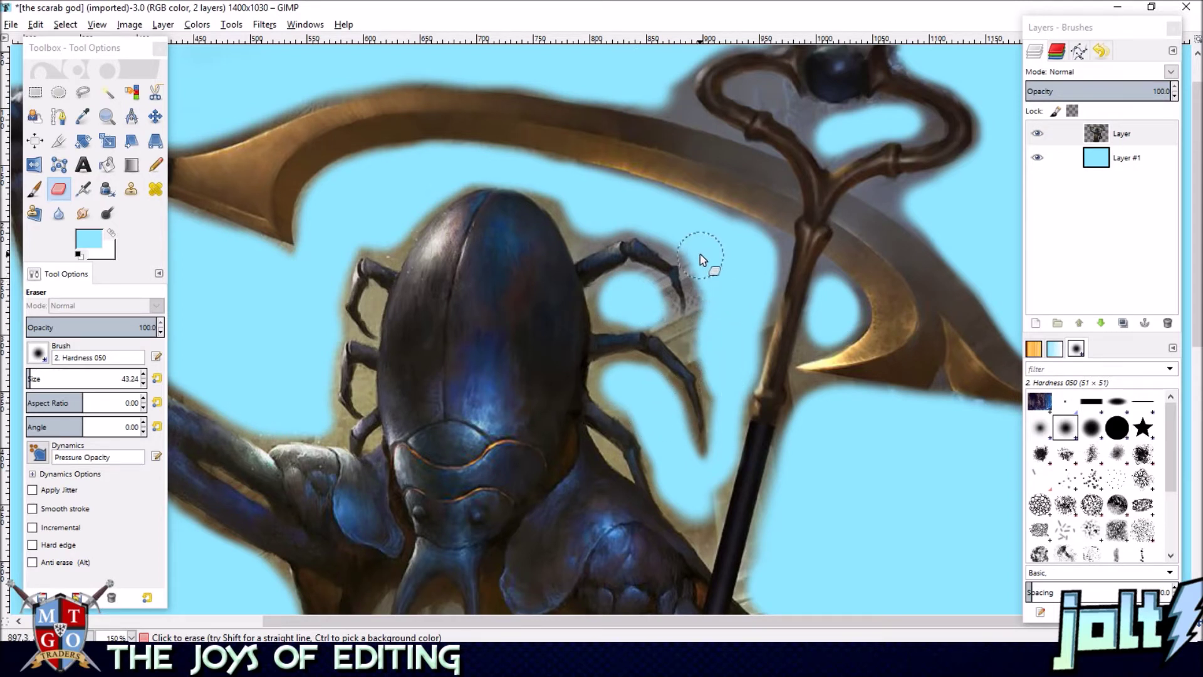
- Erase the background fringe around the top of the head and above its uppermost legs
{"action": "mouse_move", "coordinate": [656, 224]}
{"action": "left_mouse_down"}
{"action": "mouse_move", "coordinate": [581, 209]}
{"action": "mouse_move", "coordinate": [524, 177]}
{"action": "left_mouse_up"}
{"action": "left_click_drag", "start_coordinate": [367, 204], "coordinate": [403, 166]}
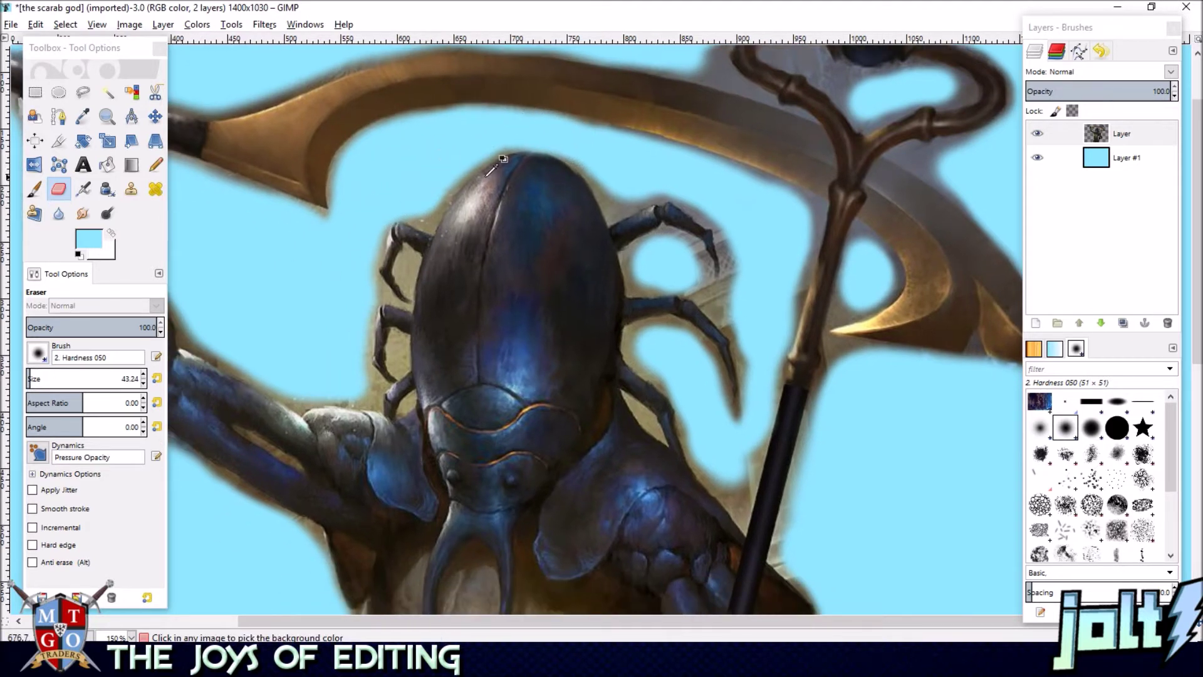
{"action": "left_click_drag", "start_coordinate": [420, 206], "coordinate": [388, 208]}
{"action": "left_click_drag", "start_coordinate": [440, 156], "coordinate": [414, 108]}
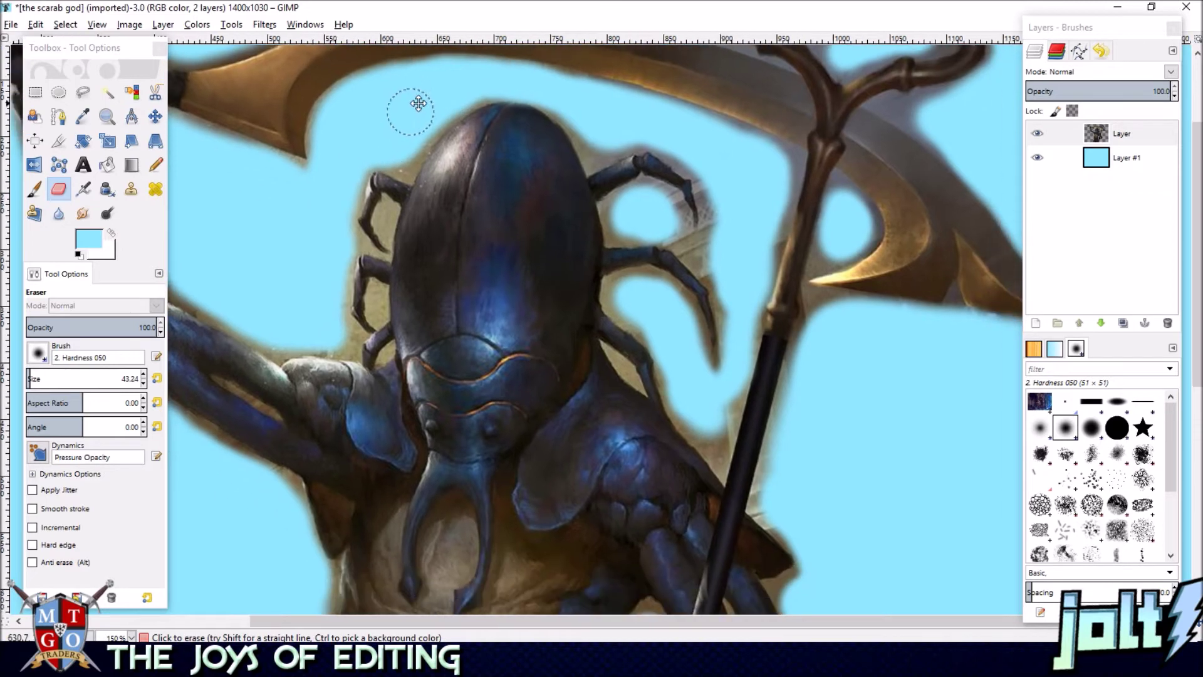
- Try to erase the enclosed background inside the staff head's loop beside the orb
{"action": "left_click_drag", "start_coordinate": [643, 293], "coordinate": [566, 371]}
{"action": "scroll", "coordinate": [566, 371], "scroll_direction": "up", "scroll_amount": 4}
{"action": "scroll", "coordinate": [566, 371], "scroll_direction": "right", "scroll_amount": 2}
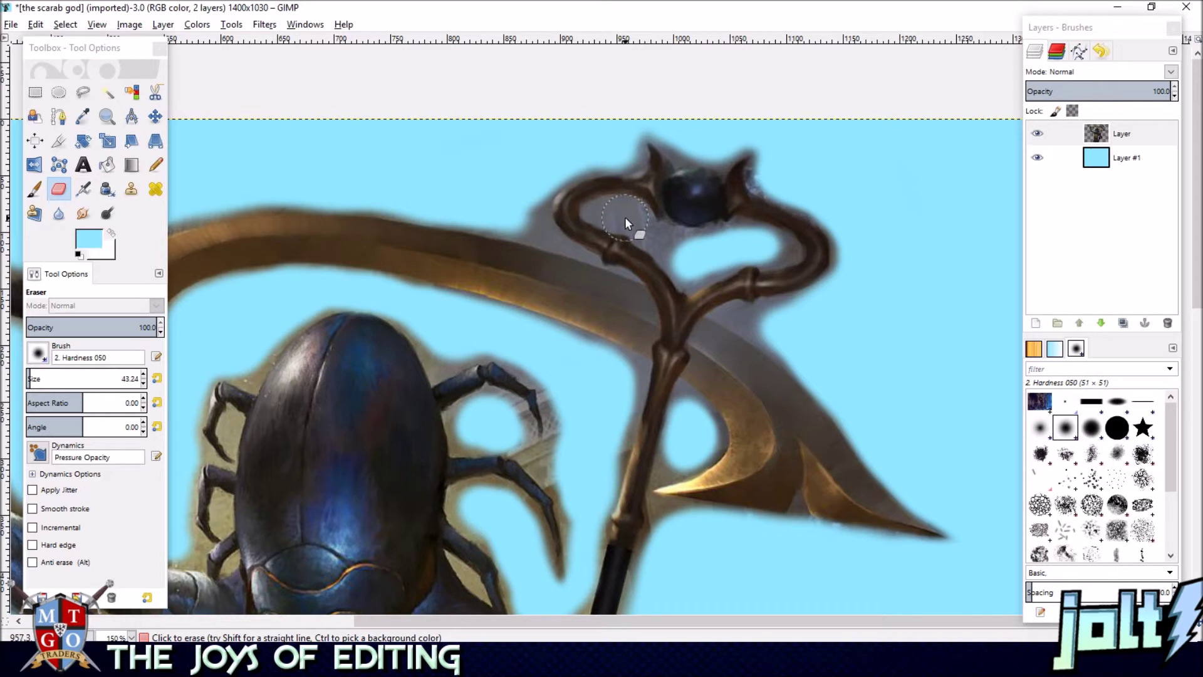
{"action": "left_click_drag", "start_coordinate": [625, 216], "coordinate": [692, 260]}
{"action": "key", "text": "ctrl+z"}
- Hide and reshow the light blue layer to check the whole cutout against transparency
{"action": "scroll", "coordinate": [718, 251], "scroll_direction": "down", "scroll_amount": 4}
{"action": "scroll", "coordinate": [683, 299], "scroll_direction": "down", "scroll_amount": 3}
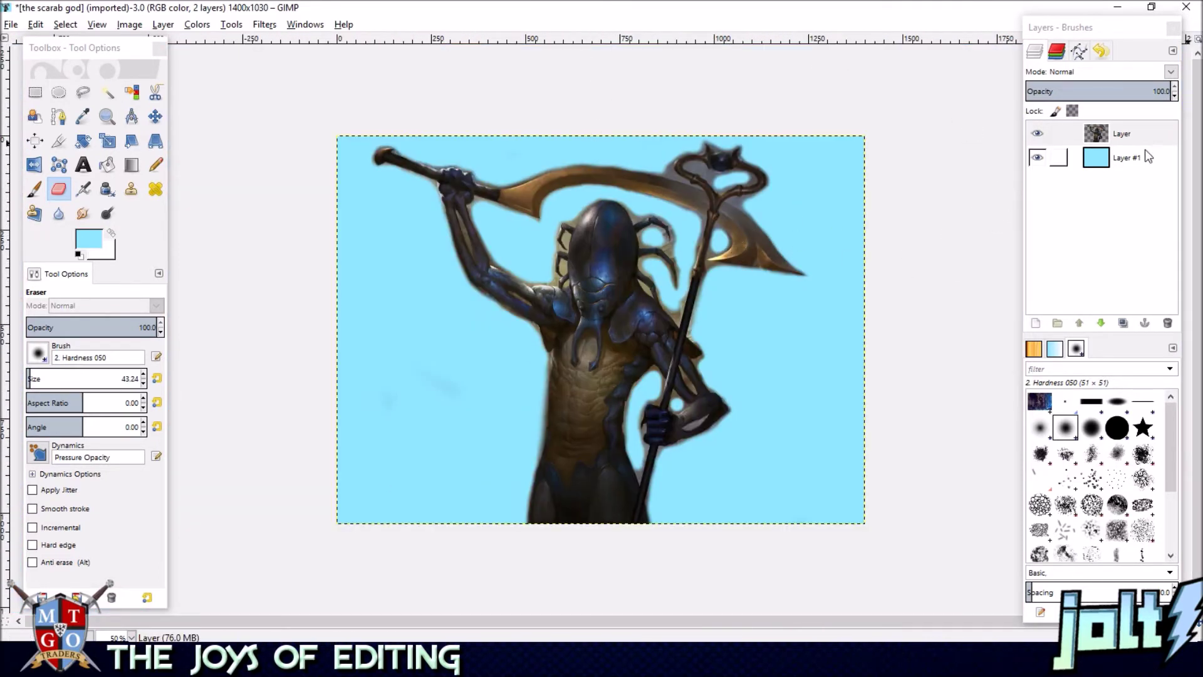
{"action": "left_click", "coordinate": [1038, 159]}
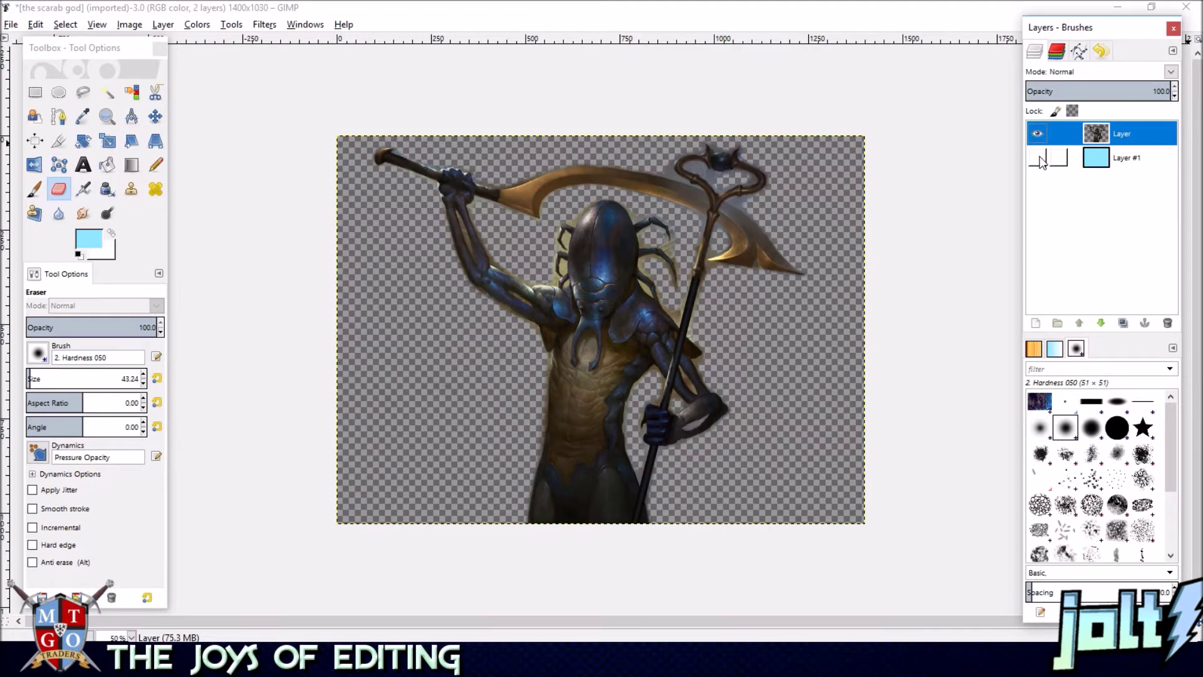
{"action": "left_click", "coordinate": [1038, 159]}
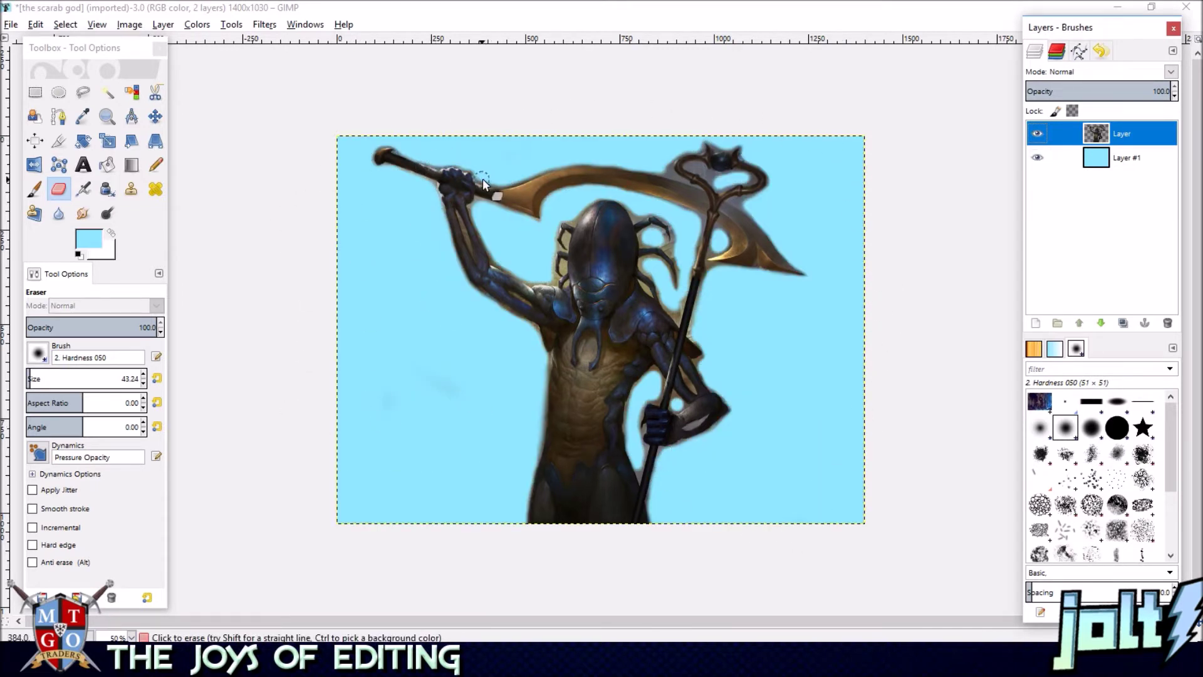
- Reduce the eraser size to 21.24 and erase the fringe beneath the sword's handle and the blade's base
{"action": "left_click", "coordinate": [144, 384]}
{"action": "left_click", "coordinate": [144, 384]}
{"action": "left_click", "coordinate": [144, 384]}
{"action": "left_click", "coordinate": [144, 383]}
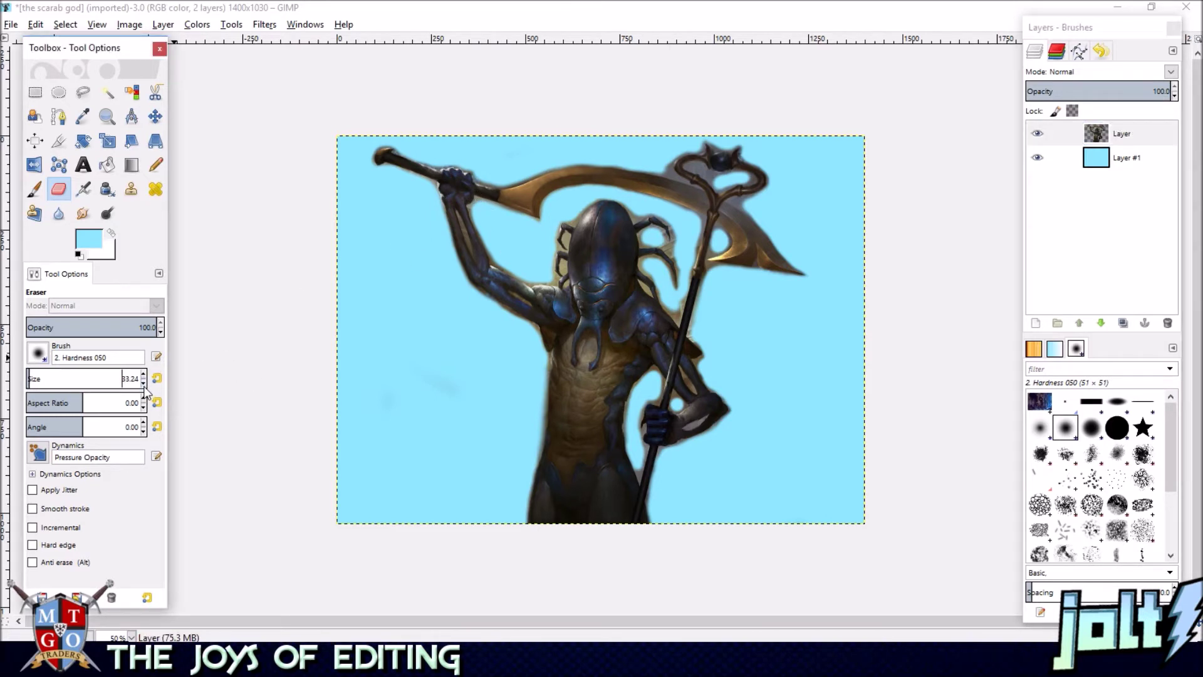
{"action": "left_click", "coordinate": [144, 383]}
{"action": "scroll", "coordinate": [466, 237], "scroll_direction": "up", "scroll_amount": 3}
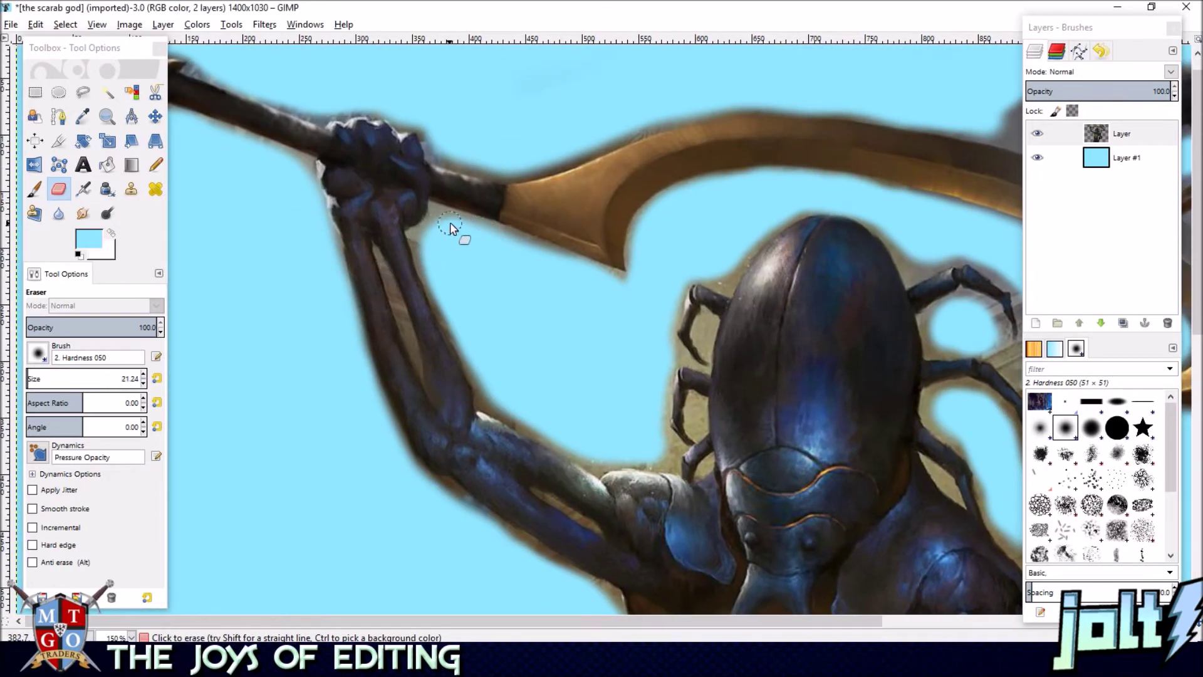
{"action": "scroll", "coordinate": [509, 278], "scroll_direction": "up", "scroll_amount": 3}
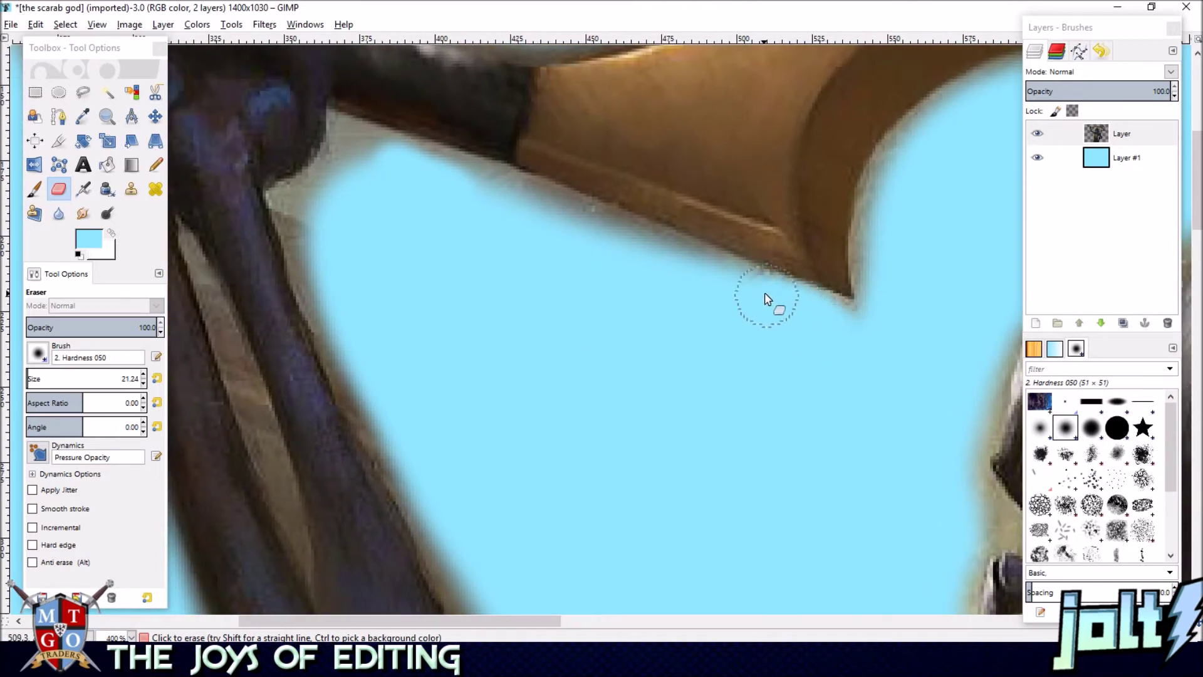
{"action": "mouse_move", "coordinate": [676, 262]}
{"action": "left_mouse_down"}
{"action": "mouse_move", "coordinate": [344, 136]}
{"action": "mouse_move", "coordinate": [339, 176]}
{"action": "mouse_move", "coordinate": [304, 205]}
{"action": "mouse_move", "coordinate": [329, 328]}
{"action": "left_mouse_up"}
- Erase the fringe along the raised forearm's inner edge from the fist down to the elbow
{"action": "mouse_move", "coordinate": [354, 376]}
{"action": "left_mouse_down"}
{"action": "mouse_move", "coordinate": [389, 449]}
{"action": "mouse_move", "coordinate": [404, 446]}
{"action": "mouse_move", "coordinate": [357, 352]}
{"action": "mouse_move", "coordinate": [362, 386]}
{"action": "mouse_move", "coordinate": [438, 440]}
{"action": "mouse_move", "coordinate": [427, 277]}
{"action": "left_mouse_up"}
{"action": "left_click_drag", "start_coordinate": [386, 312], "coordinate": [456, 453]}
{"action": "mouse_move", "coordinate": [467, 500]}
{"action": "left_mouse_down"}
{"action": "mouse_move", "coordinate": [532, 524]}
{"action": "mouse_move", "coordinate": [484, 457]}
{"action": "mouse_move", "coordinate": [448, 363]}
{"action": "mouse_move", "coordinate": [385, 300]}
{"action": "mouse_move", "coordinate": [344, 199]}
{"action": "mouse_move", "coordinate": [340, 231]}
{"action": "left_mouse_up"}
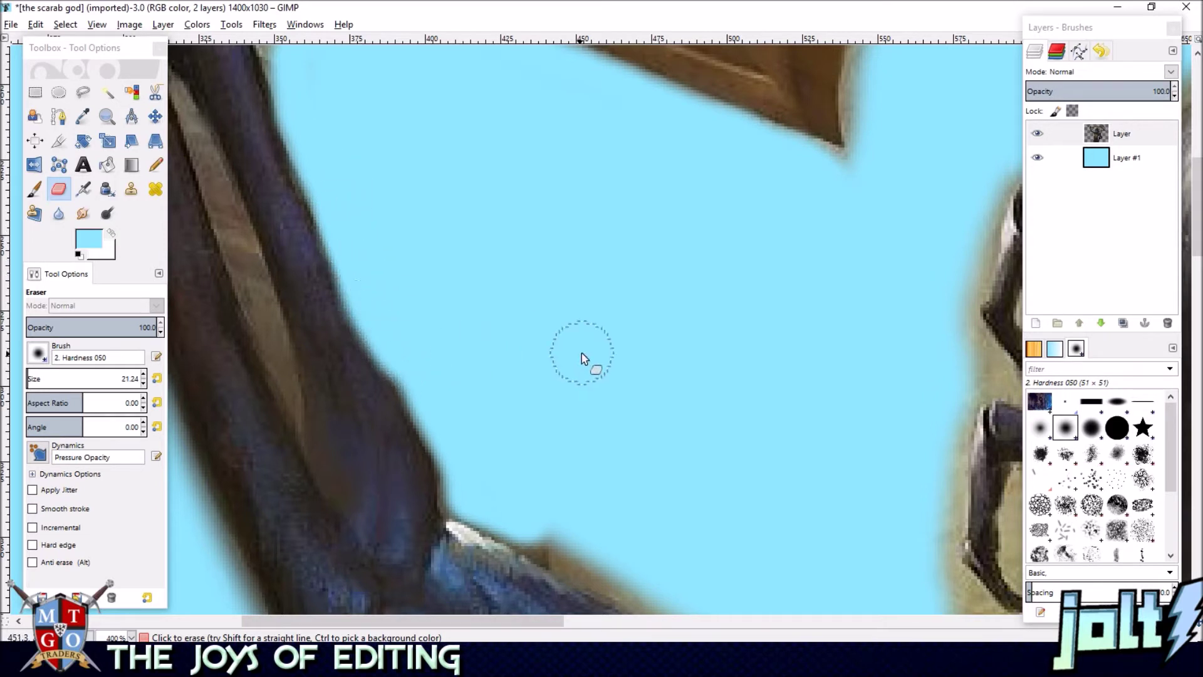
{"action": "key", "text": "ctrl+z"}
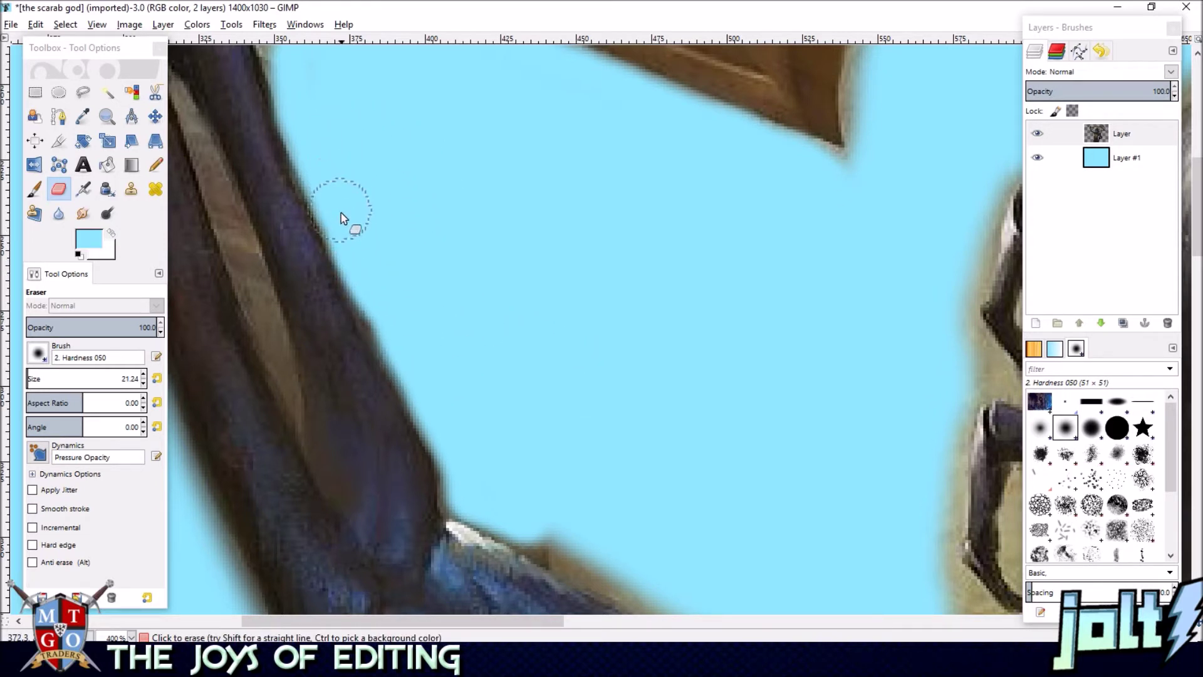
{"action": "left_click_drag", "start_coordinate": [359, 267], "coordinate": [465, 465]}
- Erase the fringe along the raised upper arm's top edge from the elbow to the shoulder piece
{"action": "mouse_move", "coordinate": [524, 333]}
{"action": "left_mouse_down"}
{"action": "mouse_move", "coordinate": [663, 446]}
{"action": "mouse_move", "coordinate": [472, 75]}
{"action": "mouse_move", "coordinate": [513, 160]}
{"action": "left_mouse_up"}
{"action": "scroll", "coordinate": [512, 159], "scroll_direction": "down", "scroll_amount": 4}
{"action": "scroll", "coordinate": [513, 160], "scroll_direction": "right", "scroll_amount": 3}
{"action": "left_click_drag", "start_coordinate": [482, 296], "coordinate": [627, 374]}
{"action": "mouse_move", "coordinate": [670, 409]}
{"action": "left_mouse_down"}
{"action": "mouse_move", "coordinate": [797, 388]}
{"action": "mouse_move", "coordinate": [881, 407]}
{"action": "mouse_move", "coordinate": [882, 363]}
{"action": "mouse_move", "coordinate": [853, 381]}
{"action": "mouse_move", "coordinate": [887, 356]}
{"action": "mouse_move", "coordinate": [858, 314]}
{"action": "mouse_move", "coordinate": [859, 202]}
{"action": "mouse_move", "coordinate": [855, 336]}
{"action": "mouse_move", "coordinate": [805, 381]}
{"action": "left_mouse_up"}
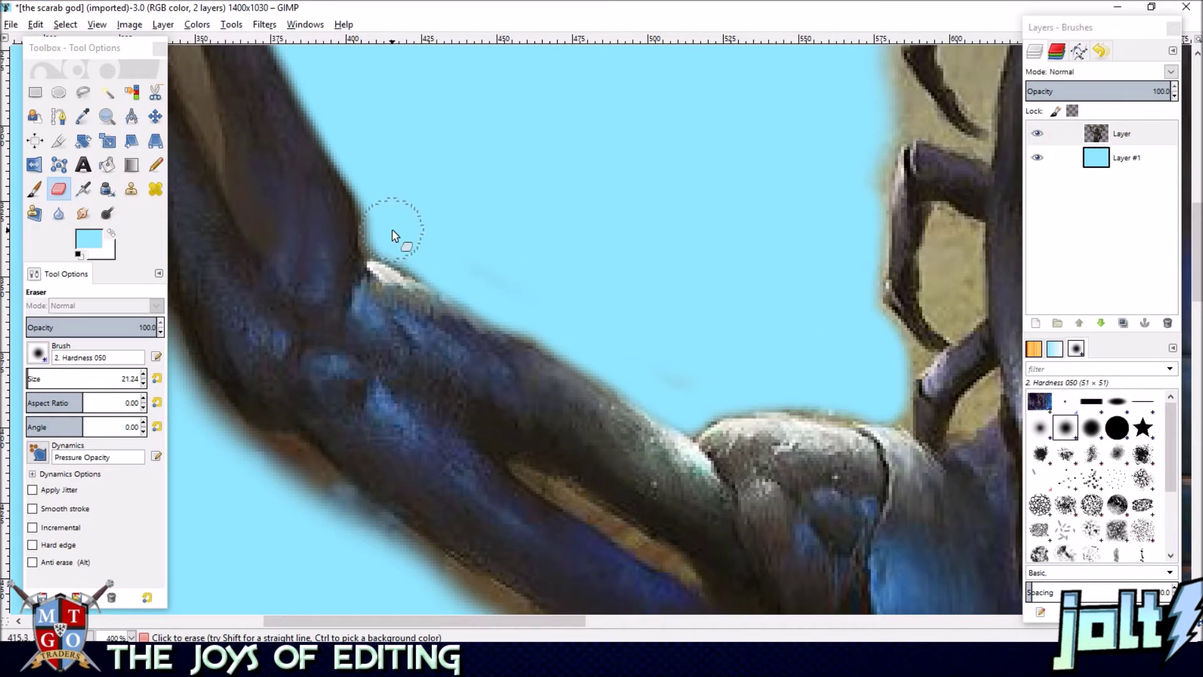
- Erase the enclosed background inside the uppermost head leg on the sword-arm side and the fringe around the legs' outer edges
{"action": "left_click_drag", "start_coordinate": [602, 160], "coordinate": [253, 314]}
{"action": "mouse_move", "coordinate": [619, 217]}
{"action": "left_mouse_down"}
{"action": "mouse_move", "coordinate": [624, 184]}
{"action": "mouse_move", "coordinate": [623, 226]}
{"action": "left_mouse_up"}
{"action": "left_click_drag", "start_coordinate": [527, 275], "coordinate": [552, 273]}
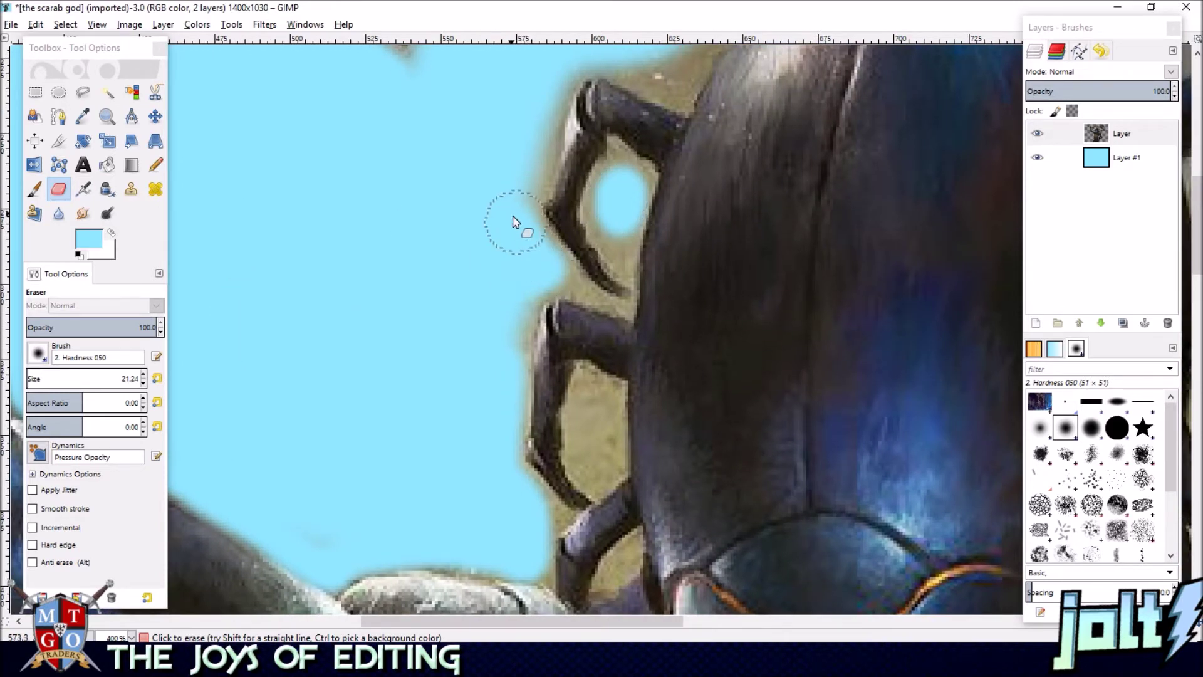
{"action": "scroll", "coordinate": [513, 222], "scroll_direction": "up", "scroll_amount": 3}
{"action": "scroll", "coordinate": [508, 126], "scroll_direction": "right", "scroll_amount": 1}
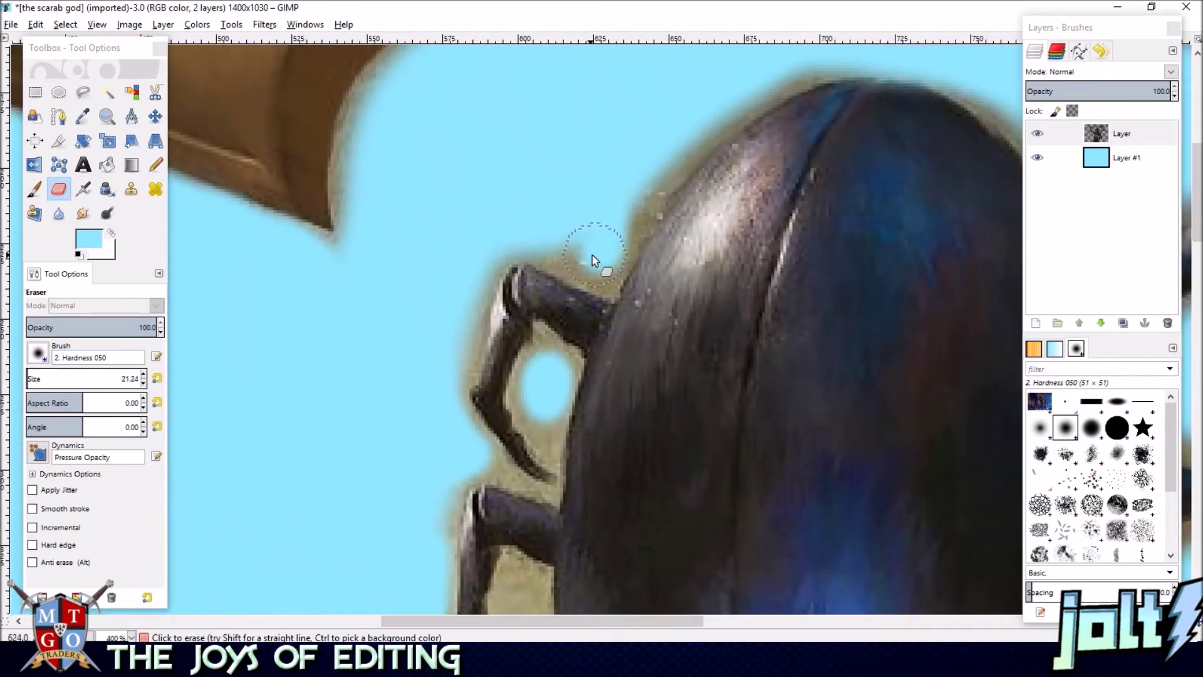
{"action": "mouse_move", "coordinate": [595, 261]}
{"action": "left_mouse_down"}
{"action": "mouse_move", "coordinate": [529, 250]}
{"action": "mouse_move", "coordinate": [480, 274]}
{"action": "left_mouse_up"}
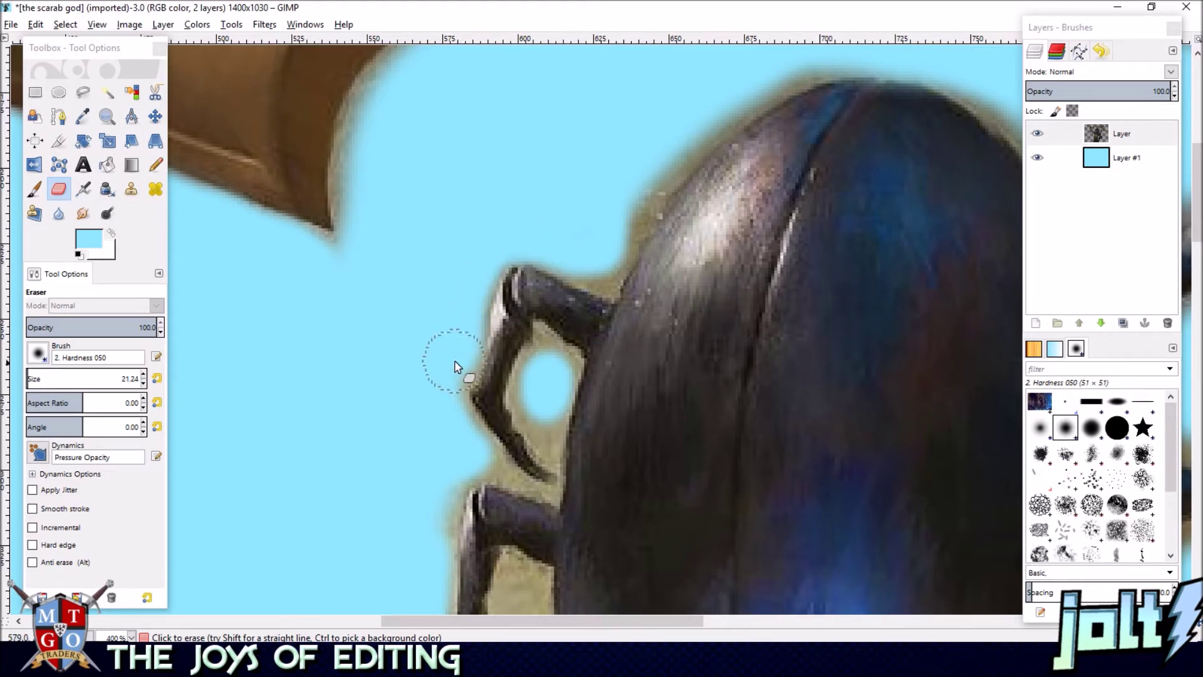
- Erase the fringe along the head's edge above the sword-arm-side legs and the enclosed background inside the second leg
{"action": "left_click_drag", "start_coordinate": [651, 137], "coordinate": [527, 225]}
{"action": "mouse_move", "coordinate": [756, 134]}
{"action": "left_mouse_down"}
{"action": "mouse_move", "coordinate": [687, 149]}
{"action": "mouse_move", "coordinate": [597, 197]}
{"action": "mouse_move", "coordinate": [479, 359]}
{"action": "mouse_move", "coordinate": [396, 327]}
{"action": "left_mouse_up"}
{"action": "scroll", "coordinate": [473, 344], "scroll_direction": "down", "scroll_amount": 5}
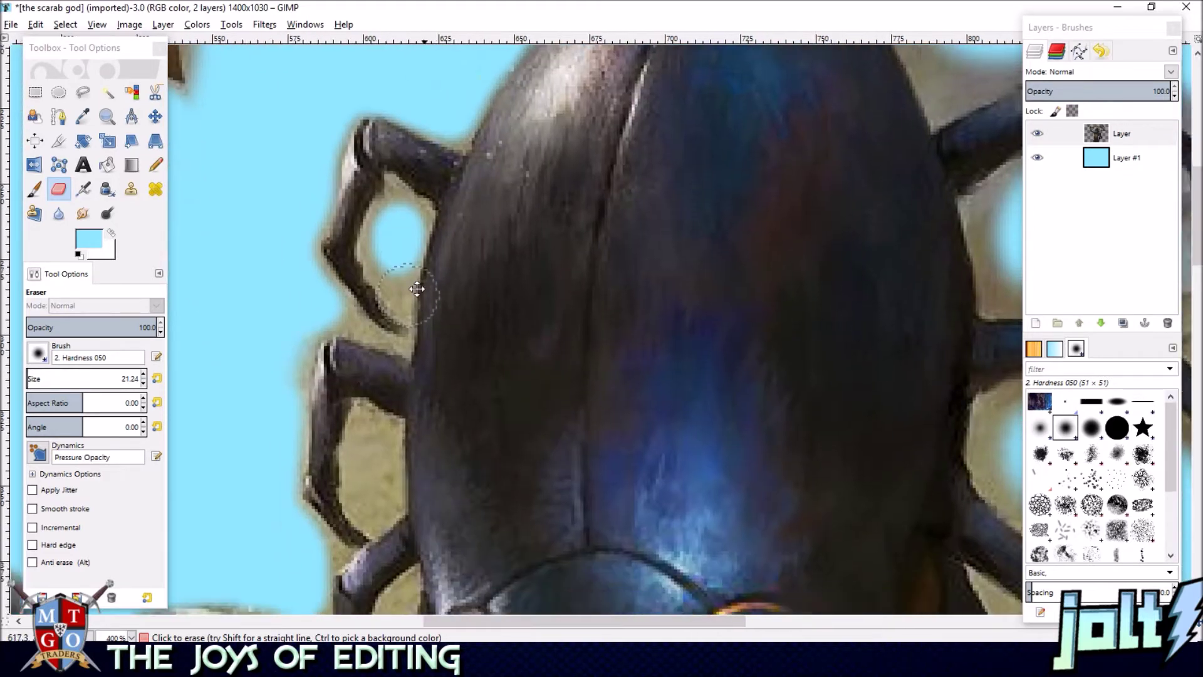
{"action": "left_click_drag", "start_coordinate": [446, 281], "coordinate": [448, 341]}
{"action": "mouse_move", "coordinate": [443, 290]}
{"action": "left_mouse_down"}
{"action": "mouse_move", "coordinate": [465, 231]}
{"action": "mouse_move", "coordinate": [243, 201]}
{"action": "mouse_move", "coordinate": [390, 323]}
{"action": "mouse_move", "coordinate": [441, 389]}
{"action": "left_mouse_up"}
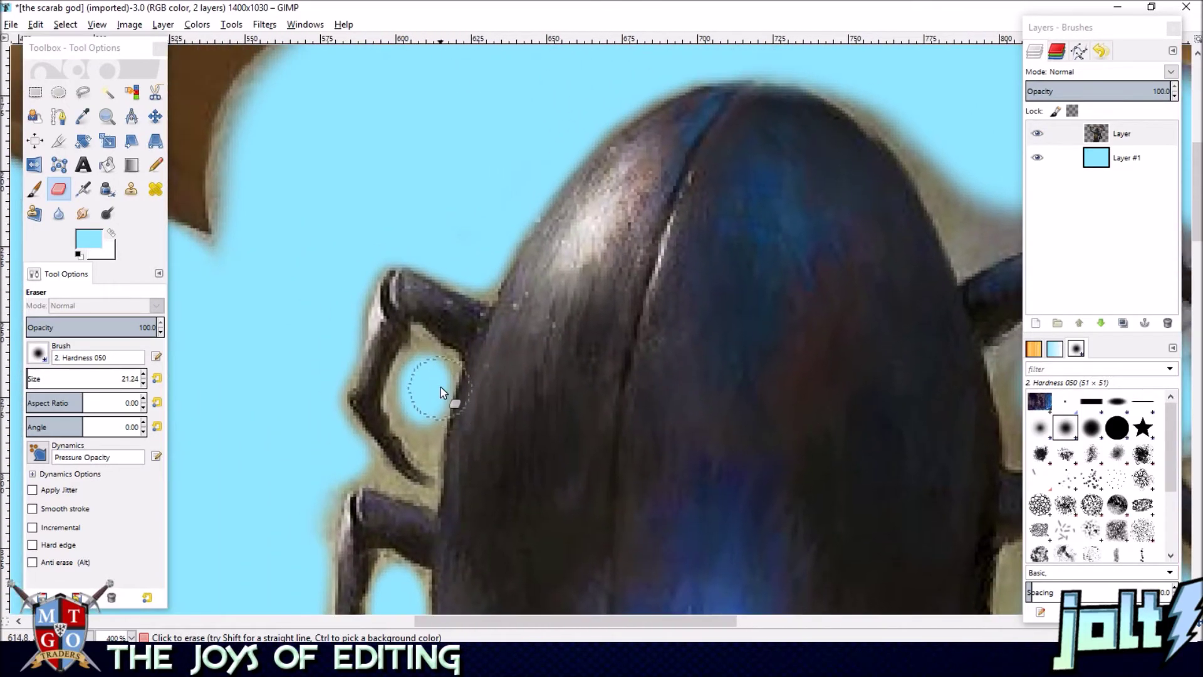
- Erase the fringe along the head's staff-side edge and along the top of the uppermost leg there
{"action": "scroll", "coordinate": [442, 394], "scroll_direction": "up", "scroll_amount": 5}
{"action": "scroll", "coordinate": [349, 269], "scroll_direction": "up", "scroll_amount": 5}
{"action": "scroll", "coordinate": [520, 257], "scroll_direction": "left", "scroll_amount": 5}
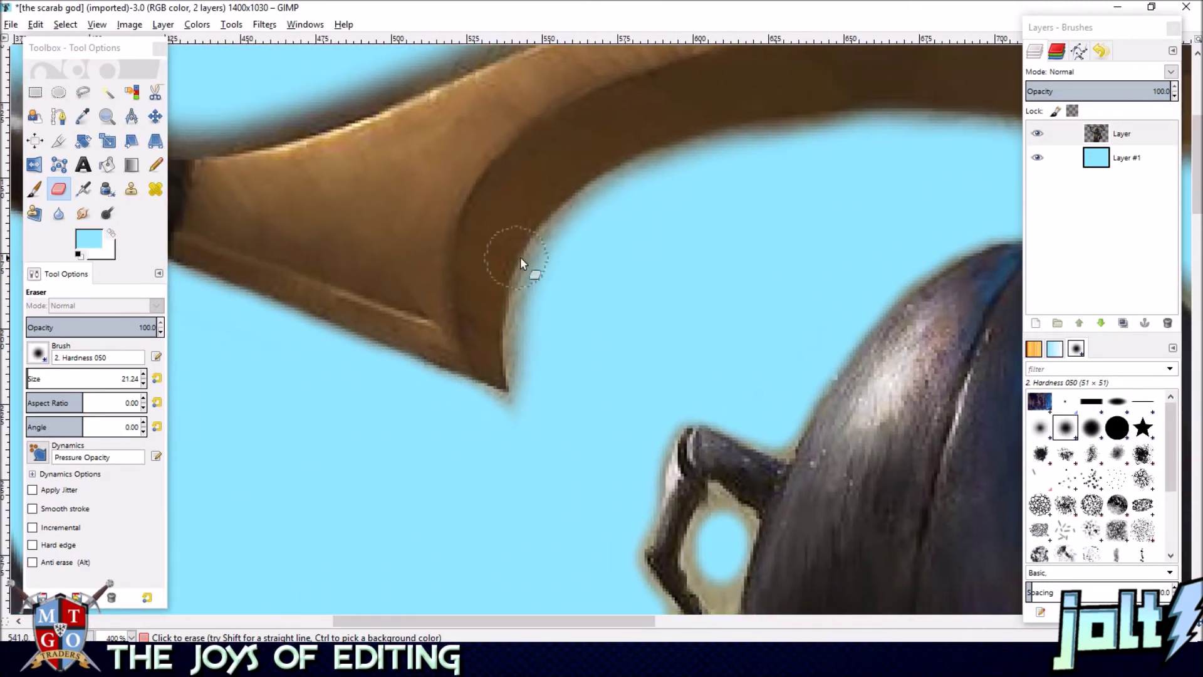
{"action": "scroll", "coordinate": [520, 257], "scroll_direction": "left", "scroll_amount": 5}
{"action": "scroll", "coordinate": [694, 317], "scroll_direction": "right", "scroll_amount": 5}
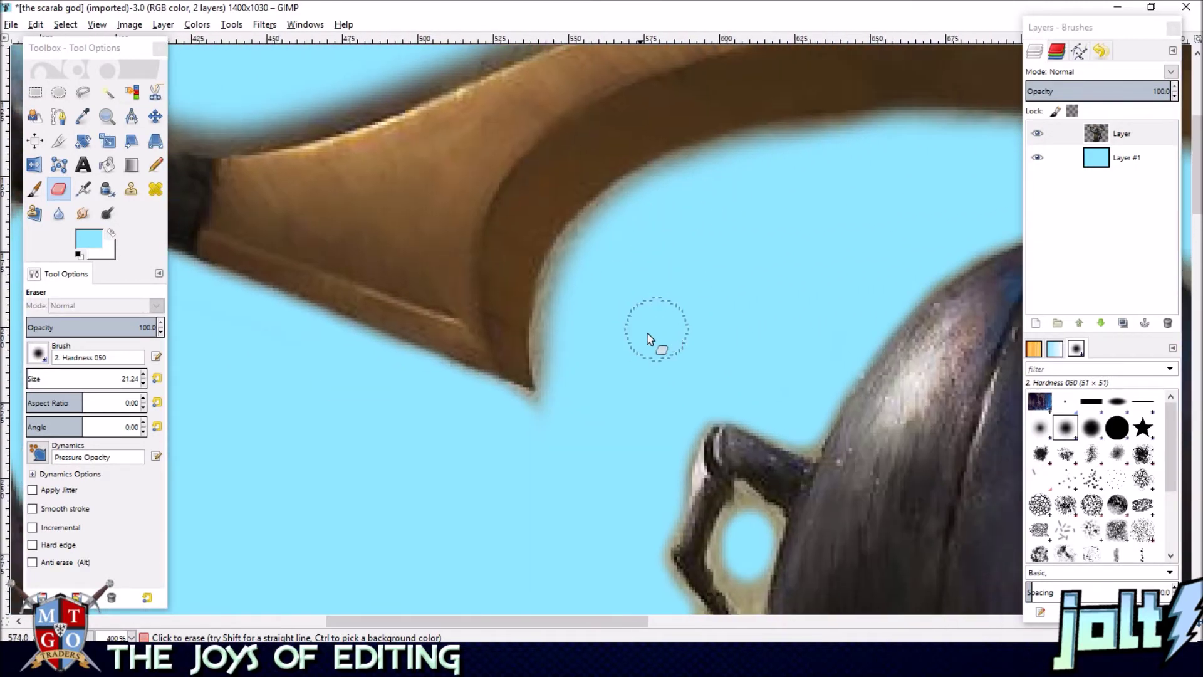
{"action": "scroll", "coordinate": [823, 304], "scroll_direction": "right", "scroll_amount": 5}
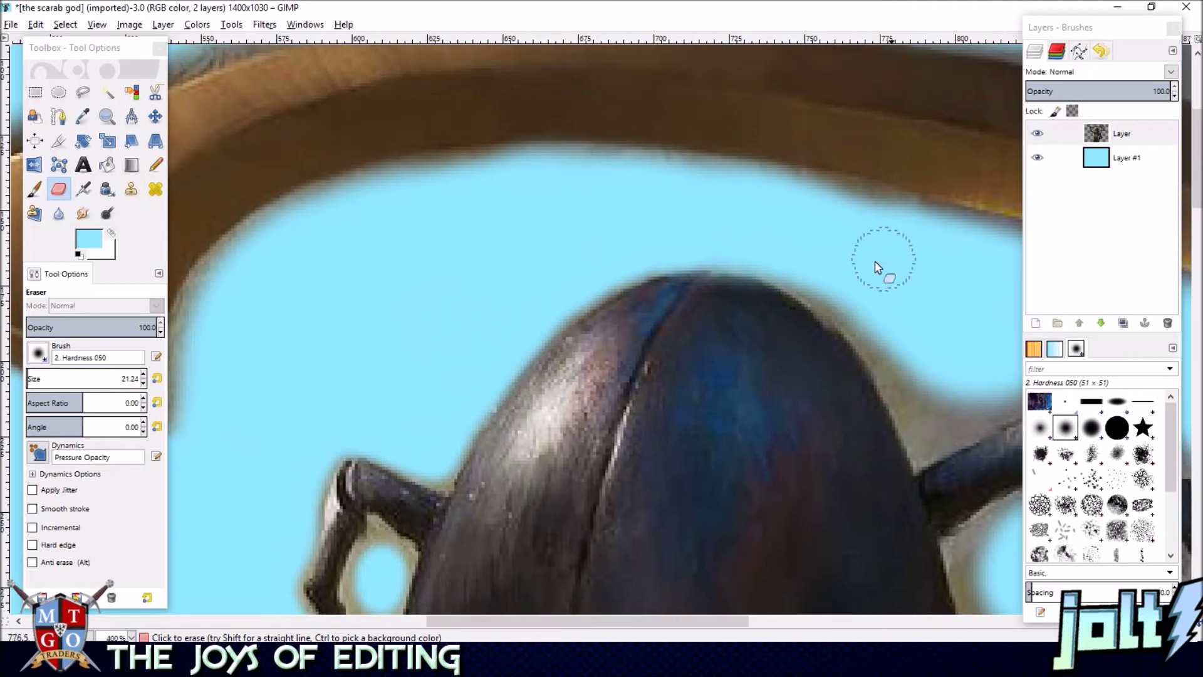
{"action": "left_click_drag", "start_coordinate": [528, 165], "coordinate": [606, 221]}
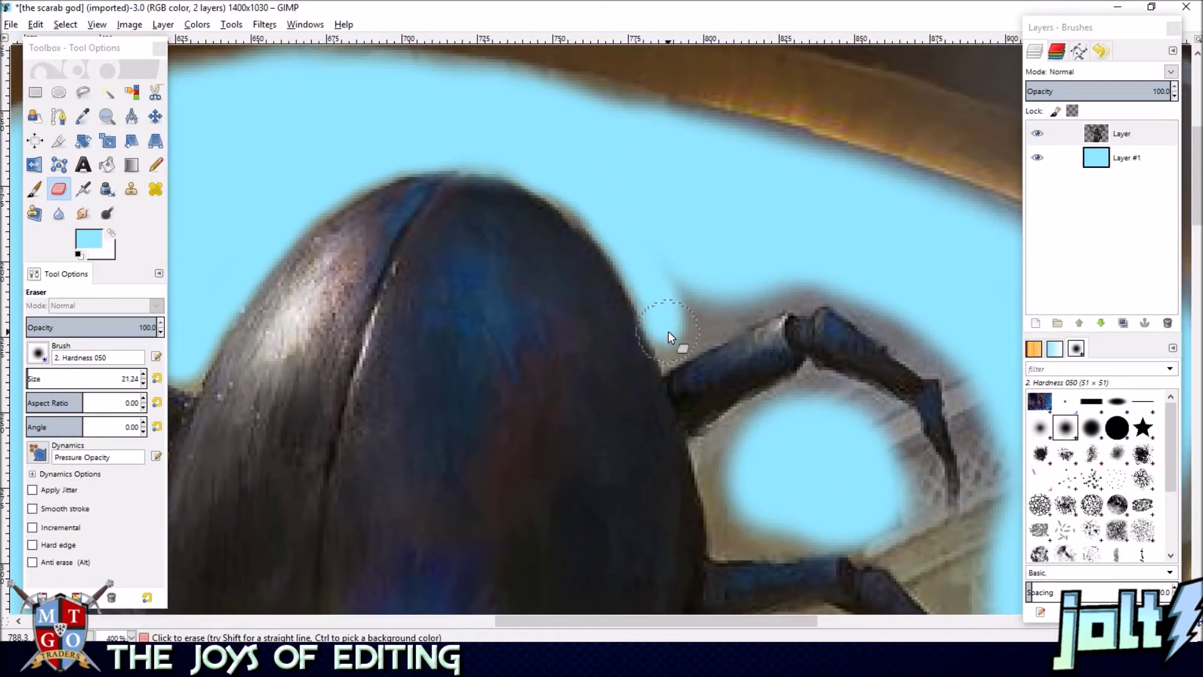
{"action": "mouse_move", "coordinate": [683, 338]}
{"action": "left_mouse_down"}
{"action": "mouse_move", "coordinate": [836, 277]}
{"action": "mouse_move", "coordinate": [704, 280]}
{"action": "mouse_move", "coordinate": [717, 276]}
{"action": "left_mouse_up"}
{"action": "mouse_move", "coordinate": [791, 285]}
{"action": "left_mouse_down"}
{"action": "mouse_move", "coordinate": [843, 281]}
{"action": "mouse_move", "coordinate": [887, 317]}
{"action": "mouse_move", "coordinate": [727, 201]}
{"action": "mouse_move", "coordinate": [777, 268]}
{"action": "left_mouse_up"}
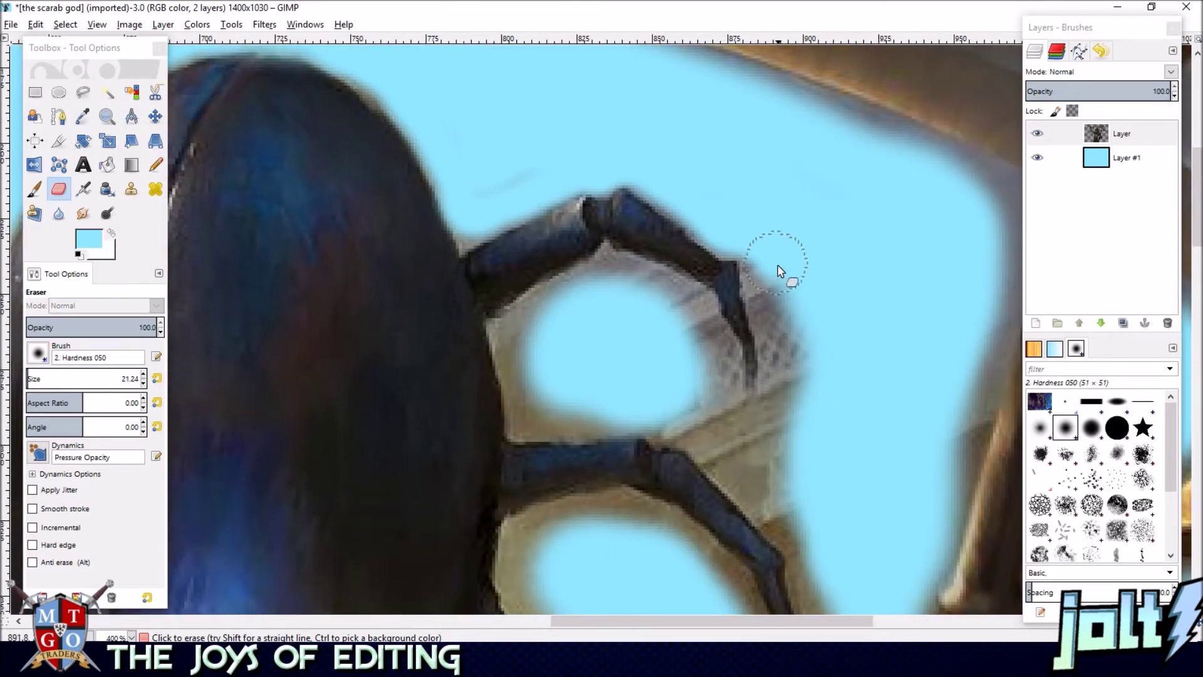
- Try to erase the fringe along the outer side of the uppermost staff-side leg's tip
{"action": "mouse_move", "coordinate": [792, 329]}
{"action": "left_mouse_down"}
{"action": "mouse_move", "coordinate": [793, 422]}
{"action": "mouse_move", "coordinate": [792, 349]}
{"action": "mouse_move", "coordinate": [776, 312]}
{"action": "left_mouse_up"}
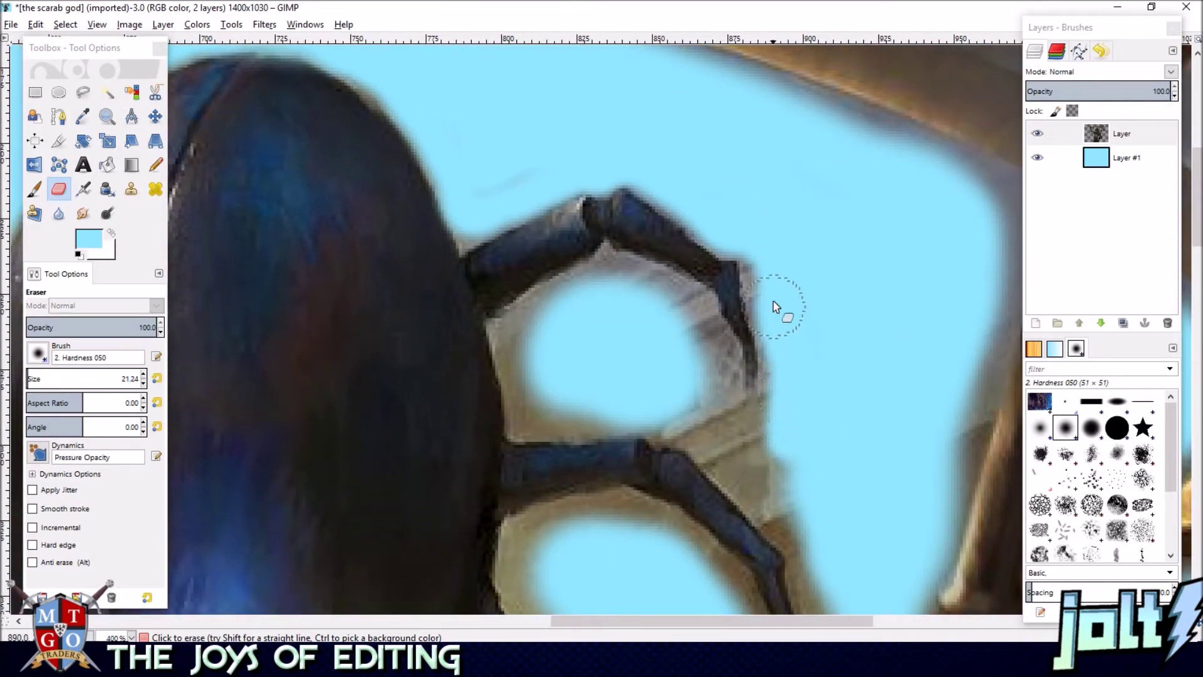
{"action": "mouse_move", "coordinate": [787, 411]}
{"action": "left_mouse_down"}
{"action": "mouse_move", "coordinate": [763, 426]}
{"action": "mouse_move", "coordinate": [724, 410]}
{"action": "mouse_move", "coordinate": [712, 351]}
{"action": "mouse_move", "coordinate": [683, 303]}
{"action": "mouse_move", "coordinate": [614, 274]}
{"action": "mouse_move", "coordinate": [519, 348]}
{"action": "mouse_move", "coordinate": [536, 416]}
{"action": "mouse_move", "coordinate": [653, 410]}
{"action": "mouse_move", "coordinate": [790, 503]}
{"action": "mouse_move", "coordinate": [783, 446]}
{"action": "left_mouse_up"}
{"action": "key", "text": "ctrl+z"}
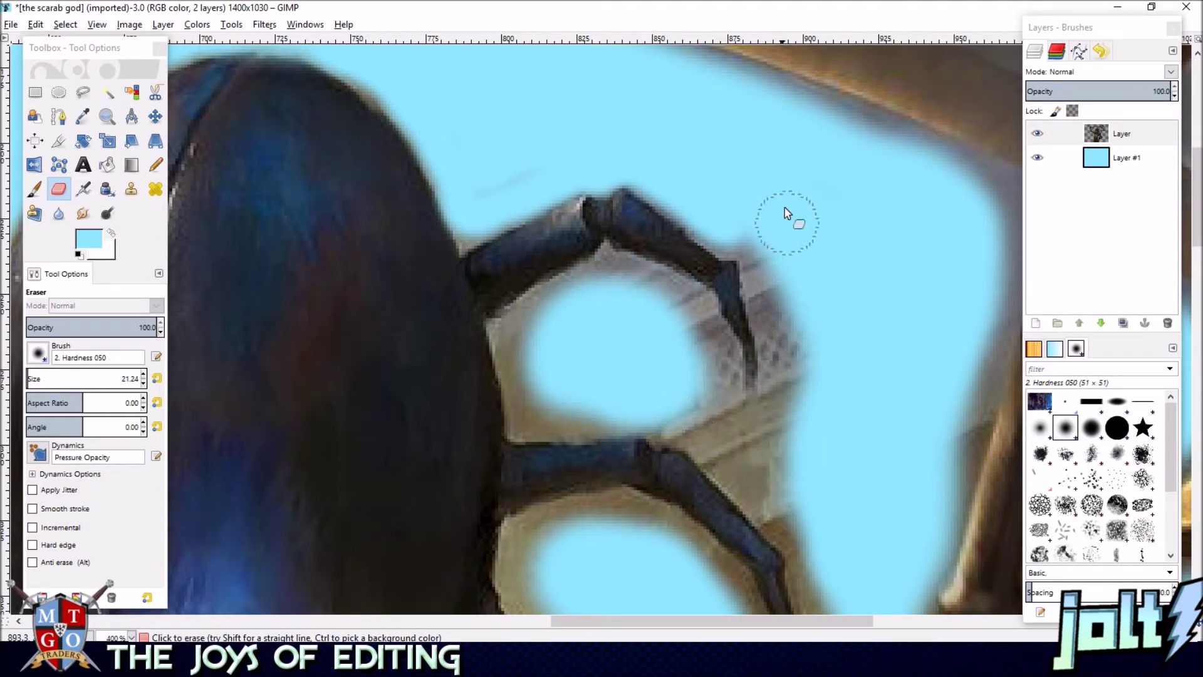
- Erase the background around the uppermost staff-side leg's tip and in the gap between it and the middle leg
{"action": "left_click_drag", "start_coordinate": [736, 237], "coordinate": [776, 283]}
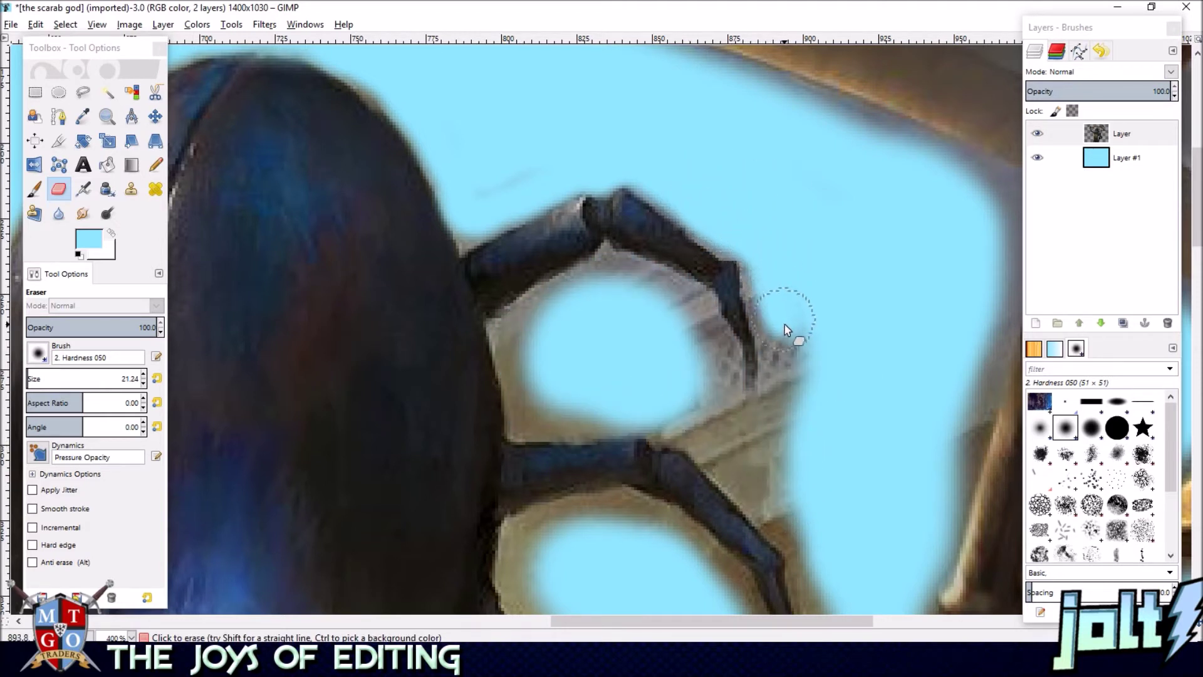
{"action": "left_click_drag", "start_coordinate": [784, 325], "coordinate": [794, 396]}
{"action": "mouse_move", "coordinate": [782, 308]}
{"action": "left_mouse_down"}
{"action": "mouse_move", "coordinate": [771, 298]}
{"action": "mouse_move", "coordinate": [795, 423]}
{"action": "mouse_move", "coordinate": [779, 462]}
{"action": "mouse_move", "coordinate": [721, 408]}
{"action": "mouse_move", "coordinate": [715, 370]}
{"action": "mouse_move", "coordinate": [674, 306]}
{"action": "mouse_move", "coordinate": [626, 288]}
{"action": "mouse_move", "coordinate": [572, 303]}
{"action": "mouse_move", "coordinate": [522, 358]}
{"action": "mouse_move", "coordinate": [528, 419]}
{"action": "mouse_move", "coordinate": [581, 421]}
{"action": "left_mouse_up"}
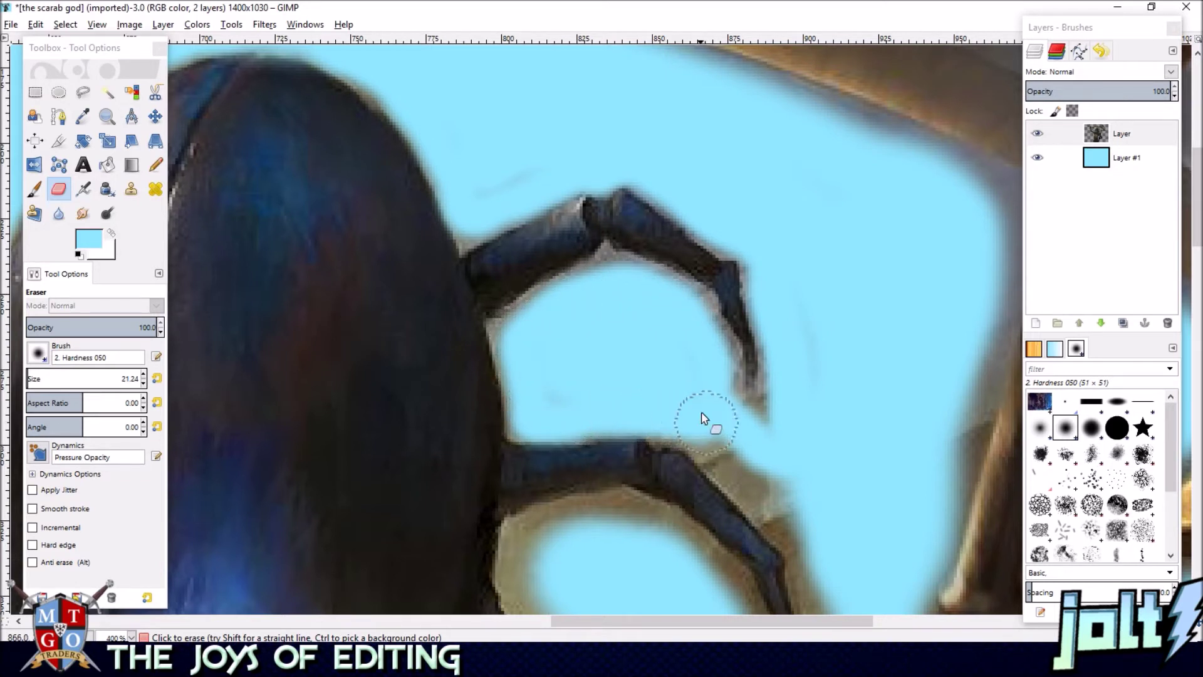
{"action": "mouse_move", "coordinate": [705, 388]}
{"action": "left_mouse_down"}
{"action": "mouse_move", "coordinate": [742, 421]}
{"action": "mouse_move", "coordinate": [787, 401]}
{"action": "left_mouse_up"}
{"action": "mouse_move", "coordinate": [712, 318]}
{"action": "left_mouse_down"}
{"action": "mouse_move", "coordinate": [706, 333]}
{"action": "mouse_move", "coordinate": [610, 282]}
{"action": "mouse_move", "coordinate": [527, 329]}
{"action": "left_mouse_up"}
- Erase the background around the middle staff-side leg and inside its arc down to the lowest leg
{"action": "left_click_drag", "start_coordinate": [707, 389], "coordinate": [583, 285]}
{"action": "left_click_drag", "start_coordinate": [563, 329], "coordinate": [586, 335]}
{"action": "mouse_move", "coordinate": [636, 376]}
{"action": "left_mouse_down"}
{"action": "mouse_move", "coordinate": [675, 416]}
{"action": "mouse_move", "coordinate": [596, 343]}
{"action": "mouse_move", "coordinate": [700, 452]}
{"action": "left_mouse_up"}
{"action": "mouse_move", "coordinate": [710, 428]}
{"action": "left_mouse_down"}
{"action": "mouse_move", "coordinate": [714, 275]}
{"action": "mouse_move", "coordinate": [688, 304]}
{"action": "mouse_move", "coordinate": [717, 443]}
{"action": "mouse_move", "coordinate": [698, 509]}
{"action": "mouse_move", "coordinate": [659, 487]}
{"action": "mouse_move", "coordinate": [610, 347]}
{"action": "mouse_move", "coordinate": [580, 301]}
{"action": "mouse_move", "coordinate": [537, 271]}
{"action": "mouse_move", "coordinate": [497, 261]}
{"action": "mouse_move", "coordinate": [416, 280]}
{"action": "mouse_move", "coordinate": [403, 327]}
{"action": "mouse_move", "coordinate": [460, 401]}
{"action": "left_mouse_up"}
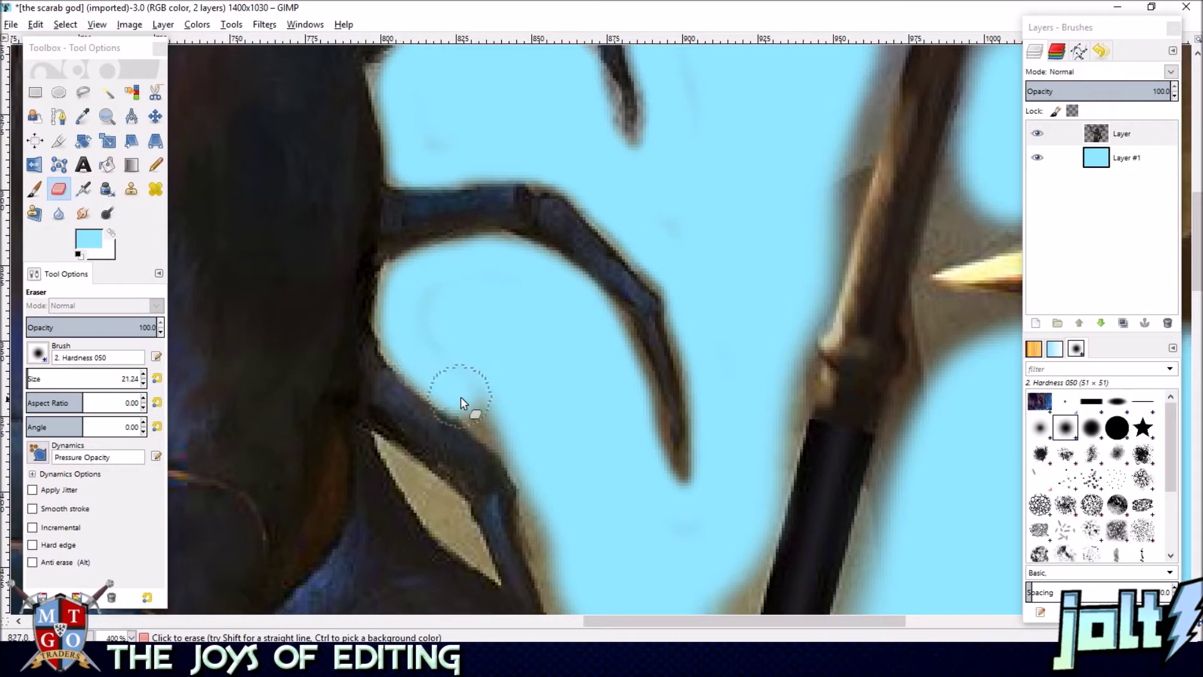
- Erase the fringe along the lowest staff-side leg's outer edge and down the shoulder toward the staff
{"action": "scroll", "coordinate": [544, 448], "scroll_direction": "down", "scroll_amount": 5}
{"action": "mouse_move", "coordinate": [554, 309]}
{"action": "left_mouse_down"}
{"action": "mouse_move", "coordinate": [544, 354]}
{"action": "mouse_move", "coordinate": [576, 442]}
{"action": "mouse_move", "coordinate": [619, 509]}
{"action": "left_mouse_up"}
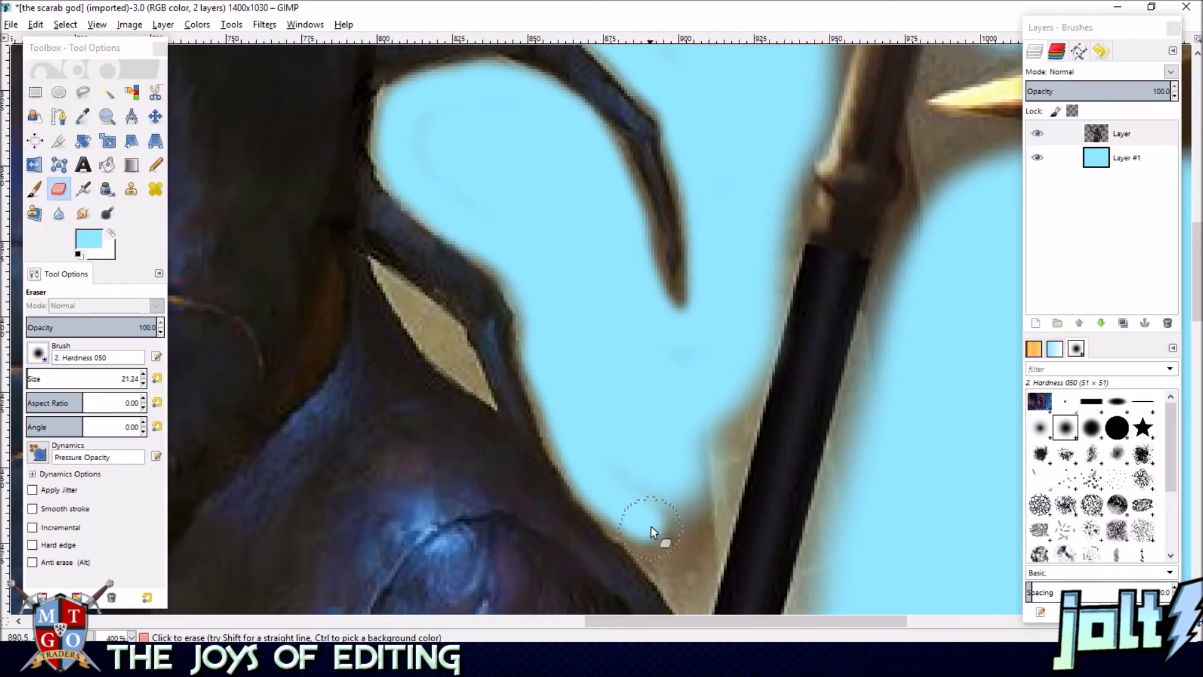
{"action": "scroll", "coordinate": [652, 532], "scroll_direction": "down", "scroll_amount": 5}
{"action": "left_click_drag", "start_coordinate": [637, 349], "coordinate": [599, 345]}
{"action": "mouse_move", "coordinate": [654, 389]}
{"action": "left_mouse_down"}
{"action": "mouse_move", "coordinate": [682, 432]}
{"action": "mouse_move", "coordinate": [667, 328]}
{"action": "mouse_move", "coordinate": [734, 203]}
{"action": "left_mouse_up"}
- Erase the fringe along the staff's head-facing edge from the blade crossing down the bronze section
{"action": "scroll", "coordinate": [721, 220], "scroll_direction": "up", "scroll_amount": 3}
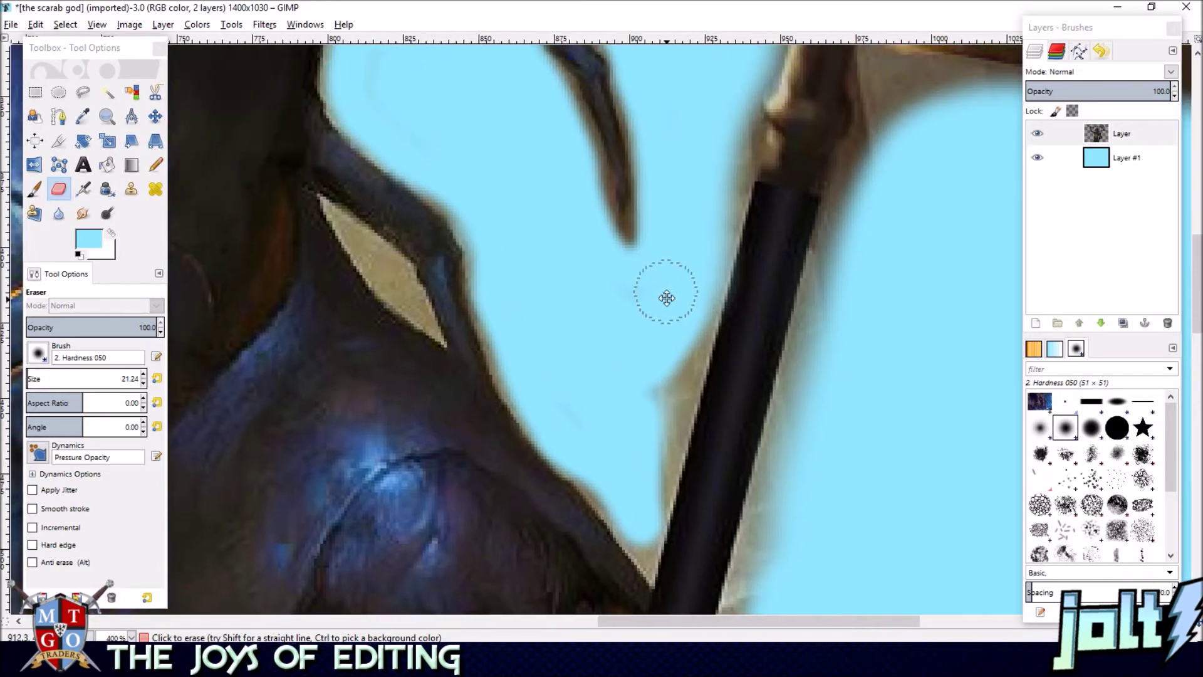
{"action": "left_click_drag", "start_coordinate": [585, 310], "coordinate": [575, 421]}
{"action": "left_click_drag", "start_coordinate": [677, 150], "coordinate": [633, 295]}
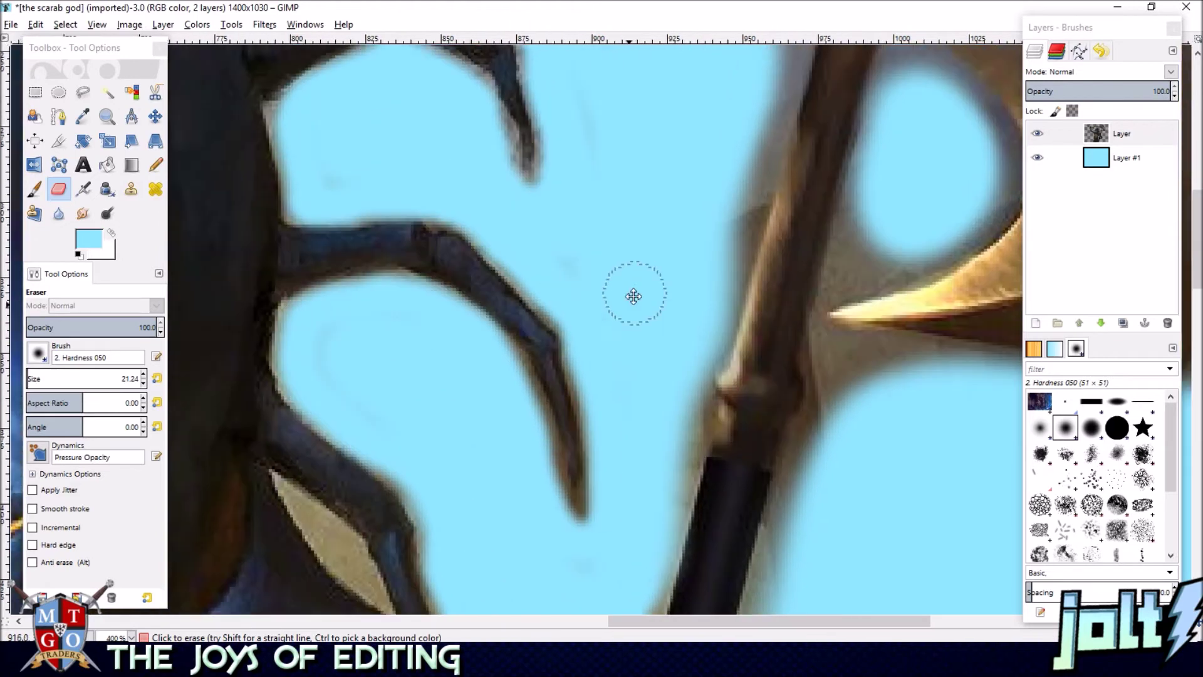
{"action": "left_click_drag", "start_coordinate": [620, 128], "coordinate": [587, 345]}
{"action": "scroll", "coordinate": [596, 343], "scroll_direction": "up", "scroll_amount": 5}
{"action": "mouse_move", "coordinate": [721, 439]}
{"action": "left_mouse_down"}
{"action": "mouse_move", "coordinate": [623, 180]}
{"action": "mouse_move", "coordinate": [615, 274]}
{"action": "left_mouse_up"}
{"action": "mouse_move", "coordinate": [683, 193]}
{"action": "left_mouse_down"}
{"action": "mouse_move", "coordinate": [711, 214]}
{"action": "mouse_move", "coordinate": [719, 268]}
{"action": "left_mouse_up"}
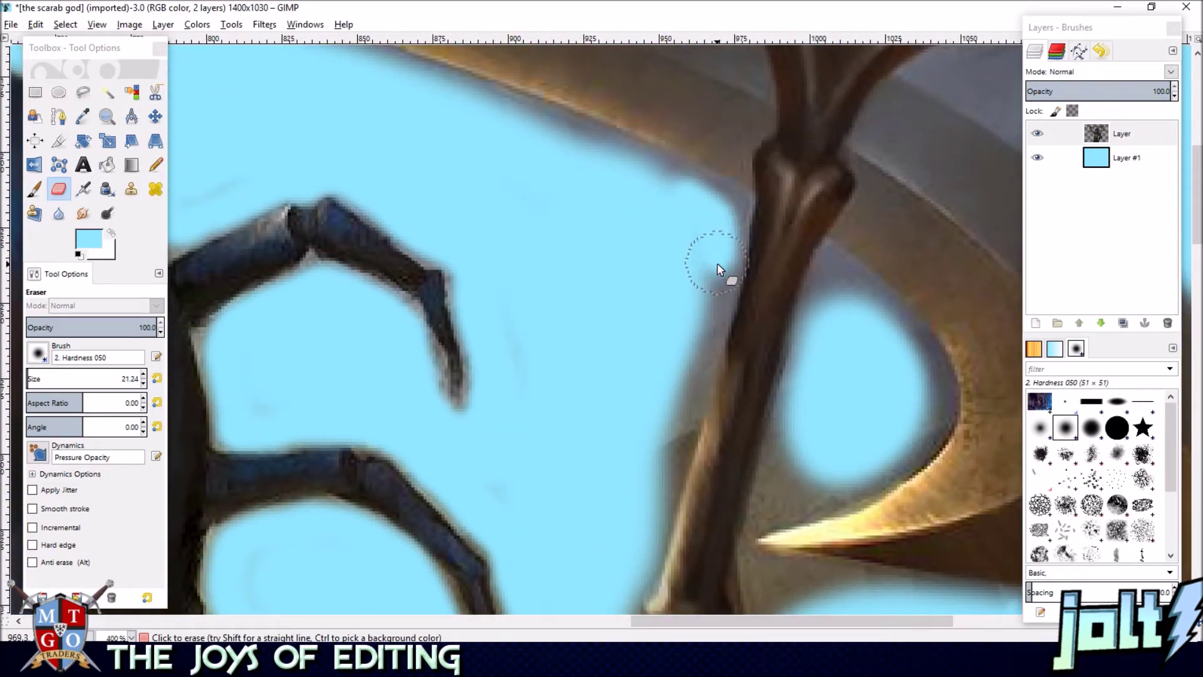
{"action": "left_click_drag", "start_coordinate": [703, 339], "coordinate": [686, 389]}
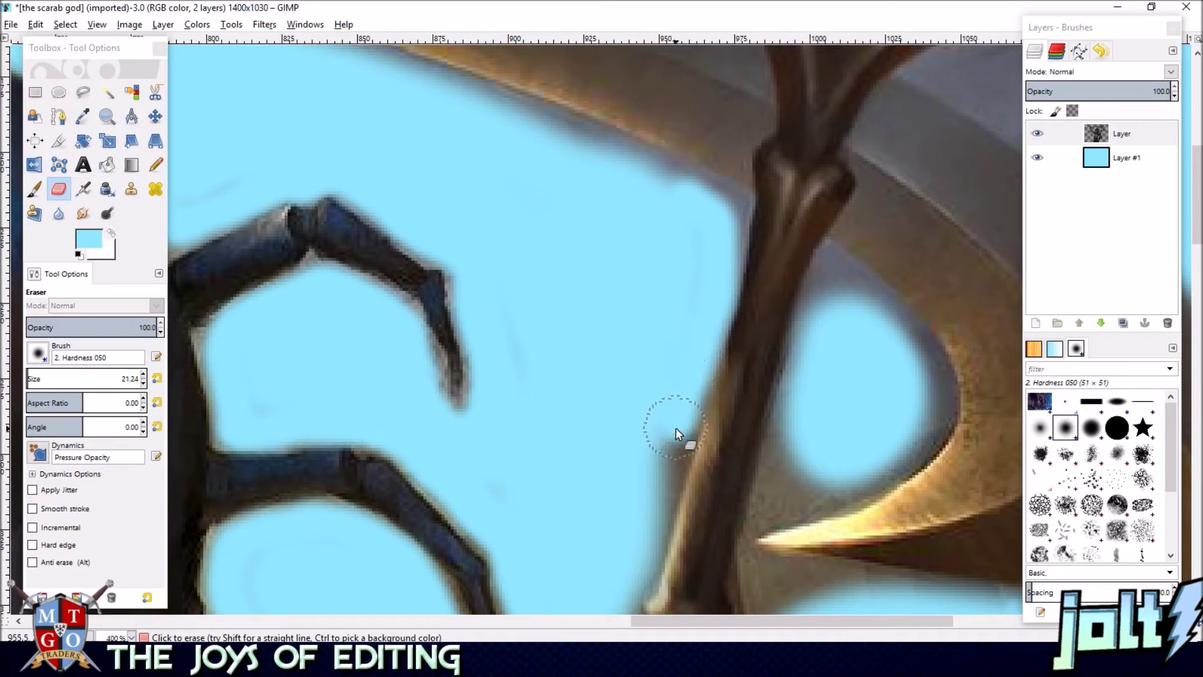
- Erase the fringe along the staff's head-facing edge around the metal collar and down the black shaft to the shoulder
{"action": "scroll", "coordinate": [665, 157], "scroll_direction": "down", "scroll_amount": 4}
{"action": "mouse_move", "coordinate": [685, 215]}
{"action": "left_mouse_down"}
{"action": "mouse_move", "coordinate": [679, 253]}
{"action": "mouse_move", "coordinate": [679, 163]}
{"action": "left_mouse_up"}
{"action": "left_click_drag", "start_coordinate": [683, 206], "coordinate": [655, 305]}
{"action": "left_click_drag", "start_coordinate": [648, 348], "coordinate": [649, 356]}
{"action": "mouse_move", "coordinate": [629, 347]}
{"action": "left_mouse_down"}
{"action": "mouse_move", "coordinate": [694, 213]}
{"action": "mouse_move", "coordinate": [663, 199]}
{"action": "left_mouse_up"}
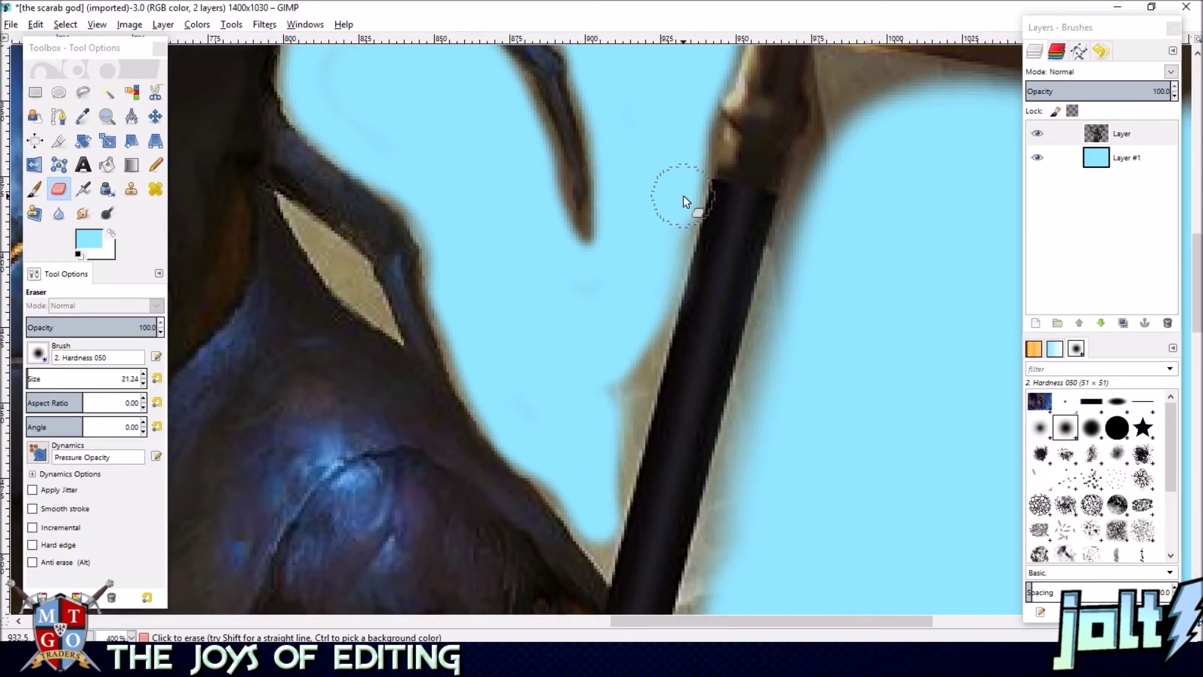
{"action": "left_click_drag", "start_coordinate": [655, 299], "coordinate": [635, 382]}
{"action": "mouse_move", "coordinate": [595, 300]}
{"action": "left_mouse_down"}
{"action": "mouse_move", "coordinate": [579, 203]}
{"action": "mouse_move", "coordinate": [620, 258]}
{"action": "mouse_move", "coordinate": [618, 301]}
{"action": "mouse_move", "coordinate": [589, 378]}
{"action": "mouse_move", "coordinate": [537, 349]}
{"action": "left_mouse_up"}
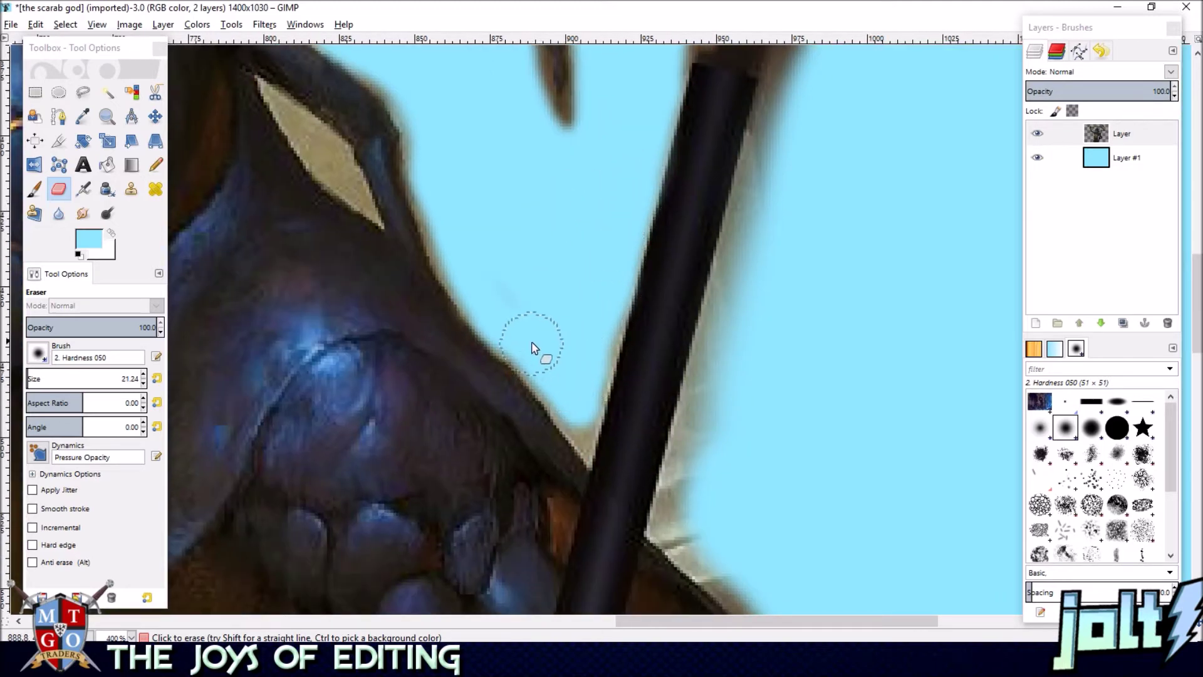
{"action": "scroll", "coordinate": [537, 350], "scroll_direction": "up", "scroll_amount": 6}
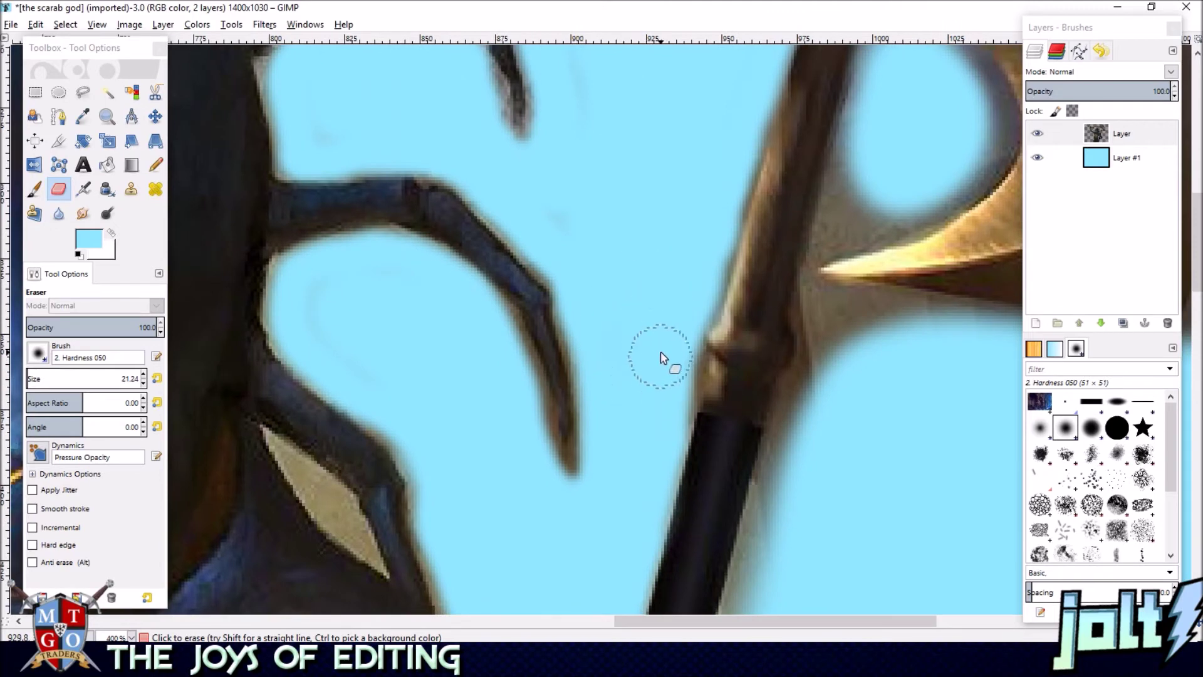
- Erase the remaining fringe along the staff's head-facing bronze edge up toward the blade crossing
{"action": "left_click_drag", "start_coordinate": [701, 303], "coordinate": [711, 271]}
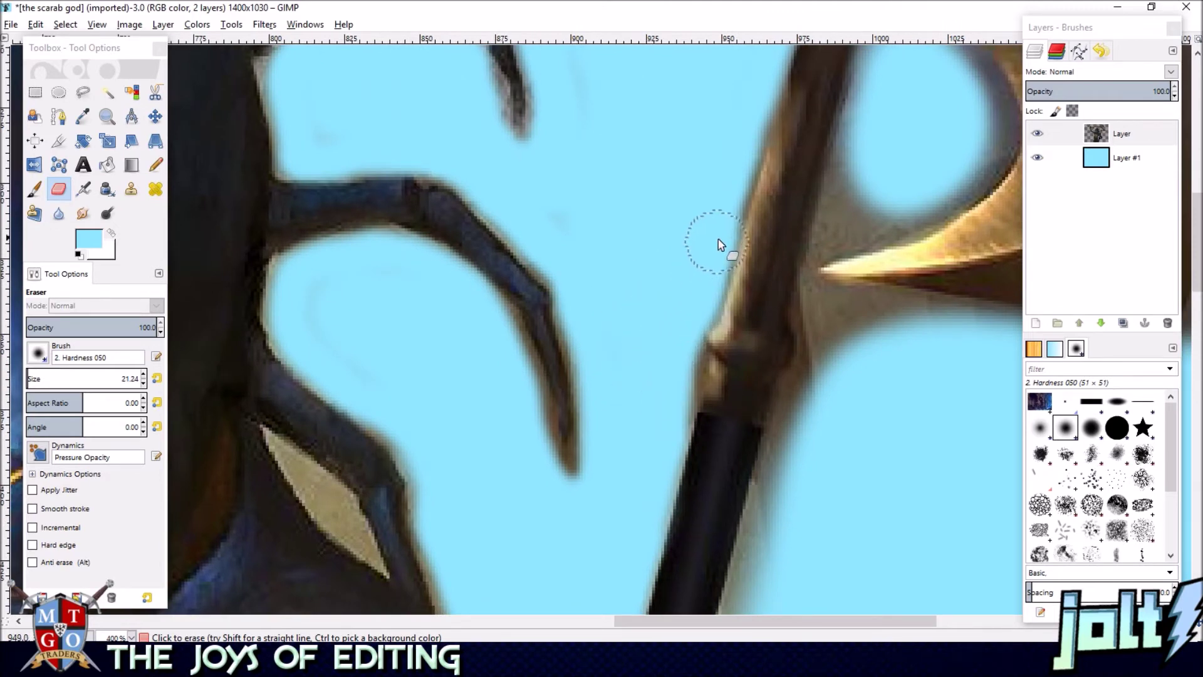
{"action": "mouse_move", "coordinate": [728, 217]}
{"action": "left_mouse_down"}
{"action": "mouse_move", "coordinate": [750, 114]}
{"action": "mouse_move", "coordinate": [645, 340]}
{"action": "left_mouse_up"}
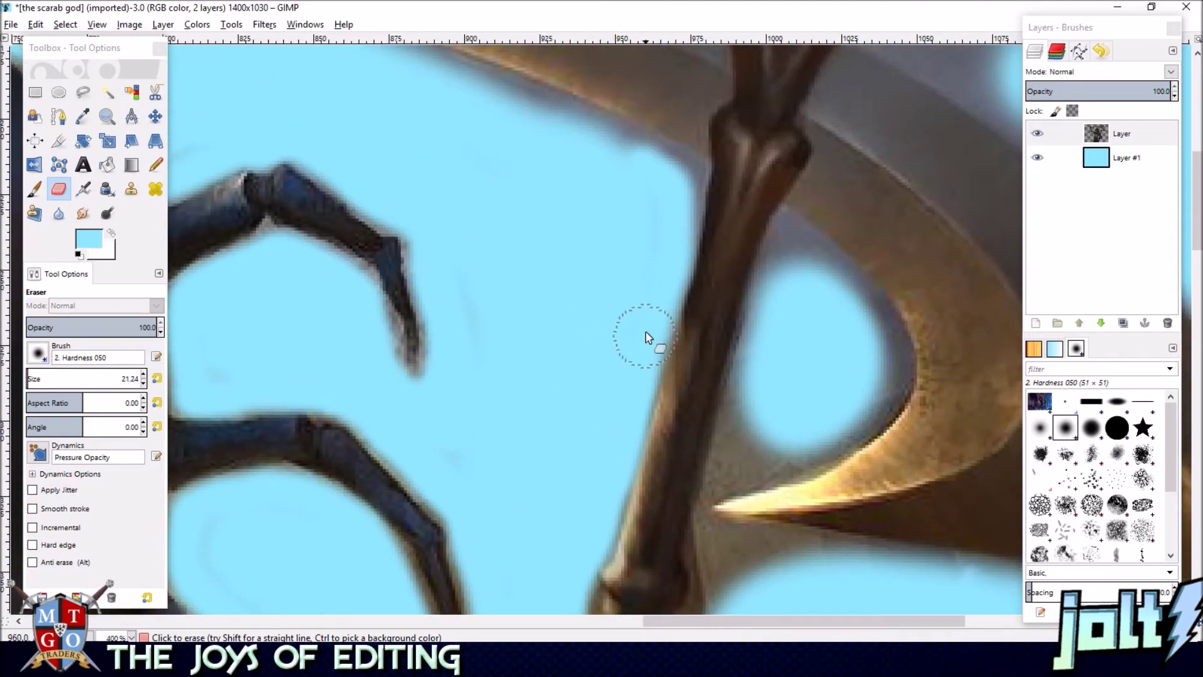
{"action": "mouse_move", "coordinate": [659, 248]}
{"action": "left_mouse_down"}
{"action": "mouse_move", "coordinate": [685, 217]}
{"action": "mouse_move", "coordinate": [685, 180]}
{"action": "mouse_move", "coordinate": [630, 167]}
{"action": "mouse_move", "coordinate": [982, 338]}
{"action": "left_mouse_up"}
- Erase the fringe along the scythe blade's inner curve from its hooked base to above the head
{"action": "scroll", "coordinate": [672, 162], "scroll_direction": "left", "scroll_amount": 10}
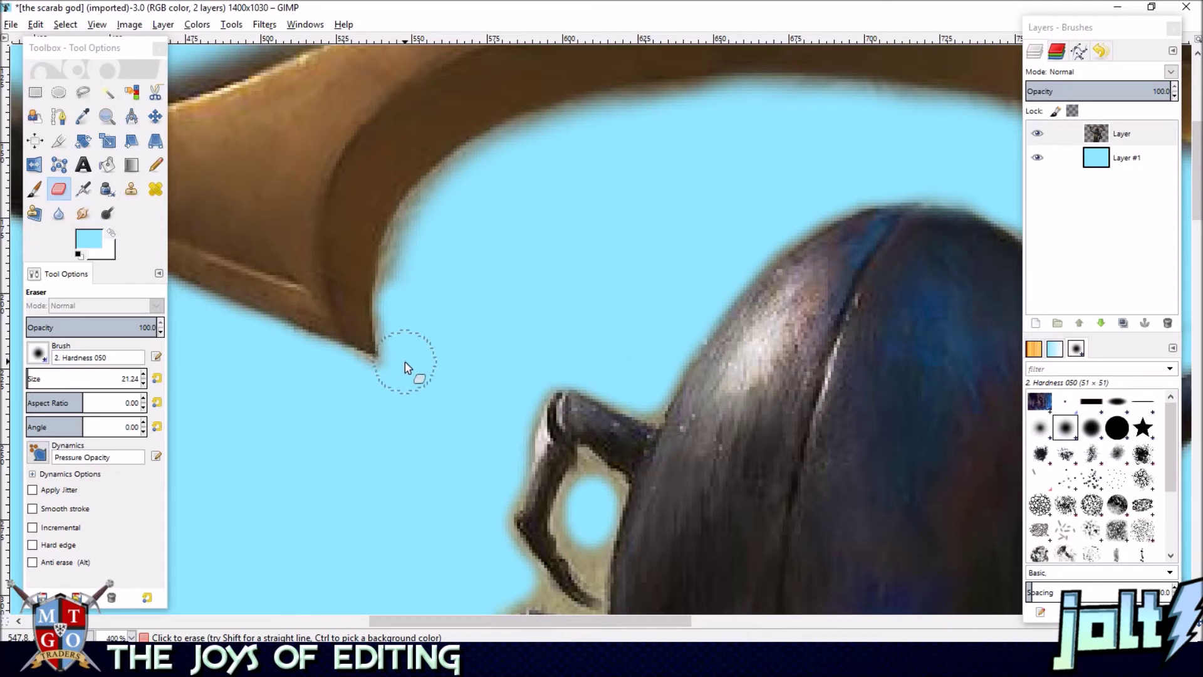
{"action": "mouse_move", "coordinate": [405, 319]}
{"action": "left_mouse_down"}
{"action": "mouse_move", "coordinate": [410, 250]}
{"action": "mouse_move", "coordinate": [456, 182]}
{"action": "mouse_move", "coordinate": [493, 158]}
{"action": "left_mouse_up"}
{"action": "scroll", "coordinate": [583, 372], "scroll_direction": "up", "scroll_amount": 5}
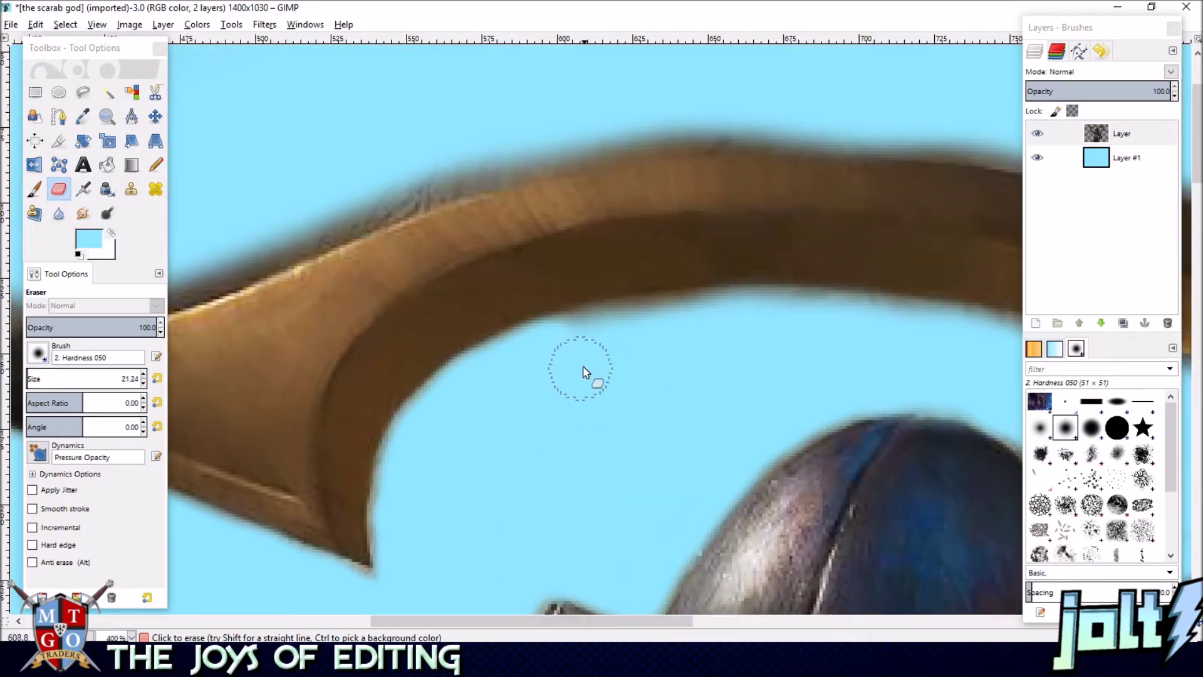
{"action": "mouse_move", "coordinate": [560, 344]}
{"action": "left_mouse_down"}
{"action": "mouse_move", "coordinate": [652, 318]}
{"action": "mouse_move", "coordinate": [910, 323]}
{"action": "mouse_move", "coordinate": [593, 257]}
{"action": "mouse_move", "coordinate": [609, 256]}
{"action": "mouse_move", "coordinate": [845, 308]}
{"action": "mouse_move", "coordinate": [912, 338]}
{"action": "left_mouse_up"}
{"action": "left_click_drag", "start_coordinate": [912, 338], "coordinate": [757, 312]}
{"action": "left_click_drag", "start_coordinate": [627, 281], "coordinate": [818, 325]}
{"action": "left_click_drag", "start_coordinate": [694, 289], "coordinate": [866, 339]}
- Erase the fringe along the blade's lower edge from above the head toward the staff
{"action": "scroll", "coordinate": [531, 224], "scroll_direction": "right", "scroll_amount": 3}
{"action": "scroll", "coordinate": [530, 224], "scroll_direction": "down", "scroll_amount": 1}
{"action": "mouse_move", "coordinate": [530, 224]}
{"action": "left_mouse_down"}
{"action": "mouse_move", "coordinate": [690, 271]}
{"action": "mouse_move", "coordinate": [858, 346]}
{"action": "left_mouse_up"}
{"action": "scroll", "coordinate": [885, 373], "scroll_direction": "down", "scroll_amount": 5}
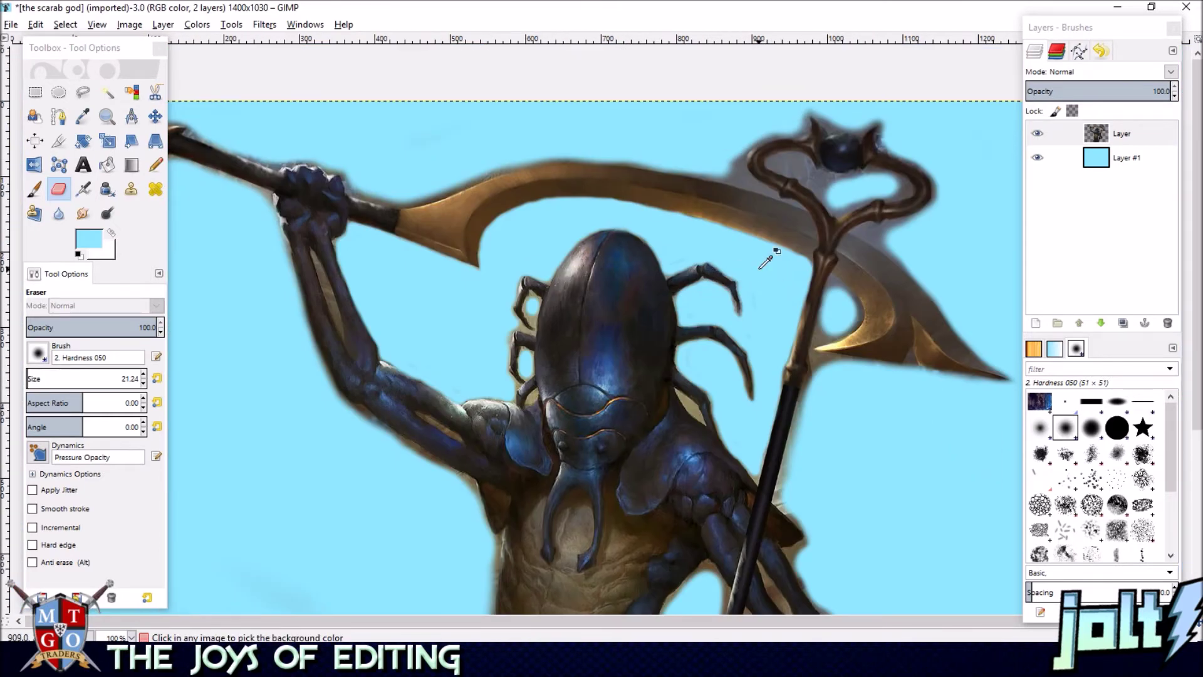
{"action": "scroll", "coordinate": [766, 255], "scroll_direction": "up", "scroll_amount": 4}
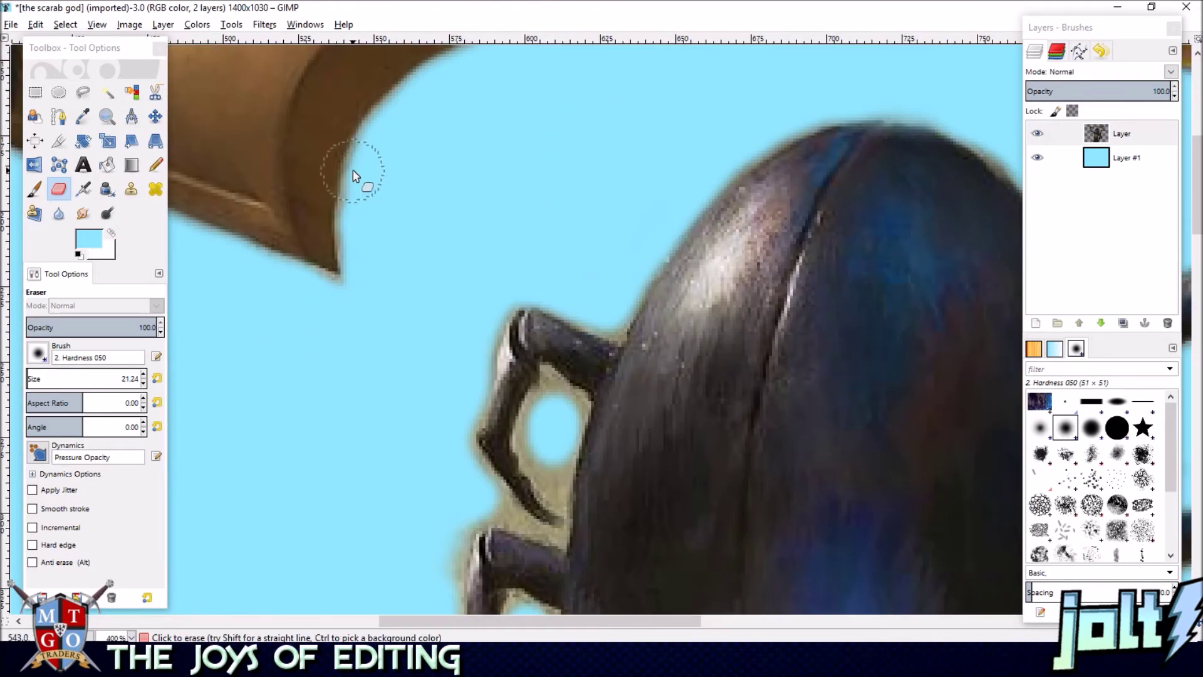
- Erase the leftover bumps along the blade's underside to smooth the edge above the head
{"action": "left_click_drag", "start_coordinate": [439, 146], "coordinate": [530, 262]}
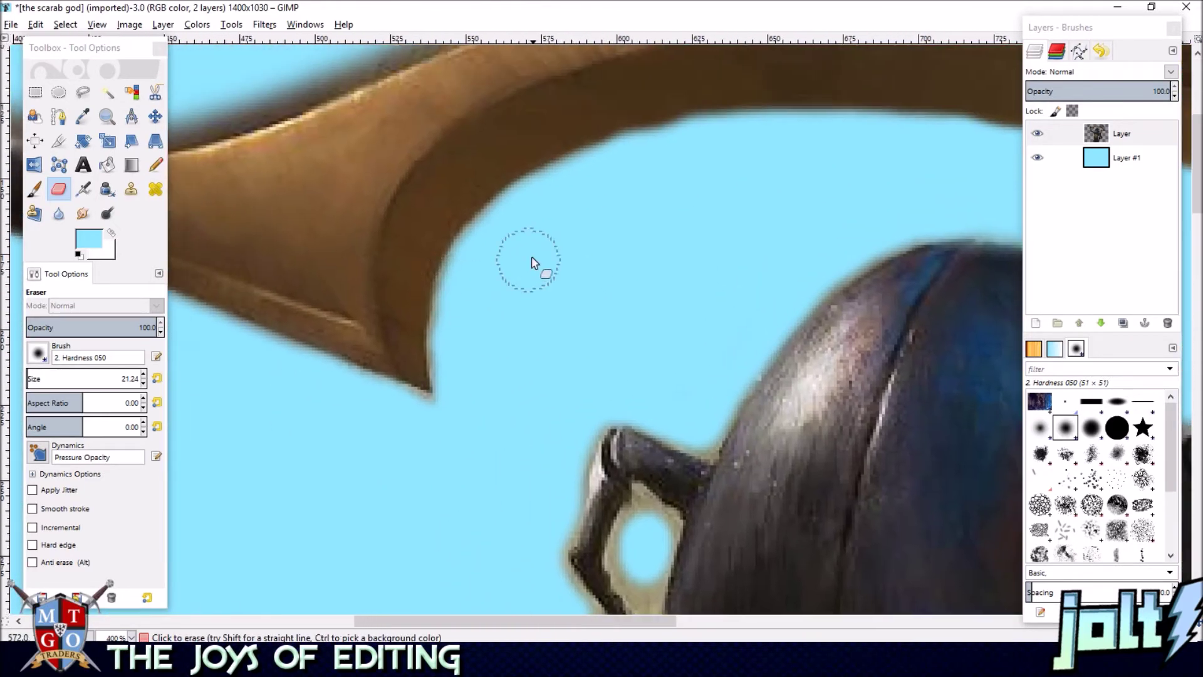
{"action": "left_click_drag", "start_coordinate": [749, 222], "coordinate": [606, 321]}
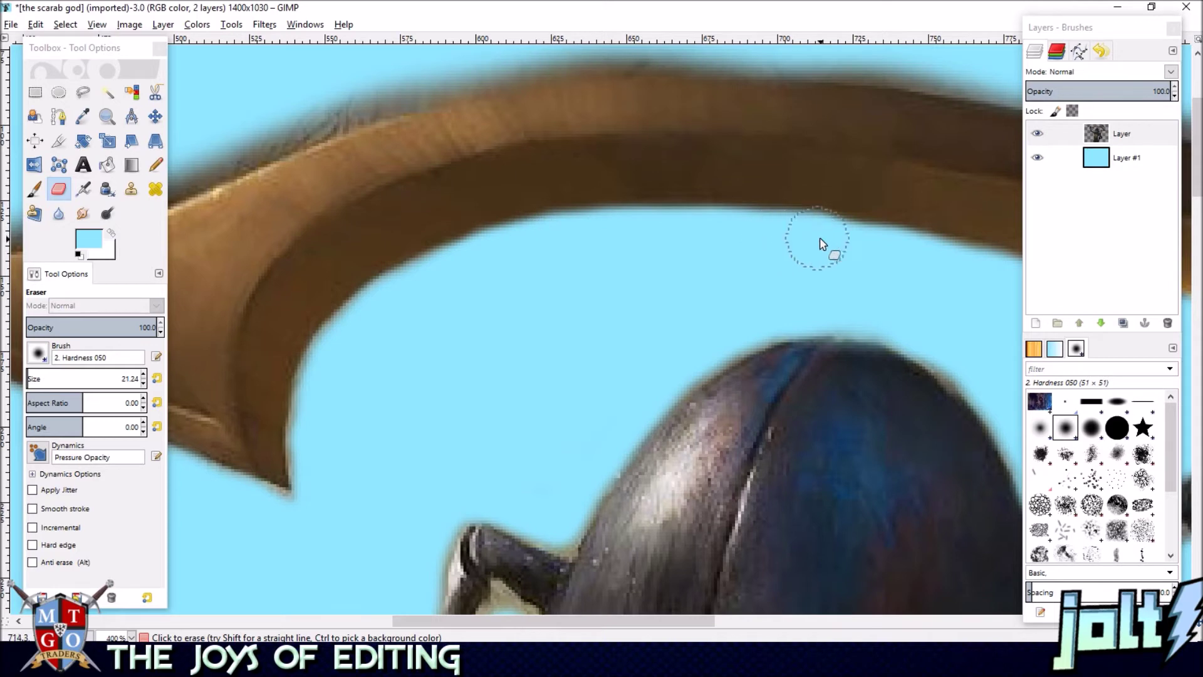
{"action": "left_click_drag", "start_coordinate": [897, 271], "coordinate": [590, 312]}
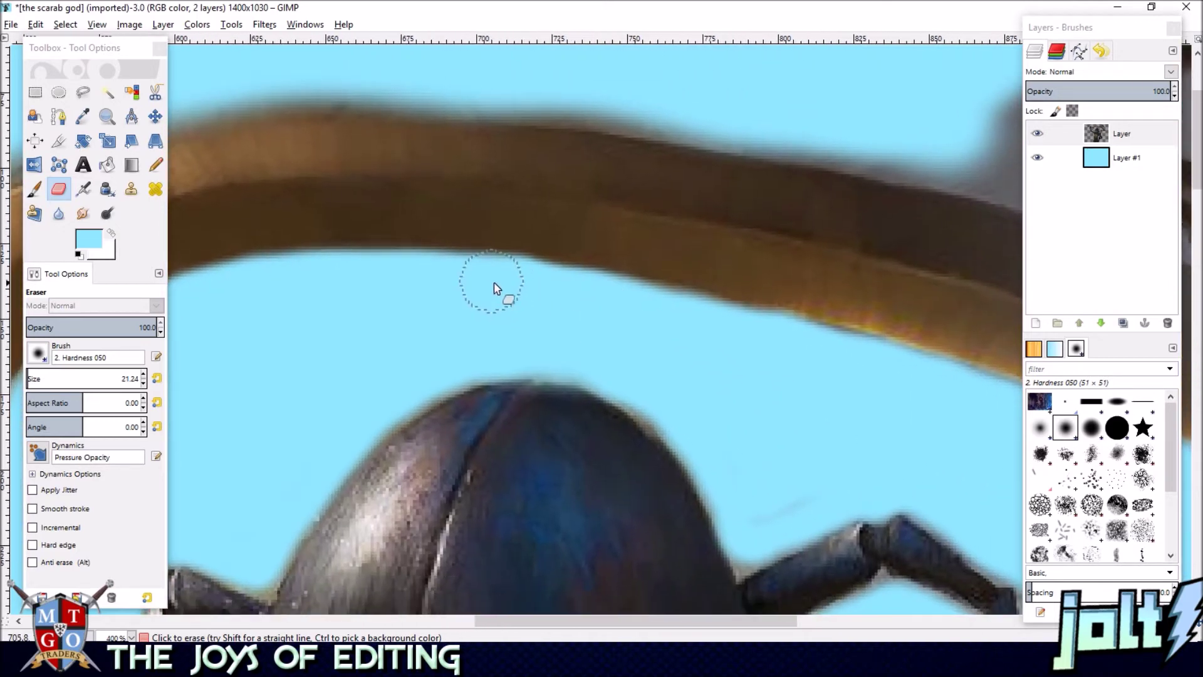
{"action": "mouse_move", "coordinate": [581, 288]}
{"action": "left_mouse_down"}
{"action": "mouse_move", "coordinate": [774, 330]}
{"action": "mouse_move", "coordinate": [857, 378]}
{"action": "mouse_move", "coordinate": [542, 205]}
{"action": "left_mouse_up"}
{"action": "scroll", "coordinate": [834, 384], "scroll_direction": "down", "scroll_amount": 3}
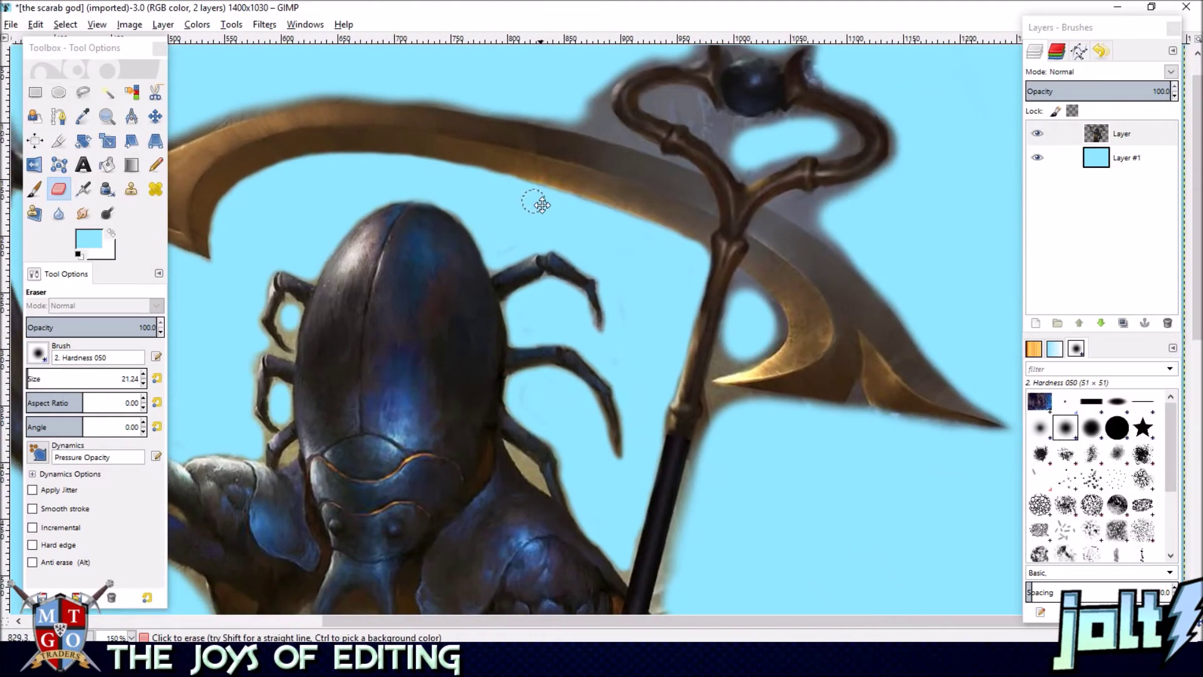
{"action": "scroll", "coordinate": [546, 216], "scroll_direction": "up", "scroll_amount": 3, "text": "ctrl"}
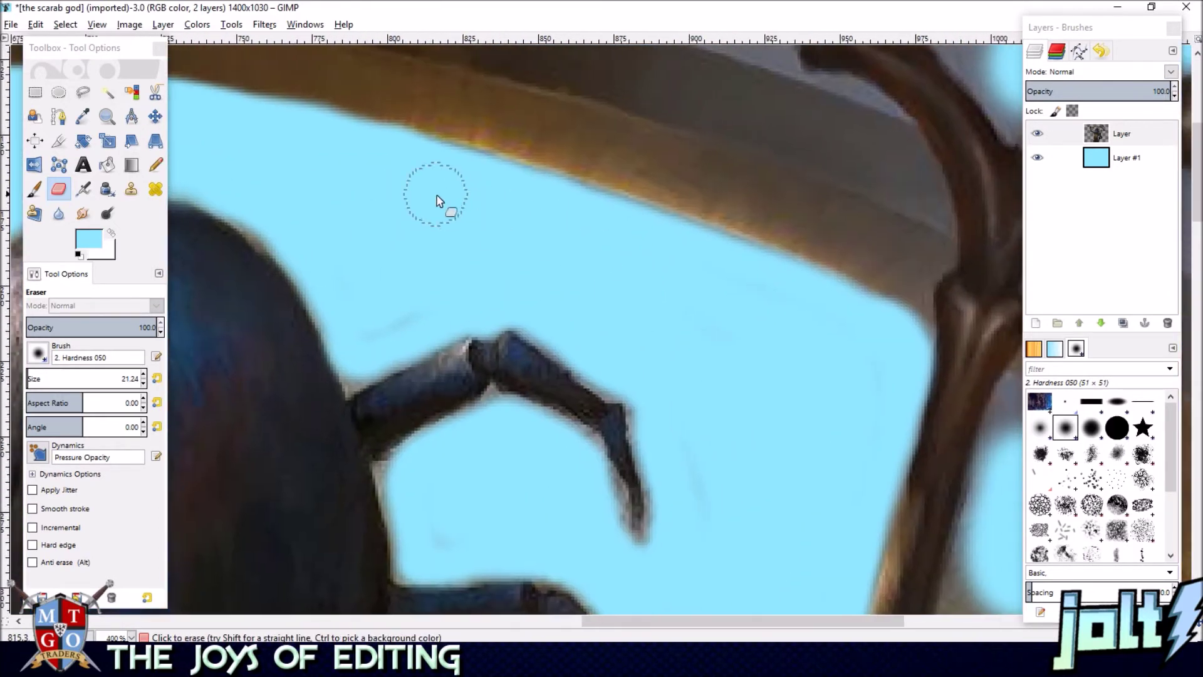
- Erase the background left in the corner where the blade's underside meets the staff
{"action": "left_click_drag", "start_coordinate": [763, 347], "coordinate": [489, 230]}
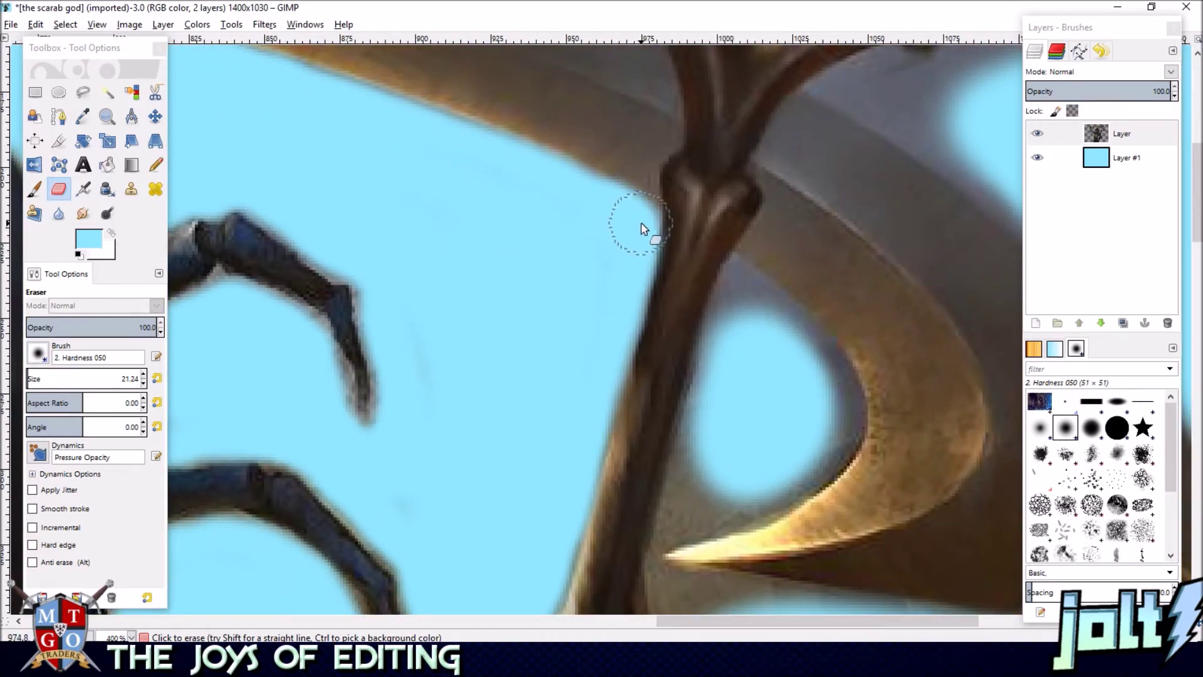
{"action": "scroll", "coordinate": [629, 244], "scroll_direction": "down", "scroll_amount": 6}
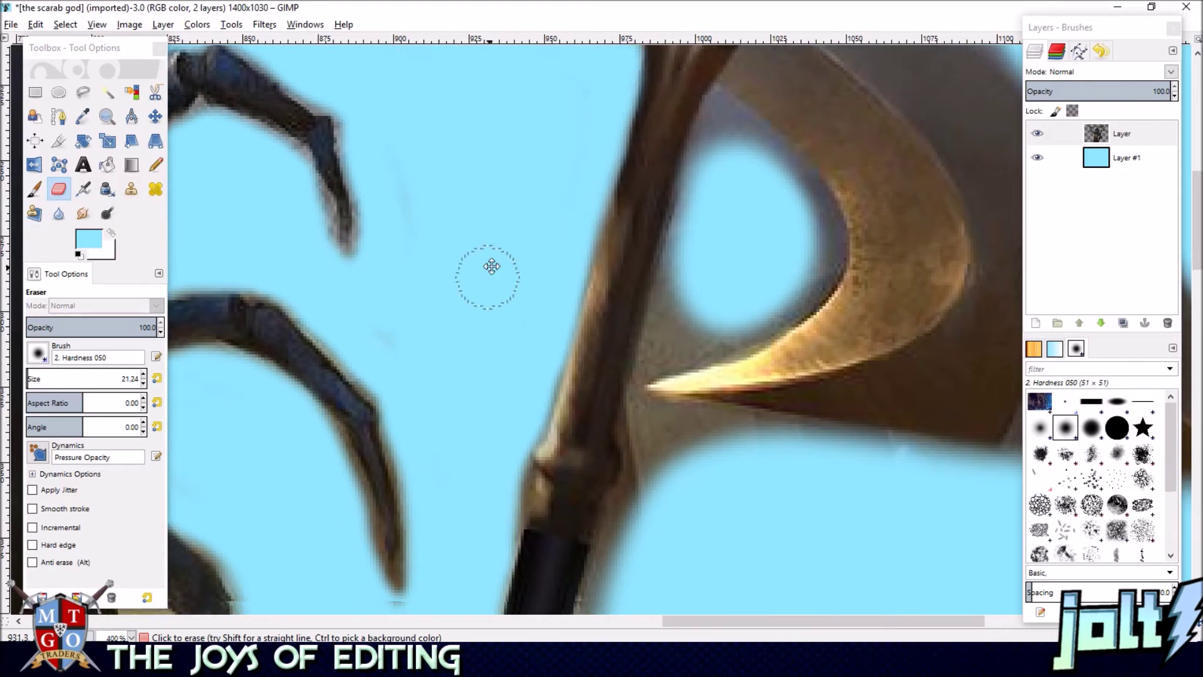
{"action": "scroll", "coordinate": [501, 215], "scroll_direction": "left", "scroll_amount": 2}
- Erase the leftover fringe along the middle staff-side leg's outer edge and in the gap below the upper leg
{"action": "mouse_move", "coordinate": [497, 239]}
{"action": "left_mouse_down"}
{"action": "mouse_move", "coordinate": [529, 272]}
{"action": "mouse_move", "coordinate": [572, 404]}
{"action": "mouse_move", "coordinate": [613, 370]}
{"action": "left_mouse_up"}
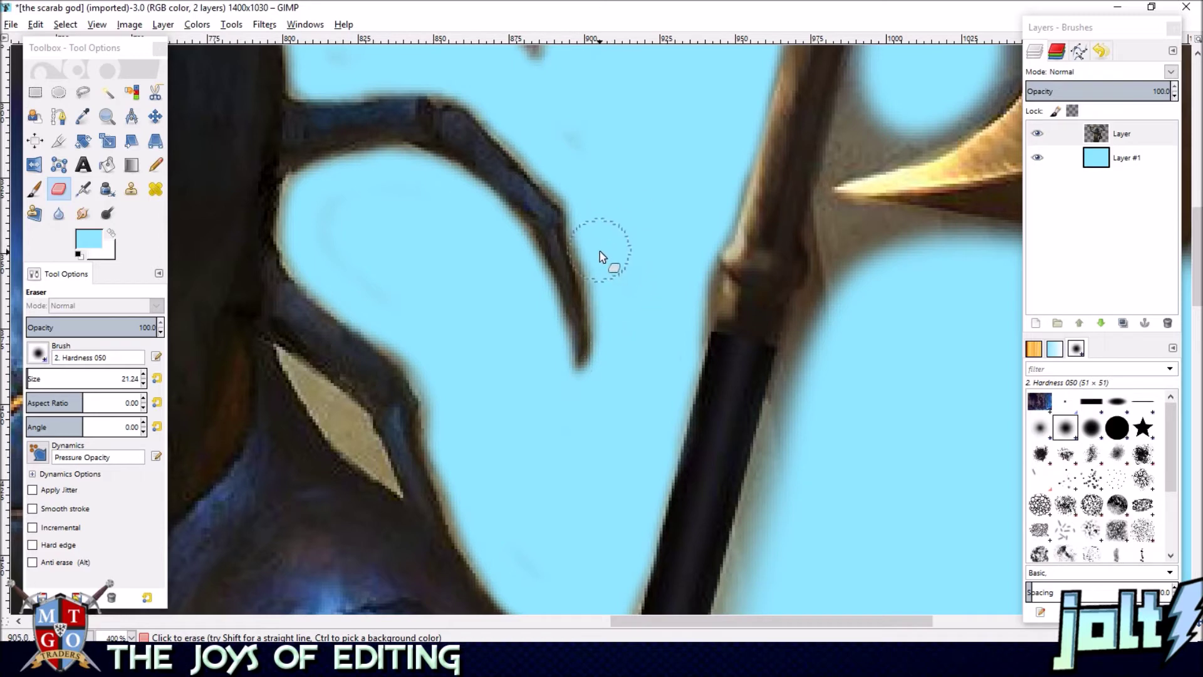
{"action": "left_click_drag", "start_coordinate": [511, 116], "coordinate": [548, 169]}
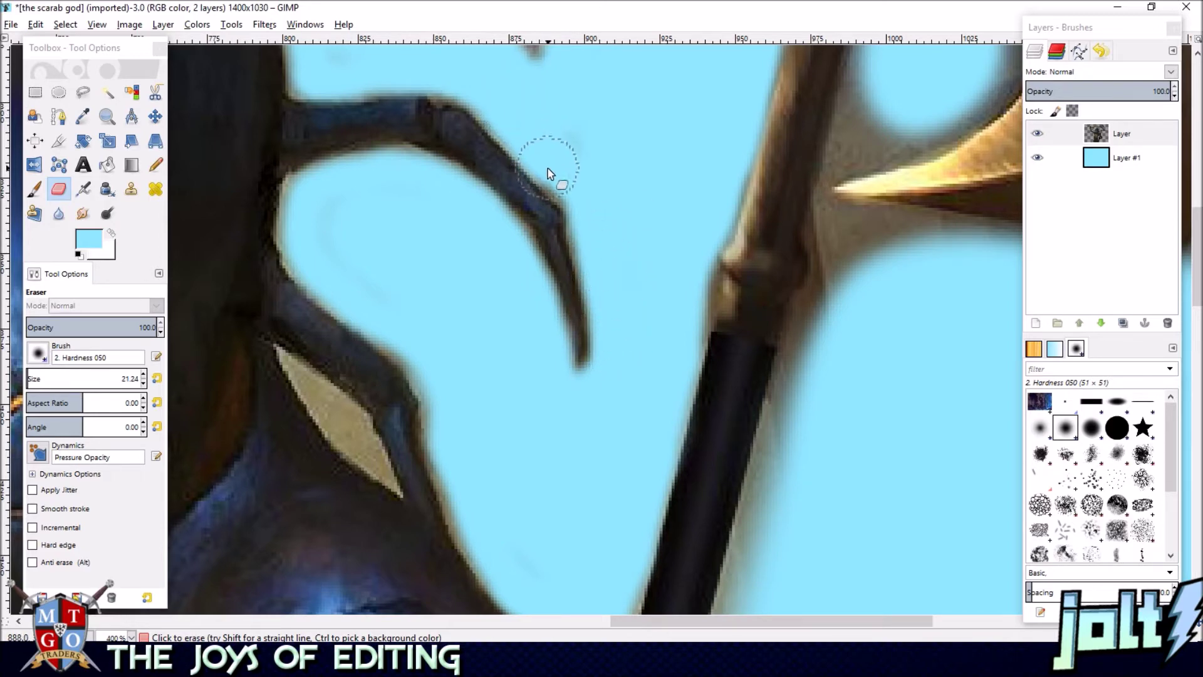
{"action": "left_click_drag", "start_coordinate": [633, 136], "coordinate": [683, 275]}
{"action": "scroll", "coordinate": [608, 266], "scroll_direction": "up", "scroll_amount": 4}
{"action": "scroll", "coordinate": [608, 266], "scroll_direction": "right", "scroll_amount": 3}
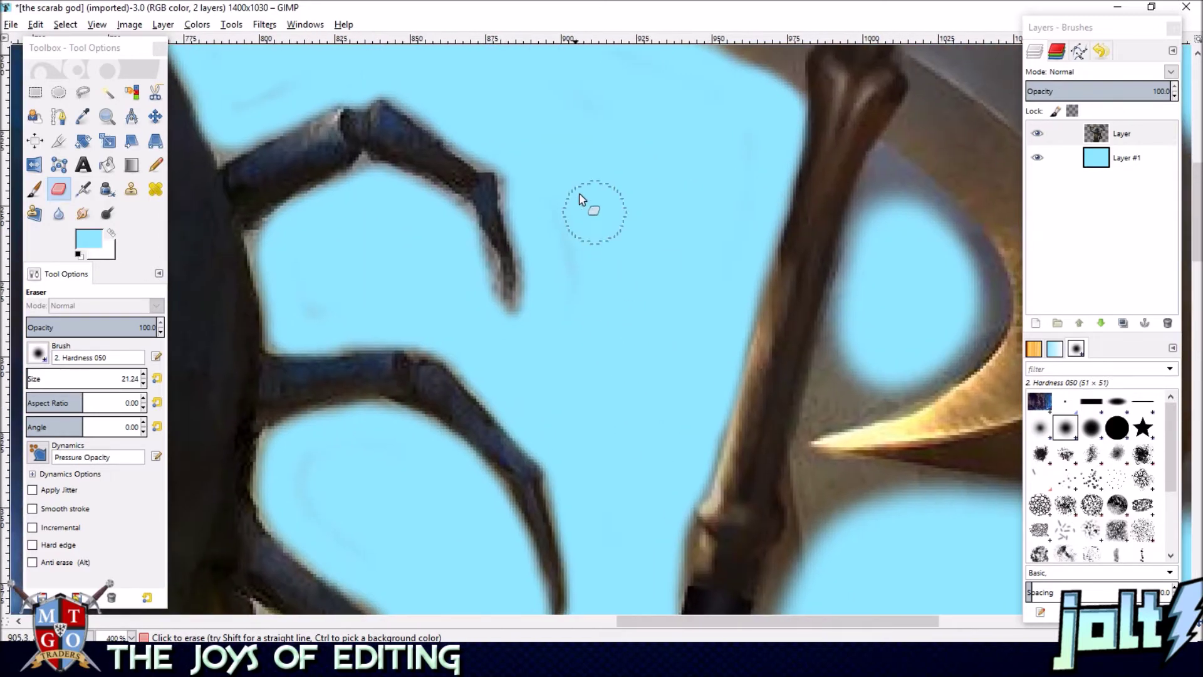
{"action": "scroll", "coordinate": [617, 275], "scroll_direction": "left", "scroll_amount": 1}
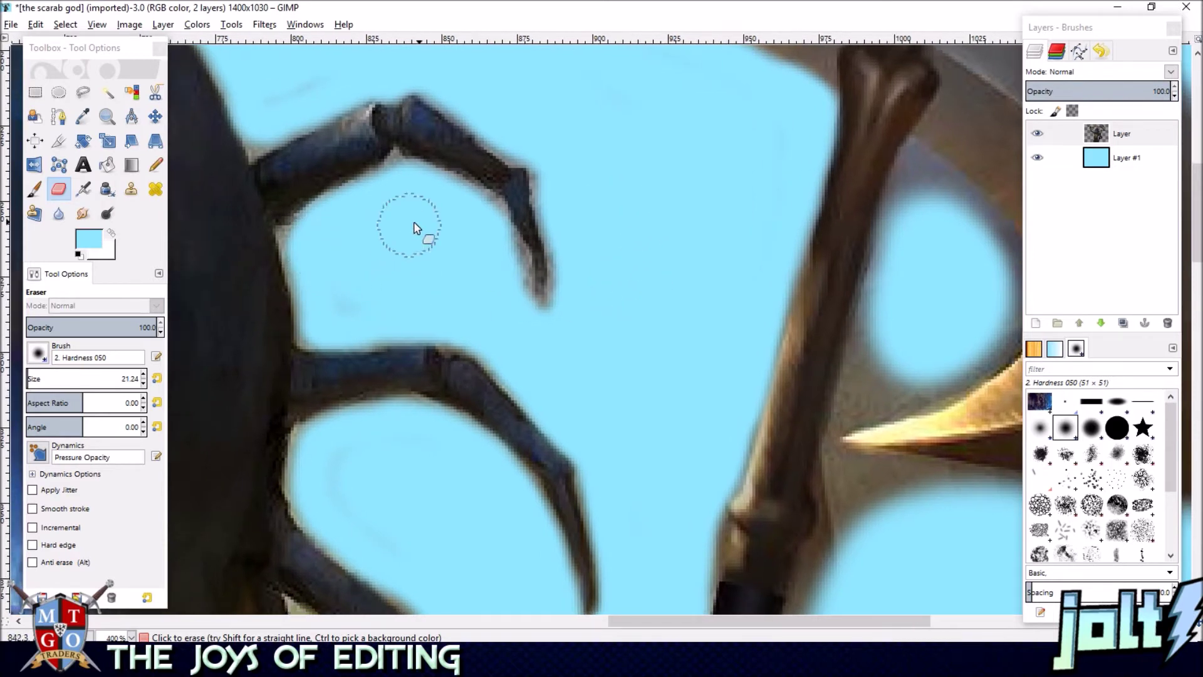
{"action": "scroll", "coordinate": [495, 251], "scroll_direction": "down", "scroll_amount": 3}
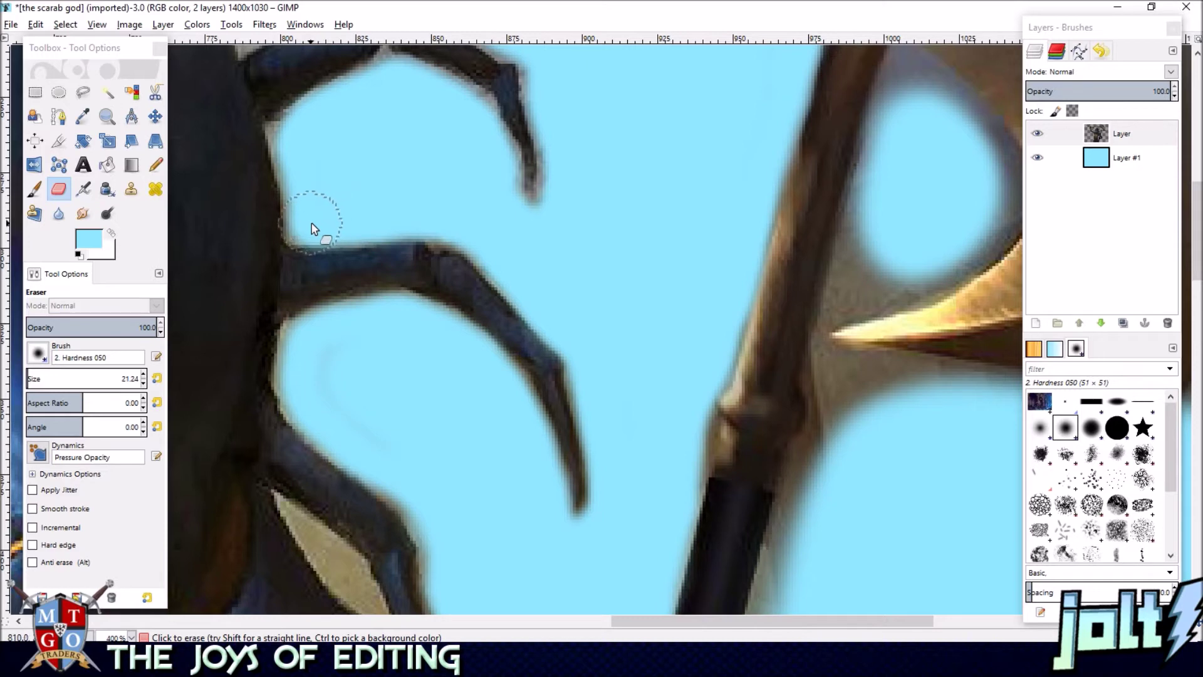
- Erase the remaining fringe around the middle staff-side leg's lower segment down to its pointed tip
{"action": "scroll", "coordinate": [462, 309], "scroll_direction": "down", "scroll_amount": 5}
{"action": "scroll", "coordinate": [358, 345], "scroll_direction": "left", "scroll_amount": 1}
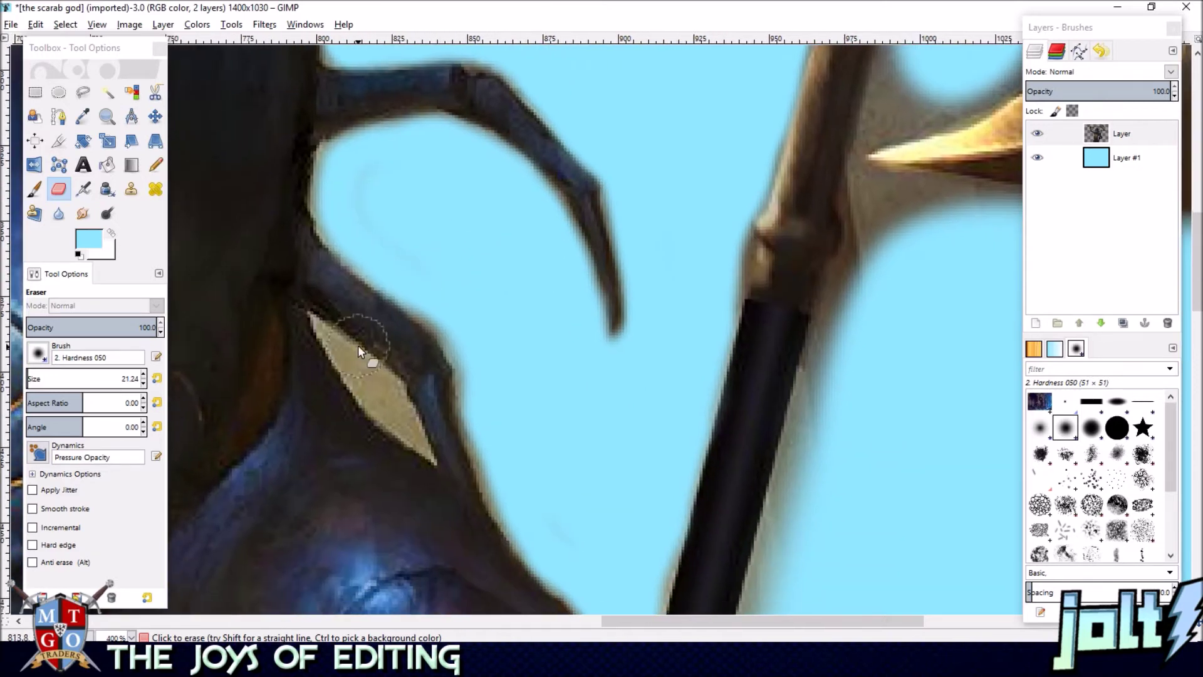
{"action": "scroll", "coordinate": [671, 165], "scroll_direction": "up", "scroll_amount": 1}
{"action": "mouse_move", "coordinate": [514, 228]}
{"action": "left_mouse_down"}
{"action": "mouse_move", "coordinate": [556, 247]}
{"action": "mouse_move", "coordinate": [561, 317]}
{"action": "left_mouse_up"}
{"action": "left_click_drag", "start_coordinate": [621, 212], "coordinate": [627, 242]}
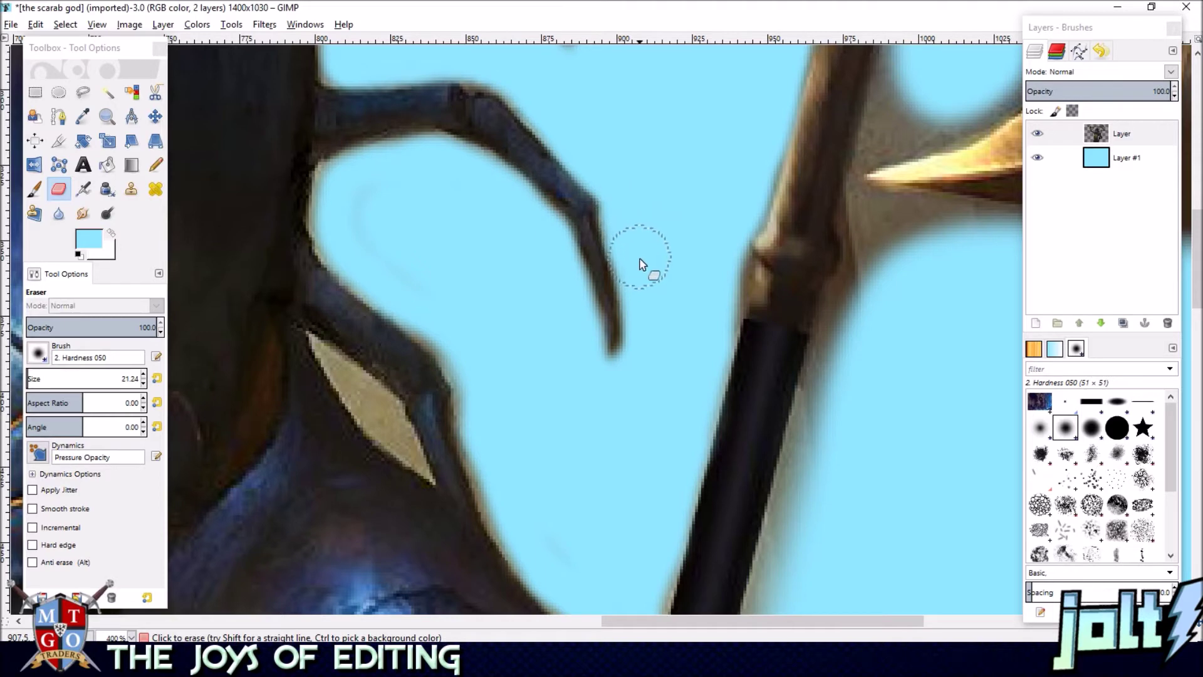
{"action": "left_click_drag", "start_coordinate": [657, 198], "coordinate": [568, 451]}
{"action": "left_click_drag", "start_coordinate": [605, 230], "coordinate": [583, 315]}
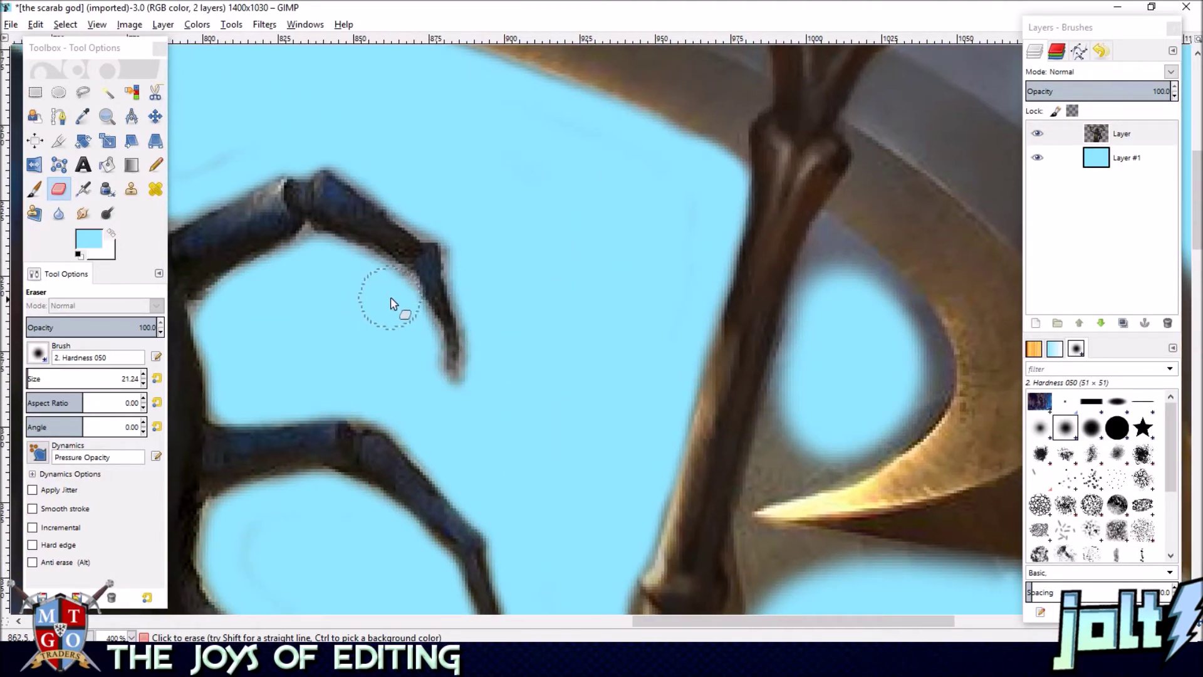
- Erase the fringe around the upper staff-side leg's tip, outer edge and inner arc
{"action": "left_click_drag", "start_coordinate": [410, 331], "coordinate": [446, 394]}
{"action": "mouse_move", "coordinate": [473, 263]}
{"action": "left_mouse_down"}
{"action": "mouse_move", "coordinate": [470, 301]}
{"action": "mouse_move", "coordinate": [490, 354]}
{"action": "left_mouse_up"}
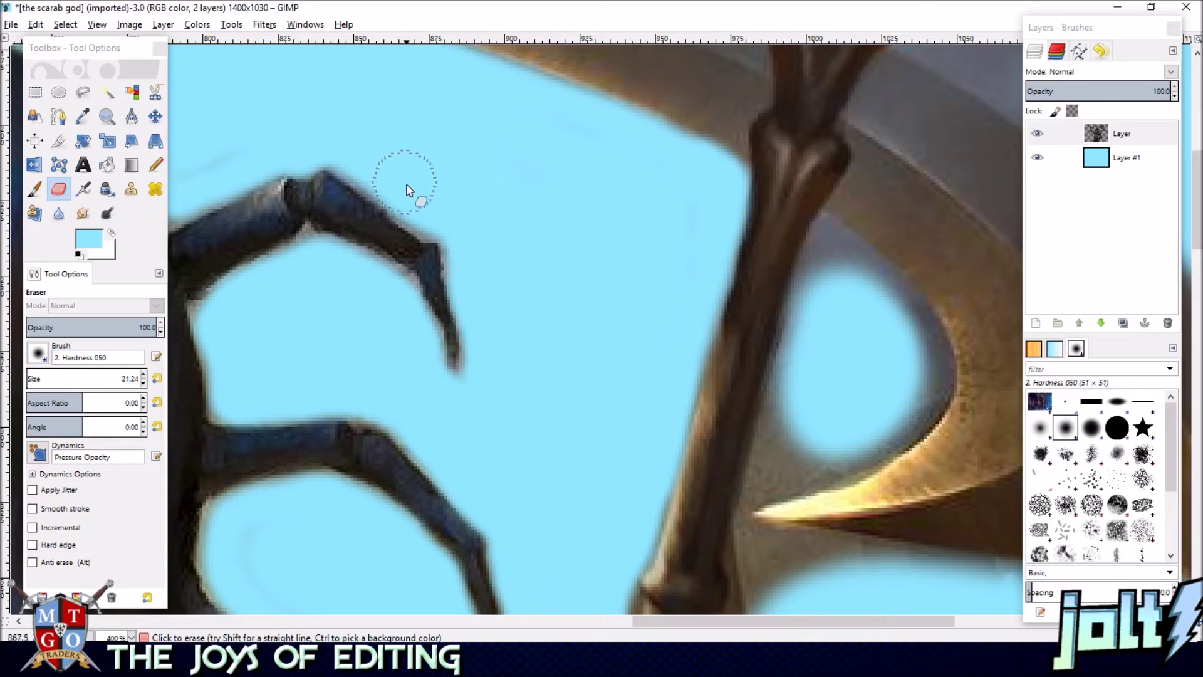
{"action": "left_click_drag", "start_coordinate": [406, 188], "coordinate": [460, 226]}
{"action": "left_click_drag", "start_coordinate": [397, 312], "coordinate": [301, 244]}
{"action": "left_click_drag", "start_coordinate": [312, 311], "coordinate": [357, 285]}
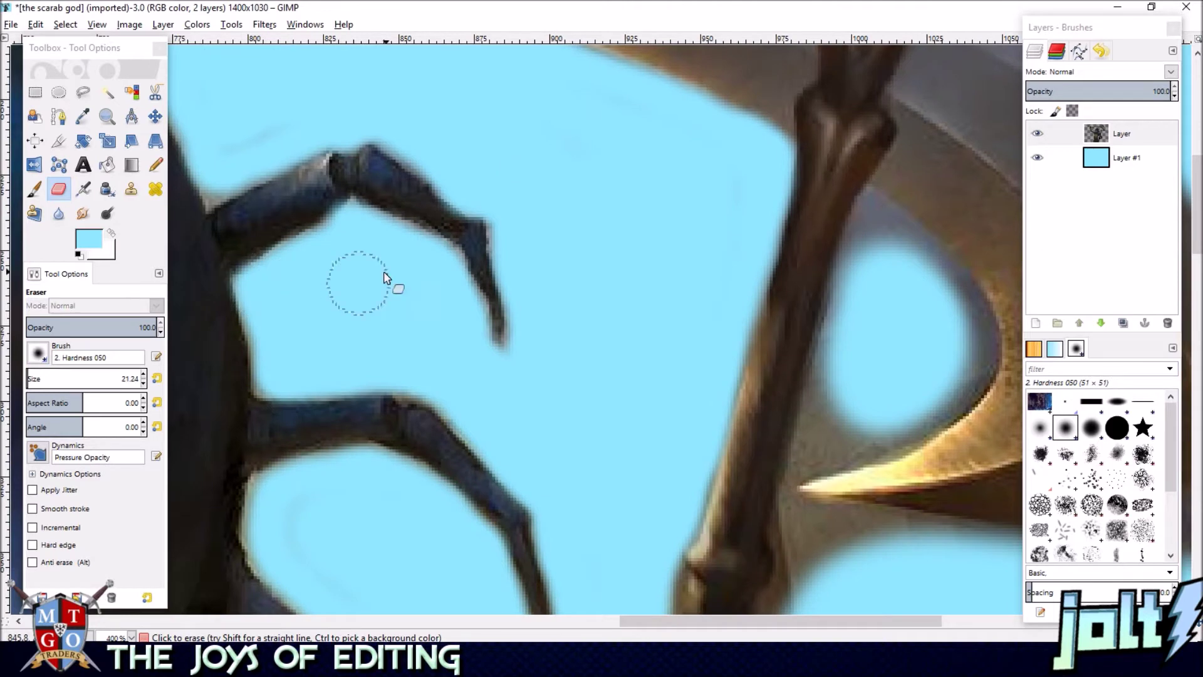
- Erase the fringe along the top of the uppermost leg on the head's raised-arm side
{"action": "scroll", "coordinate": [389, 268], "scroll_direction": "up", "scroll_amount": 2}
{"action": "scroll", "coordinate": [409, 242], "scroll_direction": "left", "scroll_amount": 4}
{"action": "scroll", "coordinate": [454, 161], "scroll_direction": "down", "scroll_amount": 3}
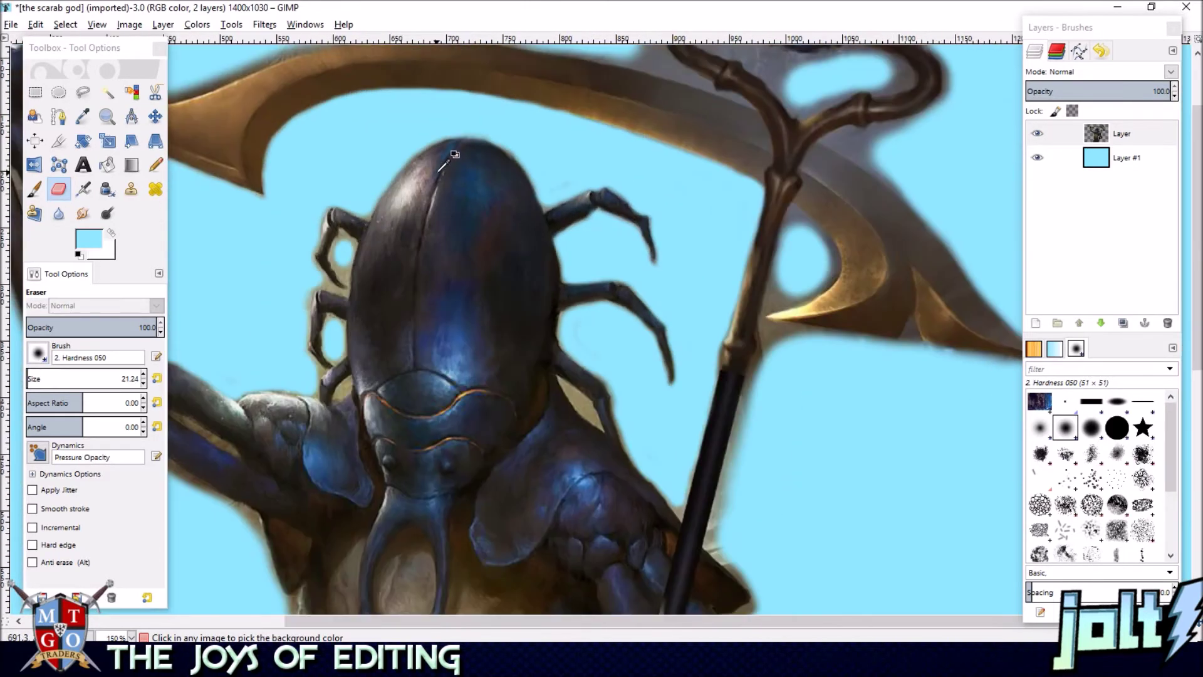
{"action": "left_click_drag", "start_coordinate": [333, 223], "coordinate": [447, 126]}
{"action": "left_click_drag", "start_coordinate": [508, 167], "coordinate": [837, 175]}
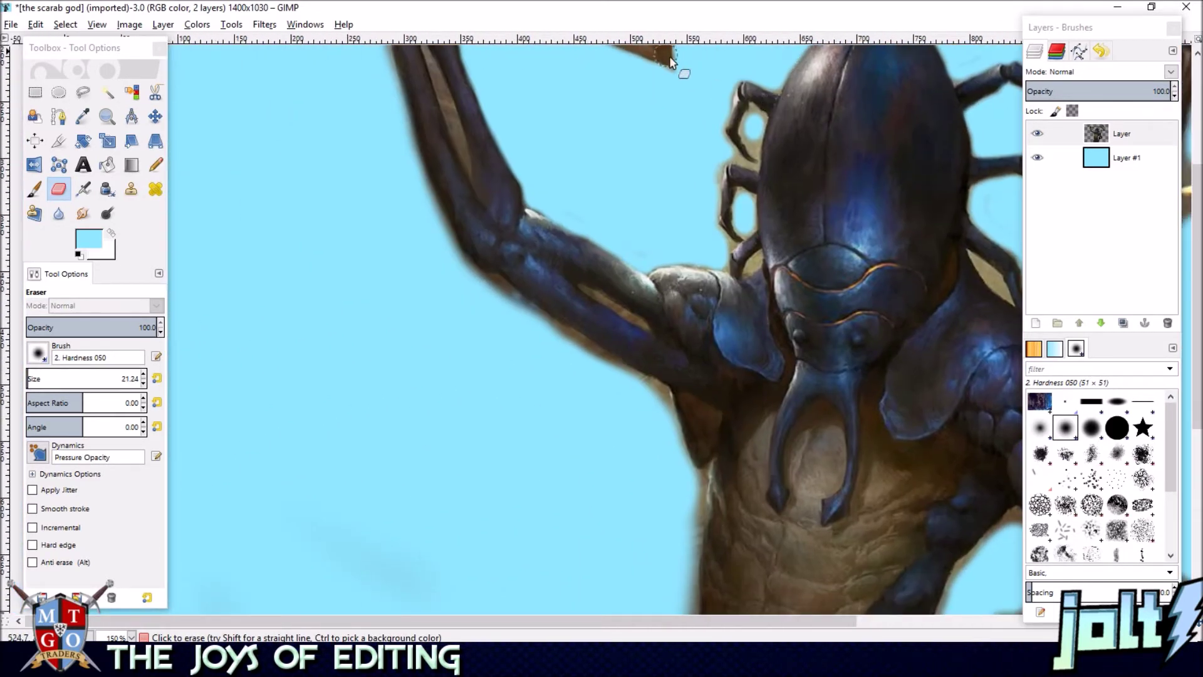
{"action": "left_click_drag", "start_coordinate": [681, 67], "coordinate": [670, 256]}
{"action": "left_click_drag", "start_coordinate": [599, 238], "coordinate": [499, 93]}
{"action": "scroll", "coordinate": [683, 225], "scroll_direction": "up", "scroll_amount": 3}
{"action": "left_click_drag", "start_coordinate": [580, 187], "coordinate": [569, 333]}
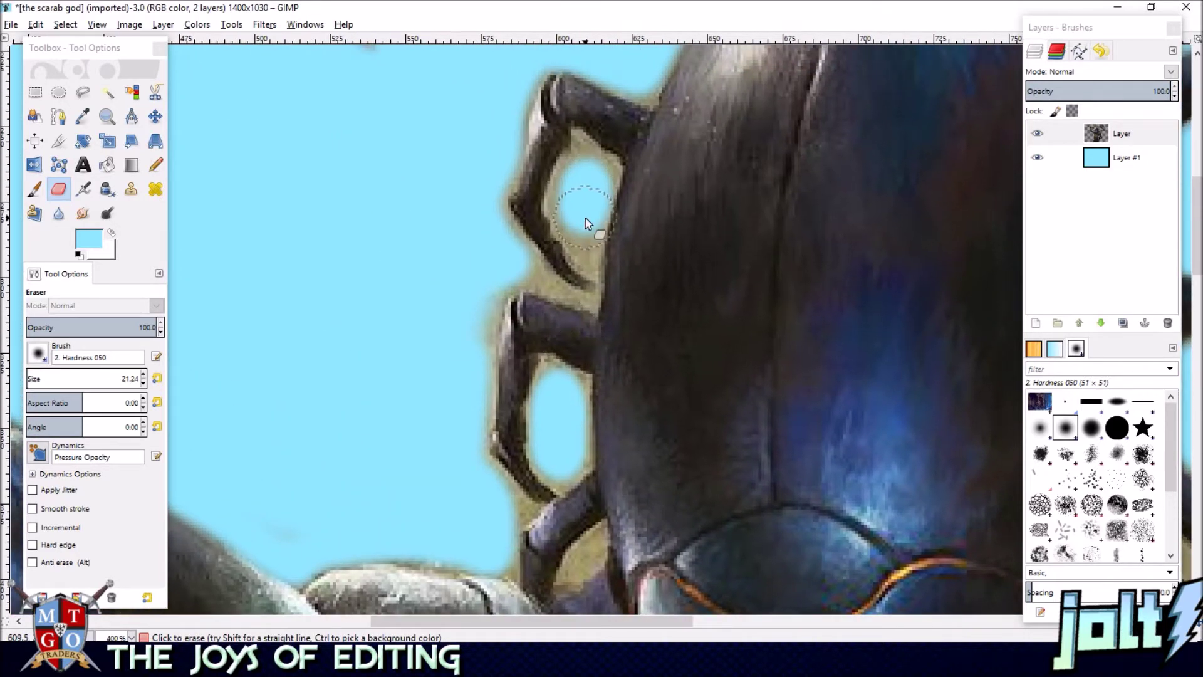
{"action": "left_click_drag", "start_coordinate": [583, 188], "coordinate": [563, 250]}
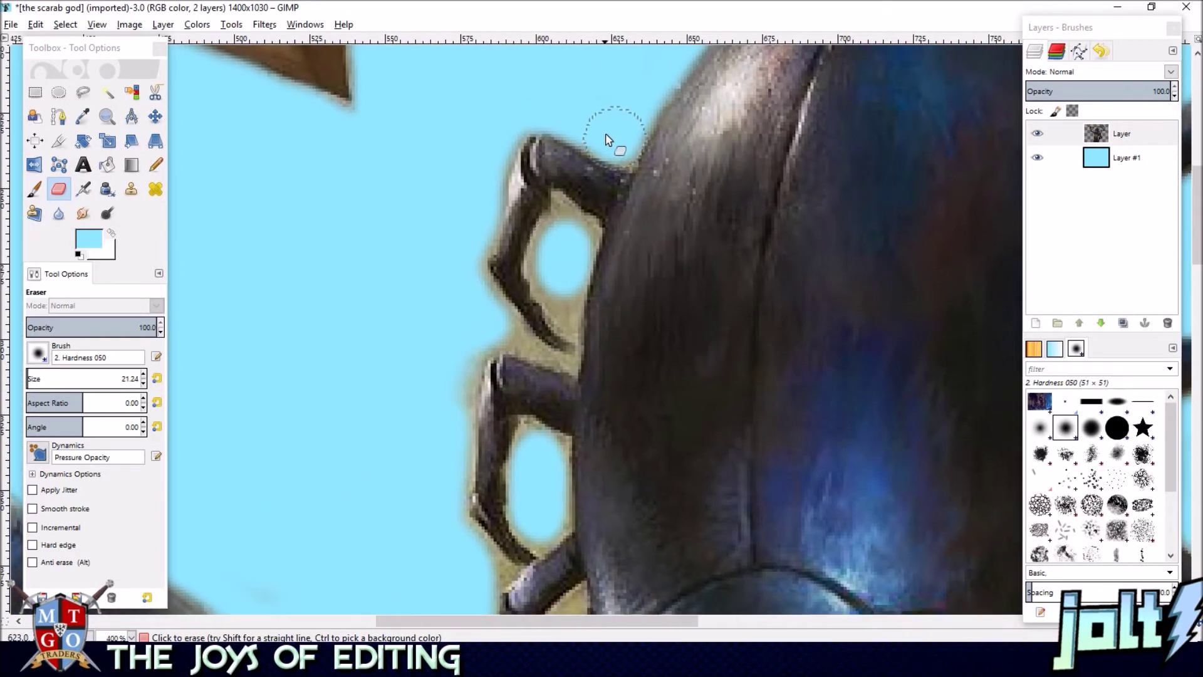
- Erase the fringe outside the raised-arm side's middle and lowest legs down to the shoulder plate
{"action": "scroll", "coordinate": [438, 182], "scroll_direction": "down", "scroll_amount": 6}
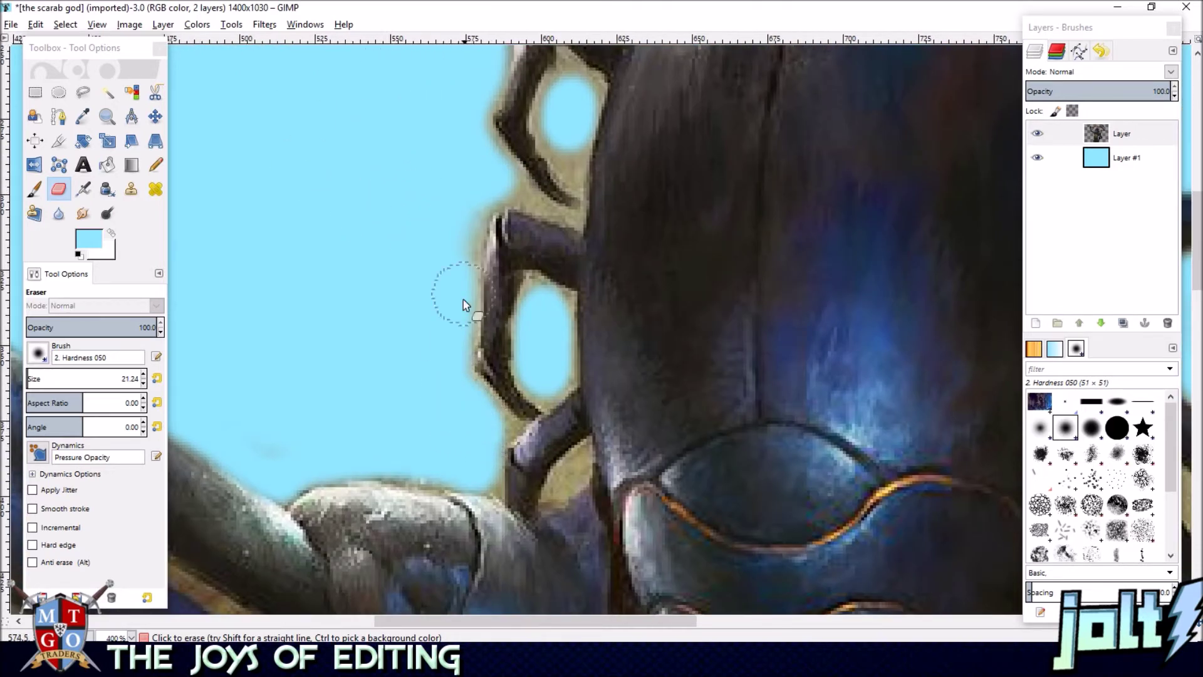
{"action": "mouse_move", "coordinate": [470, 187]}
{"action": "left_mouse_down"}
{"action": "mouse_move", "coordinate": [446, 367]}
{"action": "mouse_move", "coordinate": [449, 409]}
{"action": "mouse_move", "coordinate": [500, 430]}
{"action": "mouse_move", "coordinate": [478, 445]}
{"action": "mouse_move", "coordinate": [481, 475]}
{"action": "left_mouse_up"}
{"action": "left_click_drag", "start_coordinate": [443, 349], "coordinate": [339, 144]}
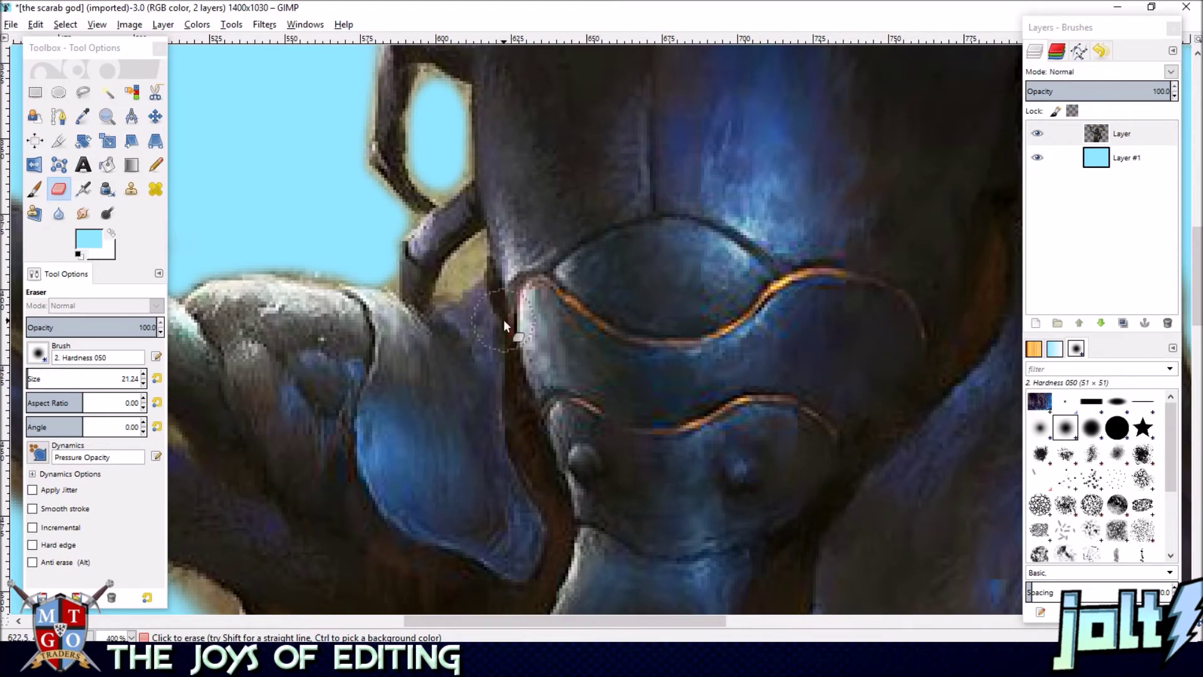
- Erase the stray fringe along the top of the head and down to the upper staff-side leg
{"action": "scroll", "coordinate": [395, 273], "scroll_direction": "up", "scroll_amount": 6}
{"action": "scroll", "coordinate": [394, 273], "scroll_direction": "right", "scroll_amount": 3}
{"action": "scroll", "coordinate": [395, 276], "scroll_direction": "up", "scroll_amount": 1}
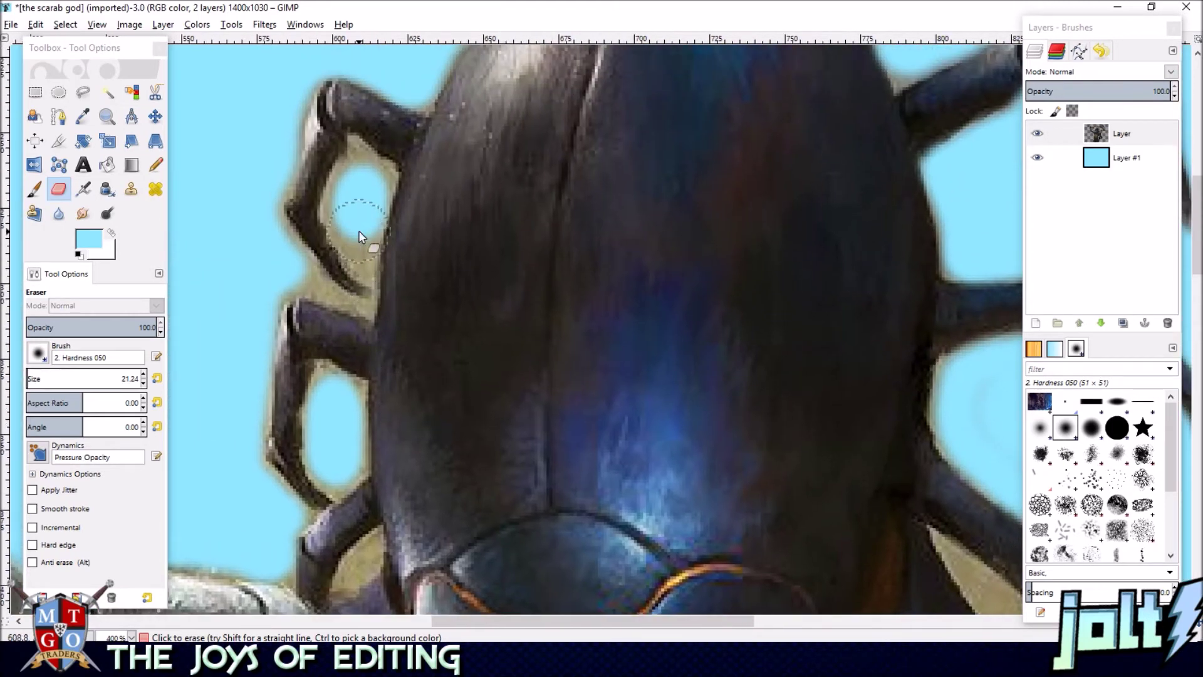
{"action": "scroll", "coordinate": [430, 126], "scroll_direction": "up", "scroll_amount": 5}
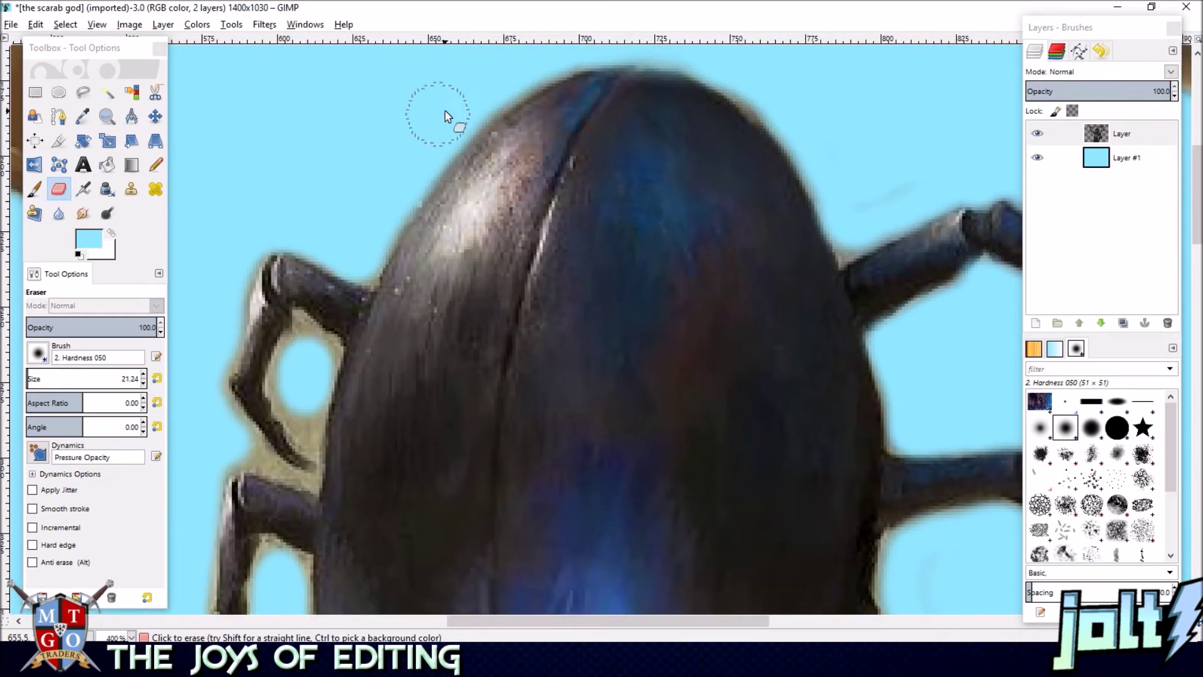
{"action": "scroll", "coordinate": [548, 180], "scroll_direction": "right", "scroll_amount": 3}
{"action": "scroll", "coordinate": [548, 180], "scroll_direction": "up", "scroll_amount": 2}
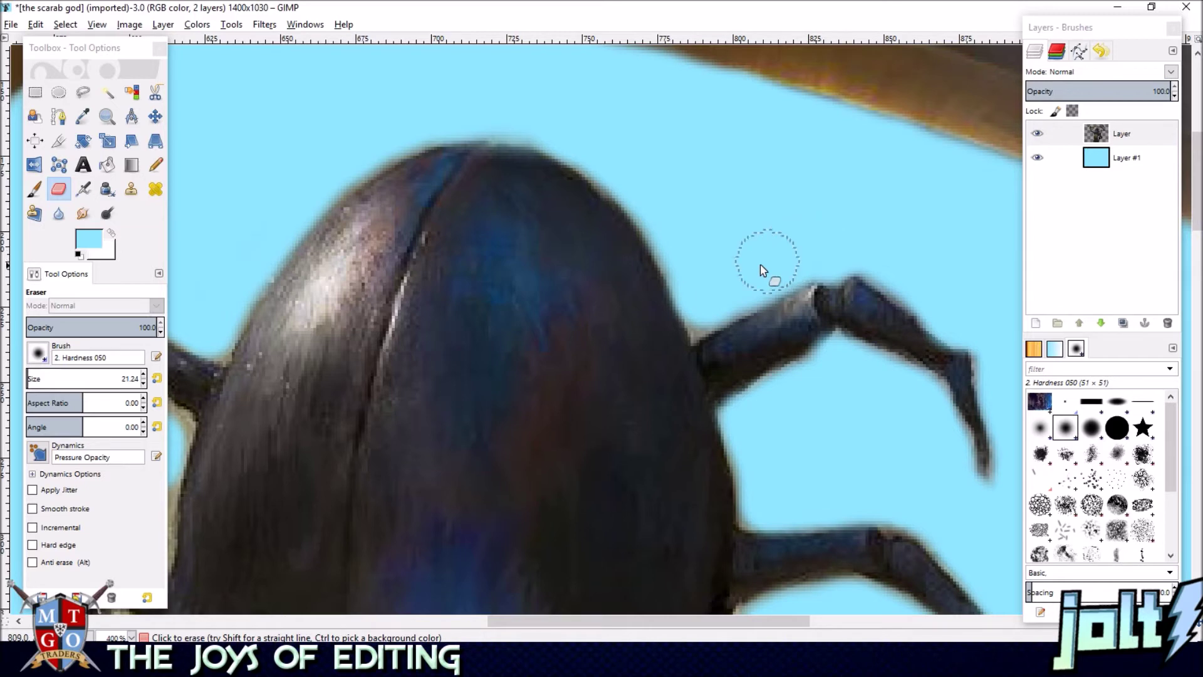
{"action": "scroll", "coordinate": [752, 269], "scroll_direction": "down", "scroll_amount": 3}
{"action": "scroll", "coordinate": [752, 269], "scroll_direction": "right", "scroll_amount": 5}
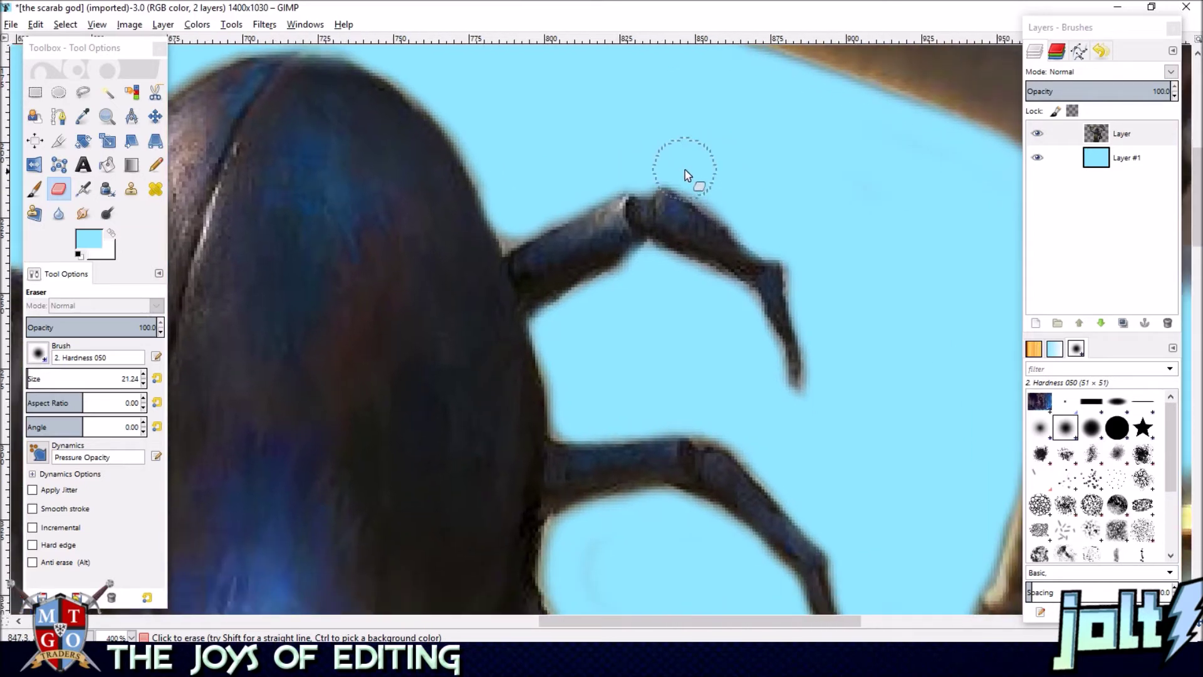
{"action": "scroll", "coordinate": [787, 225], "scroll_direction": "down", "scroll_amount": 8}
{"action": "scroll", "coordinate": [787, 134], "scroll_direction": "right", "scroll_amount": 5}
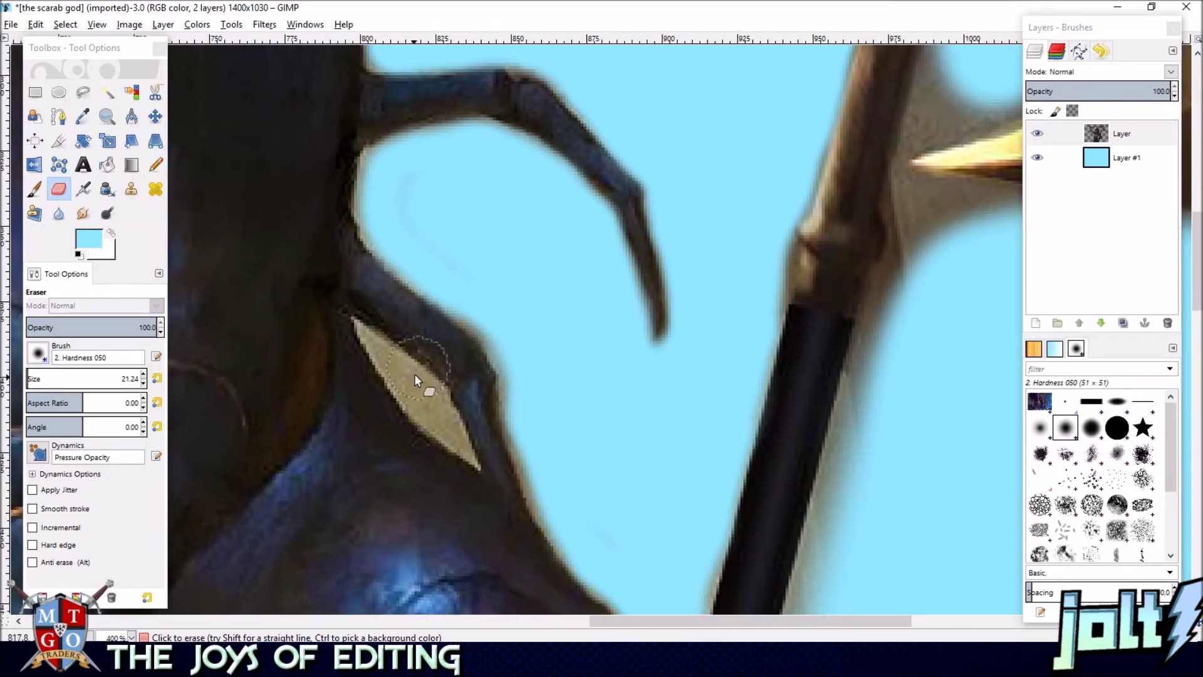
{"action": "scroll", "coordinate": [550, 355], "scroll_direction": "right", "scroll_amount": 8}
{"action": "scroll", "coordinate": [550, 354], "scroll_direction": "up", "scroll_amount": 3}
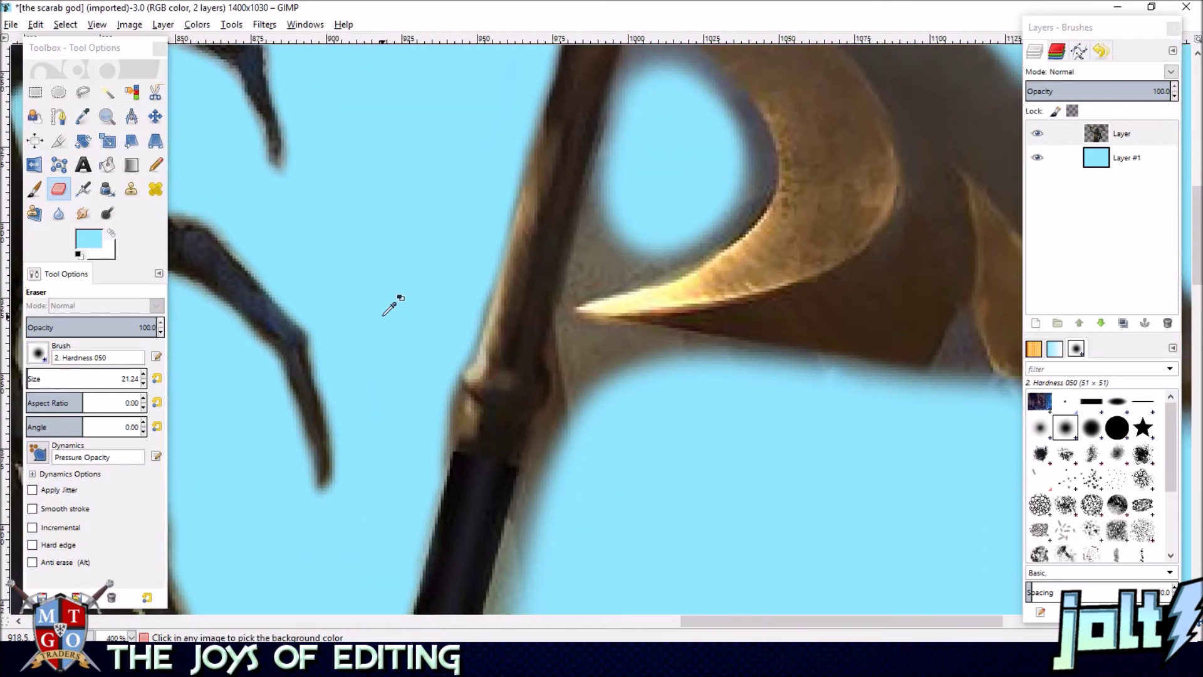
- Erase a spot of background in the gap between the lowest staff-side leg and the shoulder
{"action": "key", "text": "1"}
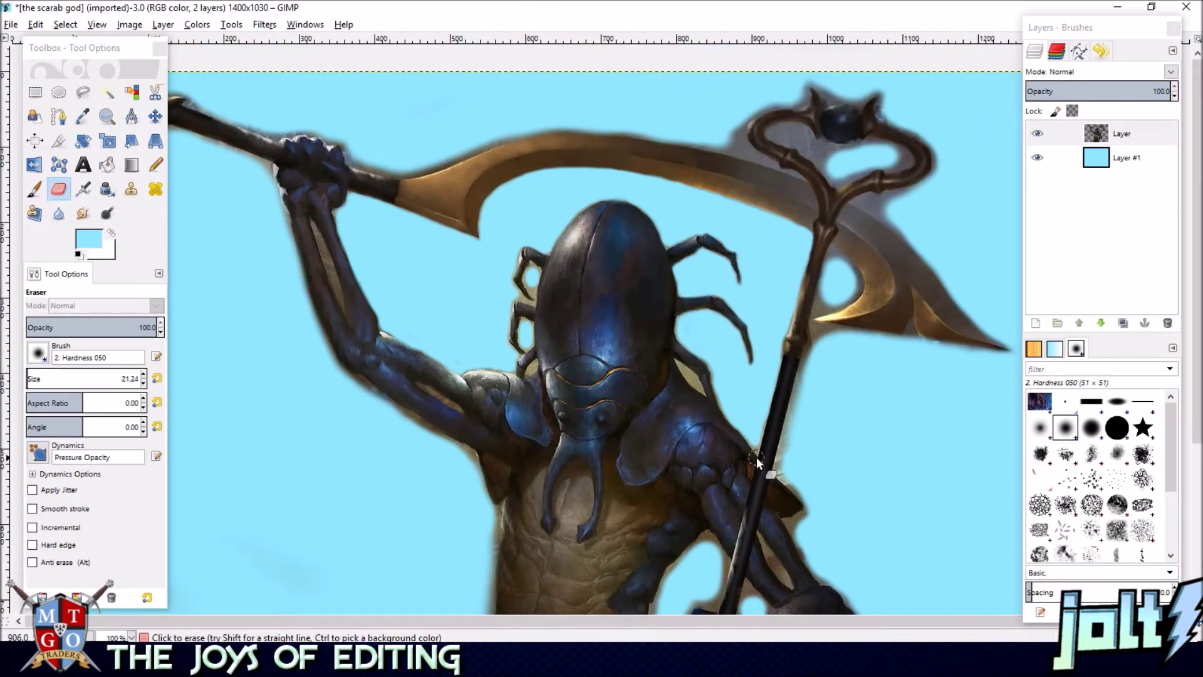
{"action": "key", "text": "ctrl"}
{"action": "scroll", "coordinate": [791, 405], "scroll_direction": "up", "scroll_amount": 4}
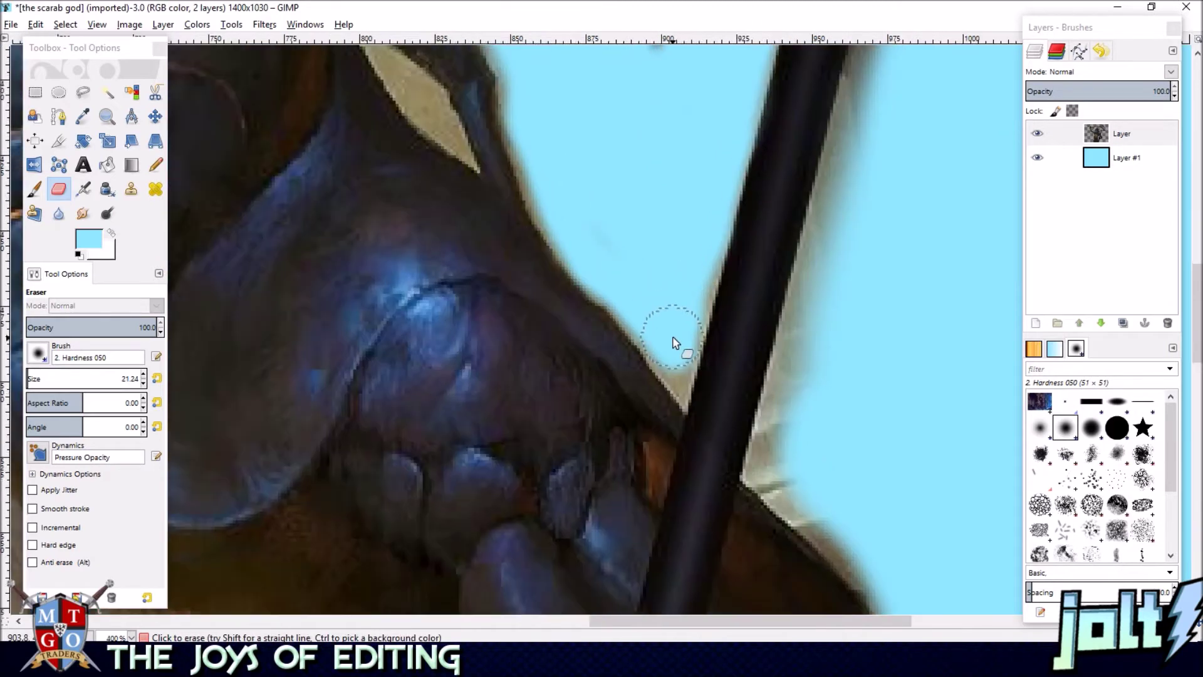
{"action": "left_click_drag", "start_coordinate": [612, 274], "coordinate": [633, 311]}
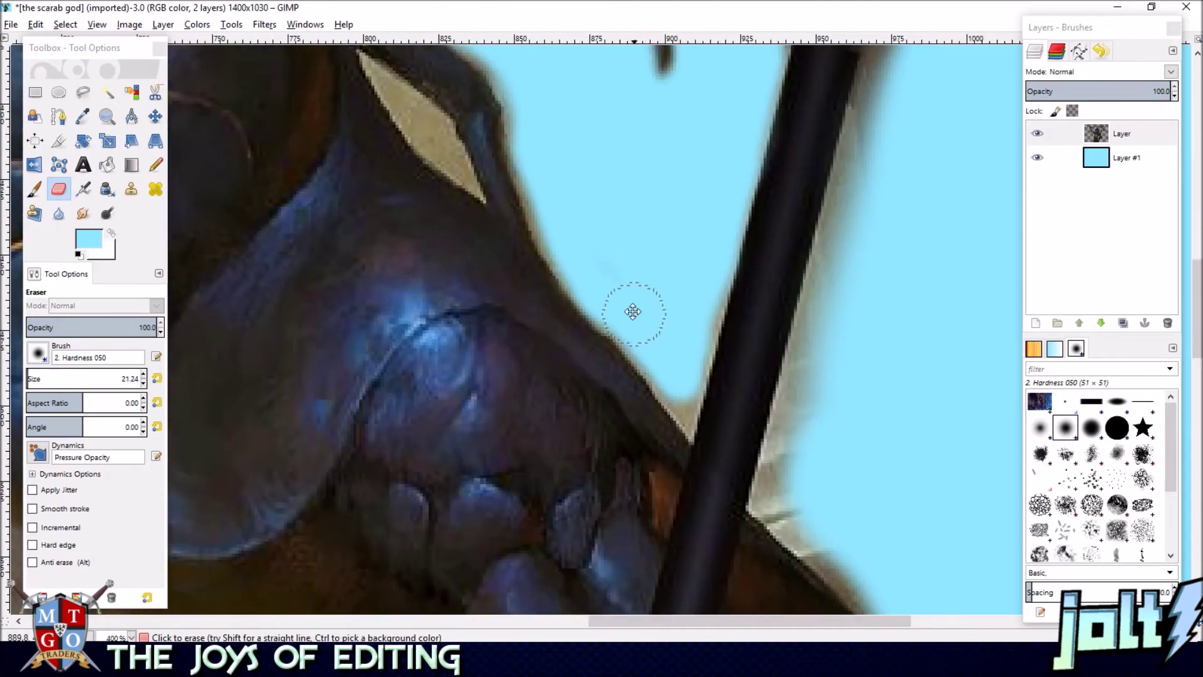
{"action": "left_click_drag", "start_coordinate": [598, 188], "coordinate": [648, 314]}
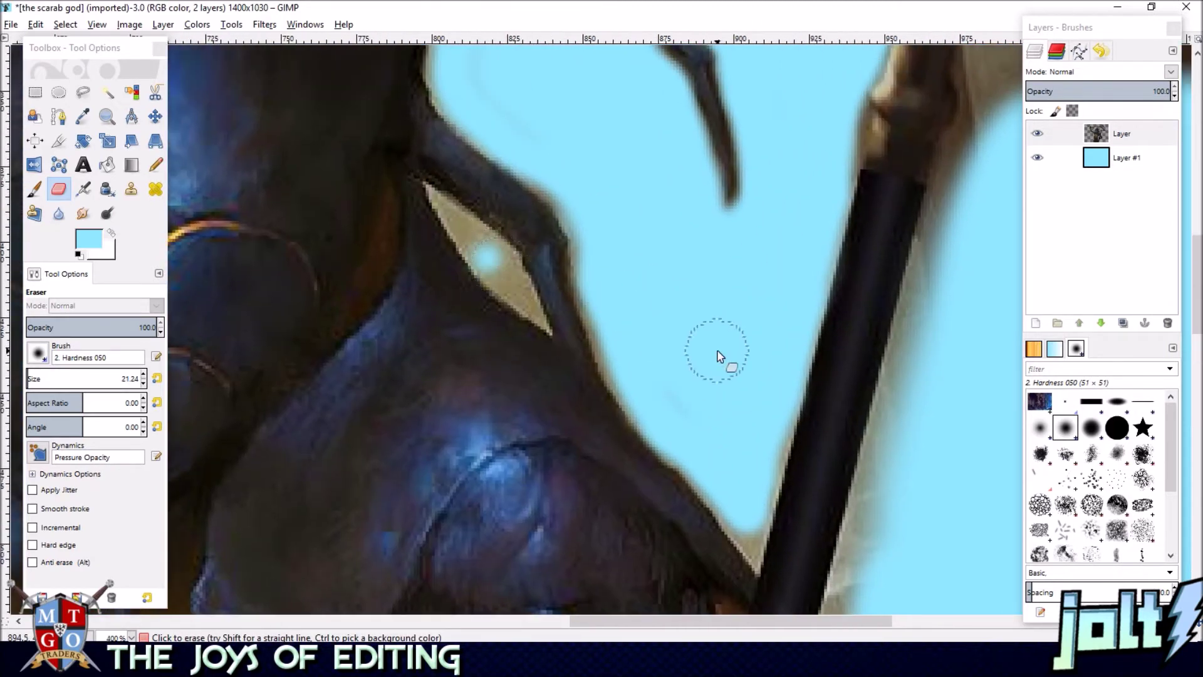
{"action": "key", "text": "ctrl"}
{"action": "scroll", "coordinate": [637, 304], "scroll_direction": "down", "scroll_amount": 2}
{"action": "scroll", "coordinate": [637, 307], "scroll_direction": "down", "scroll_amount": 4}
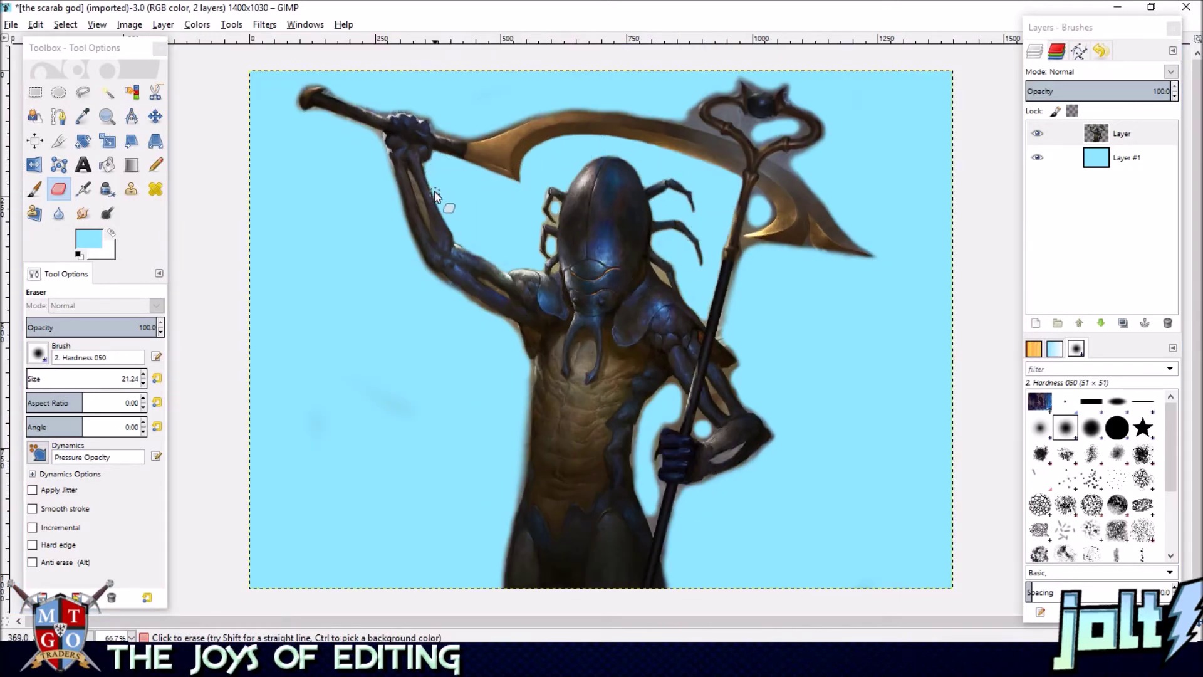
- Erase the fringe beneath the raised fist along the inner side of the wrist
{"action": "scroll", "coordinate": [459, 206], "scroll_direction": "up", "scroll_amount": 4}
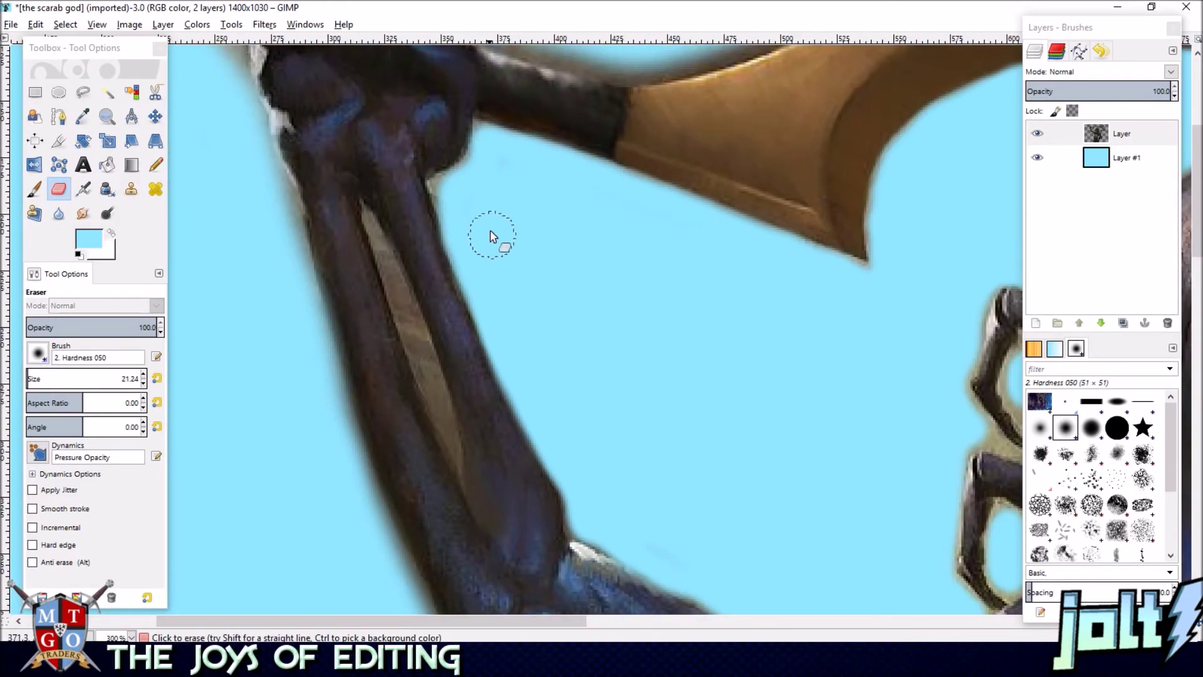
{"action": "mouse_move", "coordinate": [454, 201]}
{"action": "left_mouse_down"}
{"action": "mouse_move", "coordinate": [451, 188]}
{"action": "mouse_move", "coordinate": [470, 194]}
{"action": "mouse_move", "coordinate": [491, 166]}
{"action": "left_mouse_up"}
{"action": "scroll", "coordinate": [564, 201], "scroll_direction": "down", "scroll_amount": 3}
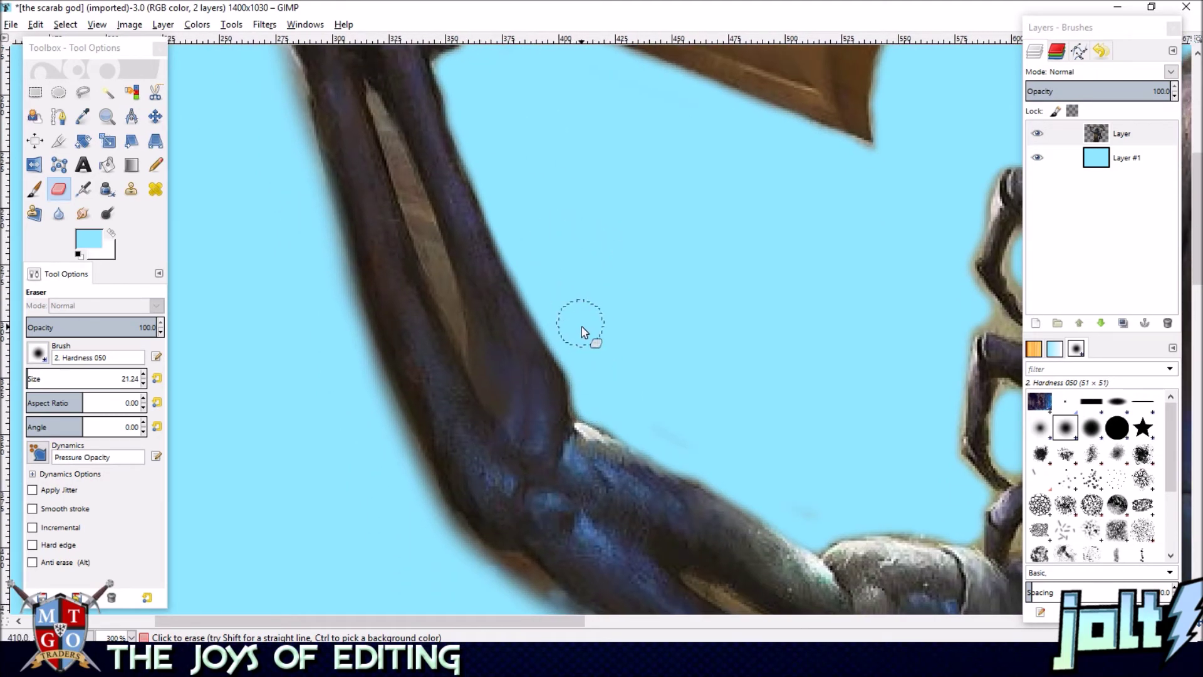
{"action": "scroll", "coordinate": [592, 382], "scroll_direction": "up", "scroll_amount": 5}
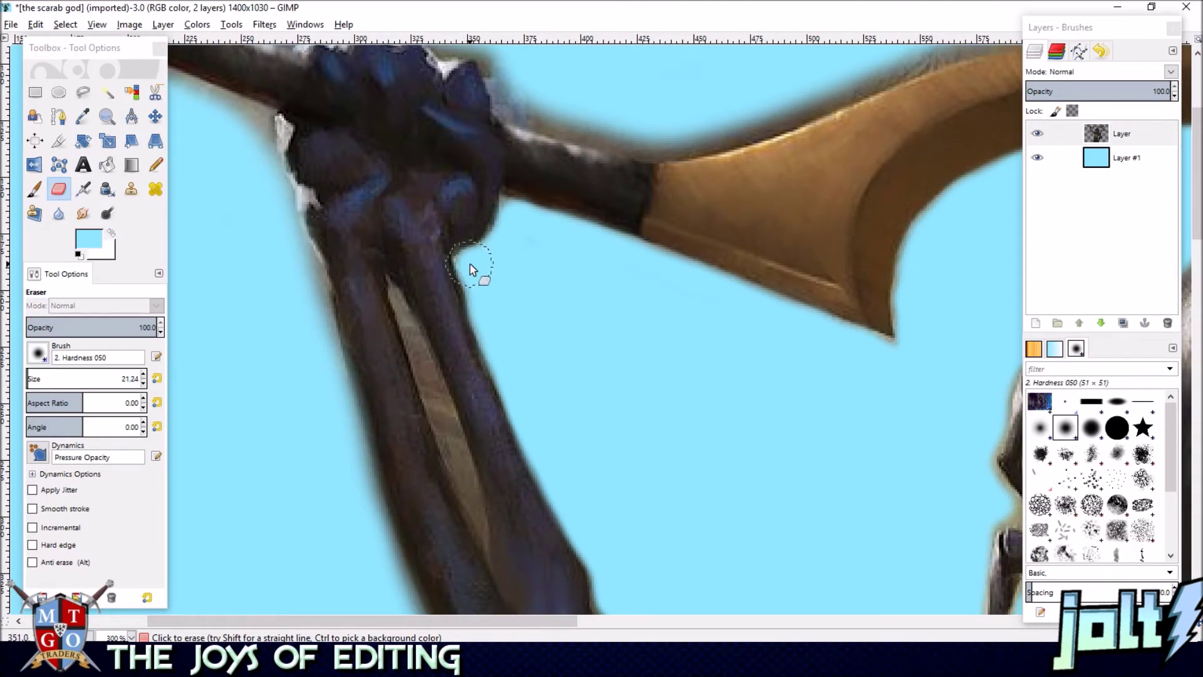
{"action": "scroll", "coordinate": [555, 322], "scroll_direction": "up", "scroll_amount": 2}
{"action": "left_click_drag", "start_coordinate": [668, 454], "coordinate": [476, 323]}
{"action": "left_click_drag", "start_coordinate": [634, 424], "coordinate": [497, 277]}
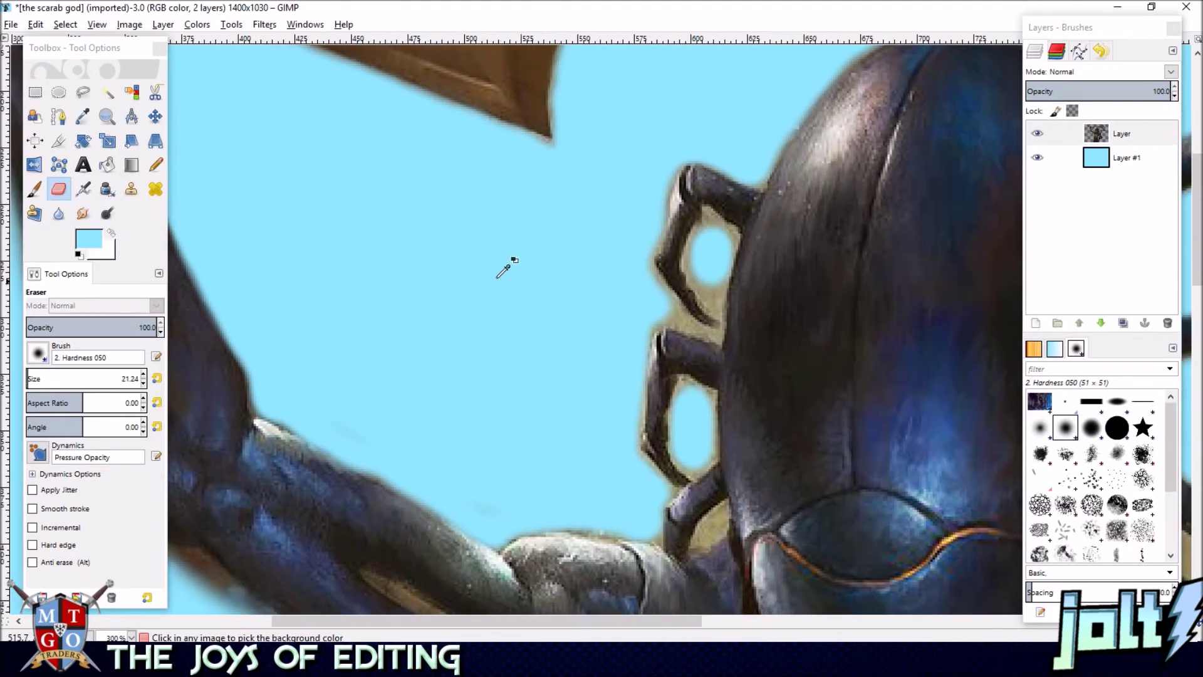
- Erase the fringe around the blade handle's pommel and along the top of the shaft up to the raised fist
{"action": "scroll", "coordinate": [561, 332], "scroll_direction": "down", "scroll_amount": 2}
{"action": "scroll", "coordinate": [664, 326], "scroll_direction": "right", "scroll_amount": 4}
{"action": "scroll", "coordinate": [683, 317], "scroll_direction": "down", "scroll_amount": 3}
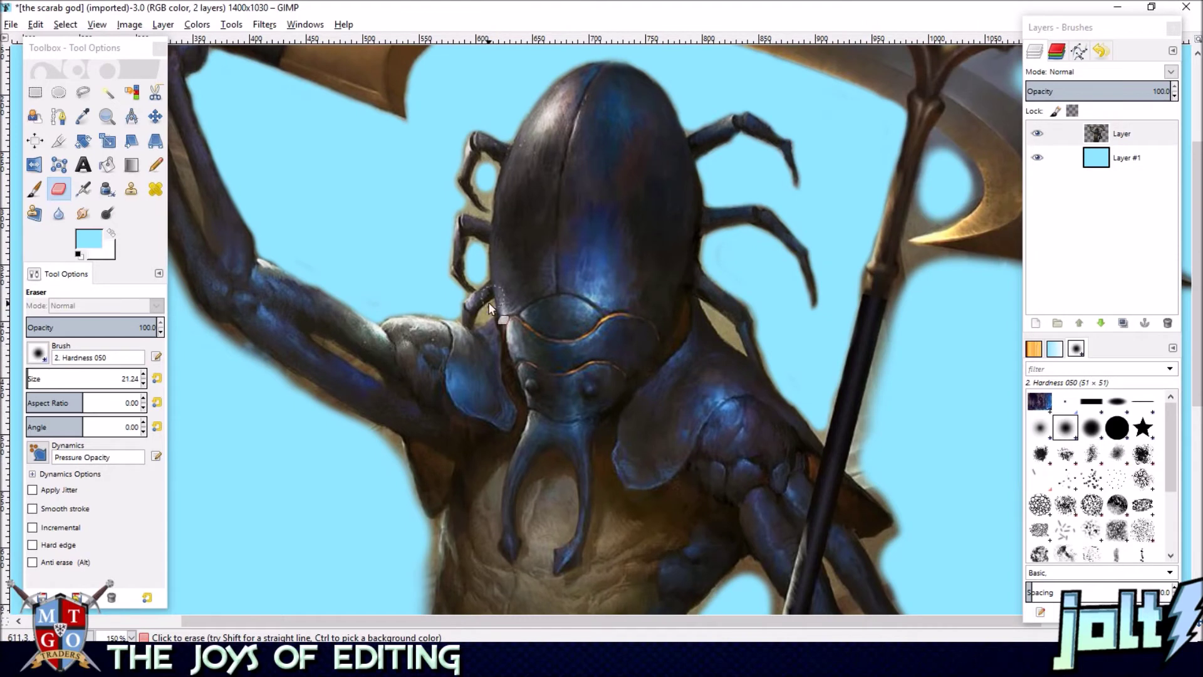
{"action": "scroll", "coordinate": [458, 209], "scroll_direction": "up", "scroll_amount": 3}
{"action": "scroll", "coordinate": [465, 288], "scroll_direction": "left", "scroll_amount": 8}
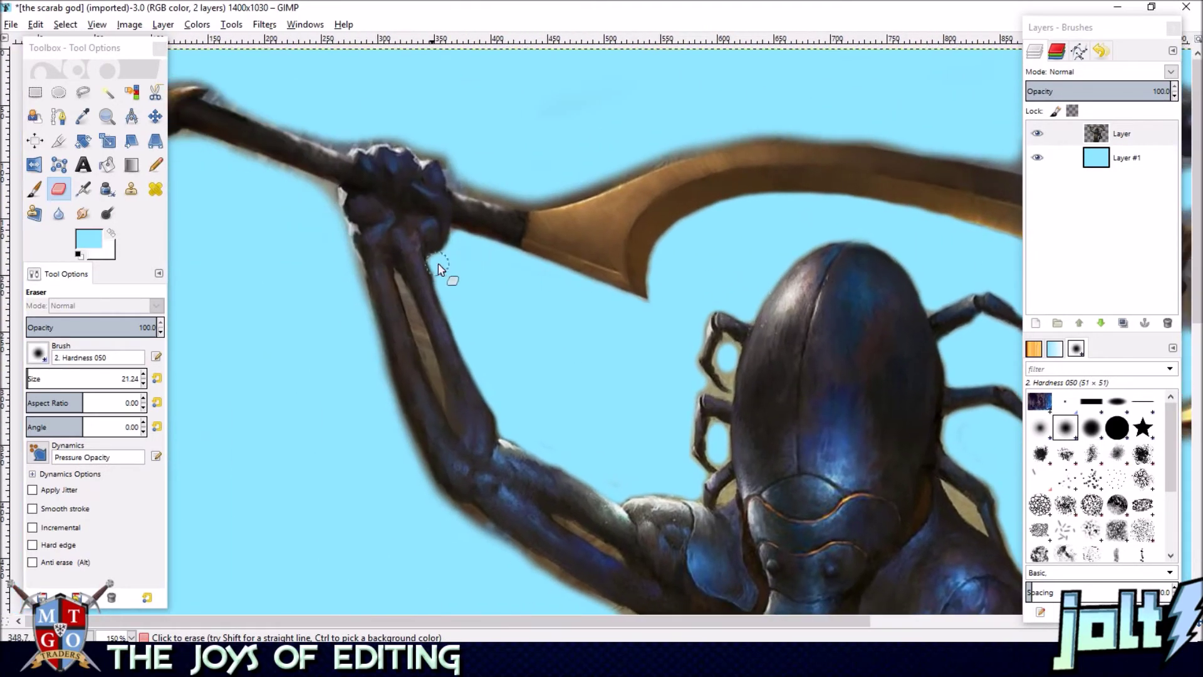
{"action": "scroll", "coordinate": [431, 156], "scroll_direction": "up", "scroll_amount": 2}
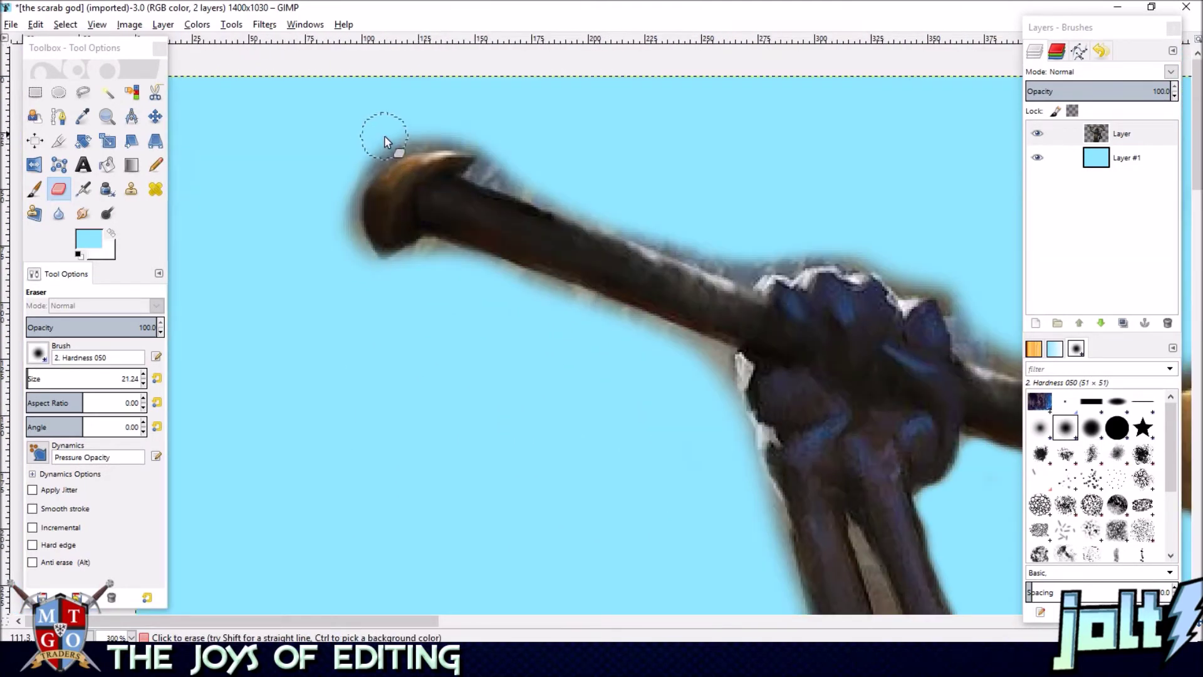
{"action": "mouse_move", "coordinate": [486, 135]}
{"action": "left_mouse_down"}
{"action": "mouse_move", "coordinate": [395, 151]}
{"action": "mouse_move", "coordinate": [344, 209]}
{"action": "mouse_move", "coordinate": [362, 243]}
{"action": "left_mouse_up"}
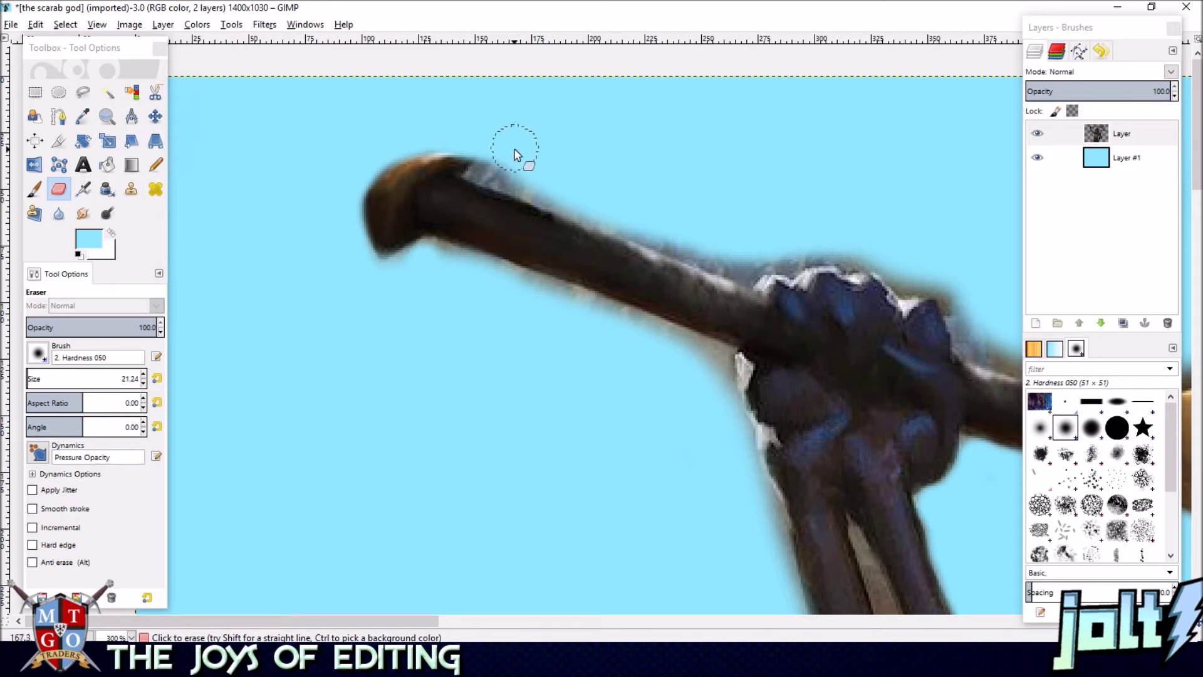
{"action": "left_click_drag", "start_coordinate": [505, 177], "coordinate": [629, 232]}
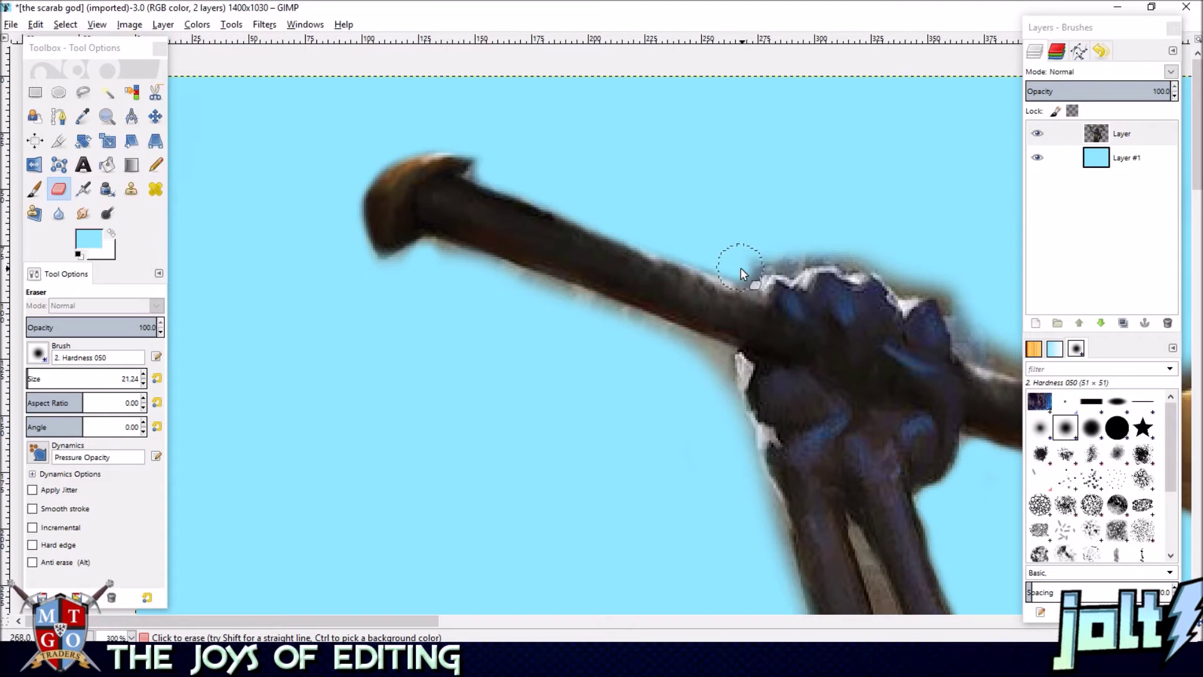
- Erase the fringe above the raised fist's knuckles and along the top of the handle toward the blade
{"action": "left_click_drag", "start_coordinate": [759, 204], "coordinate": [623, 177]}
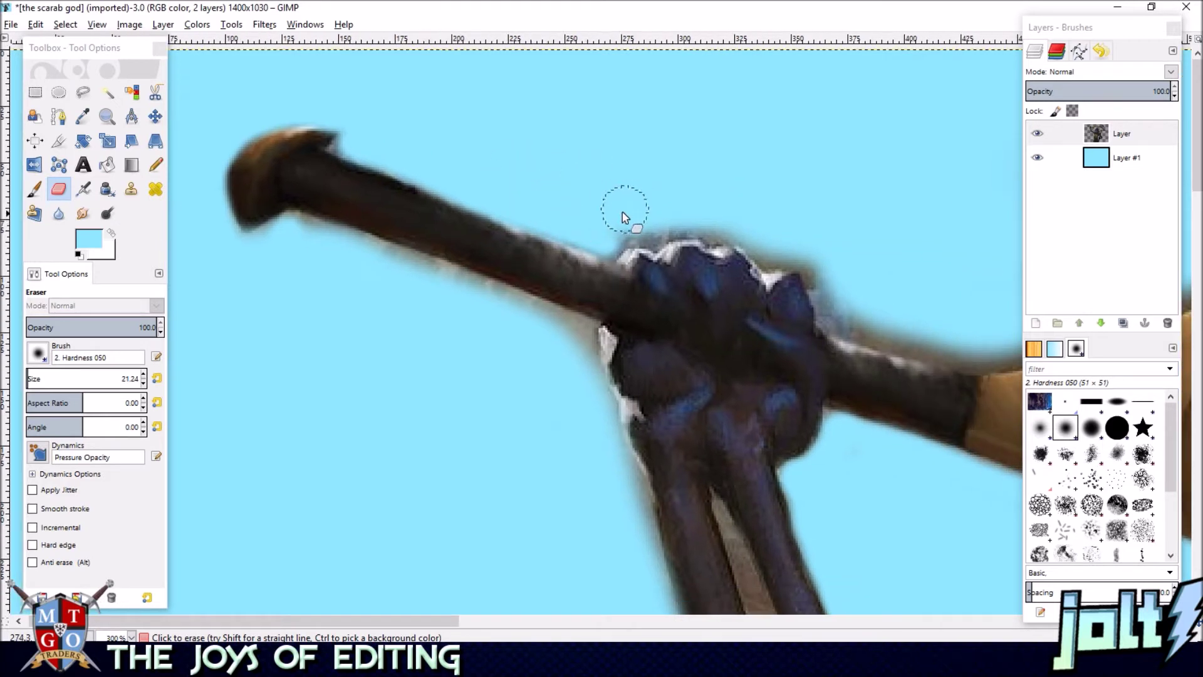
{"action": "left_click_drag", "start_coordinate": [610, 239], "coordinate": [660, 224]}
{"action": "key", "text": "ctrl+z"}
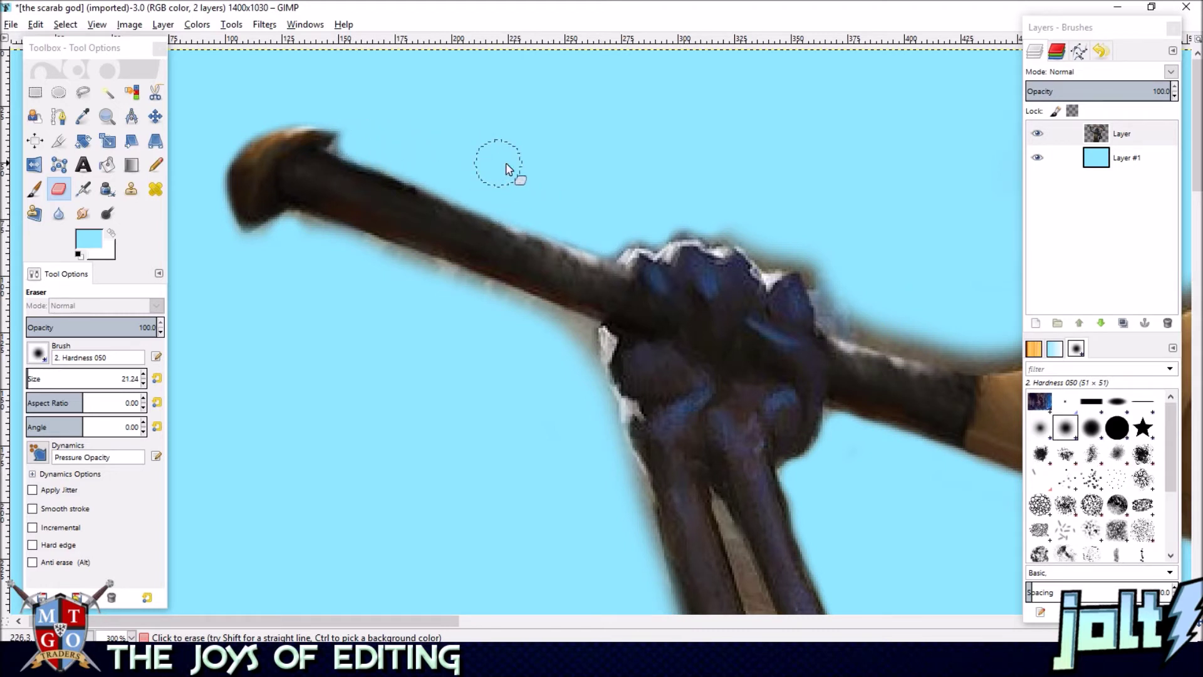
{"action": "scroll", "coordinate": [497, 167], "scroll_direction": "right", "scroll_amount": 2}
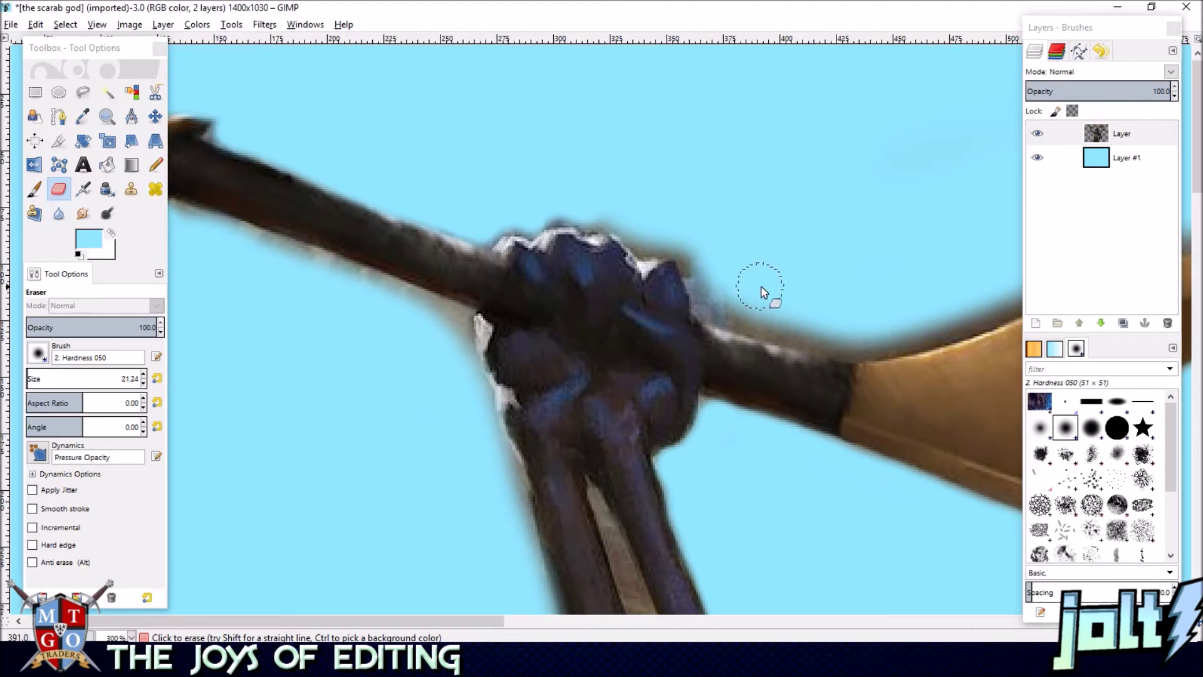
{"action": "left_click", "coordinate": [482, 224]}
{"action": "mouse_move", "coordinate": [472, 223]}
{"action": "left_mouse_down"}
{"action": "mouse_move", "coordinate": [483, 211]}
{"action": "mouse_move", "coordinate": [529, 220]}
{"action": "mouse_move", "coordinate": [564, 202]}
{"action": "mouse_move", "coordinate": [637, 224]}
{"action": "left_mouse_up"}
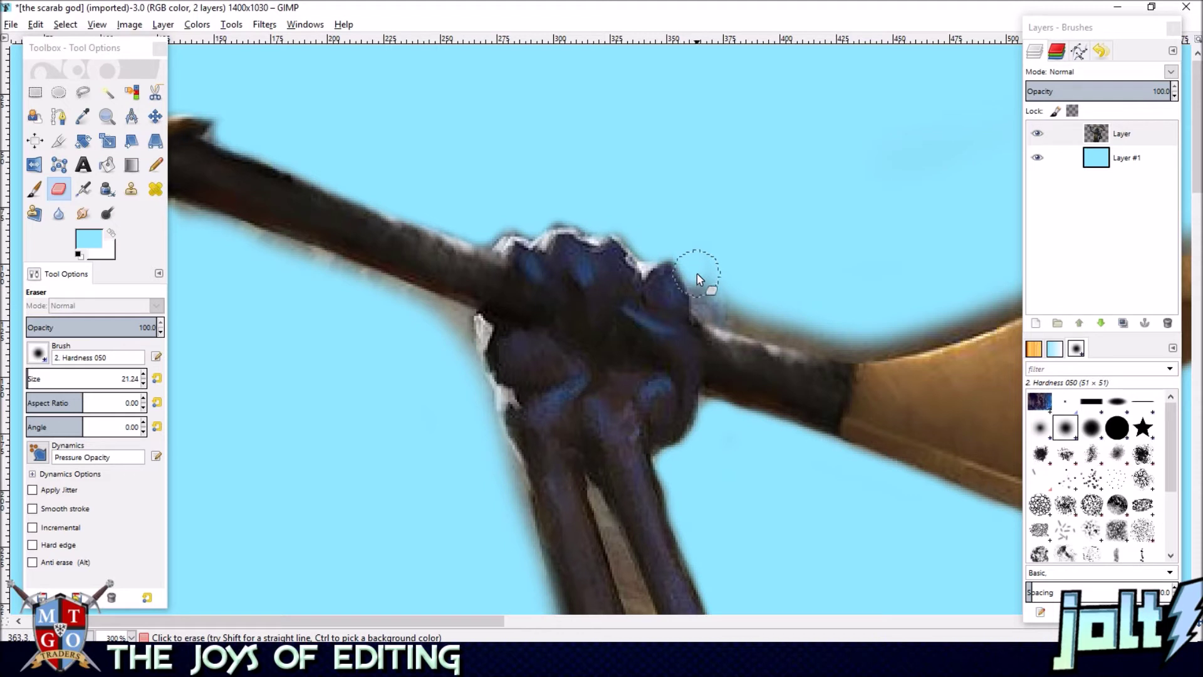
{"action": "left_click_drag", "start_coordinate": [739, 311], "coordinate": [800, 322]}
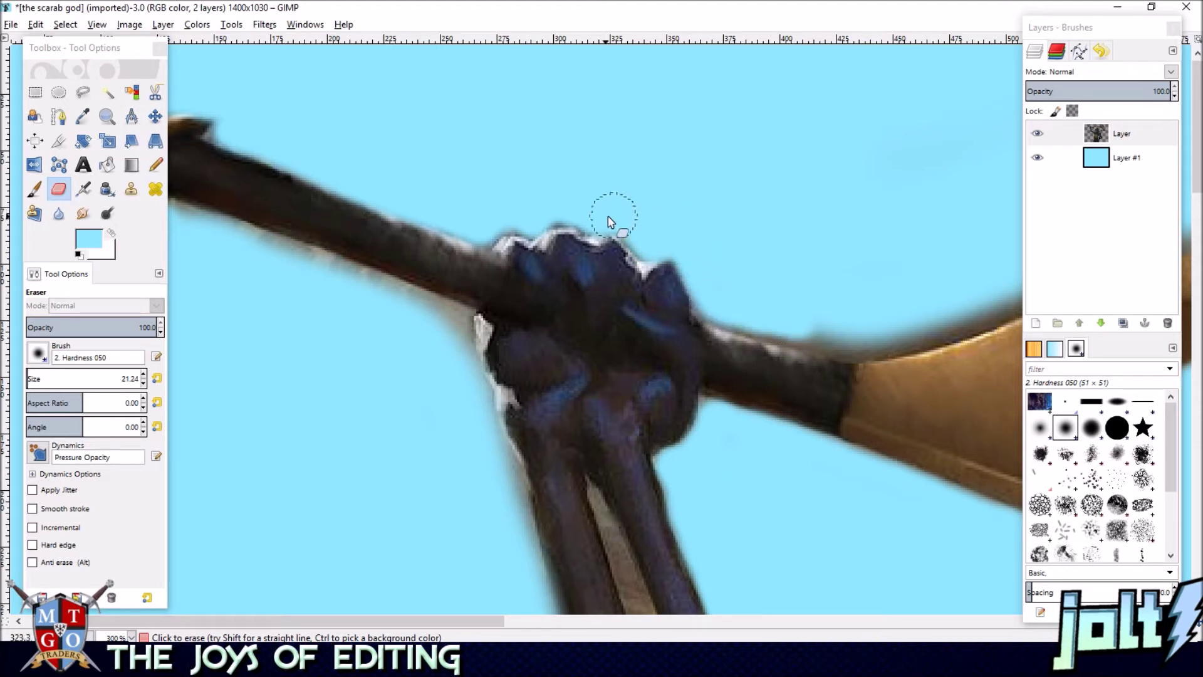
{"action": "mouse_move", "coordinate": [648, 234]}
{"action": "left_mouse_down"}
{"action": "mouse_move", "coordinate": [621, 216]}
{"action": "mouse_move", "coordinate": [594, 225]}
{"action": "mouse_move", "coordinate": [570, 207]}
{"action": "mouse_move", "coordinate": [494, 220]}
{"action": "left_mouse_up"}
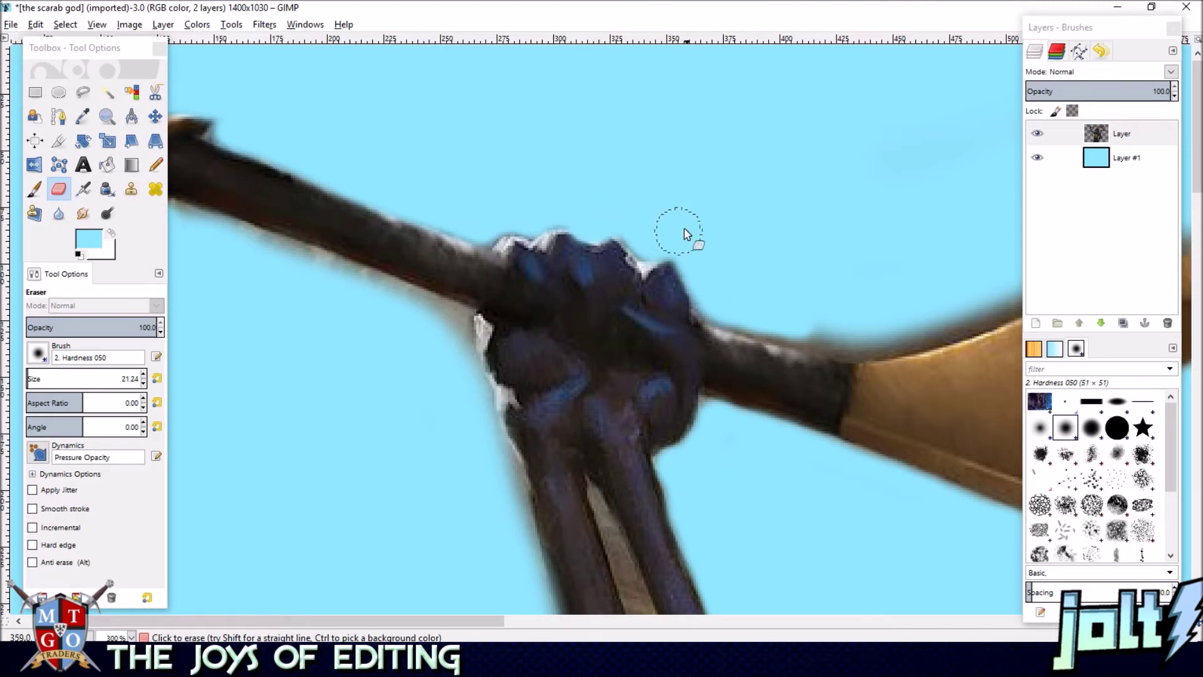
{"action": "left_click_drag", "start_coordinate": [556, 183], "coordinate": [676, 252]}
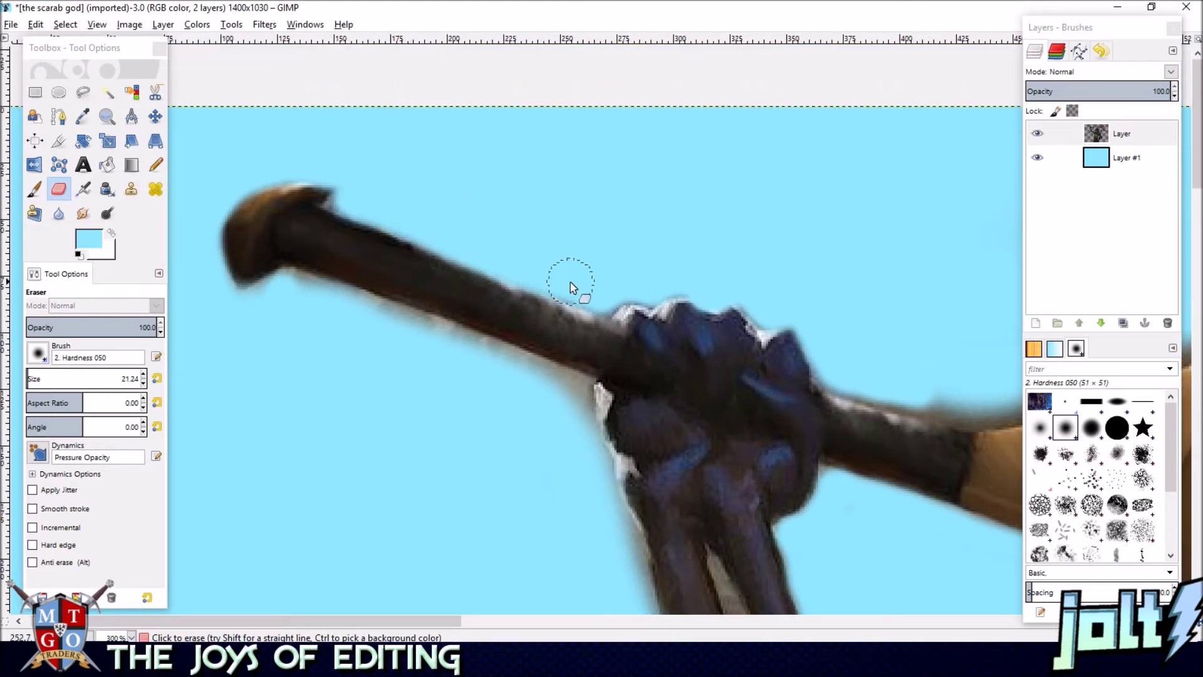
- Erase the dark fringe along the blade's rising upper edge, from the handle joint to the start of the arch
{"action": "scroll", "coordinate": [309, 102], "scroll_direction": "right", "scroll_amount": 5}
{"action": "scroll", "coordinate": [583, 197], "scroll_direction": "left", "scroll_amount": 5}
{"action": "scroll", "coordinate": [574, 204], "scroll_direction": "down", "scroll_amount": 1}
{"action": "scroll", "coordinate": [591, 182], "scroll_direction": "right", "scroll_amount": 5}
{"action": "scroll", "coordinate": [591, 183], "scroll_direction": "down", "scroll_amount": 1}
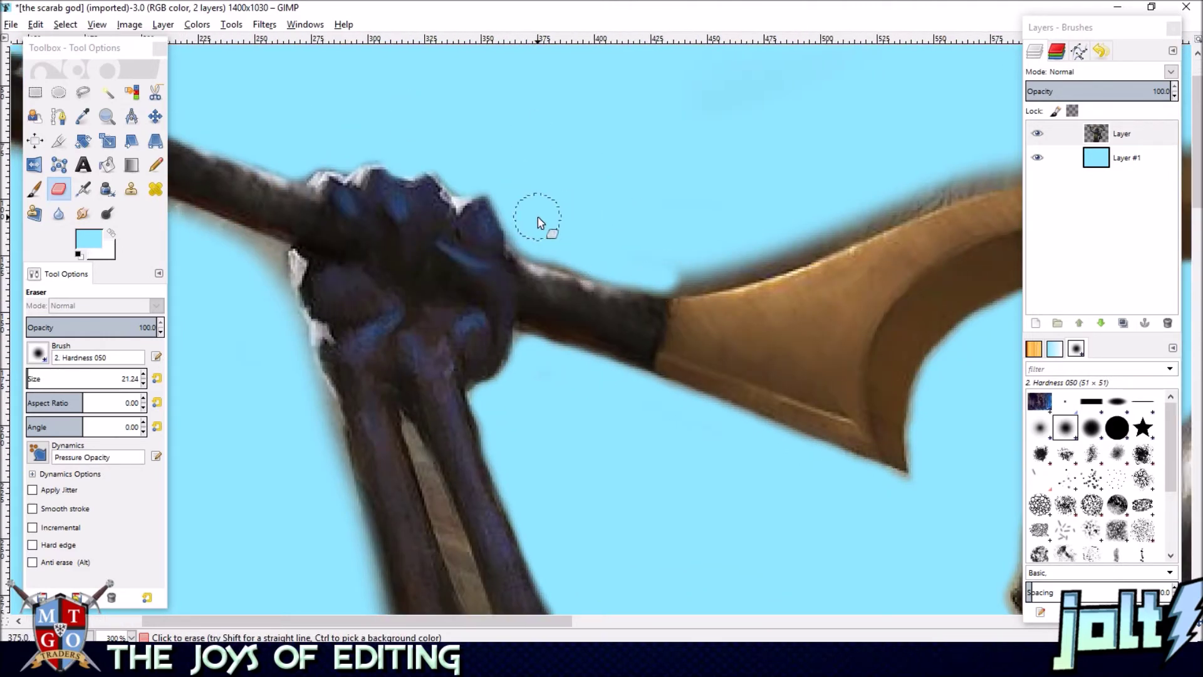
{"action": "left_click_drag", "start_coordinate": [693, 228], "coordinate": [564, 227]}
{"action": "left_click_drag", "start_coordinate": [903, 161], "coordinate": [835, 205]}
{"action": "mouse_move", "coordinate": [502, 138]}
{"action": "left_mouse_down"}
{"action": "mouse_move", "coordinate": [854, 164]}
{"action": "mouse_move", "coordinate": [820, 209]}
{"action": "left_mouse_up"}
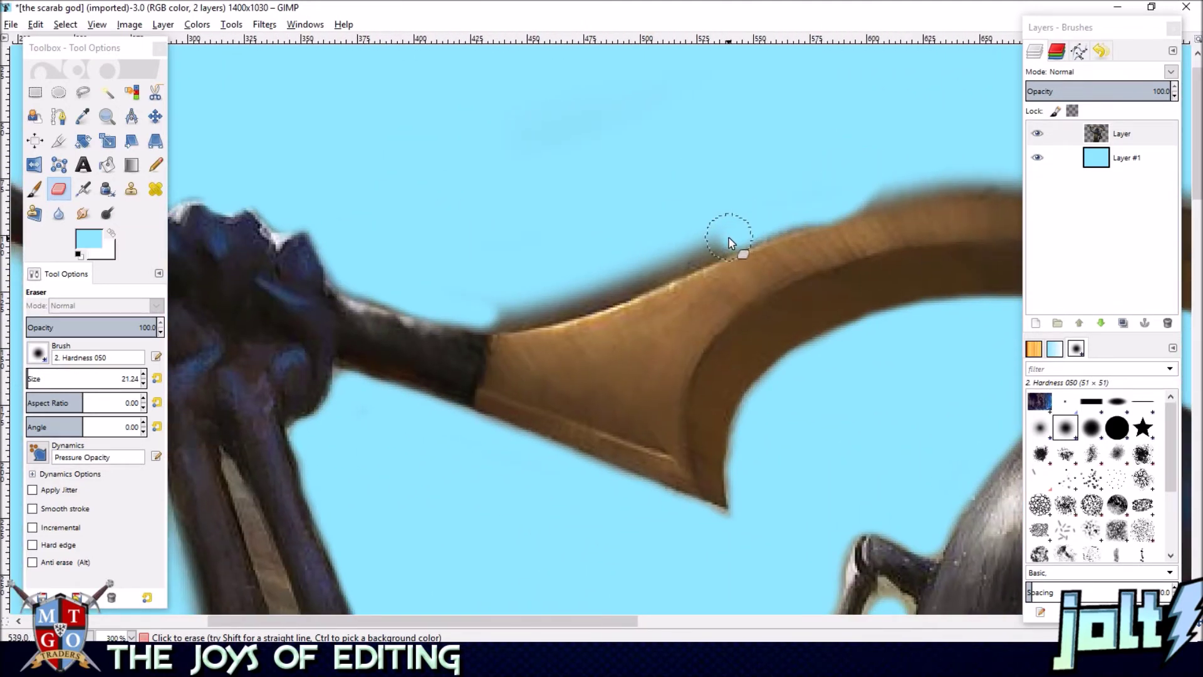
{"action": "left_click_drag", "start_coordinate": [608, 292], "coordinate": [527, 316]}
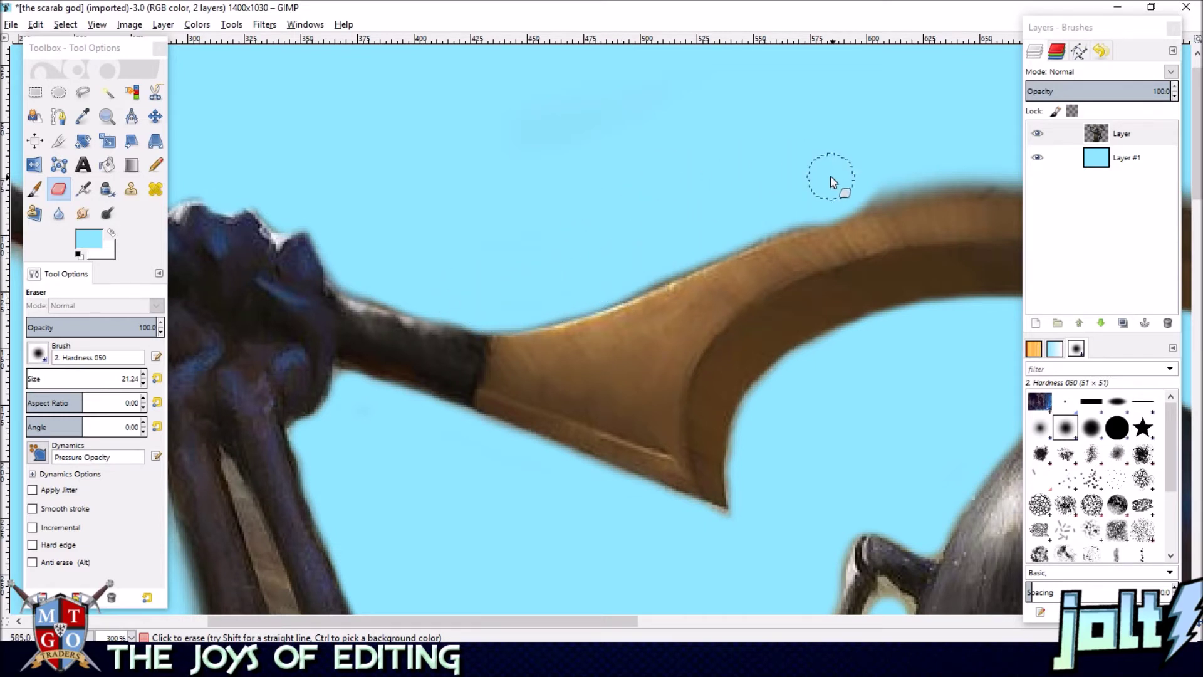
{"action": "mouse_move", "coordinate": [684, 262]}
{"action": "left_mouse_down"}
{"action": "mouse_move", "coordinate": [527, 325]}
{"action": "mouse_move", "coordinate": [495, 339]}
{"action": "left_mouse_up"}
- Erase the fringe along the top of the blade's arch above the head
{"action": "scroll", "coordinate": [767, 188], "scroll_direction": "right", "scroll_amount": 5}
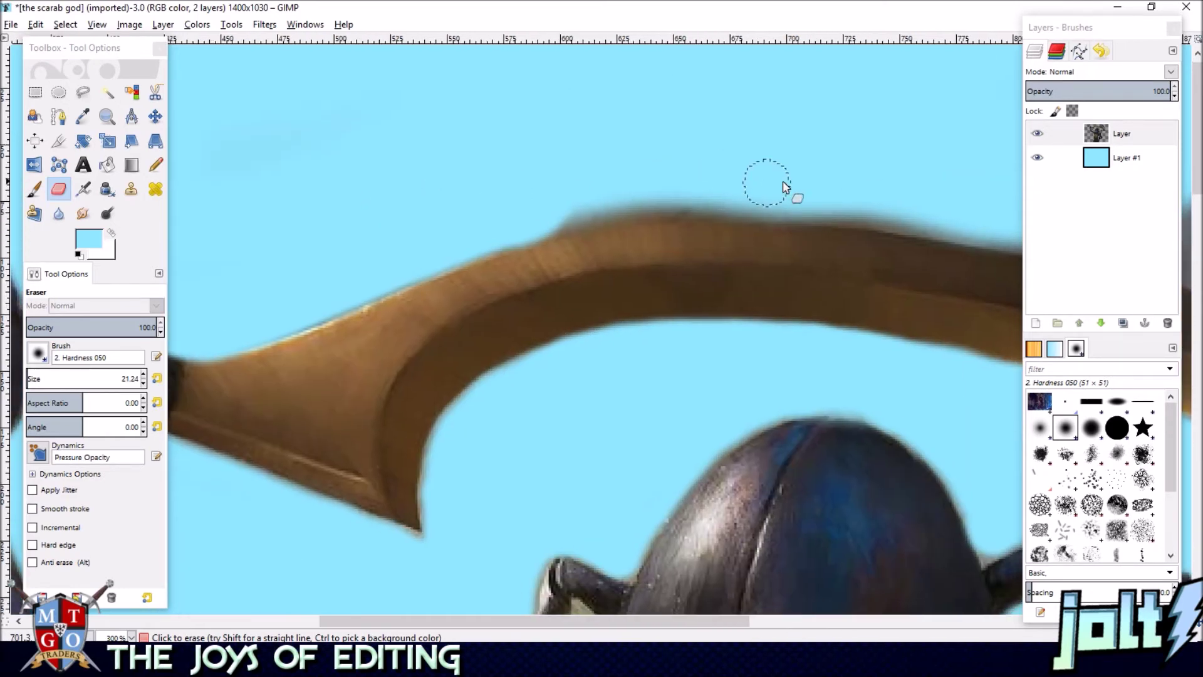
{"action": "left_click_drag", "start_coordinate": [871, 197], "coordinate": [785, 202]}
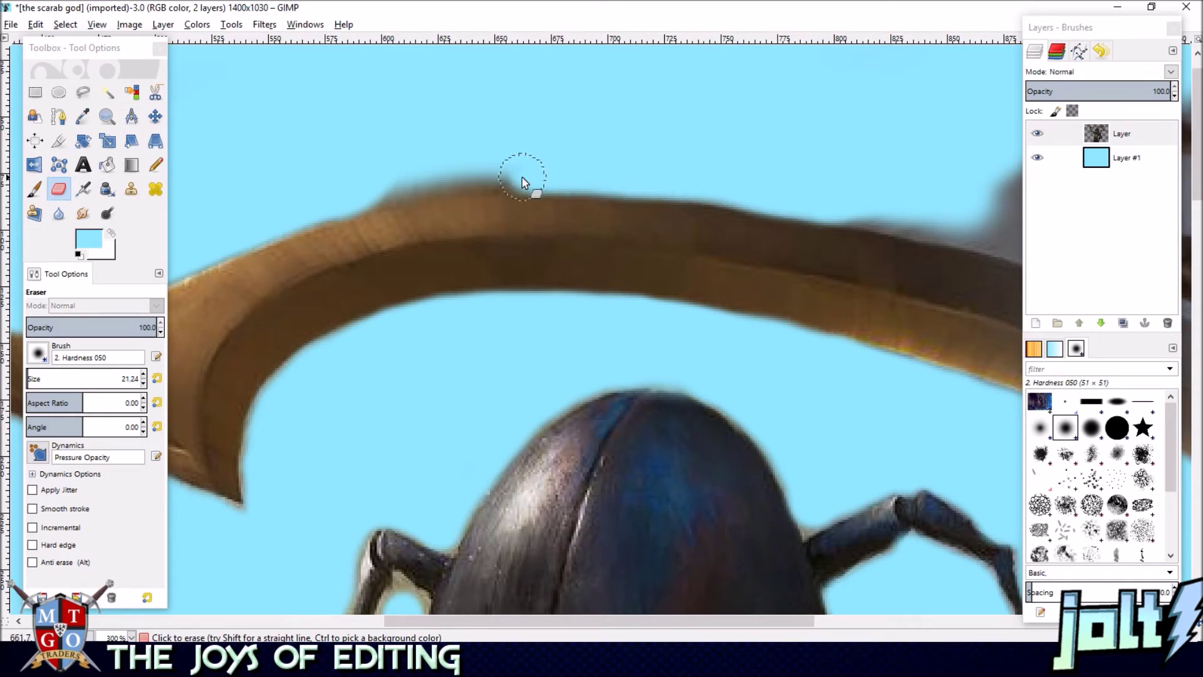
{"action": "left_click_drag", "start_coordinate": [466, 182], "coordinate": [349, 193]}
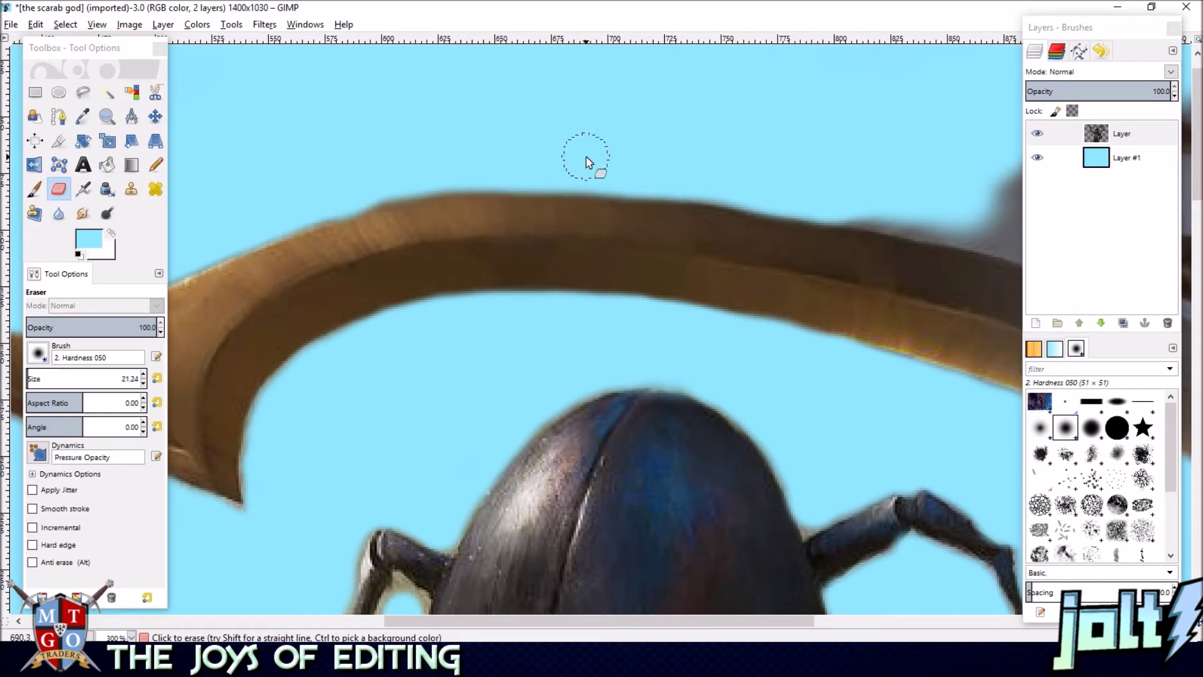
{"action": "scroll", "coordinate": [554, 118], "scroll_direction": "left", "scroll_amount": 4}
{"action": "scroll", "coordinate": [554, 119], "scroll_direction": "down", "scroll_amount": 2}
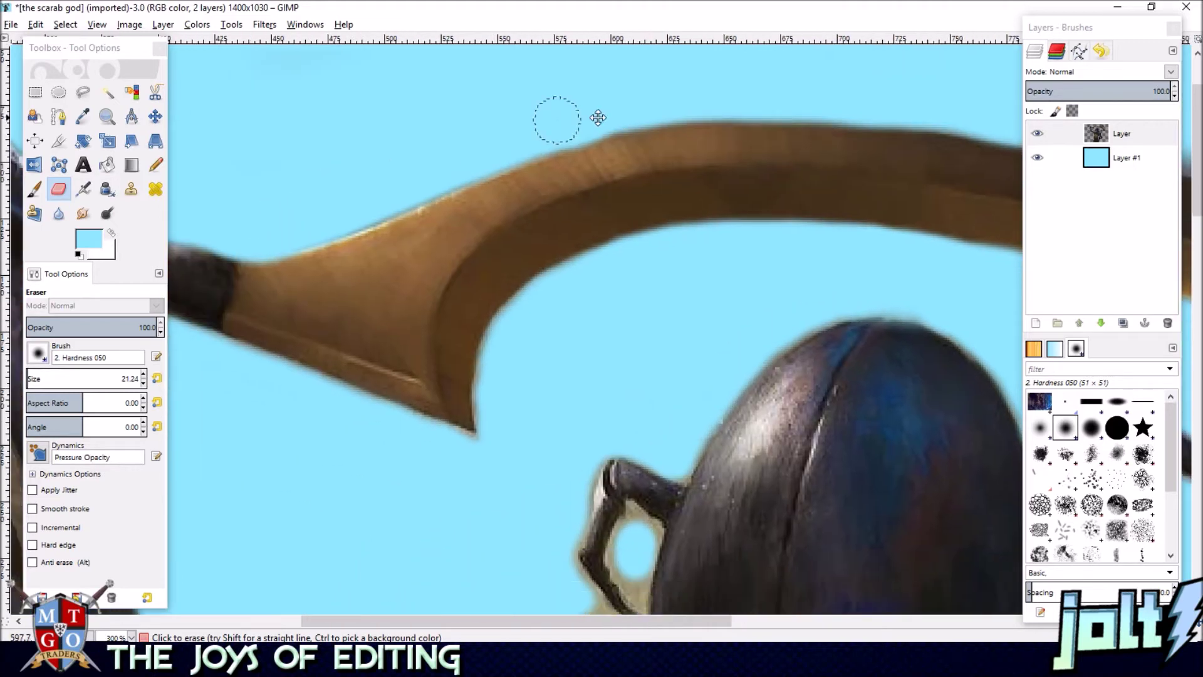
{"action": "left_click_drag", "start_coordinate": [392, 164], "coordinate": [725, 156]}
{"action": "left_click_drag", "start_coordinate": [1001, 133], "coordinate": [683, 126]}
- Erase the background along the blade's upper edge up to the staff head and around the outside of its near curl
{"action": "scroll", "coordinate": [684, 126], "scroll_direction": "right", "scroll_amount": 4}
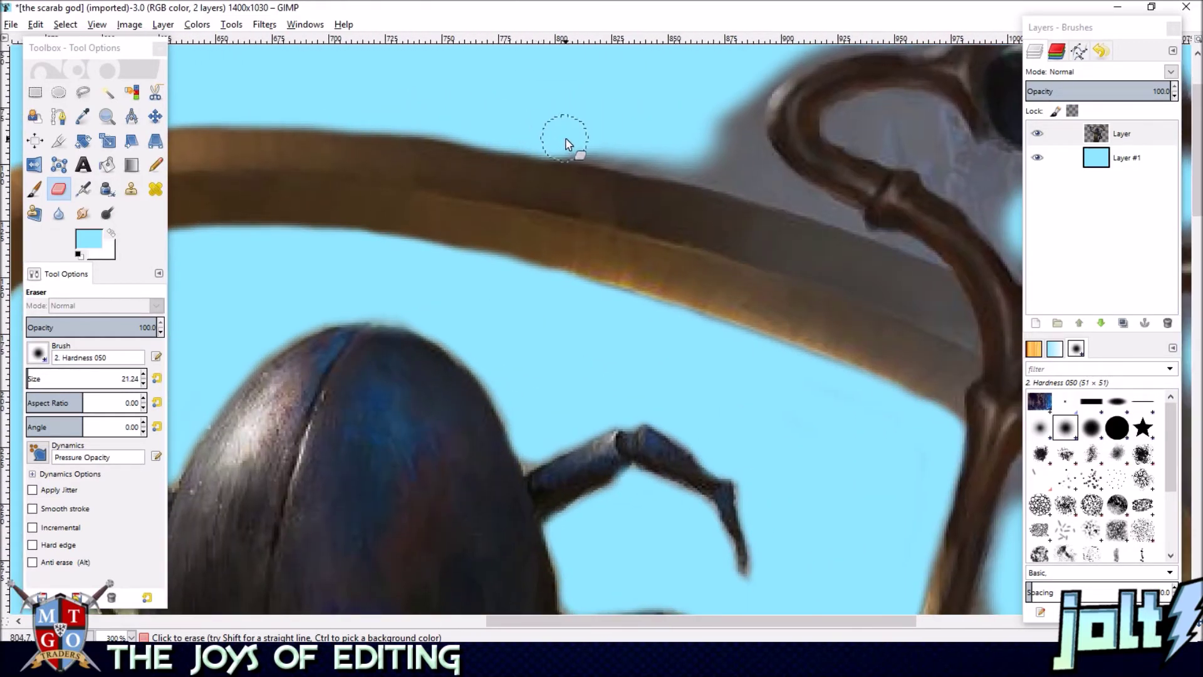
{"action": "mouse_move", "coordinate": [722, 165]}
{"action": "left_mouse_down"}
{"action": "mouse_move", "coordinate": [714, 135]}
{"action": "mouse_move", "coordinate": [741, 135]}
{"action": "mouse_move", "coordinate": [776, 187]}
{"action": "mouse_move", "coordinate": [541, 142]}
{"action": "left_mouse_up"}
{"action": "left_click_drag", "start_coordinate": [634, 87], "coordinate": [505, 113]}
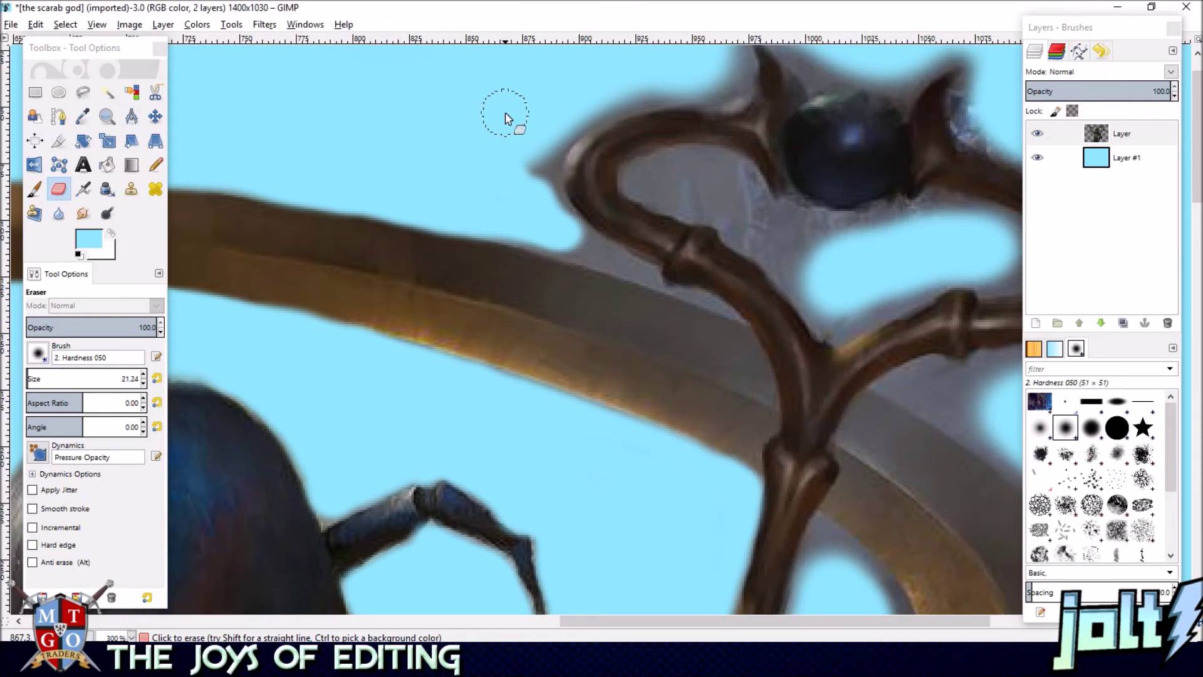
{"action": "scroll", "coordinate": [650, 168], "scroll_direction": "up", "scroll_amount": 3}
{"action": "scroll", "coordinate": [649, 168], "scroll_direction": "right", "scroll_amount": 1}
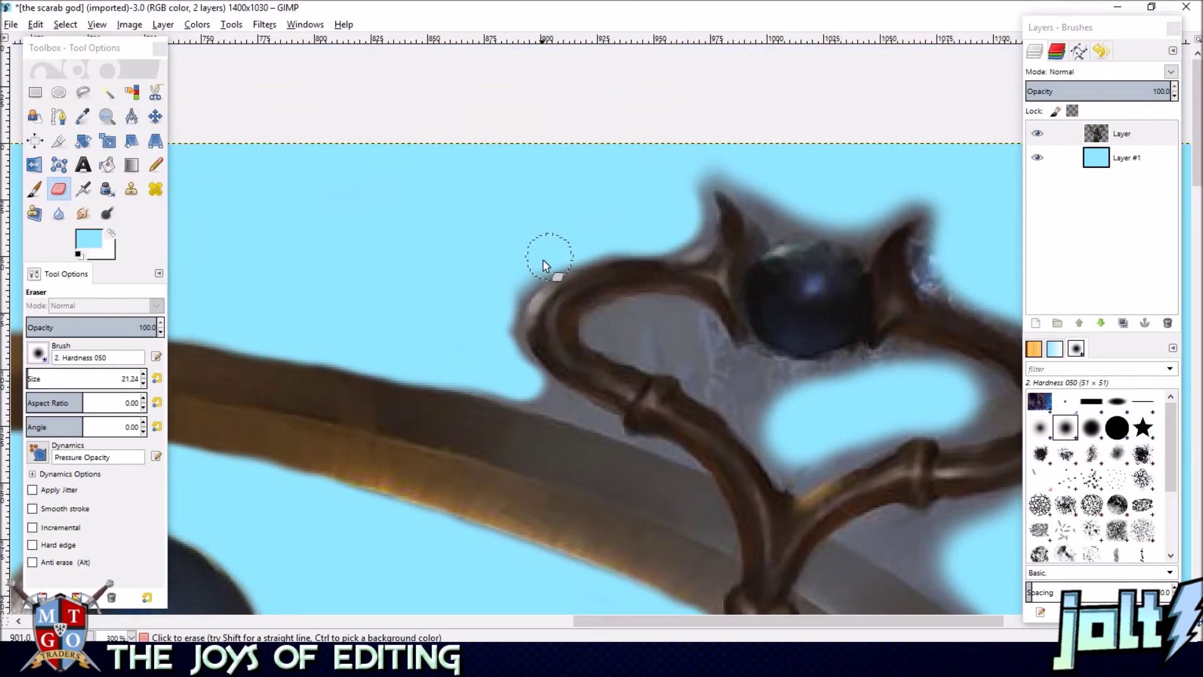
{"action": "left_click_drag", "start_coordinate": [511, 291], "coordinate": [512, 363]}
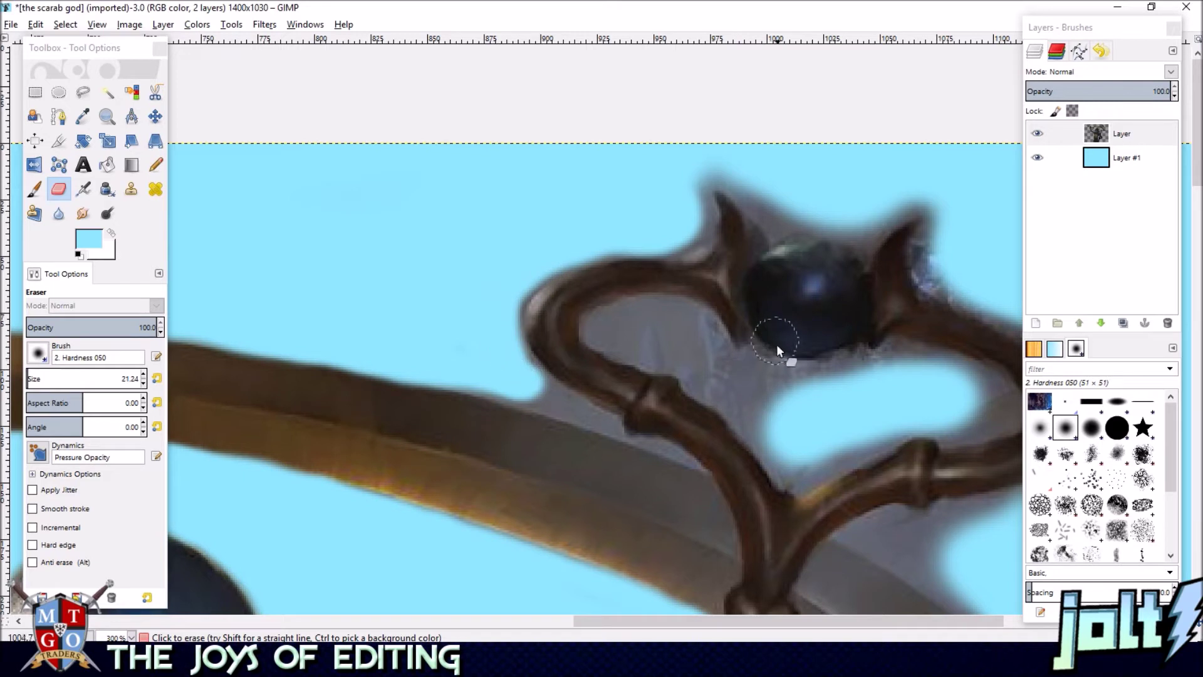
- Erase the background inside the staff head's loop beneath the orb and tidy the near curl's outer edge
{"action": "left_click_drag", "start_coordinate": [794, 402], "coordinate": [733, 380]}
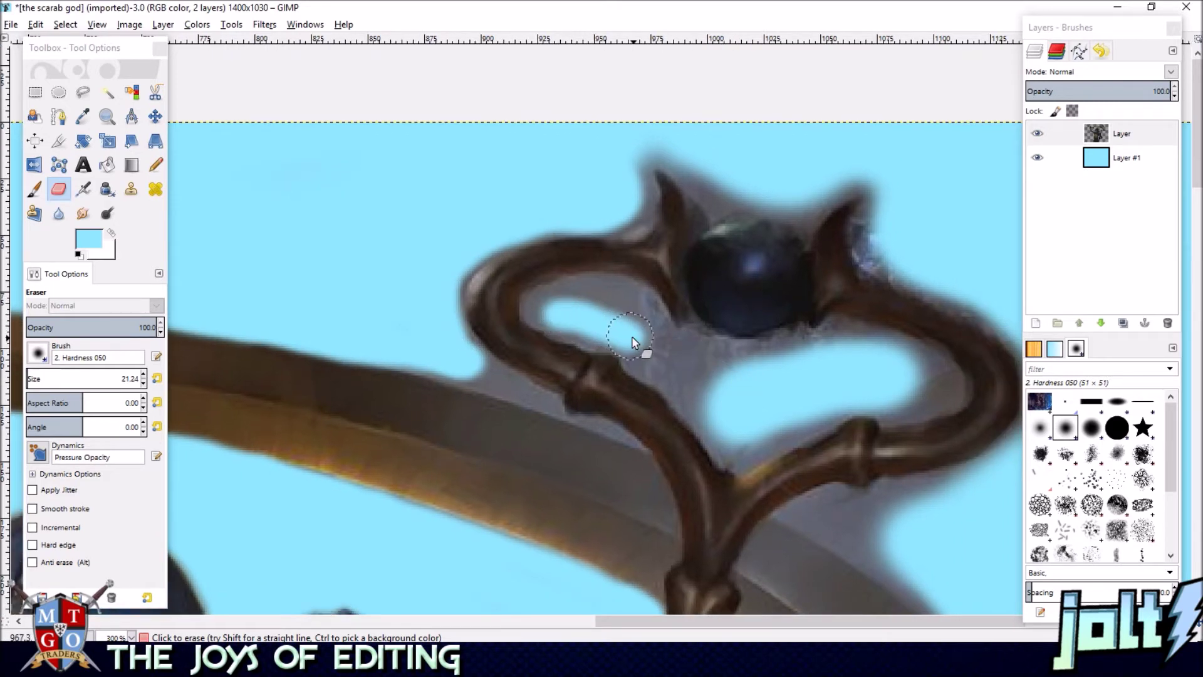
{"action": "left_click_drag", "start_coordinate": [704, 411], "coordinate": [727, 439]}
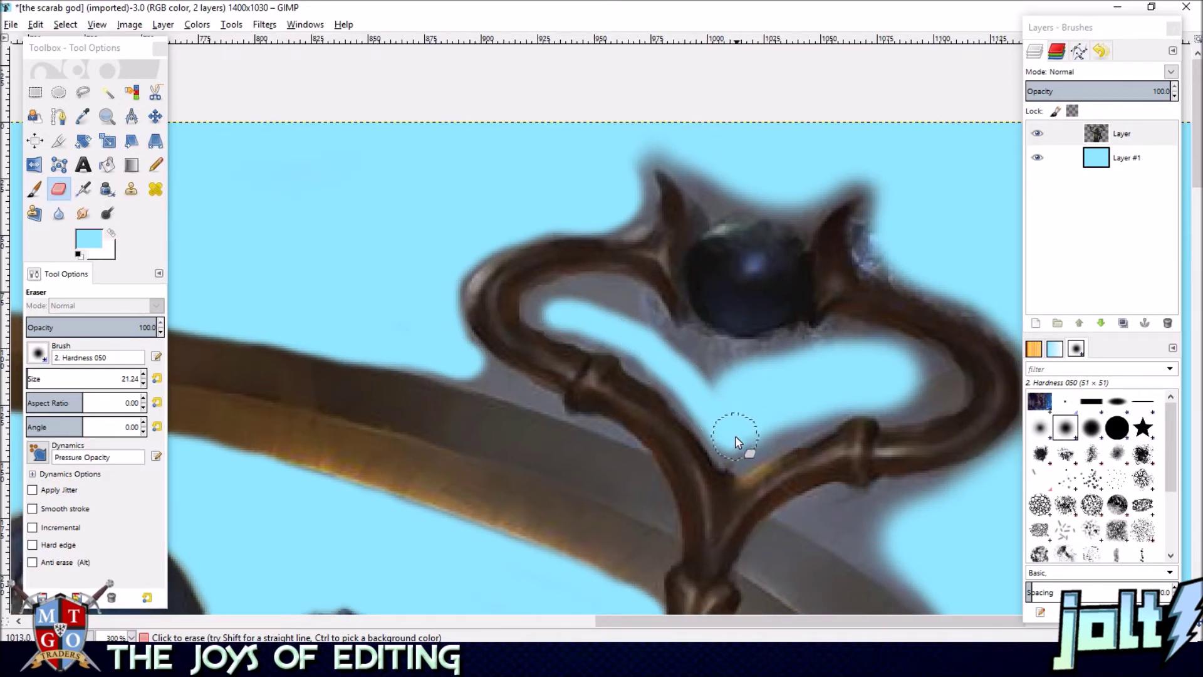
{"action": "mouse_move", "coordinate": [914, 408]}
{"action": "left_mouse_down"}
{"action": "mouse_move", "coordinate": [940, 397]}
{"action": "mouse_move", "coordinate": [913, 384]}
{"action": "mouse_move", "coordinate": [930, 375]}
{"action": "mouse_move", "coordinate": [825, 347]}
{"action": "mouse_move", "coordinate": [725, 379]}
{"action": "mouse_move", "coordinate": [672, 356]}
{"action": "mouse_move", "coordinate": [617, 301]}
{"action": "mouse_move", "coordinate": [549, 314]}
{"action": "mouse_move", "coordinate": [639, 349]}
{"action": "mouse_move", "coordinate": [725, 435]}
{"action": "mouse_move", "coordinate": [738, 368]}
{"action": "mouse_move", "coordinate": [700, 352]}
{"action": "mouse_move", "coordinate": [731, 351]}
{"action": "mouse_move", "coordinate": [677, 363]}
{"action": "mouse_move", "coordinate": [626, 325]}
{"action": "mouse_move", "coordinate": [553, 313]}
{"action": "mouse_move", "coordinate": [619, 305]}
{"action": "mouse_move", "coordinate": [653, 334]}
{"action": "mouse_move", "coordinate": [664, 371]}
{"action": "left_mouse_up"}
{"action": "left_click_drag", "start_coordinate": [747, 379], "coordinate": [694, 347]}
{"action": "mouse_move", "coordinate": [598, 206]}
{"action": "left_mouse_down"}
{"action": "mouse_move", "coordinate": [635, 211]}
{"action": "mouse_move", "coordinate": [644, 199]}
{"action": "mouse_move", "coordinate": [606, 144]}
{"action": "mouse_move", "coordinate": [630, 200]}
{"action": "mouse_move", "coordinate": [524, 230]}
{"action": "mouse_move", "coordinate": [465, 367]}
{"action": "left_mouse_up"}
{"action": "left_click_drag", "start_coordinate": [458, 245], "coordinate": [368, 313]}
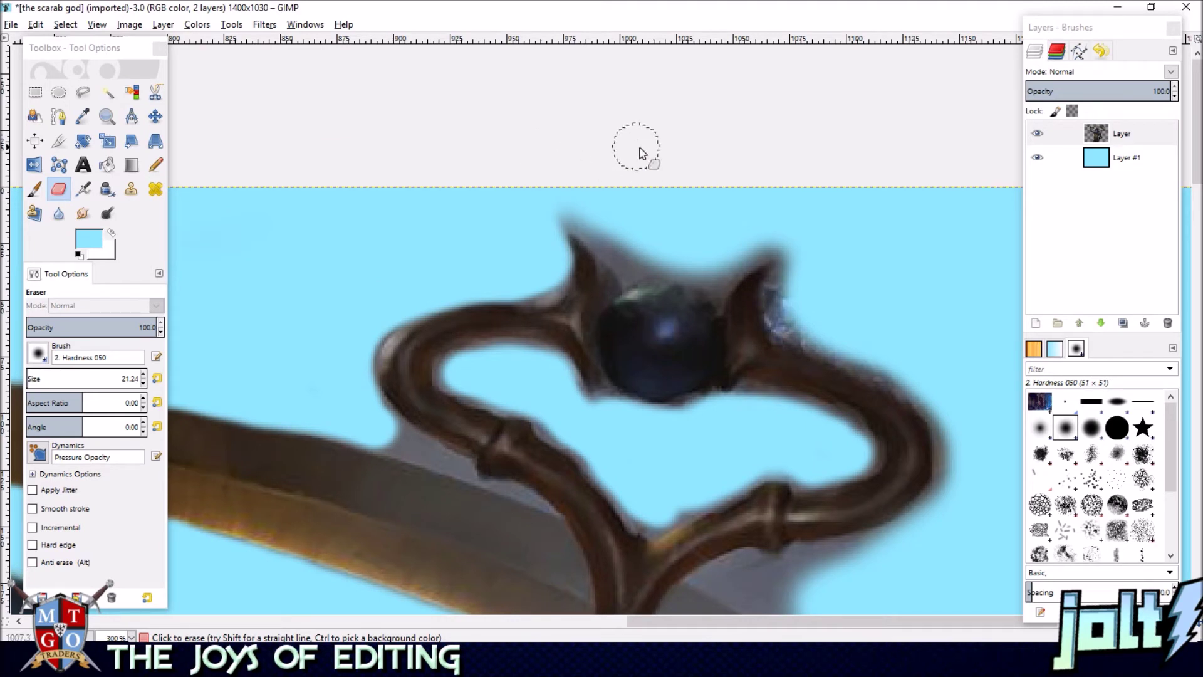
- Erase the background fringe around both horns above the orb and along the outer edge of the staff head's far curl
{"action": "left_click_drag", "start_coordinate": [541, 217], "coordinate": [570, 218]}
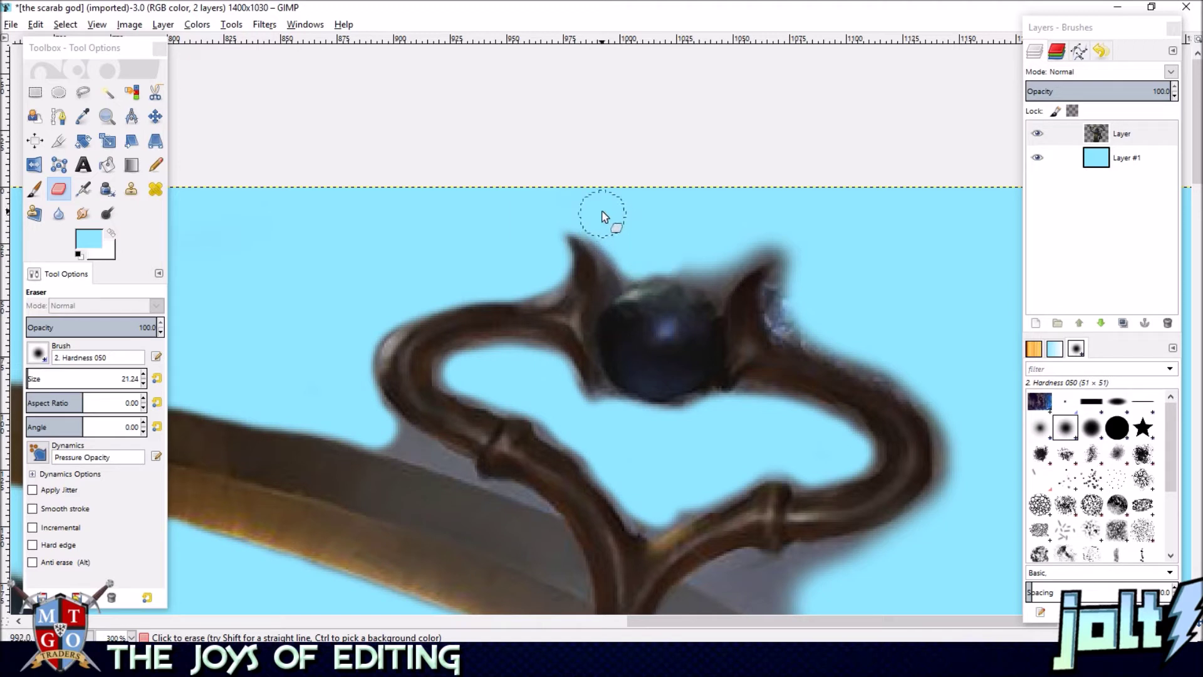
{"action": "mouse_move", "coordinate": [760, 252]}
{"action": "left_mouse_down"}
{"action": "mouse_move", "coordinate": [806, 260]}
{"action": "mouse_move", "coordinate": [791, 279]}
{"action": "mouse_move", "coordinate": [793, 325]}
{"action": "left_mouse_up"}
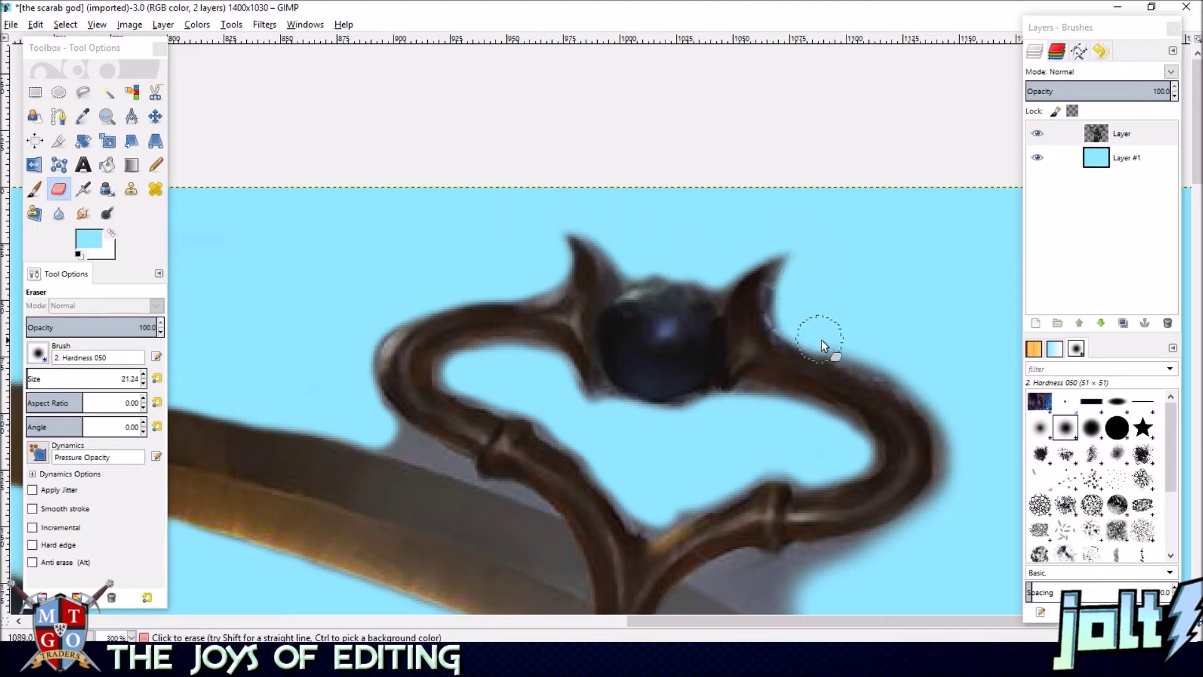
{"action": "left_click_drag", "start_coordinate": [904, 384], "coordinate": [968, 474]}
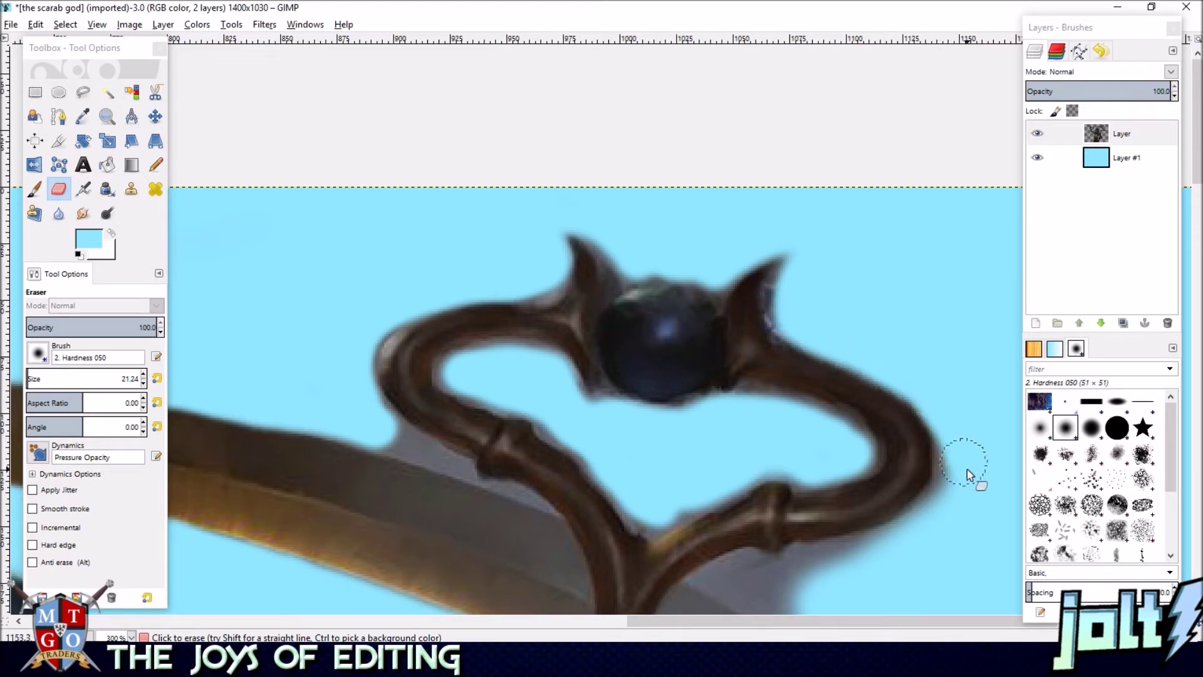
{"action": "left_click_drag", "start_coordinate": [787, 304], "coordinate": [781, 270]}
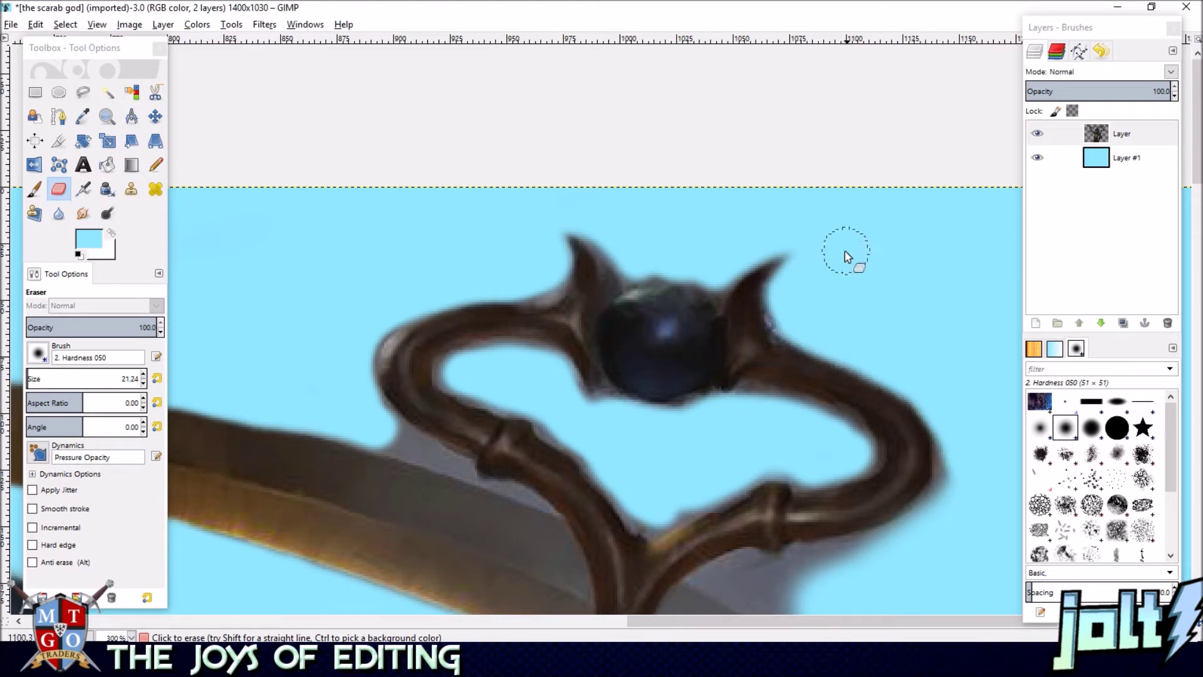
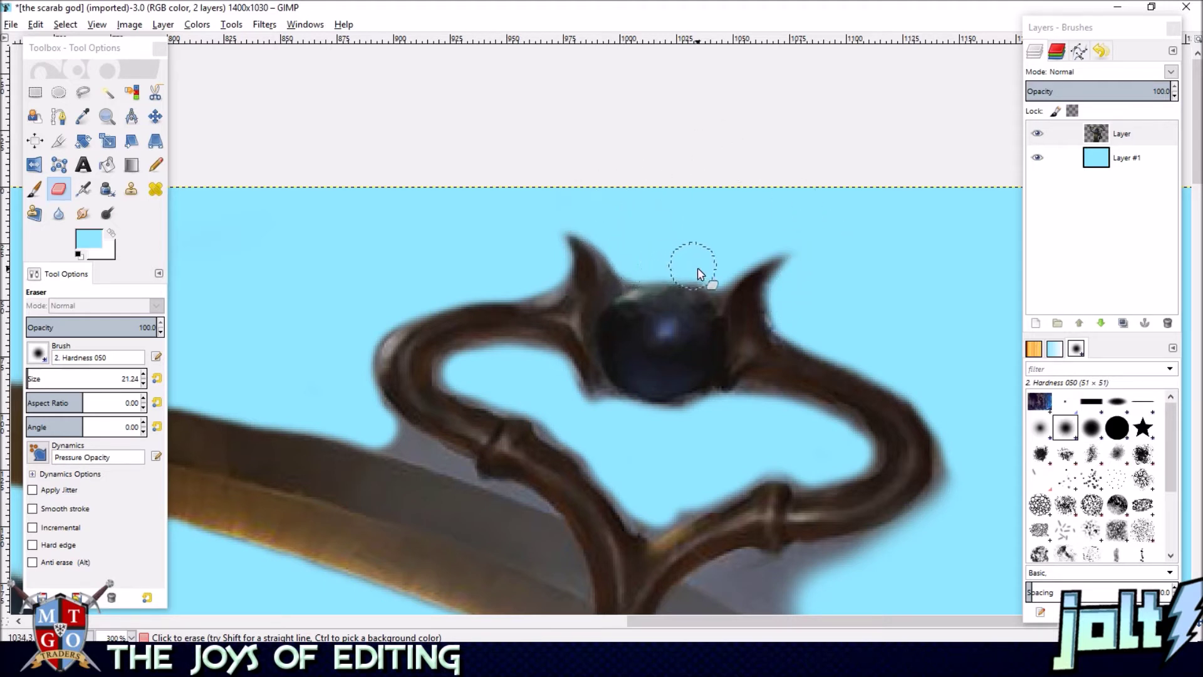
- Erase the fringe around the inside of the staff head's loop and the underside of the orb, and tidy the near horn's edges
{"action": "left_click_drag", "start_coordinate": [833, 277], "coordinate": [722, 230]}
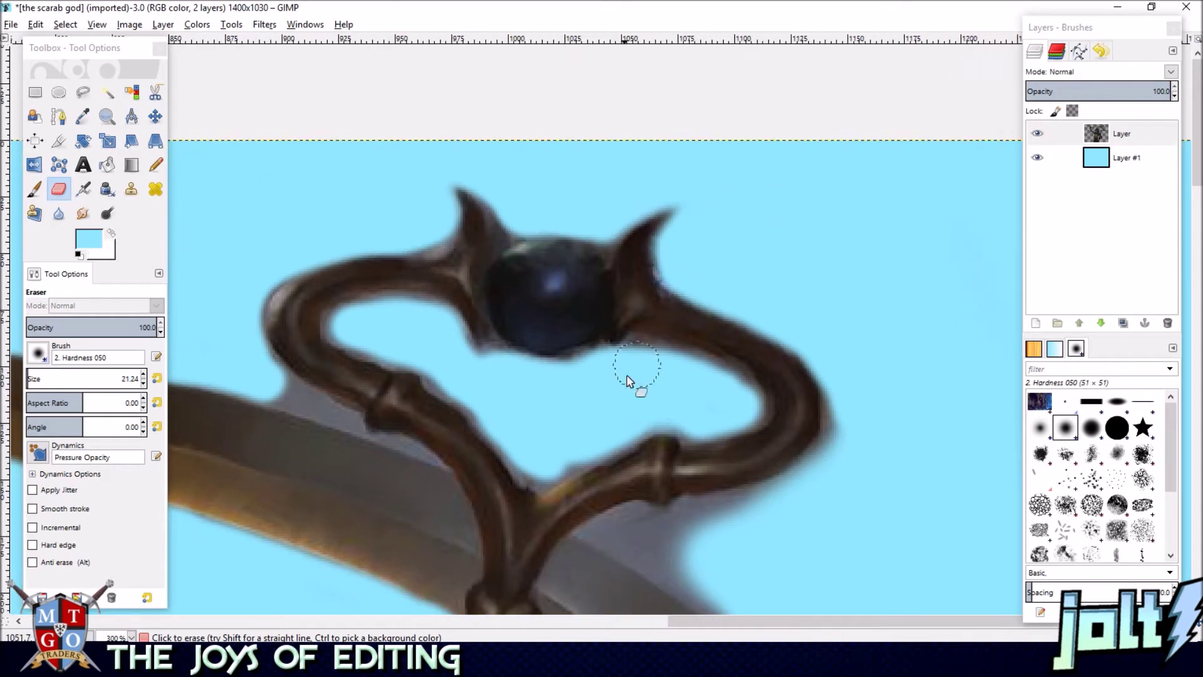
{"action": "mouse_move", "coordinate": [634, 381]}
{"action": "left_mouse_down"}
{"action": "mouse_move", "coordinate": [637, 358]}
{"action": "mouse_move", "coordinate": [717, 381]}
{"action": "mouse_move", "coordinate": [749, 408]}
{"action": "left_mouse_up"}
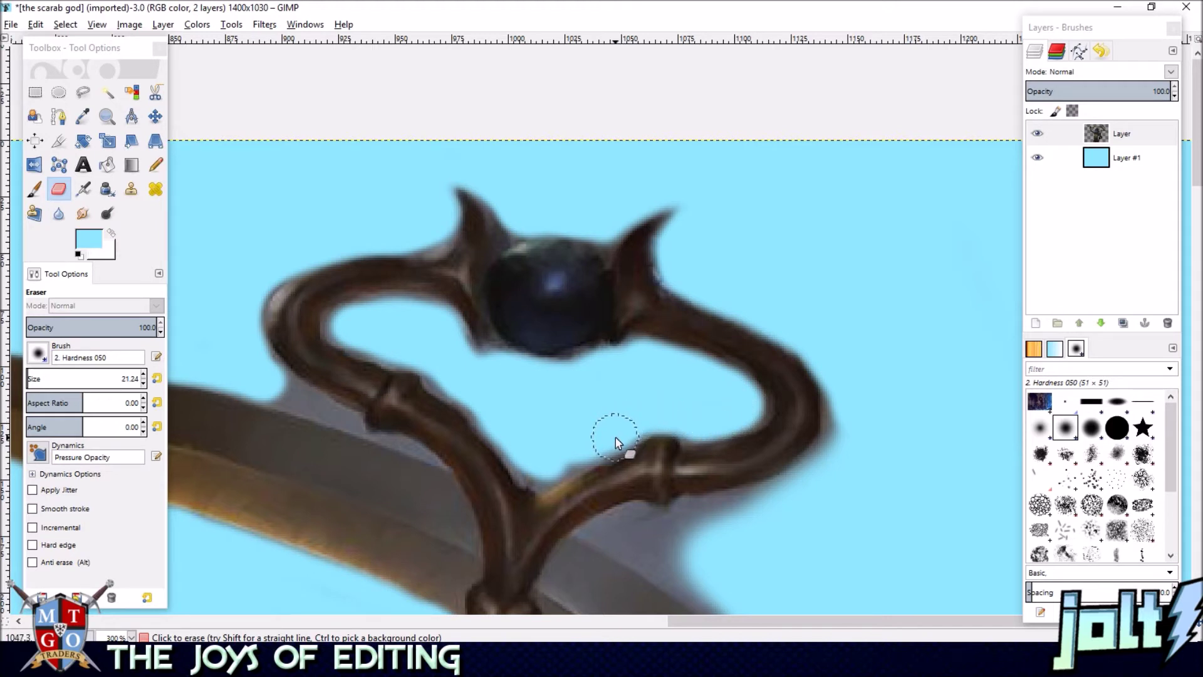
{"action": "mouse_move", "coordinate": [518, 457]}
{"action": "left_mouse_down"}
{"action": "mouse_move", "coordinate": [505, 424]}
{"action": "mouse_move", "coordinate": [441, 377]}
{"action": "left_mouse_up"}
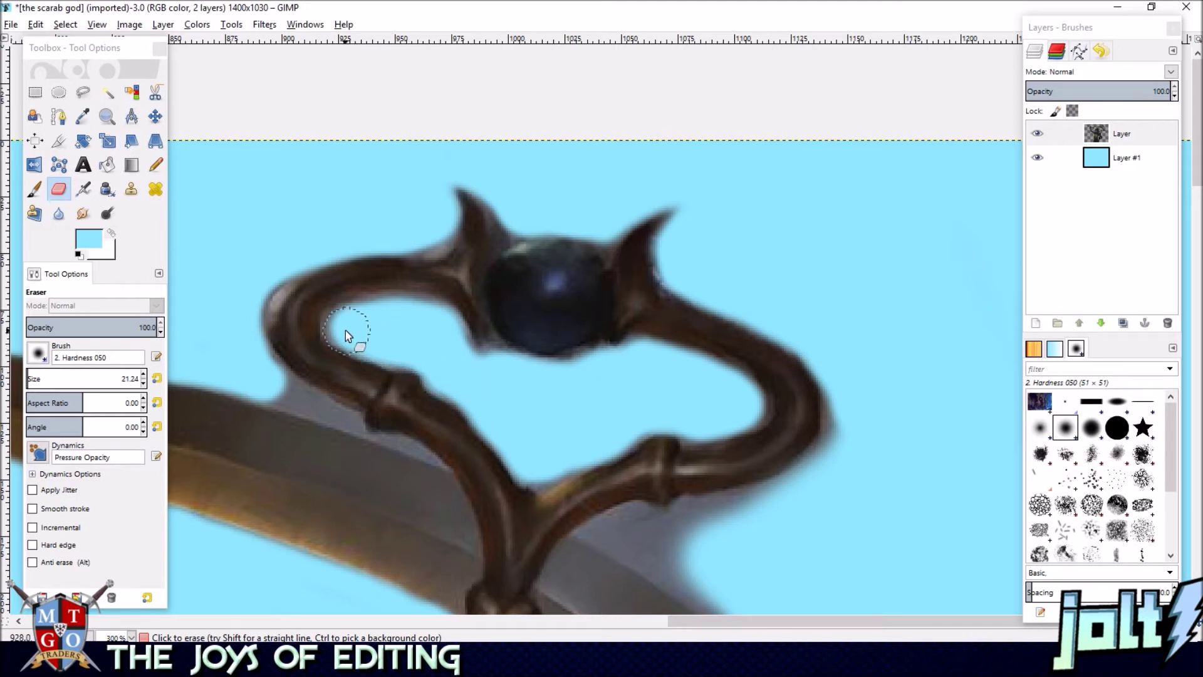
{"action": "mouse_move", "coordinate": [349, 324]}
{"action": "left_mouse_down"}
{"action": "mouse_move", "coordinate": [408, 311]}
{"action": "mouse_move", "coordinate": [438, 322]}
{"action": "mouse_move", "coordinate": [491, 384]}
{"action": "mouse_move", "coordinate": [497, 359]}
{"action": "mouse_move", "coordinate": [558, 380]}
{"action": "mouse_move", "coordinate": [595, 375]}
{"action": "left_mouse_up"}
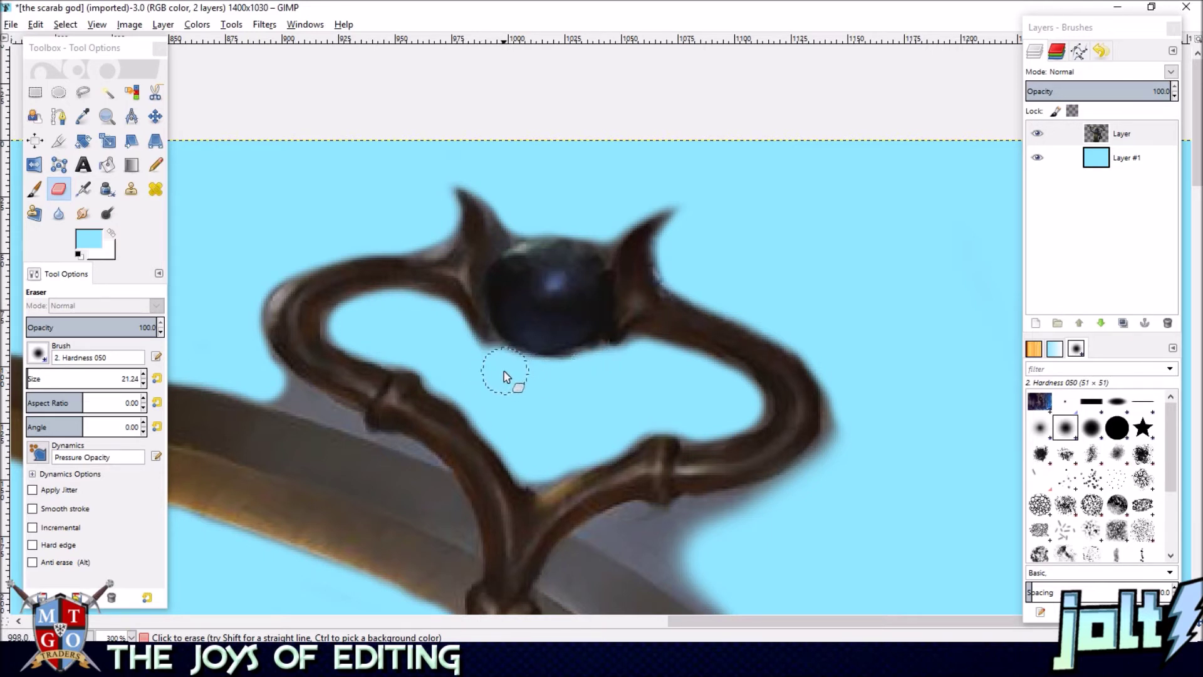
{"action": "left_click_drag", "start_coordinate": [501, 362], "coordinate": [552, 377]}
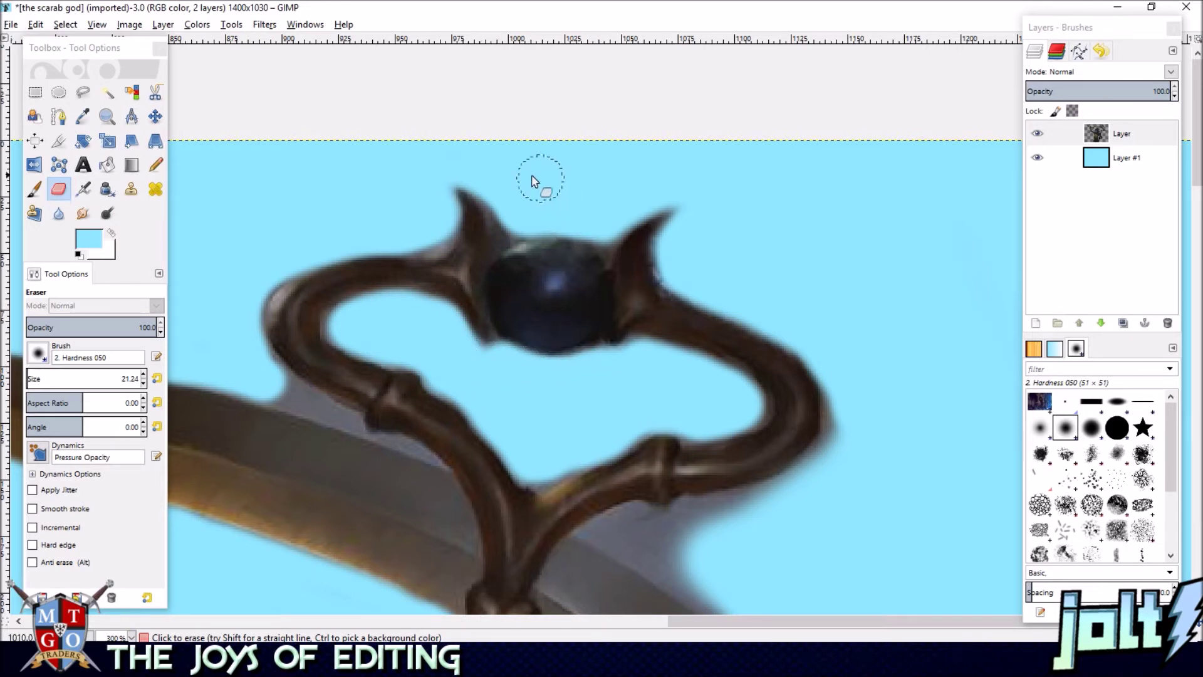
{"action": "left_click_drag", "start_coordinate": [491, 185], "coordinate": [527, 231]}
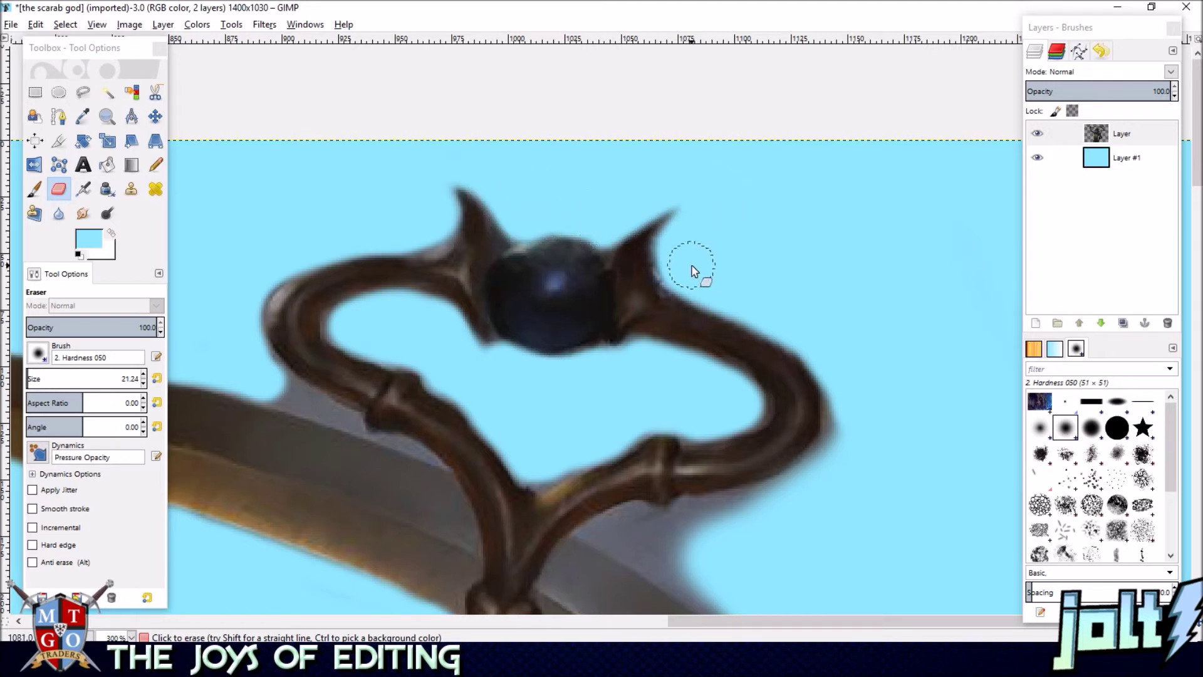
{"action": "left_click_drag", "start_coordinate": [440, 239], "coordinate": [434, 186]}
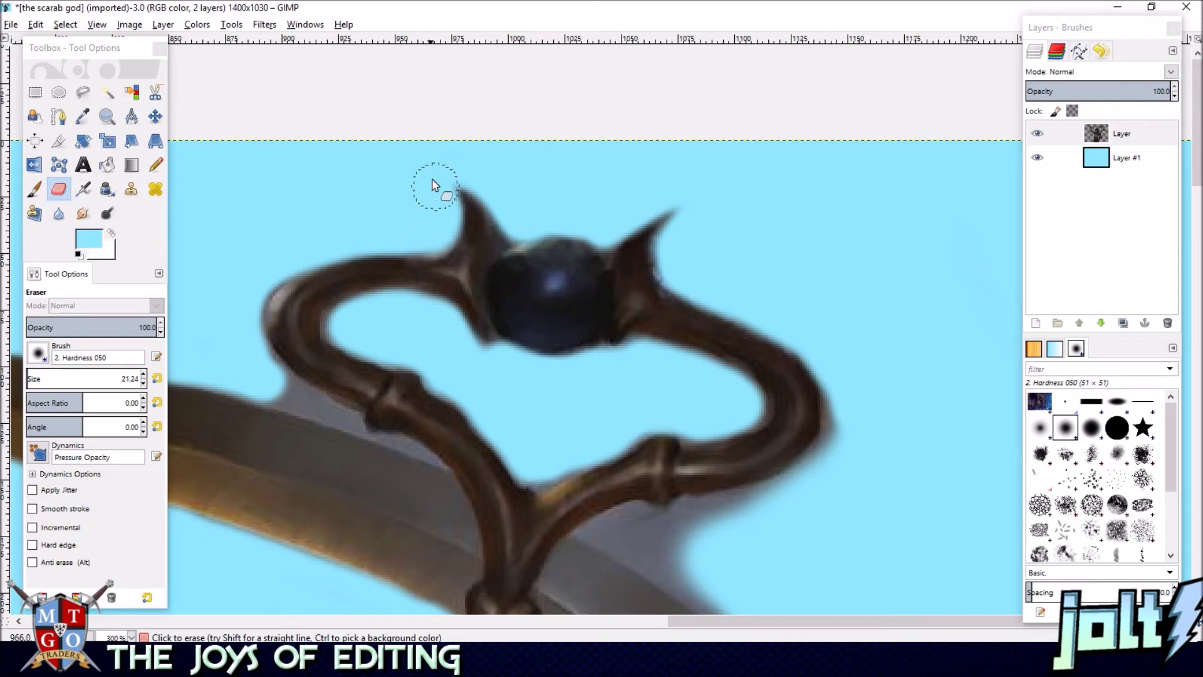
- Erase the background beneath the staff head's far curl, down to where it meets the blade
{"action": "left_click_drag", "start_coordinate": [705, 455], "coordinate": [613, 324]}
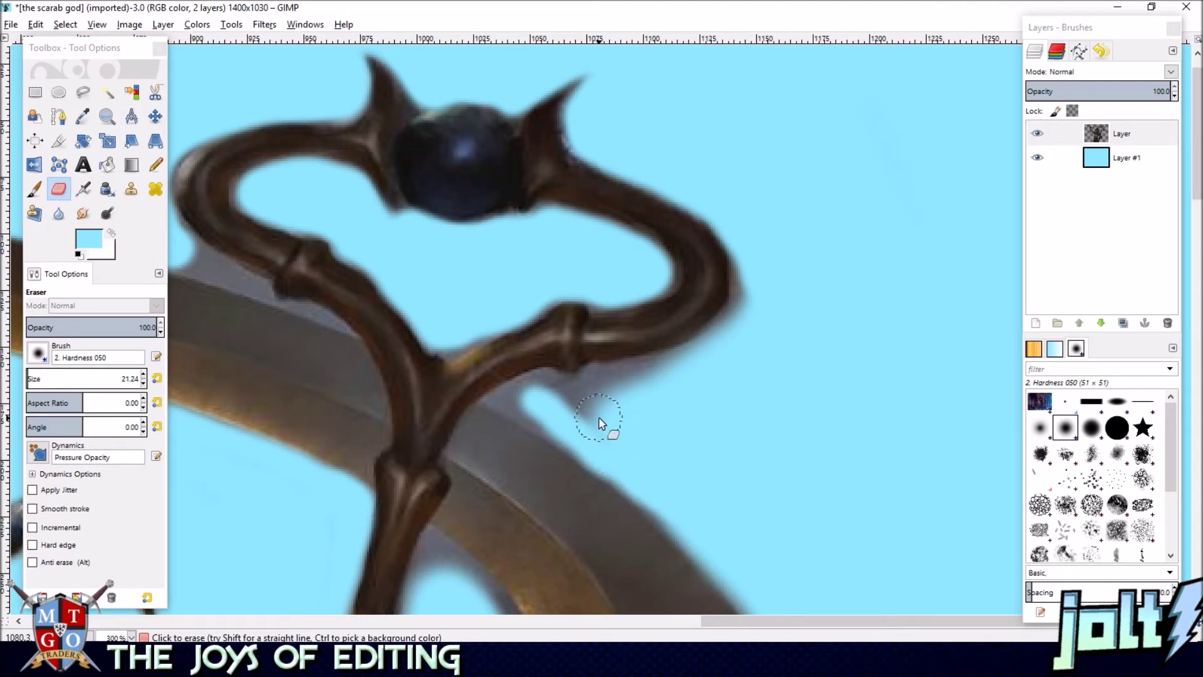
{"action": "left_click_drag", "start_coordinate": [599, 423], "coordinate": [560, 404]}
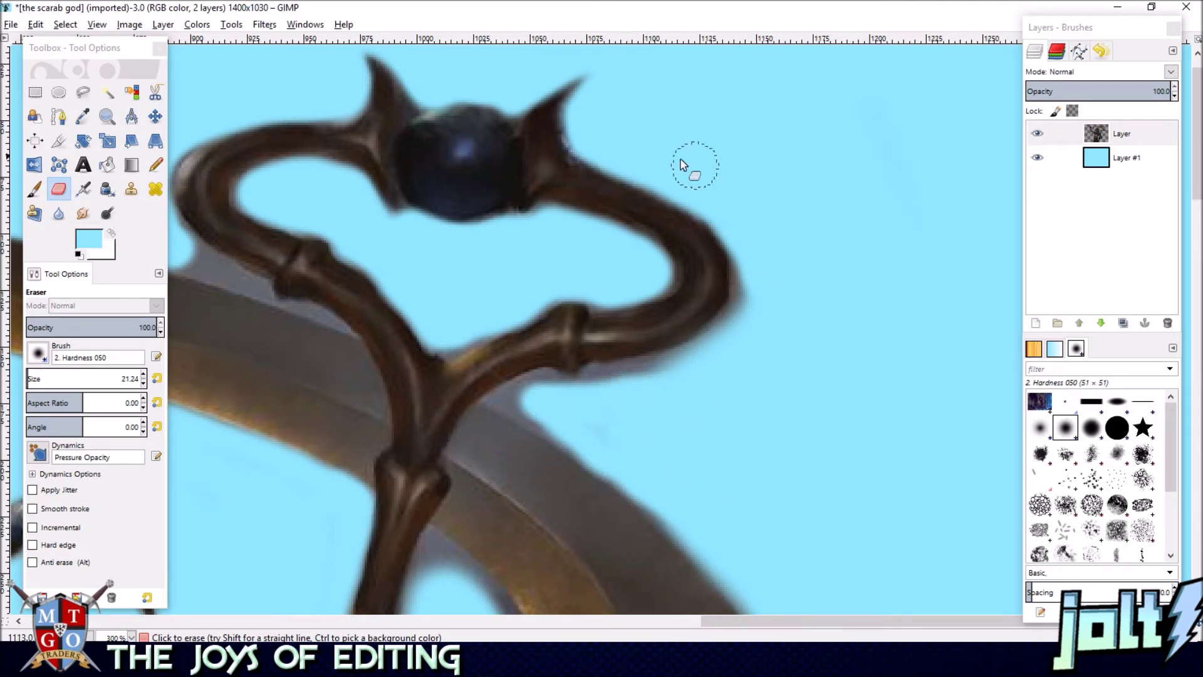
{"action": "mouse_move", "coordinate": [735, 235]}
{"action": "left_mouse_down"}
{"action": "mouse_move", "coordinate": [752, 286]}
{"action": "mouse_move", "coordinate": [723, 345]}
{"action": "mouse_move", "coordinate": [679, 371]}
{"action": "mouse_move", "coordinate": [524, 400]}
{"action": "mouse_move", "coordinate": [648, 494]}
{"action": "left_mouse_up"}
{"action": "mouse_move", "coordinate": [543, 410]}
{"action": "left_mouse_down"}
{"action": "mouse_move", "coordinate": [551, 395]}
{"action": "mouse_move", "coordinate": [529, 397]}
{"action": "mouse_move", "coordinate": [540, 412]}
{"action": "left_mouse_up"}
- Erase the fringe along the blade's outer edge from the staff head down to its tip
{"action": "left_click_drag", "start_coordinate": [699, 465], "coordinate": [680, 295]}
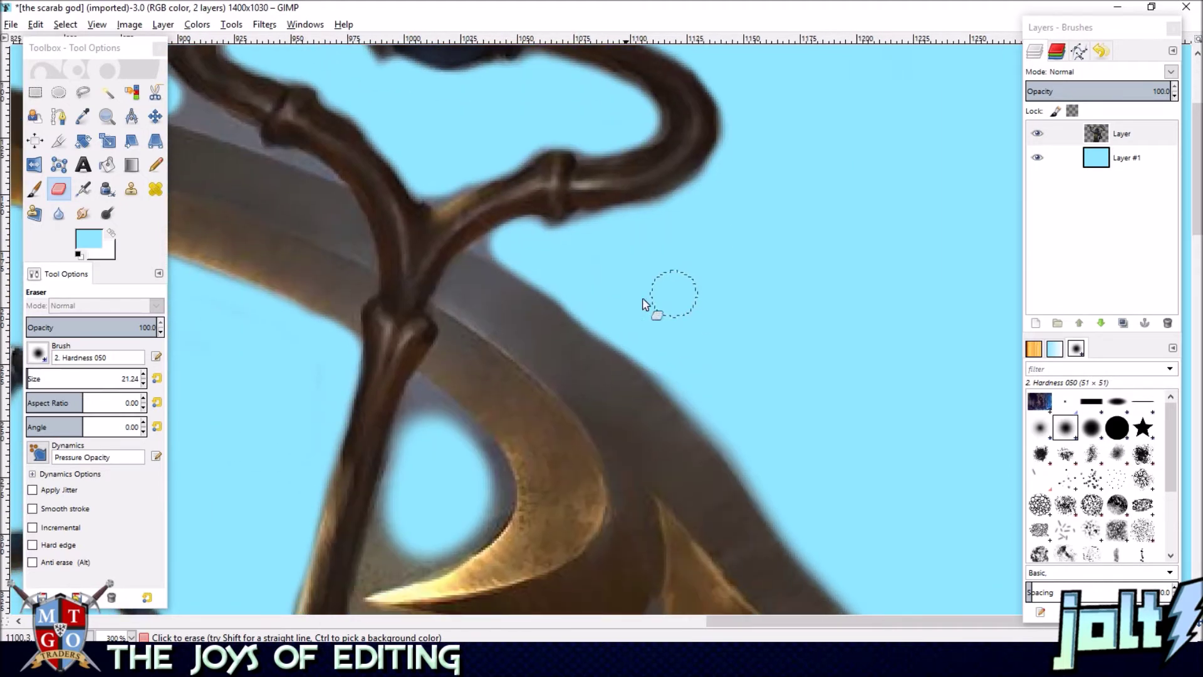
{"action": "left_click_drag", "start_coordinate": [542, 272], "coordinate": [564, 292]}
{"action": "mouse_move", "coordinate": [636, 345]}
{"action": "left_mouse_down"}
{"action": "mouse_move", "coordinate": [734, 442]}
{"action": "mouse_move", "coordinate": [774, 444]}
{"action": "mouse_move", "coordinate": [686, 286]}
{"action": "mouse_move", "coordinate": [647, 268]}
{"action": "mouse_move", "coordinate": [671, 326]}
{"action": "mouse_move", "coordinate": [760, 432]}
{"action": "left_mouse_up"}
{"action": "left_click_drag", "start_coordinate": [810, 482], "coordinate": [895, 535]}
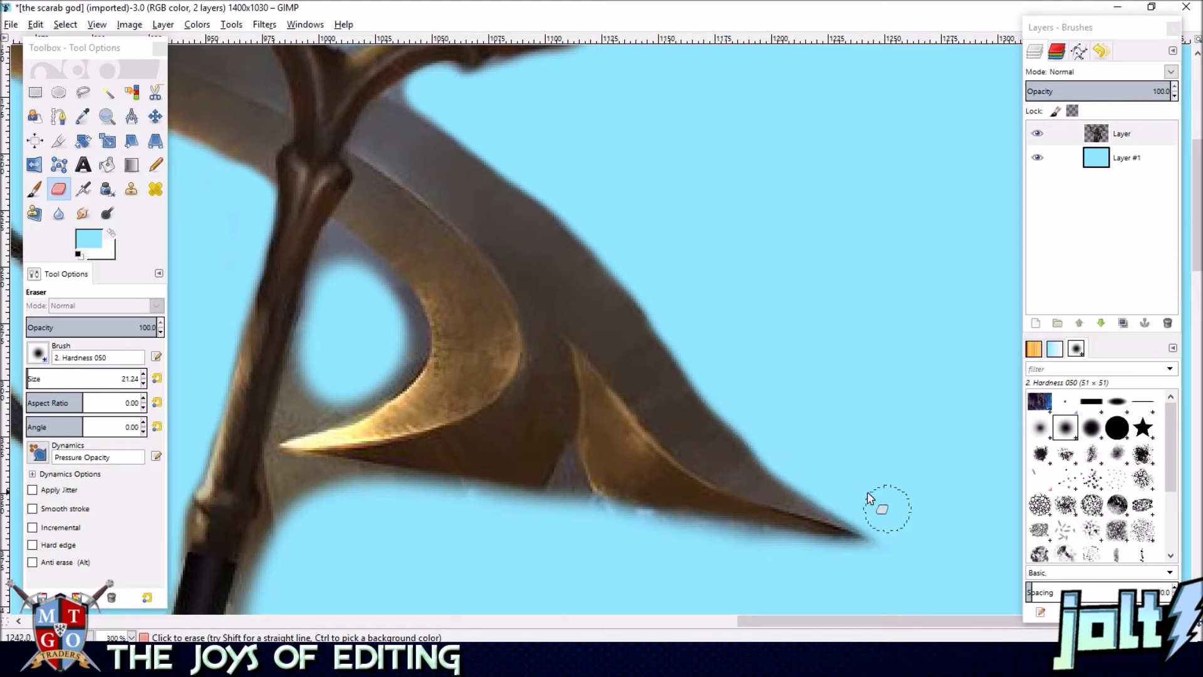
- Erase the background in the opening between the staff and the blade's inner curve, and in the notch on the blade's underside
{"action": "left_click_drag", "start_coordinate": [372, 547], "coordinate": [533, 506]}
{"action": "mouse_move", "coordinate": [475, 329]}
{"action": "left_mouse_down"}
{"action": "mouse_move", "coordinate": [467, 371]}
{"action": "mouse_move", "coordinate": [508, 367]}
{"action": "mouse_move", "coordinate": [551, 340]}
{"action": "mouse_move", "coordinate": [577, 301]}
{"action": "mouse_move", "coordinate": [565, 261]}
{"action": "mouse_move", "coordinate": [508, 210]}
{"action": "mouse_move", "coordinate": [490, 243]}
{"action": "left_mouse_up"}
{"action": "left_click_drag", "start_coordinate": [481, 289], "coordinate": [457, 377]}
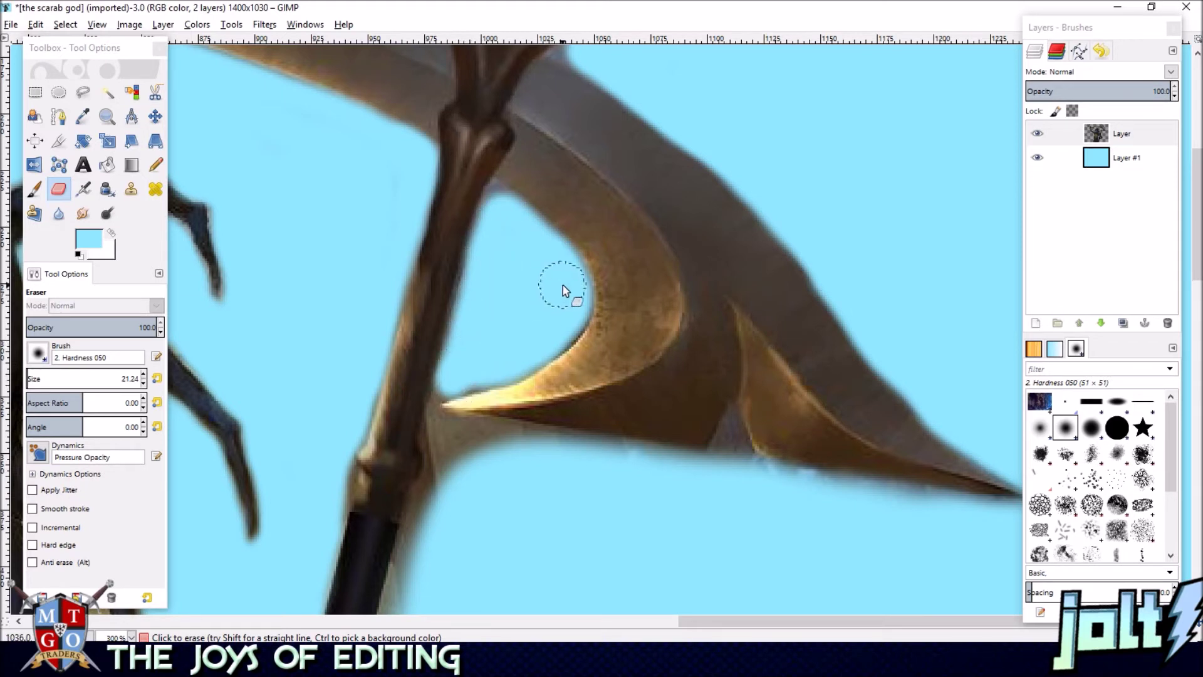
{"action": "left_click_drag", "start_coordinate": [563, 339], "coordinate": [538, 355]}
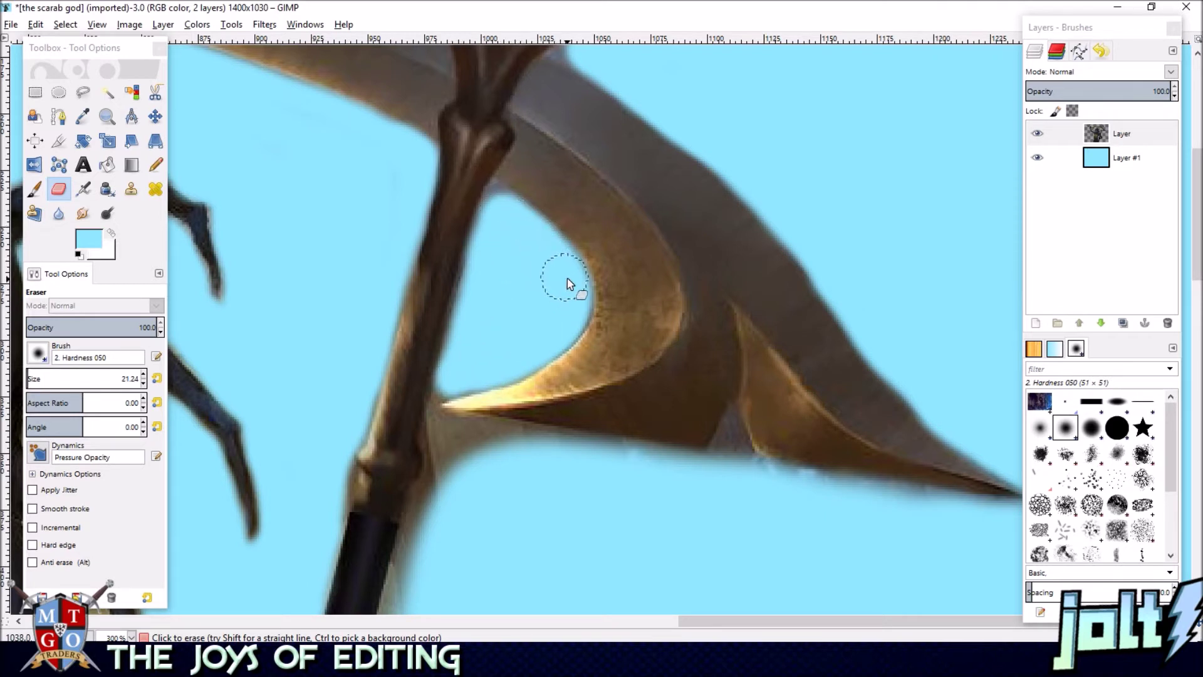
{"action": "scroll", "coordinate": [571, 308], "scroll_direction": "down", "scroll_amount": 4}
{"action": "mouse_move", "coordinate": [735, 362]}
{"action": "left_mouse_down"}
{"action": "mouse_move", "coordinate": [739, 316]}
{"action": "mouse_move", "coordinate": [747, 342]}
{"action": "mouse_move", "coordinate": [929, 371]}
{"action": "mouse_move", "coordinate": [784, 358]}
{"action": "mouse_move", "coordinate": [809, 322]}
{"action": "left_mouse_up"}
- Examine the whole cutout at several magnifications for remaining background fringes
{"action": "scroll", "coordinate": [733, 211], "scroll_direction": "down", "scroll_amount": 3, "text": "ctrl"}
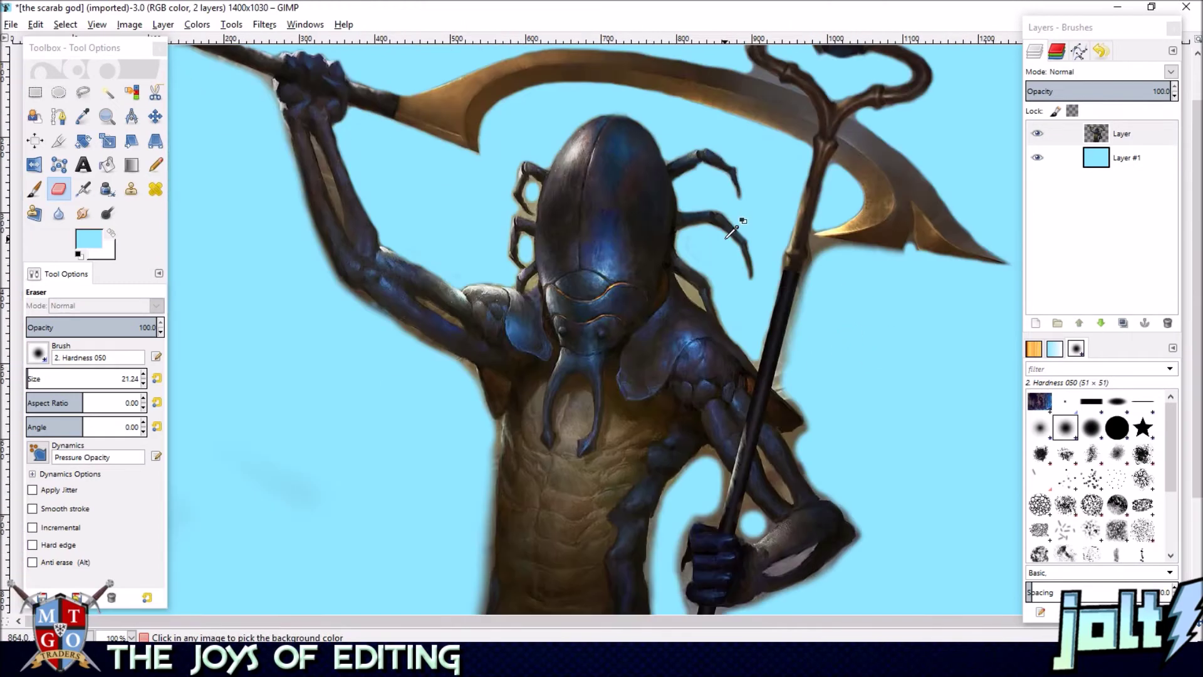
{"action": "scroll", "coordinate": [763, 244], "scroll_direction": "down", "scroll_amount": 1, "text": "ctrl"}
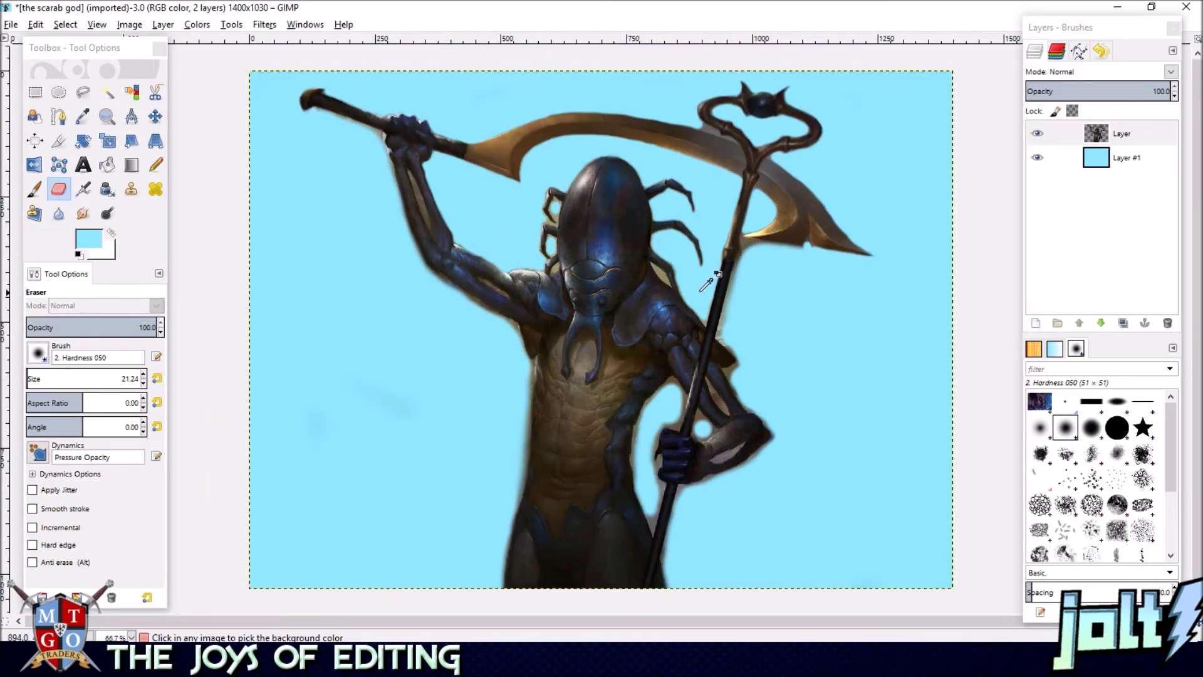
{"action": "scroll", "coordinate": [762, 285], "scroll_direction": "up", "scroll_amount": 3, "text": "ctrl"}
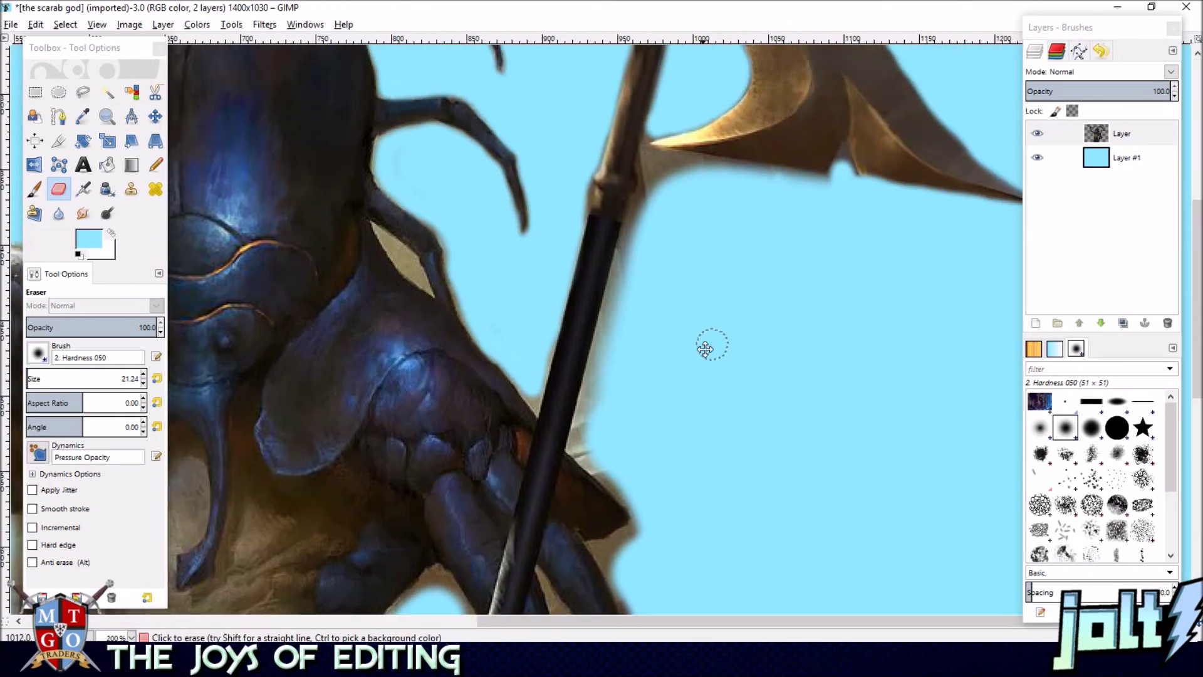
{"action": "scroll", "coordinate": [611, 265], "scroll_direction": "down", "scroll_amount": 4, "text": "ctrl"}
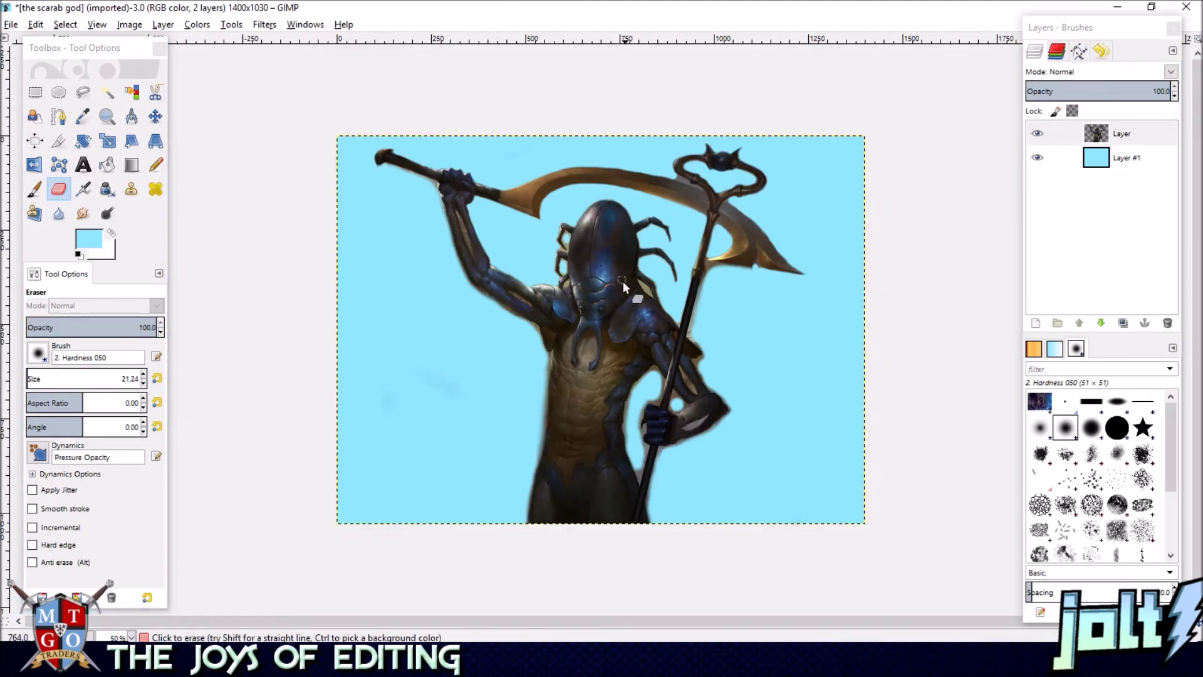
{"action": "scroll", "coordinate": [627, 282], "scroll_direction": "up", "scroll_amount": 2, "text": "ctrl"}
{"action": "scroll", "coordinate": [652, 290], "scroll_direction": "down", "scroll_amount": 2, "text": "ctrl"}
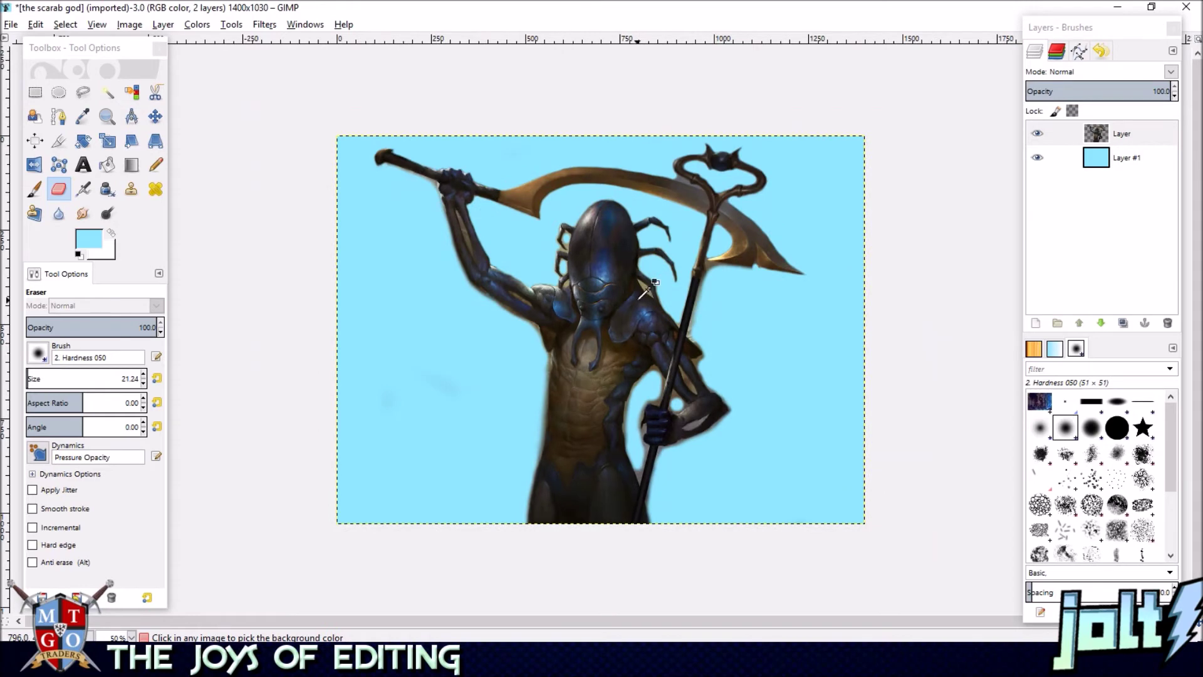
{"action": "scroll", "coordinate": [630, 307], "scroll_direction": "down", "scroll_amount": 2, "text": "ctrl"}
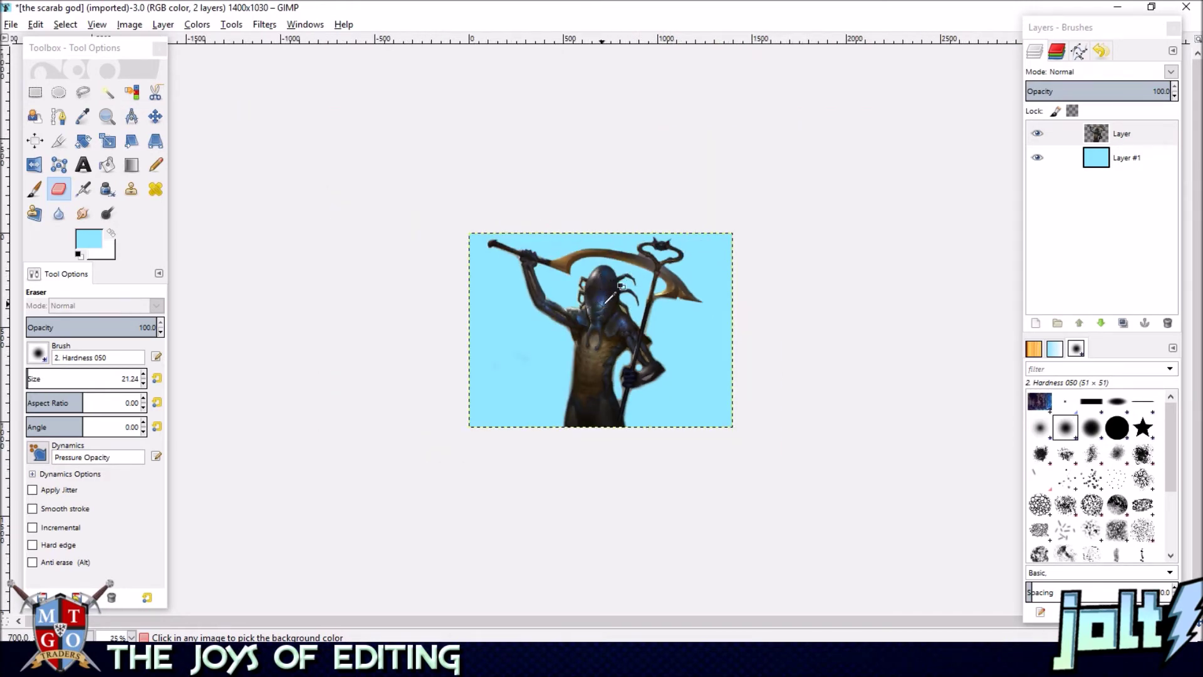
{"action": "scroll", "coordinate": [621, 286], "scroll_direction": "up", "scroll_amount": 6, "text": "ctrl"}
{"action": "scroll", "coordinate": [543, 385], "scroll_direction": "down", "scroll_amount": 1, "text": "ctrl"}
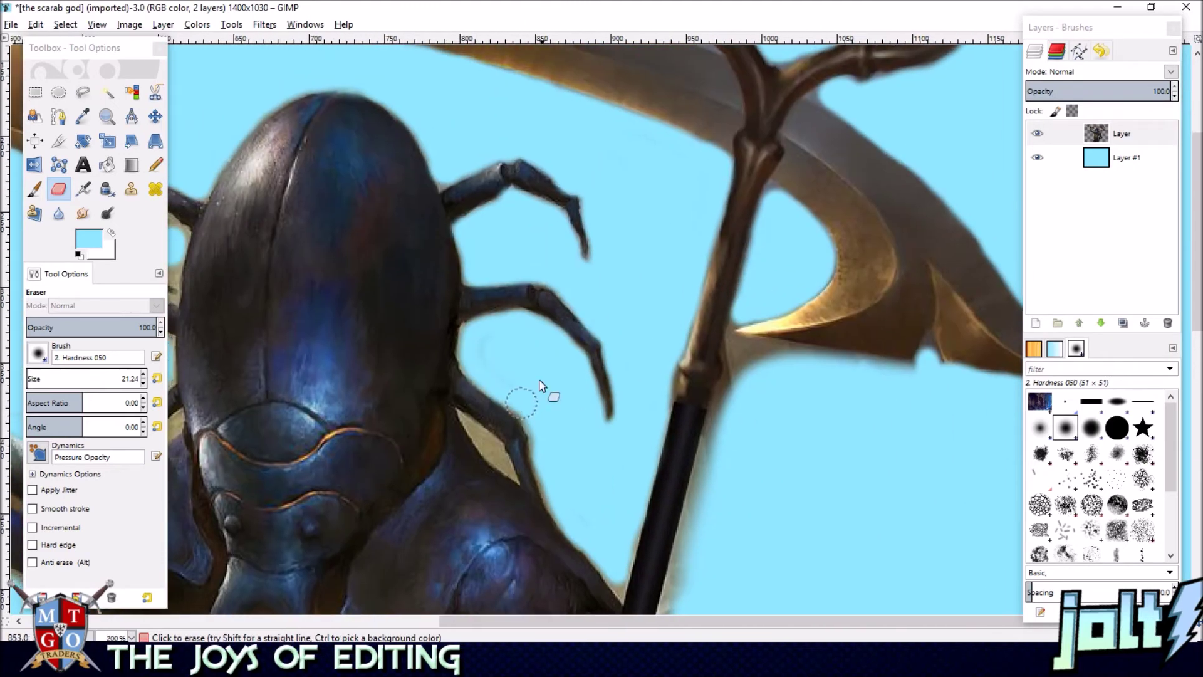
- Try erasing the fringe under the blade and down the staff's outer side, and undo those strokes
{"action": "left_click_drag", "start_coordinate": [815, 435], "coordinate": [674, 329]}
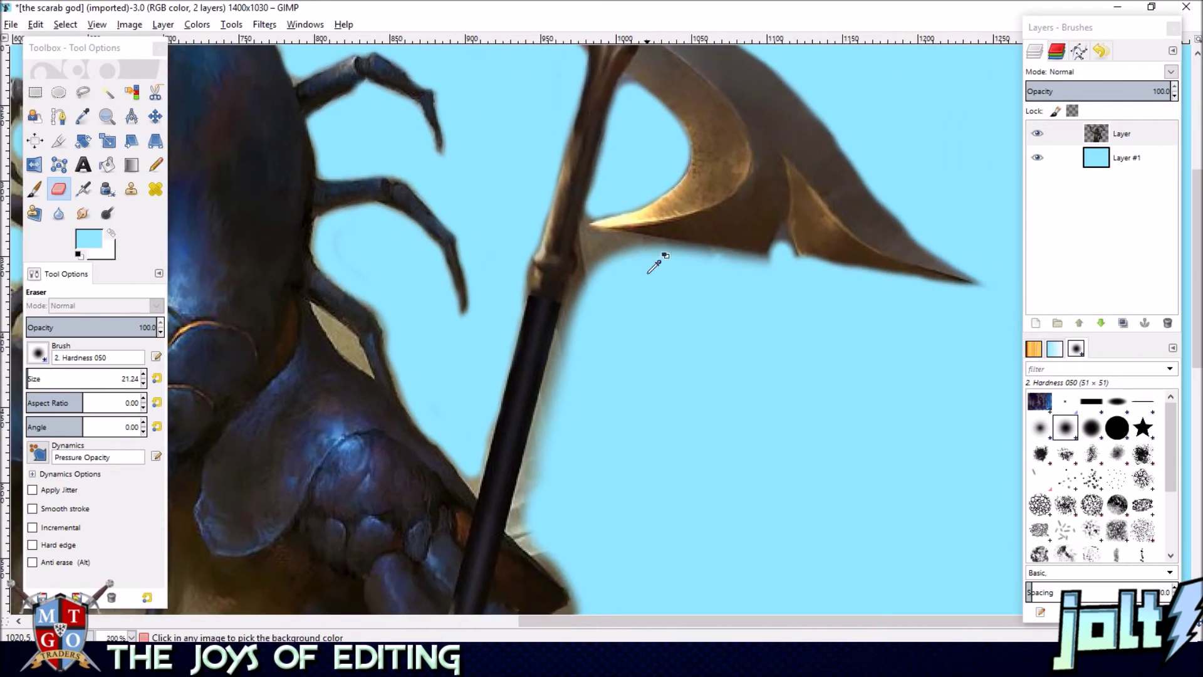
{"action": "scroll", "coordinate": [653, 274], "scroll_direction": "up", "scroll_amount": 2, "text": "ctrl"}
{"action": "scroll", "coordinate": [809, 314], "scroll_direction": "up", "scroll_amount": 1}
{"action": "left_click_drag", "start_coordinate": [879, 332], "coordinate": [716, 307]}
{"action": "mouse_move", "coordinate": [640, 289]}
{"action": "left_mouse_down"}
{"action": "mouse_move", "coordinate": [549, 277]}
{"action": "mouse_move", "coordinate": [551, 303]}
{"action": "mouse_move", "coordinate": [572, 314]}
{"action": "mouse_move", "coordinate": [543, 328]}
{"action": "mouse_move", "coordinate": [519, 366]}
{"action": "mouse_move", "coordinate": [464, 513]}
{"action": "mouse_move", "coordinate": [576, 231]}
{"action": "left_mouse_up"}
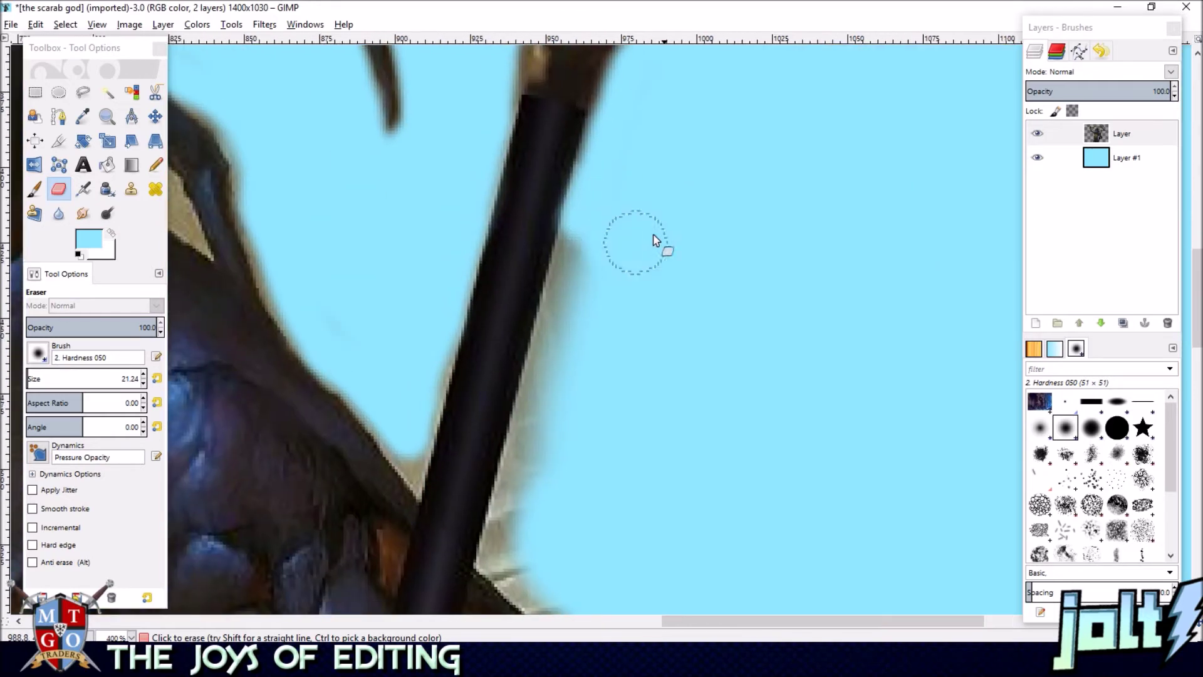
{"action": "scroll", "coordinate": [656, 240], "scroll_direction": "up", "scroll_amount": 4}
{"action": "scroll", "coordinate": [656, 240], "scroll_direction": "right", "scroll_amount": 1}
{"action": "key", "text": "ctrl+z"}
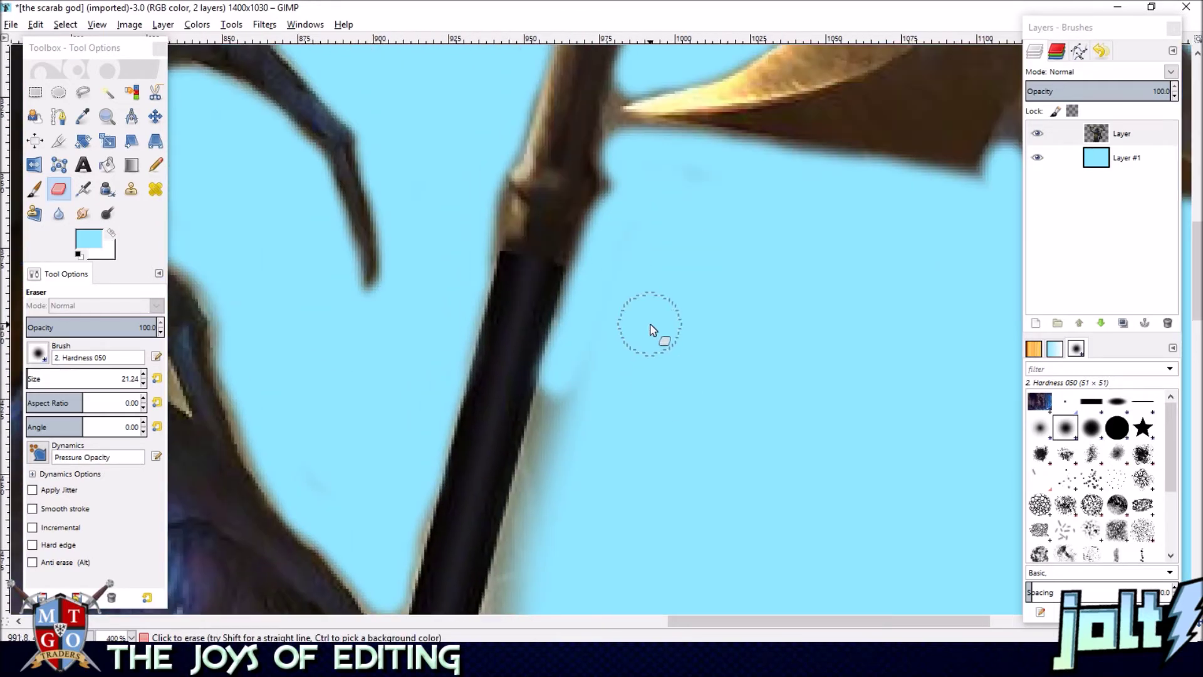
- Erase the fringe along the blade's lower edge and around the staff joint where the black shaft begins
{"action": "scroll", "coordinate": [717, 344], "scroll_direction": "up", "scroll_amount": 3}
{"action": "scroll", "coordinate": [717, 344], "scroll_direction": "right", "scroll_amount": 2}
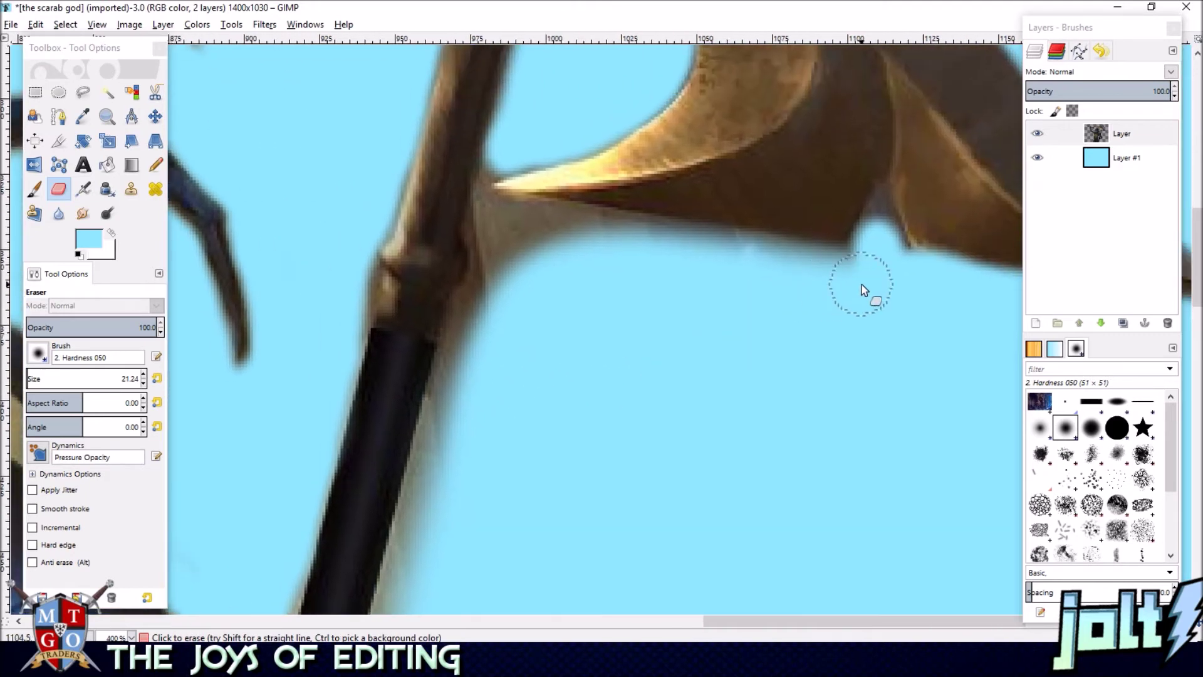
{"action": "left_click_drag", "start_coordinate": [829, 279], "coordinate": [772, 263]}
{"action": "mouse_move", "coordinate": [695, 260]}
{"action": "left_mouse_down"}
{"action": "mouse_move", "coordinate": [497, 228]}
{"action": "mouse_move", "coordinate": [505, 250]}
{"action": "mouse_move", "coordinate": [546, 253]}
{"action": "mouse_move", "coordinate": [512, 263]}
{"action": "mouse_move", "coordinate": [478, 312]}
{"action": "mouse_move", "coordinate": [440, 451]}
{"action": "mouse_move", "coordinate": [448, 474]}
{"action": "mouse_move", "coordinate": [549, 245]}
{"action": "mouse_move", "coordinate": [514, 318]}
{"action": "mouse_move", "coordinate": [514, 442]}
{"action": "left_mouse_up"}
- Erase the background along the black shaft's outer side, around the shoulder spike and down the upper arm's outer edge
{"action": "scroll", "coordinate": [513, 442], "scroll_direction": "down", "scroll_amount": 4}
{"action": "scroll", "coordinate": [513, 442], "scroll_direction": "left", "scroll_amount": 2}
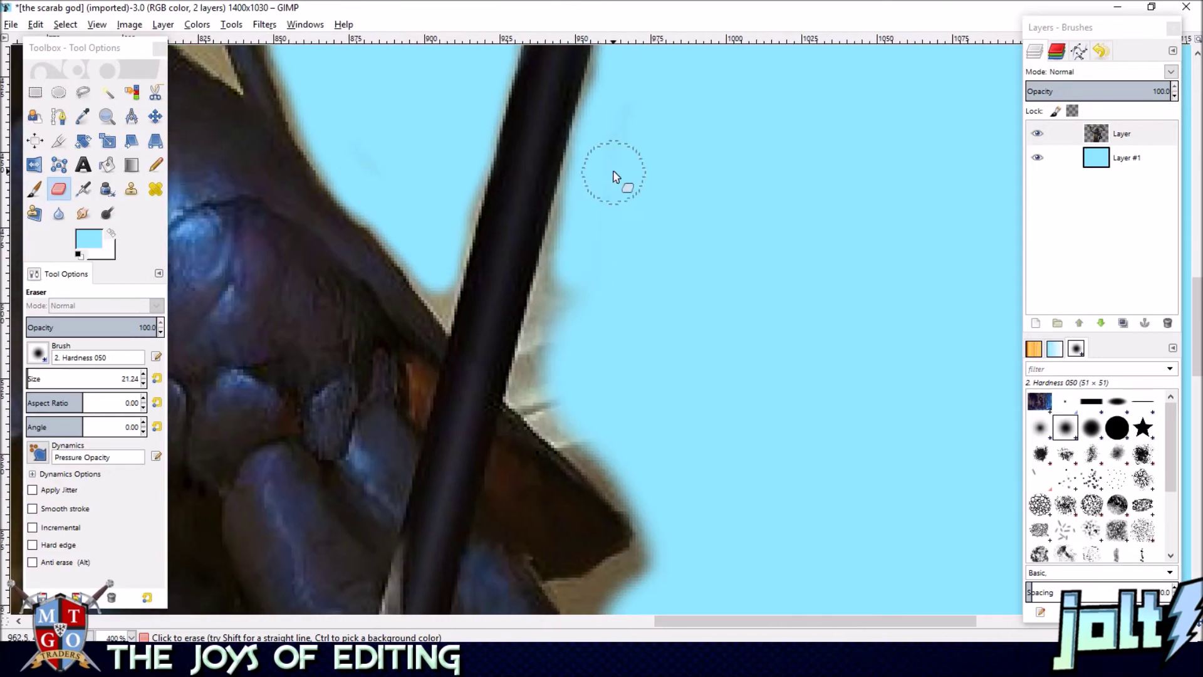
{"action": "mouse_move", "coordinate": [595, 215]}
{"action": "left_mouse_down"}
{"action": "mouse_move", "coordinate": [536, 390]}
{"action": "mouse_move", "coordinate": [664, 494]}
{"action": "left_mouse_up"}
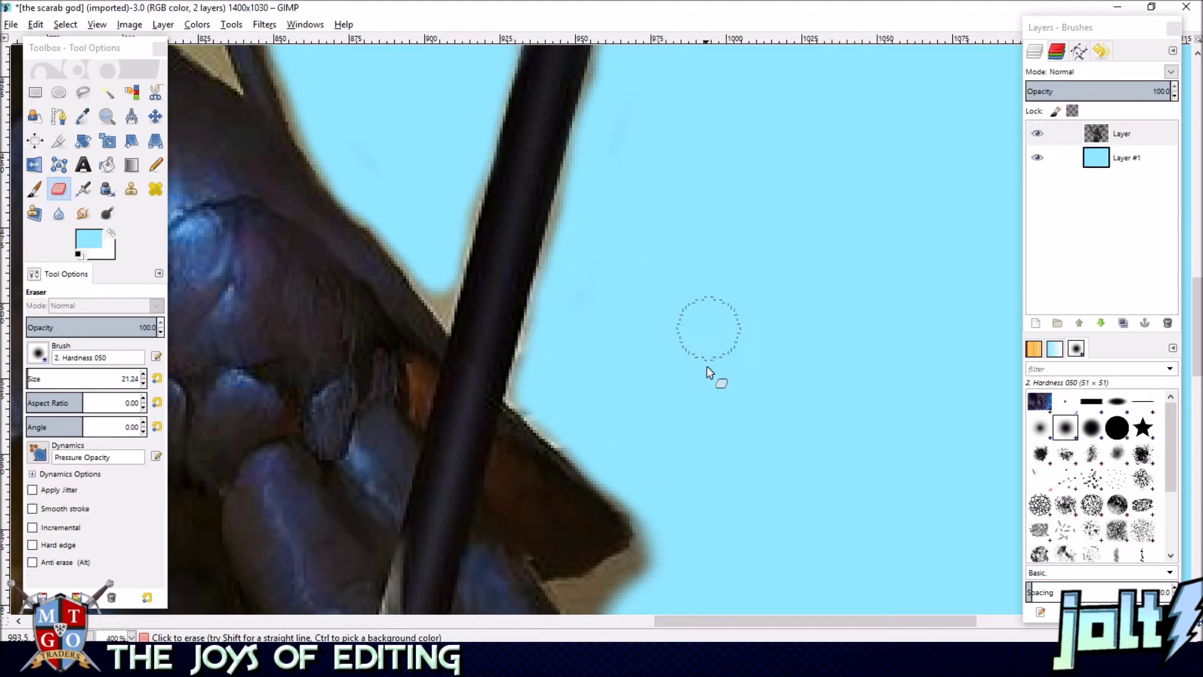
{"action": "scroll", "coordinate": [724, 107], "scroll_direction": "down", "scroll_amount": 5}
{"action": "mouse_move", "coordinate": [649, 281]}
{"action": "left_mouse_down"}
{"action": "mouse_move", "coordinate": [621, 325]}
{"action": "mouse_move", "coordinate": [575, 348]}
{"action": "left_mouse_up"}
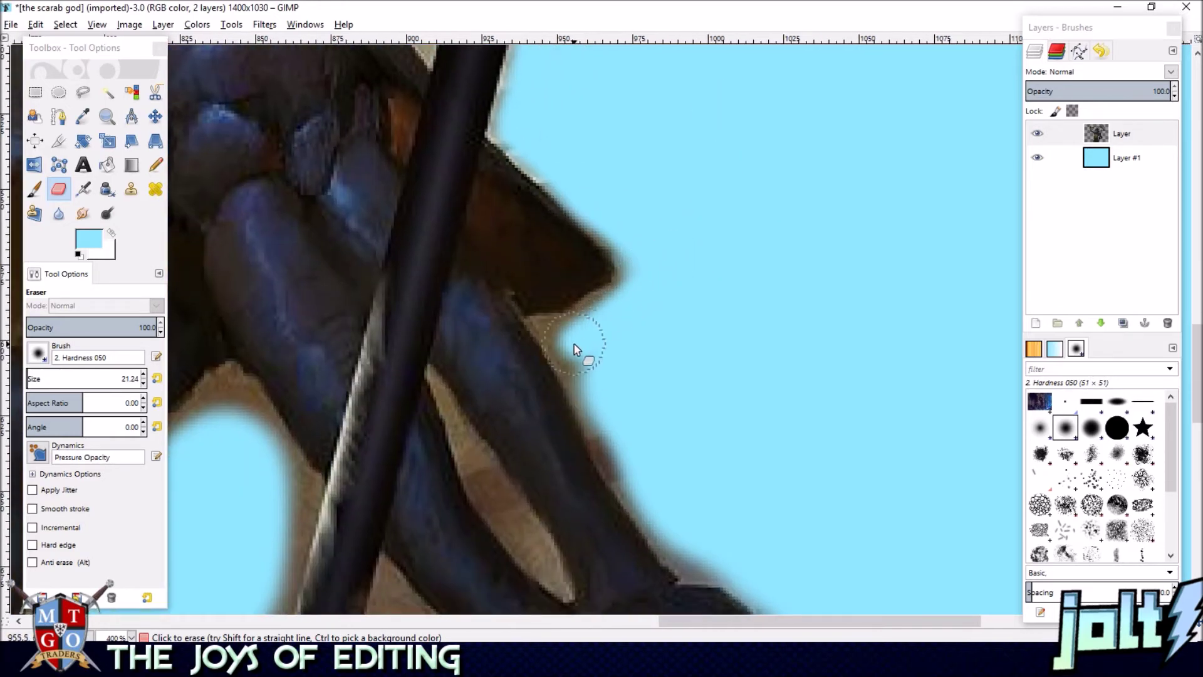
{"action": "mouse_move", "coordinate": [608, 429]}
{"action": "left_mouse_down"}
{"action": "mouse_move", "coordinate": [625, 473]}
{"action": "mouse_move", "coordinate": [662, 522]}
{"action": "left_mouse_up"}
- Erase the fringe around the bent elbow and along the forearm's underside to the hand gripping the staff
{"action": "scroll", "coordinate": [717, 207], "scroll_direction": "down", "scroll_amount": 5}
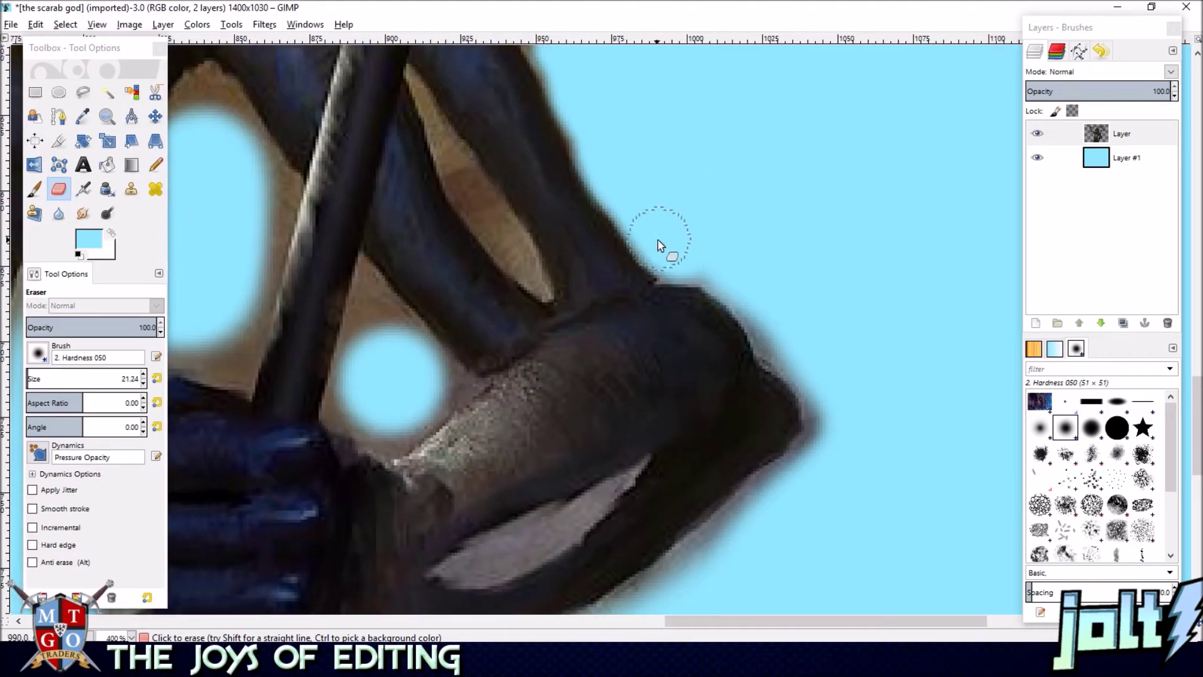
{"action": "mouse_move", "coordinate": [755, 302]}
{"action": "left_mouse_down"}
{"action": "mouse_move", "coordinate": [825, 379]}
{"action": "mouse_move", "coordinate": [841, 438]}
{"action": "left_mouse_up"}
{"action": "scroll", "coordinate": [865, 194], "scroll_direction": "down", "scroll_amount": 4}
{"action": "mouse_move", "coordinate": [863, 233]}
{"action": "left_mouse_down"}
{"action": "mouse_move", "coordinate": [617, 446]}
{"action": "mouse_move", "coordinate": [772, 362]}
{"action": "mouse_move", "coordinate": [794, 319]}
{"action": "mouse_move", "coordinate": [645, 381]}
{"action": "mouse_move", "coordinate": [785, 340]}
{"action": "mouse_move", "coordinate": [828, 295]}
{"action": "mouse_move", "coordinate": [700, 356]}
{"action": "mouse_move", "coordinate": [605, 369]}
{"action": "mouse_move", "coordinate": [558, 404]}
{"action": "mouse_move", "coordinate": [448, 426]}
{"action": "mouse_move", "coordinate": [487, 481]}
{"action": "mouse_move", "coordinate": [609, 289]}
{"action": "left_mouse_up"}
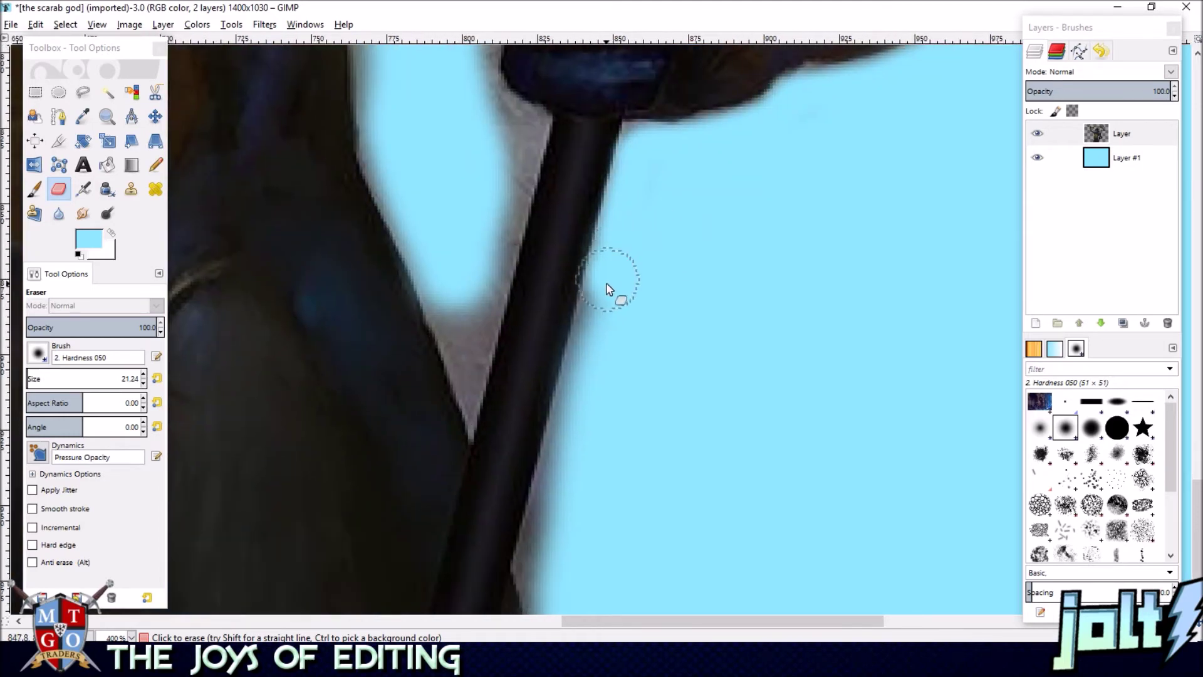
- Erase the fringe along the staff's outer side below the hand and down the leg to the image's bottom edge
{"action": "left_click_drag", "start_coordinate": [594, 336], "coordinate": [566, 429]}
{"action": "scroll", "coordinate": [697, 213], "scroll_direction": "down", "scroll_amount": 5}
{"action": "scroll", "coordinate": [697, 213], "scroll_direction": "left", "scroll_amount": 3}
{"action": "left_click_drag", "start_coordinate": [676, 239], "coordinate": [636, 375]}
{"action": "left_click_drag", "start_coordinate": [648, 423], "coordinate": [658, 545]}
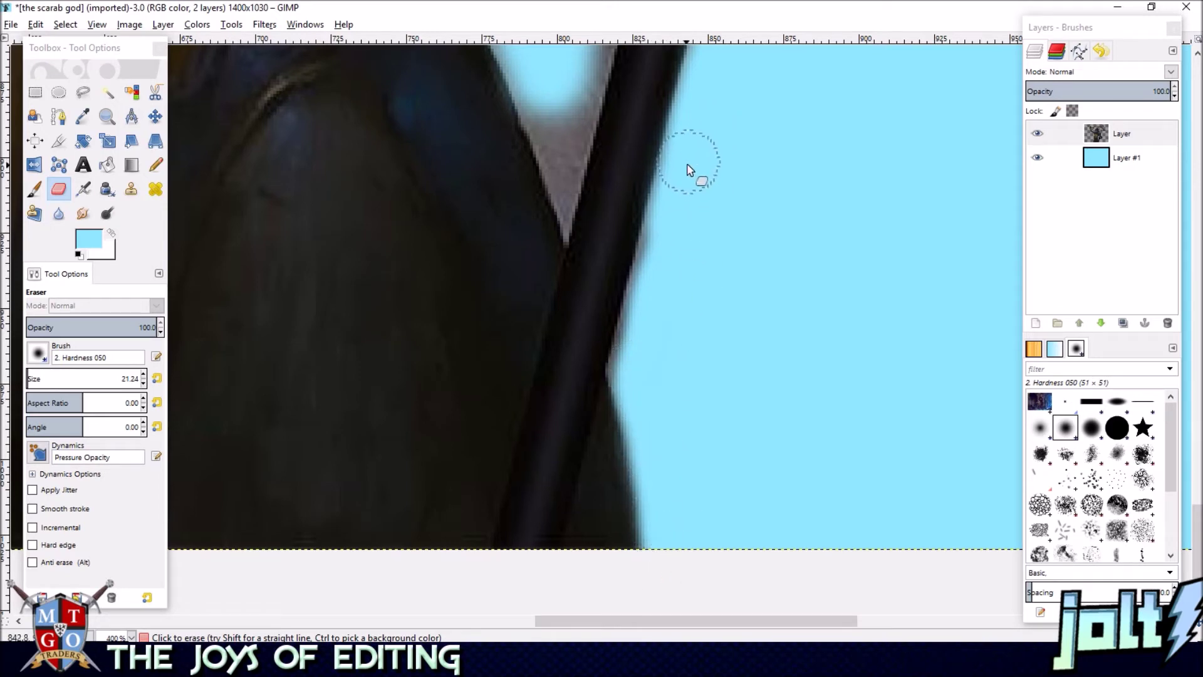
- Erase the background inside the gap between torso and staff, up to the staff's edge and the top of the gripping hand
{"action": "left_click_drag", "start_coordinate": [675, 210], "coordinate": [630, 373]}
{"action": "scroll", "coordinate": [698, 422], "scroll_direction": "up", "scroll_amount": 8}
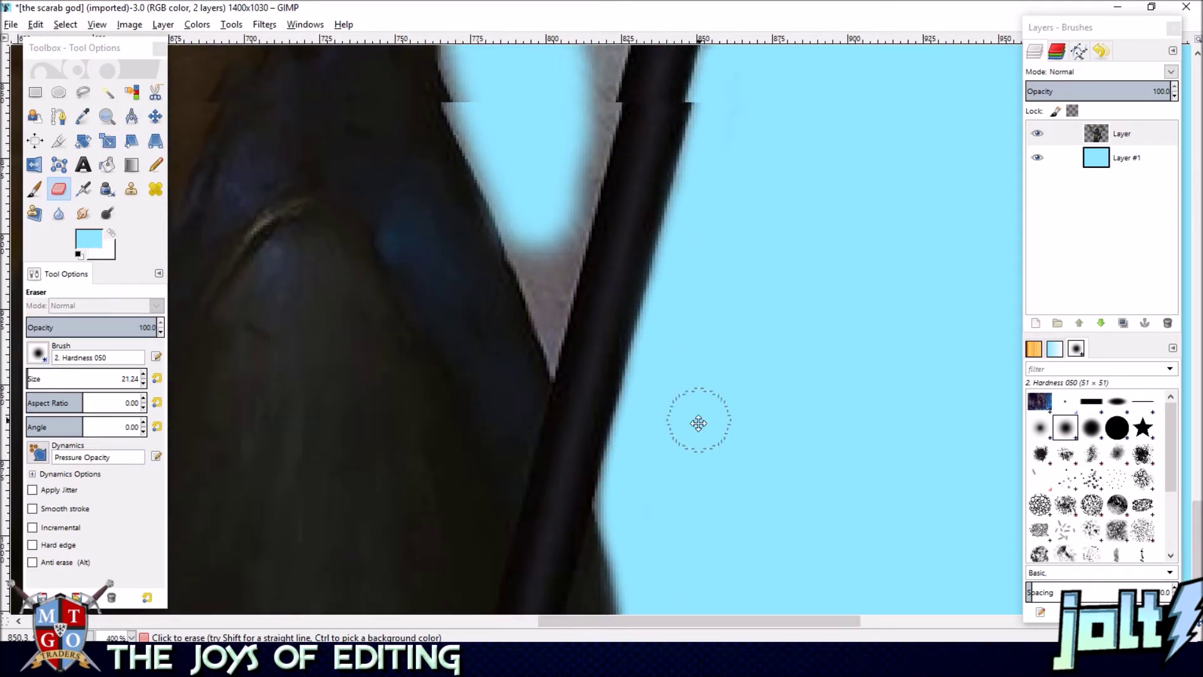
{"action": "scroll", "coordinate": [549, 246], "scroll_direction": "up", "scroll_amount": 10}
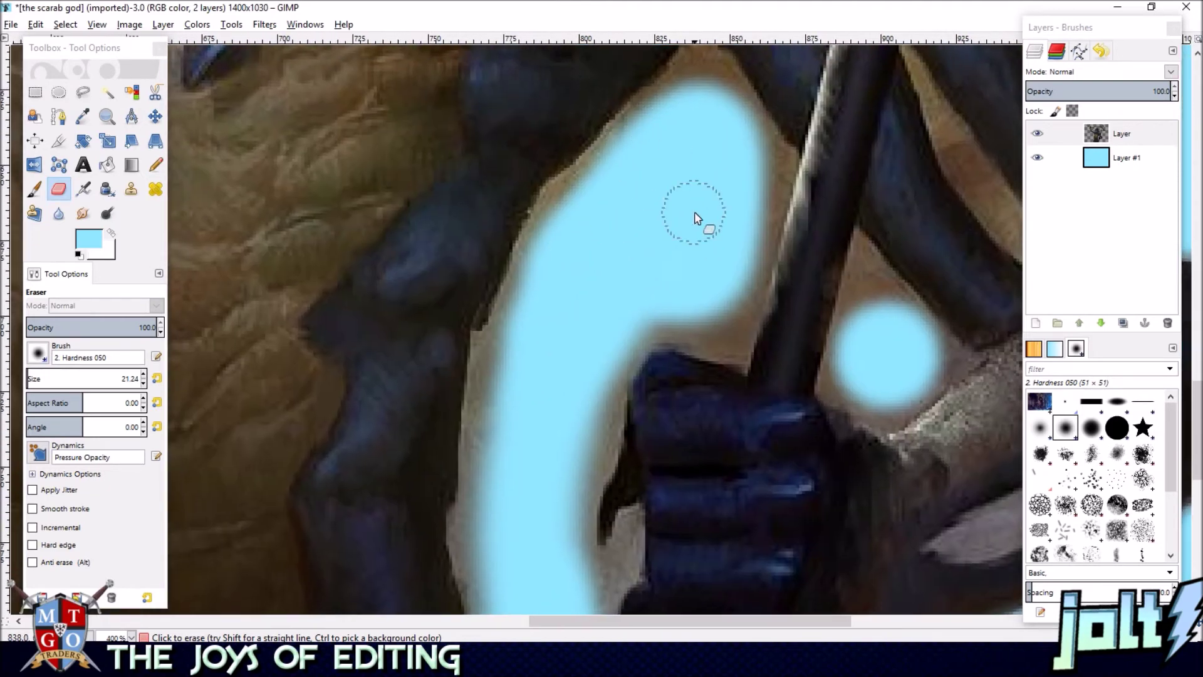
{"action": "mouse_move", "coordinate": [642, 330]}
{"action": "left_mouse_down"}
{"action": "mouse_move", "coordinate": [728, 322]}
{"action": "mouse_move", "coordinate": [736, 296]}
{"action": "mouse_move", "coordinate": [746, 301]}
{"action": "mouse_move", "coordinate": [776, 161]}
{"action": "left_mouse_up"}
{"action": "scroll", "coordinate": [739, 183], "scroll_direction": "up", "scroll_amount": 3}
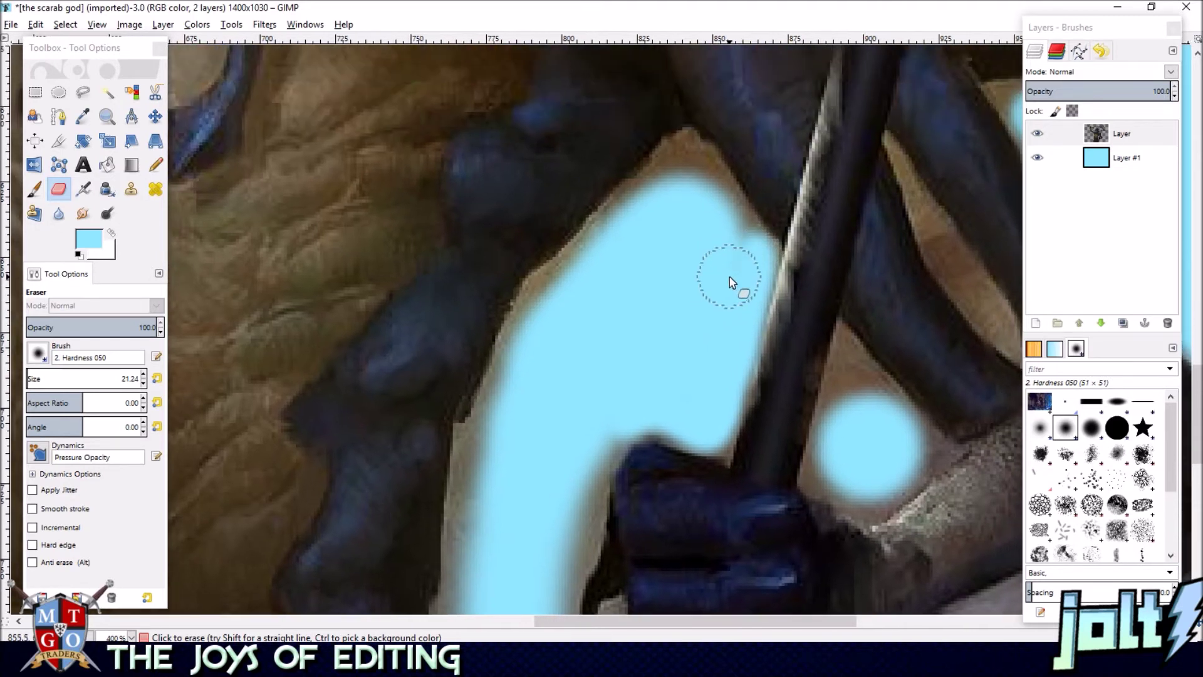
- Erase the fringe under the armpit, down the torso's side and along the fingers of the hand gripping the staff
{"action": "mouse_move", "coordinate": [729, 232]}
{"action": "left_mouse_down"}
{"action": "mouse_move", "coordinate": [694, 161]}
{"action": "mouse_move", "coordinate": [679, 188]}
{"action": "mouse_move", "coordinate": [740, 249]}
{"action": "mouse_move", "coordinate": [700, 183]}
{"action": "mouse_move", "coordinate": [685, 180]}
{"action": "mouse_move", "coordinate": [672, 207]}
{"action": "left_mouse_up"}
{"action": "mouse_move", "coordinate": [693, 162]}
{"action": "left_mouse_down"}
{"action": "mouse_move", "coordinate": [524, 341]}
{"action": "mouse_move", "coordinate": [514, 391]}
{"action": "mouse_move", "coordinate": [655, 271]}
{"action": "mouse_move", "coordinate": [619, 341]}
{"action": "mouse_move", "coordinate": [612, 450]}
{"action": "left_mouse_up"}
{"action": "mouse_move", "coordinate": [611, 490]}
{"action": "left_mouse_down"}
{"action": "mouse_move", "coordinate": [615, 502]}
{"action": "mouse_move", "coordinate": [660, 243]}
{"action": "mouse_move", "coordinate": [642, 306]}
{"action": "mouse_move", "coordinate": [661, 352]}
{"action": "mouse_move", "coordinate": [661, 470]}
{"action": "mouse_move", "coordinate": [680, 296]}
{"action": "mouse_move", "coordinate": [656, 289]}
{"action": "mouse_move", "coordinate": [690, 336]}
{"action": "mouse_move", "coordinate": [741, 478]}
{"action": "mouse_move", "coordinate": [791, 285]}
{"action": "mouse_move", "coordinate": [763, 231]}
{"action": "left_mouse_up"}
{"action": "mouse_move", "coordinate": [744, 157]}
{"action": "left_mouse_down"}
{"action": "mouse_move", "coordinate": [760, 139]}
{"action": "mouse_move", "coordinate": [714, 243]}
{"action": "mouse_move", "coordinate": [643, 314]}
{"action": "left_mouse_up"}
{"action": "left_click_drag", "start_coordinate": [655, 83], "coordinate": [640, 158]}
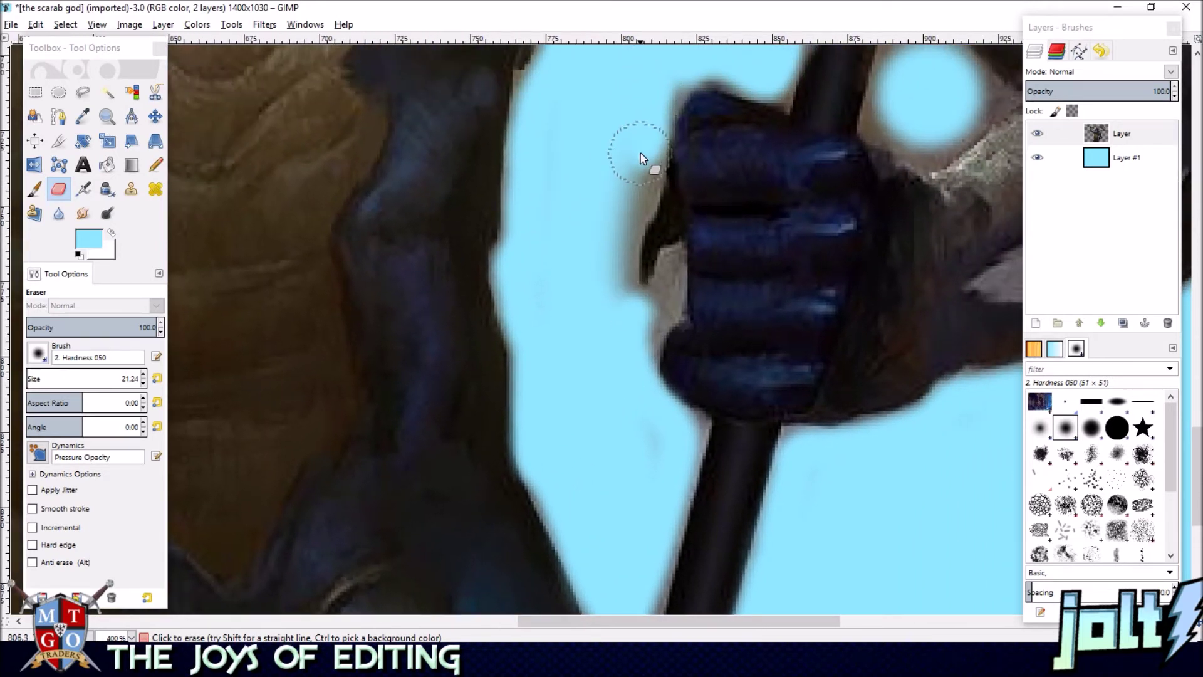
{"action": "mouse_move", "coordinate": [630, 199]}
{"action": "left_mouse_down"}
{"action": "mouse_move", "coordinate": [619, 268]}
{"action": "mouse_move", "coordinate": [628, 326]}
{"action": "left_mouse_up"}
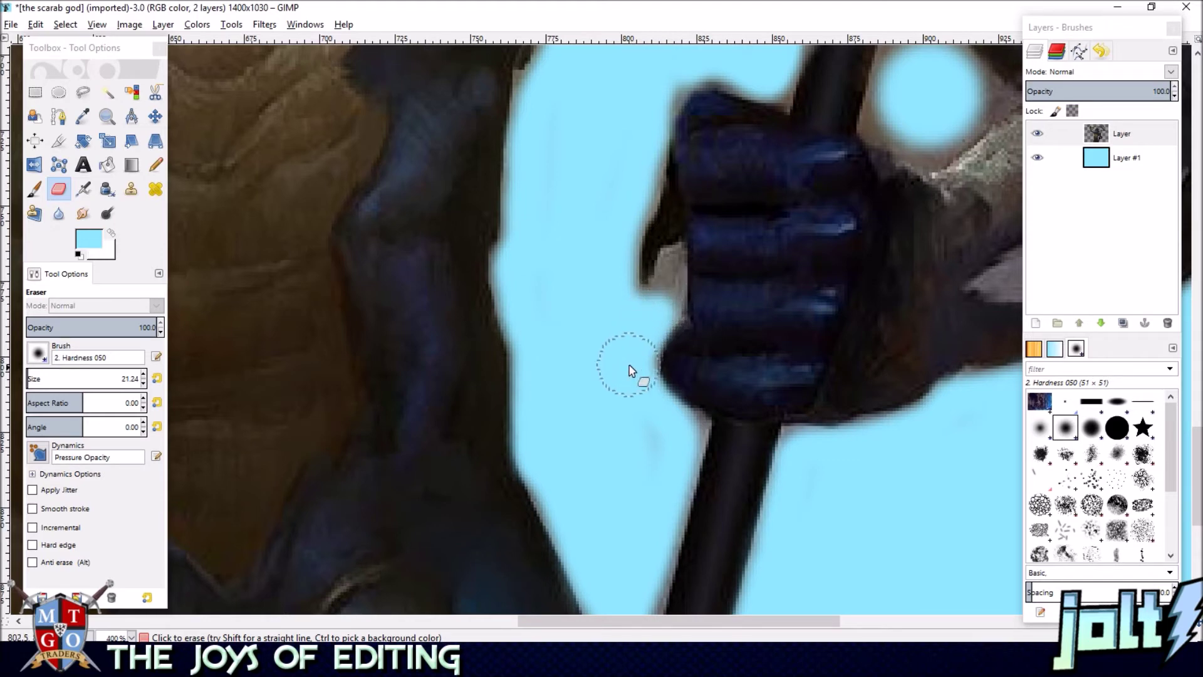
- Erase the fringe between the thigh and the staff's inner edge below the gripping hand
{"action": "scroll", "coordinate": [653, 422], "scroll_direction": "down", "scroll_amount": 5}
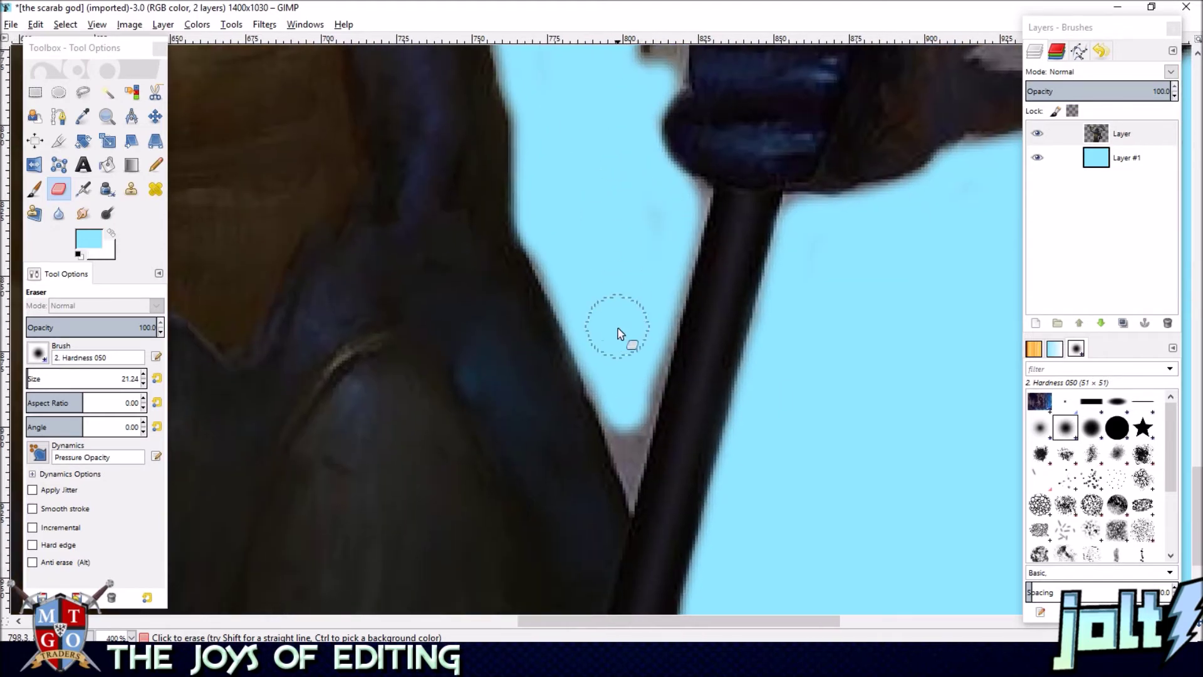
{"action": "left_click_drag", "start_coordinate": [623, 403], "coordinate": [620, 400]}
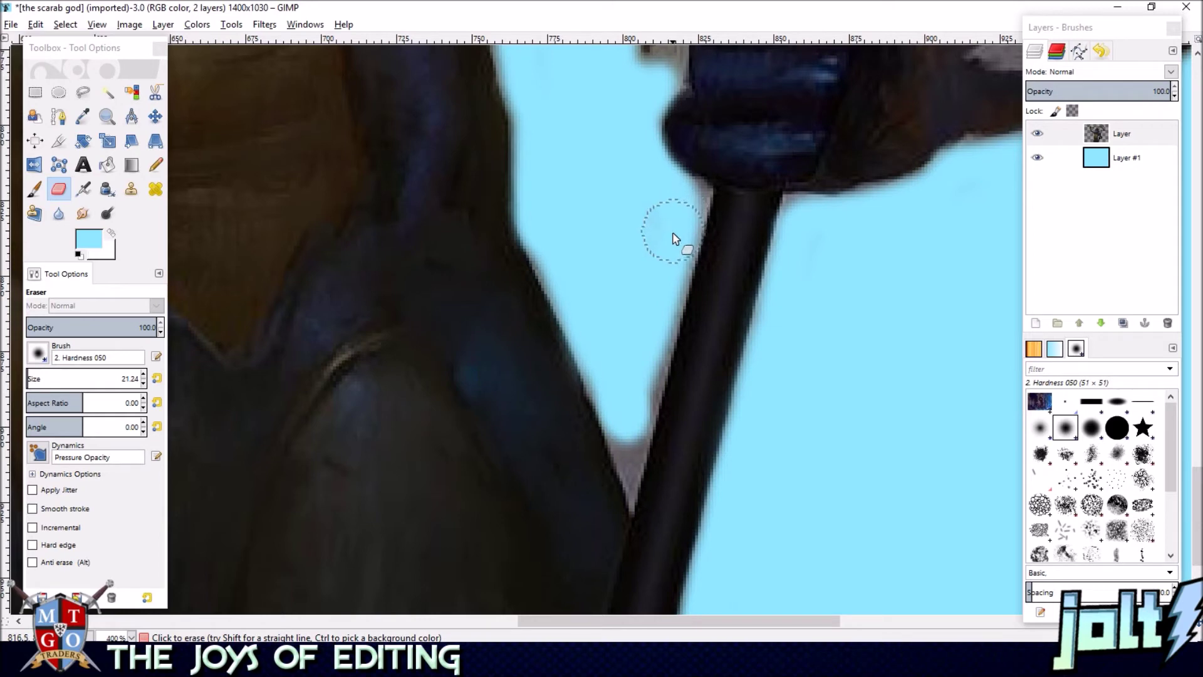
{"action": "left_click_drag", "start_coordinate": [663, 310], "coordinate": [640, 388]}
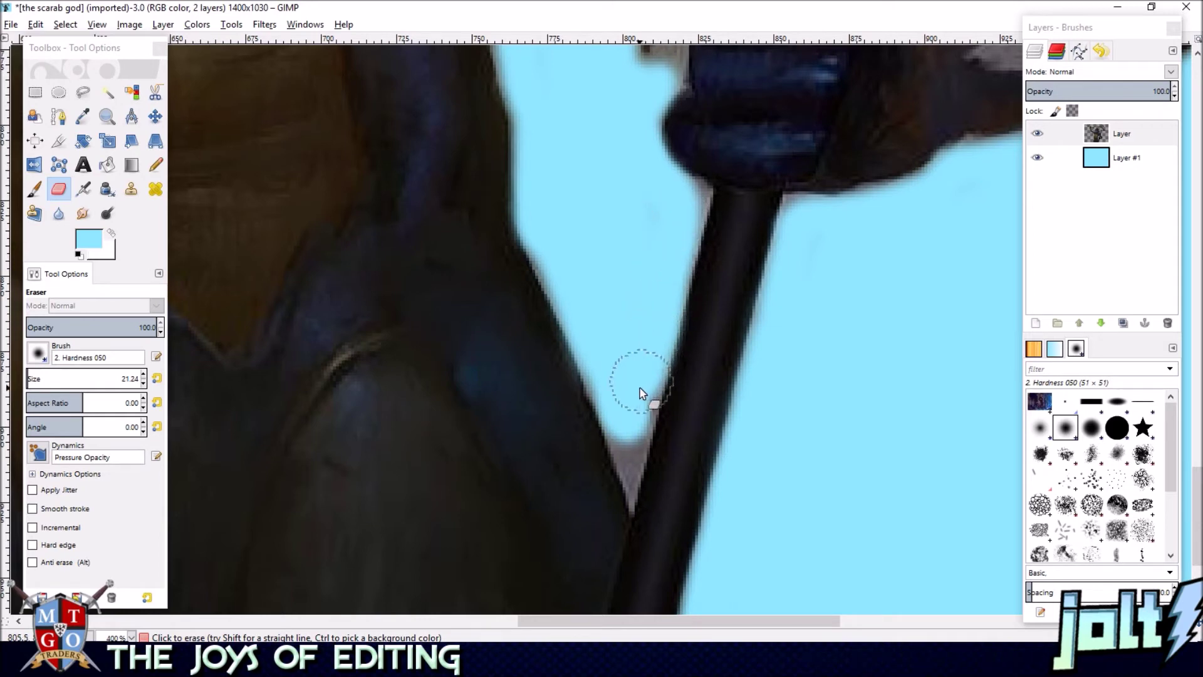
{"action": "left_click_drag", "start_coordinate": [617, 280], "coordinate": [562, 457]}
- Erase the background in the triangular gap enclosed by the staff, the upper arm and the forearm
{"action": "left_click_drag", "start_coordinate": [868, 189], "coordinate": [826, 235]}
{"action": "mouse_move", "coordinate": [817, 294]}
{"action": "left_mouse_down"}
{"action": "mouse_move", "coordinate": [894, 280]}
{"action": "mouse_move", "coordinate": [838, 307]}
{"action": "mouse_move", "coordinate": [792, 300]}
{"action": "mouse_move", "coordinate": [814, 263]}
{"action": "mouse_move", "coordinate": [821, 204]}
{"action": "mouse_move", "coordinate": [873, 257]}
{"action": "left_mouse_up"}
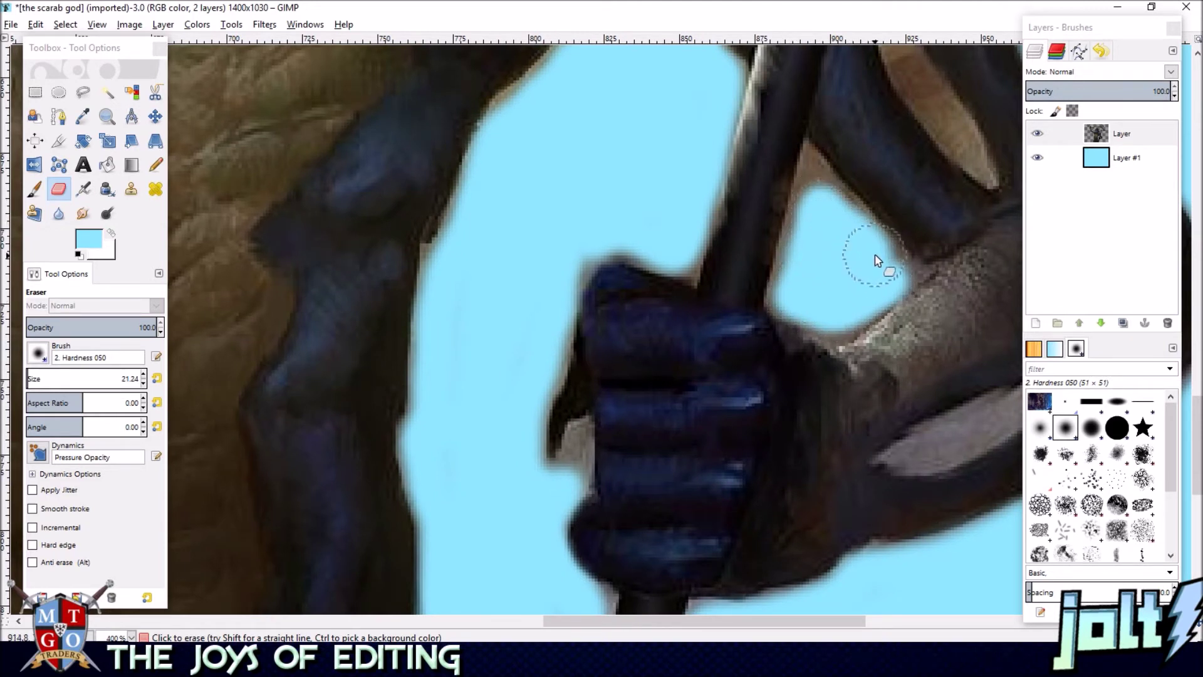
{"action": "mouse_move", "coordinate": [859, 302]}
{"action": "left_mouse_down"}
{"action": "mouse_move", "coordinate": [817, 302]}
{"action": "mouse_move", "coordinate": [805, 224]}
{"action": "mouse_move", "coordinate": [789, 293]}
{"action": "mouse_move", "coordinate": [811, 329]}
{"action": "mouse_move", "coordinate": [792, 360]}
{"action": "mouse_move", "coordinate": [822, 279]}
{"action": "left_mouse_up"}
{"action": "scroll", "coordinate": [807, 230], "scroll_direction": "up", "scroll_amount": 2}
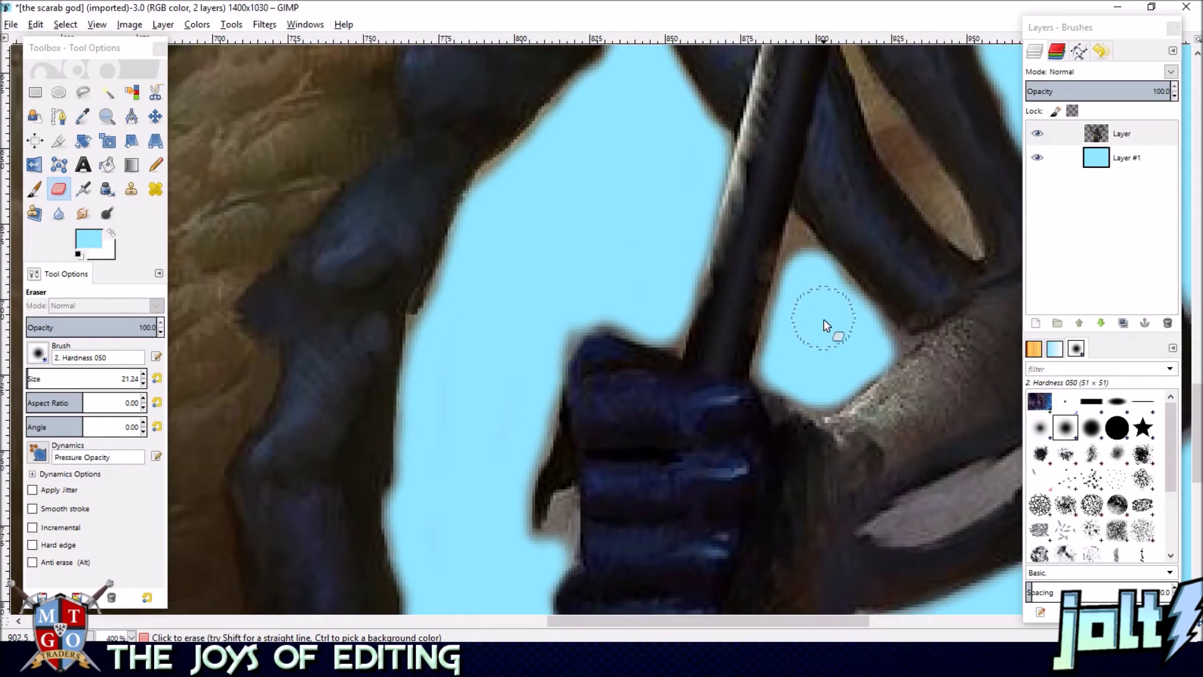
{"action": "left_click_drag", "start_coordinate": [801, 320], "coordinate": [694, 102]}
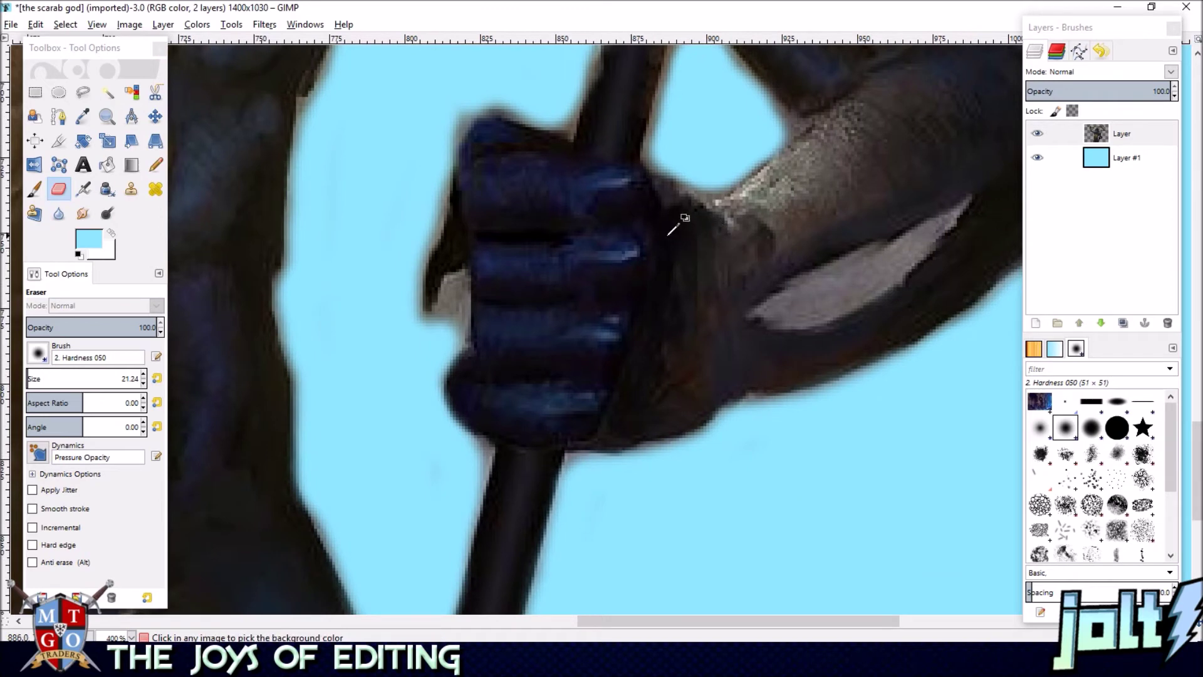
- Examine the cut-out edges around the bent elbow's gap, the upper arm and the shoulder spike for leftover background
{"action": "scroll", "coordinate": [670, 229], "scroll_direction": "down", "scroll_amount": 4}
{"action": "left_click_drag", "start_coordinate": [755, 196], "coordinate": [745, 435]}
{"action": "left_click_drag", "start_coordinate": [603, 332], "coordinate": [599, 188]}
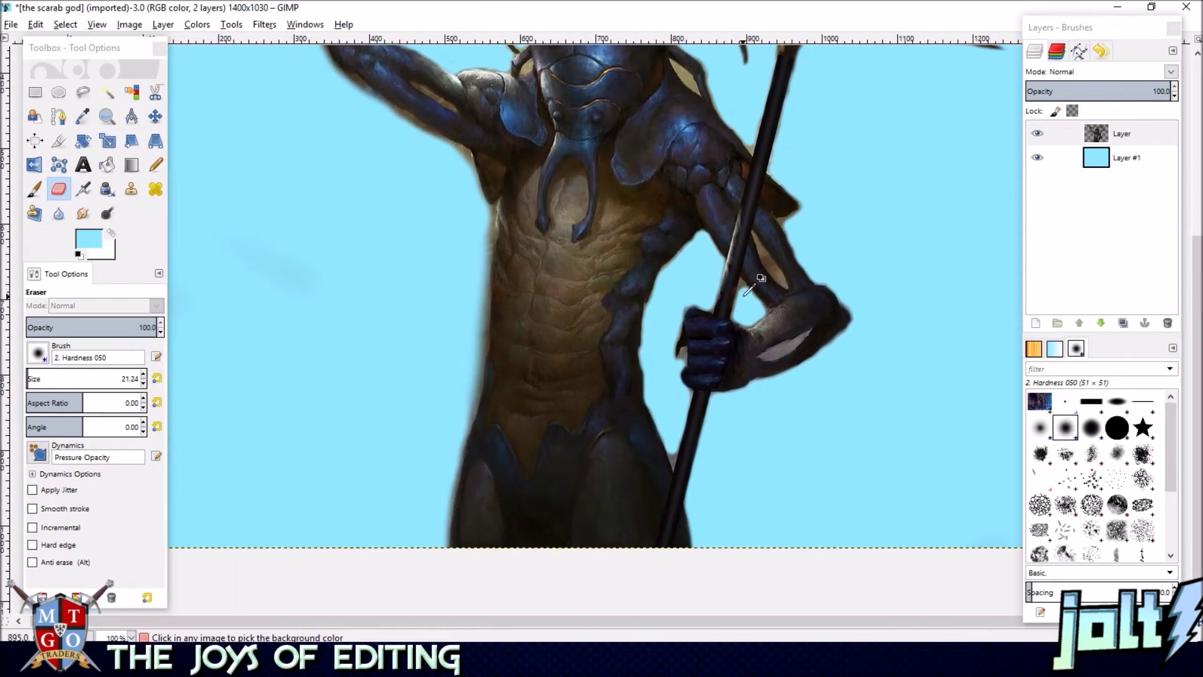
{"action": "scroll", "coordinate": [728, 288], "scroll_direction": "up", "scroll_amount": 5}
{"action": "mouse_move", "coordinate": [708, 271]}
{"action": "left_mouse_down"}
{"action": "mouse_move", "coordinate": [706, 239]}
{"action": "mouse_move", "coordinate": [672, 374]}
{"action": "mouse_move", "coordinate": [709, 396]}
{"action": "mouse_move", "coordinate": [751, 391]}
{"action": "mouse_move", "coordinate": [795, 361]}
{"action": "mouse_move", "coordinate": [769, 346]}
{"action": "left_mouse_up"}
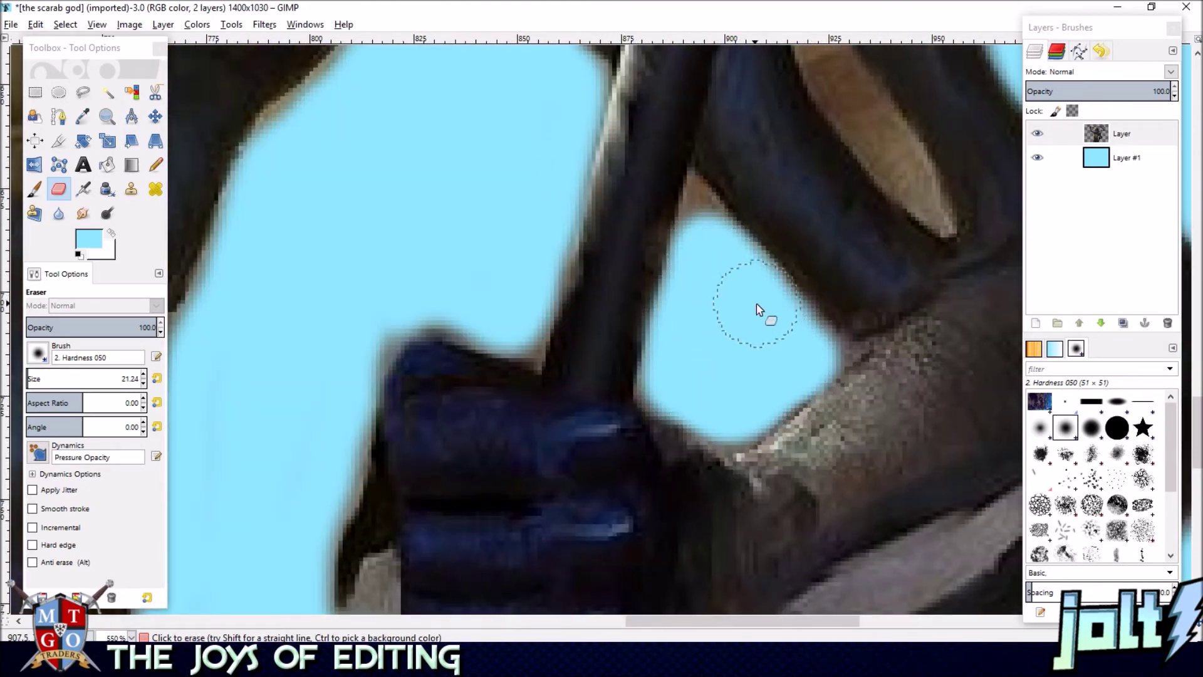
{"action": "scroll", "coordinate": [702, 322], "scroll_direction": "up", "scroll_amount": 5}
{"action": "scroll", "coordinate": [702, 323], "scroll_direction": "right", "scroll_amount": 2}
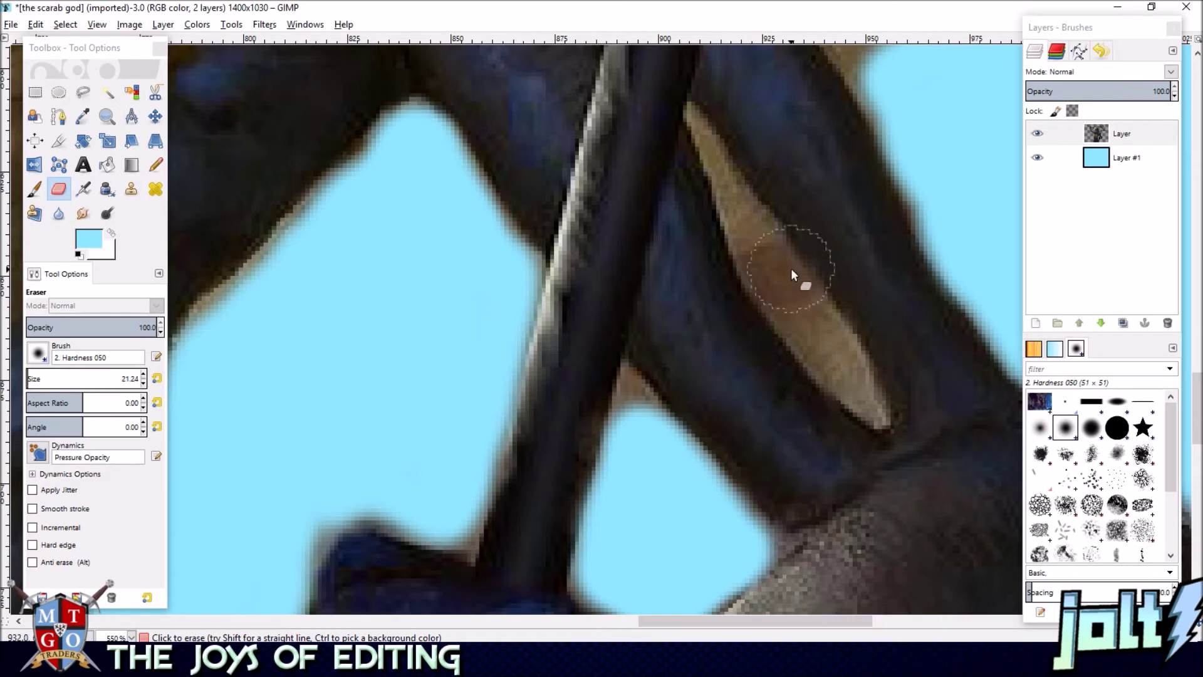
{"action": "scroll", "coordinate": [789, 281], "scroll_direction": "up", "scroll_amount": 7}
{"action": "scroll", "coordinate": [815, 250], "scroll_direction": "right", "scroll_amount": 4}
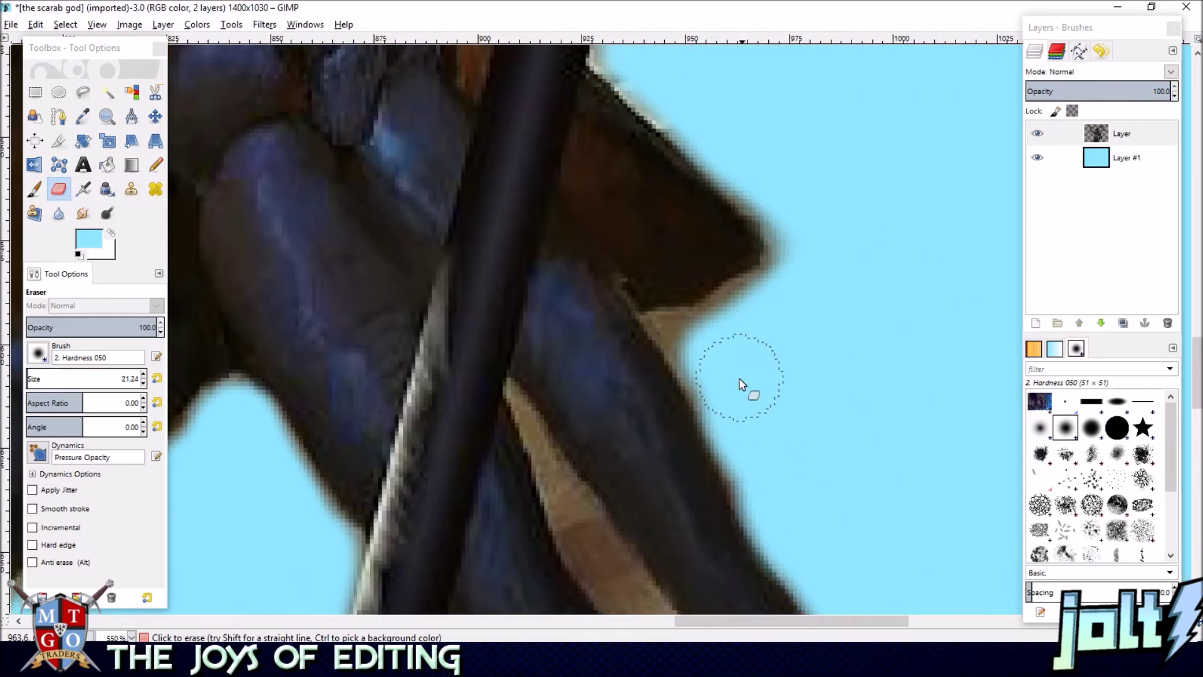
{"action": "scroll", "coordinate": [677, 137], "scroll_direction": "up", "scroll_amount": 2}
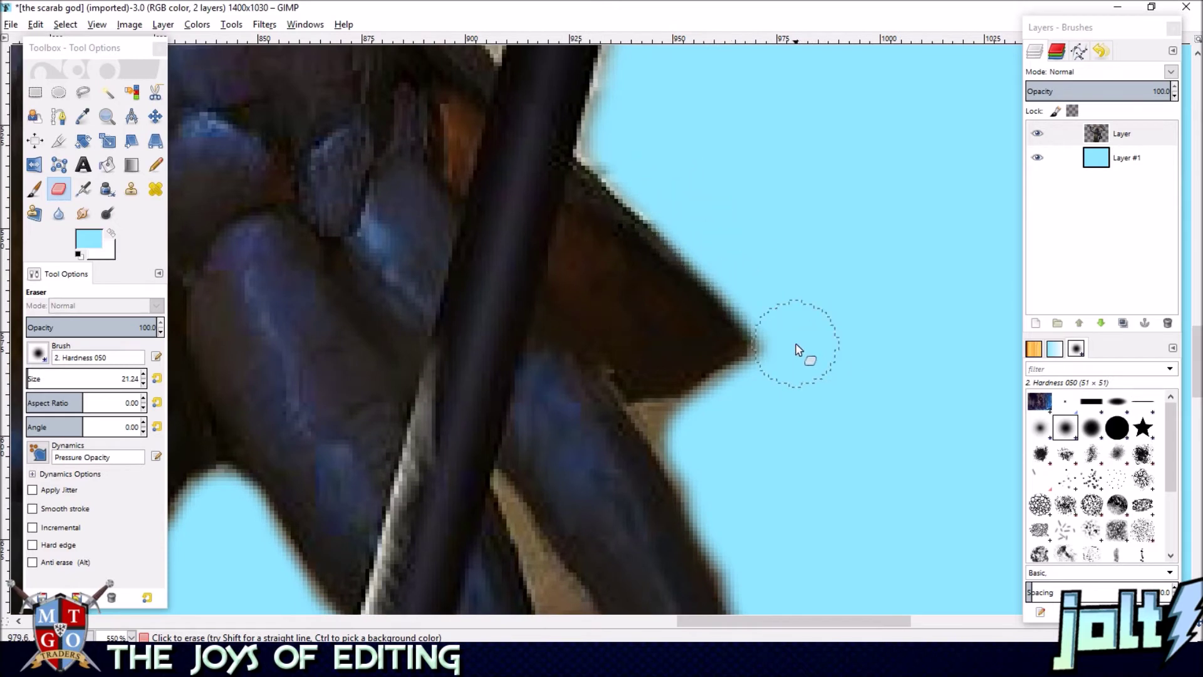
{"action": "scroll", "coordinate": [801, 352], "scroll_direction": "up", "scroll_amount": 5}
{"action": "scroll", "coordinate": [800, 352], "scroll_direction": "right", "scroll_amount": 1}
{"action": "scroll", "coordinate": [594, 347], "scroll_direction": "down", "scroll_amount": 3}
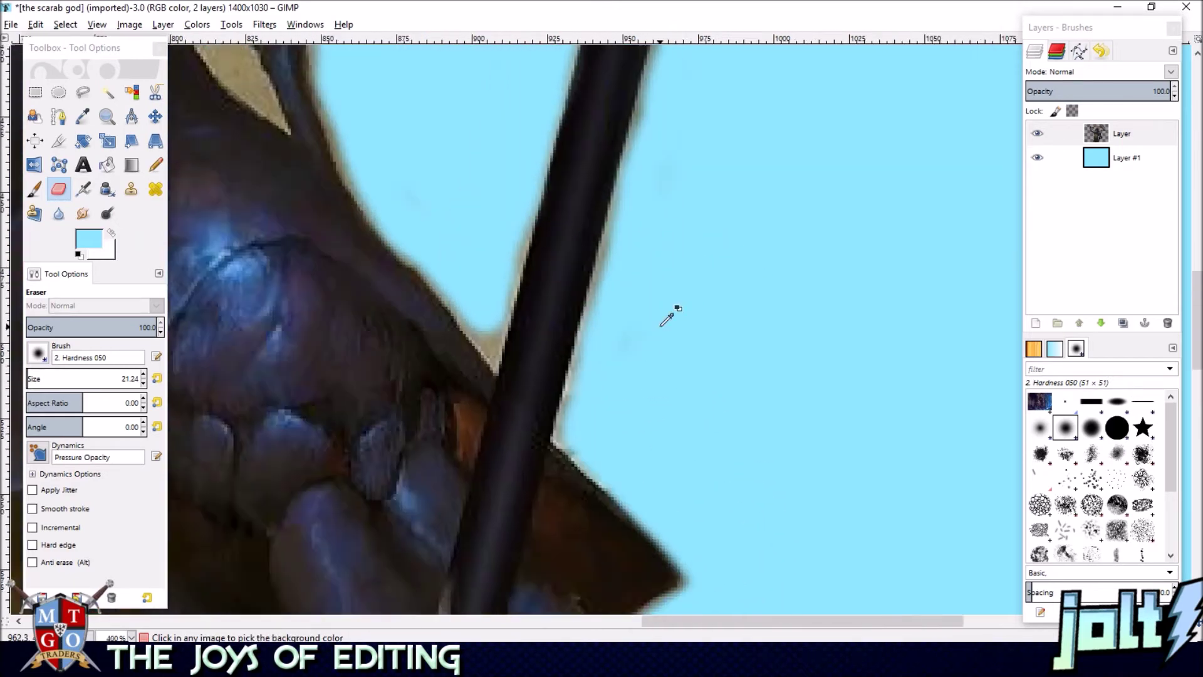
- Inspect the edges around the gripping hand, the forearm slit and the torso for remaining background
{"action": "scroll", "coordinate": [664, 426], "scroll_direction": "down", "scroll_amount": 6}
{"action": "scroll", "coordinate": [665, 426], "scroll_direction": "left", "scroll_amount": 3}
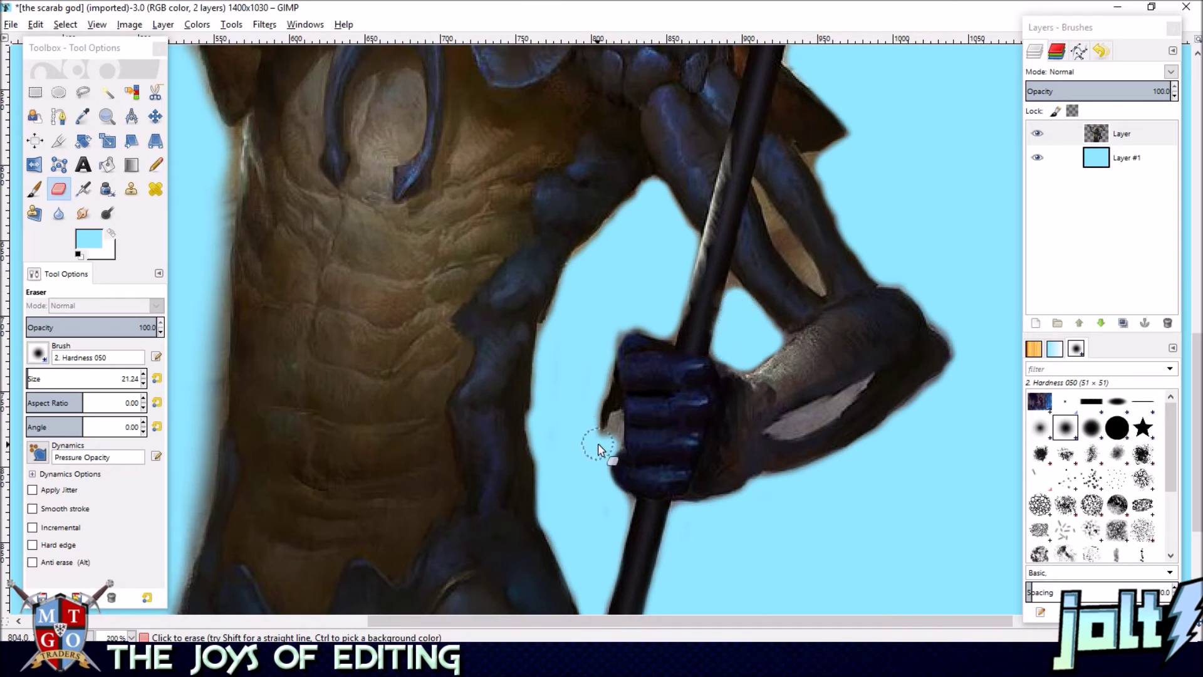
{"action": "scroll", "coordinate": [600, 447], "scroll_direction": "up", "scroll_amount": 3}
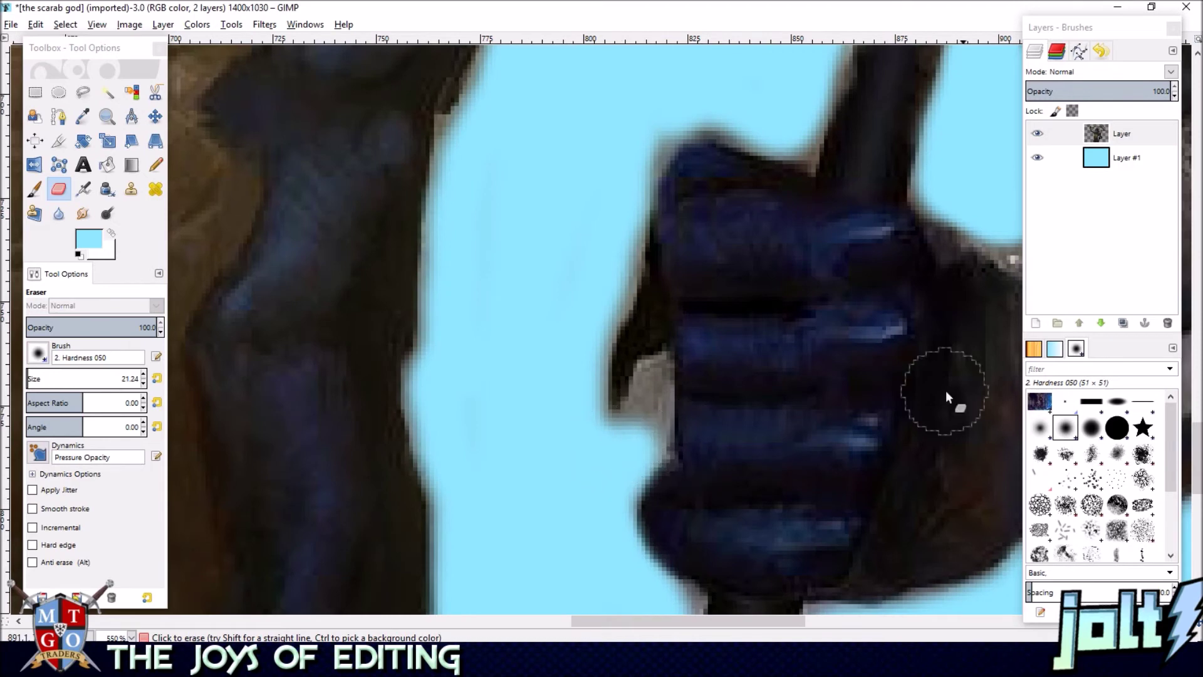
{"action": "scroll", "coordinate": [945, 390], "scroll_direction": "down", "scroll_amount": 3}
{"action": "scroll", "coordinate": [946, 390], "scroll_direction": "right", "scroll_amount": 5}
{"action": "scroll", "coordinate": [696, 240], "scroll_direction": "down", "scroll_amount": 4}
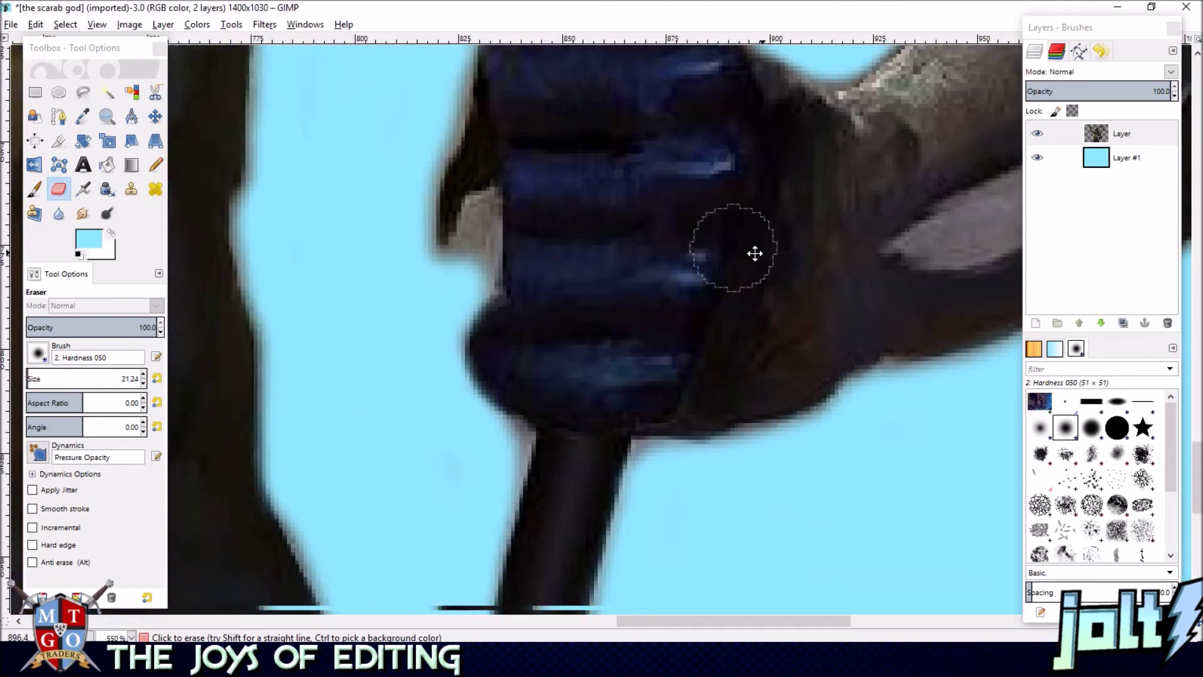
{"action": "scroll", "coordinate": [461, 263], "scroll_direction": "up", "scroll_amount": 10}
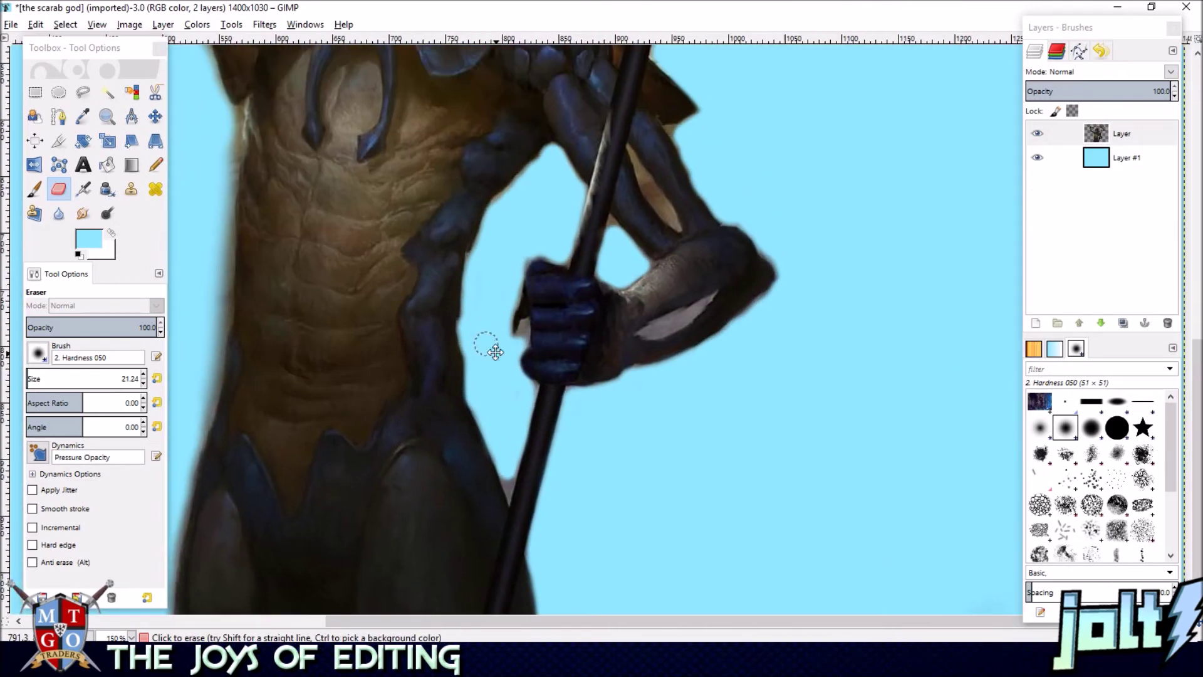
{"action": "scroll", "coordinate": [488, 326], "scroll_direction": "left", "scroll_amount": 3}
{"action": "left_click_drag", "start_coordinate": [640, 176], "coordinate": [605, 442]}
{"action": "scroll", "coordinate": [604, 443], "scroll_direction": "down", "scroll_amount": 10}
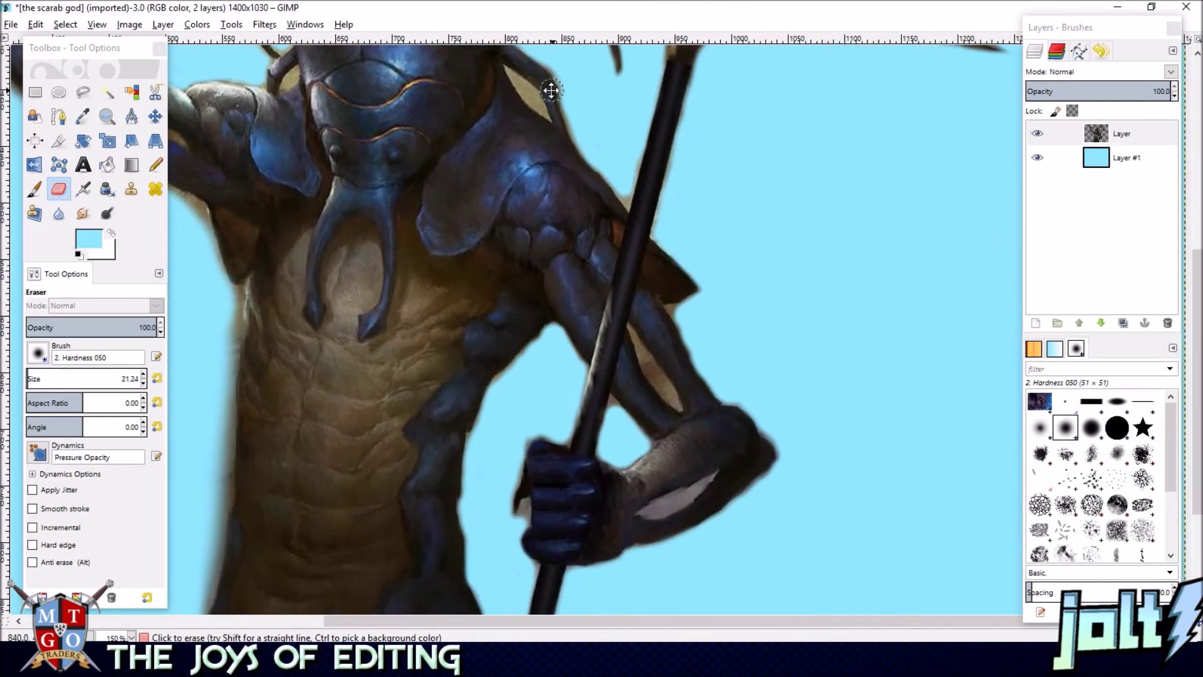
{"action": "scroll", "coordinate": [617, 311], "scroll_direction": "up", "scroll_amount": 4}
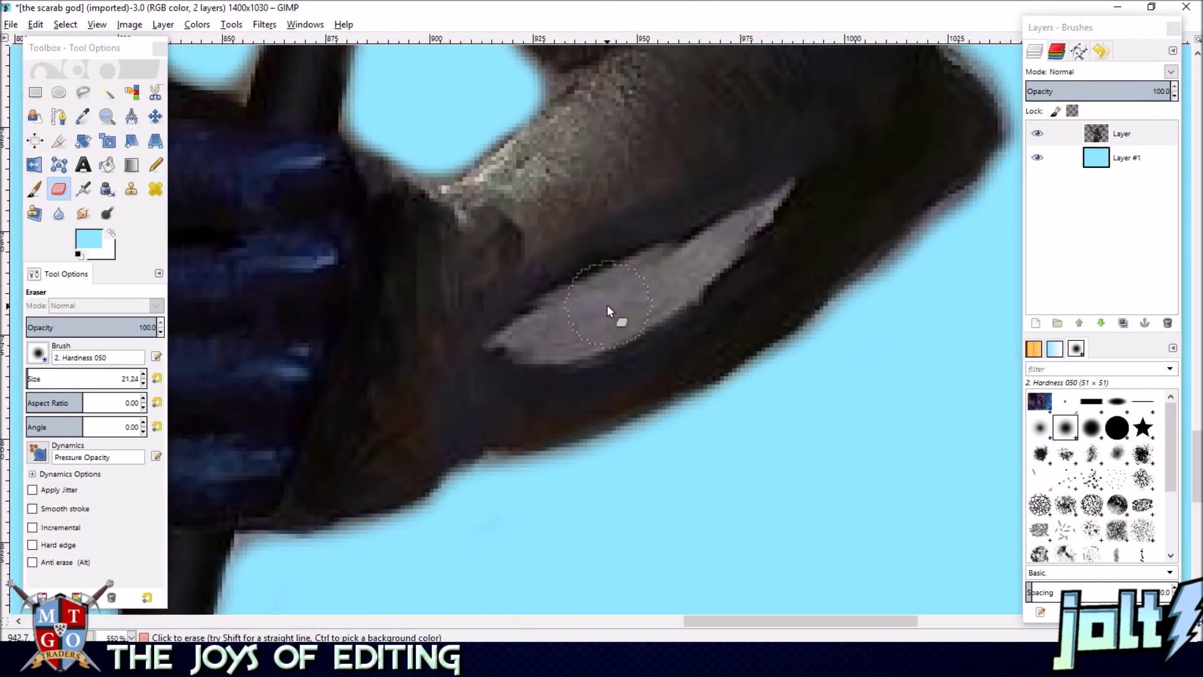
- Refine the edges of the triangular elbow gap and erase the fringe over the top of the gripping hand
{"action": "scroll", "coordinate": [509, 303], "scroll_direction": "up", "scroll_amount": 1}
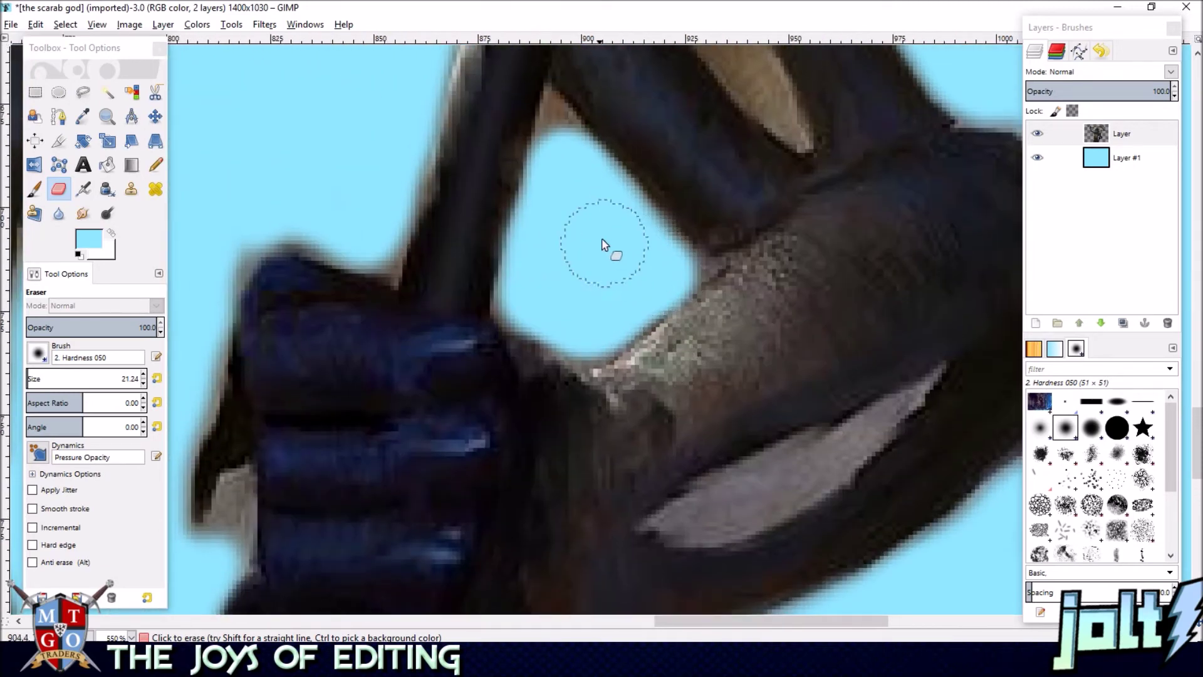
{"action": "mouse_move", "coordinate": [566, 165]}
{"action": "left_mouse_down"}
{"action": "mouse_move", "coordinate": [553, 318]}
{"action": "mouse_move", "coordinate": [588, 341]}
{"action": "mouse_move", "coordinate": [554, 306]}
{"action": "mouse_move", "coordinate": [529, 308]}
{"action": "left_mouse_up"}
{"action": "left_click_drag", "start_coordinate": [547, 268], "coordinate": [691, 368]}
{"action": "mouse_move", "coordinate": [521, 326]}
{"action": "left_mouse_down"}
{"action": "mouse_move", "coordinate": [400, 329]}
{"action": "mouse_move", "coordinate": [347, 395]}
{"action": "left_mouse_up"}
{"action": "mouse_move", "coordinate": [376, 349]}
{"action": "left_mouse_down"}
{"action": "mouse_move", "coordinate": [410, 322]}
{"action": "mouse_move", "coordinate": [492, 323]}
{"action": "left_mouse_up"}
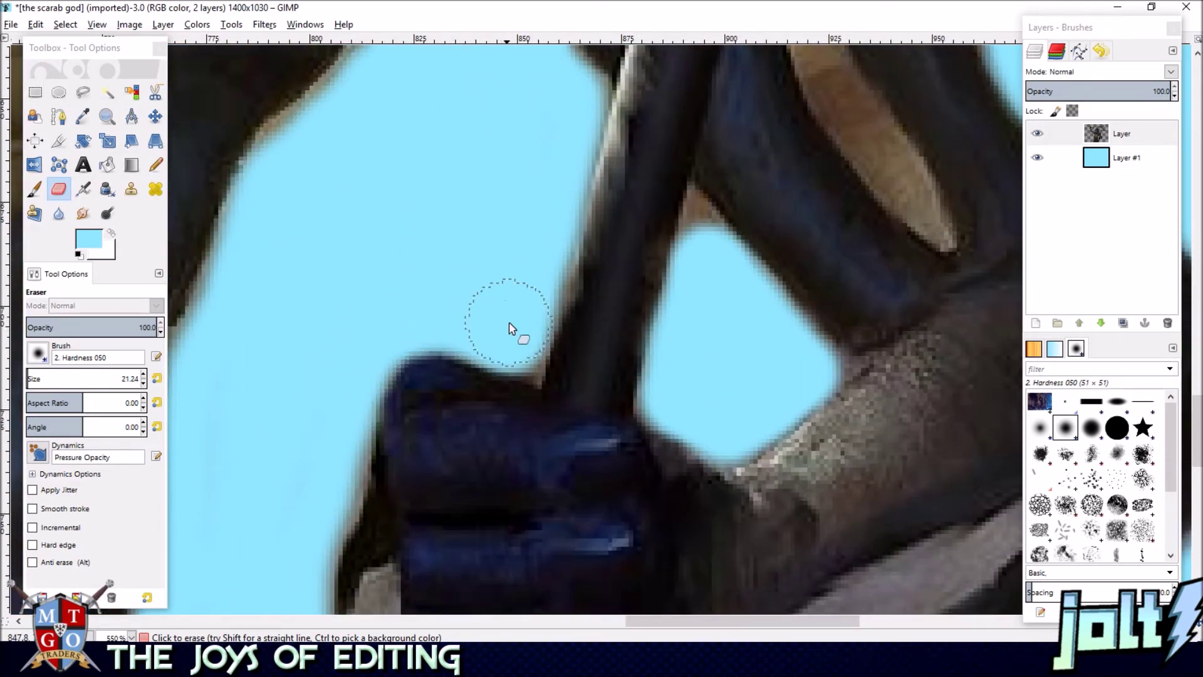
- Erase the brown fringe along the torso's side beneath the armpit
{"action": "scroll", "coordinate": [547, 296], "scroll_direction": "up", "scroll_amount": 3}
{"action": "scroll", "coordinate": [547, 296], "scroll_direction": "left", "scroll_amount": 1}
{"action": "scroll", "coordinate": [588, 282], "scroll_direction": "up", "scroll_amount": 2}
{"action": "scroll", "coordinate": [588, 282], "scroll_direction": "left", "scroll_amount": 3}
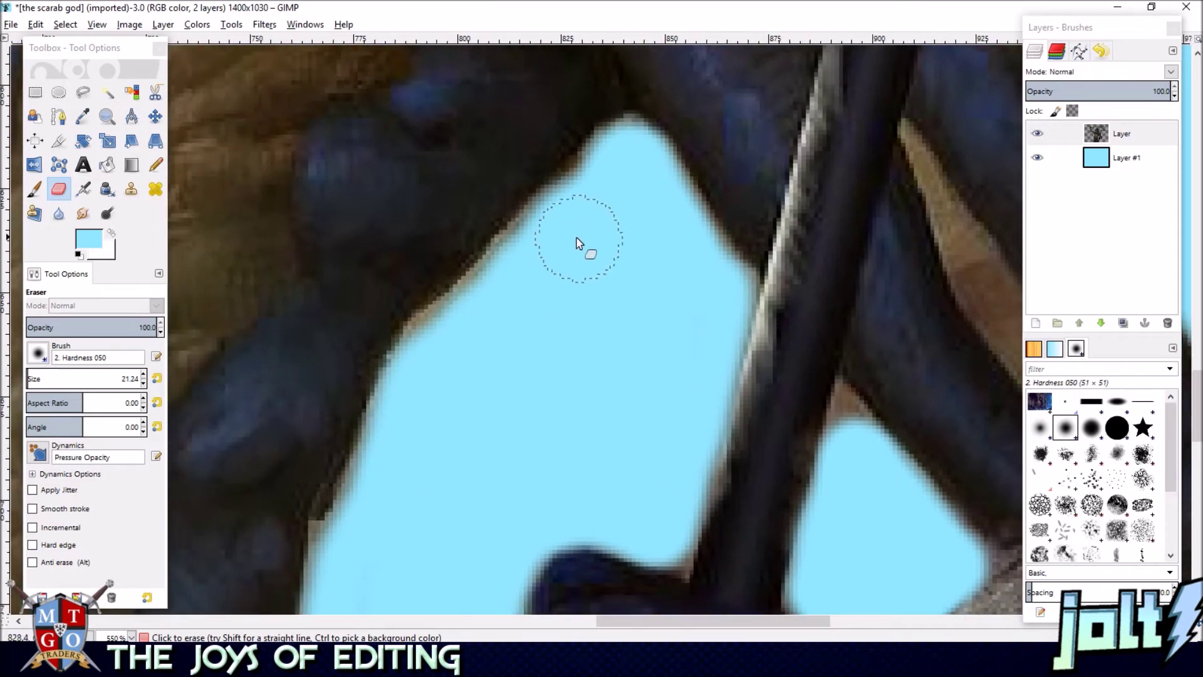
{"action": "mouse_move", "coordinate": [561, 238]}
{"action": "left_mouse_down"}
{"action": "mouse_move", "coordinate": [440, 338]}
{"action": "mouse_move", "coordinate": [447, 376]}
{"action": "left_mouse_up"}
{"action": "scroll", "coordinate": [600, 298], "scroll_direction": "down", "scroll_amount": 5}
{"action": "scroll", "coordinate": [580, 134], "scroll_direction": "left", "scroll_amount": 2}
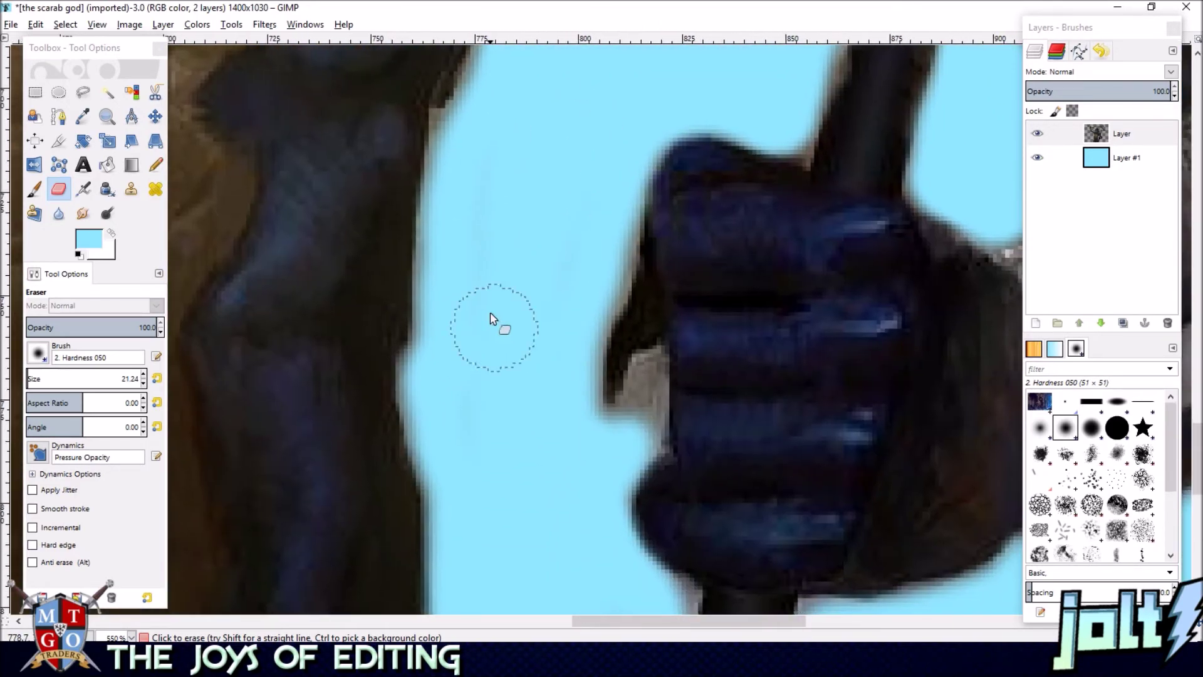
{"action": "scroll", "coordinate": [496, 336], "scroll_direction": "up", "scroll_amount": 2}
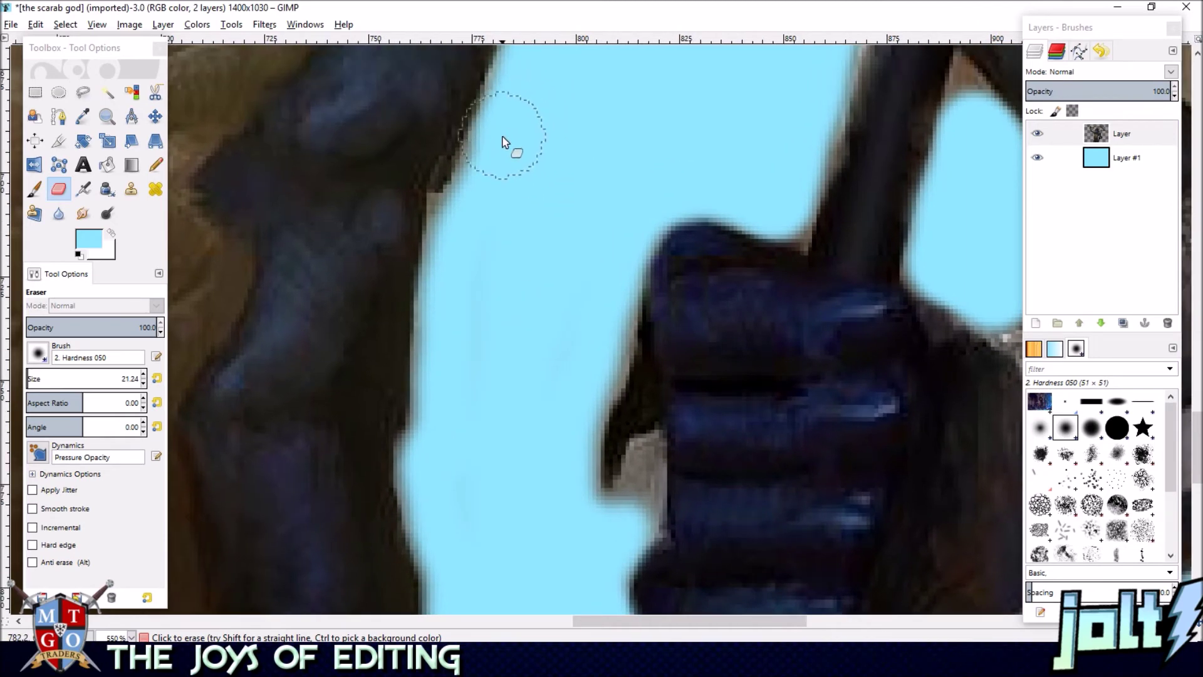
- Erase the fringe beside the staff's inner edge directly below the gripping hand
{"action": "scroll", "coordinate": [469, 286], "scroll_direction": "down", "scroll_amount": 9}
{"action": "scroll", "coordinate": [540, 196], "scroll_direction": "left", "scroll_amount": 1}
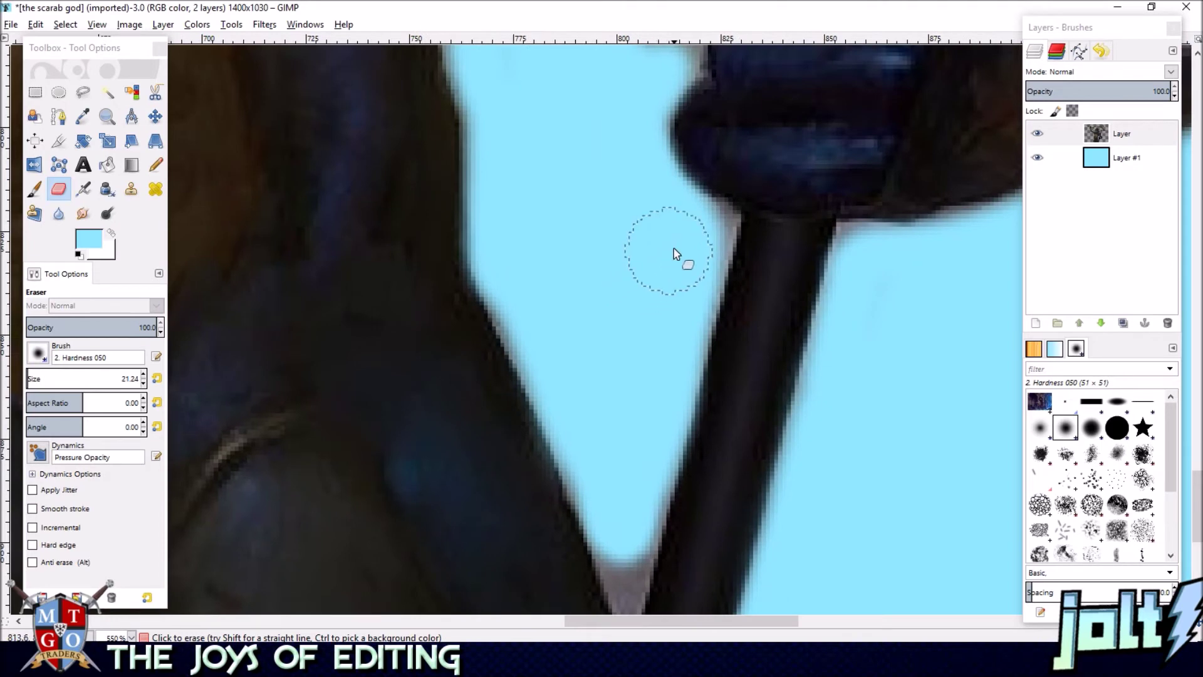
{"action": "left_click_drag", "start_coordinate": [702, 237], "coordinate": [689, 271]}
- Erase the fringe along the underside of the curved blade's handle, from the pommel to the raised hand and wrist
{"action": "scroll", "coordinate": [614, 234], "scroll_direction": "down", "scroll_amount": 6}
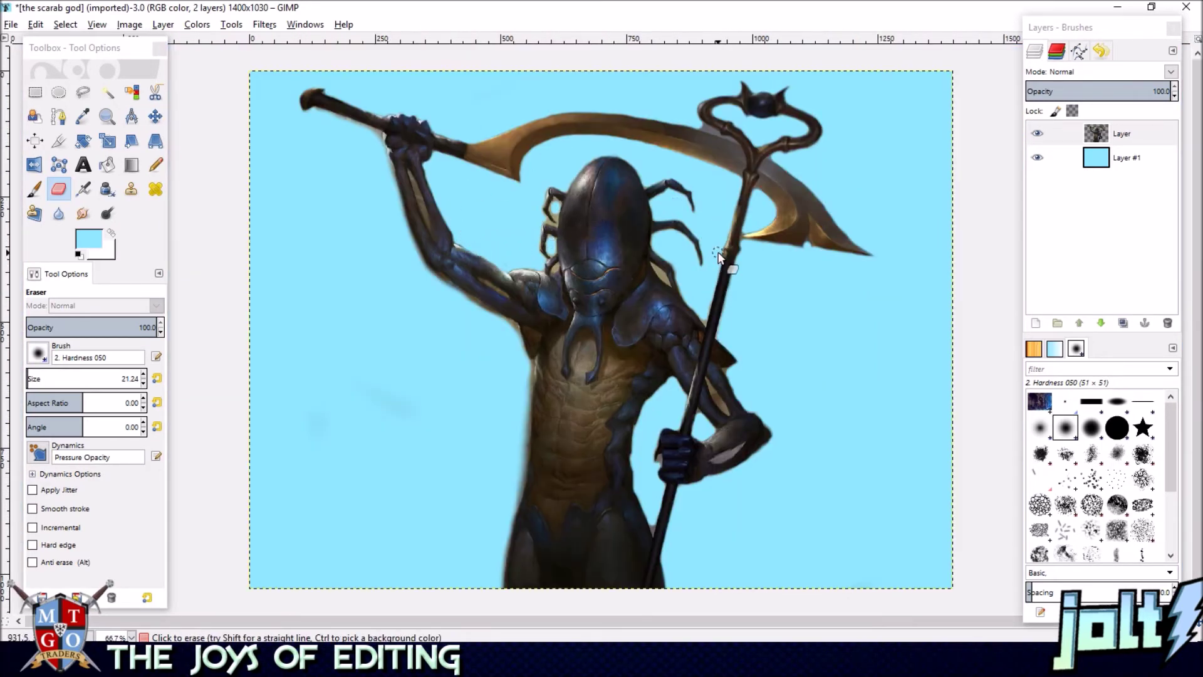
{"action": "scroll", "coordinate": [478, 295], "scroll_direction": "up", "scroll_amount": 3}
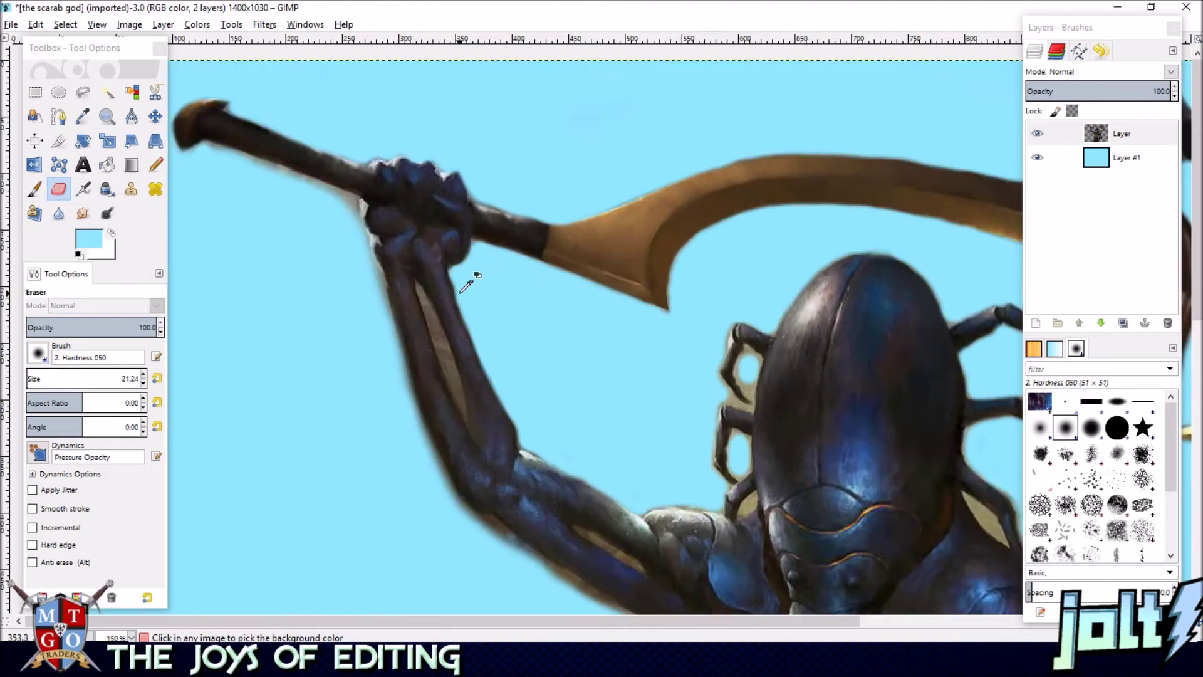
{"action": "scroll", "coordinate": [399, 295], "scroll_direction": "up", "scroll_amount": 4}
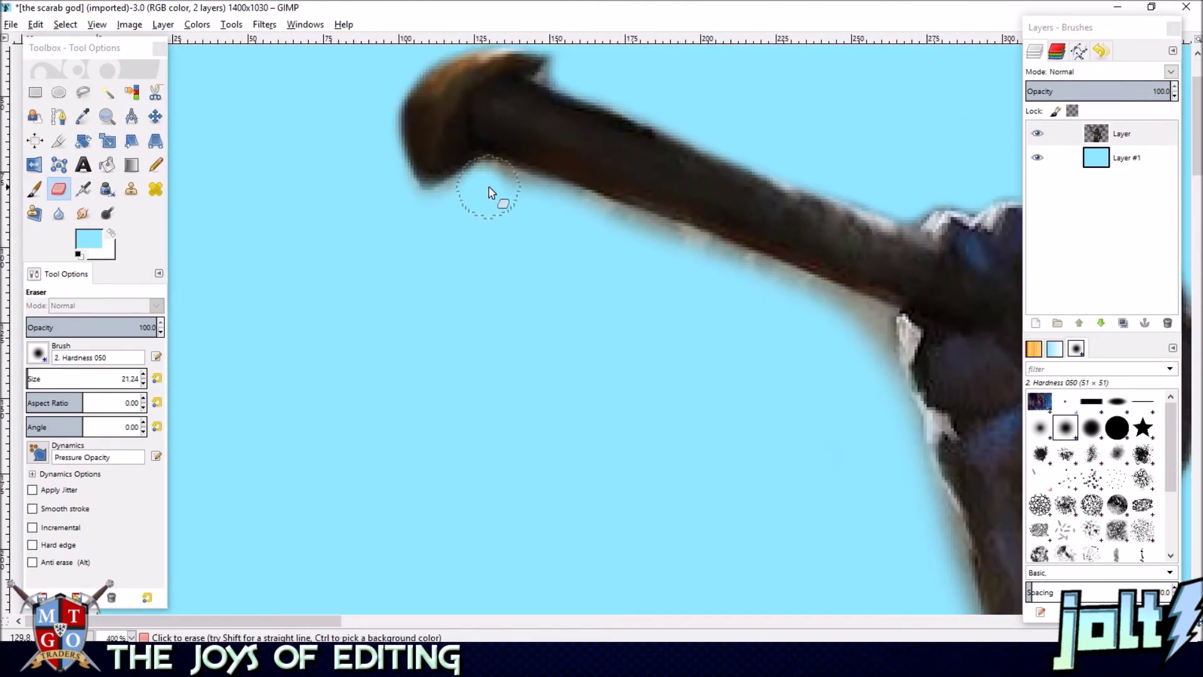
{"action": "mouse_move", "coordinate": [491, 191]}
{"action": "left_mouse_down"}
{"action": "mouse_move", "coordinate": [876, 326]}
{"action": "mouse_move", "coordinate": [881, 354]}
{"action": "mouse_move", "coordinate": [598, 199]}
{"action": "mouse_move", "coordinate": [596, 179]}
{"action": "mouse_move", "coordinate": [625, 191]}
{"action": "mouse_move", "coordinate": [609, 199]}
{"action": "mouse_move", "coordinate": [611, 185]}
{"action": "mouse_move", "coordinate": [610, 209]}
{"action": "mouse_move", "coordinate": [690, 417]}
{"action": "left_mouse_up"}
{"action": "key", "text": "space"}
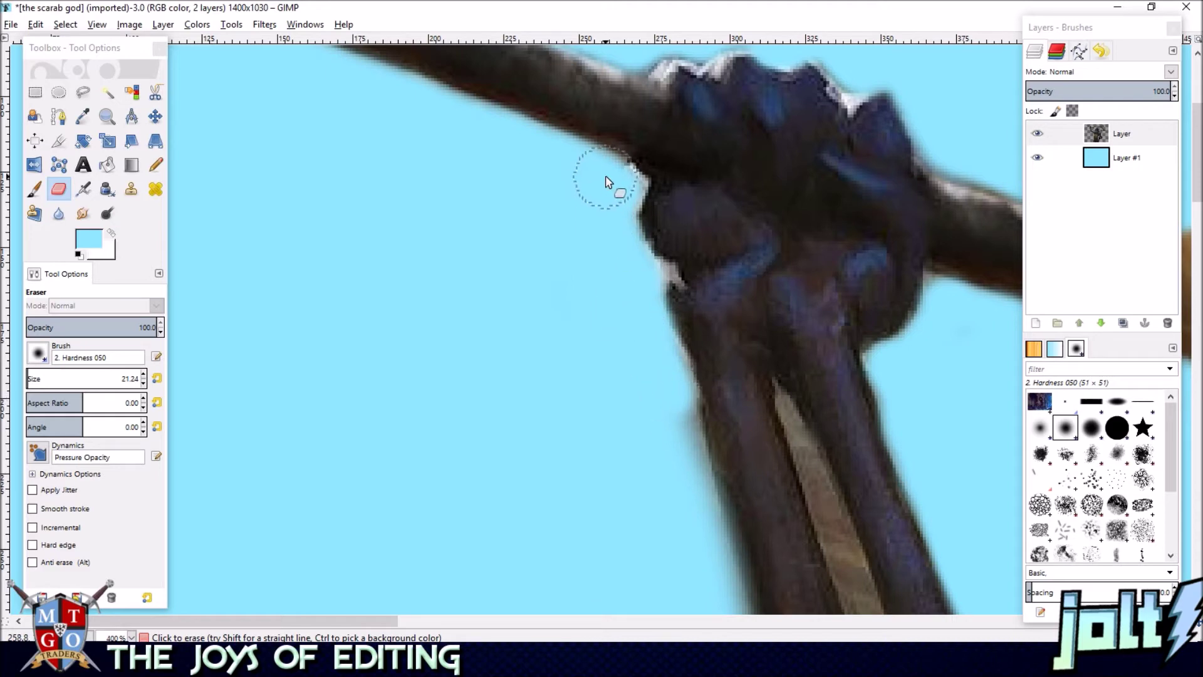
- Erase the fringe down the outer edge of the raised forearm from the wrist to the elbow
{"action": "left_click_drag", "start_coordinate": [616, 333], "coordinate": [499, 114]}
{"action": "mouse_move", "coordinate": [537, 161]}
{"action": "left_mouse_down"}
{"action": "mouse_move", "coordinate": [564, 204]}
{"action": "mouse_move", "coordinate": [580, 291]}
{"action": "mouse_move", "coordinate": [521, 133]}
{"action": "mouse_move", "coordinate": [559, 215]}
{"action": "mouse_move", "coordinate": [618, 438]}
{"action": "mouse_move", "coordinate": [598, 340]}
{"action": "mouse_move", "coordinate": [689, 532]}
{"action": "left_mouse_up"}
{"action": "mouse_move", "coordinate": [626, 394]}
{"action": "left_mouse_down"}
{"action": "mouse_move", "coordinate": [666, 487]}
{"action": "mouse_move", "coordinate": [562, 227]}
{"action": "left_mouse_up"}
{"action": "left_click_drag", "start_coordinate": [599, 304], "coordinate": [651, 389]}
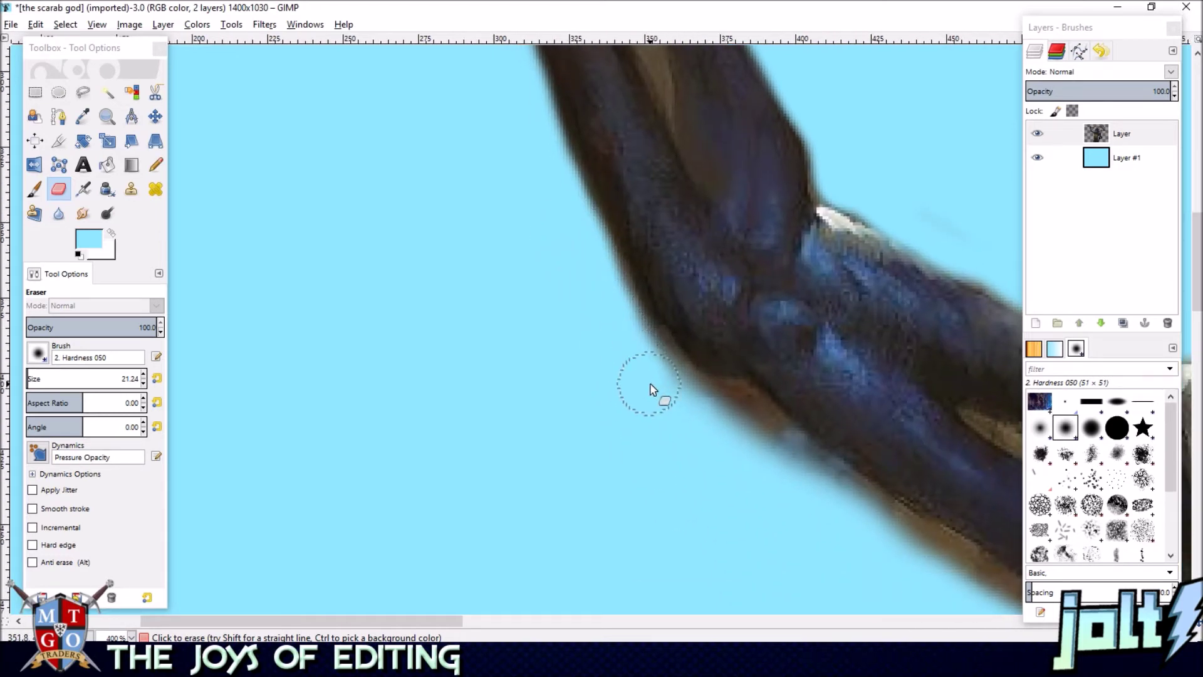
- Erase the brown fringe around the outer curve and underside of the raised arm's elbow
{"action": "mouse_move", "coordinate": [628, 331]}
{"action": "left_mouse_down"}
{"action": "mouse_move", "coordinate": [671, 395]}
{"action": "mouse_move", "coordinate": [806, 497]}
{"action": "left_mouse_up"}
{"action": "mouse_move", "coordinate": [698, 414]}
{"action": "left_mouse_down"}
{"action": "mouse_move", "coordinate": [754, 435]}
{"action": "mouse_move", "coordinate": [788, 470]}
{"action": "left_mouse_up"}
{"action": "left_click_drag", "start_coordinate": [788, 470], "coordinate": [562, 305]}
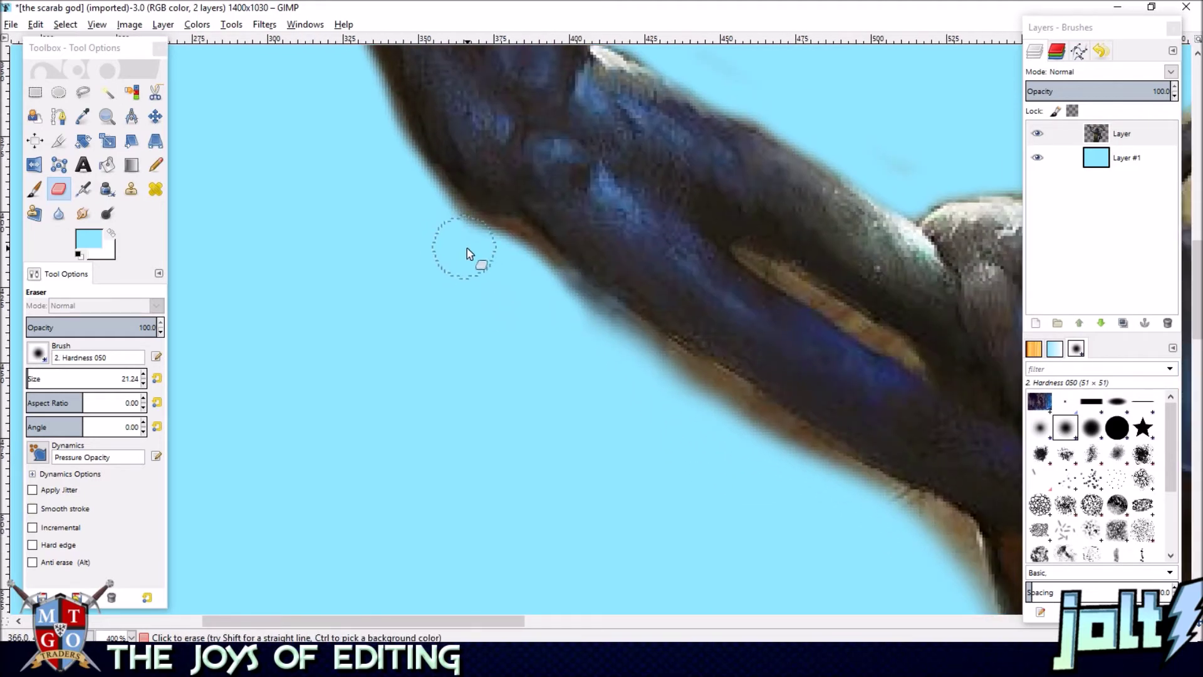
- Erase the fringe along the underside of the raised upper arm, from the elbow to the armpit
{"action": "left_click_drag", "start_coordinate": [509, 254], "coordinate": [865, 518]}
{"action": "left_click_drag", "start_coordinate": [521, 259], "coordinate": [449, 238]}
{"action": "left_click_drag", "start_coordinate": [396, 173], "coordinate": [452, 223]}
{"action": "mouse_move", "coordinate": [727, 506]}
{"action": "left_mouse_down"}
{"action": "mouse_move", "coordinate": [652, 443]}
{"action": "mouse_move", "coordinate": [508, 263]}
{"action": "left_mouse_up"}
{"action": "scroll", "coordinate": [432, 188], "scroll_direction": "up", "scroll_amount": 3}
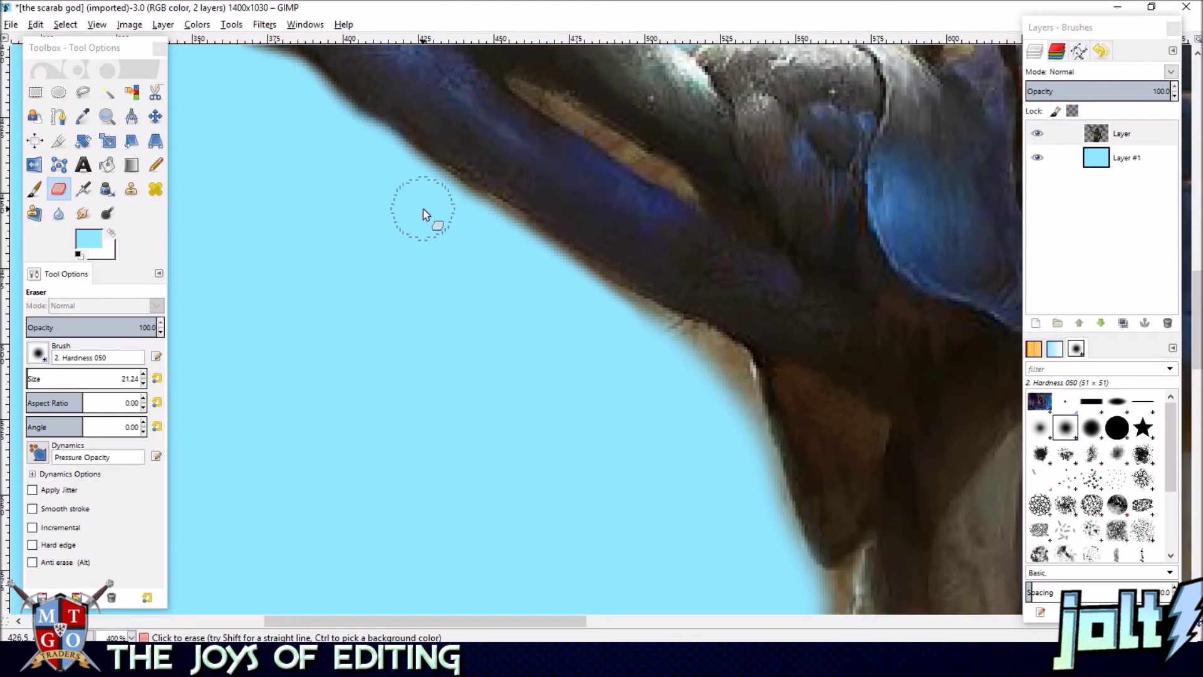
{"action": "mouse_move", "coordinate": [449, 218]}
{"action": "left_mouse_down"}
{"action": "mouse_move", "coordinate": [474, 217]}
{"action": "mouse_move", "coordinate": [742, 401]}
{"action": "left_mouse_up"}
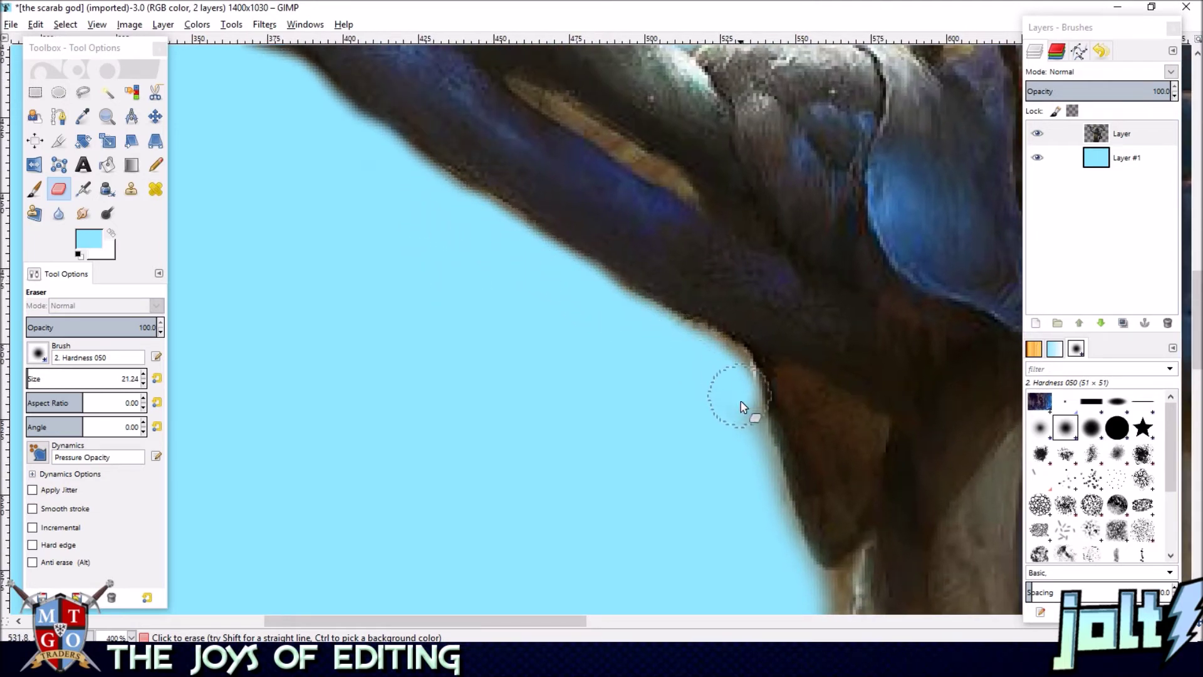
- Erase the fringe down the dark flap below the raised arm's armpit and along the adjoining upper torso edge
{"action": "mouse_move", "coordinate": [752, 447]}
{"action": "left_mouse_down"}
{"action": "mouse_move", "coordinate": [765, 502]}
{"action": "mouse_move", "coordinate": [720, 408]}
{"action": "mouse_move", "coordinate": [726, 363]}
{"action": "mouse_move", "coordinate": [473, 222]}
{"action": "left_mouse_up"}
{"action": "mouse_move", "coordinate": [685, 509]}
{"action": "left_mouse_down"}
{"action": "mouse_move", "coordinate": [454, 135]}
{"action": "mouse_move", "coordinate": [502, 170]}
{"action": "mouse_move", "coordinate": [472, 101]}
{"action": "left_mouse_up"}
{"action": "left_click_drag", "start_coordinate": [548, 174], "coordinate": [579, 205]}
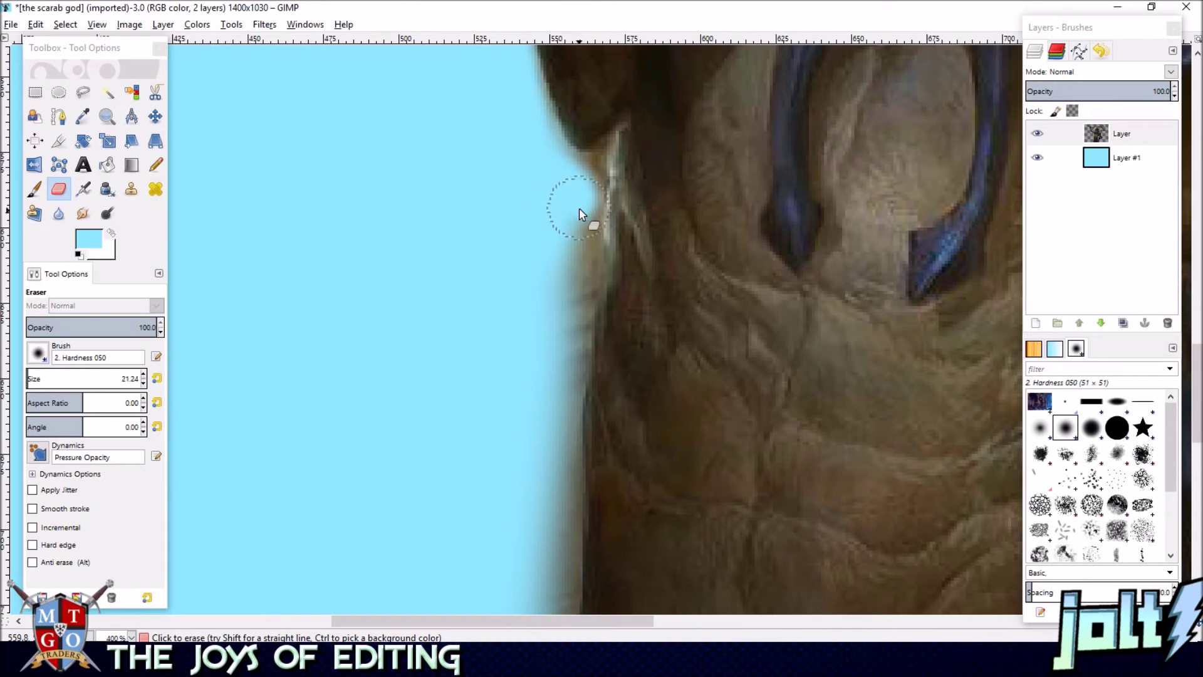
{"action": "left_click_drag", "start_coordinate": [583, 269], "coordinate": [576, 312]}
{"action": "left_click_drag", "start_coordinate": [570, 354], "coordinate": [565, 410]}
{"action": "left_click_drag", "start_coordinate": [566, 410], "coordinate": [575, 260]}
{"action": "left_click_drag", "start_coordinate": [574, 260], "coordinate": [570, 302]}
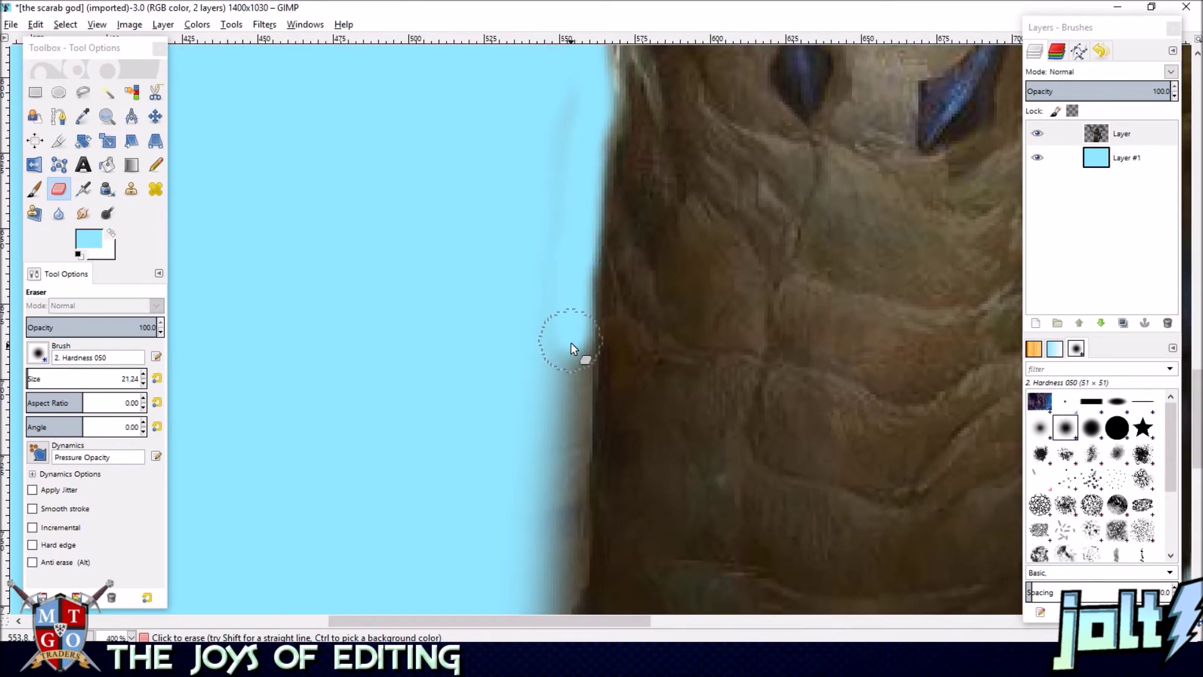
- Erase the grey-brown fringe down the torso's outer edge on the raised-arm side, from the ribs to the waist
{"action": "mouse_move", "coordinate": [573, 410]}
{"action": "left_mouse_down"}
{"action": "mouse_move", "coordinate": [551, 322]}
{"action": "mouse_move", "coordinate": [559, 279]}
{"action": "left_mouse_up"}
{"action": "left_click_drag", "start_coordinate": [547, 218], "coordinate": [501, 417]}
{"action": "mouse_move", "coordinate": [498, 332]}
{"action": "left_mouse_down"}
{"action": "mouse_move", "coordinate": [518, 156]}
{"action": "mouse_move", "coordinate": [524, 452]}
{"action": "left_mouse_up"}
{"action": "scroll", "coordinate": [502, 182], "scroll_direction": "down", "scroll_amount": 3}
{"action": "scroll", "coordinate": [489, 196], "scroll_direction": "left", "scroll_amount": 1}
{"action": "scroll", "coordinate": [533, 251], "scroll_direction": "down", "scroll_amount": 3}
{"action": "scroll", "coordinate": [534, 188], "scroll_direction": "left", "scroll_amount": 1}
{"action": "left_click_drag", "start_coordinate": [535, 188], "coordinate": [516, 357]}
{"action": "left_click_drag", "start_coordinate": [500, 184], "coordinate": [519, 230]}
{"action": "left_click_drag", "start_coordinate": [537, 97], "coordinate": [507, 404]}
{"action": "left_click_drag", "start_coordinate": [540, 189], "coordinate": [544, 295]}
{"action": "mouse_move", "coordinate": [571, 204]}
{"action": "left_mouse_down"}
{"action": "mouse_move", "coordinate": [579, 295]}
{"action": "mouse_move", "coordinate": [566, 384]}
{"action": "left_mouse_up"}
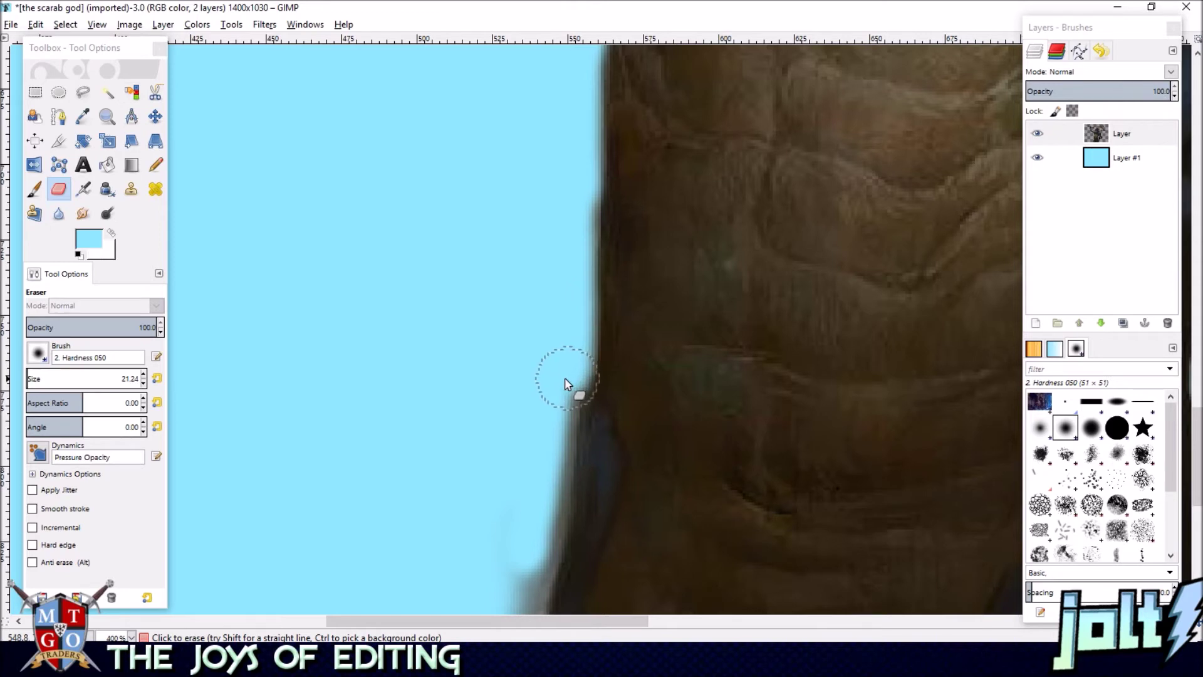
- Erase the fringe along the hip and outer thigh on the raised-arm side down to the canvas's lower edge
{"action": "scroll", "coordinate": [561, 165], "scroll_direction": "down", "scroll_amount": 3}
{"action": "scroll", "coordinate": [561, 165], "scroll_direction": "left", "scroll_amount": 1}
{"action": "mouse_move", "coordinate": [575, 187]}
{"action": "left_mouse_down"}
{"action": "mouse_move", "coordinate": [575, 312]}
{"action": "mouse_move", "coordinate": [560, 349]}
{"action": "left_mouse_up"}
{"action": "scroll", "coordinate": [543, 402], "scroll_direction": "down", "scroll_amount": 4}
{"action": "scroll", "coordinate": [543, 401], "scroll_direction": "left", "scroll_amount": 2}
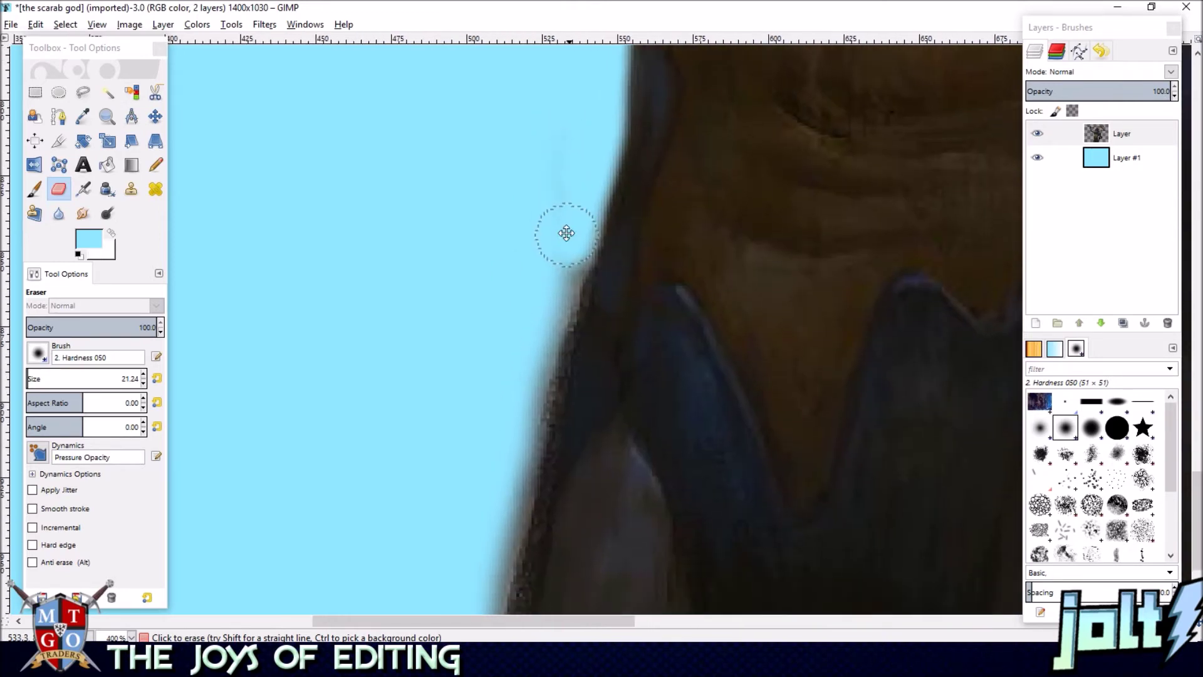
{"action": "left_click_drag", "start_coordinate": [586, 215], "coordinate": [537, 398]}
{"action": "scroll", "coordinate": [582, 154], "scroll_direction": "down", "scroll_amount": 3}
{"action": "scroll", "coordinate": [583, 154], "scroll_direction": "left", "scroll_amount": 2}
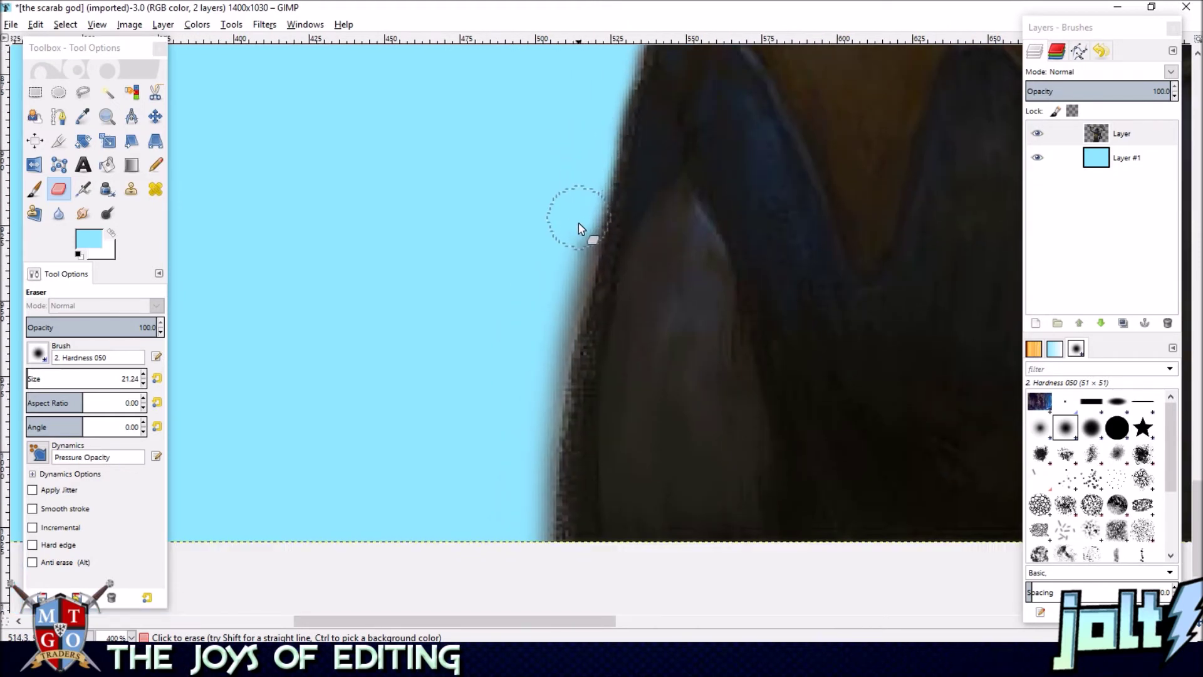
{"action": "mouse_move", "coordinate": [572, 276]}
{"action": "left_mouse_down"}
{"action": "mouse_move", "coordinate": [526, 451]}
{"action": "mouse_move", "coordinate": [524, 555]}
{"action": "left_mouse_up"}
{"action": "left_click_drag", "start_coordinate": [551, 330], "coordinate": [537, 538]}
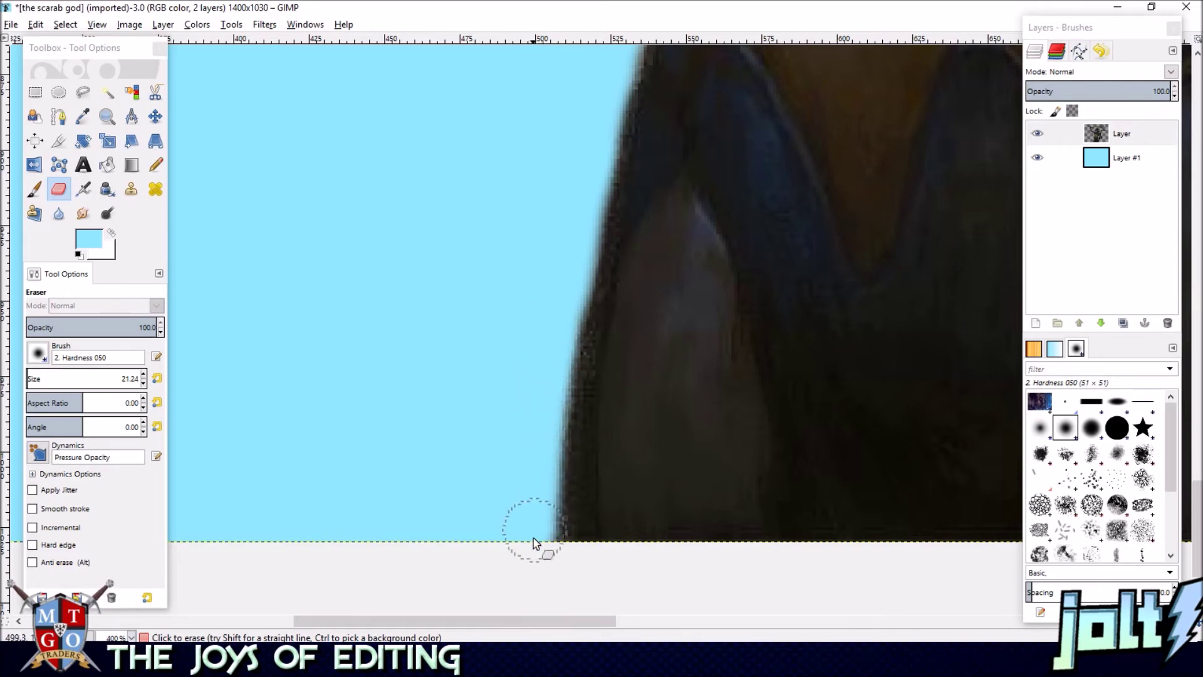
- Examine the whole cutout at 100% zoom for remaining background along the arms, torso, legs and staff
{"action": "scroll", "coordinate": [501, 269], "scroll_direction": "up", "scroll_amount": 3}
{"action": "scroll", "coordinate": [502, 270], "scroll_direction": "right", "scroll_amount": 1}
{"action": "scroll", "coordinate": [506, 253], "scroll_direction": "down", "scroll_amount": 4}
{"action": "left_click_drag", "start_coordinate": [476, 185], "coordinate": [520, 426]}
{"action": "left_click_drag", "start_coordinate": [454, 328], "coordinate": [581, 423]}
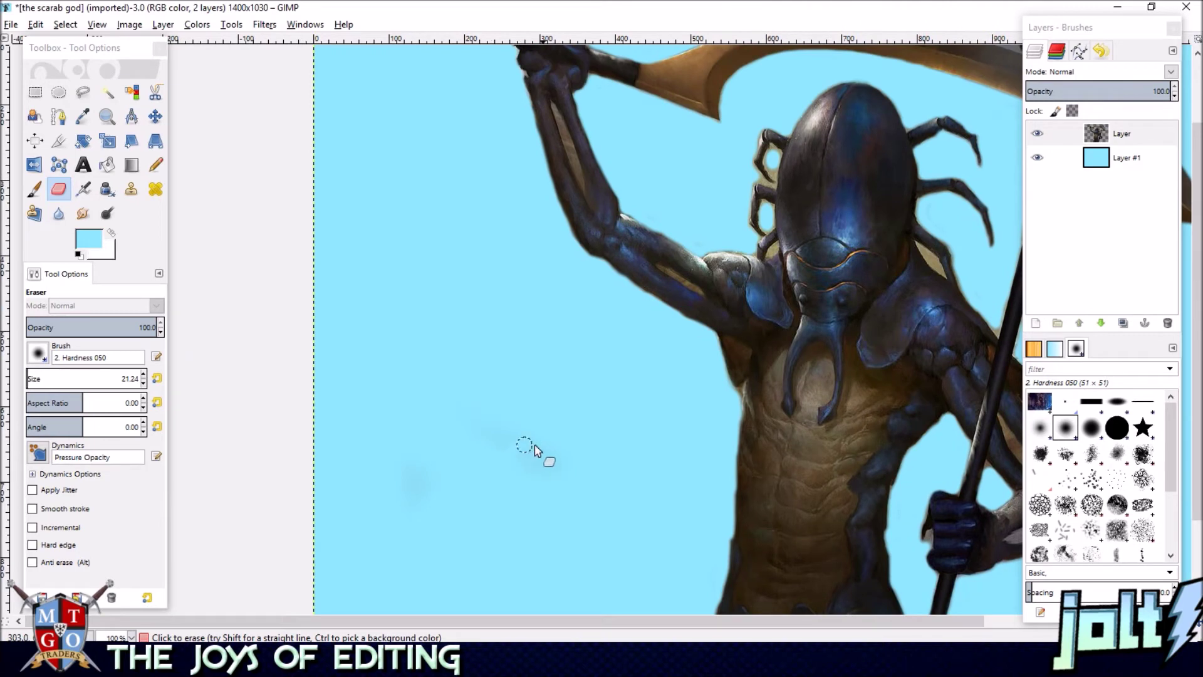
{"action": "scroll", "coordinate": [514, 432], "scroll_direction": "up", "scroll_amount": 2}
{"action": "scroll", "coordinate": [495, 395], "scroll_direction": "right", "scroll_amount": 1}
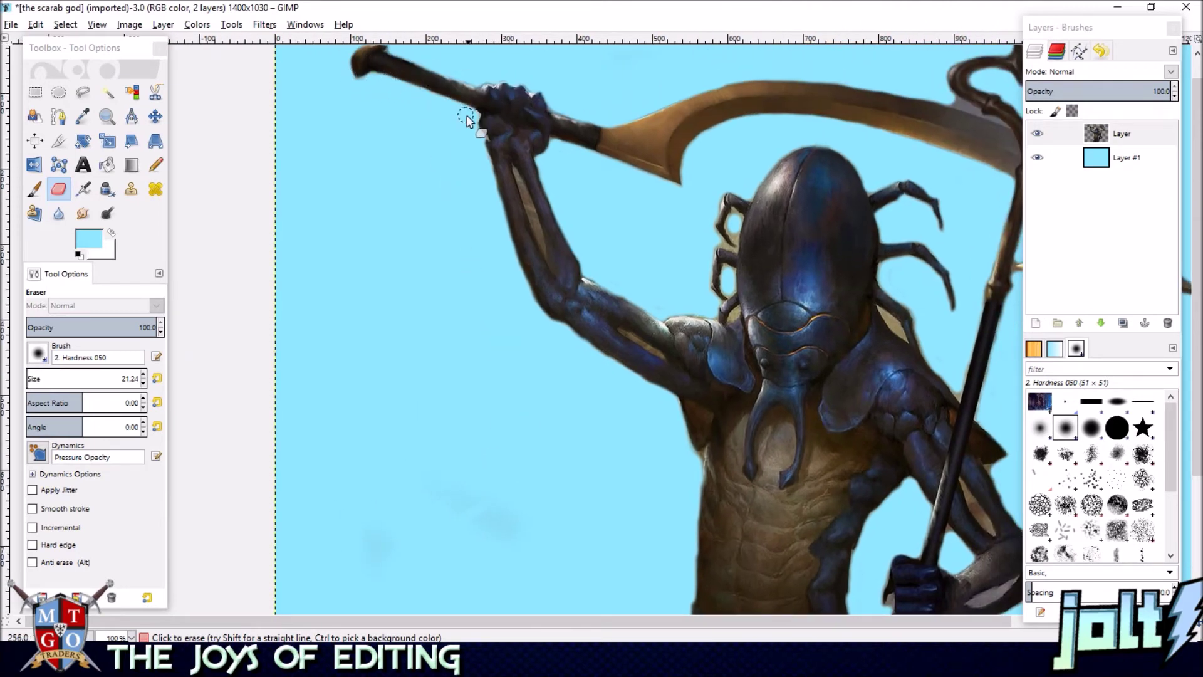
{"action": "left_click_drag", "start_coordinate": [646, 436], "coordinate": [650, 309]}
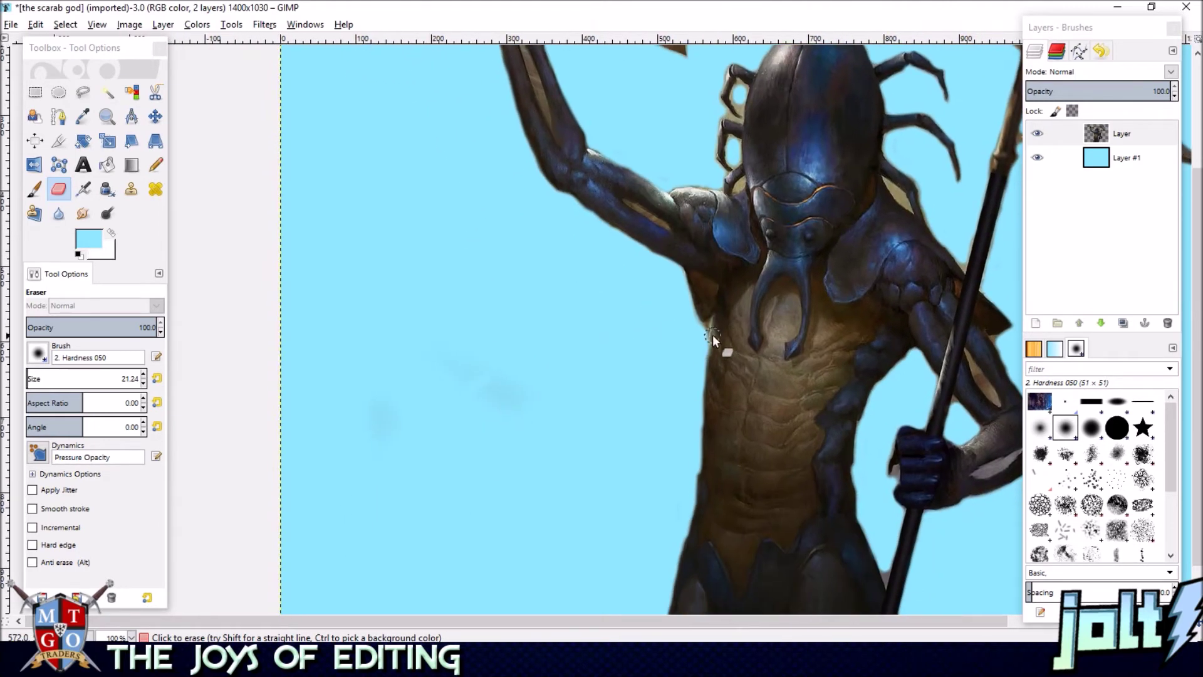
{"action": "left_click_drag", "start_coordinate": [670, 355], "coordinate": [648, 201]}
{"action": "left_click_drag", "start_coordinate": [811, 308], "coordinate": [707, 285]}
{"action": "scroll", "coordinate": [709, 314], "scroll_direction": "down", "scroll_amount": 2}
{"action": "scroll", "coordinate": [713, 325], "scroll_direction": "right", "scroll_amount": 4}
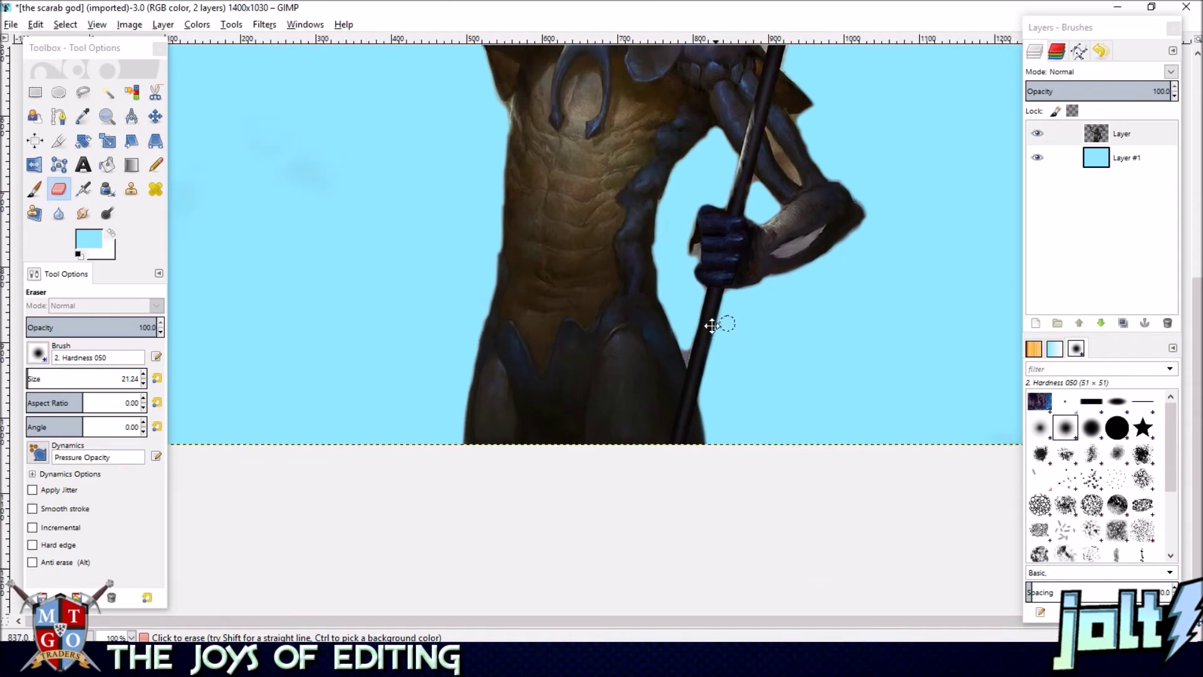
{"action": "scroll", "coordinate": [705, 282], "scroll_direction": "up", "scroll_amount": 2}
{"action": "scroll", "coordinate": [679, 244], "scroll_direction": "up", "scroll_amount": 3}
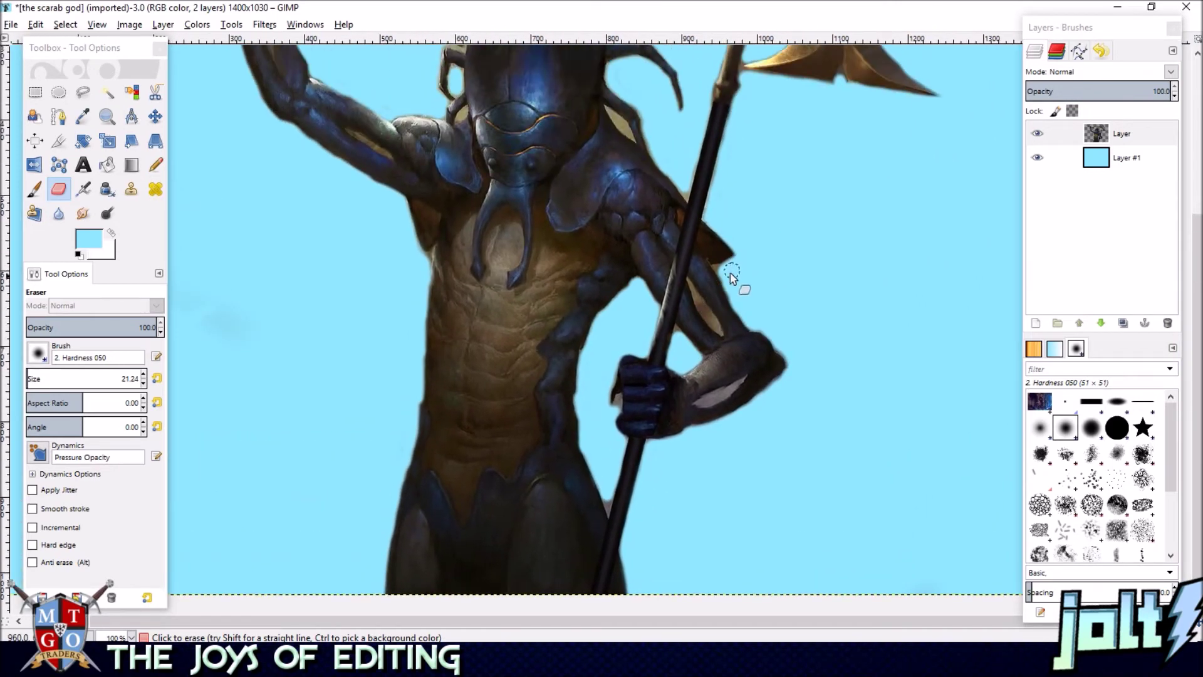
{"action": "scroll", "coordinate": [634, 296], "scroll_direction": "up", "scroll_amount": 4}
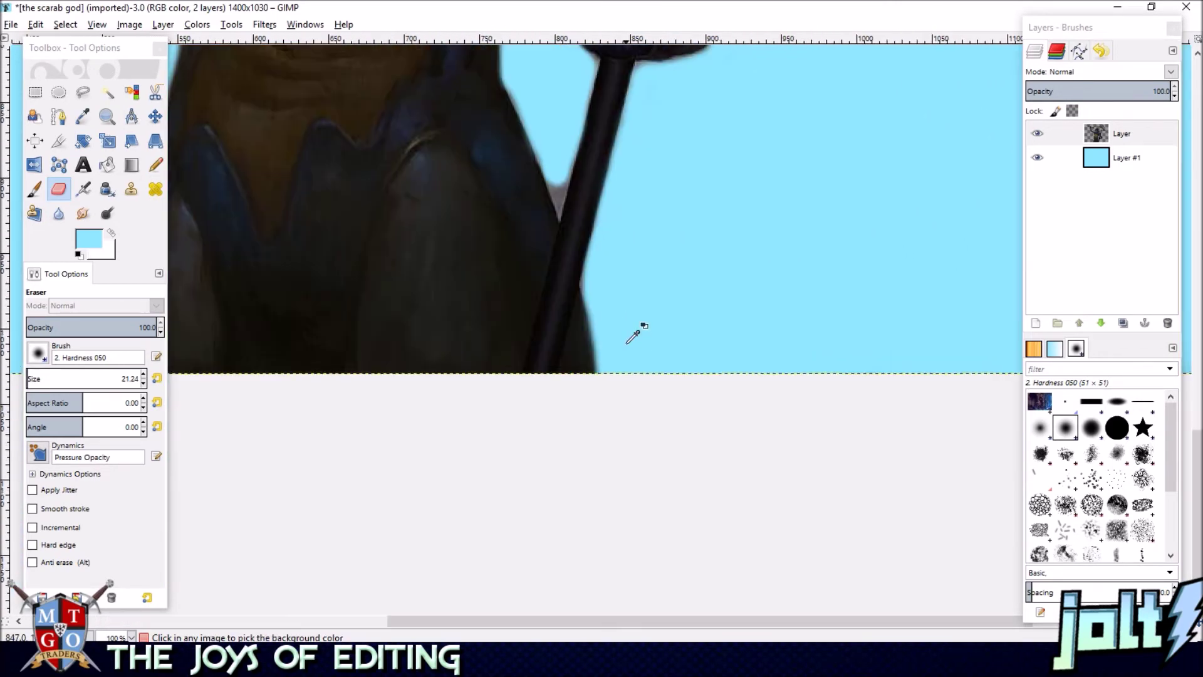
- Erase the remaining fringe around the bent elbow of the staff-holding arm
{"action": "scroll", "coordinate": [570, 457], "scroll_direction": "up", "scroll_amount": 5}
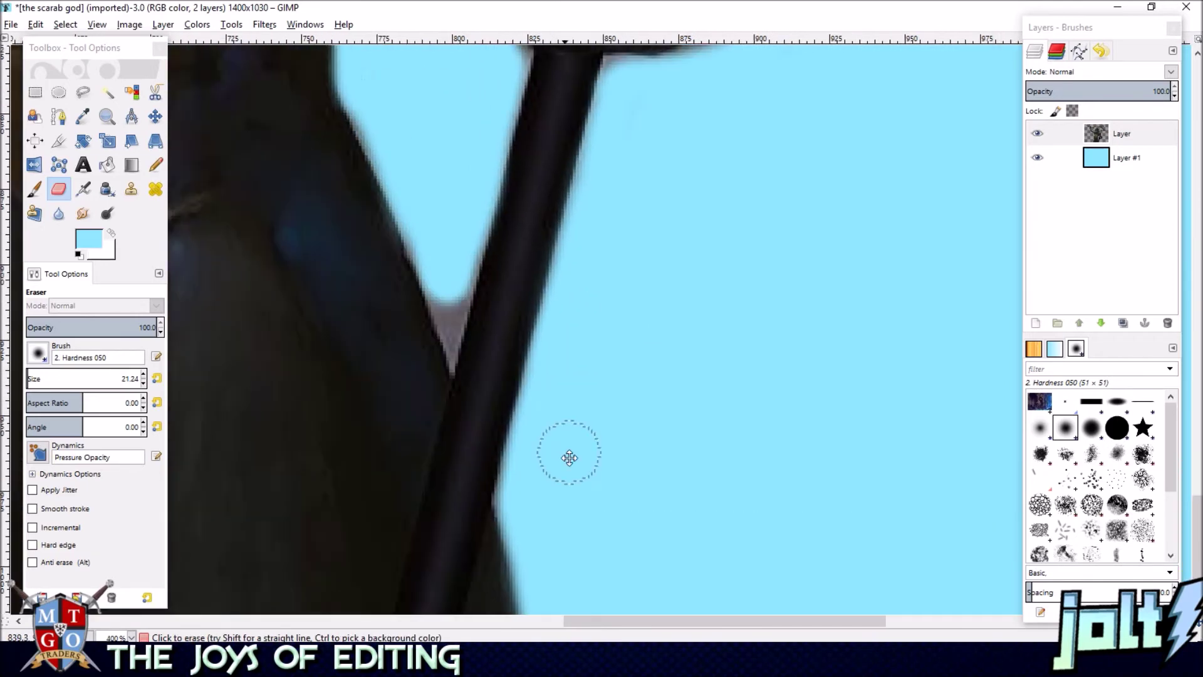
{"action": "scroll", "coordinate": [610, 336], "scroll_direction": "right", "scroll_amount": 2}
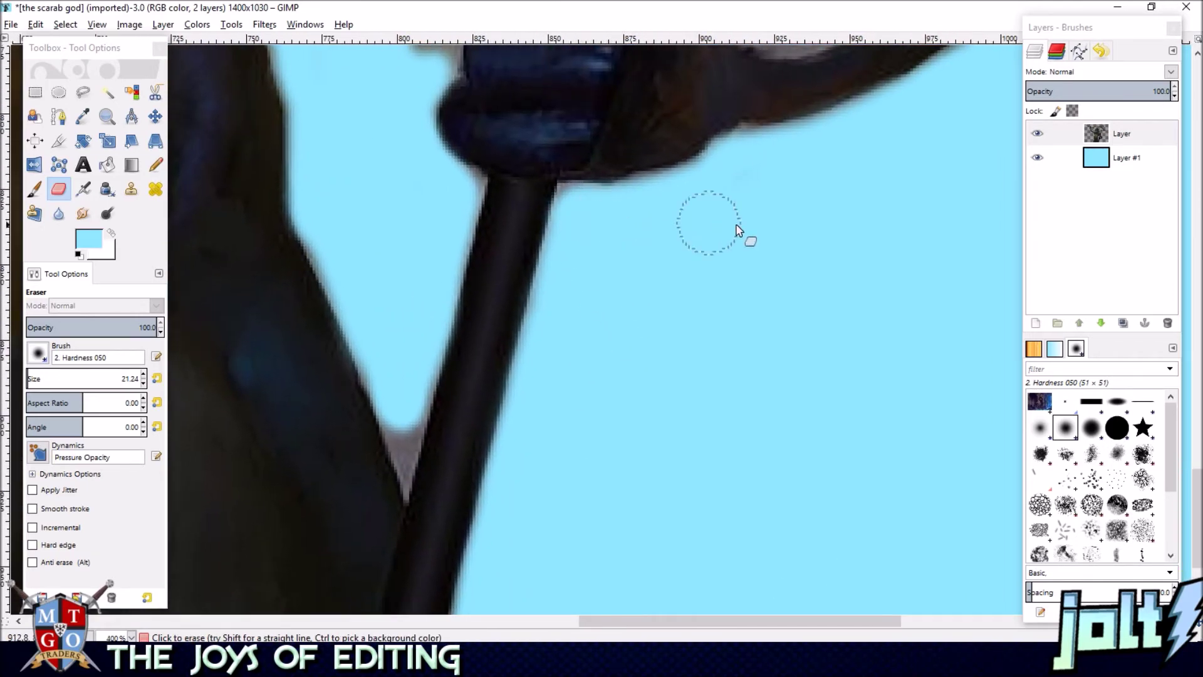
{"action": "scroll", "coordinate": [664, 284], "scroll_direction": "up", "scroll_amount": 3}
{"action": "scroll", "coordinate": [663, 284], "scroll_direction": "right", "scroll_amount": 5}
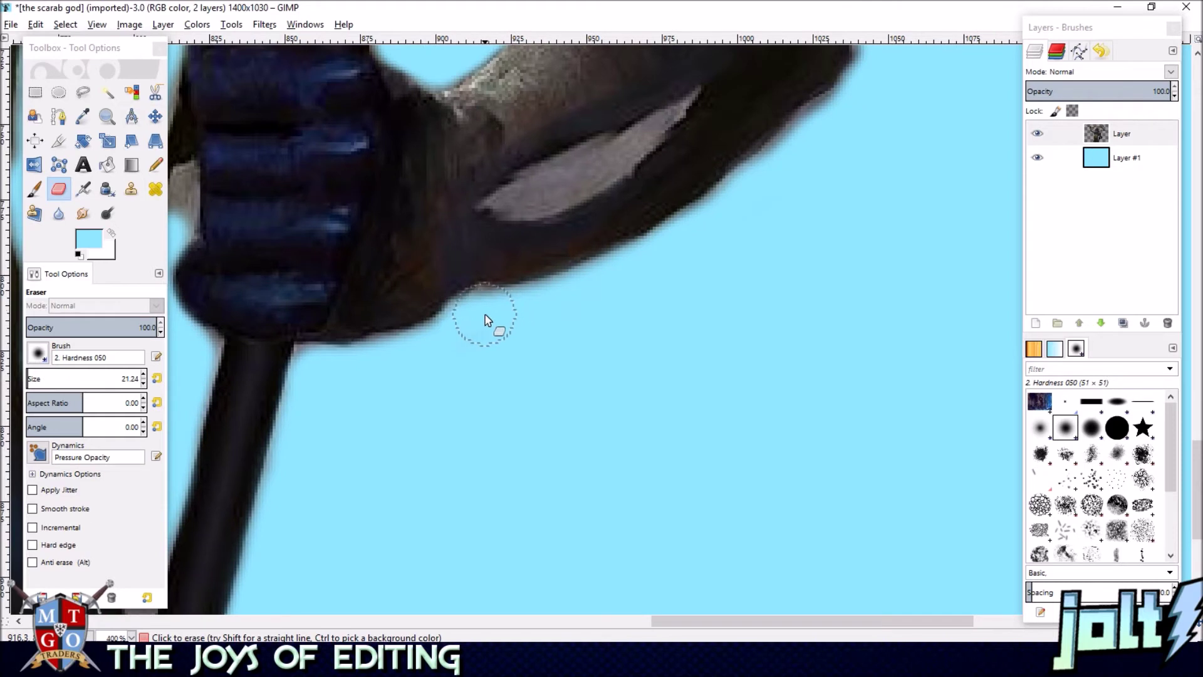
{"action": "scroll", "coordinate": [626, 350], "scroll_direction": "up", "scroll_amount": 2}
{"action": "scroll", "coordinate": [626, 349], "scroll_direction": "right", "scroll_amount": 3}
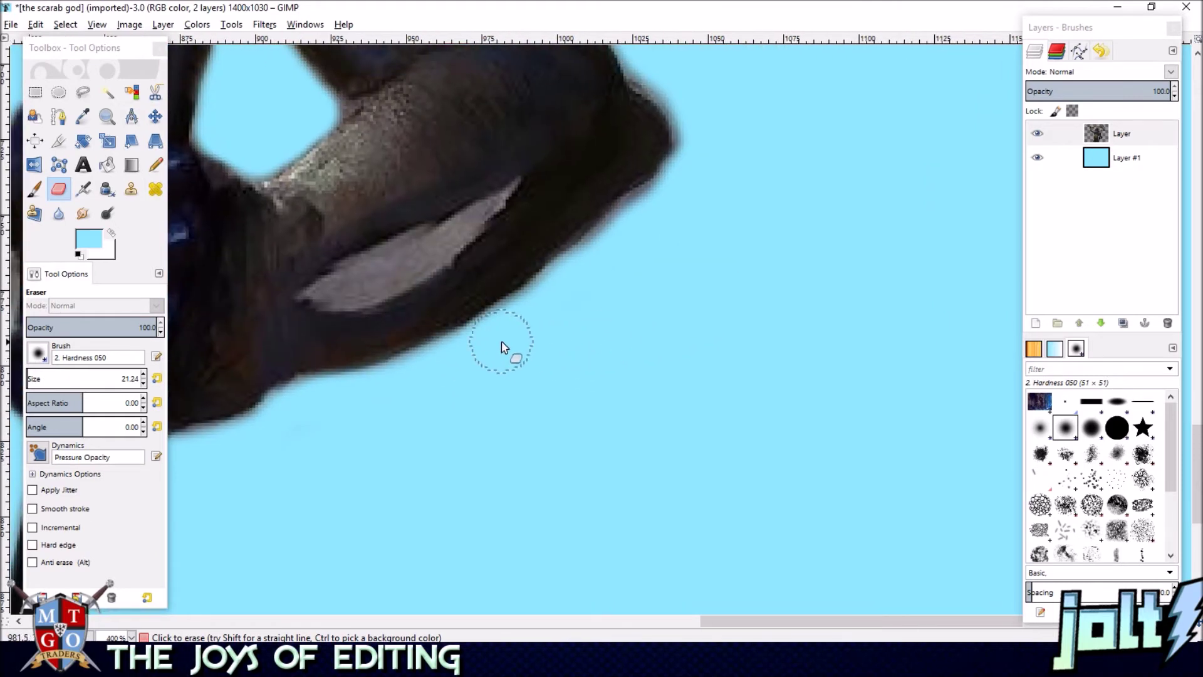
{"action": "mouse_move", "coordinate": [617, 244]}
{"action": "left_mouse_down"}
{"action": "mouse_move", "coordinate": [677, 191]}
{"action": "mouse_move", "coordinate": [604, 259]}
{"action": "left_mouse_up"}
{"action": "left_click_drag", "start_coordinate": [731, 217], "coordinate": [783, 388]}
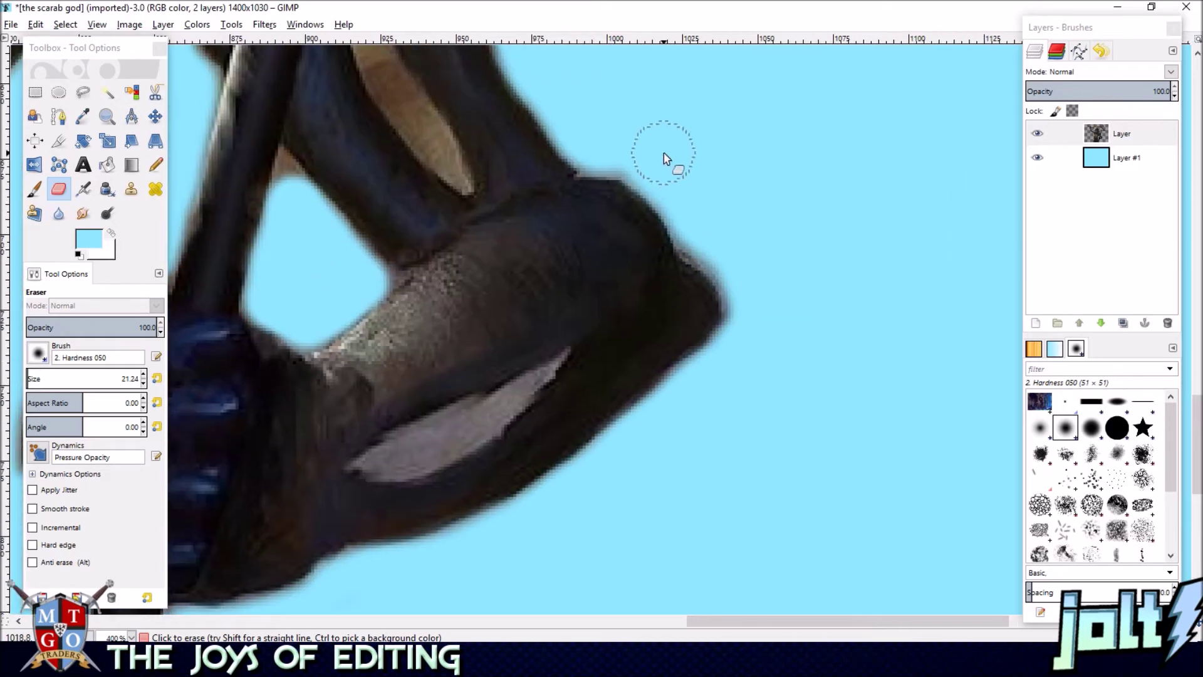
{"action": "left_click_drag", "start_coordinate": [693, 209], "coordinate": [753, 317]}
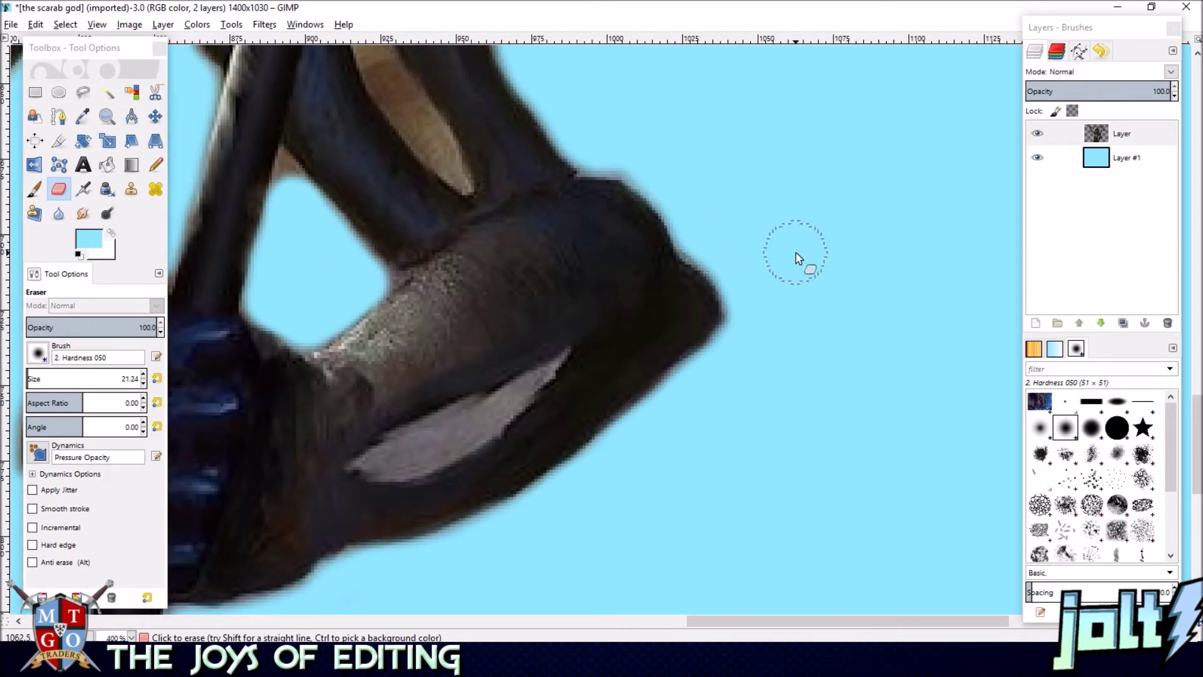
{"action": "left_click_drag", "start_coordinate": [796, 265], "coordinate": [856, 399]}
{"action": "left_click_drag", "start_coordinate": [649, 276], "coordinate": [707, 285]}
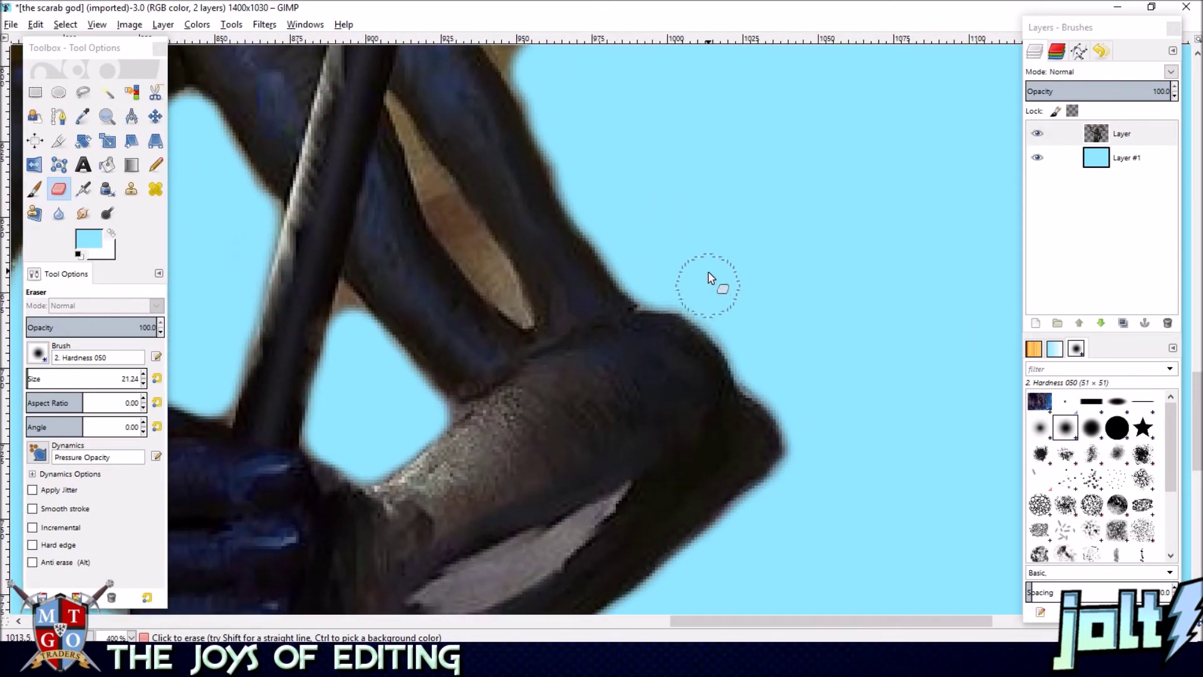
{"action": "left_click_drag", "start_coordinate": [699, 186], "coordinate": [728, 327]}
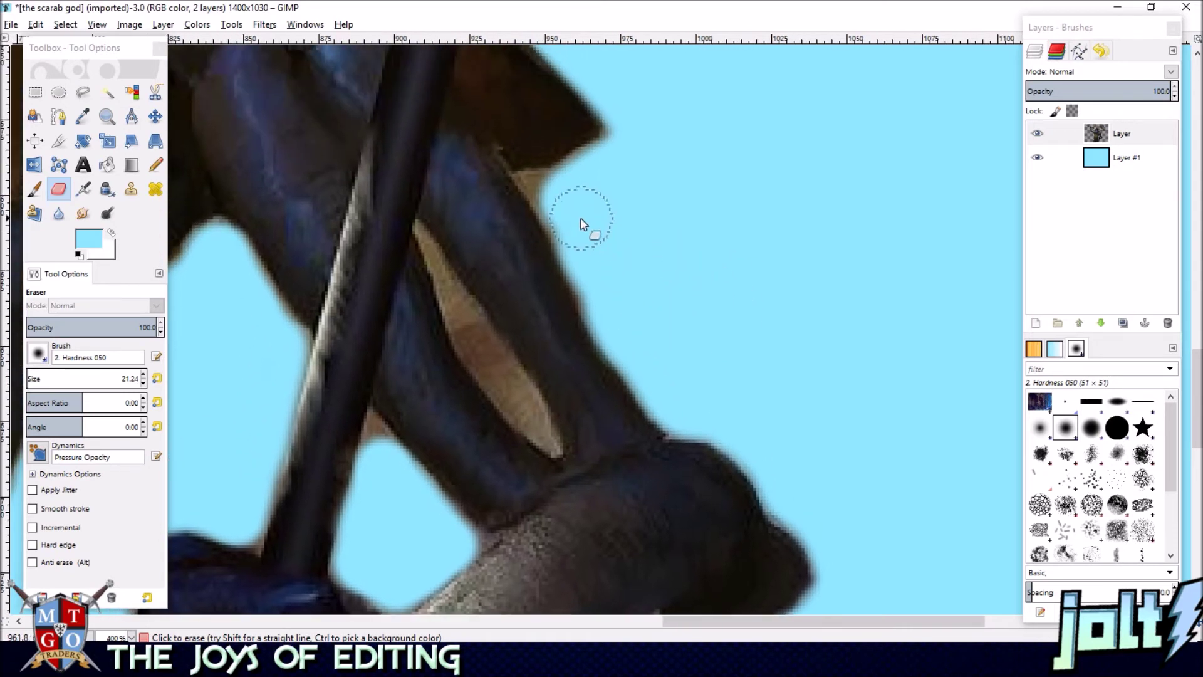
- Erase the leftover background fringe along the forearm's outer edge and up the outer edge of the dark staff to its joint
{"action": "mouse_move", "coordinate": [562, 204]}
{"action": "left_mouse_down"}
{"action": "mouse_move", "coordinate": [589, 293]}
{"action": "mouse_move", "coordinate": [658, 394]}
{"action": "left_mouse_up"}
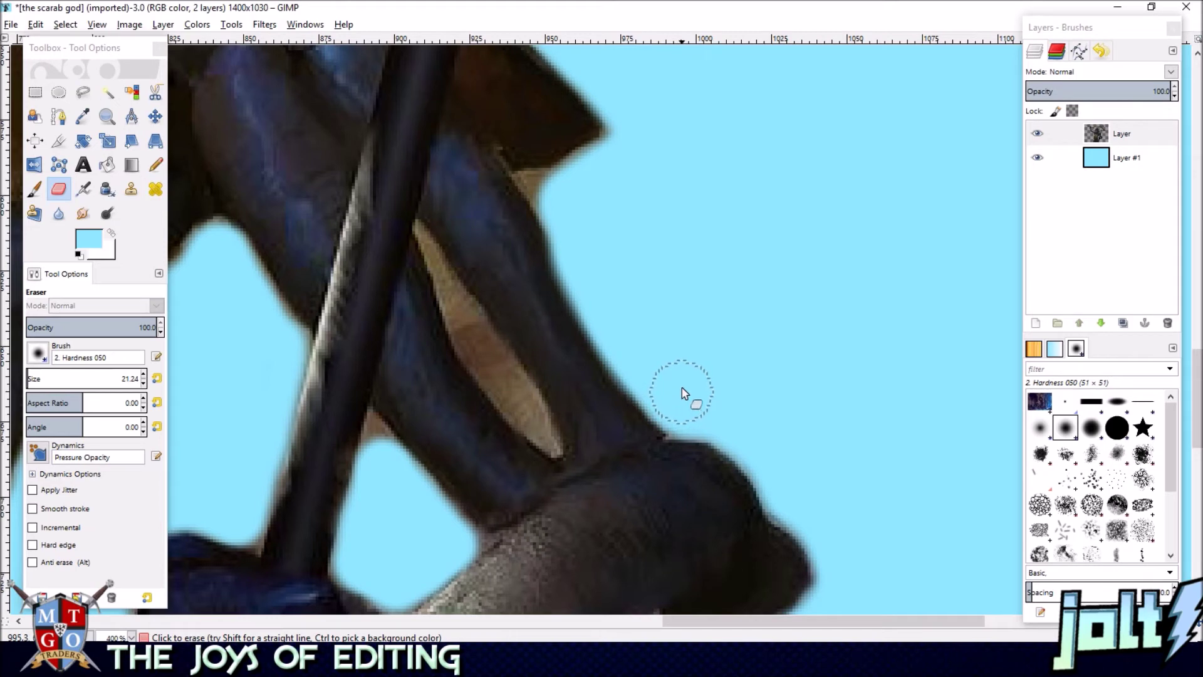
{"action": "mouse_move", "coordinate": [585, 187]}
{"action": "left_mouse_down"}
{"action": "mouse_move", "coordinate": [599, 172]}
{"action": "mouse_move", "coordinate": [664, 244]}
{"action": "mouse_move", "coordinate": [701, 376]}
{"action": "left_mouse_up"}
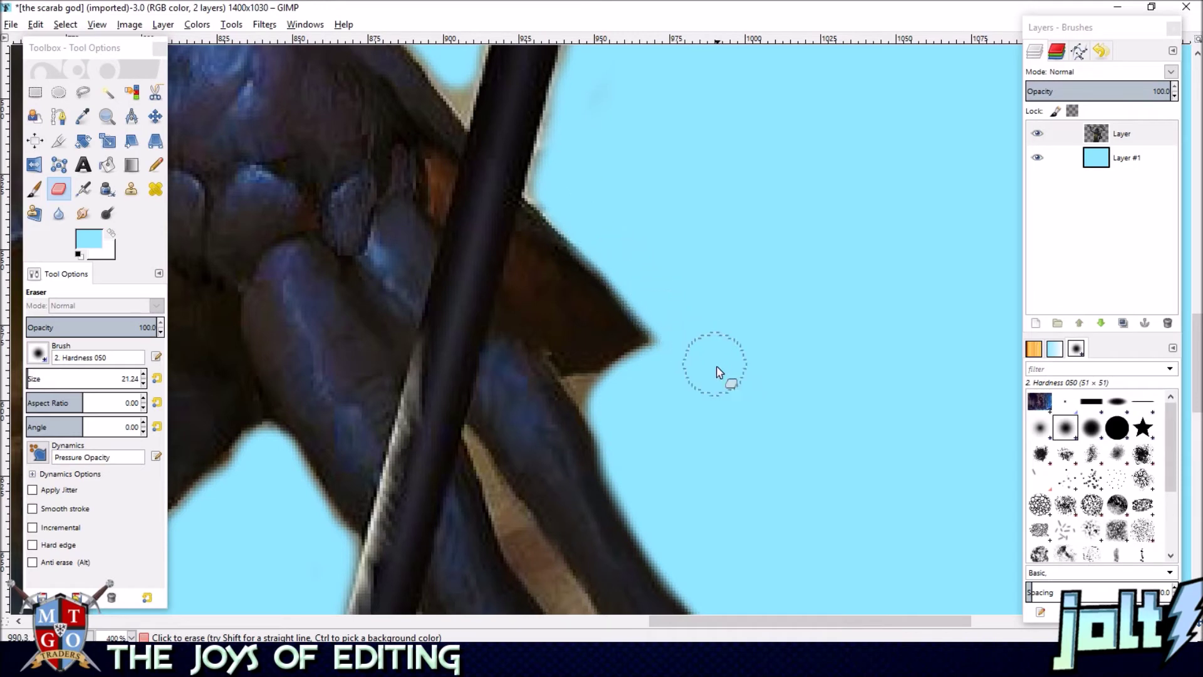
{"action": "scroll", "coordinate": [659, 201], "scroll_direction": "up", "scroll_amount": 5}
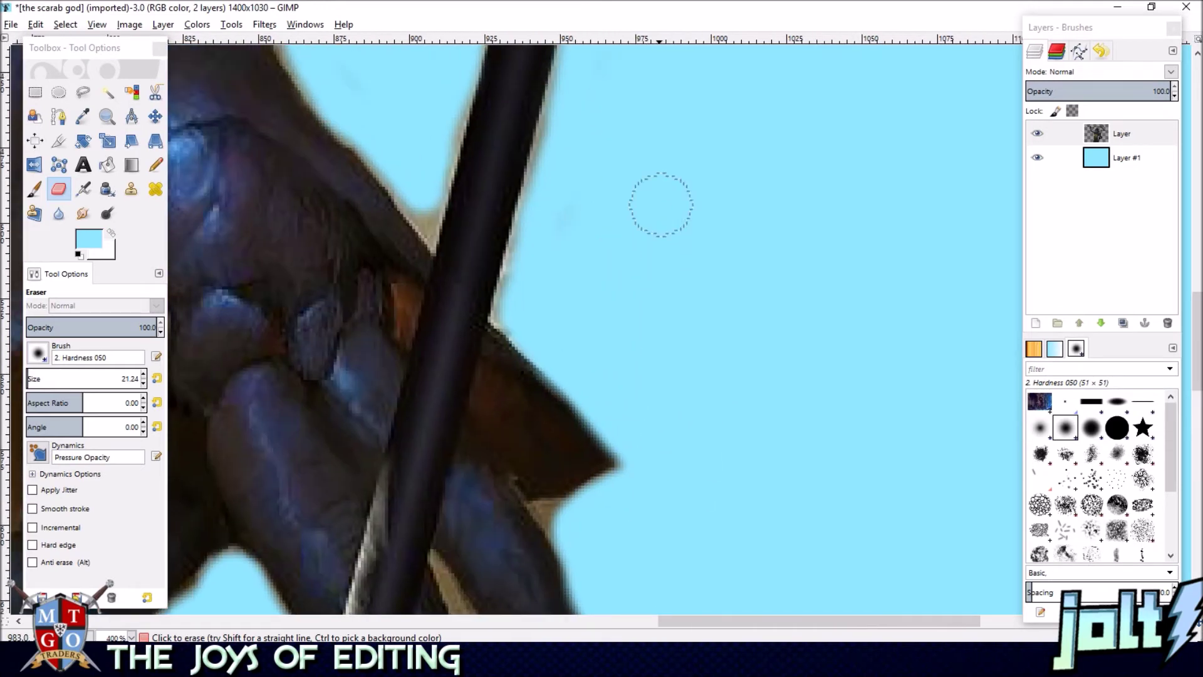
{"action": "scroll", "coordinate": [677, 261], "scroll_direction": "down", "scroll_amount": 1}
{"action": "scroll", "coordinate": [680, 253], "scroll_direction": "down", "scroll_amount": 2}
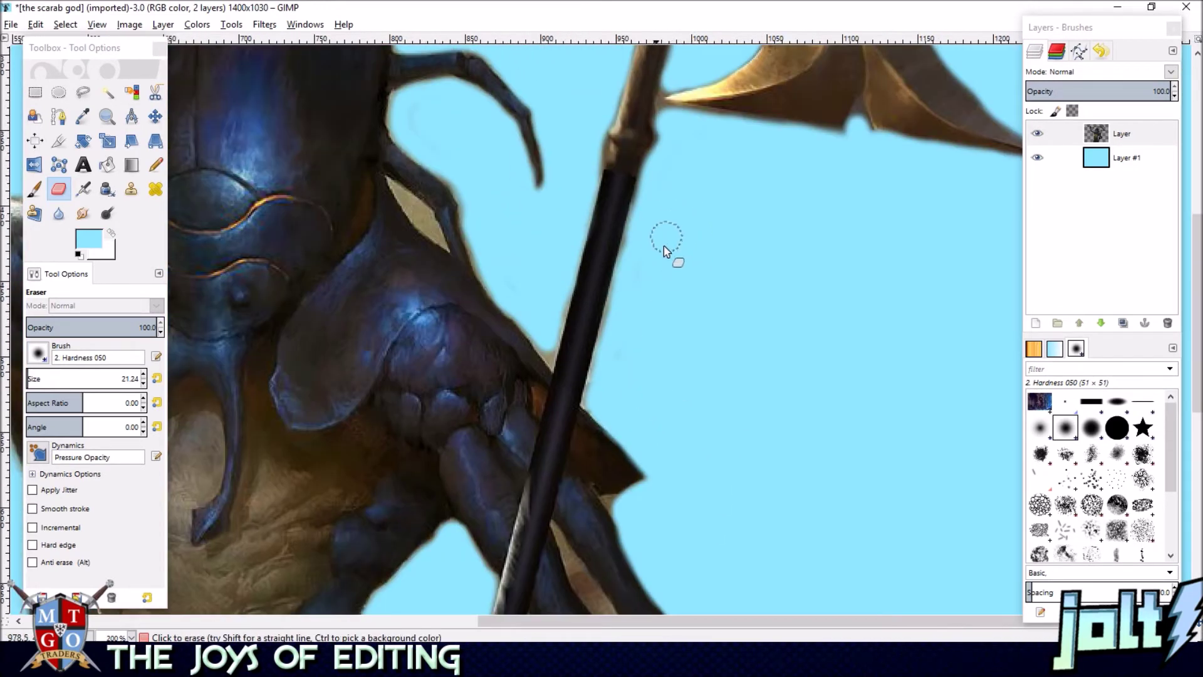
{"action": "scroll", "coordinate": [666, 250], "scroll_direction": "up", "scroll_amount": 4}
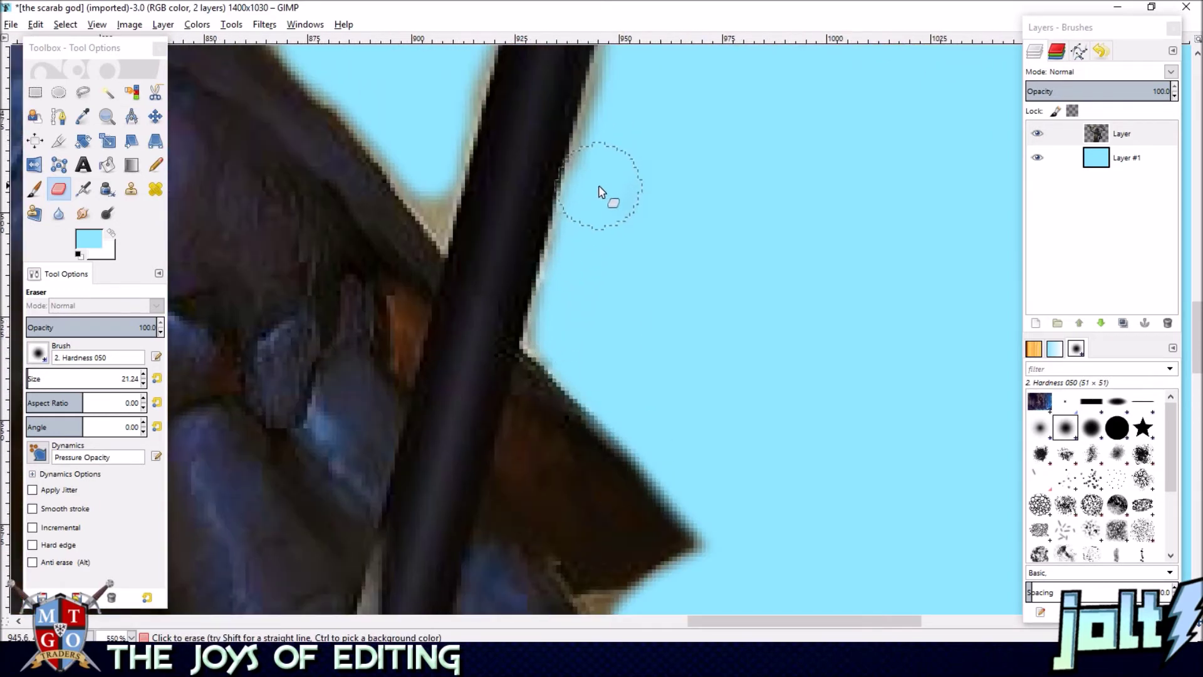
{"action": "left_click_drag", "start_coordinate": [599, 187], "coordinate": [576, 305]}
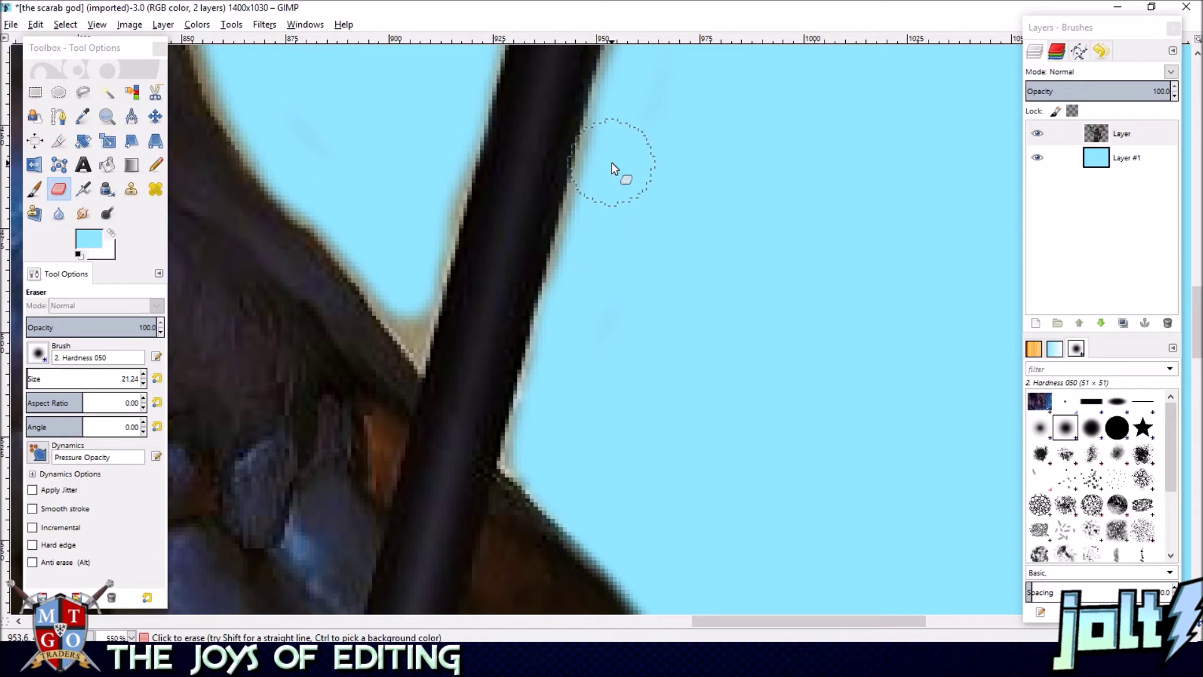
{"action": "scroll", "coordinate": [632, 382], "scroll_direction": "up", "scroll_amount": 3}
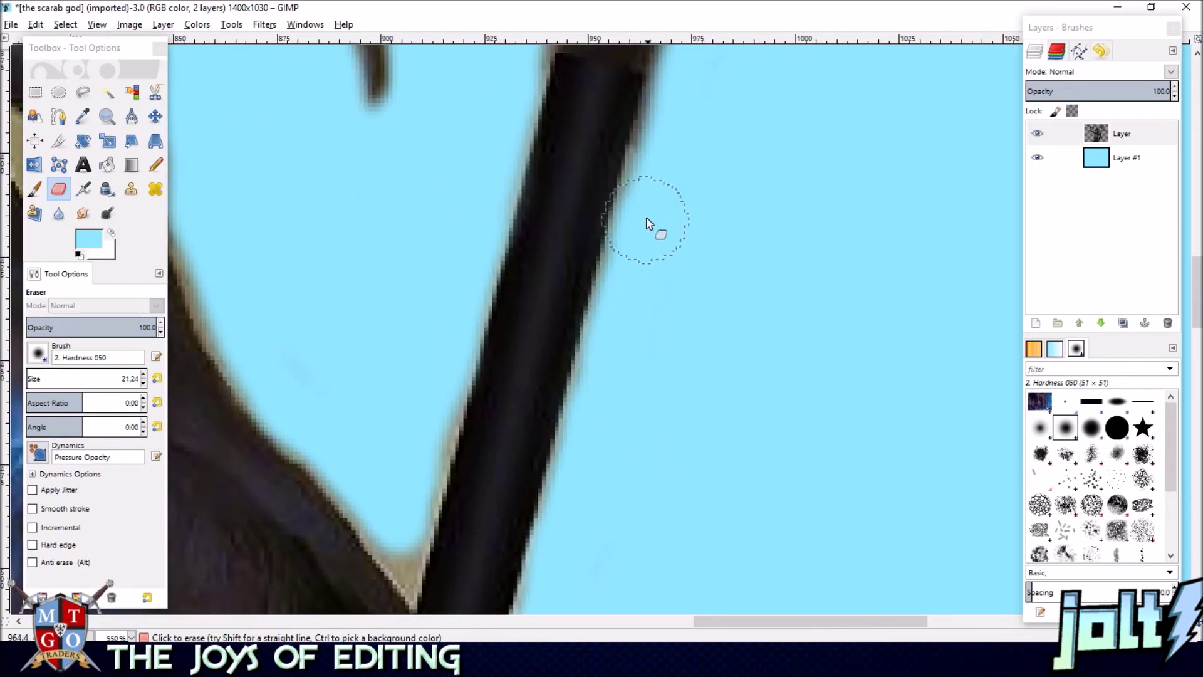
{"action": "scroll", "coordinate": [655, 323], "scroll_direction": "up", "scroll_amount": 3}
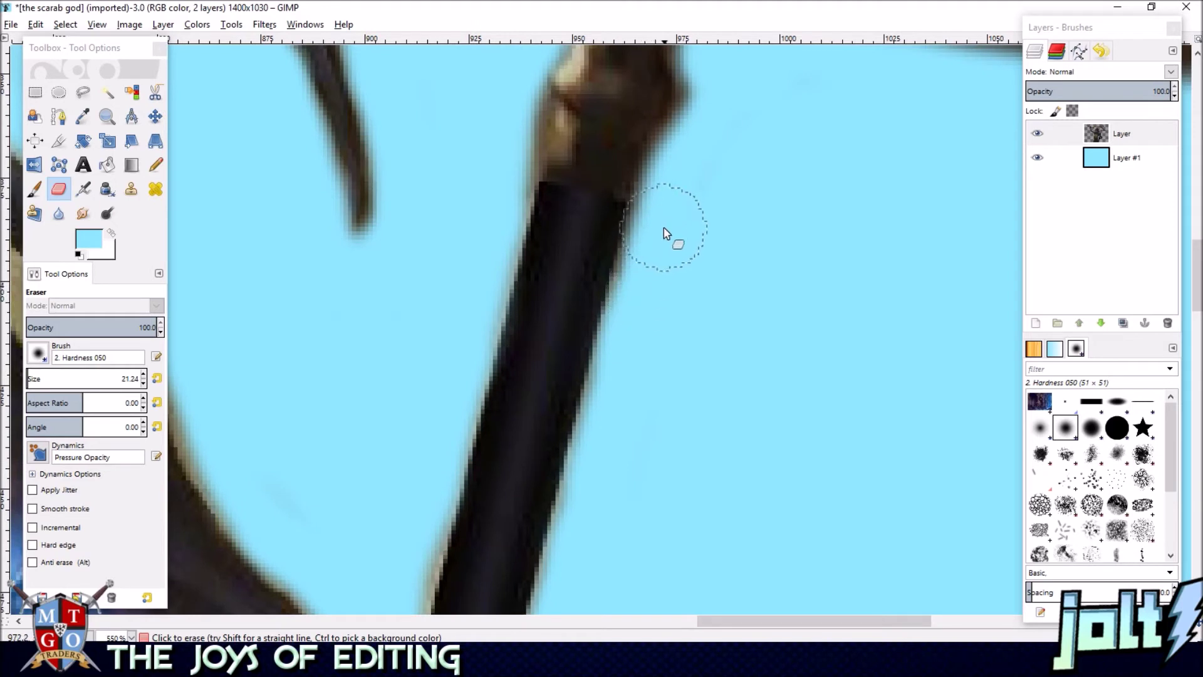
{"action": "left_click_drag", "start_coordinate": [679, 198], "coordinate": [647, 299]}
- Erase the leftover fringe beneath the golden blade, from the staff joint outward to the notch
{"action": "scroll", "coordinate": [712, 270], "scroll_direction": "up", "scroll_amount": 1}
{"action": "scroll", "coordinate": [712, 271], "scroll_direction": "right", "scroll_amount": 1}
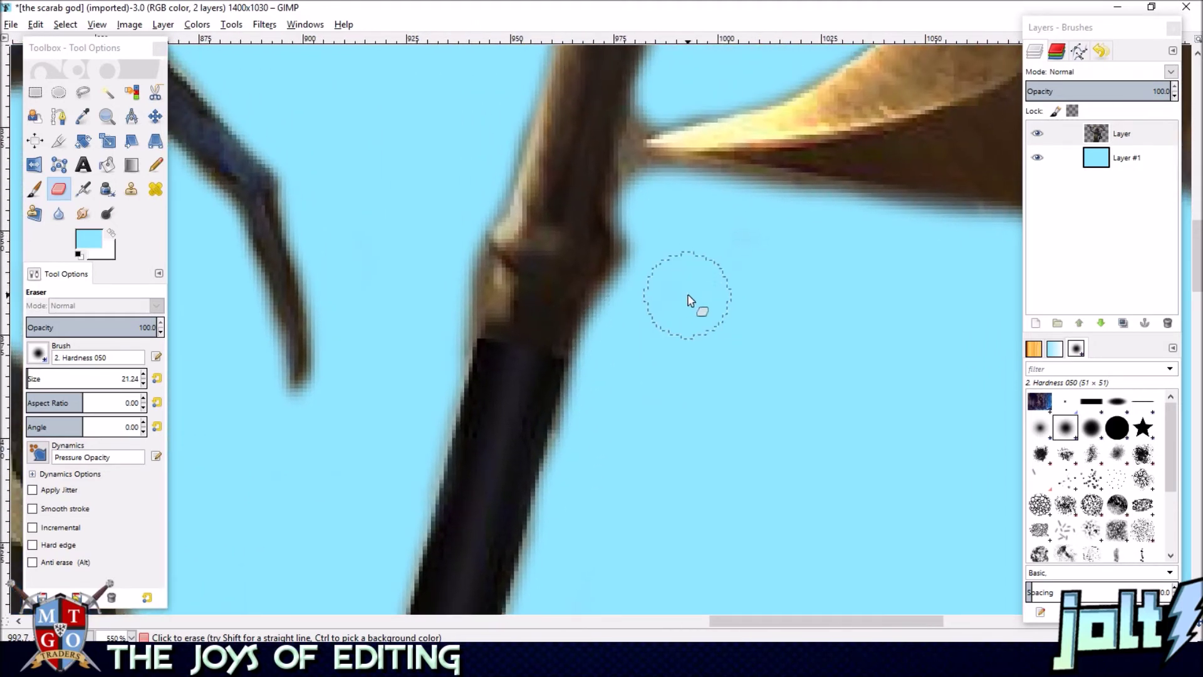
{"action": "mouse_move", "coordinate": [678, 223]}
{"action": "left_mouse_down"}
{"action": "mouse_move", "coordinate": [658, 196]}
{"action": "mouse_move", "coordinate": [801, 199]}
{"action": "mouse_move", "coordinate": [860, 220]}
{"action": "left_mouse_up"}
{"action": "scroll", "coordinate": [860, 220], "scroll_direction": "right", "scroll_amount": 5}
{"action": "mouse_move", "coordinate": [446, 215]}
{"action": "left_mouse_down"}
{"action": "mouse_move", "coordinate": [672, 245]}
{"action": "mouse_move", "coordinate": [810, 288]}
{"action": "mouse_move", "coordinate": [829, 317]}
{"action": "mouse_move", "coordinate": [787, 313]}
{"action": "mouse_move", "coordinate": [798, 262]}
{"action": "mouse_move", "coordinate": [441, 230]}
{"action": "mouse_move", "coordinate": [424, 202]}
{"action": "mouse_move", "coordinate": [716, 259]}
{"action": "left_mouse_up"}
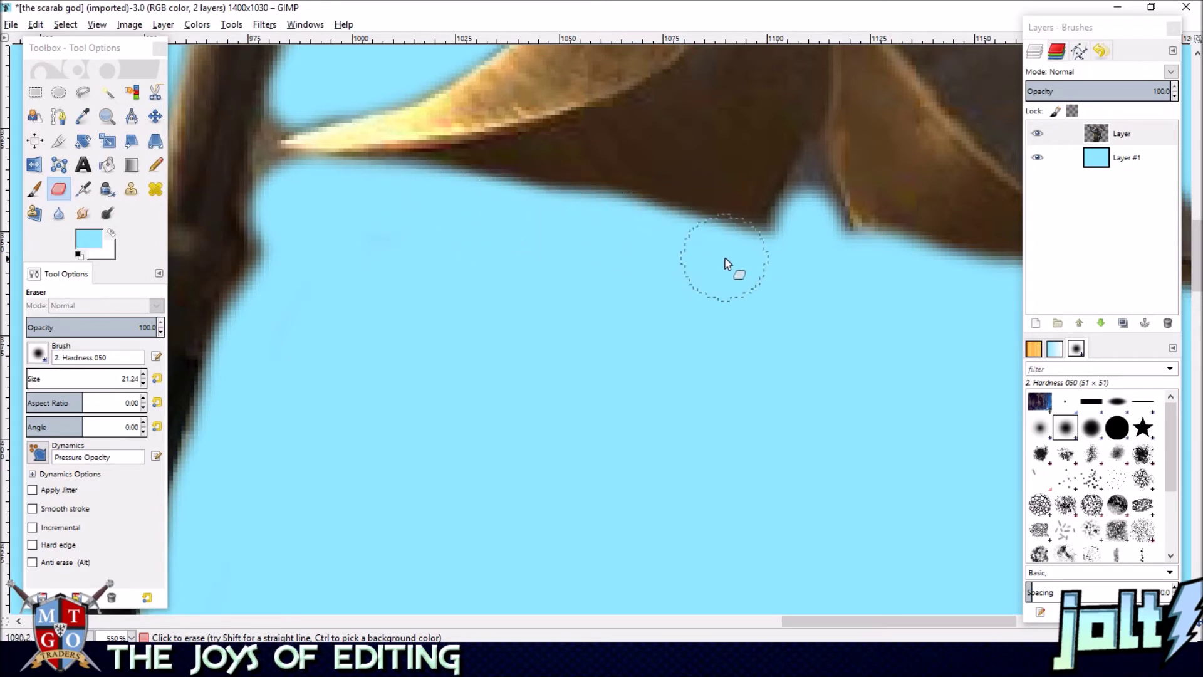
{"action": "left_click_drag", "start_coordinate": [669, 312], "coordinate": [507, 401]}
{"action": "left_click_drag", "start_coordinate": [780, 414], "coordinate": [611, 351]}
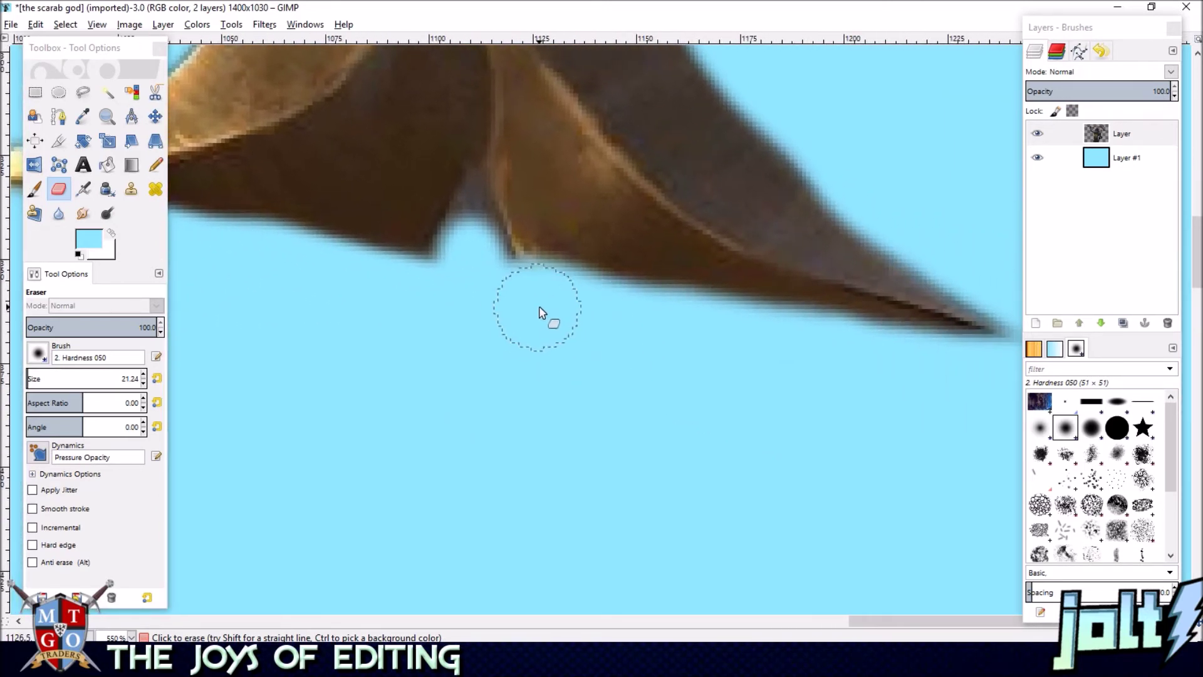
{"action": "left_click_drag", "start_coordinate": [703, 369], "coordinate": [602, 542]}
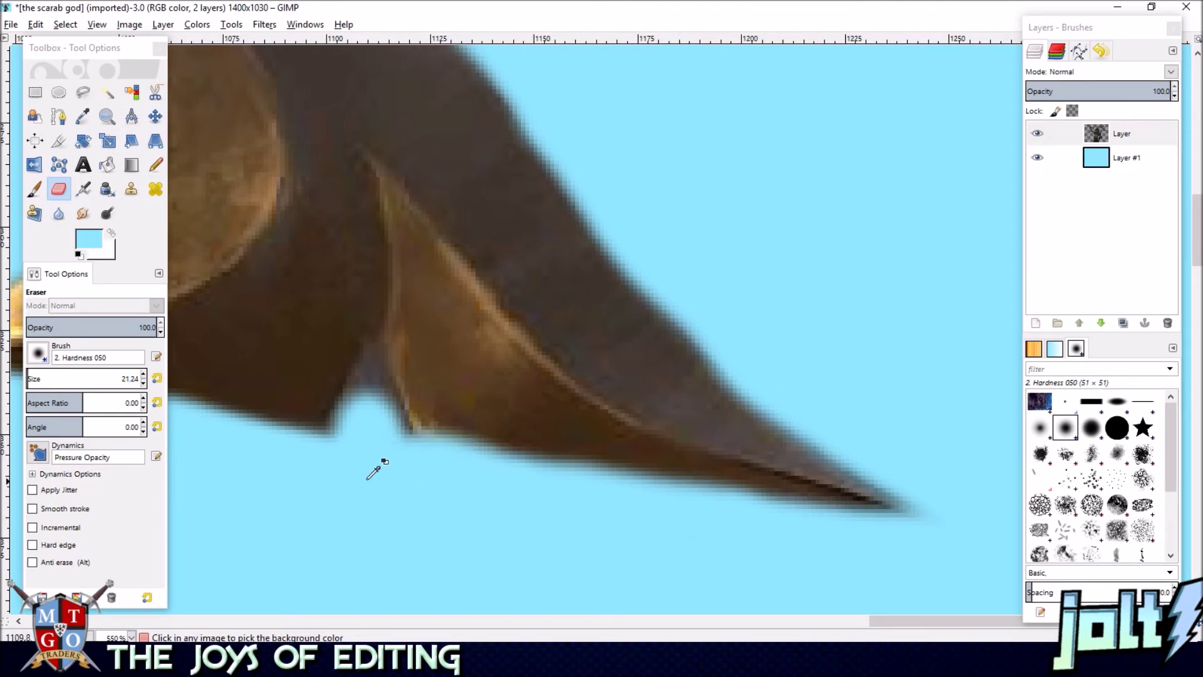
{"action": "scroll", "coordinate": [391, 471], "scroll_direction": "down", "scroll_amount": 5}
{"action": "left_click_drag", "start_coordinate": [378, 490], "coordinate": [614, 401]}
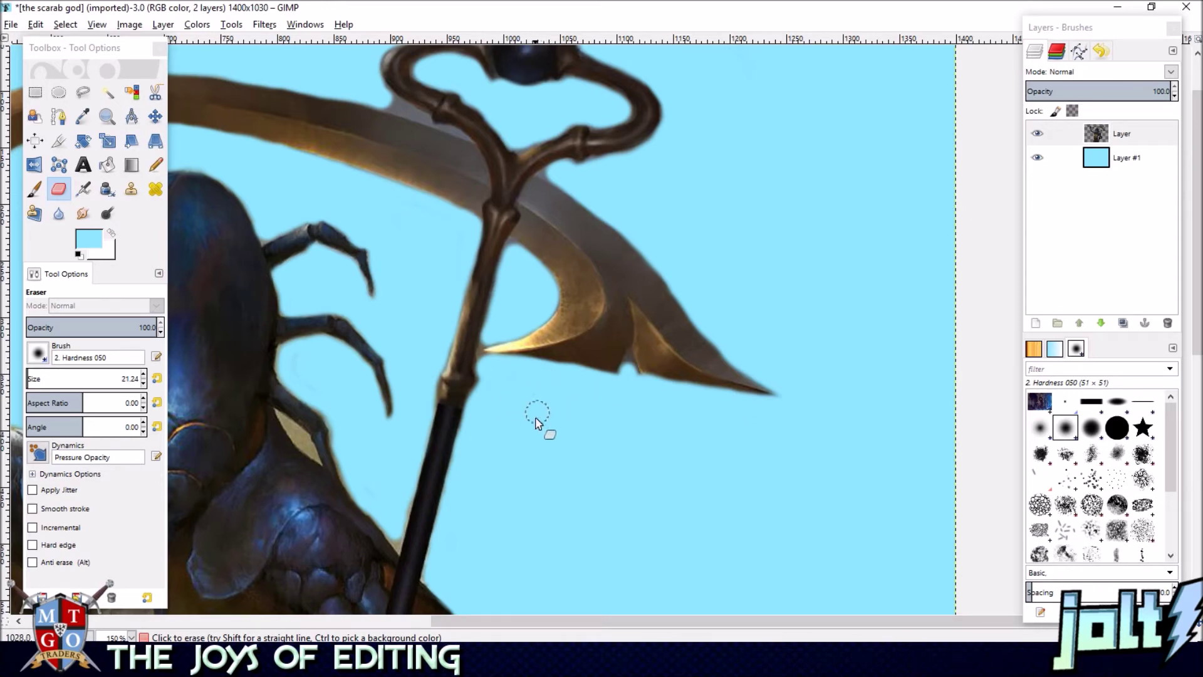
- Refine the blade's lower edge by erasing its remaining fringe, around the notch and out toward the pointed tip
{"action": "scroll", "coordinate": [538, 424], "scroll_direction": "left", "scroll_amount": 3}
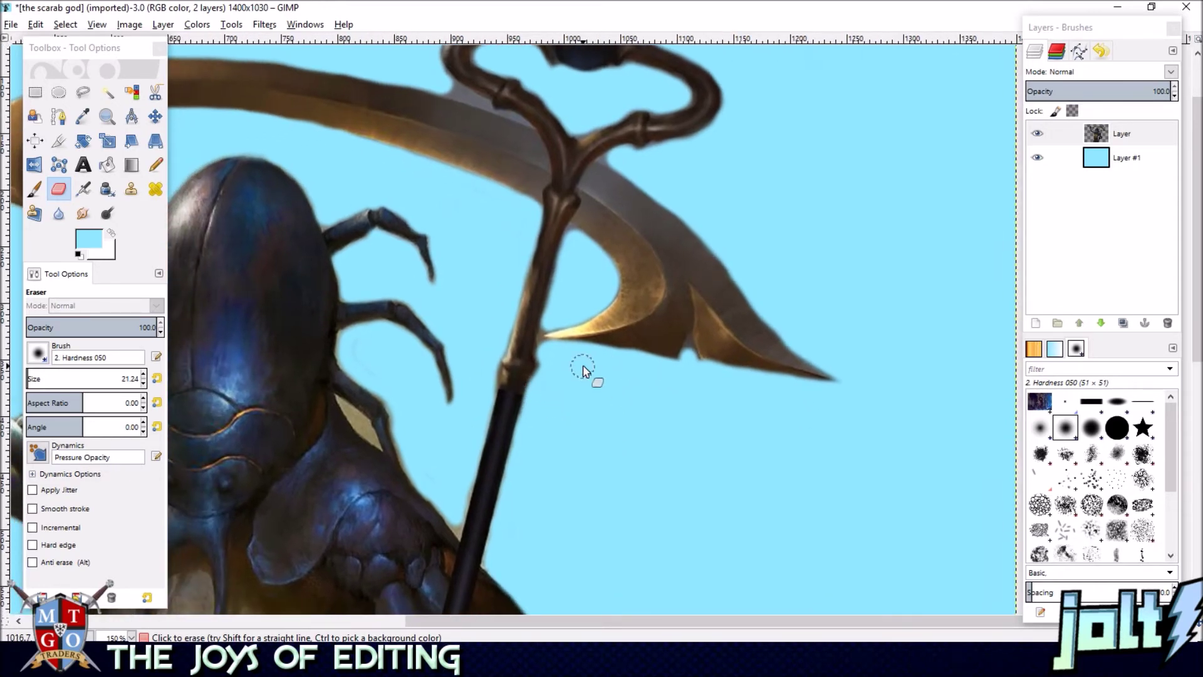
{"action": "scroll", "coordinate": [605, 386], "scroll_direction": "up", "scroll_amount": 3}
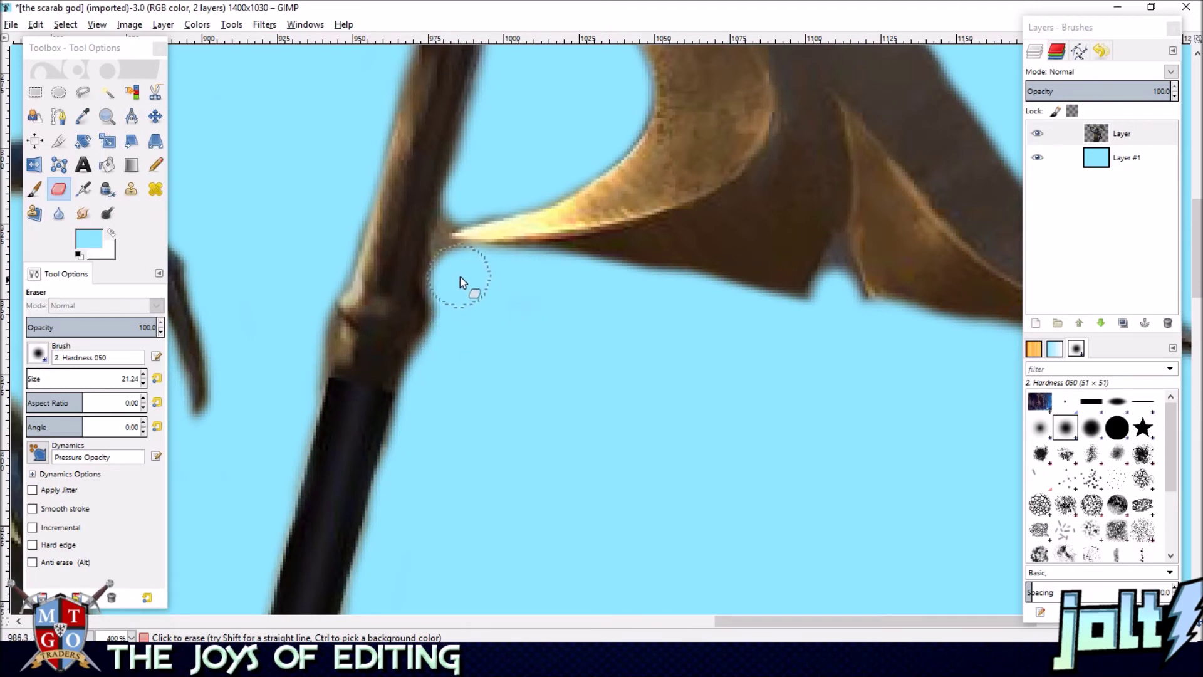
{"action": "scroll", "coordinate": [687, 325], "scroll_direction": "right", "scroll_amount": 3}
{"action": "scroll", "coordinate": [688, 325], "scroll_direction": "down", "scroll_amount": 1}
{"action": "mouse_move", "coordinate": [753, 302]}
{"action": "left_mouse_down"}
{"action": "mouse_move", "coordinate": [712, 282]}
{"action": "mouse_move", "coordinate": [478, 250]}
{"action": "mouse_move", "coordinate": [732, 295]}
{"action": "left_mouse_up"}
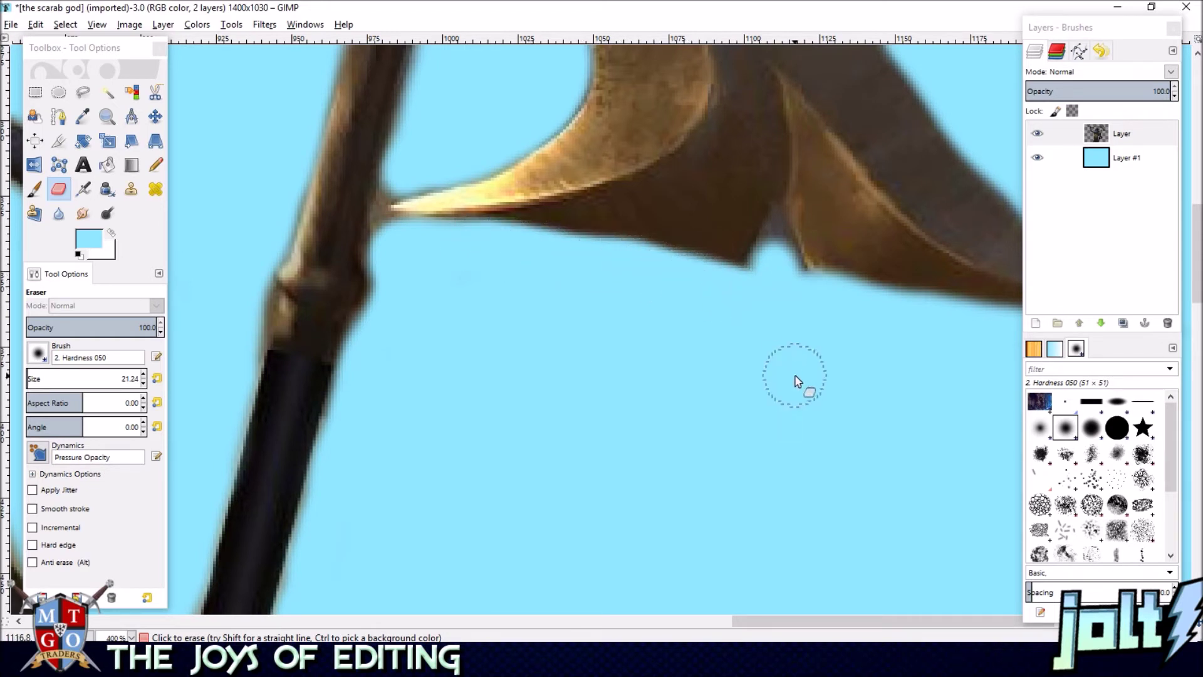
{"action": "key", "text": "ctrl+z"}
{"action": "mouse_move", "coordinate": [520, 261]}
{"action": "left_mouse_down"}
{"action": "mouse_move", "coordinate": [613, 266]}
{"action": "mouse_move", "coordinate": [749, 298]}
{"action": "mouse_move", "coordinate": [707, 287]}
{"action": "left_mouse_up"}
{"action": "left_click_drag", "start_coordinate": [644, 267], "coordinate": [525, 250]}
{"action": "left_click_drag", "start_coordinate": [755, 338], "coordinate": [448, 314]}
{"action": "left_click_drag", "start_coordinate": [511, 286], "coordinate": [823, 334]}
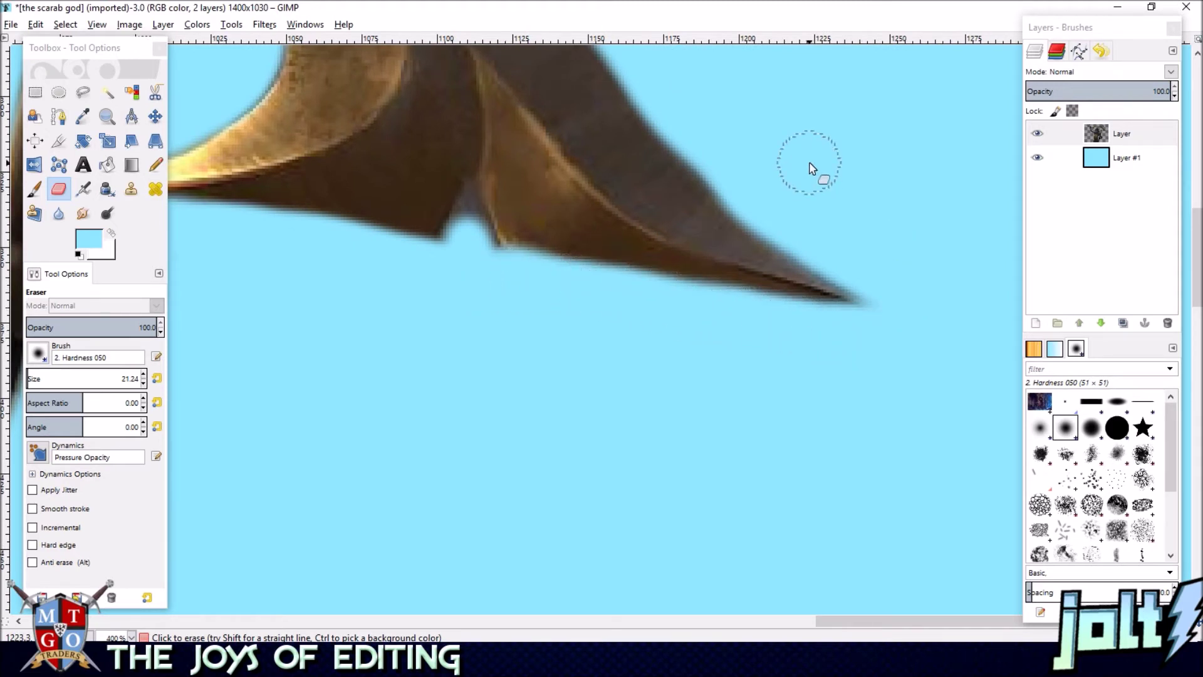
{"action": "scroll", "coordinate": [806, 169], "scroll_direction": "up", "scroll_amount": 2}
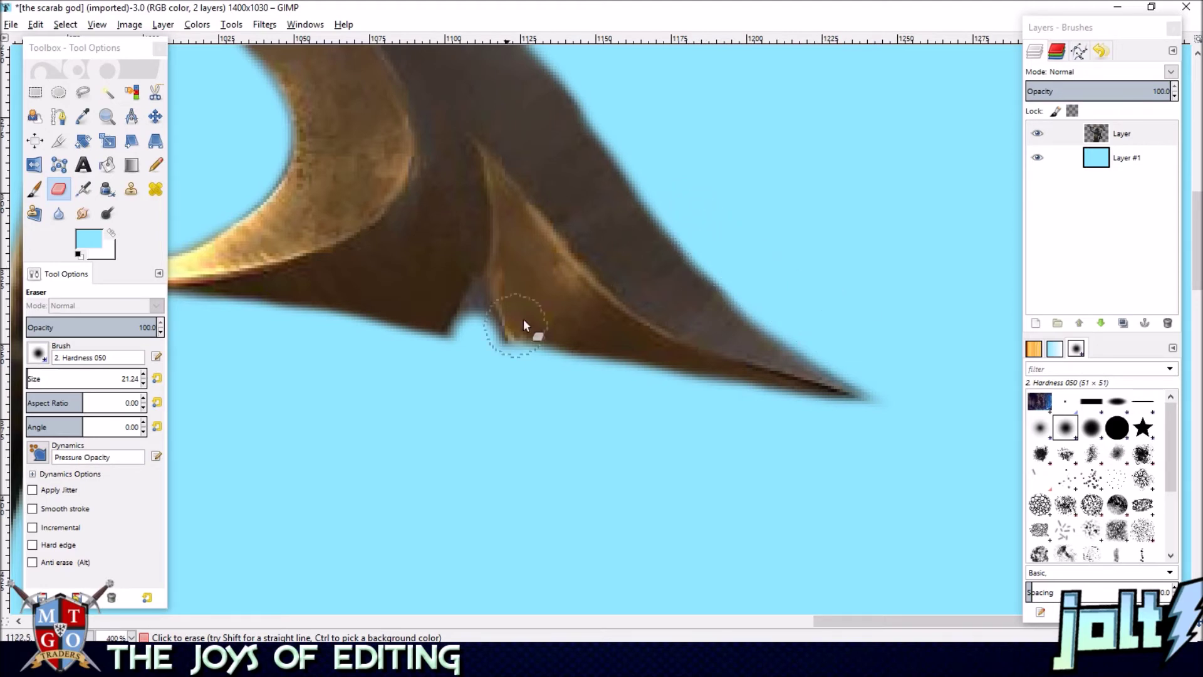
{"action": "mouse_move", "coordinate": [479, 364]}
{"action": "left_mouse_down"}
{"action": "mouse_move", "coordinate": [470, 351]}
{"action": "mouse_move", "coordinate": [481, 359]}
{"action": "left_mouse_up"}
- Inspect the cutout edges of the blade, the staff head with its orb, and the raised arm for leftover background
{"action": "scroll", "coordinate": [373, 363], "scroll_direction": "up", "scroll_amount": 4}
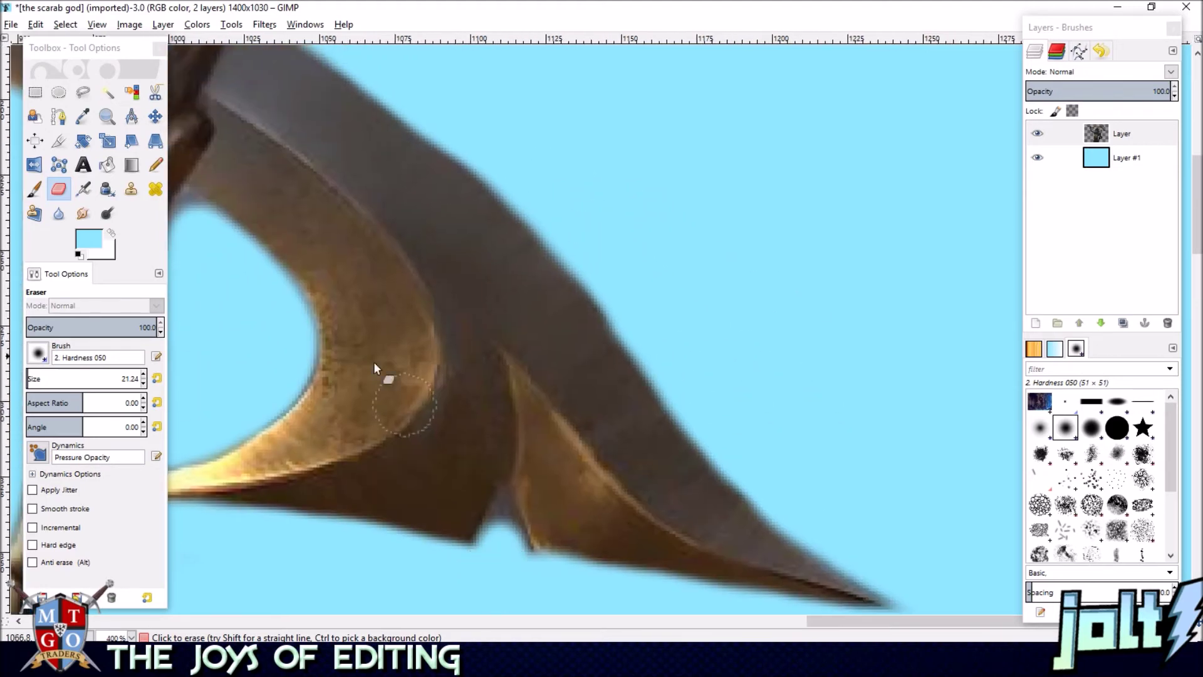
{"action": "scroll", "coordinate": [376, 348], "scroll_direction": "left", "scroll_amount": 2}
{"action": "scroll", "coordinate": [376, 351], "scroll_direction": "up", "scroll_amount": 2}
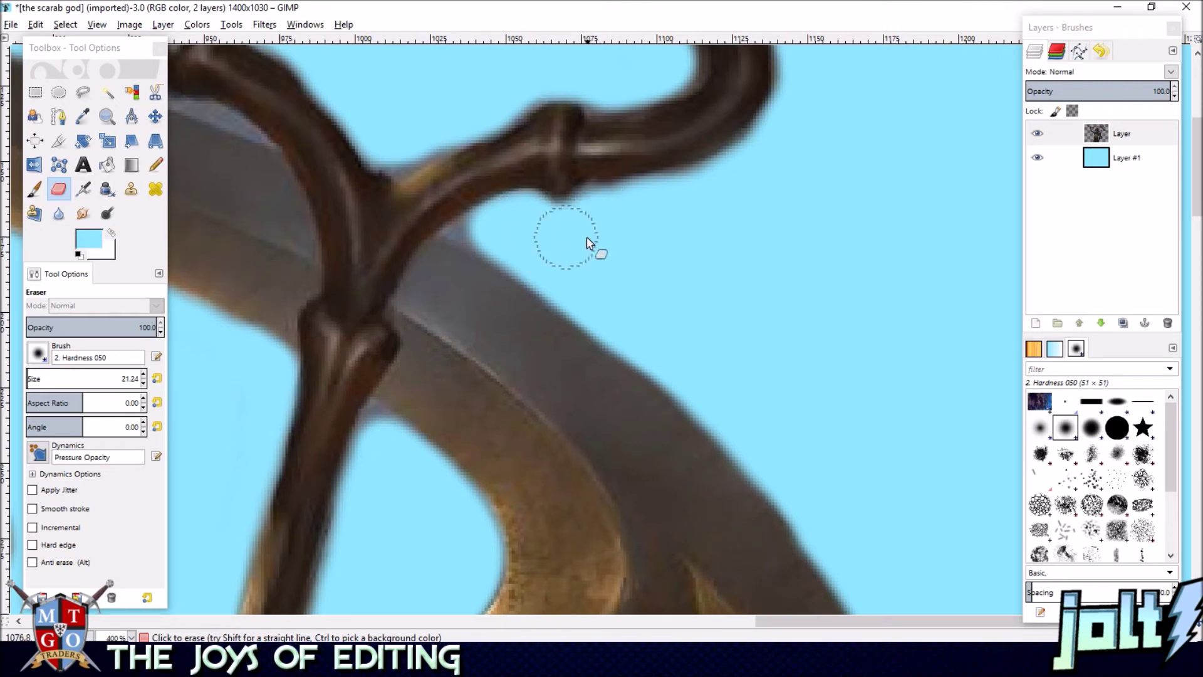
{"action": "left_click_drag", "start_coordinate": [564, 128], "coordinate": [546, 314]}
{"action": "left_click_drag", "start_coordinate": [506, 247], "coordinate": [684, 265]}
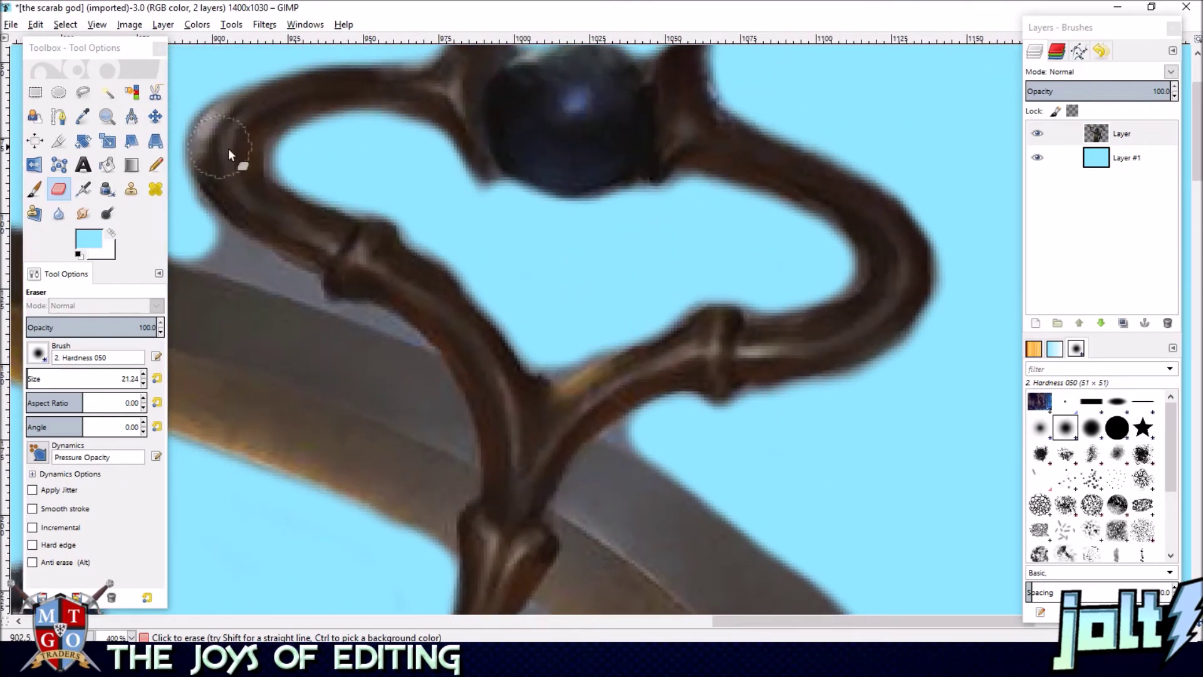
{"action": "scroll", "coordinate": [537, 247], "scroll_direction": "up", "scroll_amount": 2}
{"action": "scroll", "coordinate": [537, 247], "scroll_direction": "left", "scroll_amount": 4}
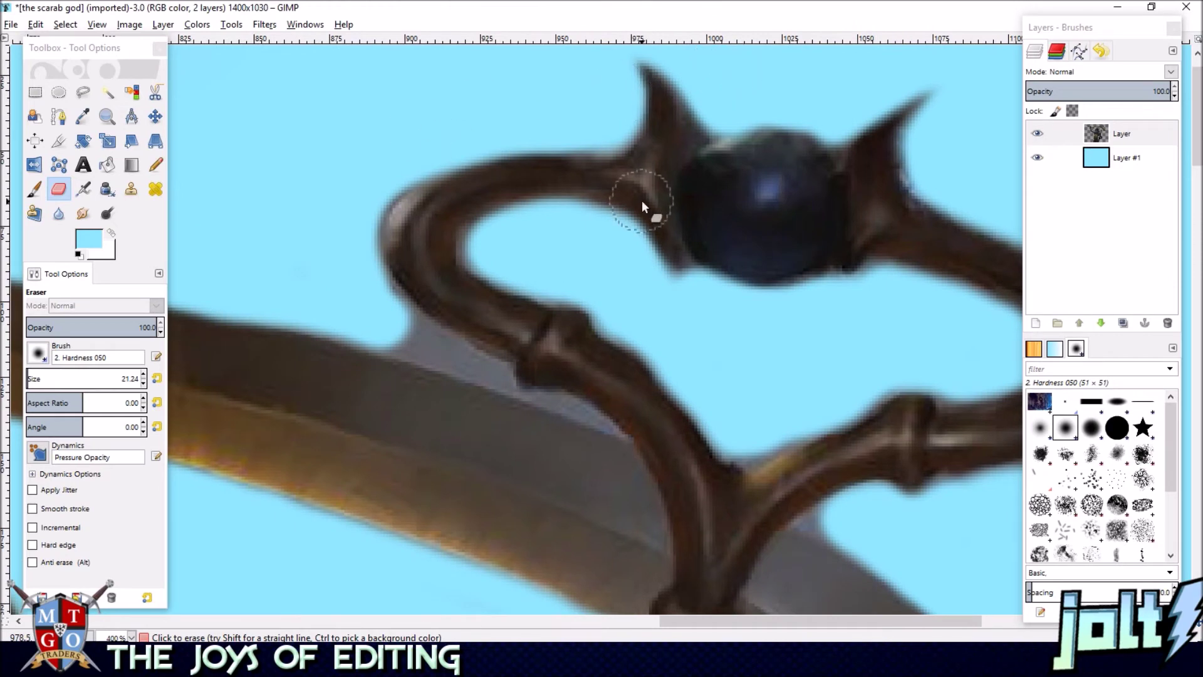
{"action": "scroll", "coordinate": [642, 203], "scroll_direction": "down", "scroll_amount": 3}
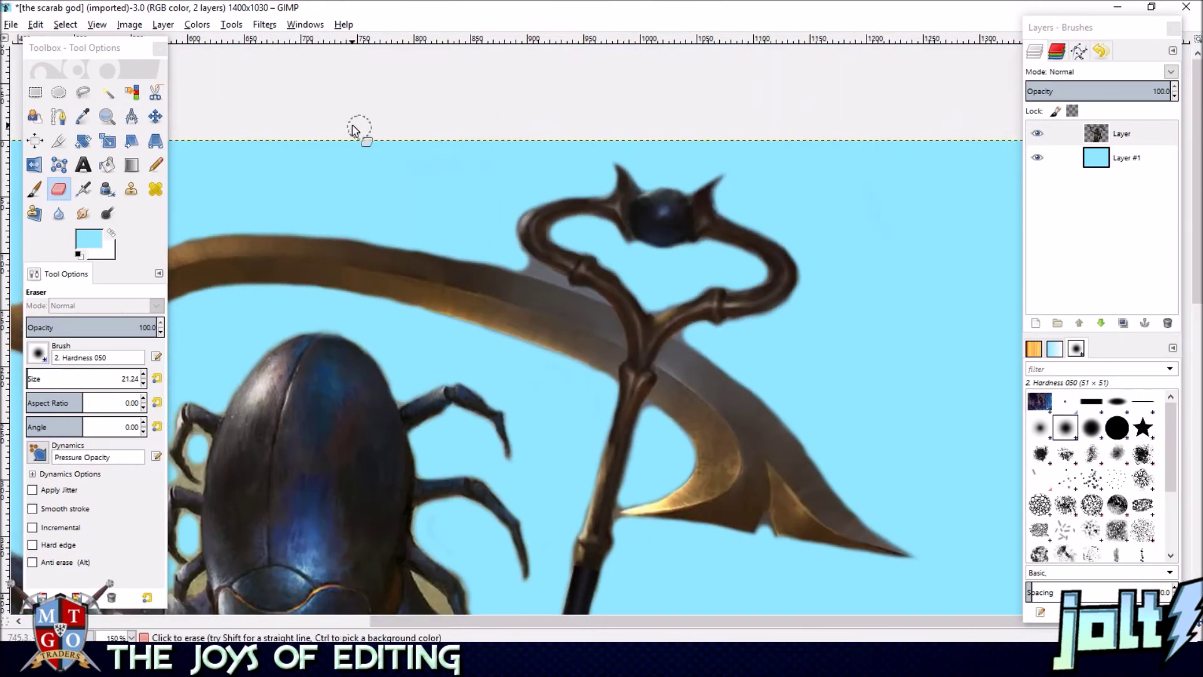
{"action": "scroll", "coordinate": [430, 327], "scroll_direction": "down", "scroll_amount": 1}
{"action": "scroll", "coordinate": [725, 276], "scroll_direction": "left", "scroll_amount": 10}
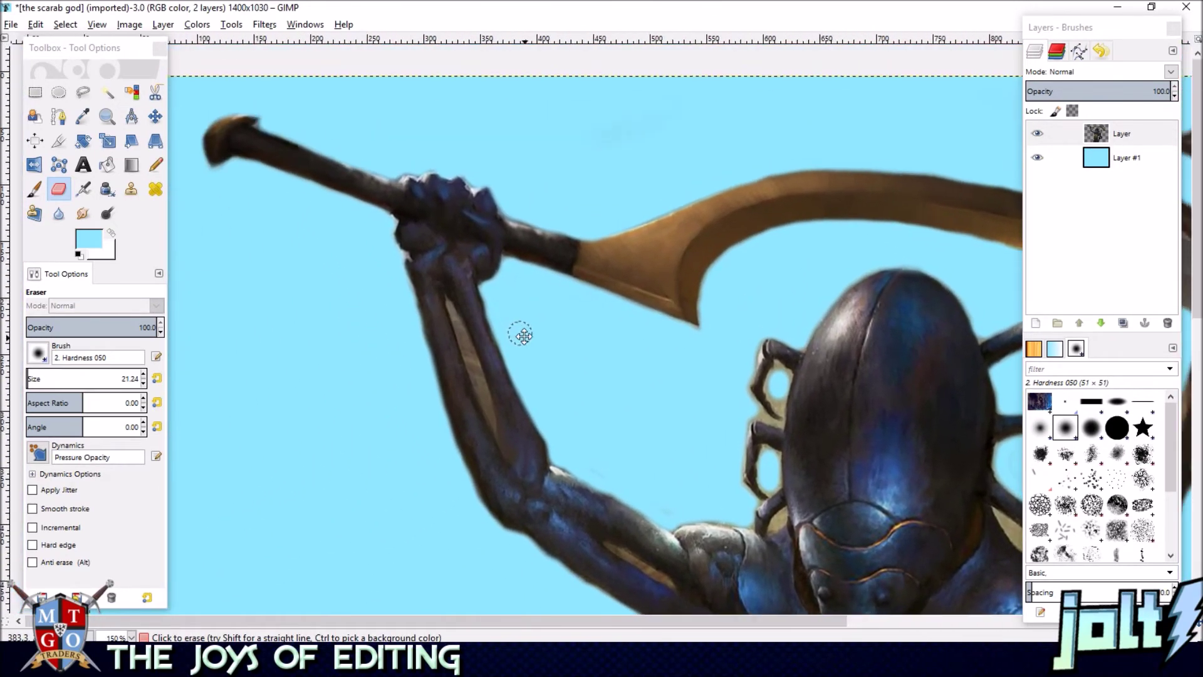
{"action": "left_click_drag", "start_coordinate": [524, 336], "coordinate": [547, 354]}
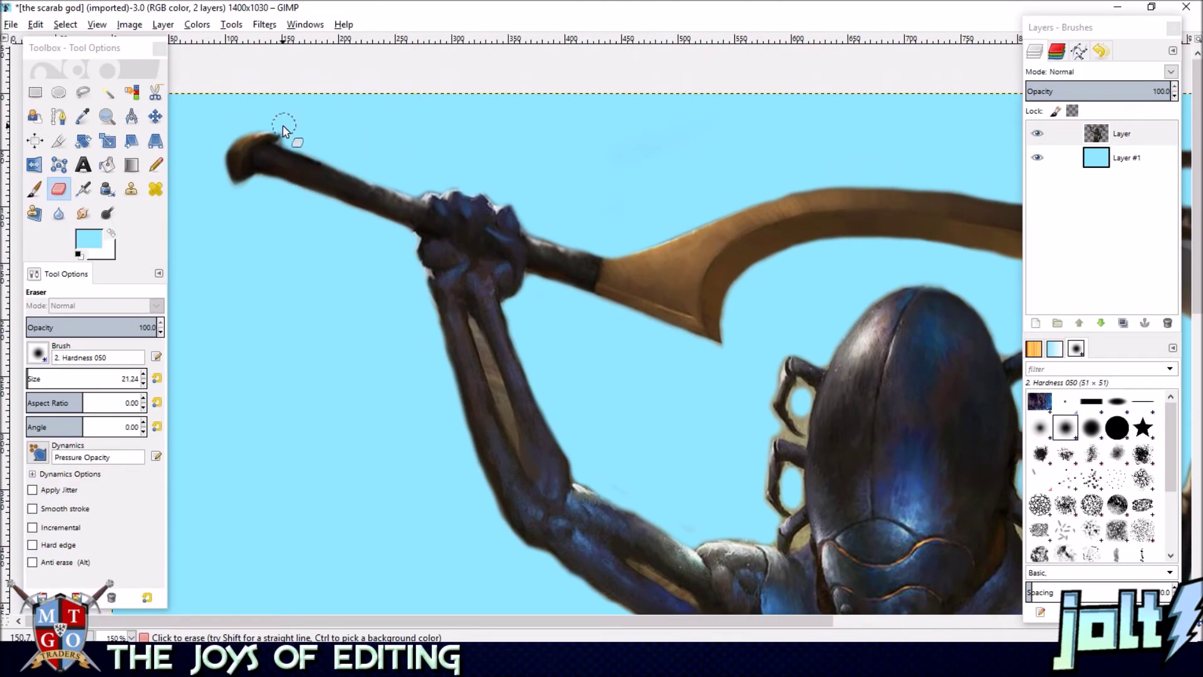
{"action": "mouse_move", "coordinate": [589, 357]}
{"action": "left_mouse_down"}
{"action": "mouse_move", "coordinate": [516, 196]}
{"action": "mouse_move", "coordinate": [536, 251]}
{"action": "mouse_move", "coordinate": [407, 333]}
{"action": "mouse_move", "coordinate": [348, 325]}
{"action": "left_mouse_up"}
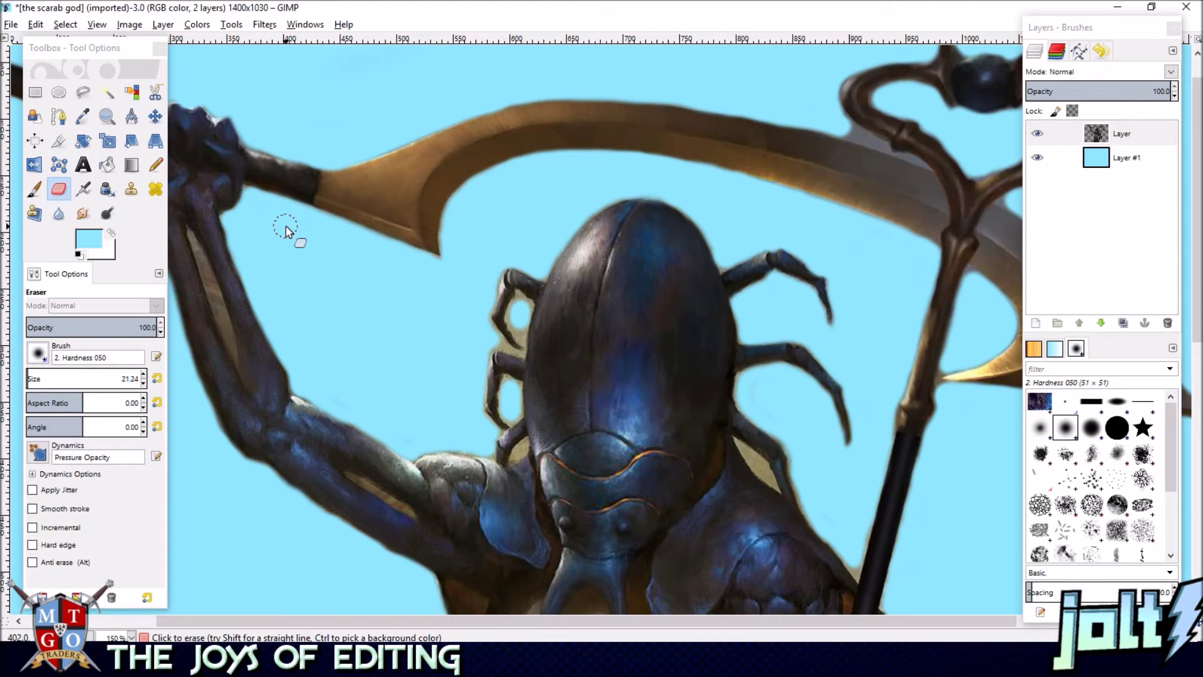
{"action": "left_click_drag", "start_coordinate": [304, 294], "coordinate": [348, 260]}
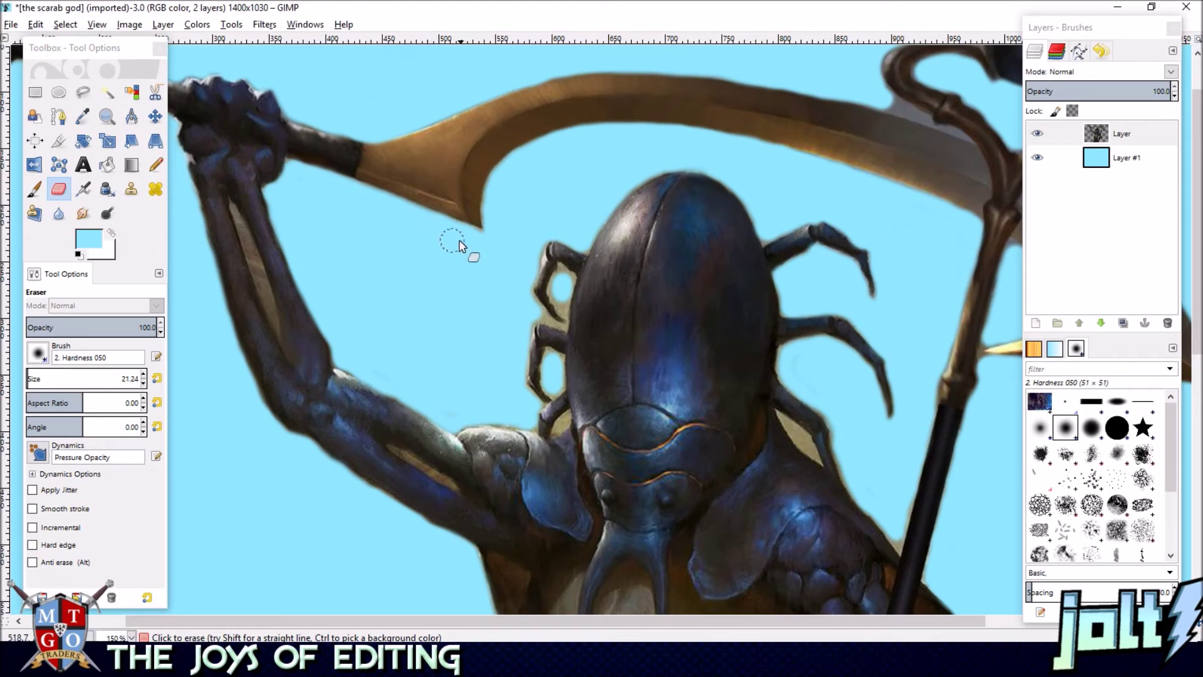
- Erase more of the tan background inside the opening between the upper-left scarab leg and the shell
{"action": "scroll", "coordinate": [509, 290], "scroll_direction": "up", "scroll_amount": 3}
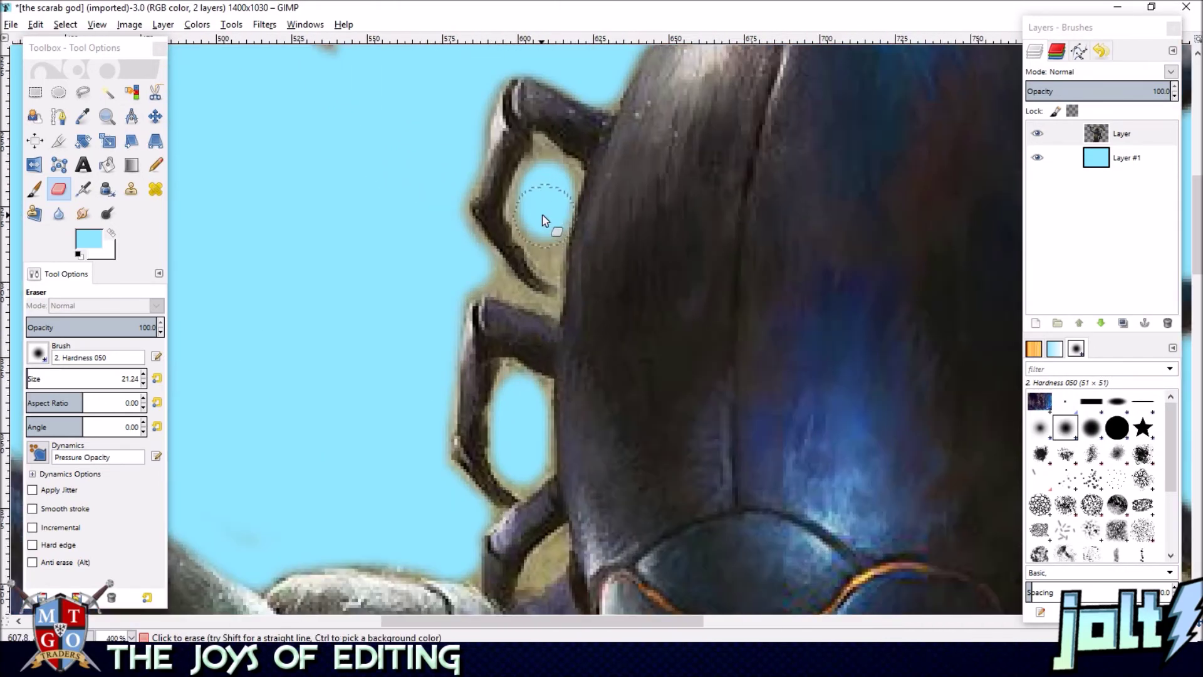
{"action": "left_click", "coordinate": [549, 187]}
{"action": "left_click", "coordinate": [540, 226]}
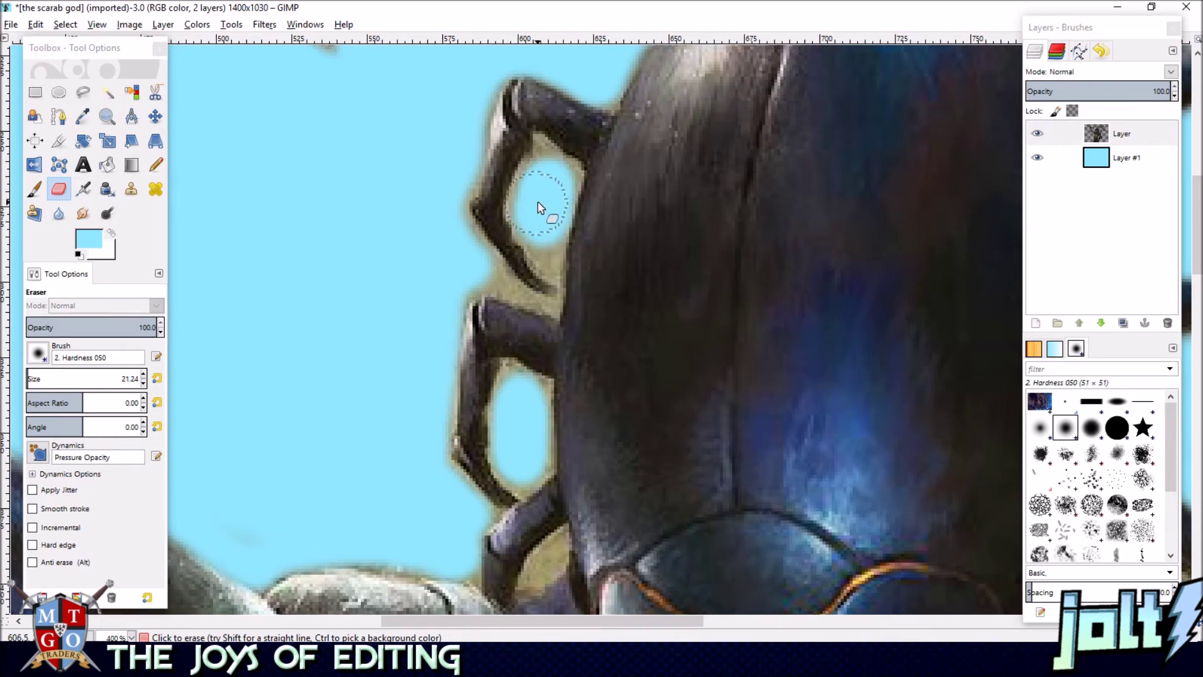
{"action": "left_click_drag", "start_coordinate": [527, 205], "coordinate": [557, 297]}
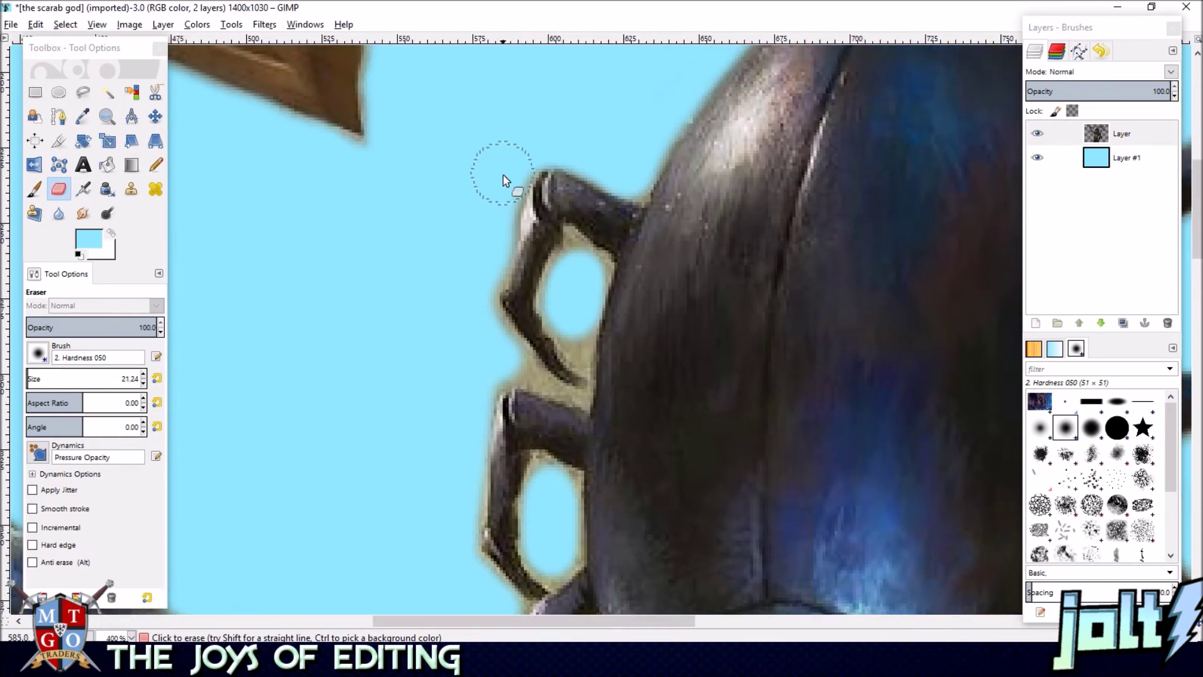
{"action": "mouse_move", "coordinate": [480, 332]}
{"action": "left_mouse_down"}
{"action": "mouse_move", "coordinate": [499, 361]}
{"action": "mouse_move", "coordinate": [457, 349]}
{"action": "left_mouse_up"}
{"action": "scroll", "coordinate": [457, 349], "scroll_direction": "down", "scroll_amount": 3}
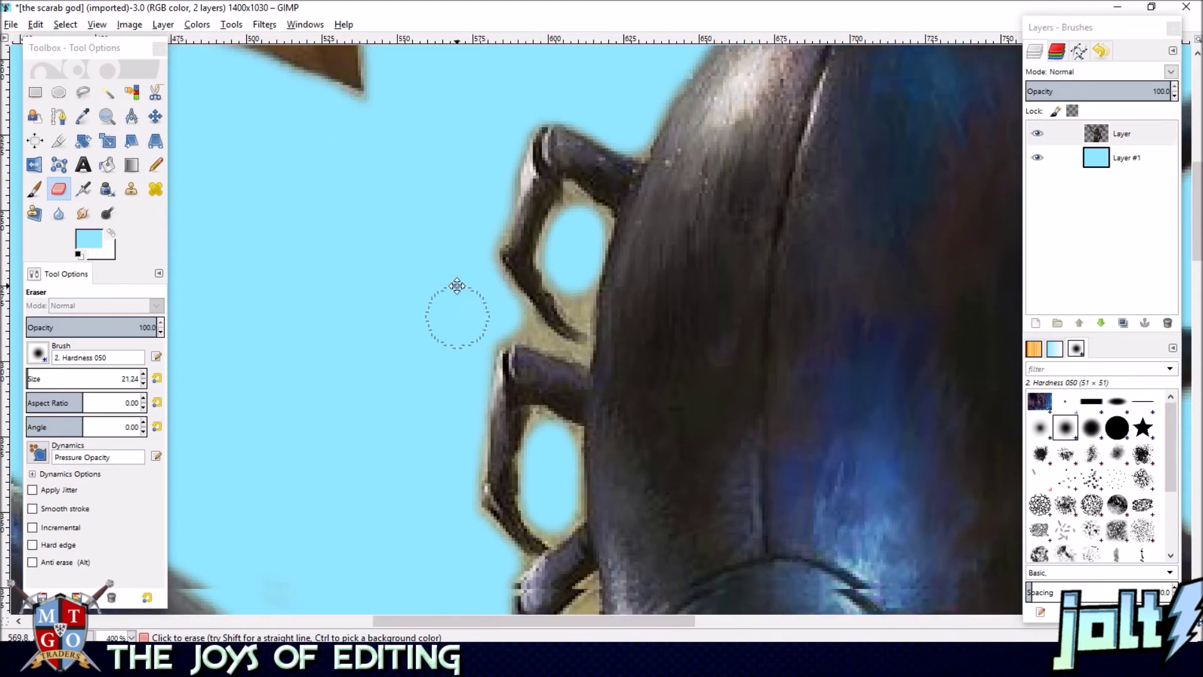
- Examine the cutout edges around the scarab's right legs and the top of its shell for leftover background
{"action": "left_click_drag", "start_coordinate": [777, 429], "coordinate": [452, 231]}
{"action": "left_click_drag", "start_coordinate": [818, 232], "coordinate": [489, 426]}
{"action": "left_click_drag", "start_coordinate": [570, 282], "coordinate": [524, 398]}
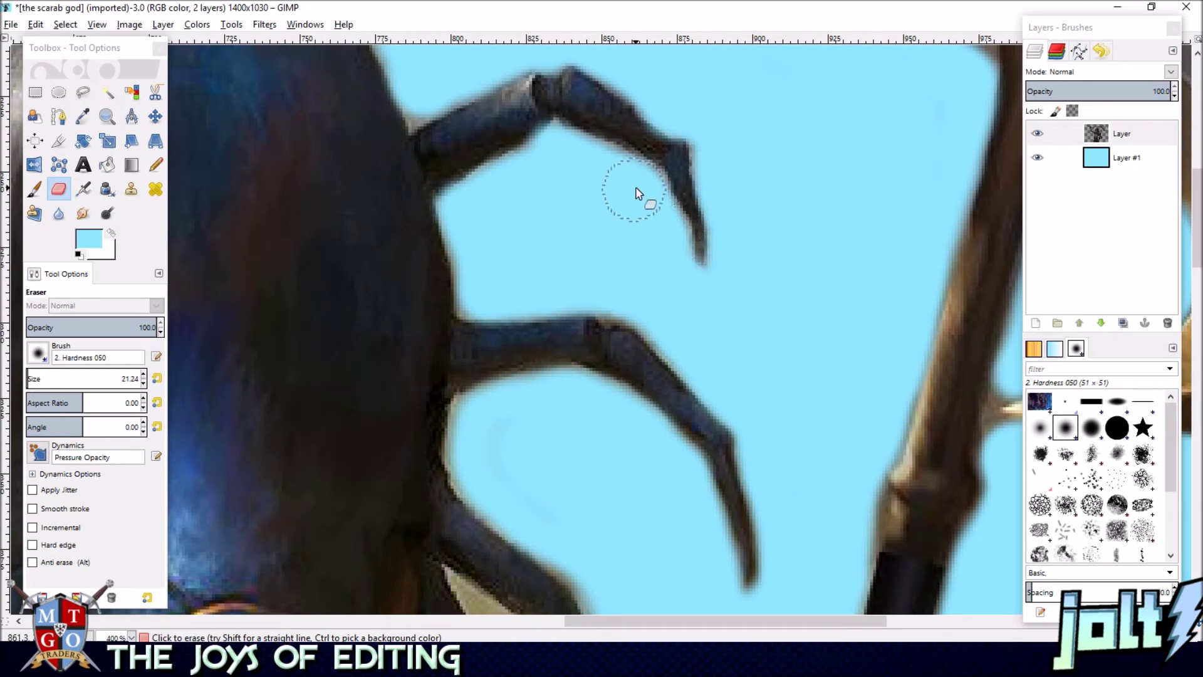
{"action": "scroll", "coordinate": [612, 197], "scroll_direction": "up", "scroll_amount": 2}
{"action": "scroll", "coordinate": [612, 196], "scroll_direction": "left", "scroll_amount": 1}
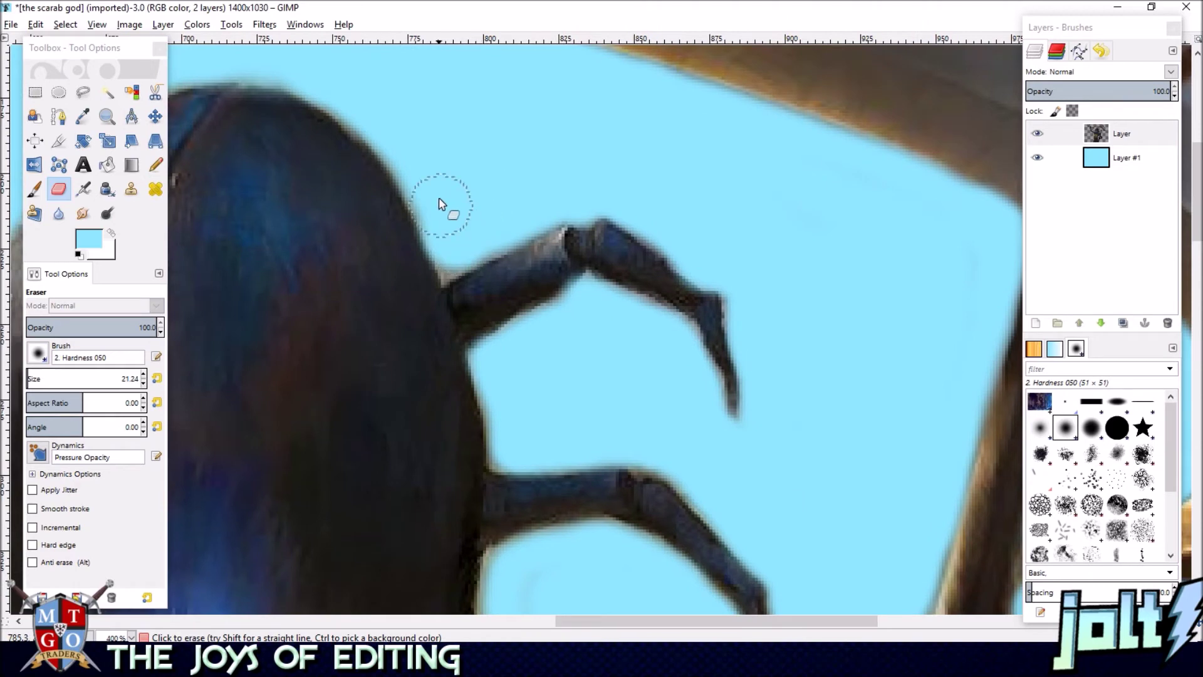
{"action": "scroll", "coordinate": [451, 156], "scroll_direction": "up", "scroll_amount": 2}
{"action": "scroll", "coordinate": [451, 156], "scroll_direction": "left", "scroll_amount": 3}
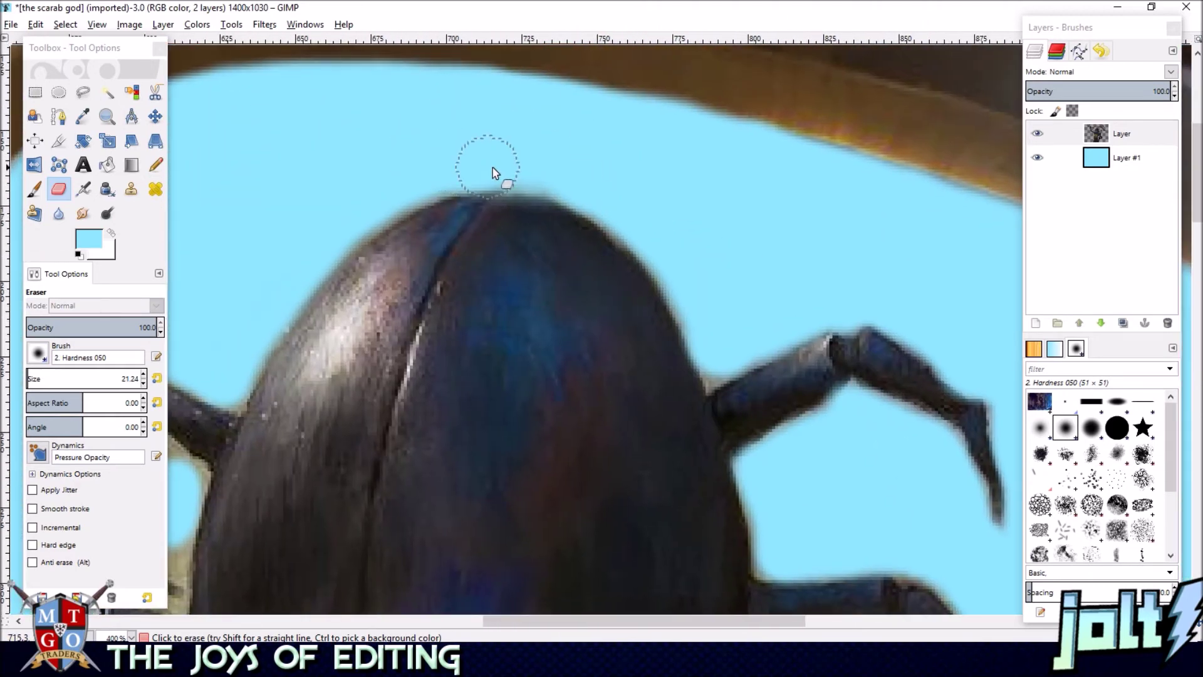
{"action": "scroll", "coordinate": [457, 182], "scroll_direction": "left", "scroll_amount": 2}
{"action": "scroll", "coordinate": [480, 146], "scroll_direction": "left", "scroll_amount": 2}
{"action": "scroll", "coordinate": [480, 145], "scroll_direction": "down", "scroll_amount": 2}
{"action": "scroll", "coordinate": [486, 139], "scroll_direction": "down", "scroll_amount": 3}
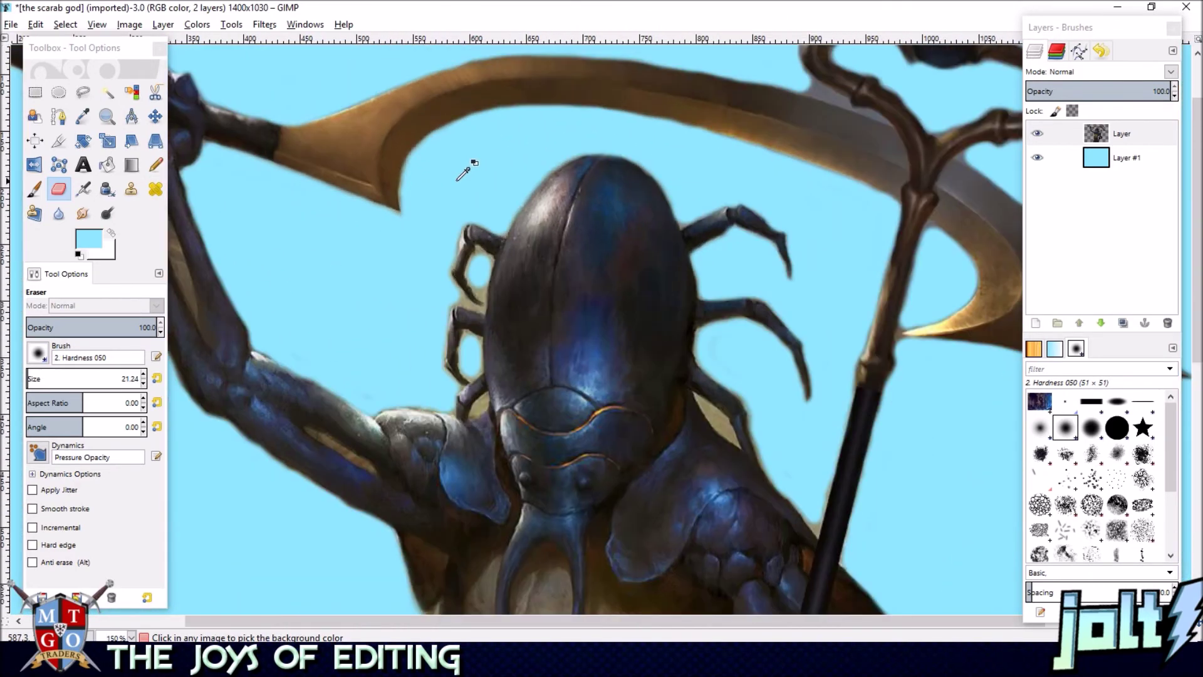
- Reduce the eraser brush size to 13.24
{"action": "scroll", "coordinate": [438, 242], "scroll_direction": "down", "scroll_amount": 2}
{"action": "scroll", "coordinate": [476, 107], "scroll_direction": "left", "scroll_amount": 3}
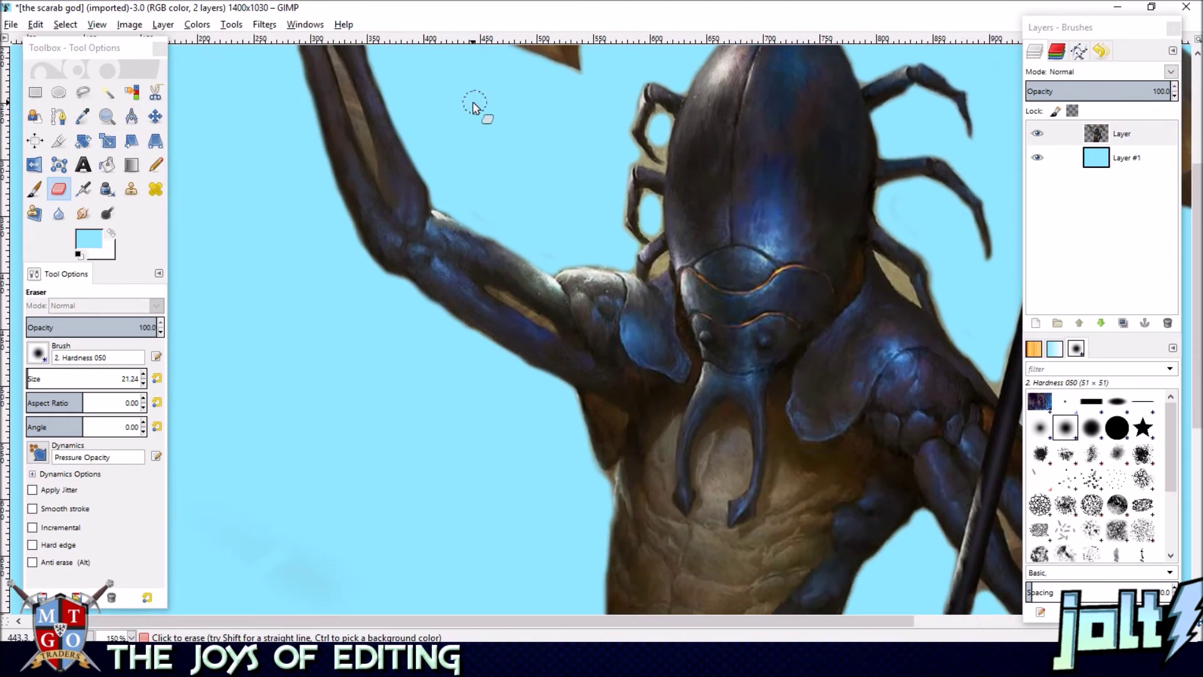
{"action": "scroll", "coordinate": [475, 107], "scroll_direction": "left", "scroll_amount": 2}
{"action": "scroll", "coordinate": [529, 265], "scroll_direction": "up", "scroll_amount": 2}
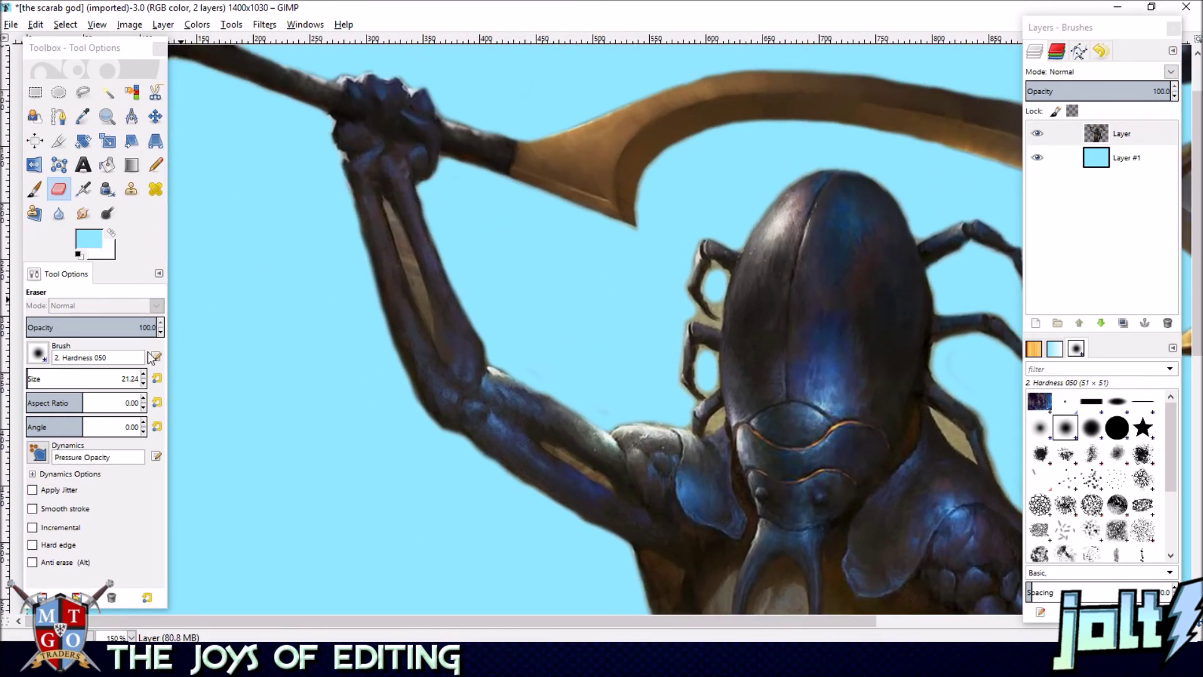
{"action": "left_click", "coordinate": [143, 384]}
{"action": "left_click", "coordinate": [143, 383]}
{"action": "left_click", "coordinate": [143, 384]}
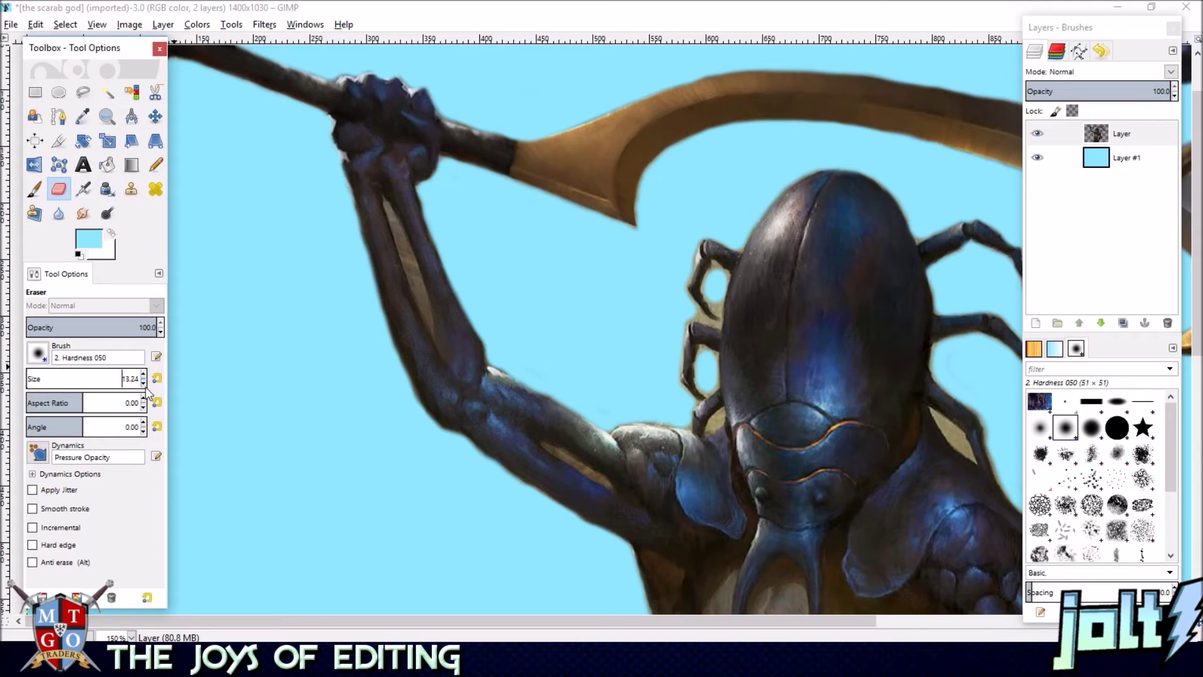
- Erase the remaining tan fringe around the scarab's upper and middle left legs and inside their openings
{"action": "scroll", "coordinate": [414, 289], "scroll_direction": "down", "scroll_amount": 1}
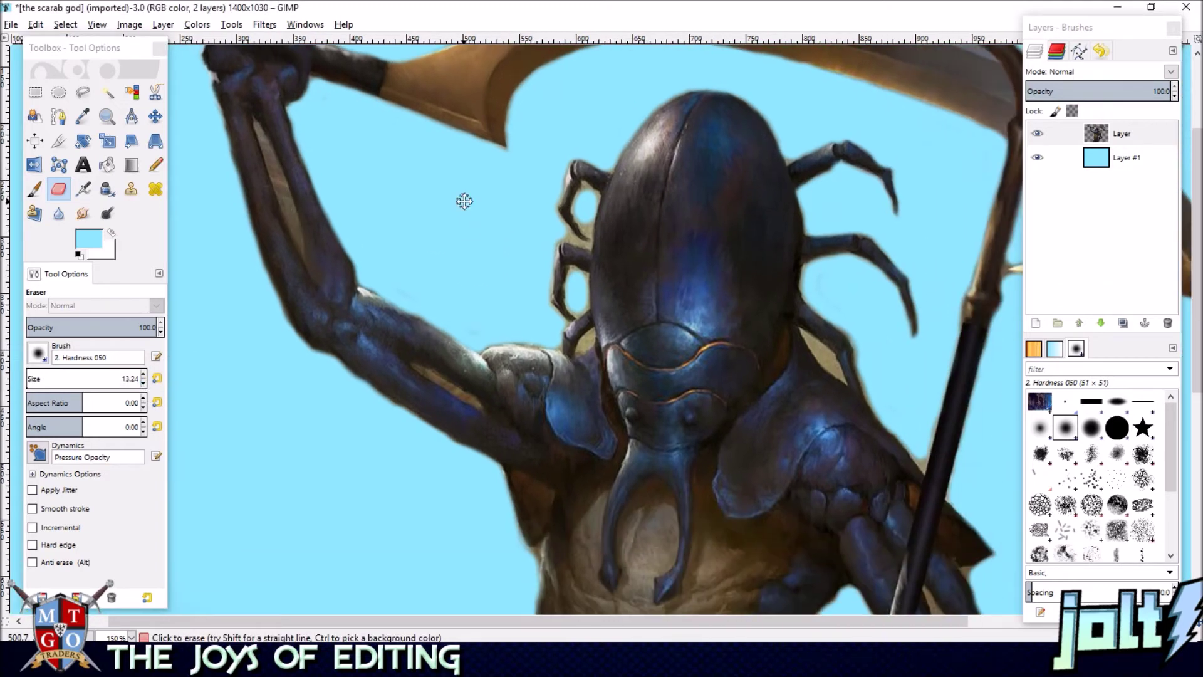
{"action": "scroll", "coordinate": [591, 204], "scroll_direction": "up", "scroll_amount": 3}
{"action": "mouse_move", "coordinate": [591, 204]}
{"action": "left_mouse_down"}
{"action": "mouse_move", "coordinate": [565, 158]}
{"action": "mouse_move", "coordinate": [540, 232]}
{"action": "mouse_move", "coordinate": [570, 269]}
{"action": "mouse_move", "coordinate": [572, 234]}
{"action": "mouse_move", "coordinate": [532, 290]}
{"action": "mouse_move", "coordinate": [547, 302]}
{"action": "mouse_move", "coordinate": [521, 293]}
{"action": "mouse_move", "coordinate": [497, 261]}
{"action": "left_mouse_up"}
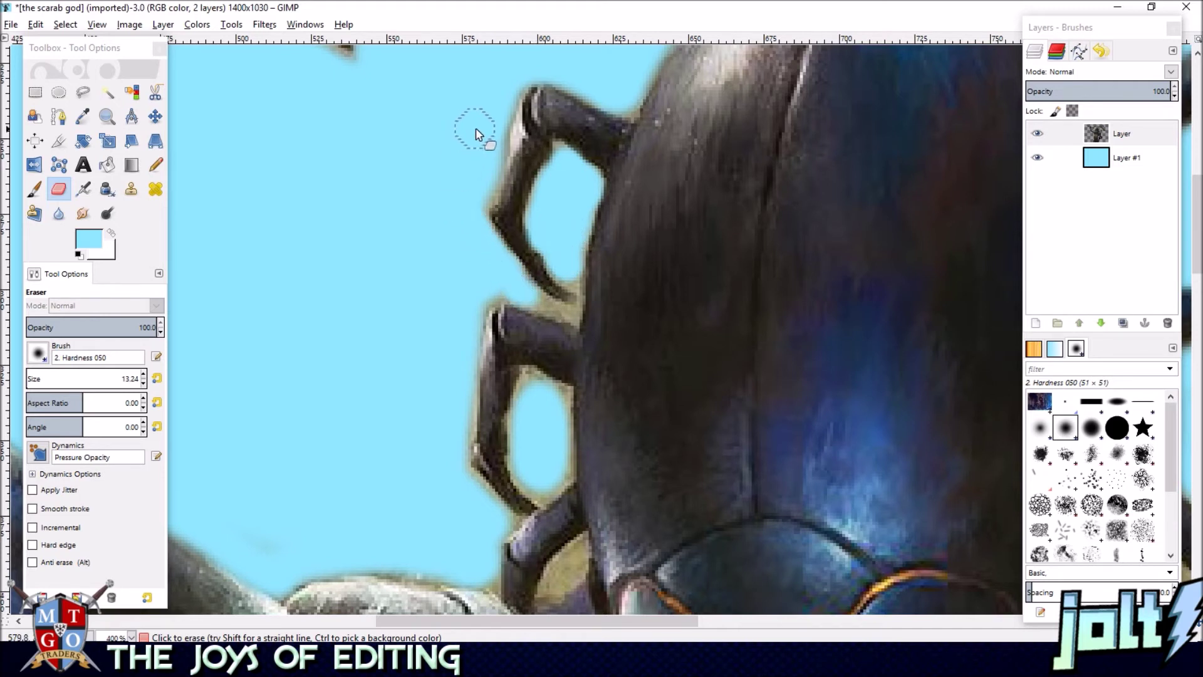
{"action": "left_click_drag", "start_coordinate": [475, 290], "coordinate": [501, 233]}
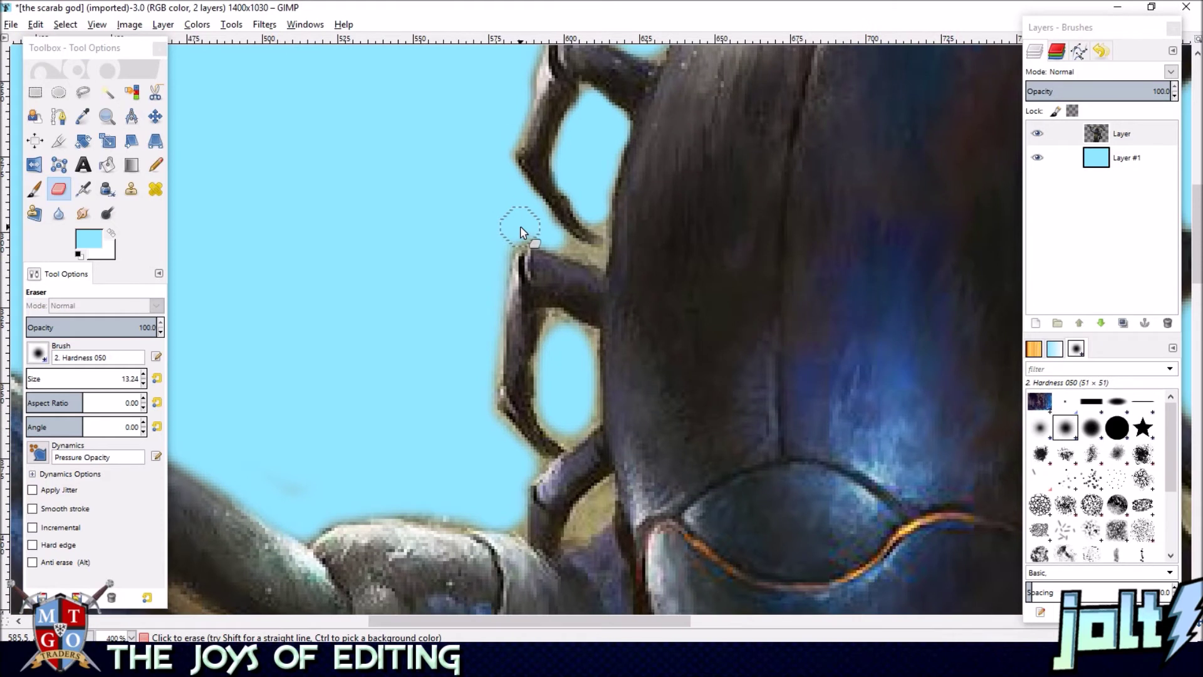
{"action": "mouse_move", "coordinate": [566, 337]}
{"action": "left_mouse_down"}
{"action": "mouse_move", "coordinate": [586, 352]}
{"action": "mouse_move", "coordinate": [586, 412]}
{"action": "mouse_move", "coordinate": [566, 430]}
{"action": "mouse_move", "coordinate": [559, 335]}
{"action": "left_mouse_up"}
{"action": "scroll", "coordinate": [563, 270], "scroll_direction": "down", "scroll_amount": 4}
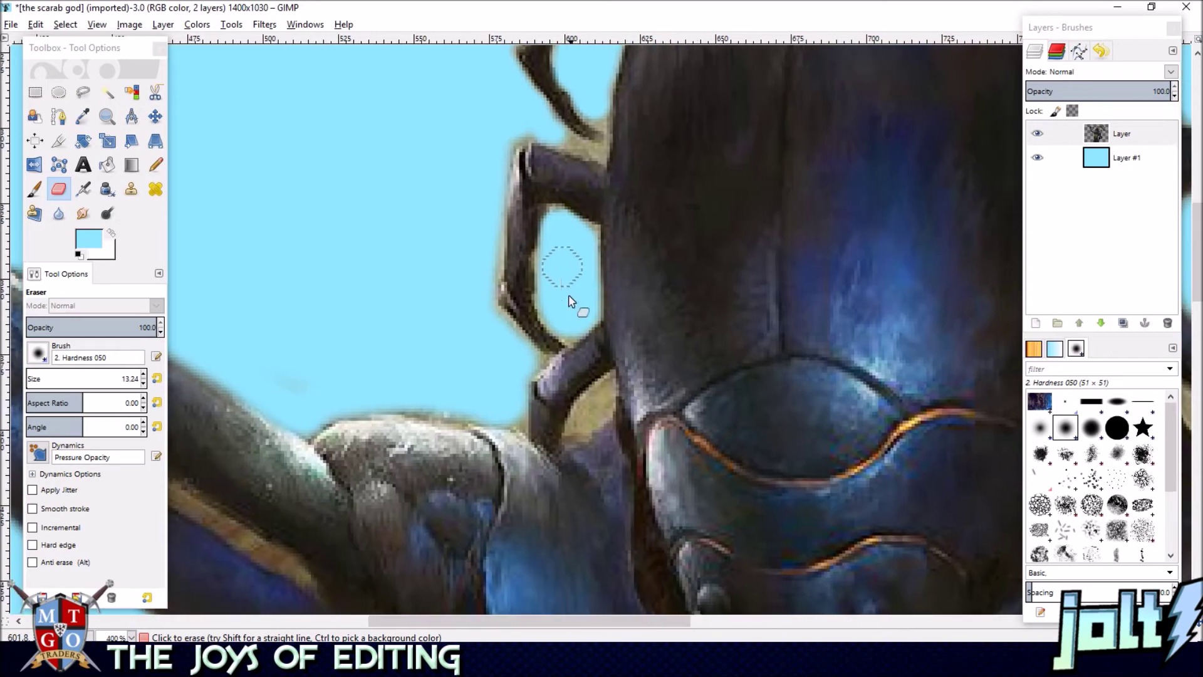
- Erase the tan background between the lowest left leg and the shell, plus the fringe along the adjoining shoulder
{"action": "mouse_move", "coordinate": [601, 400]}
{"action": "left_mouse_down"}
{"action": "mouse_move", "coordinate": [586, 423]}
{"action": "mouse_move", "coordinate": [601, 411]}
{"action": "left_mouse_up"}
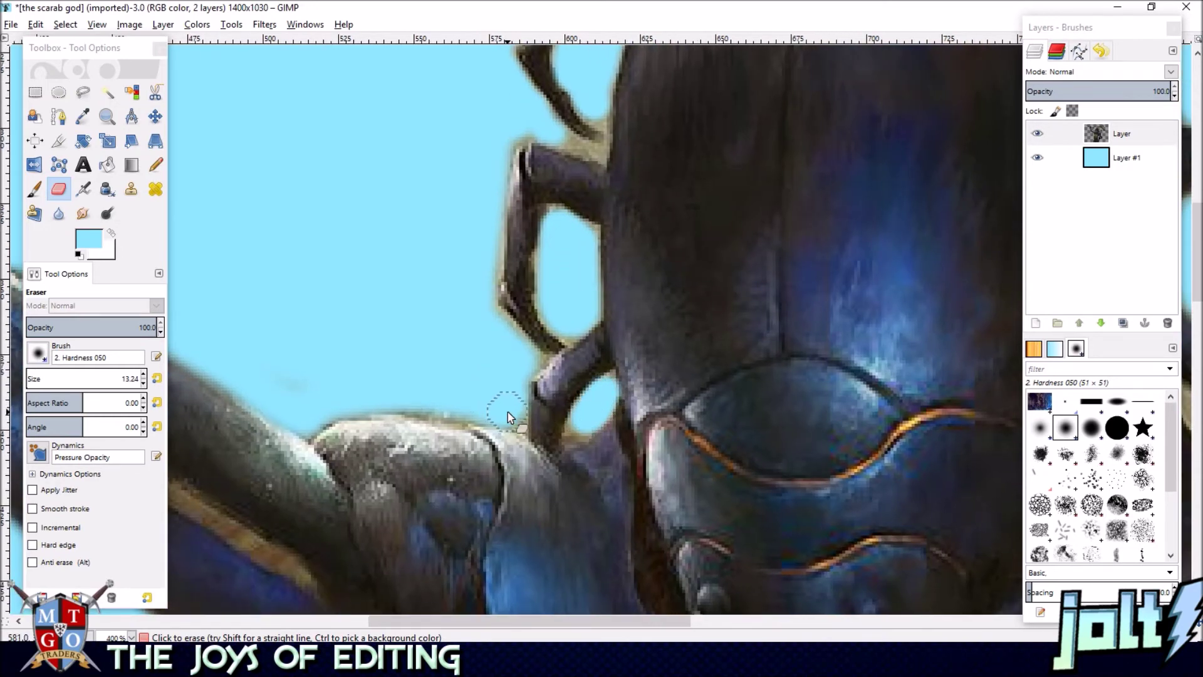
{"action": "left_click_drag", "start_coordinate": [511, 415], "coordinate": [356, 400]}
{"action": "left_click_drag", "start_coordinate": [453, 148], "coordinate": [354, 333]}
{"action": "left_click_drag", "start_coordinate": [475, 206], "coordinate": [411, 361]}
- Erase leftover fringe around the scarab's right legs, along the shell between them, and down the lowest leg's outer edge
{"action": "left_click_drag", "start_coordinate": [930, 257], "coordinate": [622, 195]}
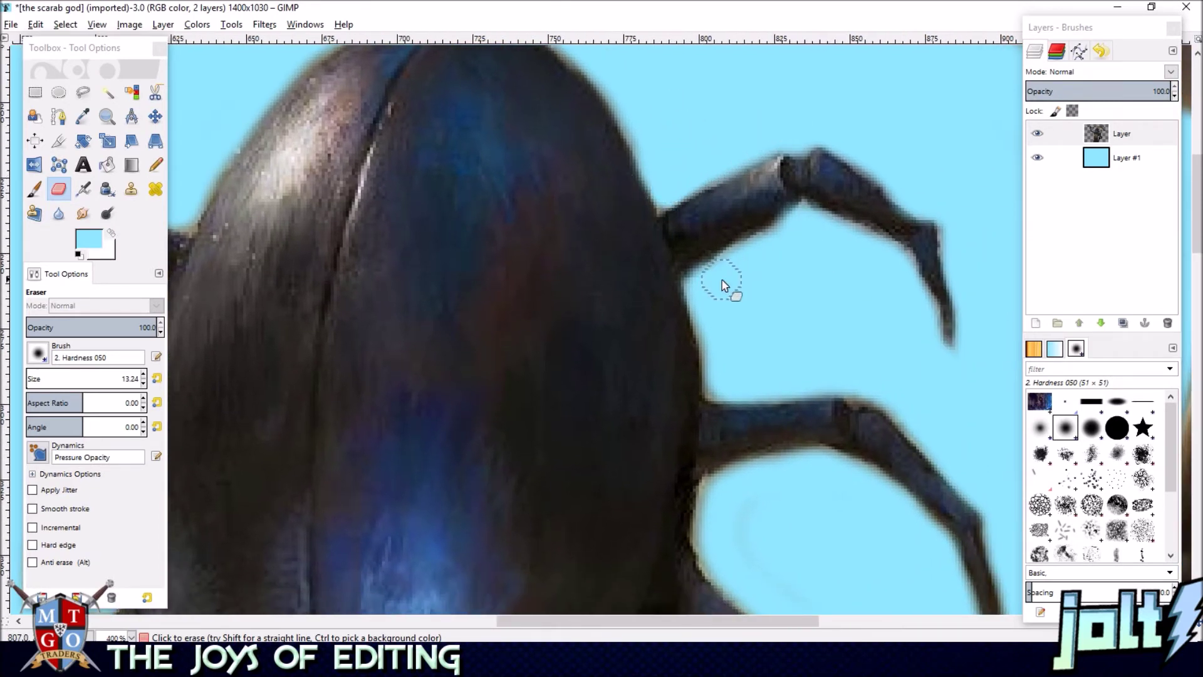
{"action": "scroll", "coordinate": [815, 201], "scroll_direction": "down", "scroll_amount": 2}
{"action": "scroll", "coordinate": [815, 201], "scroll_direction": "right", "scroll_amount": 1}
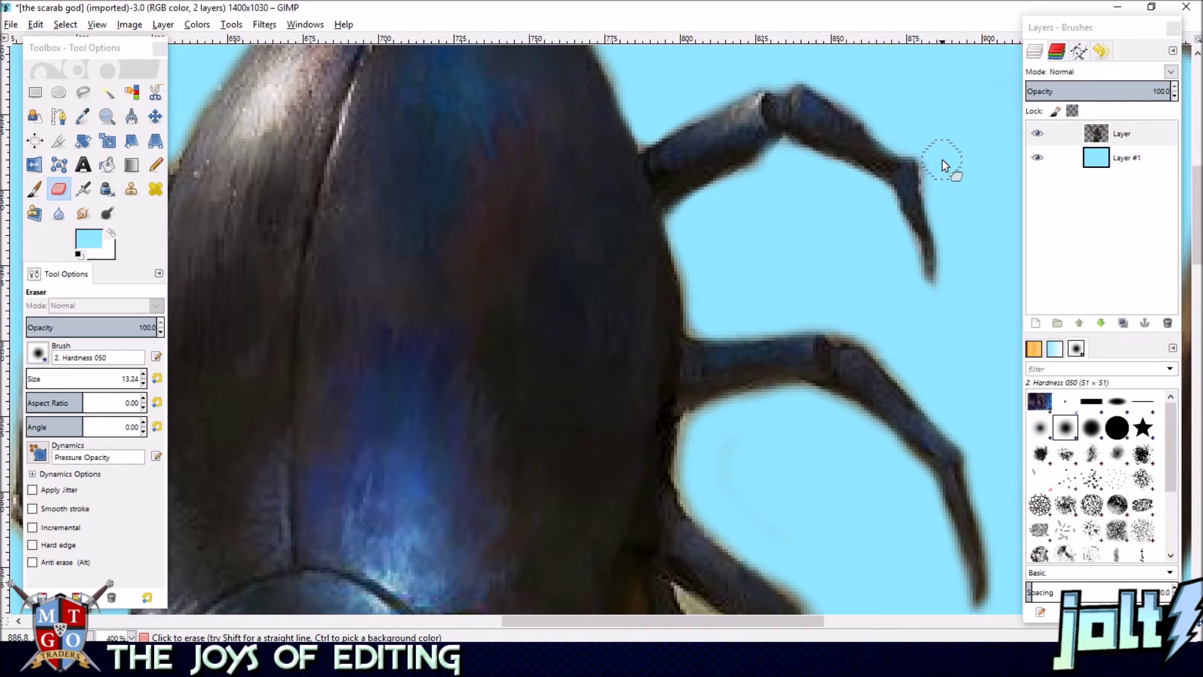
{"action": "scroll", "coordinate": [938, 186], "scroll_direction": "down", "scroll_amount": 4}
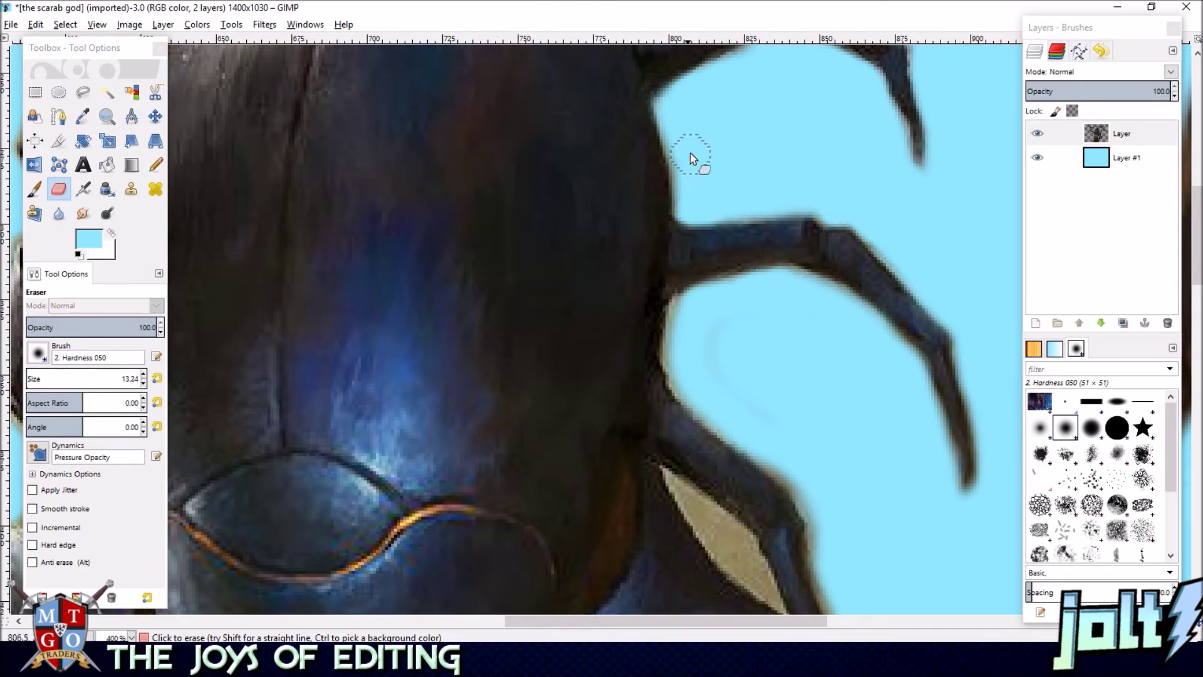
{"action": "scroll", "coordinate": [763, 271], "scroll_direction": "down", "scroll_amount": 3}
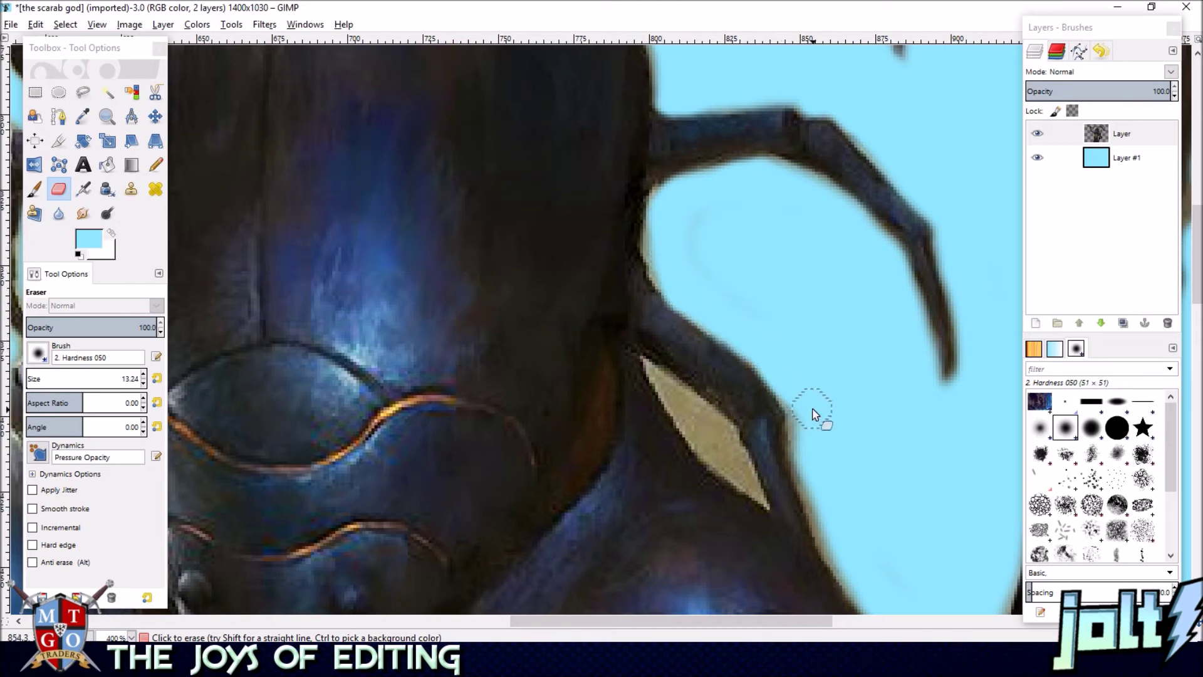
{"action": "scroll", "coordinate": [798, 272], "scroll_direction": "down", "scroll_amount": 3}
{"action": "mouse_move", "coordinate": [775, 297]}
{"action": "left_mouse_down"}
{"action": "mouse_move", "coordinate": [798, 428]}
{"action": "mouse_move", "coordinate": [832, 484]}
{"action": "left_mouse_up"}
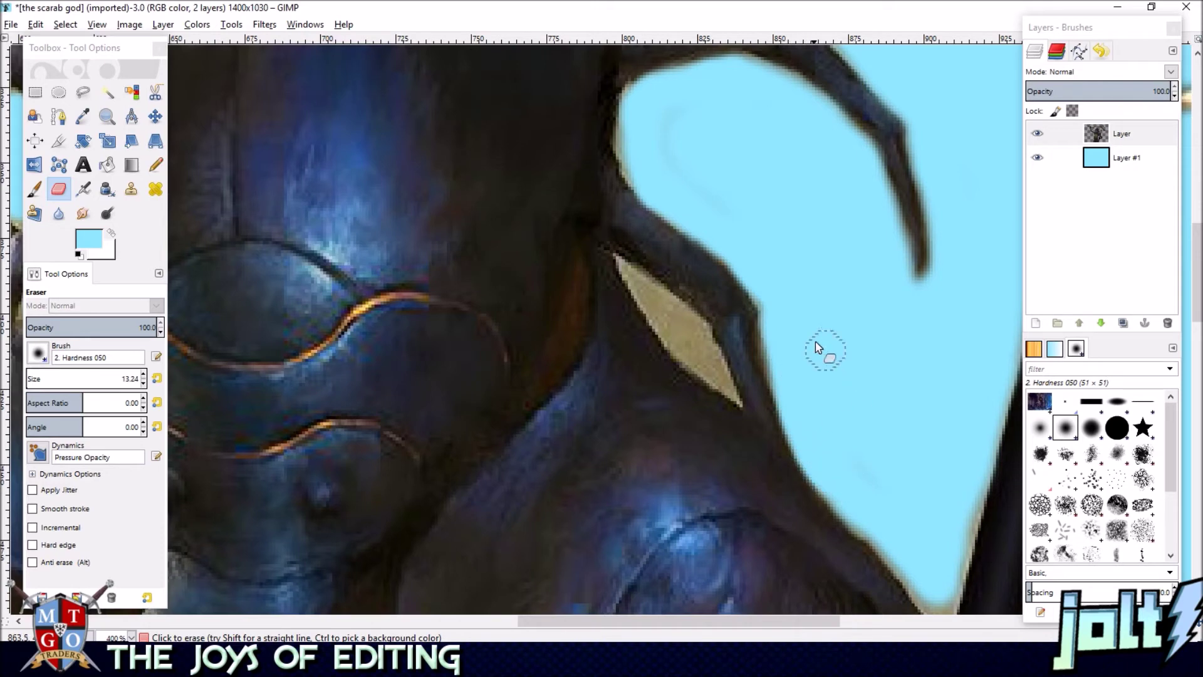
- Clean the fringe off the shoulder edge beside the staff and erase the middle of the tan gap under the lowest right leg
{"action": "left_click_drag", "start_coordinate": [861, 389], "coordinate": [713, 208]}
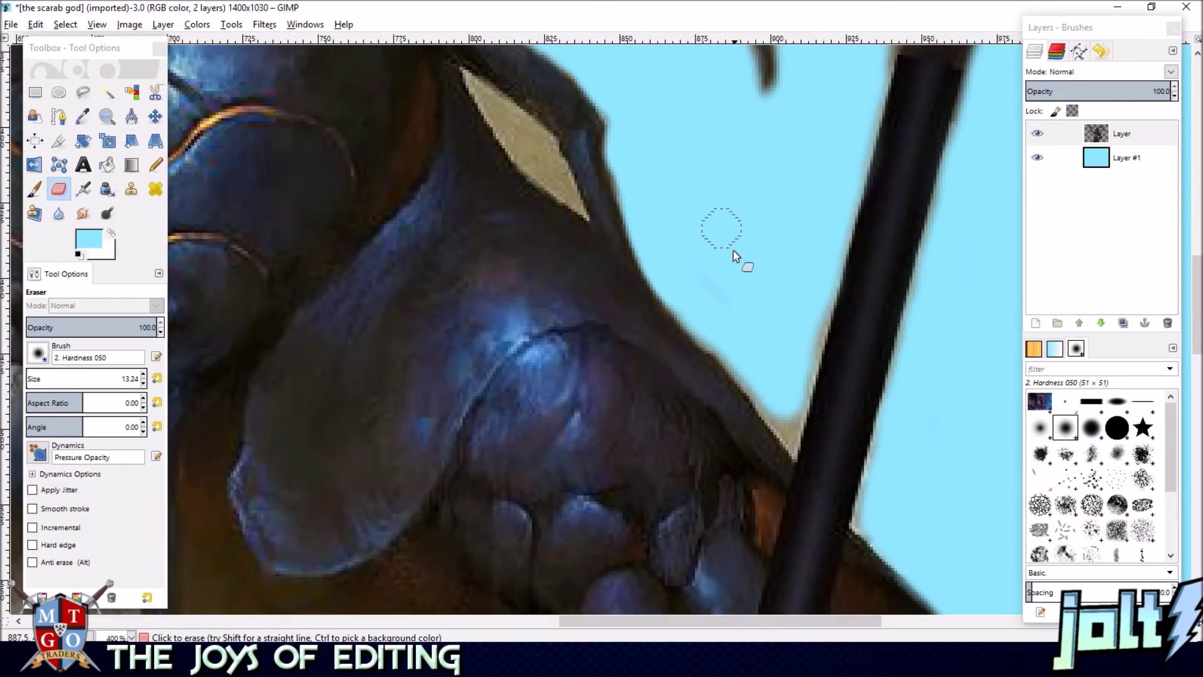
{"action": "mouse_move", "coordinate": [714, 325]}
{"action": "left_mouse_down"}
{"action": "mouse_move", "coordinate": [692, 326]}
{"action": "mouse_move", "coordinate": [764, 393]}
{"action": "left_mouse_up"}
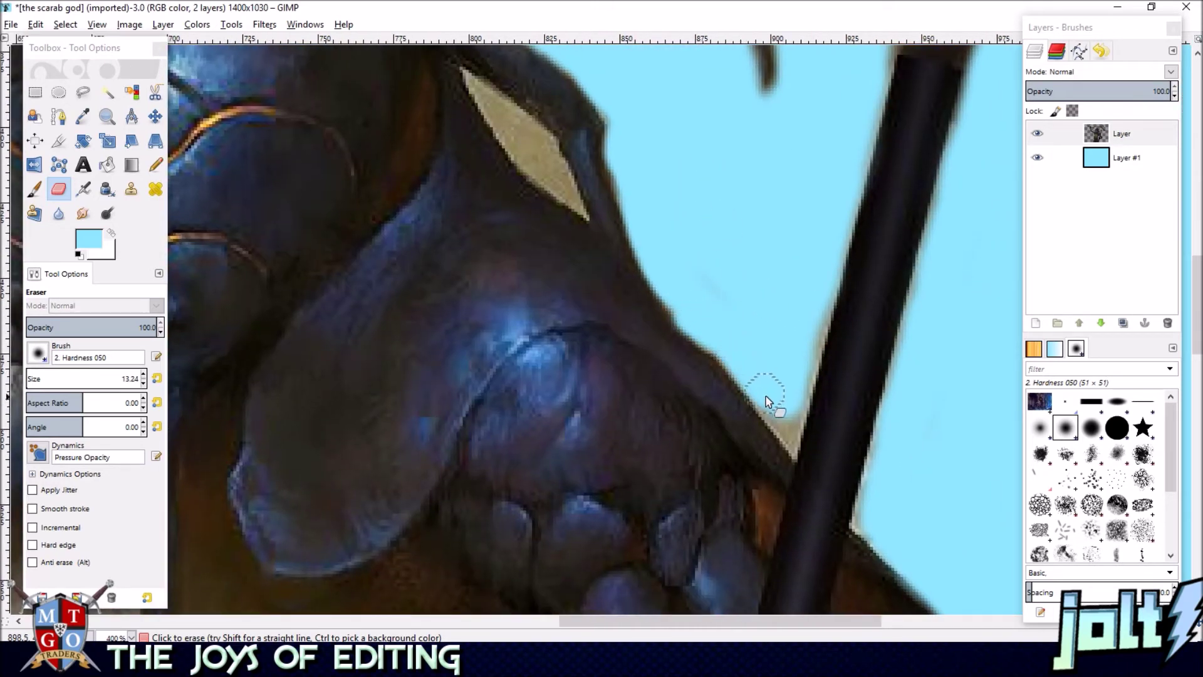
{"action": "left_click_drag", "start_coordinate": [669, 278], "coordinate": [683, 315]}
{"action": "left_click_drag", "start_coordinate": [636, 185], "coordinate": [660, 279]}
{"action": "left_click_drag", "start_coordinate": [563, 251], "coordinate": [555, 238]}
- Erase the light fringe along the shoulder-facing side of the staff shaft, from its collar down to the shoulder
{"action": "left_click_drag", "start_coordinate": [829, 325], "coordinate": [584, 92]}
{"action": "scroll", "coordinate": [599, 263], "scroll_direction": "up", "scroll_amount": 8}
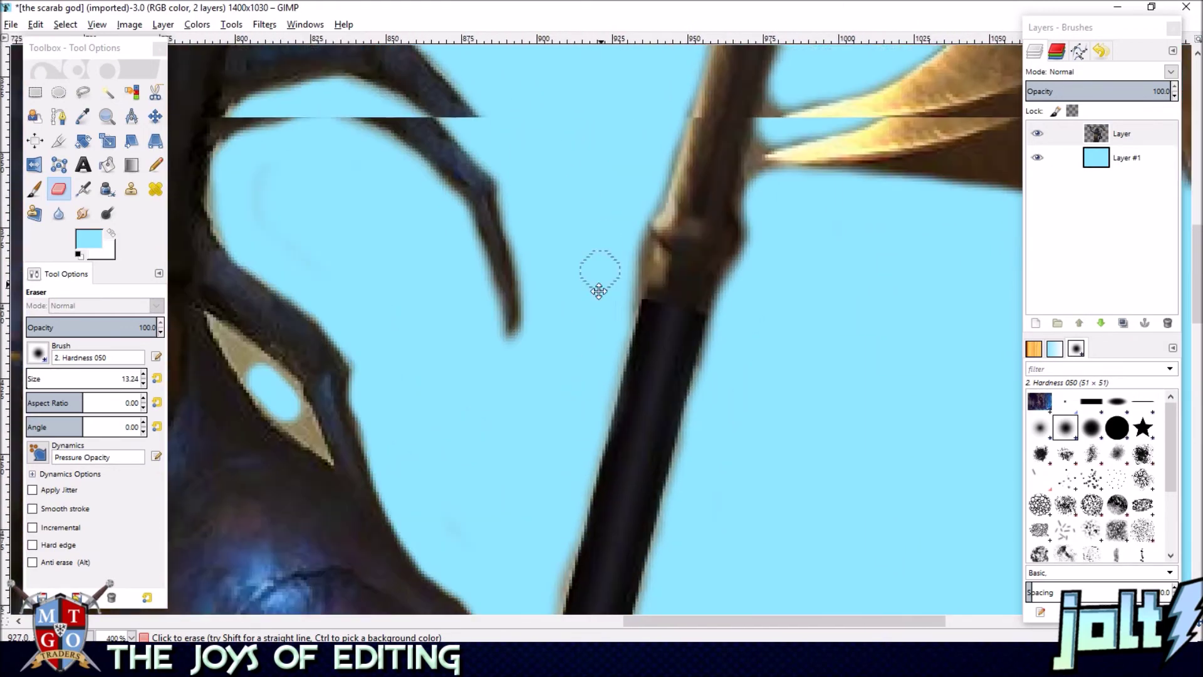
{"action": "scroll", "coordinate": [611, 207], "scroll_direction": "right", "scroll_amount": 2}
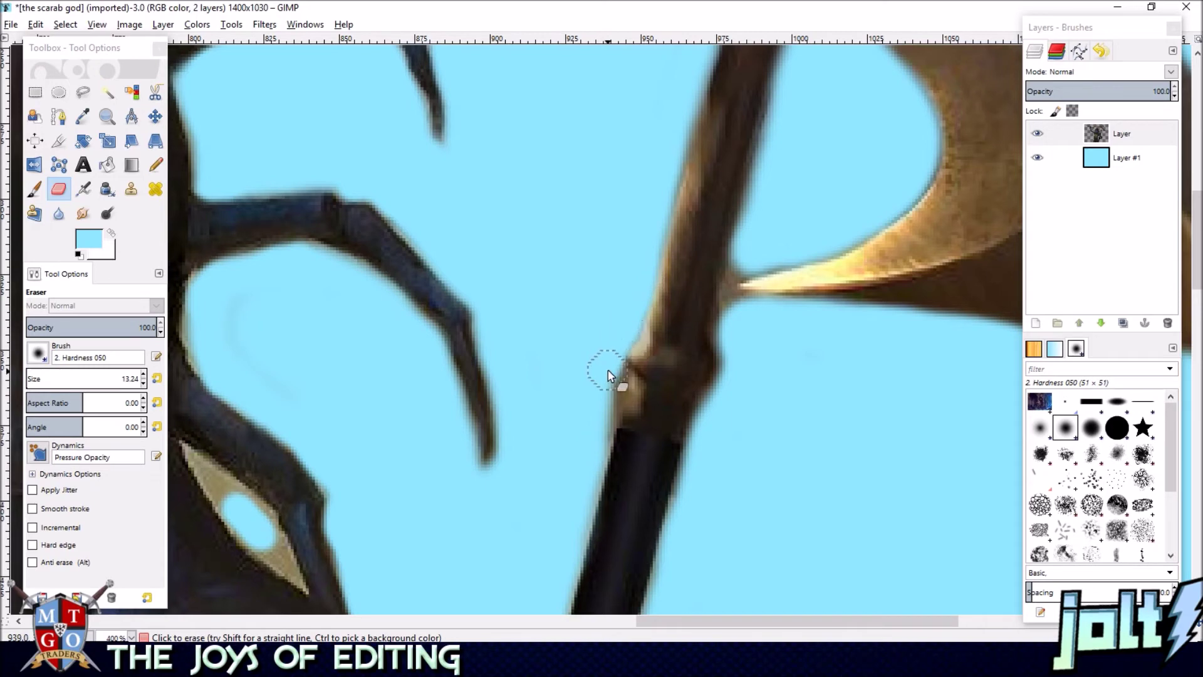
{"action": "scroll", "coordinate": [600, 446], "scroll_direction": "down", "scroll_amount": 6}
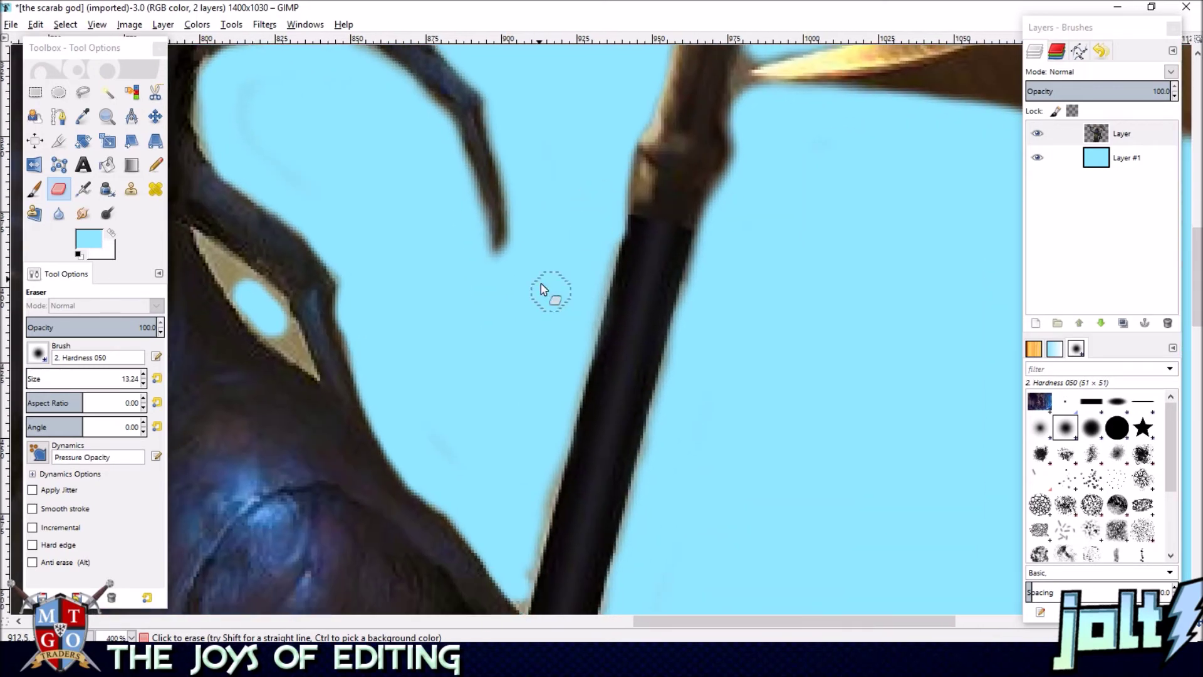
{"action": "scroll", "coordinate": [543, 289], "scroll_direction": "down", "scroll_amount": 5}
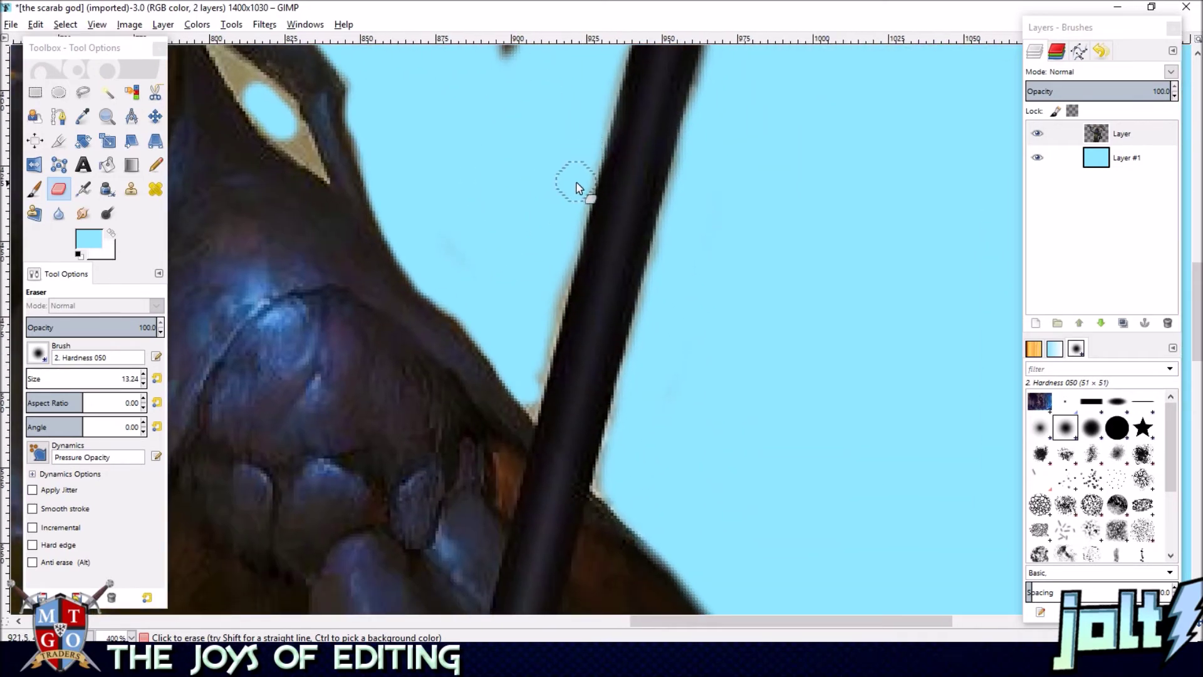
{"action": "left_click_drag", "start_coordinate": [558, 278], "coordinate": [536, 369]}
- Erase the fringe along both sides of the upper staff shaft and inside the opening enclosed by the blade's curve
{"action": "scroll", "coordinate": [518, 257], "scroll_direction": "up", "scroll_amount": 10}
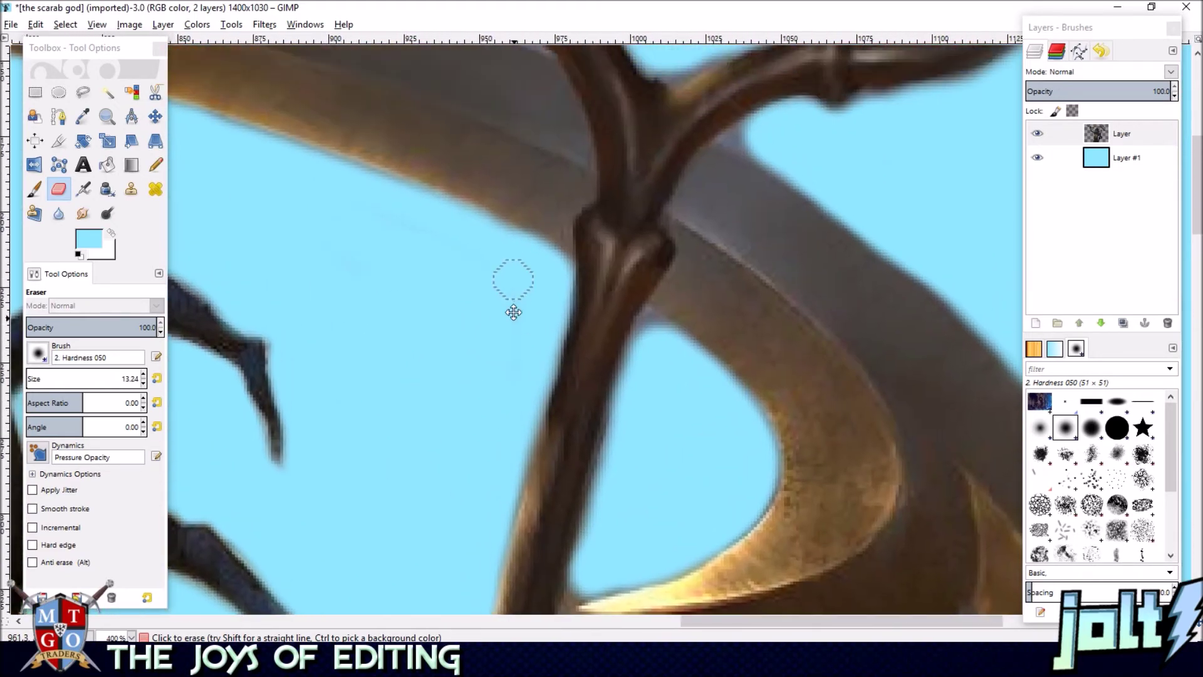
{"action": "left_click_drag", "start_coordinate": [513, 312], "coordinate": [519, 319]}
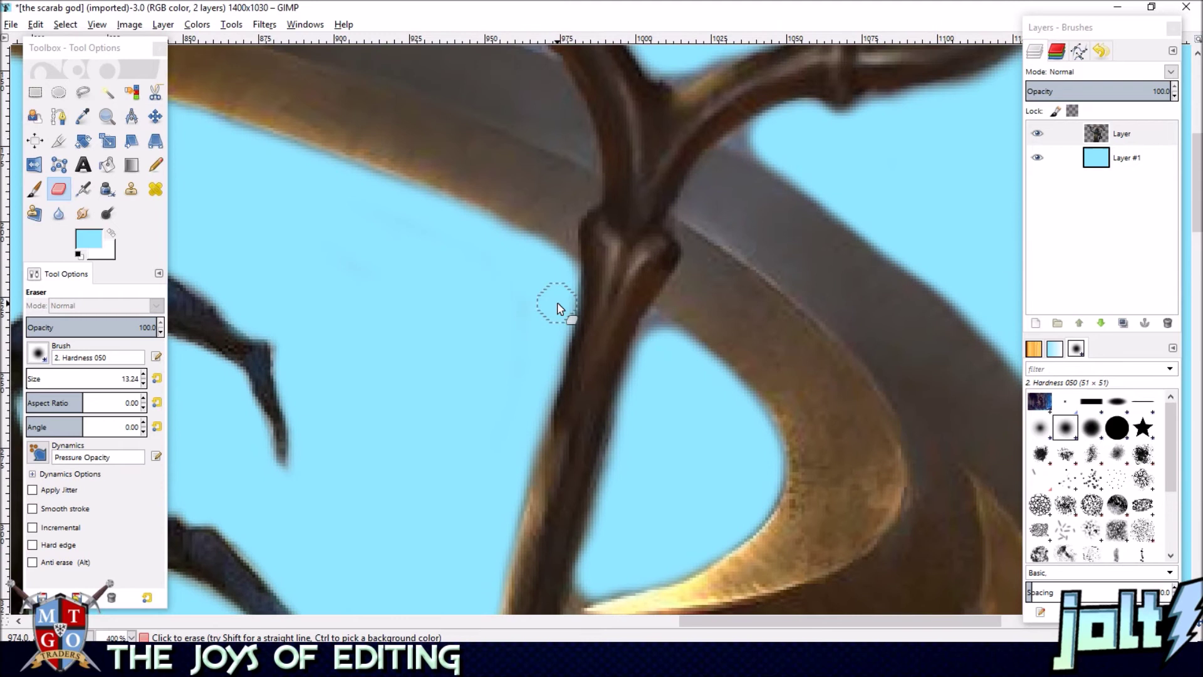
{"action": "left_click_drag", "start_coordinate": [612, 409], "coordinate": [631, 312]}
{"action": "left_click_drag", "start_coordinate": [675, 263], "coordinate": [681, 244]}
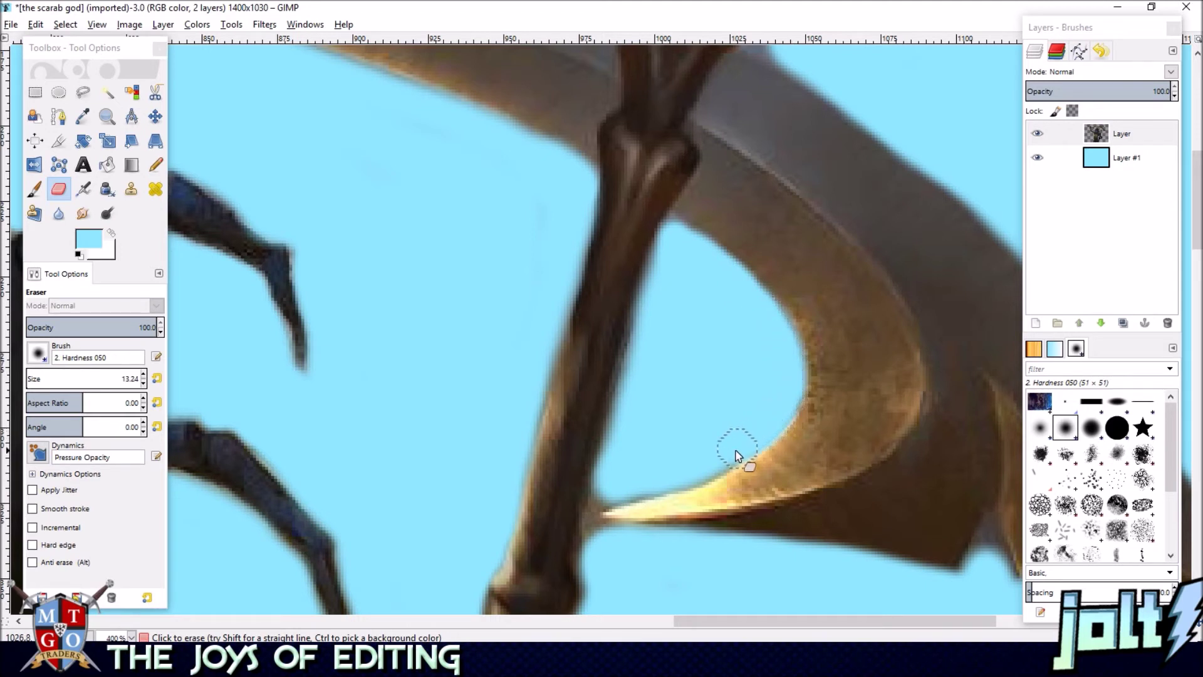
{"action": "mouse_move", "coordinate": [660, 301]}
{"action": "left_mouse_down"}
{"action": "mouse_move", "coordinate": [663, 235]}
{"action": "mouse_move", "coordinate": [651, 329]}
{"action": "left_mouse_up"}
{"action": "left_click_drag", "start_coordinate": [659, 261], "coordinate": [606, 498]}
{"action": "mouse_move", "coordinate": [685, 301]}
{"action": "left_mouse_down"}
{"action": "mouse_move", "coordinate": [629, 403]}
{"action": "mouse_move", "coordinate": [620, 483]}
{"action": "left_mouse_up"}
{"action": "left_click_drag", "start_coordinate": [715, 235], "coordinate": [706, 229]}
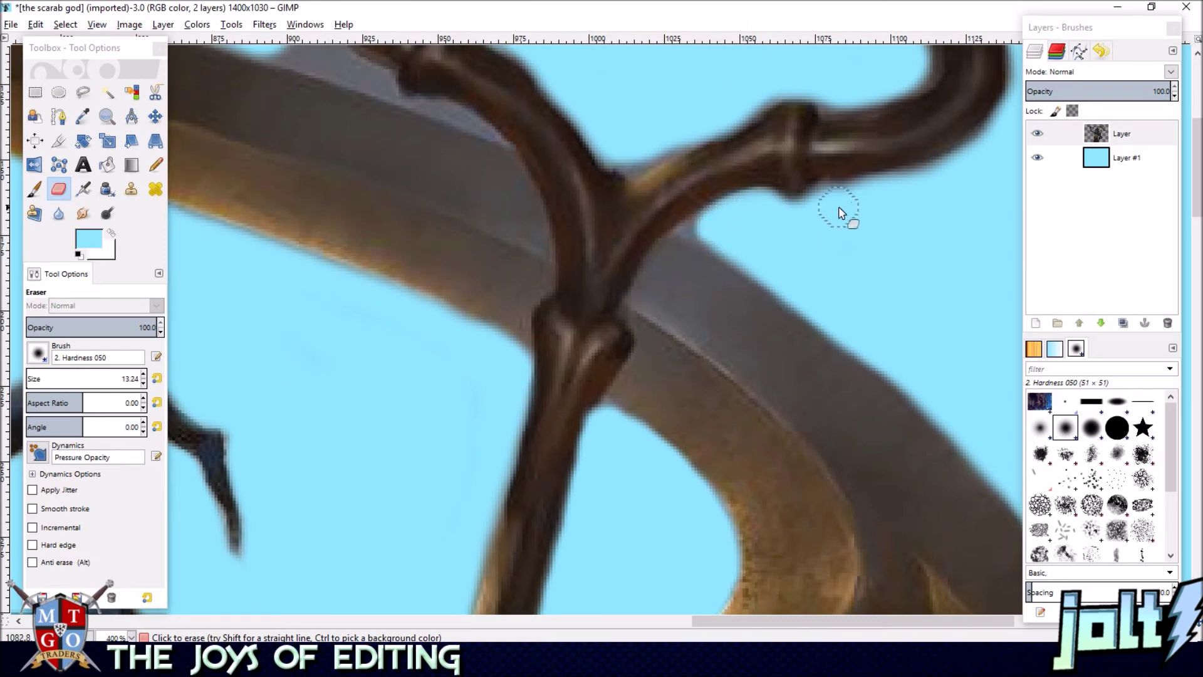
- Erase the leftover background in the notch of the blade's lower edge and check the edge out to the pointed tip
{"action": "scroll", "coordinate": [852, 302], "scroll_direction": "down", "scroll_amount": 5}
{"action": "scroll", "coordinate": [780, 326], "scroll_direction": "right", "scroll_amount": 2}
{"action": "mouse_move", "coordinate": [793, 337]}
{"action": "left_mouse_down"}
{"action": "mouse_move", "coordinate": [808, 372]}
{"action": "mouse_move", "coordinate": [774, 382]}
{"action": "mouse_move", "coordinate": [766, 370]}
{"action": "mouse_move", "coordinate": [794, 323]}
{"action": "left_mouse_up"}
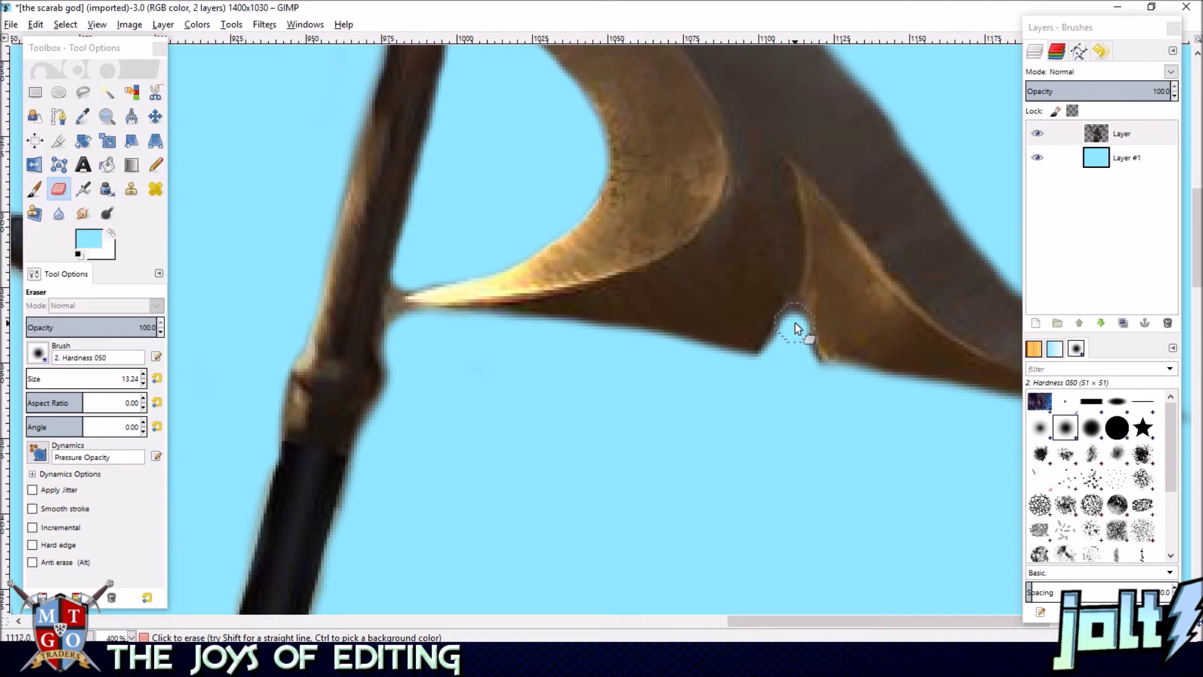
{"action": "scroll", "coordinate": [623, 350], "scroll_direction": "right", "scroll_amount": 6}
{"action": "scroll", "coordinate": [623, 349], "scroll_direction": "down", "scroll_amount": 1}
{"action": "scroll", "coordinate": [755, 233], "scroll_direction": "up", "scroll_amount": 1}
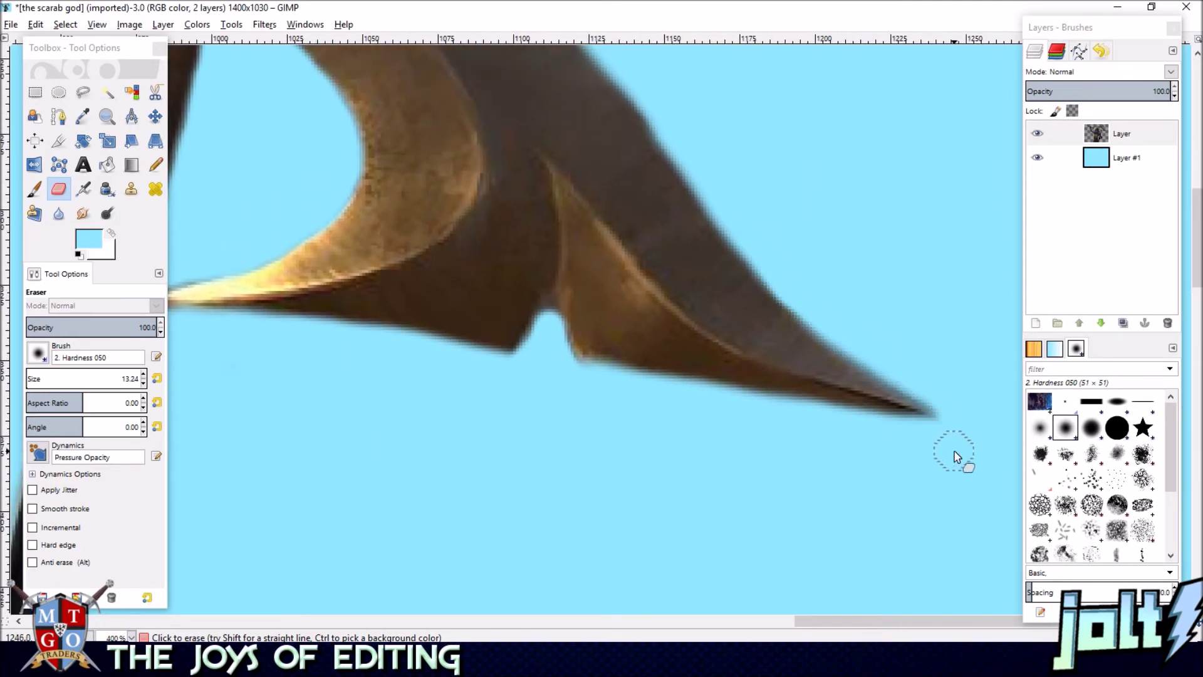
- Erase the remaining fringe along the staff's fork and around the inner edge of the loop beneath the orb
{"action": "scroll", "coordinate": [956, 452], "scroll_direction": "up", "scroll_amount": 9}
{"action": "scroll", "coordinate": [801, 382], "scroll_direction": "left", "scroll_amount": 2}
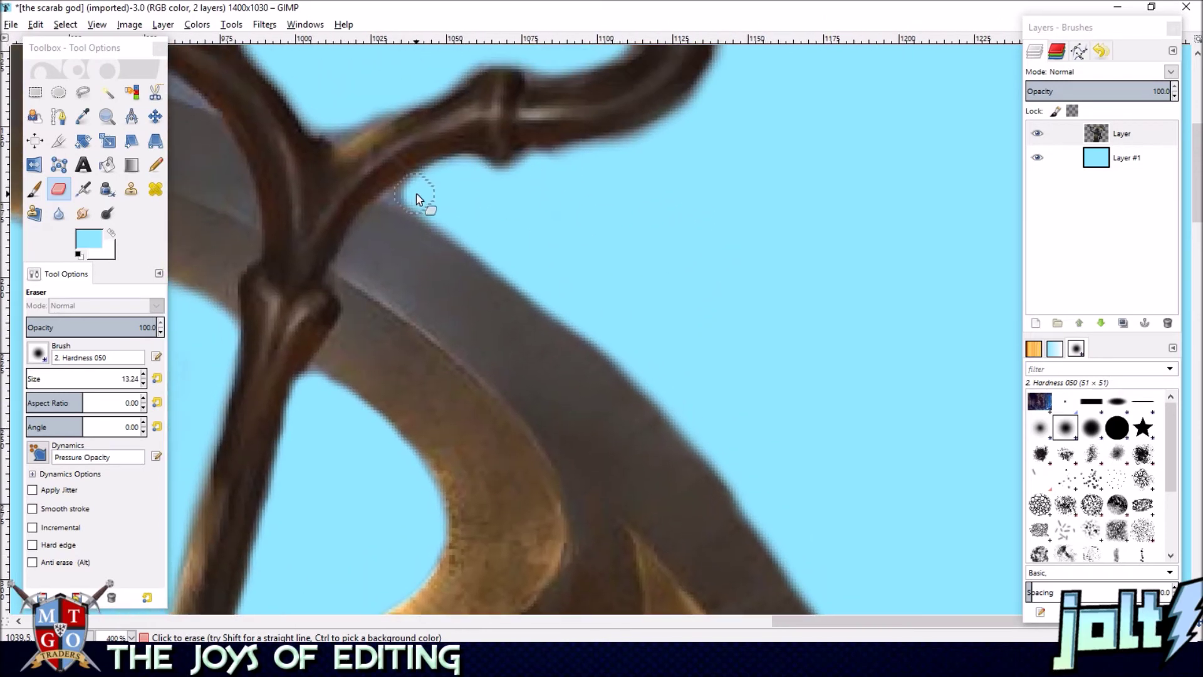
{"action": "scroll", "coordinate": [677, 220], "scroll_direction": "up", "scroll_amount": 3}
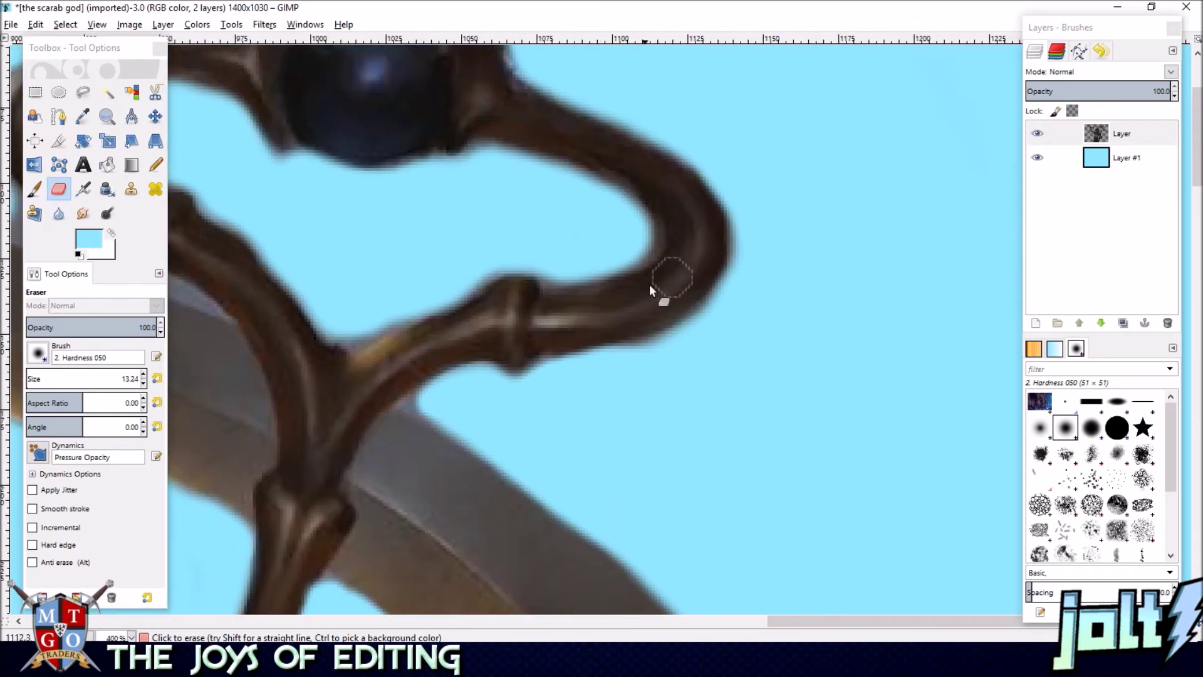
{"action": "scroll", "coordinate": [702, 226], "scroll_direction": "left", "scroll_amount": 4}
{"action": "scroll", "coordinate": [706, 209], "scroll_direction": "up", "scroll_amount": 2}
{"action": "scroll", "coordinate": [706, 209], "scroll_direction": "left", "scroll_amount": 2}
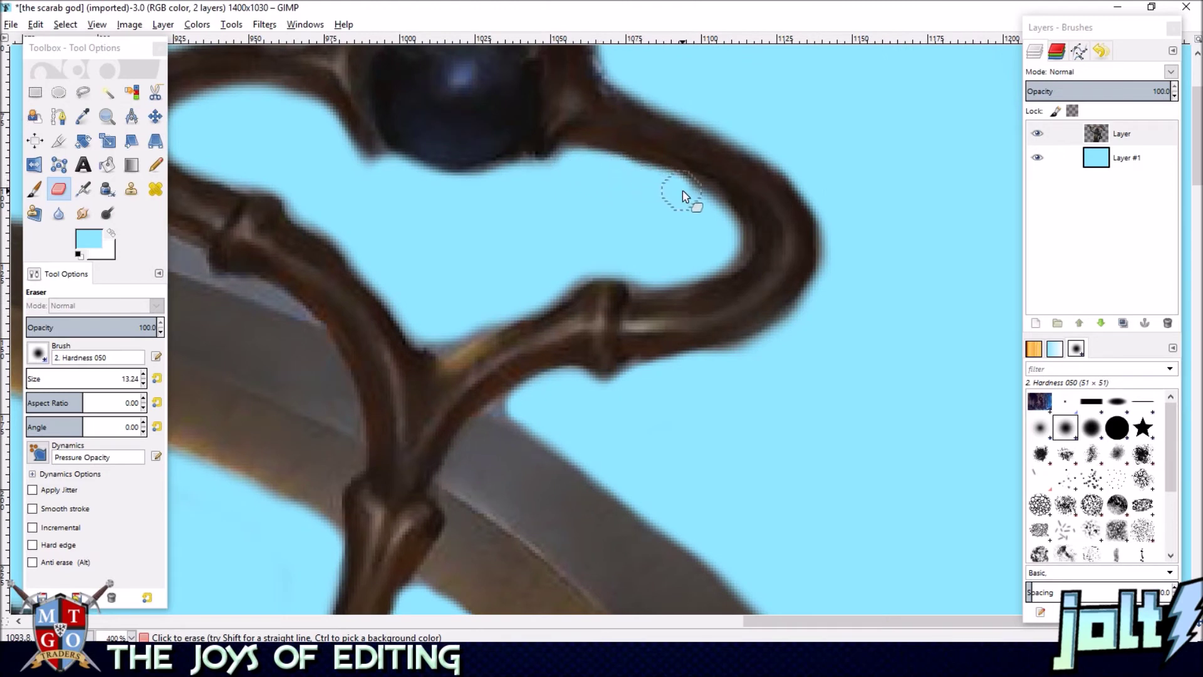
{"action": "mouse_move", "coordinate": [709, 202]}
{"action": "left_mouse_down"}
{"action": "mouse_move", "coordinate": [731, 219]}
{"action": "mouse_move", "coordinate": [735, 257]}
{"action": "mouse_move", "coordinate": [652, 280]}
{"action": "mouse_move", "coordinate": [586, 265]}
{"action": "mouse_move", "coordinate": [550, 290]}
{"action": "left_mouse_up"}
{"action": "left_click_drag", "start_coordinate": [443, 342], "coordinate": [420, 330]}
{"action": "left_click_drag", "start_coordinate": [391, 241], "coordinate": [567, 295]}
{"action": "mouse_move", "coordinate": [349, 179]}
{"action": "left_mouse_down"}
{"action": "mouse_move", "coordinate": [366, 217]}
{"action": "mouse_move", "coordinate": [436, 233]}
{"action": "mouse_move", "coordinate": [486, 264]}
{"action": "mouse_move", "coordinate": [581, 351]}
{"action": "left_mouse_up"}
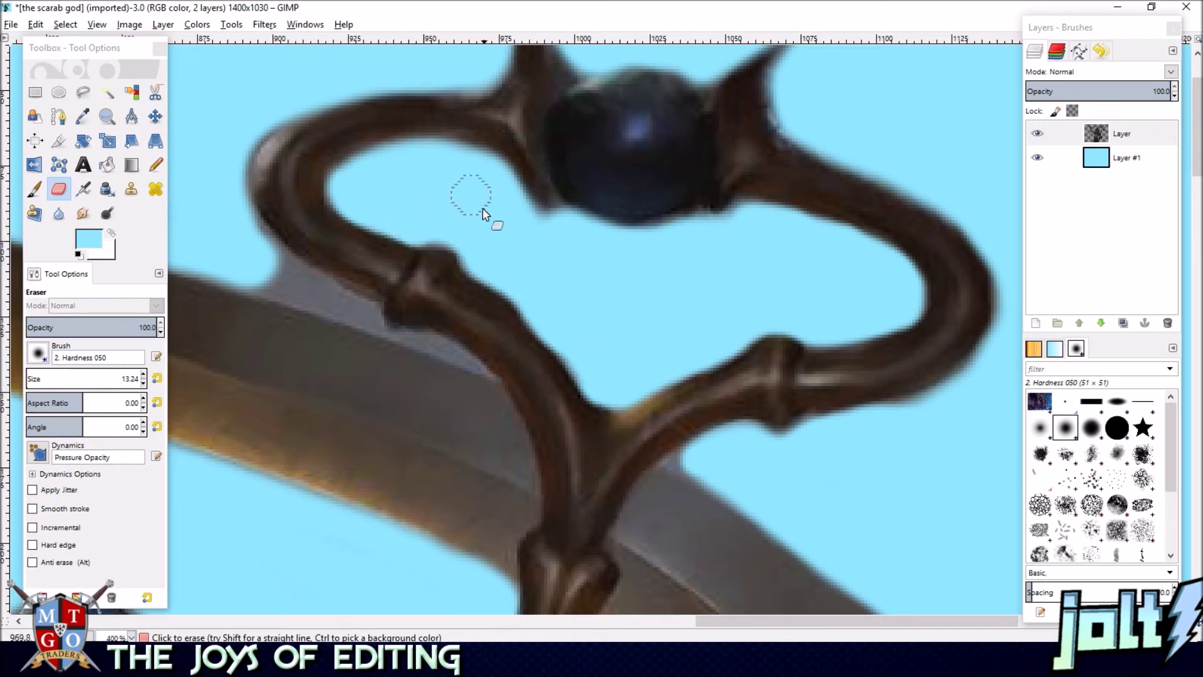
{"action": "mouse_move", "coordinate": [499, 177]}
{"action": "left_mouse_down"}
{"action": "mouse_move", "coordinate": [482, 157]}
{"action": "mouse_move", "coordinate": [422, 150]}
{"action": "mouse_move", "coordinate": [343, 184]}
{"action": "left_mouse_up"}
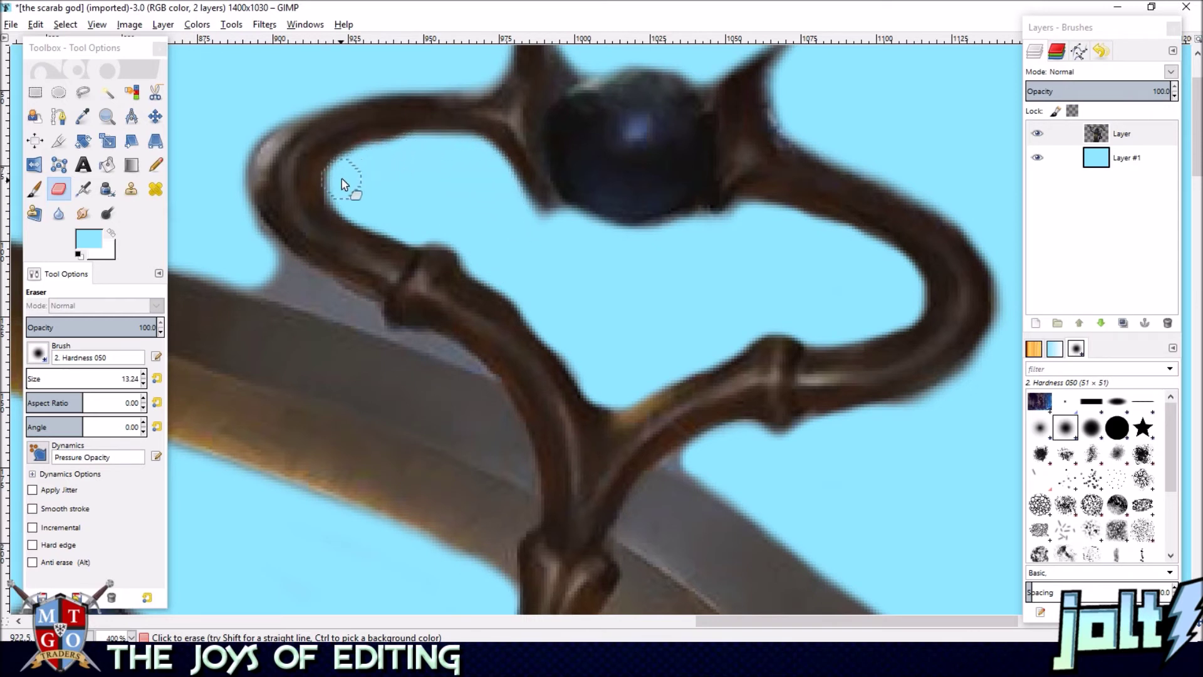
- Erase the fringe around the top of the orb and its two pointed prongs
{"action": "mouse_move", "coordinate": [571, 222]}
{"action": "left_mouse_down"}
{"action": "mouse_move", "coordinate": [653, 242]}
{"action": "mouse_move", "coordinate": [685, 277]}
{"action": "mouse_move", "coordinate": [628, 359]}
{"action": "left_mouse_up"}
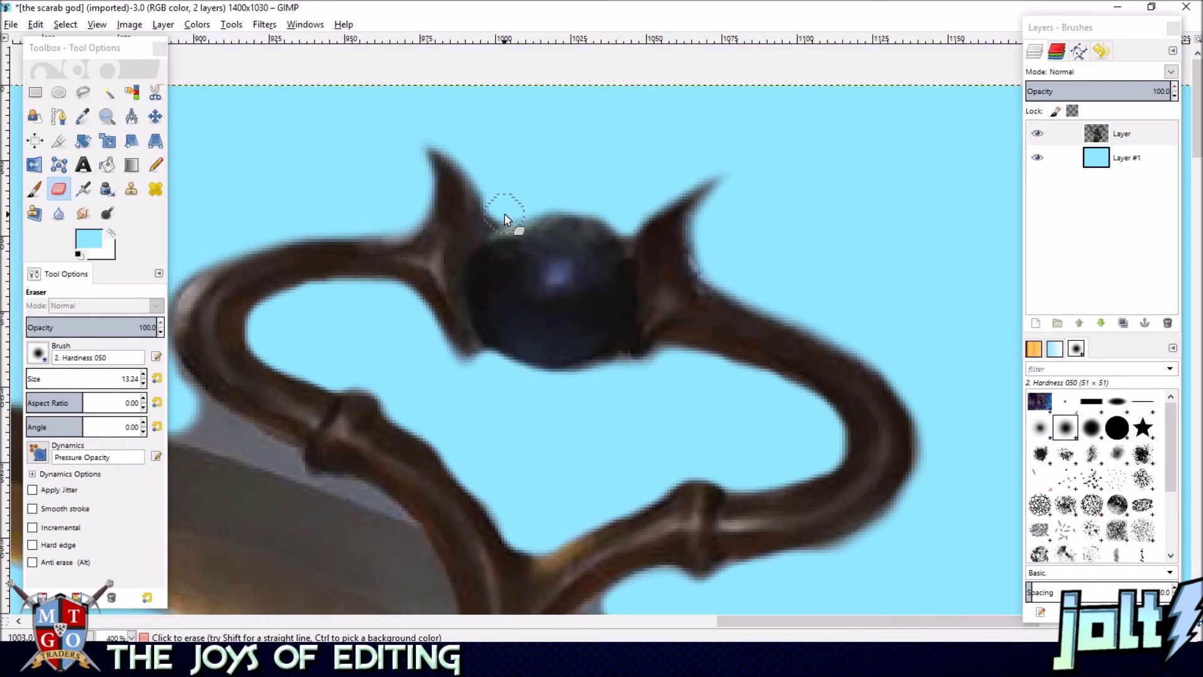
{"action": "scroll", "coordinate": [644, 270], "scroll_direction": "down", "scroll_amount": 1}
{"action": "scroll", "coordinate": [644, 271], "scroll_direction": "left", "scroll_amount": 2}
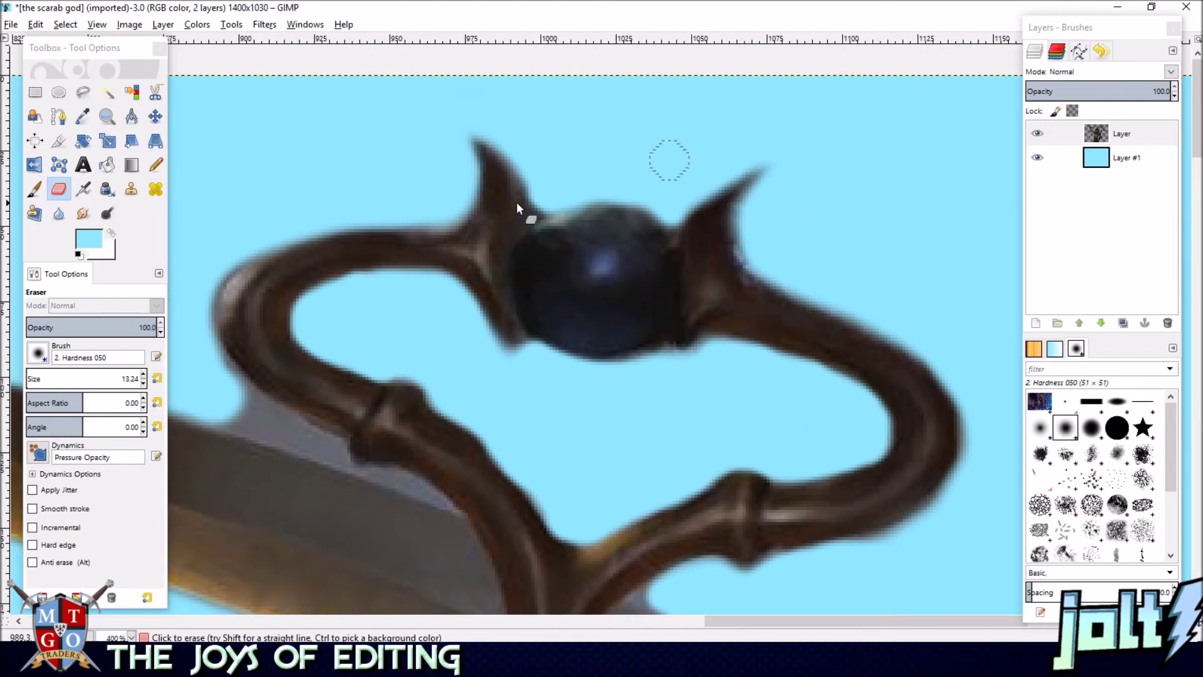
- Erase the fringe around the staff head's left bend and the grey background wedged between it and the blade
{"action": "scroll", "coordinate": [623, 185], "scroll_direction": "down", "scroll_amount": 2}
{"action": "scroll", "coordinate": [624, 185], "scroll_direction": "left", "scroll_amount": 4}
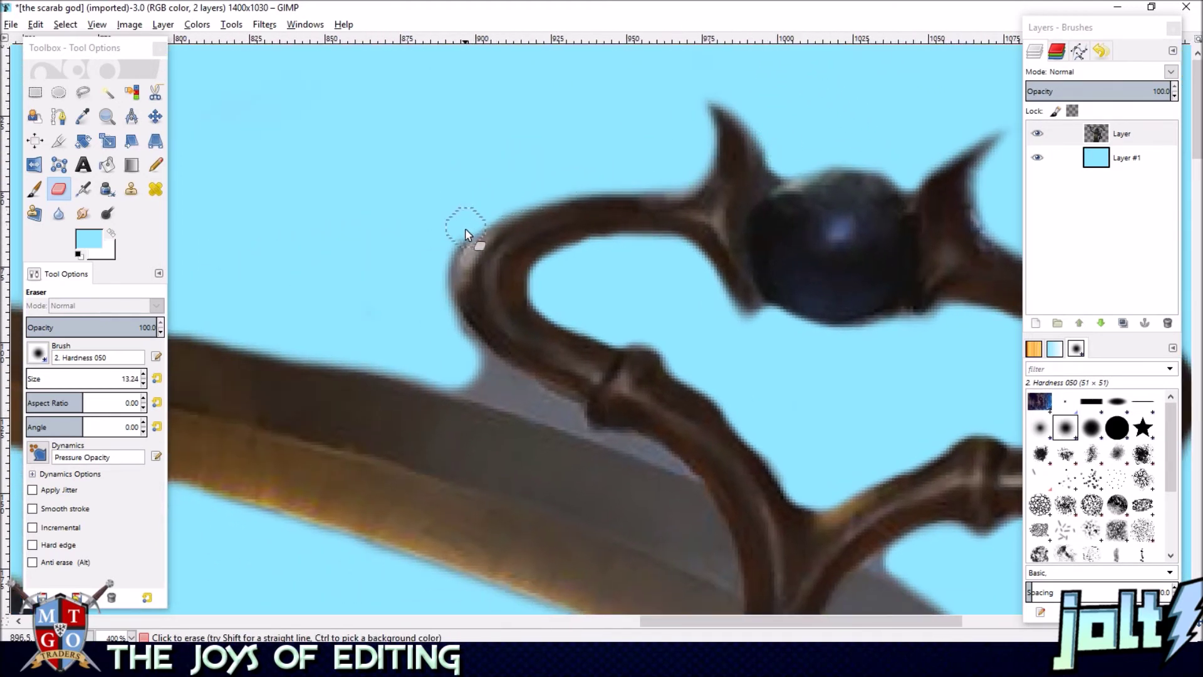
{"action": "left_click_drag", "start_coordinate": [441, 312], "coordinate": [465, 372]}
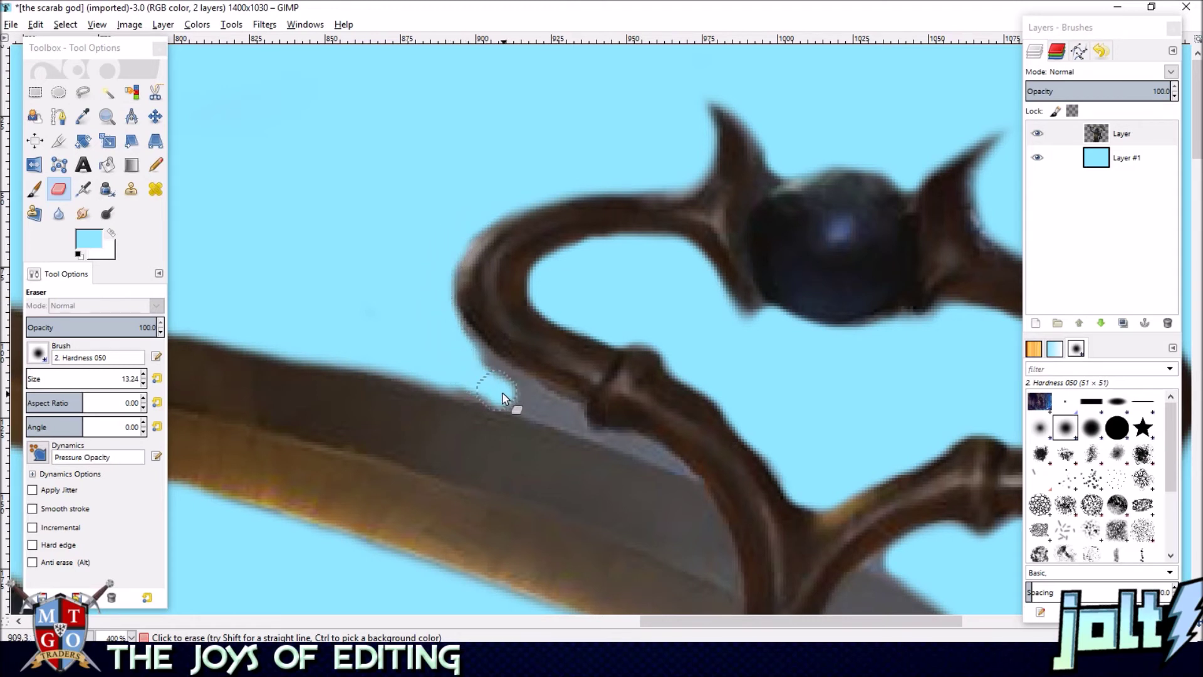
{"action": "mouse_move", "coordinate": [547, 414]}
{"action": "left_mouse_down"}
{"action": "mouse_move", "coordinate": [388, 362]}
{"action": "mouse_move", "coordinate": [439, 356]}
{"action": "mouse_move", "coordinate": [448, 335]}
{"action": "mouse_move", "coordinate": [560, 415]}
{"action": "left_mouse_up"}
{"action": "scroll", "coordinate": [422, 312], "scroll_direction": "left", "scroll_amount": 10}
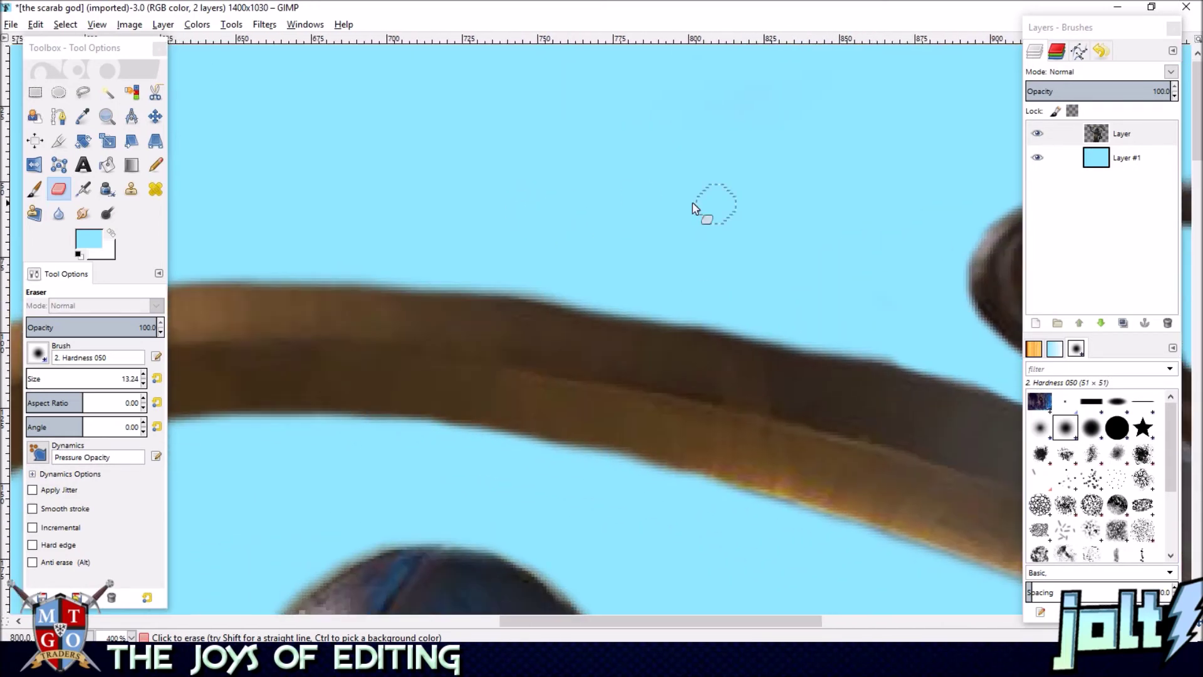
- Erase the fringe around the knob at the end of the scythe's handle, beneath the knob and in the notch above the shaft
{"action": "scroll", "coordinate": [537, 282], "scroll_direction": "down", "scroll_amount": 3}
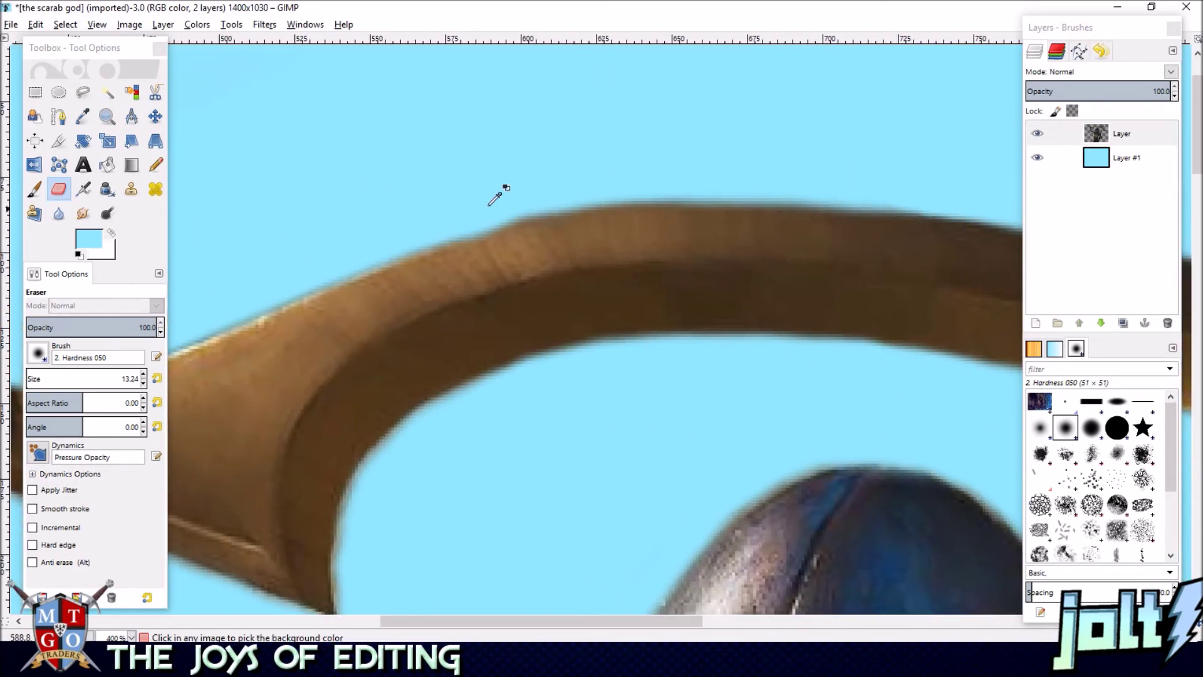
{"action": "scroll", "coordinate": [477, 216], "scroll_direction": "down", "scroll_amount": 3}
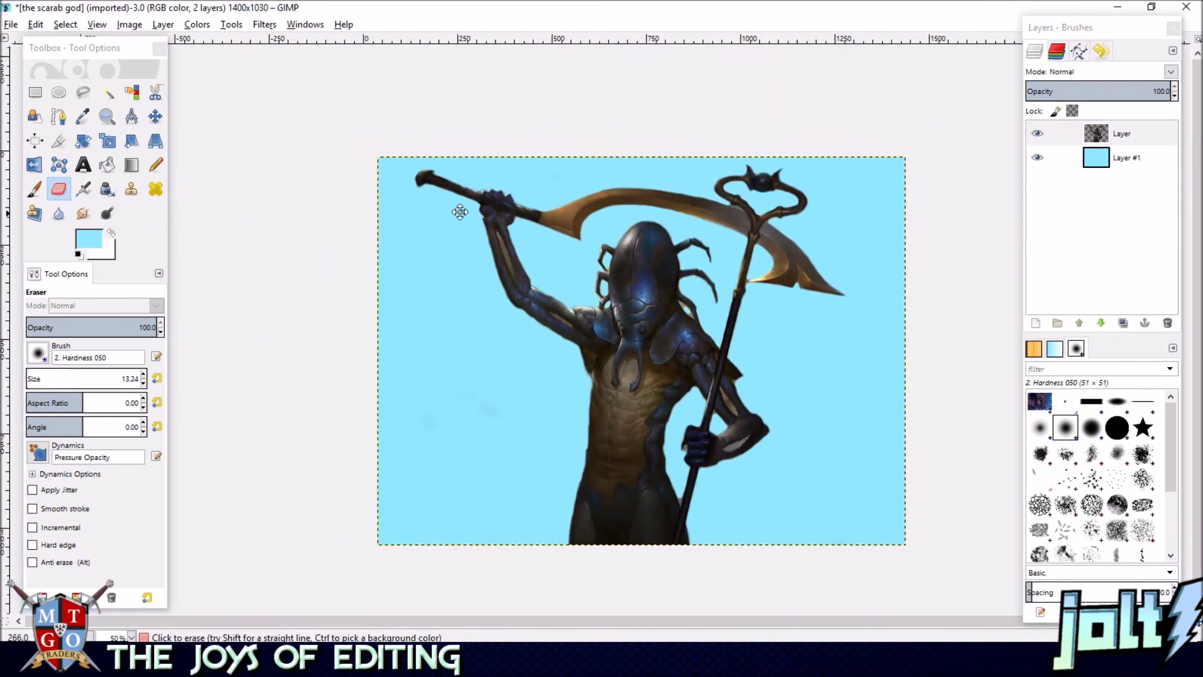
{"action": "mouse_move", "coordinate": [441, 186]}
{"action": "left_mouse_down"}
{"action": "mouse_move", "coordinate": [392, 145]}
{"action": "mouse_move", "coordinate": [396, 132]}
{"action": "mouse_move", "coordinate": [392, 172]}
{"action": "mouse_move", "coordinate": [427, 205]}
{"action": "left_mouse_up"}
{"action": "scroll", "coordinate": [414, 197], "scroll_direction": "up", "scroll_amount": 4}
{"action": "left_click_drag", "start_coordinate": [309, 187], "coordinate": [524, 354]}
{"action": "scroll", "coordinate": [446, 287], "scroll_direction": "up", "scroll_amount": 2}
{"action": "left_click_drag", "start_coordinate": [446, 287], "coordinate": [526, 474]}
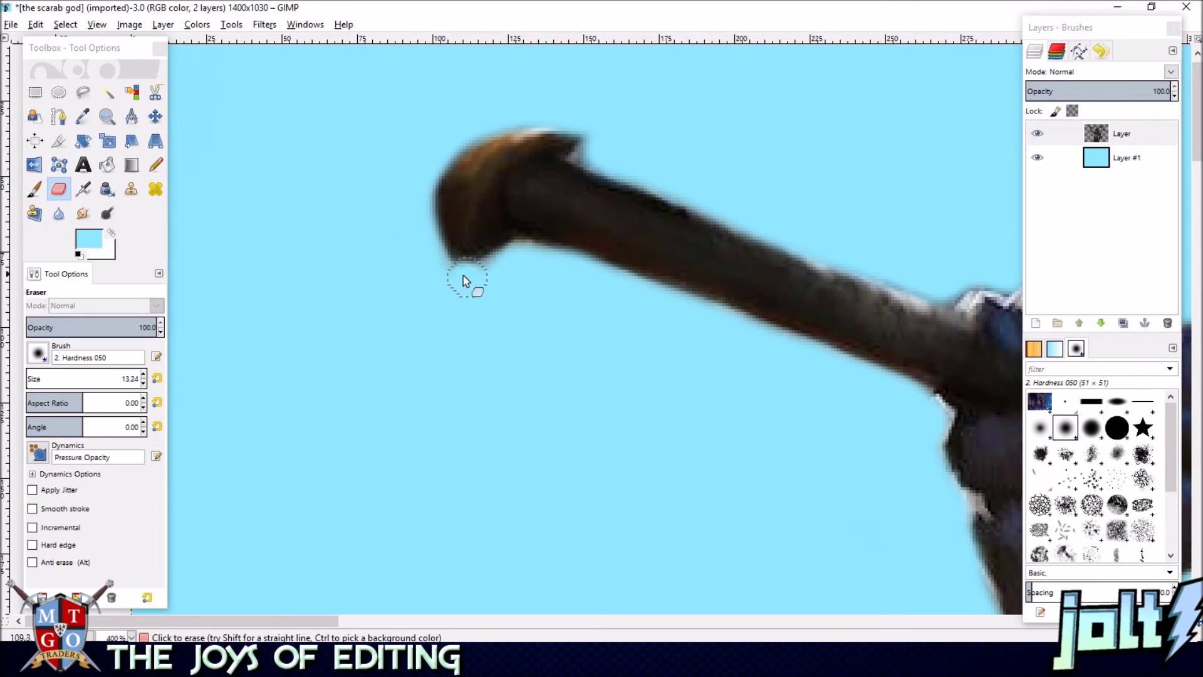
{"action": "mouse_move", "coordinate": [527, 261]}
{"action": "left_mouse_down"}
{"action": "mouse_move", "coordinate": [537, 252]}
{"action": "mouse_move", "coordinate": [561, 271]}
{"action": "left_mouse_up"}
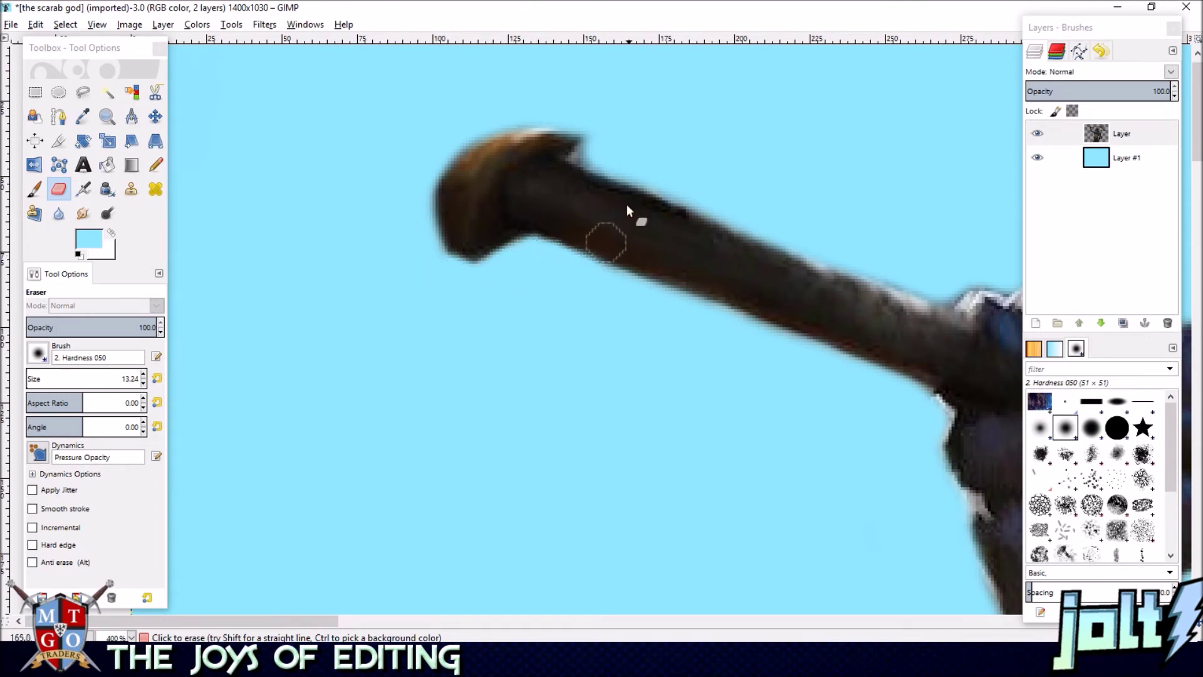
{"action": "left_click_drag", "start_coordinate": [589, 163], "coordinate": [618, 146]}
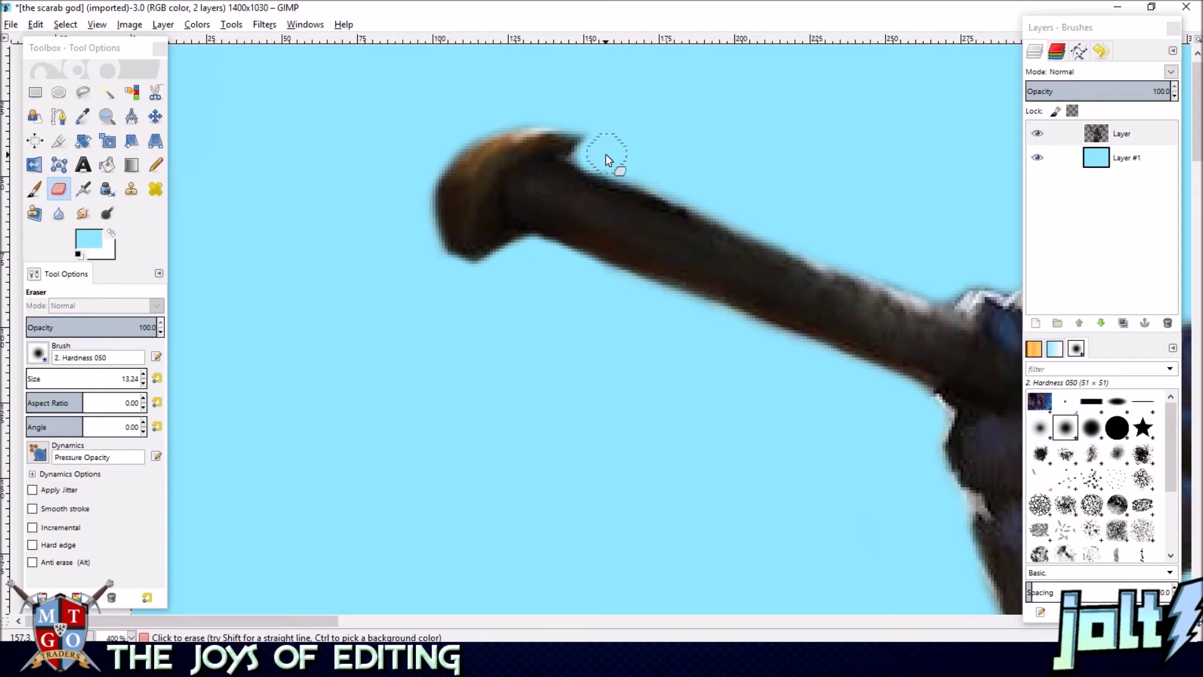
- Examine the handle, the raised fist and arm, and the rest of the figure down to its legs for leftover background
{"action": "scroll", "coordinate": [649, 177], "scroll_direction": "up", "scroll_amount": 3}
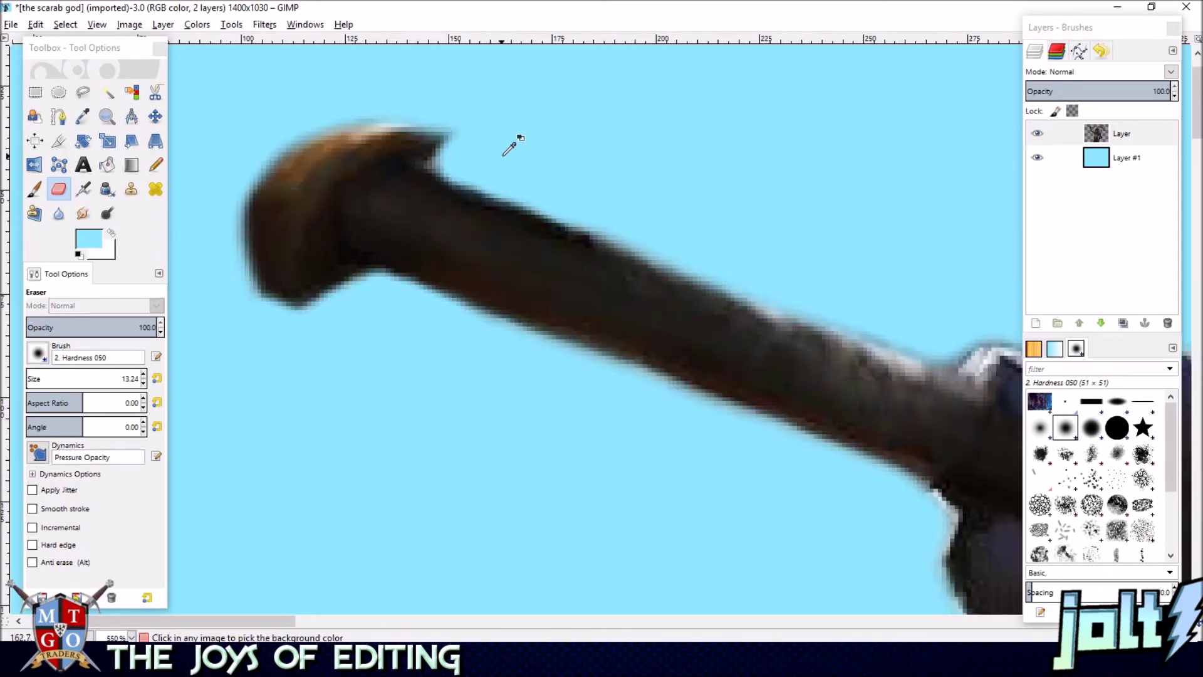
{"action": "left_click_drag", "start_coordinate": [1009, 361], "coordinate": [704, 236]}
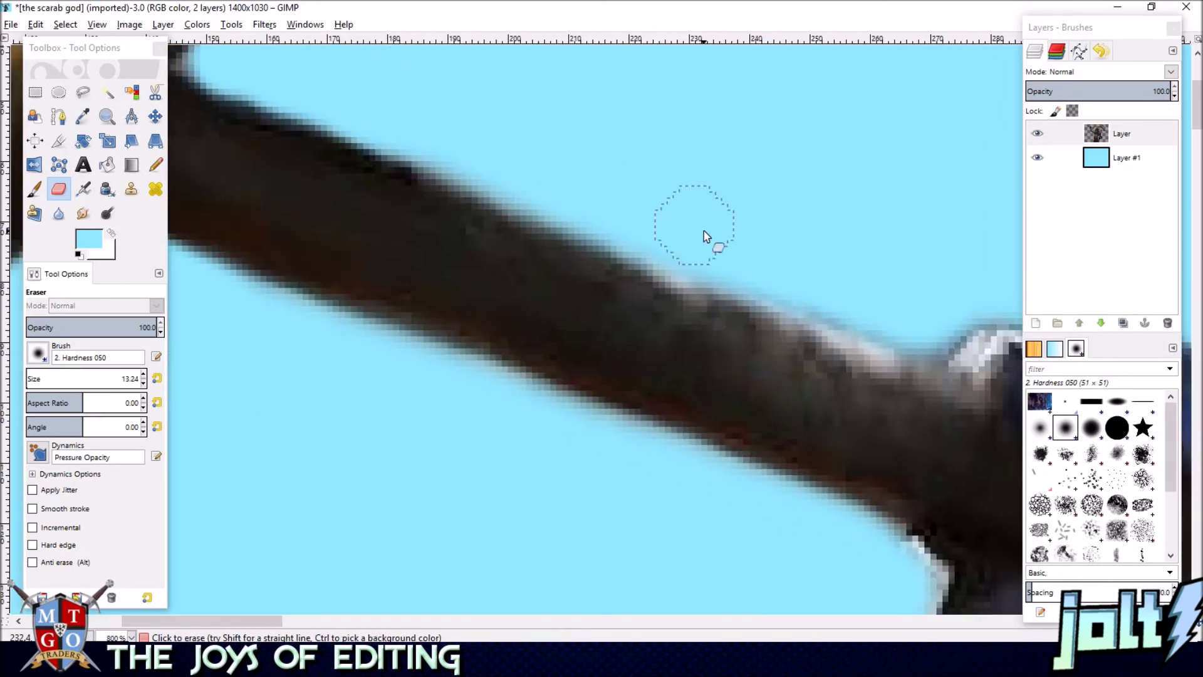
{"action": "left_click_drag", "start_coordinate": [875, 301], "coordinate": [596, 134]}
{"action": "left_click_drag", "start_coordinate": [674, 327], "coordinate": [546, 76]}
{"action": "scroll", "coordinate": [574, 178], "scroll_direction": "down", "scroll_amount": 3}
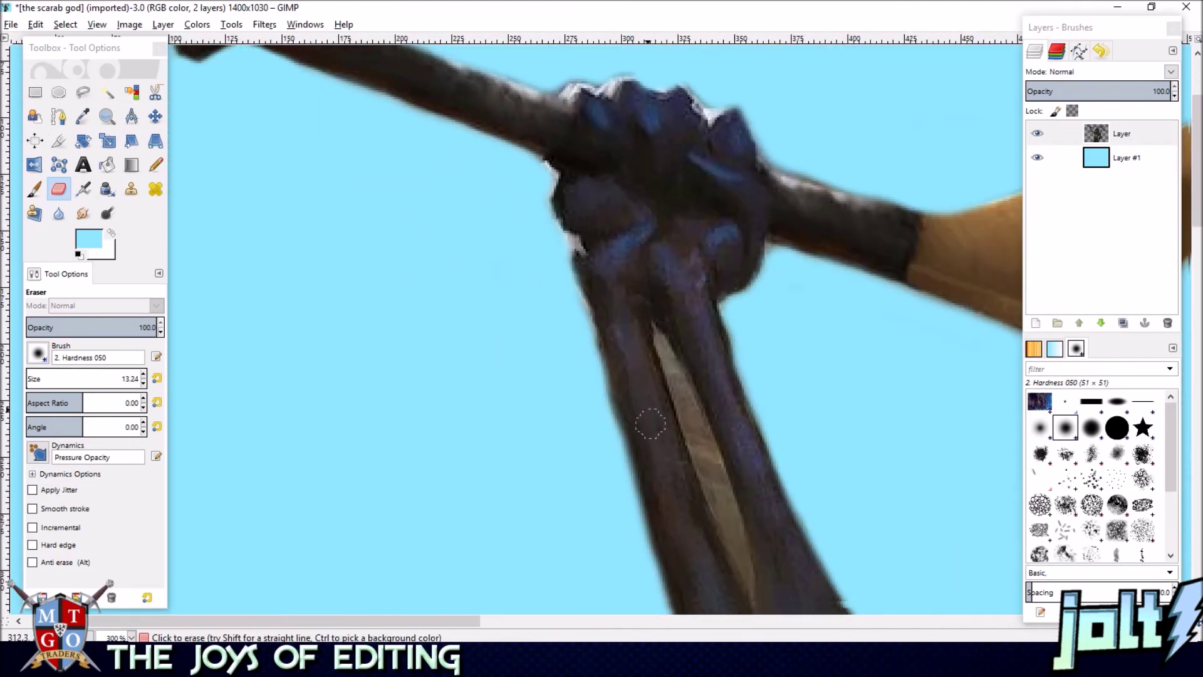
{"action": "left_click_drag", "start_coordinate": [650, 425], "coordinate": [574, 155]}
{"action": "left_click_drag", "start_coordinate": [696, 410], "coordinate": [562, 287]}
{"action": "scroll", "coordinate": [609, 191], "scroll_direction": "down", "scroll_amount": 3}
{"action": "scroll", "coordinate": [552, 263], "scroll_direction": "right", "scroll_amount": 4}
{"action": "scroll", "coordinate": [541, 247], "scroll_direction": "down", "scroll_amount": 3}
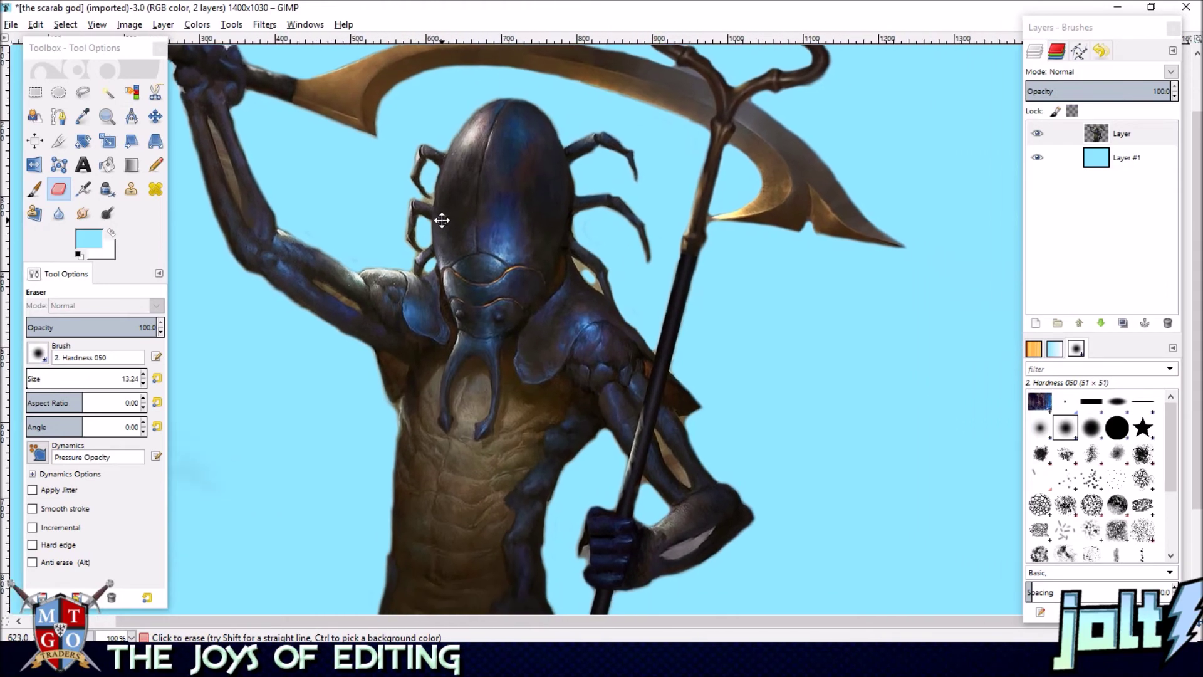
{"action": "scroll", "coordinate": [478, 140], "scroll_direction": "down", "scroll_amount": 5}
{"action": "scroll", "coordinate": [583, 314], "scroll_direction": "down", "scroll_amount": 3}
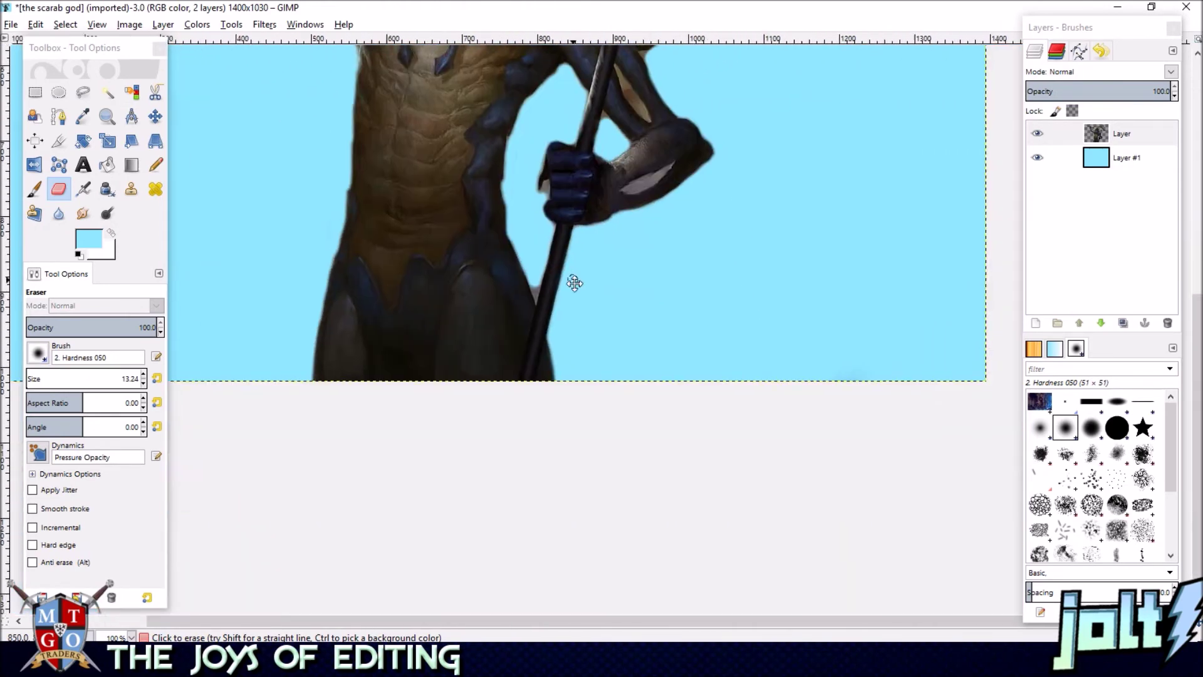
- Erase the pale fringe along the staff below the lower fist and the background wedged between the staff and the thigh
{"action": "scroll", "coordinate": [559, 290], "scroll_direction": "up", "scroll_amount": 4}
{"action": "left_click_drag", "start_coordinate": [440, 253], "coordinate": [449, 300]}
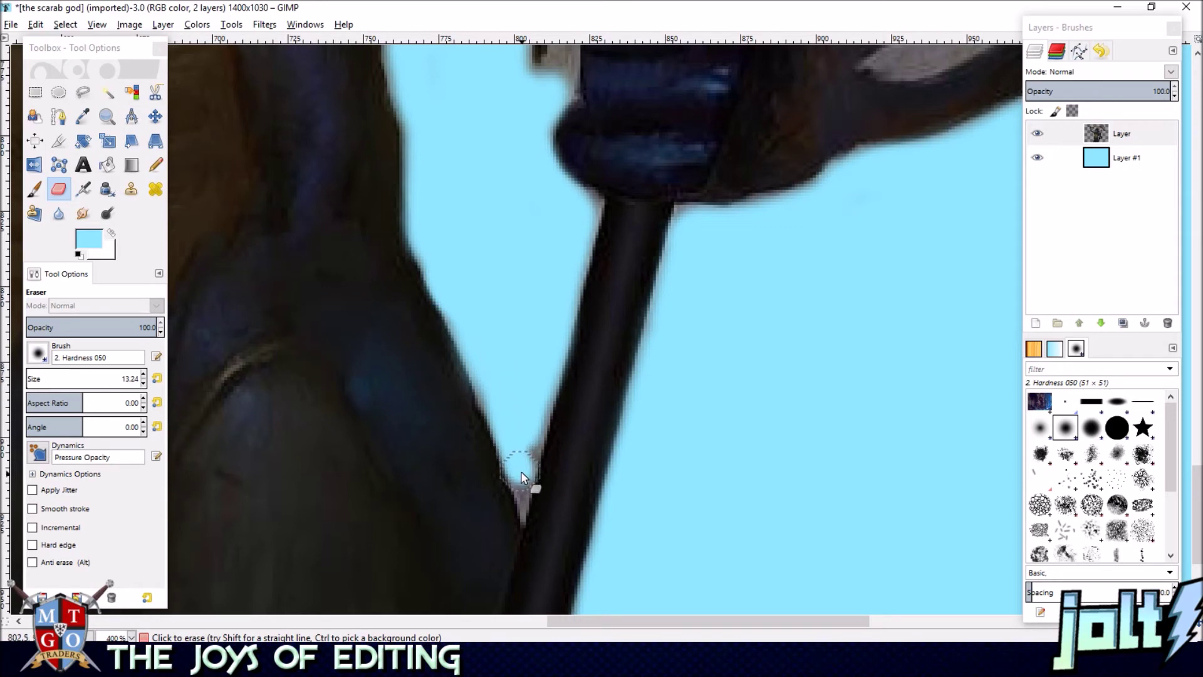
{"action": "left_click_drag", "start_coordinate": [580, 213], "coordinate": [566, 295]}
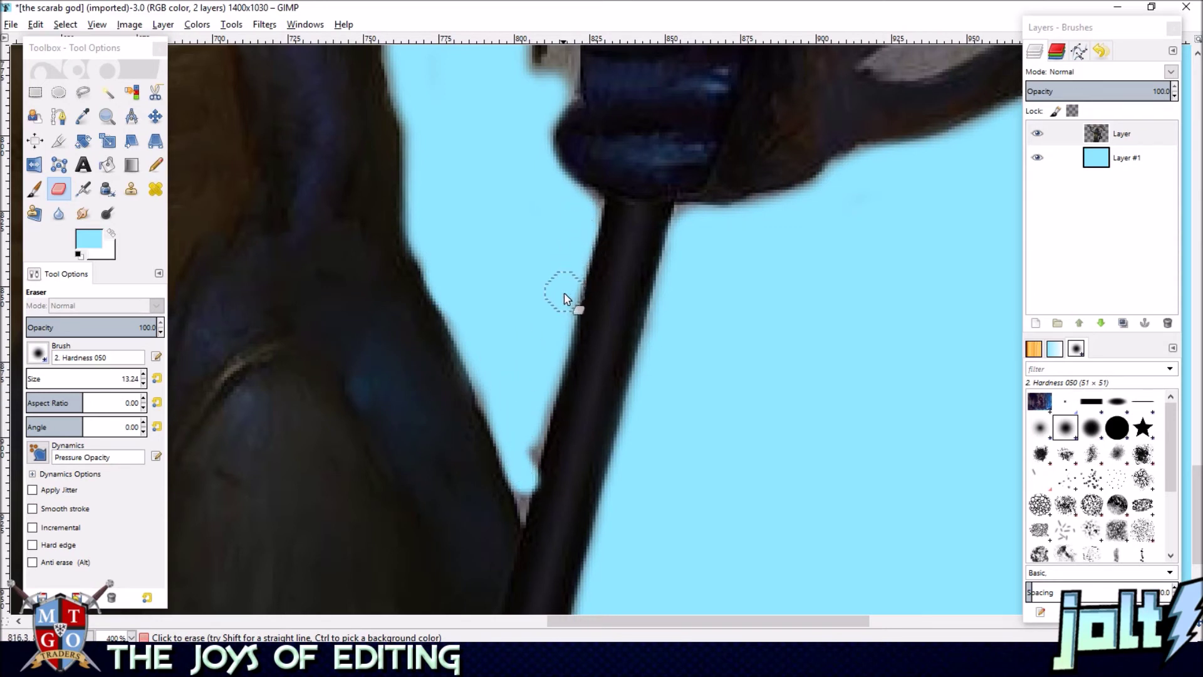
{"action": "left_click_drag", "start_coordinate": [554, 356], "coordinate": [519, 485]}
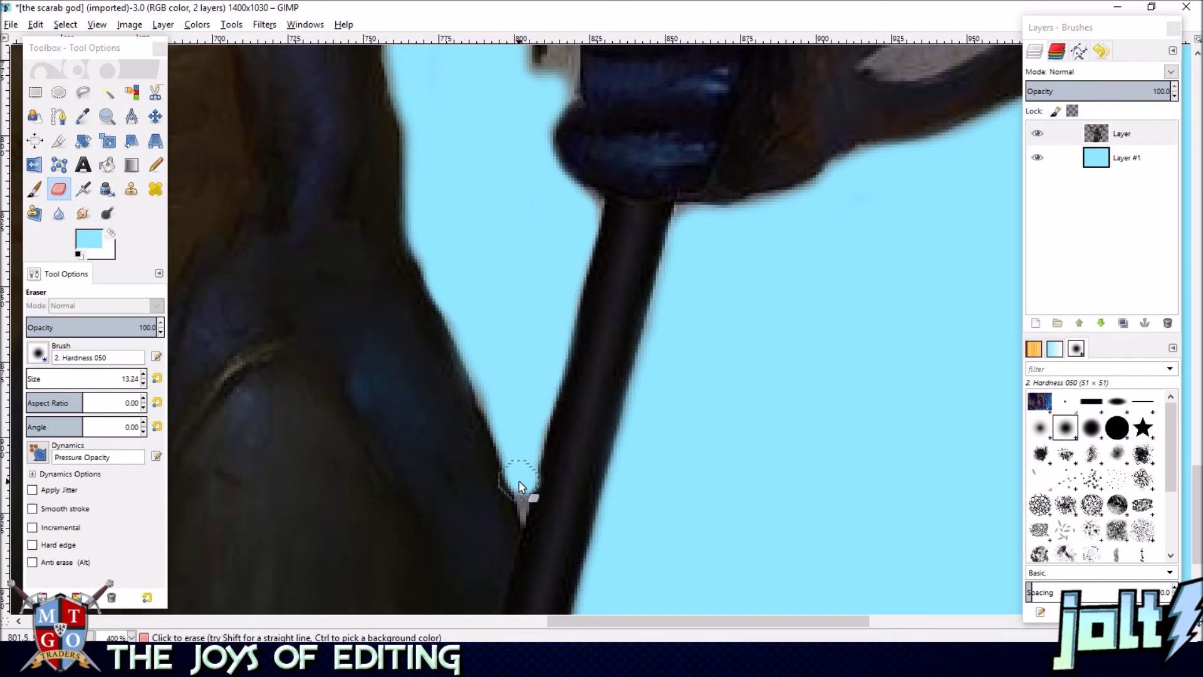
- Erase the grey background between the lower fist's fingers and the pointed claw, and clean the claw's outer edge
{"action": "scroll", "coordinate": [520, 407], "scroll_direction": "up", "scroll_amount": 3}
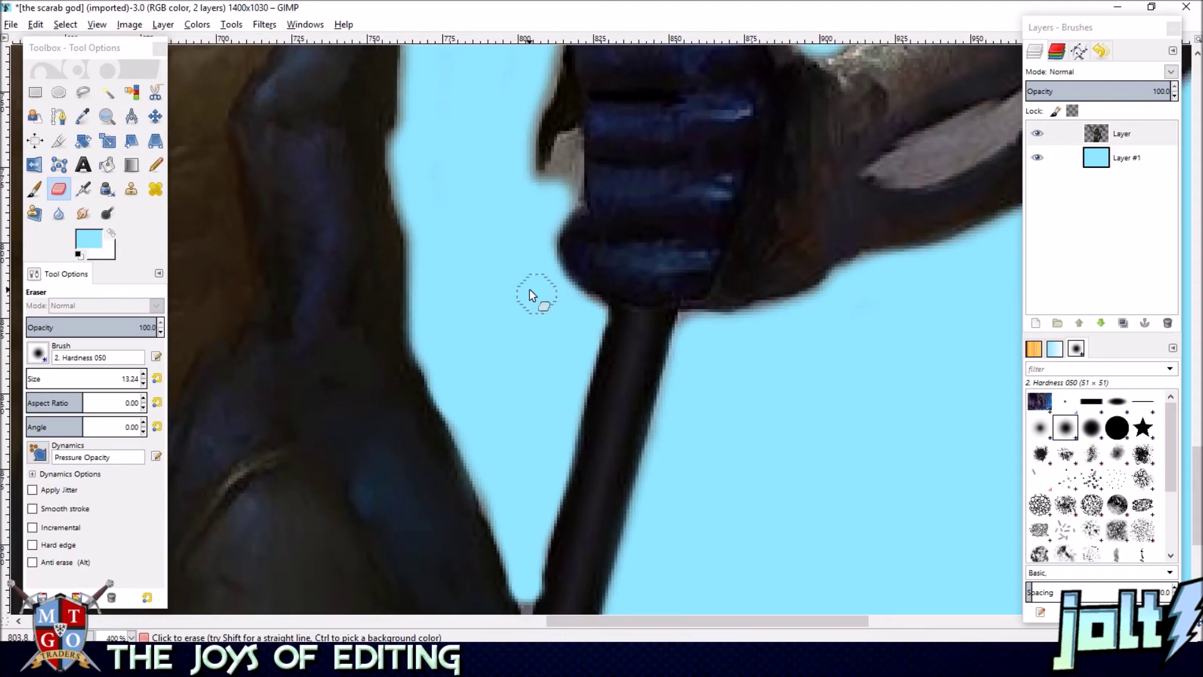
{"action": "scroll", "coordinate": [540, 300], "scroll_direction": "up", "scroll_amount": 2}
{"action": "mouse_move", "coordinate": [557, 247]}
{"action": "left_mouse_down"}
{"action": "mouse_move", "coordinate": [560, 198]}
{"action": "mouse_move", "coordinate": [560, 241]}
{"action": "mouse_move", "coordinate": [562, 199]}
{"action": "mouse_move", "coordinate": [524, 234]}
{"action": "left_mouse_up"}
{"action": "scroll", "coordinate": [511, 226], "scroll_direction": "up", "scroll_amount": 3}
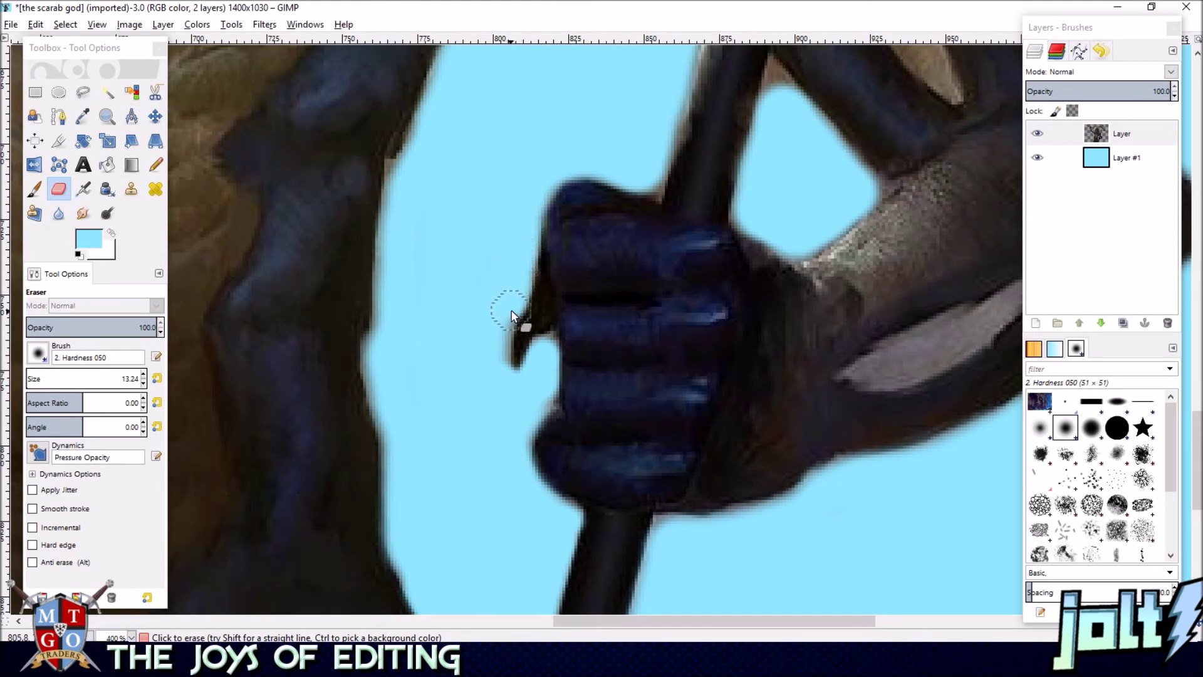
{"action": "left_click_drag", "start_coordinate": [498, 356], "coordinate": [474, 405]}
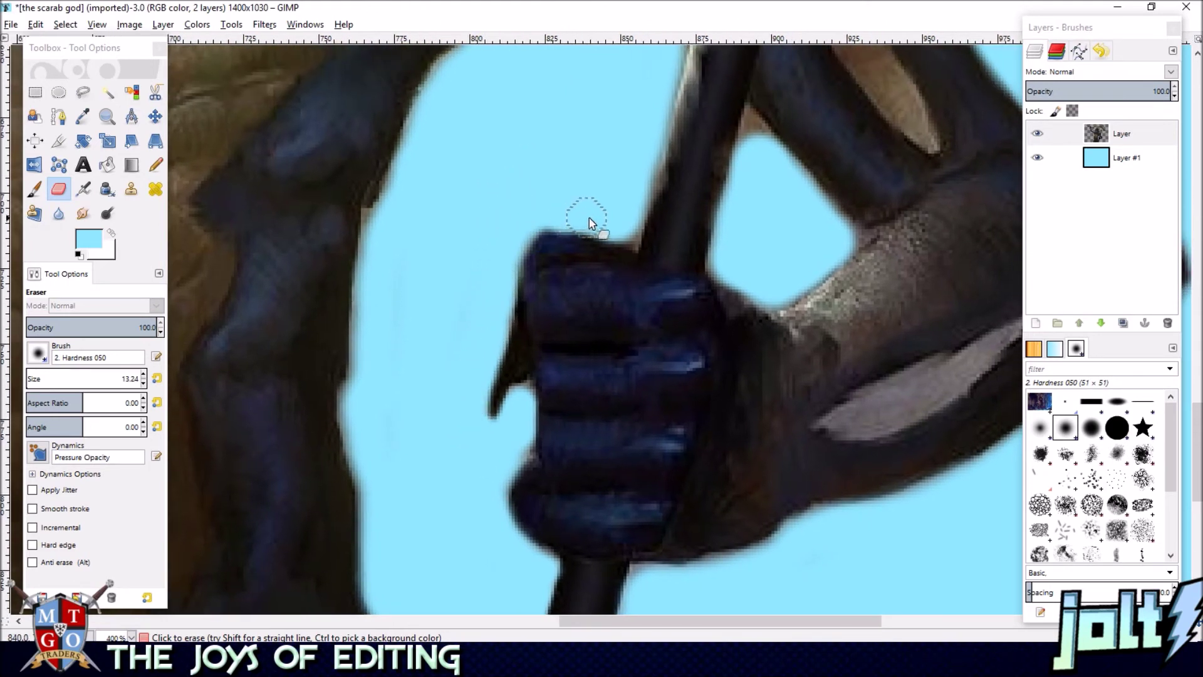
- Erase the middle of the tan background in the narrow opening between the head and the lowest leg beside it
{"action": "scroll", "coordinate": [615, 194], "scroll_direction": "up", "scroll_amount": 3}
{"action": "scroll", "coordinate": [704, 301], "scroll_direction": "right", "scroll_amount": 1}
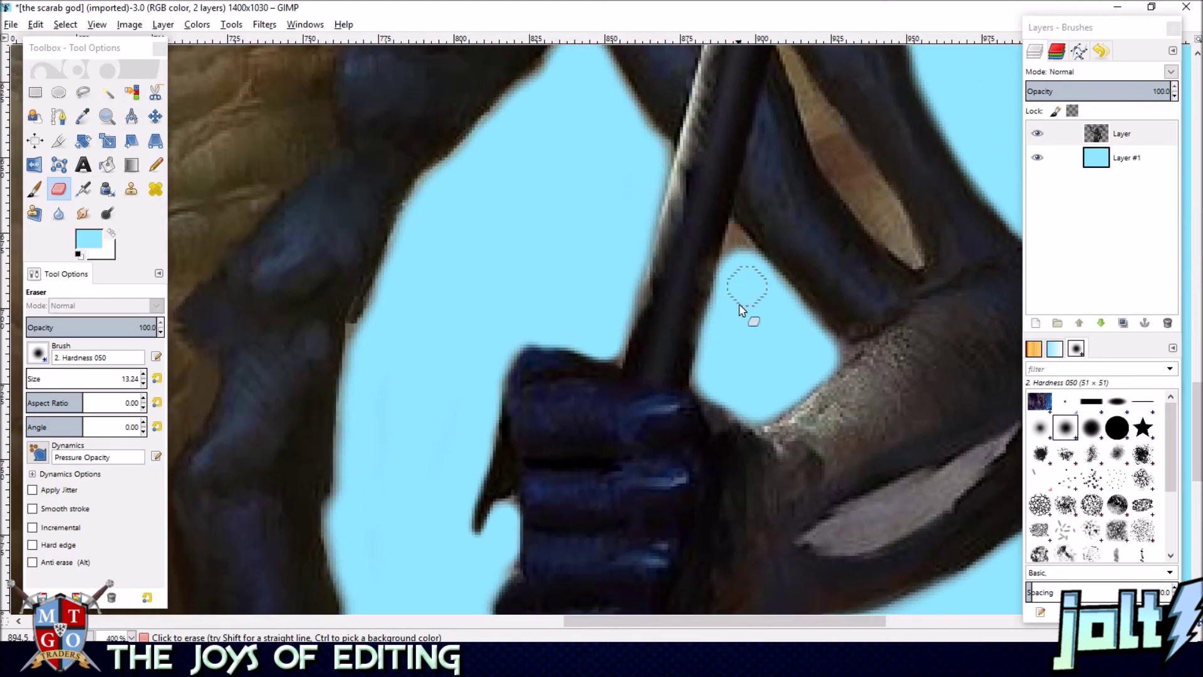
{"action": "scroll", "coordinate": [740, 308], "scroll_direction": "down", "scroll_amount": 5}
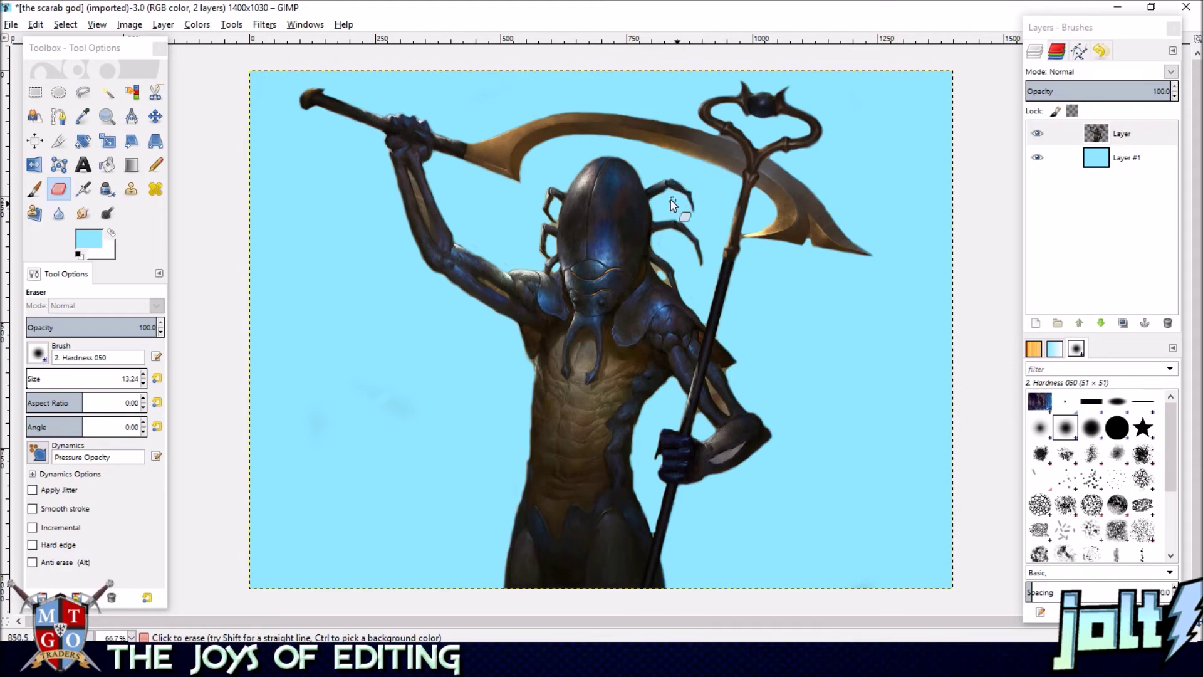
{"action": "scroll", "coordinate": [559, 249], "scroll_direction": "up", "scroll_amount": 6}
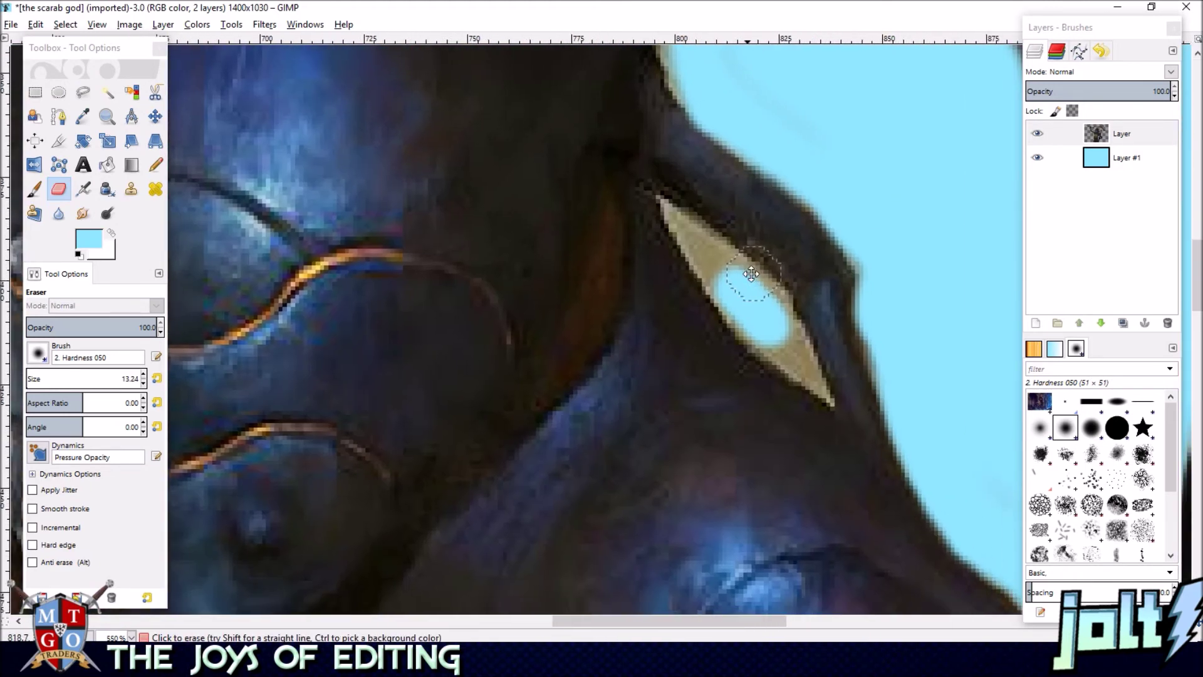
- Erase the middle of the tan background in the long opening of the upper arm beside the staff
{"action": "left_click_drag", "start_coordinate": [752, 274], "coordinate": [583, 135]}
{"action": "left_click_drag", "start_coordinate": [781, 539], "coordinate": [652, 18]}
{"action": "left_click_drag", "start_coordinate": [701, 235], "coordinate": [568, 5]}
{"action": "left_click_drag", "start_coordinate": [664, 327], "coordinate": [591, 68]}
{"action": "mouse_move", "coordinate": [690, 100]}
{"action": "left_mouse_down"}
{"action": "mouse_move", "coordinate": [611, 128]}
{"action": "mouse_move", "coordinate": [671, 236]}
{"action": "mouse_move", "coordinate": [618, 169]}
{"action": "mouse_move", "coordinate": [690, 263]}
{"action": "left_mouse_up"}
- Erase the leftover brown background in the upper corner of the triangular gap between the staff and the bent arm
{"action": "mouse_move", "coordinate": [492, 367]}
{"action": "left_mouse_down"}
{"action": "mouse_move", "coordinate": [478, 301]}
{"action": "mouse_move", "coordinate": [491, 314]}
{"action": "left_mouse_up"}
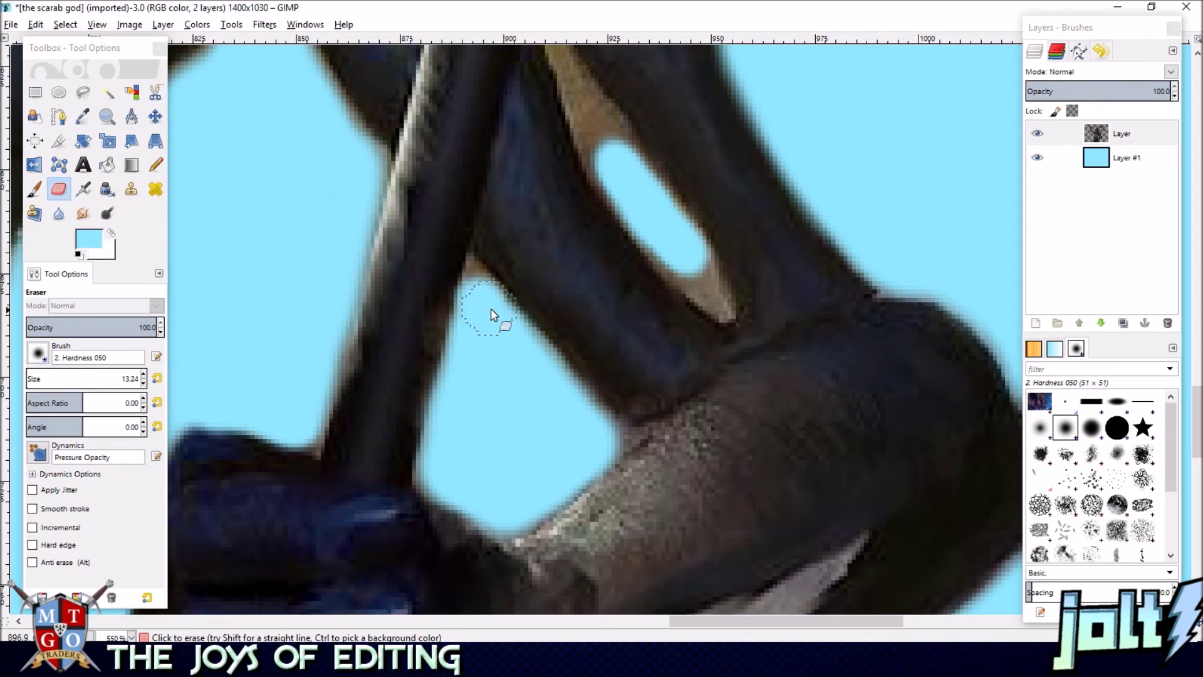
{"action": "left_click_drag", "start_coordinate": [531, 395], "coordinate": [618, 442]}
{"action": "scroll", "coordinate": [546, 395], "scroll_direction": "down", "scroll_amount": 3}
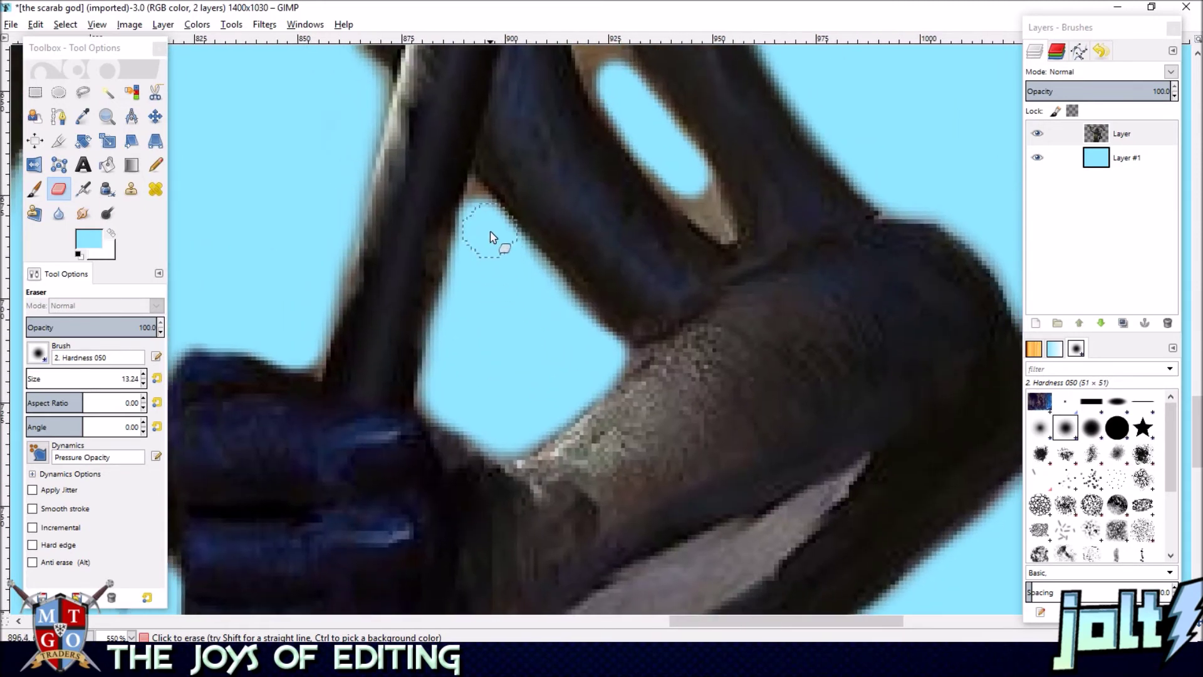
{"action": "mouse_move", "coordinate": [490, 231]}
{"action": "left_mouse_down"}
{"action": "mouse_move", "coordinate": [482, 203]}
{"action": "mouse_move", "coordinate": [487, 223]}
{"action": "left_mouse_up"}
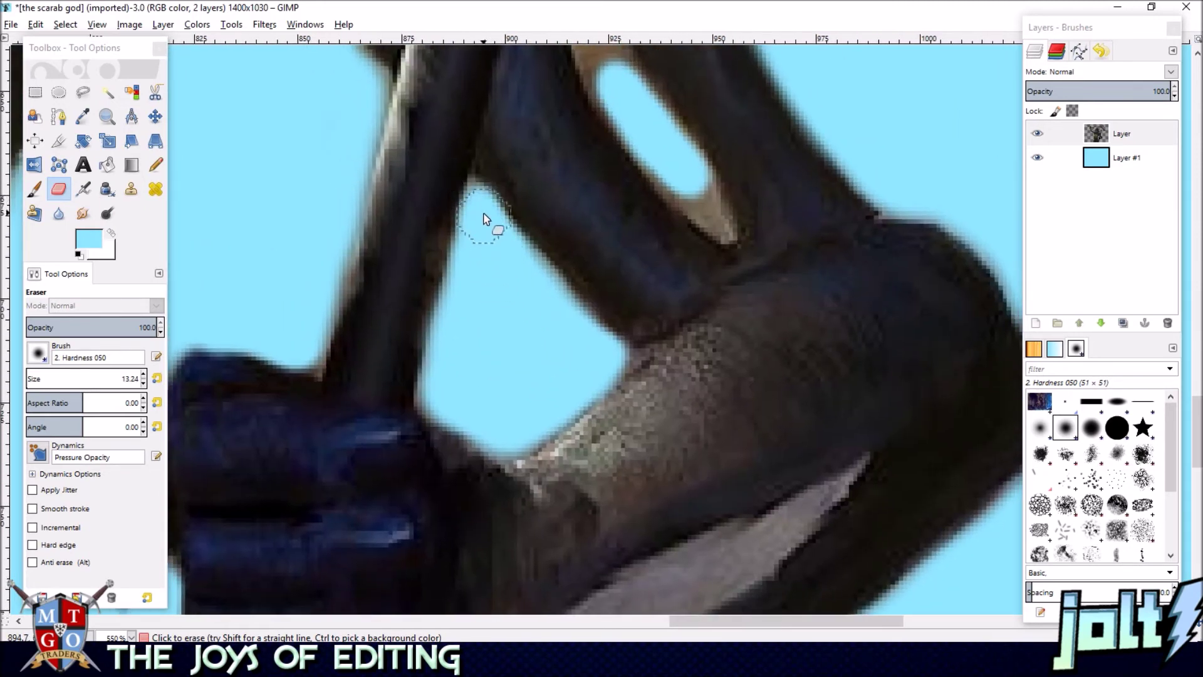
- Erase the grey background inside the elongated opening of the forearm holding the staff
{"action": "left_click_drag", "start_coordinate": [523, 374], "coordinate": [543, 122]}
{"action": "mouse_move", "coordinate": [641, 356]}
{"action": "left_mouse_down"}
{"action": "mouse_move", "coordinate": [777, 314]}
{"action": "mouse_move", "coordinate": [649, 366]}
{"action": "mouse_move", "coordinate": [723, 314]}
{"action": "mouse_move", "coordinate": [659, 347]}
{"action": "left_mouse_up"}
{"action": "mouse_move", "coordinate": [776, 304]}
{"action": "left_mouse_down"}
{"action": "mouse_move", "coordinate": [756, 296]}
{"action": "mouse_move", "coordinate": [779, 288]}
{"action": "mouse_move", "coordinate": [631, 367]}
{"action": "left_mouse_up"}
- Extend the erased area in the upper arm's opening upward along its narrowing end
{"action": "left_click_drag", "start_coordinate": [723, 293], "coordinate": [550, 605]}
{"action": "scroll", "coordinate": [533, 260], "scroll_direction": "up", "scroll_amount": 3}
{"action": "scroll", "coordinate": [533, 260], "scroll_direction": "left", "scroll_amount": 1}
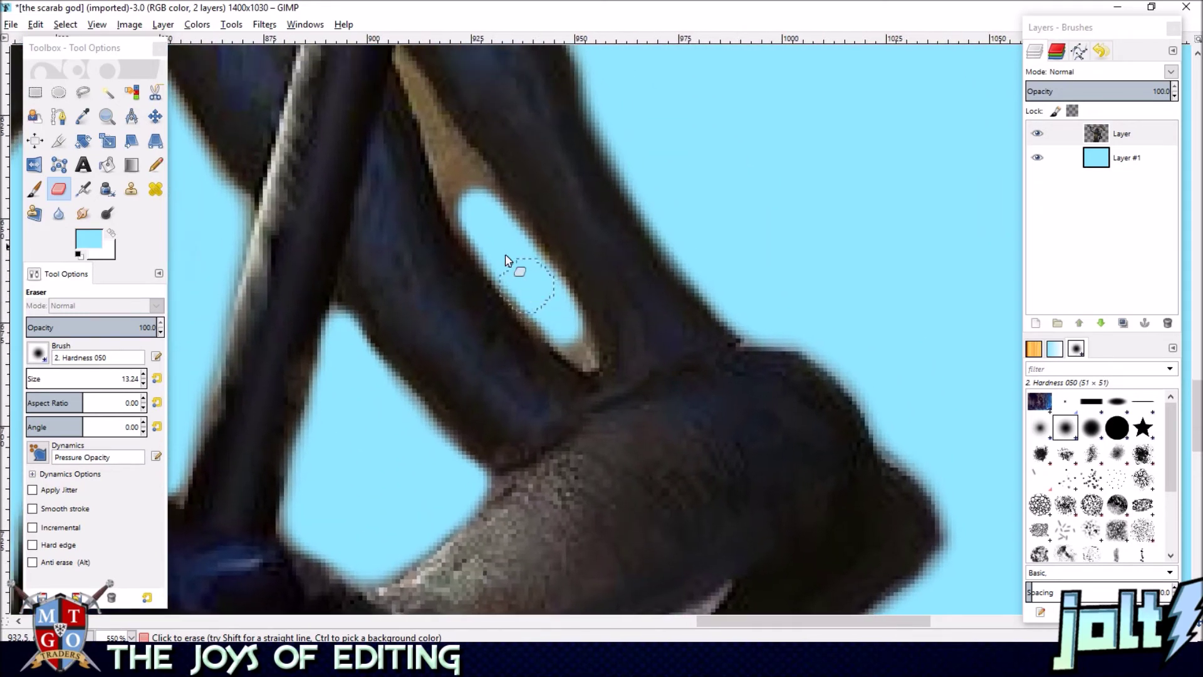
{"action": "mouse_move", "coordinate": [459, 168]}
{"action": "left_mouse_down"}
{"action": "mouse_move", "coordinate": [470, 209]}
{"action": "mouse_move", "coordinate": [478, 193]}
{"action": "mouse_move", "coordinate": [486, 215]}
{"action": "left_mouse_up"}
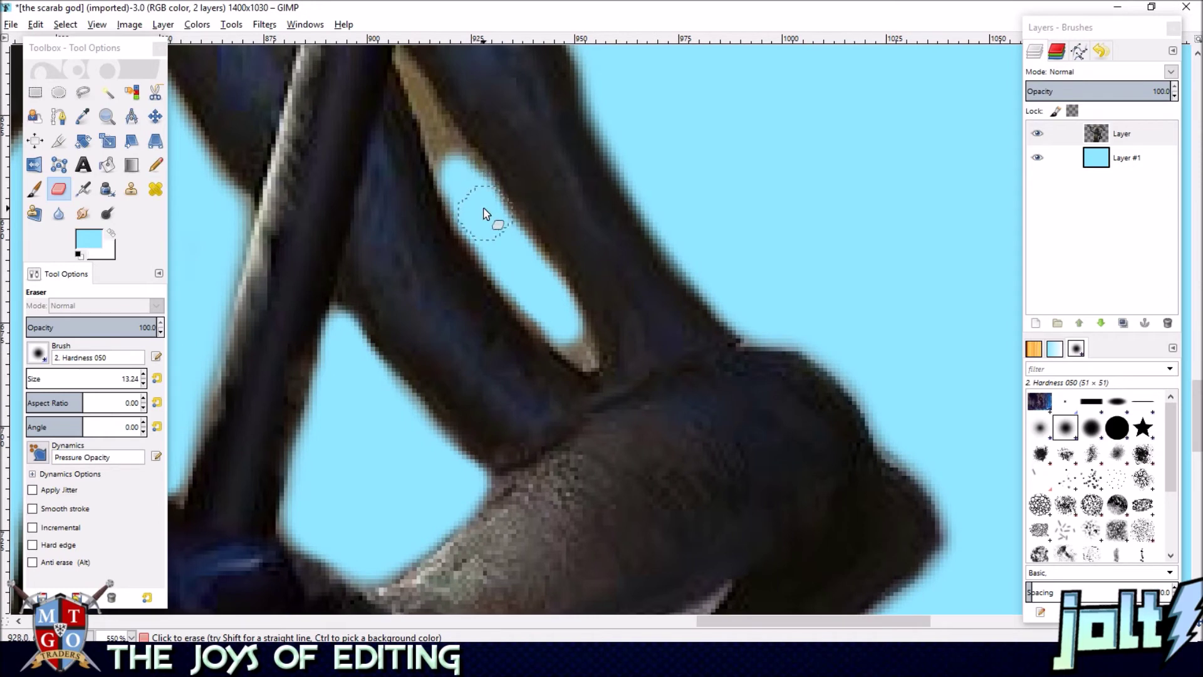
- Erase the fringe around the pointed brown flap behind the staff and along the staff's edge just above it
{"action": "scroll", "coordinate": [601, 177], "scroll_direction": "up", "scroll_amount": 6}
{"action": "scroll", "coordinate": [602, 176], "scroll_direction": "left", "scroll_amount": 2}
{"action": "scroll", "coordinate": [602, 182], "scroll_direction": "up", "scroll_amount": 4}
{"action": "scroll", "coordinate": [602, 181], "scroll_direction": "right", "scroll_amount": 1}
{"action": "mouse_move", "coordinate": [637, 260]}
{"action": "left_mouse_down"}
{"action": "mouse_move", "coordinate": [585, 226]}
{"action": "mouse_move", "coordinate": [633, 235]}
{"action": "left_mouse_up"}
{"action": "scroll", "coordinate": [661, 211], "scroll_direction": "up", "scroll_amount": 4}
{"action": "scroll", "coordinate": [661, 210], "scroll_direction": "left", "scroll_amount": 1}
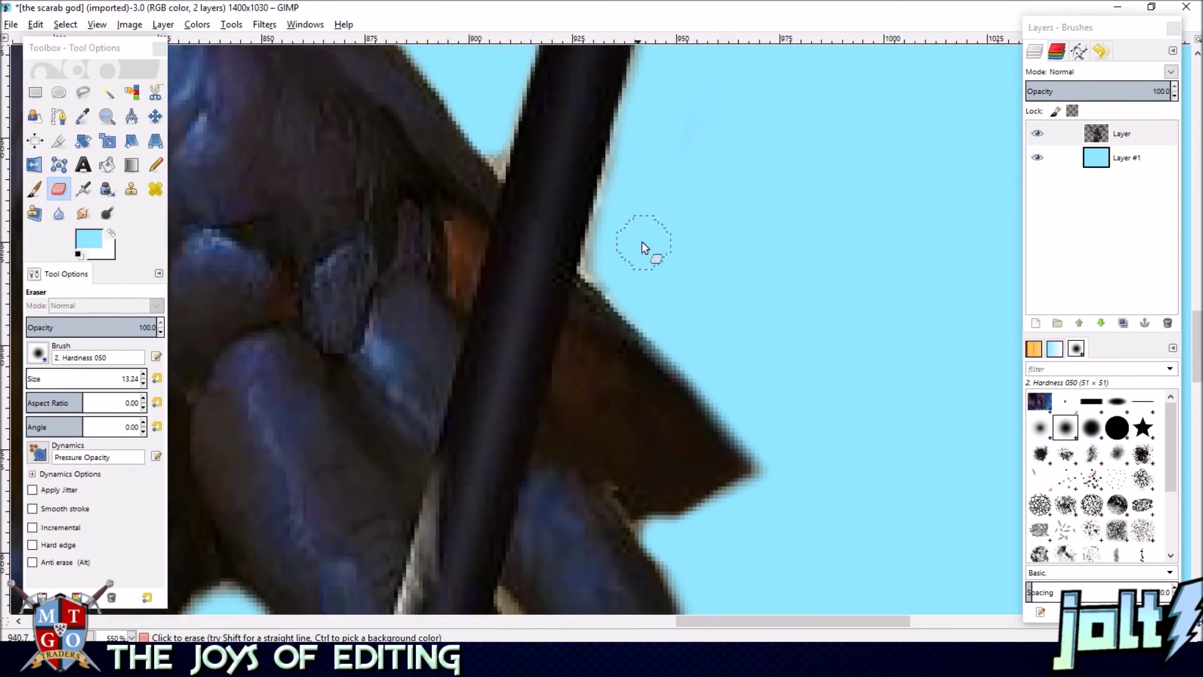
{"action": "mouse_move", "coordinate": [629, 286]}
{"action": "left_mouse_down"}
{"action": "mouse_move", "coordinate": [612, 260]}
{"action": "mouse_move", "coordinate": [639, 191]}
{"action": "left_mouse_up"}
- Erase the pale background in the wedge where the shoulder's upper edge meets the staff
{"action": "scroll", "coordinate": [564, 257], "scroll_direction": "up", "scroll_amount": 9}
{"action": "scroll", "coordinate": [564, 257], "scroll_direction": "left", "scroll_amount": 4}
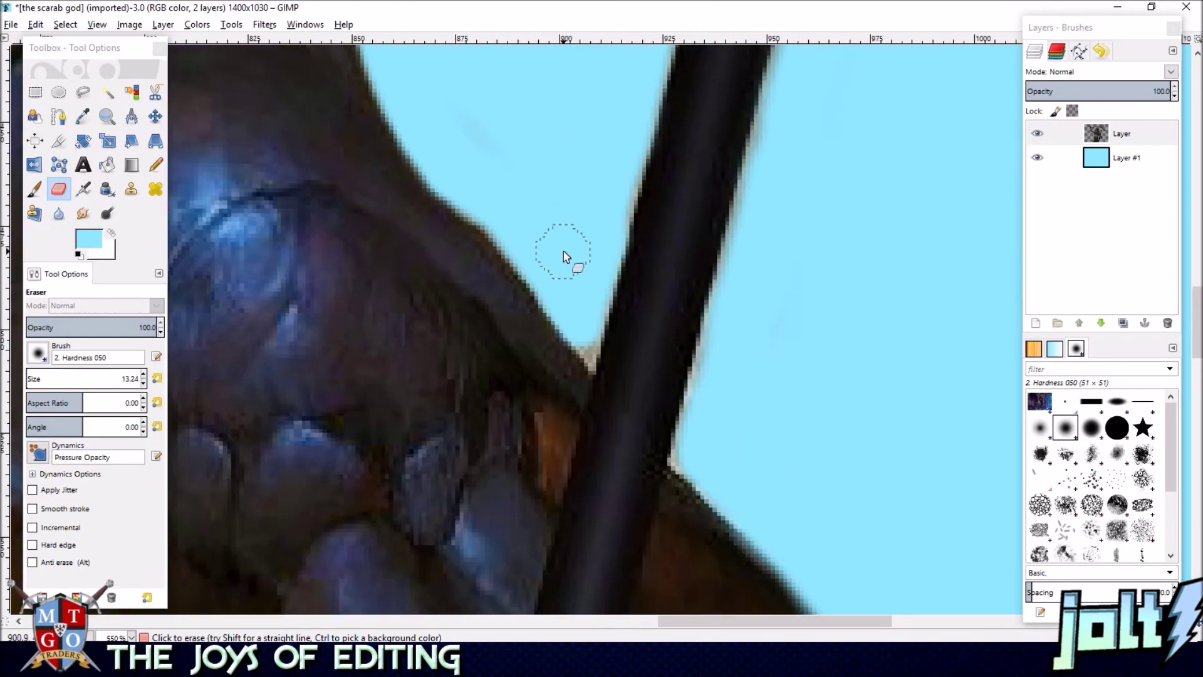
{"action": "left_click_drag", "start_coordinate": [579, 315], "coordinate": [582, 340]}
- Erase the fringe above and below the blade's thin inner tip where it meets the staff
{"action": "scroll", "coordinate": [572, 273], "scroll_direction": "down", "scroll_amount": 4}
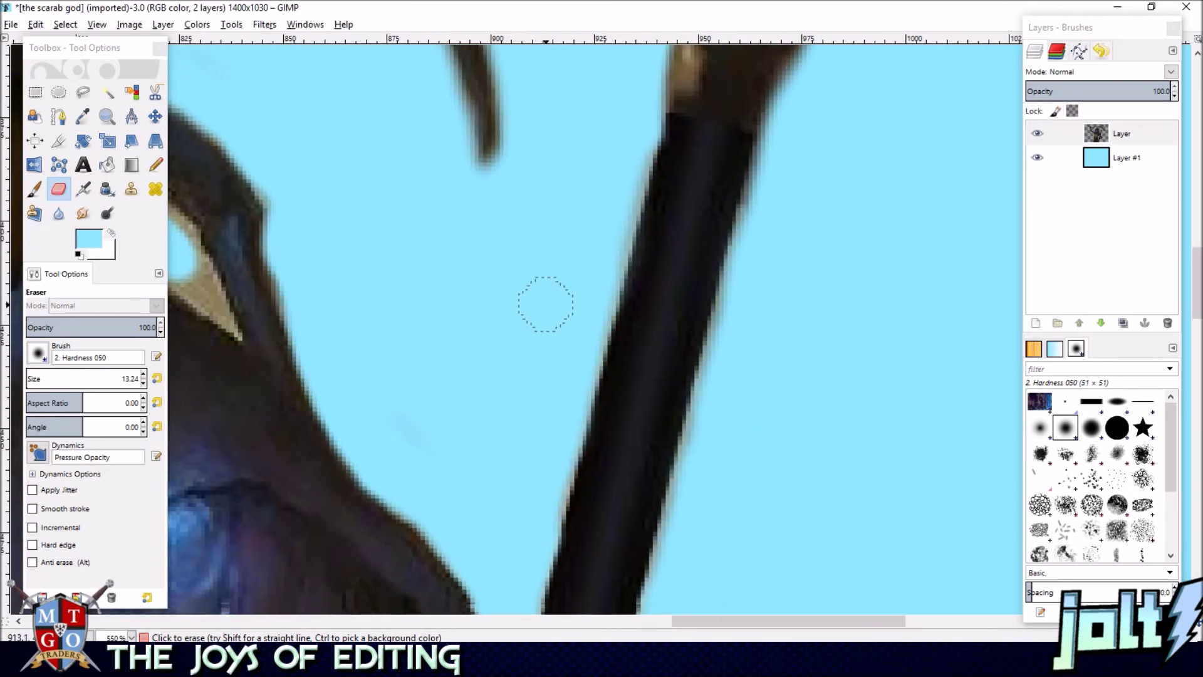
{"action": "scroll", "coordinate": [680, 395], "scroll_direction": "up", "scroll_amount": 4}
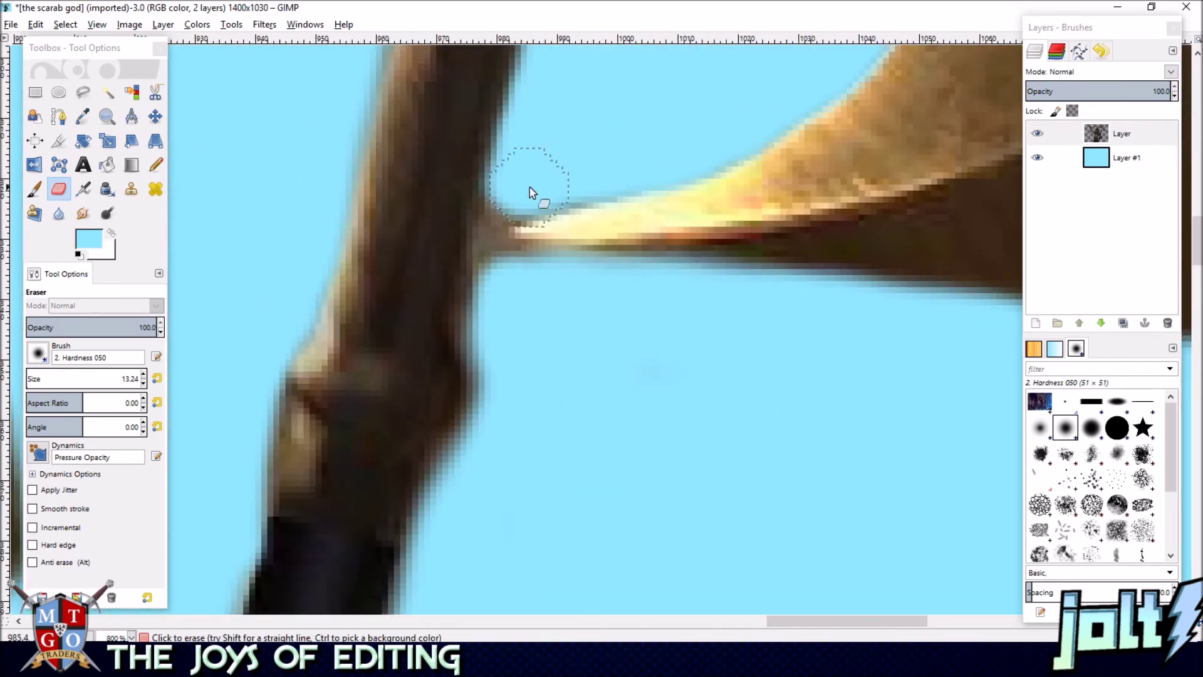
{"action": "left_click_drag", "start_coordinate": [516, 180], "coordinate": [529, 200]}
{"action": "left_click_drag", "start_coordinate": [518, 304], "coordinate": [507, 285]}
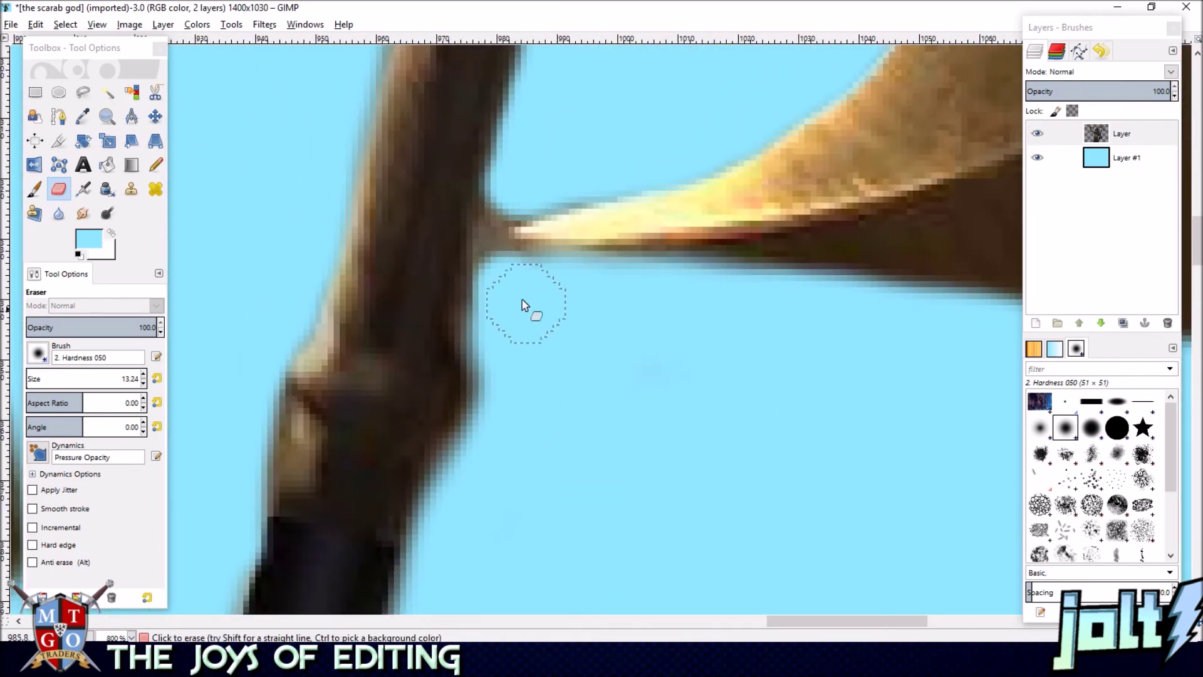
{"action": "left_click_drag", "start_coordinate": [575, 352], "coordinate": [544, 304]}
- Erase the greyish background along the middle of the long slit in the raised forearm
{"action": "scroll", "coordinate": [558, 326], "scroll_direction": "down", "scroll_amount": 3}
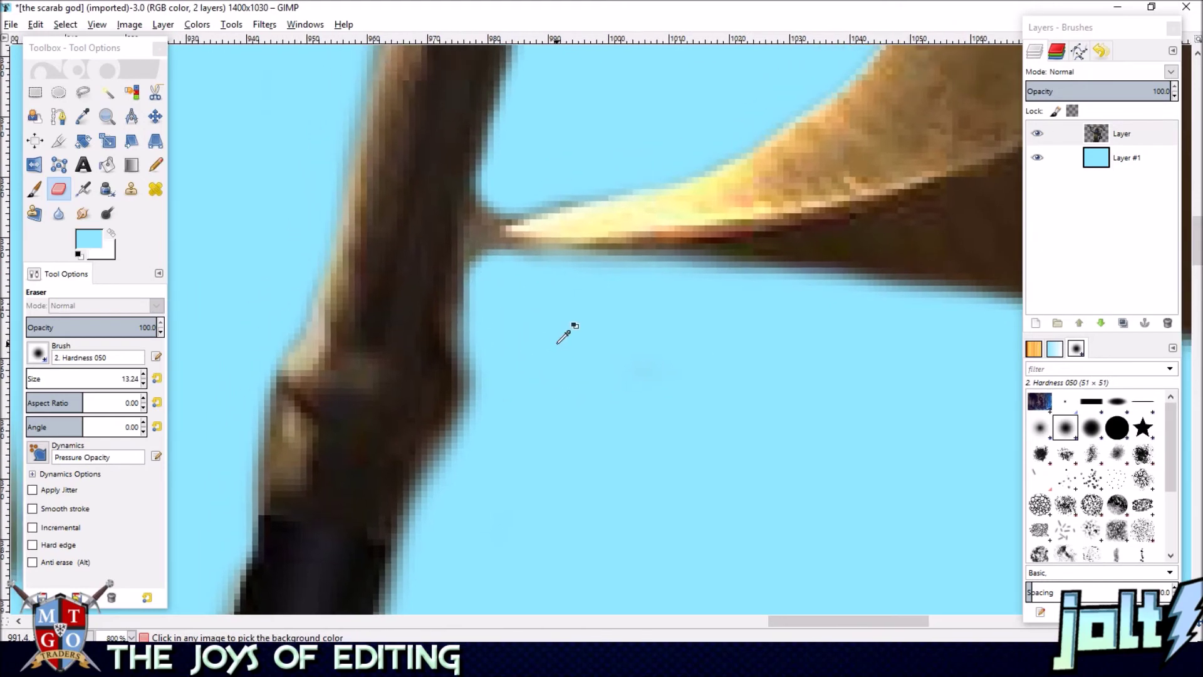
{"action": "scroll", "coordinate": [553, 353], "scroll_direction": "down", "scroll_amount": 3}
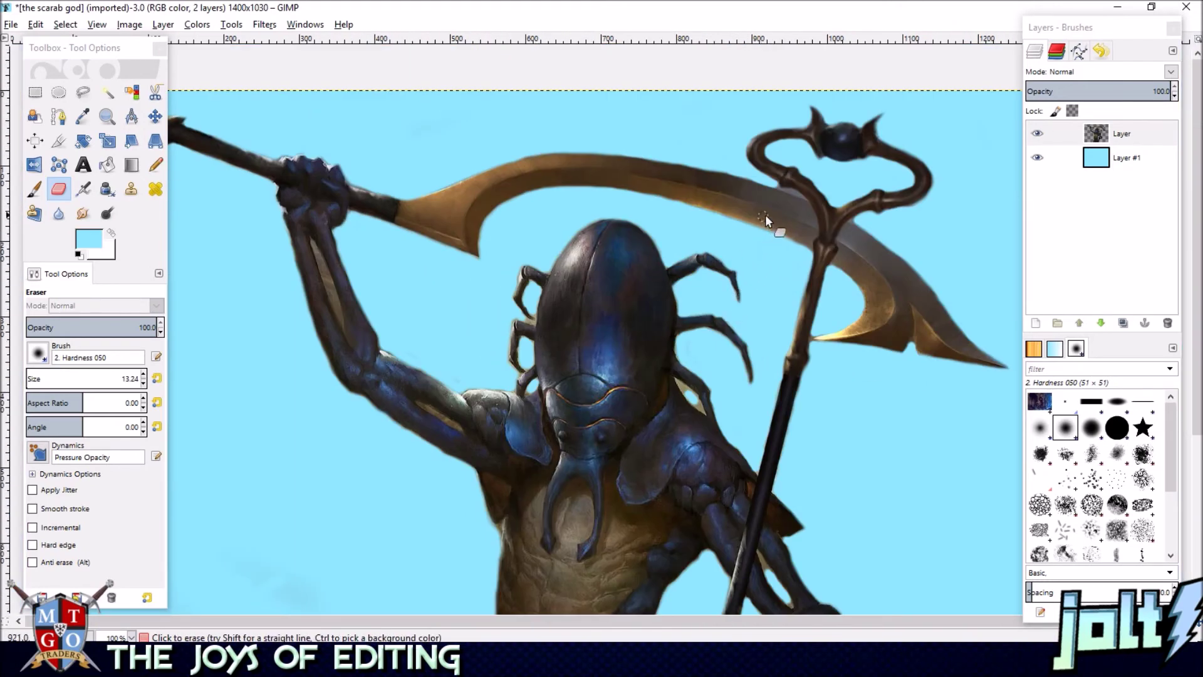
{"action": "scroll", "coordinate": [426, 167], "scroll_direction": "up", "scroll_amount": 2}
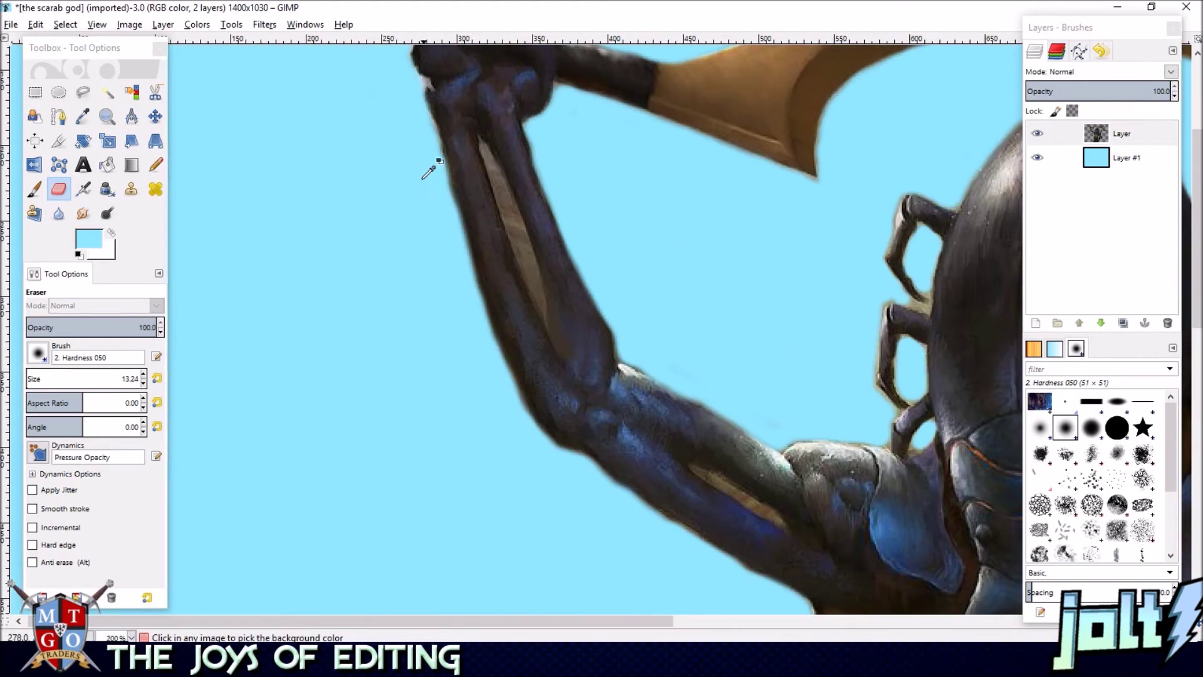
{"action": "scroll", "coordinate": [529, 204], "scroll_direction": "up", "scroll_amount": 2}
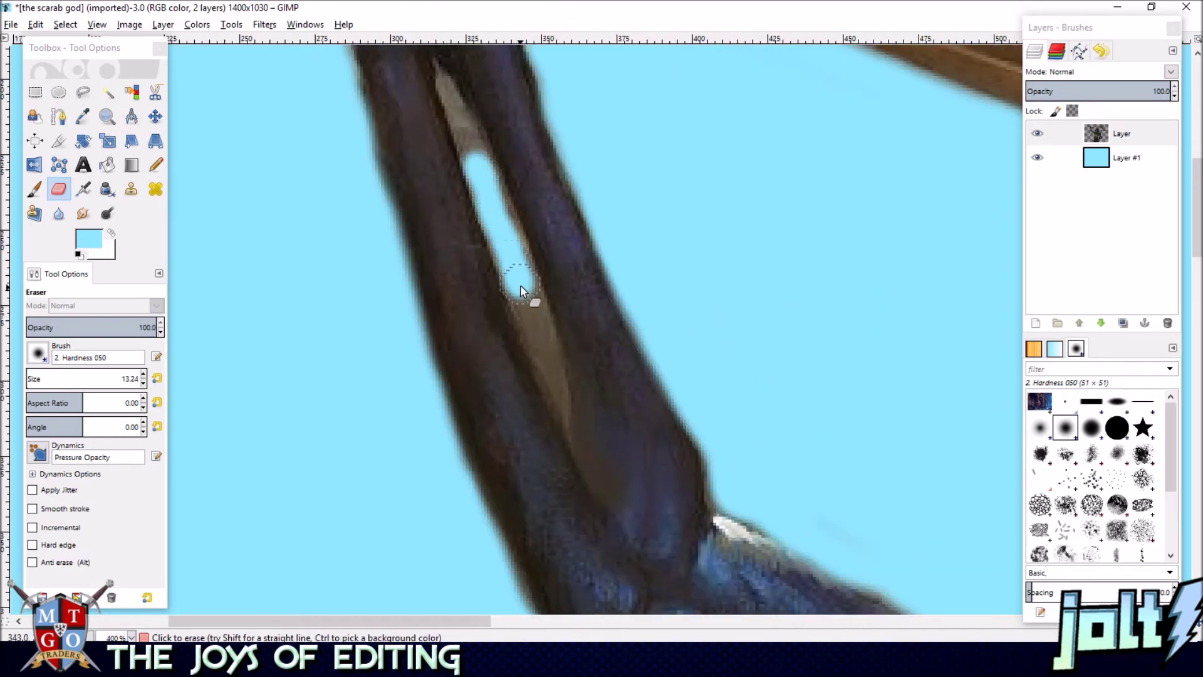
{"action": "left_click_drag", "start_coordinate": [547, 349], "coordinate": [469, 149]}
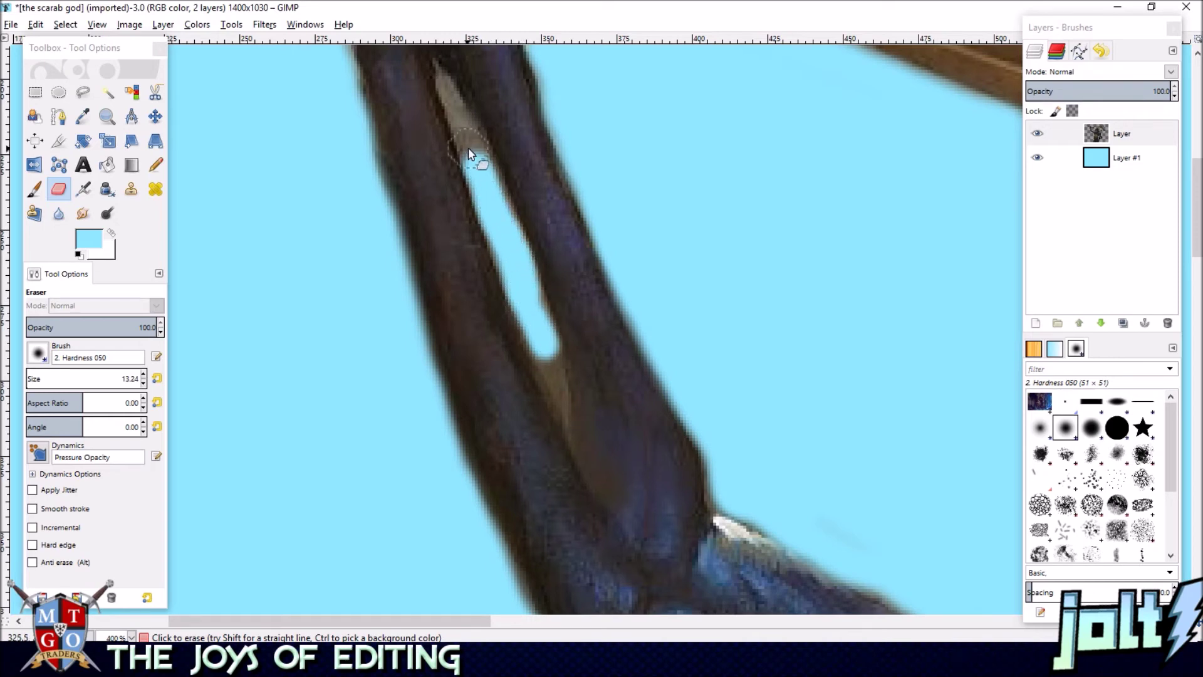
- Set the eraser size to 8.24 and erase the greyish background near the lower end of the raised forearm's slit
{"action": "left_click_drag", "start_coordinate": [609, 332], "coordinate": [504, 100]}
{"action": "left_click_drag", "start_coordinate": [684, 352], "coordinate": [568, 140]}
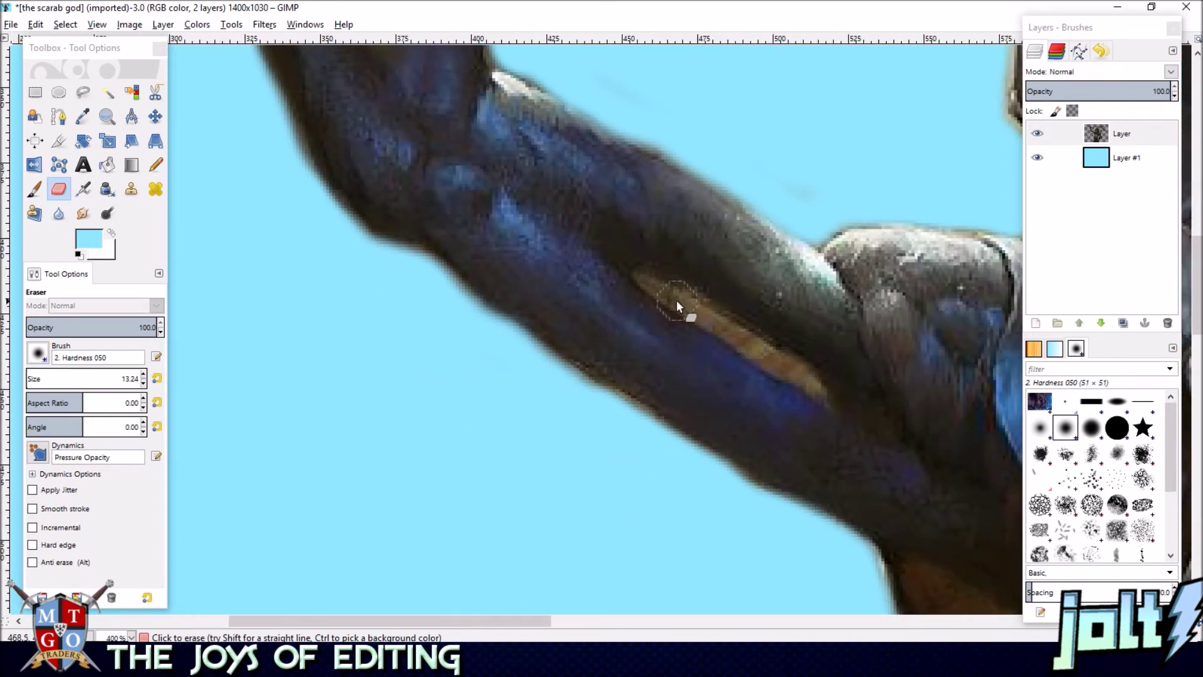
{"action": "triple_click", "coordinate": [144, 382]}
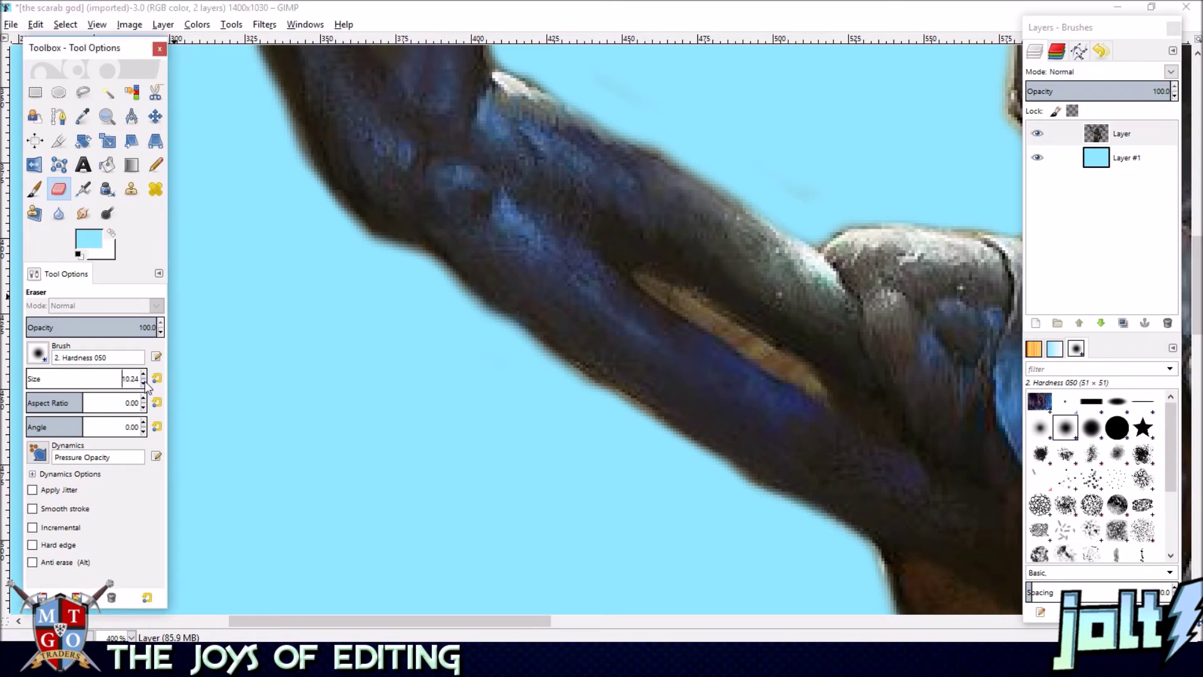
{"action": "scroll", "coordinate": [384, 331], "scroll_direction": "up", "scroll_amount": 5}
{"action": "scroll", "coordinate": [384, 331], "scroll_direction": "left", "scroll_amount": 3}
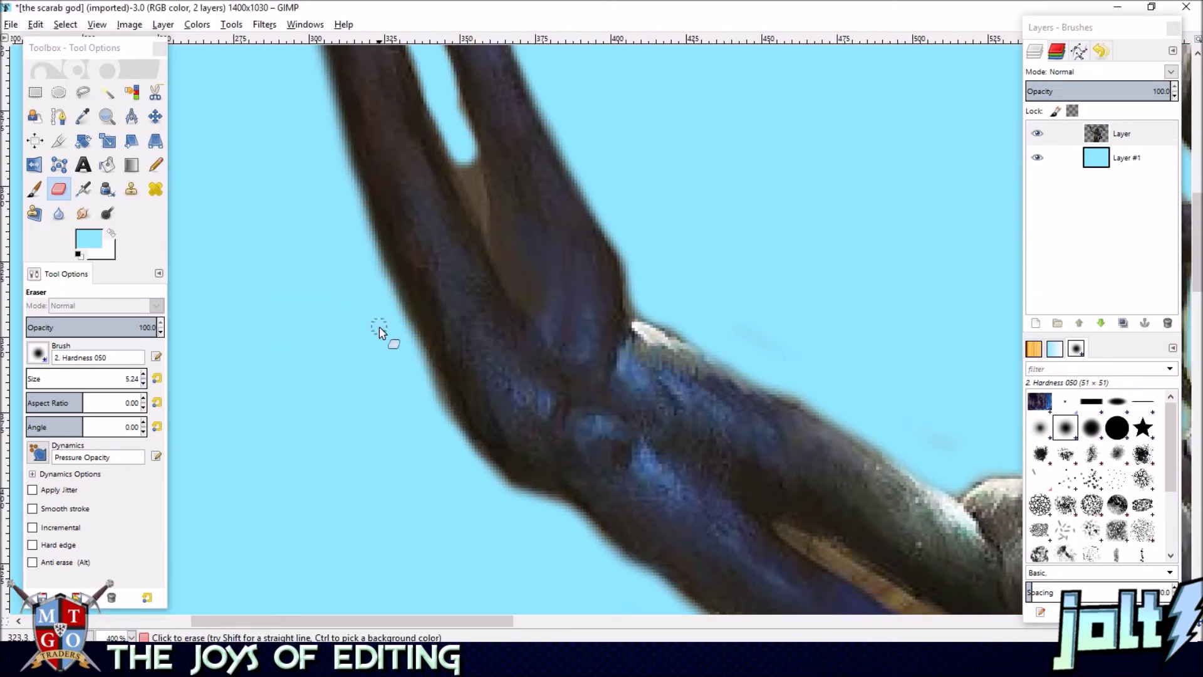
{"action": "left_click", "coordinate": [144, 375]}
{"action": "left_click", "coordinate": [144, 375]}
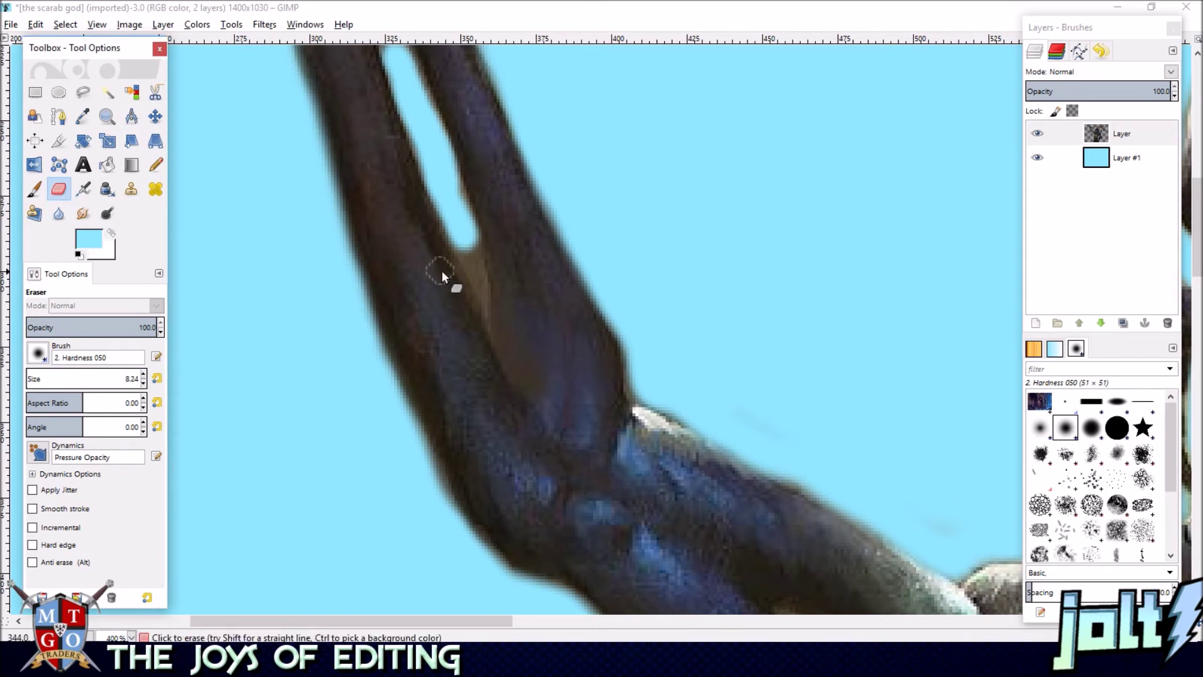
{"action": "mouse_move", "coordinate": [479, 285]}
{"action": "left_mouse_down"}
{"action": "mouse_move", "coordinate": [464, 254]}
{"action": "mouse_move", "coordinate": [472, 274]}
{"action": "mouse_move", "coordinate": [473, 245]}
{"action": "left_mouse_up"}
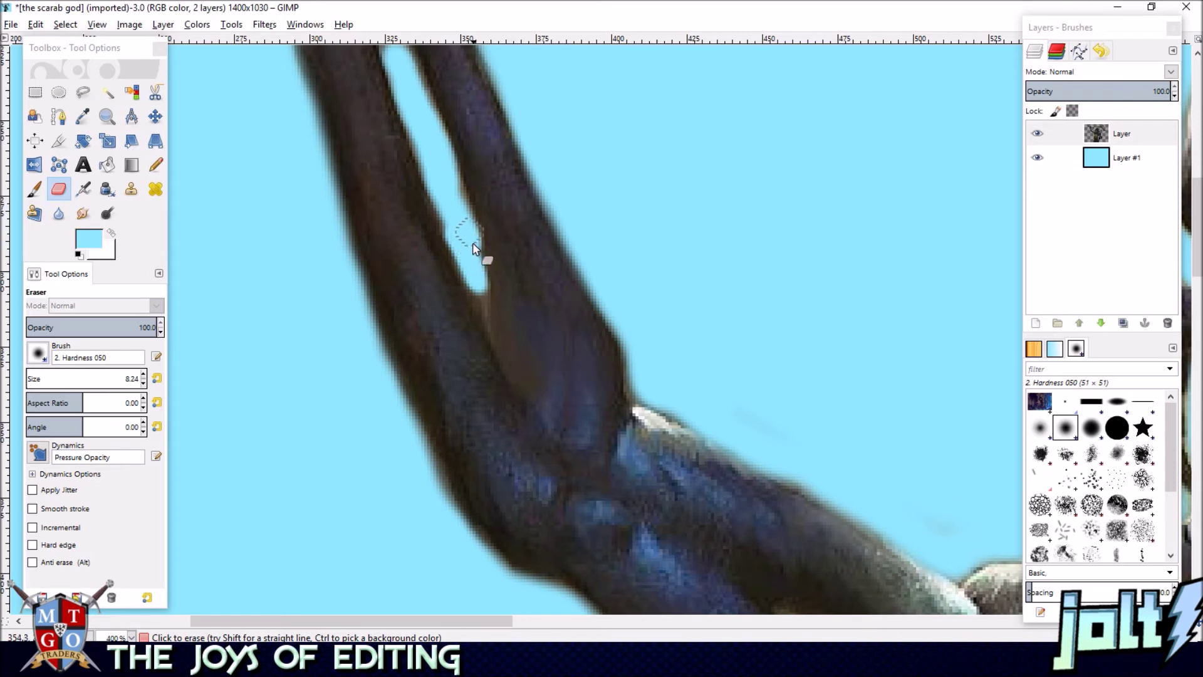
- Erase the greyish background up to the forearm slit's upper tip and trim the fringe along the slit's lower edges
{"action": "scroll", "coordinate": [480, 281], "scroll_direction": "up", "scroll_amount": 5}
{"action": "scroll", "coordinate": [461, 382], "scroll_direction": "left", "scroll_amount": 2}
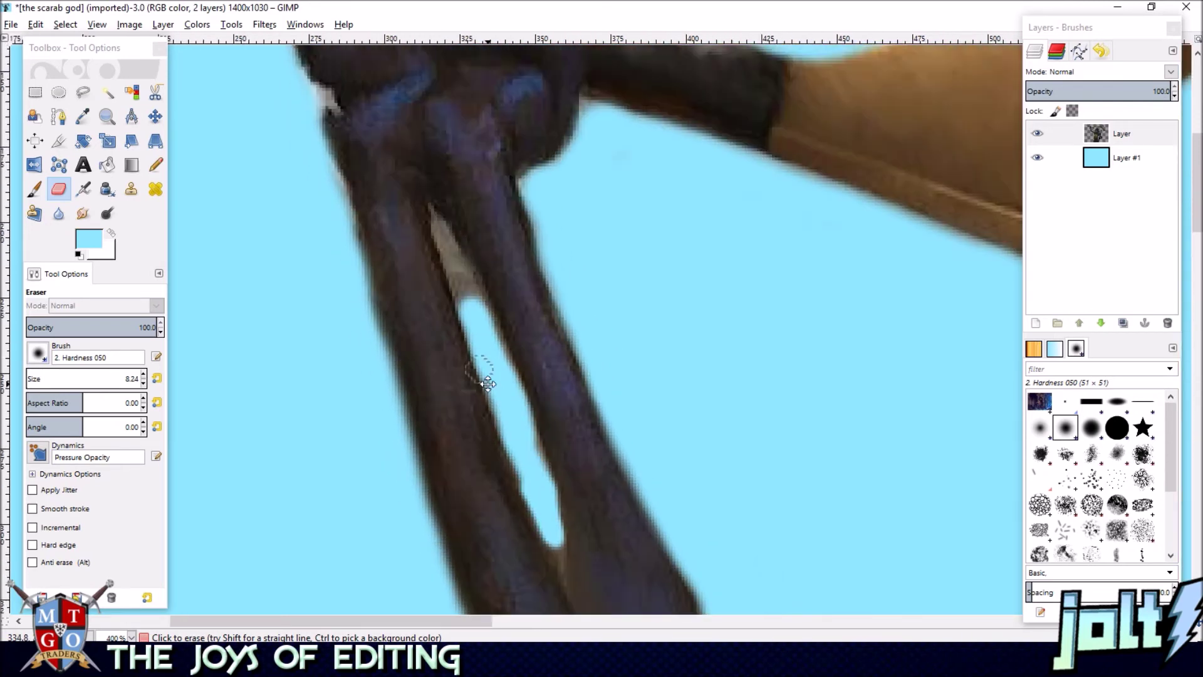
{"action": "left_click_drag", "start_coordinate": [445, 213], "coordinate": [476, 285]}
{"action": "left_click_drag", "start_coordinate": [440, 216], "coordinate": [462, 287]}
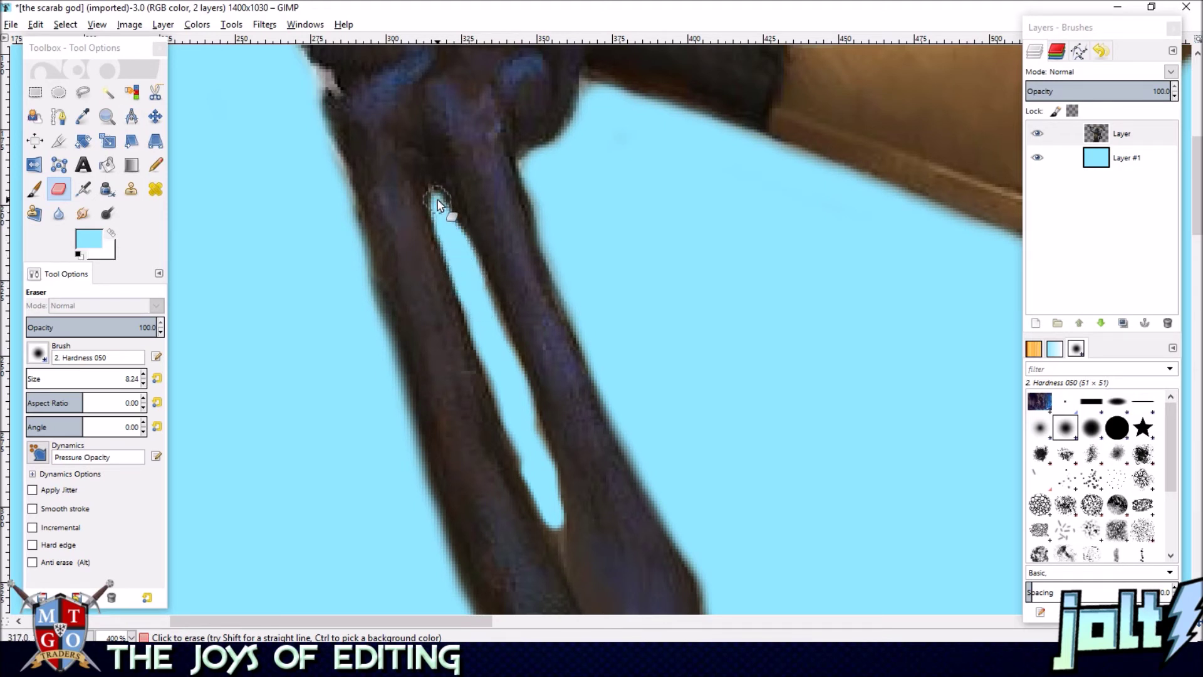
{"action": "left_click_drag", "start_coordinate": [434, 199], "coordinate": [436, 204]}
{"action": "scroll", "coordinate": [458, 257], "scroll_direction": "down", "scroll_amount": 5}
{"action": "scroll", "coordinate": [463, 225], "scroll_direction": "right", "scroll_amount": 1}
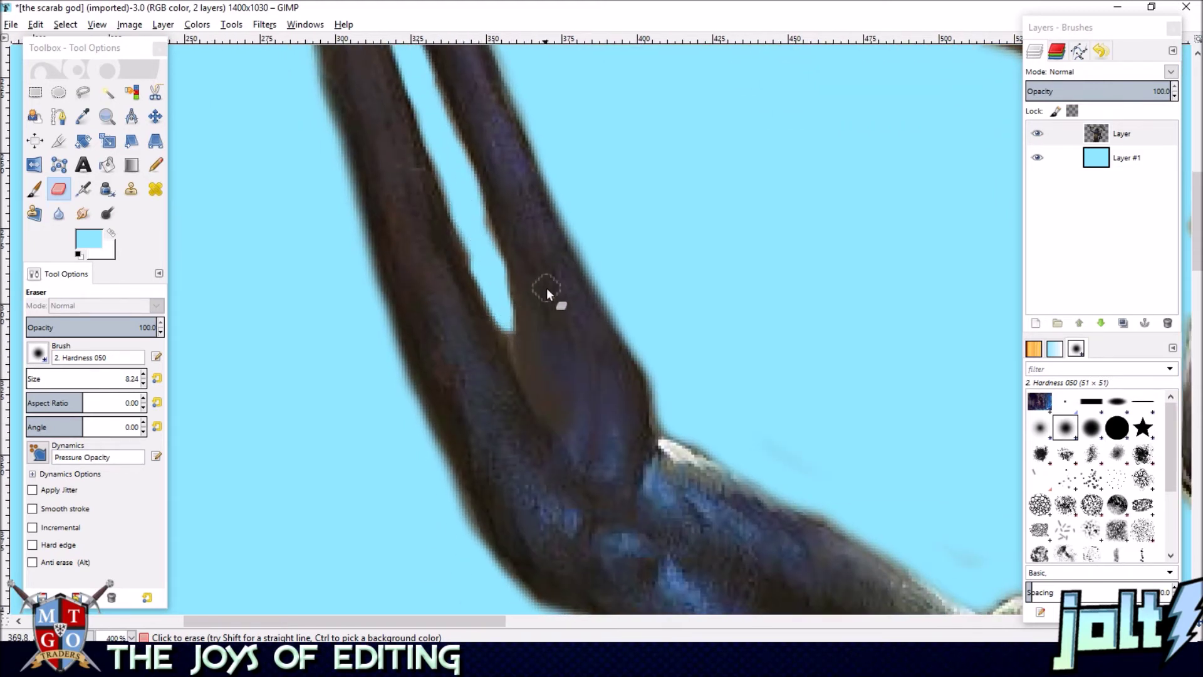
{"action": "mouse_move", "coordinate": [503, 307]}
{"action": "left_mouse_down"}
{"action": "mouse_move", "coordinate": [471, 186]}
{"action": "mouse_move", "coordinate": [489, 250]}
{"action": "left_mouse_up"}
{"action": "mouse_move", "coordinate": [461, 184]}
{"action": "left_mouse_down"}
{"action": "mouse_move", "coordinate": [483, 315]}
{"action": "mouse_move", "coordinate": [520, 402]}
{"action": "mouse_move", "coordinate": [510, 434]}
{"action": "left_mouse_up"}
- Erase the brownish background inside the narrow slit in the raised upper arm, from one tip to the other
{"action": "mouse_move", "coordinate": [687, 391]}
{"action": "left_mouse_down"}
{"action": "mouse_move", "coordinate": [556, 155]}
{"action": "mouse_move", "coordinate": [507, 25]}
{"action": "left_mouse_up"}
{"action": "left_click_drag", "start_coordinate": [741, 370], "coordinate": [603, 188]}
{"action": "scroll", "coordinate": [611, 316], "scroll_direction": "up", "scroll_amount": 1}
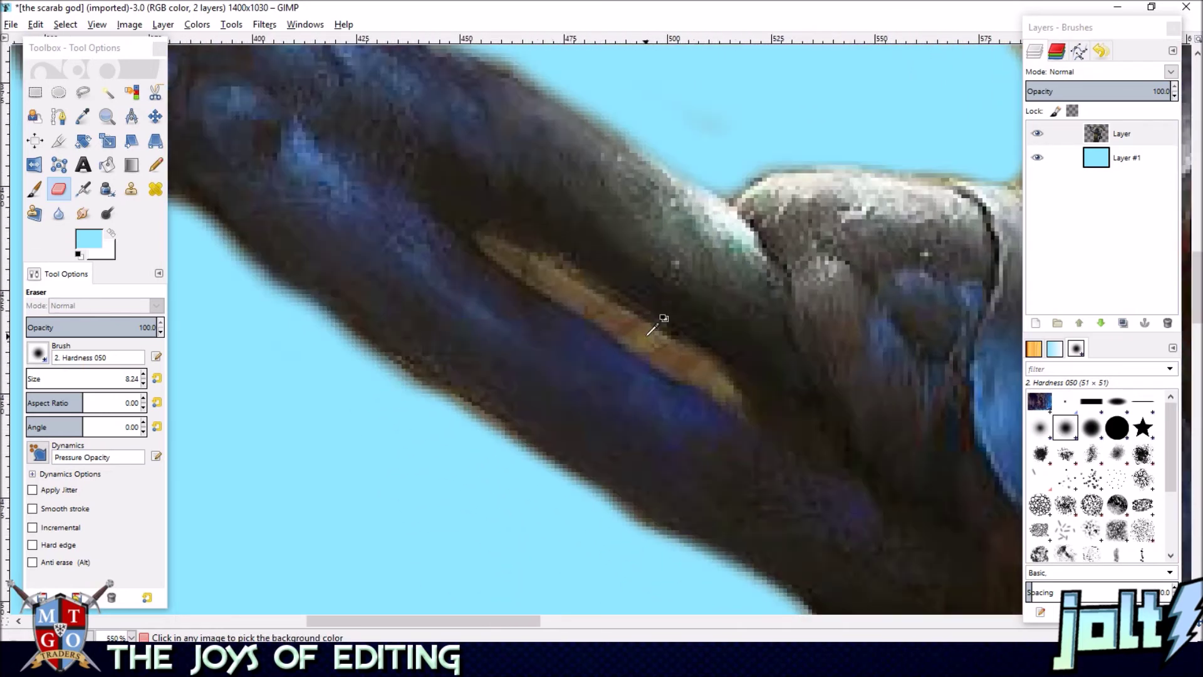
{"action": "scroll", "coordinate": [655, 318], "scroll_direction": "up", "scroll_amount": 1}
{"action": "left_click_drag", "start_coordinate": [465, 224], "coordinate": [506, 252]}
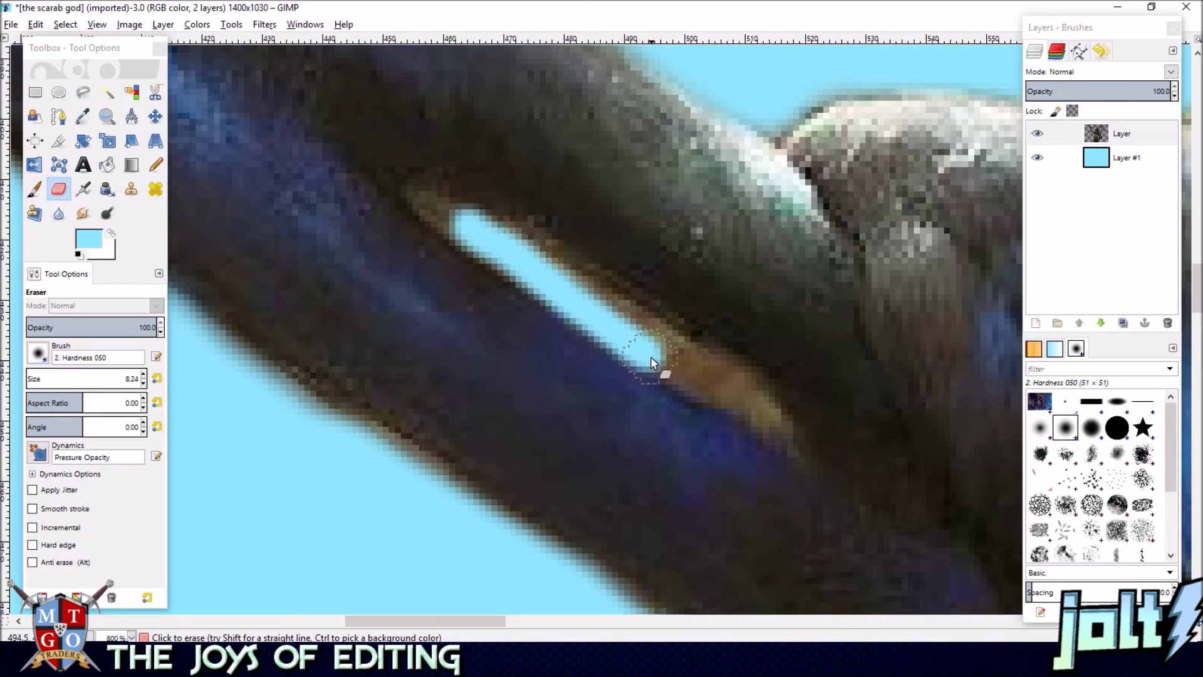
{"action": "mouse_move", "coordinate": [764, 419]}
{"action": "left_mouse_down"}
{"action": "mouse_move", "coordinate": [749, 395]}
{"action": "mouse_move", "coordinate": [599, 288]}
{"action": "mouse_move", "coordinate": [492, 226]}
{"action": "mouse_move", "coordinate": [442, 218]}
{"action": "mouse_move", "coordinate": [416, 190]}
{"action": "left_mouse_up"}
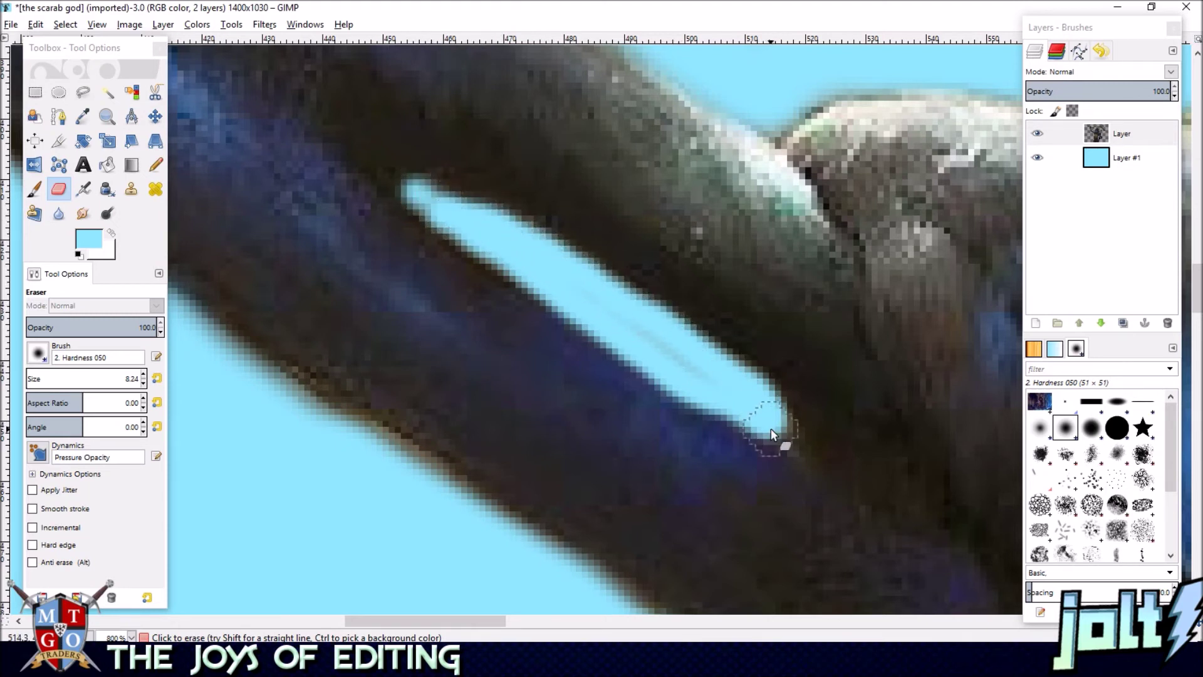
{"action": "mouse_move", "coordinate": [780, 430]}
{"action": "left_mouse_down"}
{"action": "mouse_move", "coordinate": [787, 422]}
{"action": "mouse_move", "coordinate": [803, 441]}
{"action": "left_mouse_up"}
{"action": "left_click_drag", "start_coordinate": [570, 283], "coordinate": [582, 321]}
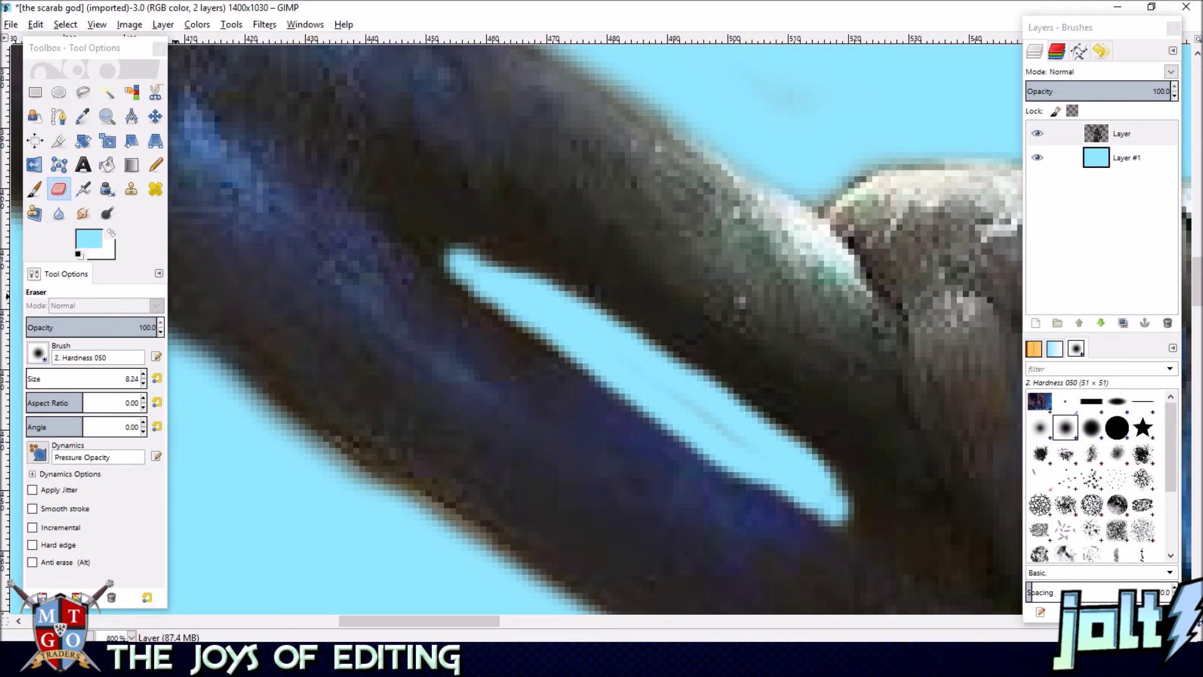
- Try eraser strokes across the raised upper arm at 51.1 and 11.5 opacity, and undo them
{"action": "left_click_drag", "start_coordinate": [153, 325], "coordinate": [91, 327]}
{"action": "mouse_move", "coordinate": [311, 146]}
{"action": "left_mouse_down"}
{"action": "mouse_move", "coordinate": [314, 317]}
{"action": "mouse_move", "coordinate": [377, 467]}
{"action": "left_mouse_up"}
{"action": "left_click_drag", "start_coordinate": [365, 593], "coordinate": [446, 568]}
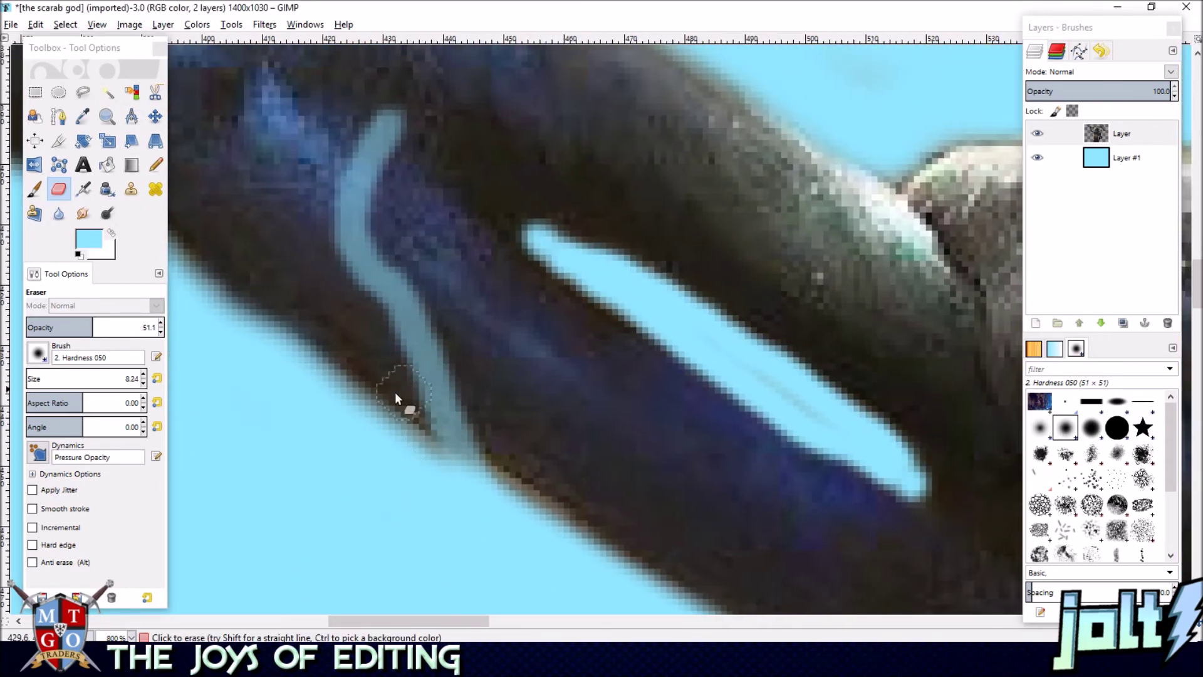
{"action": "left_click_drag", "start_coordinate": [93, 328], "coordinate": [29, 327]}
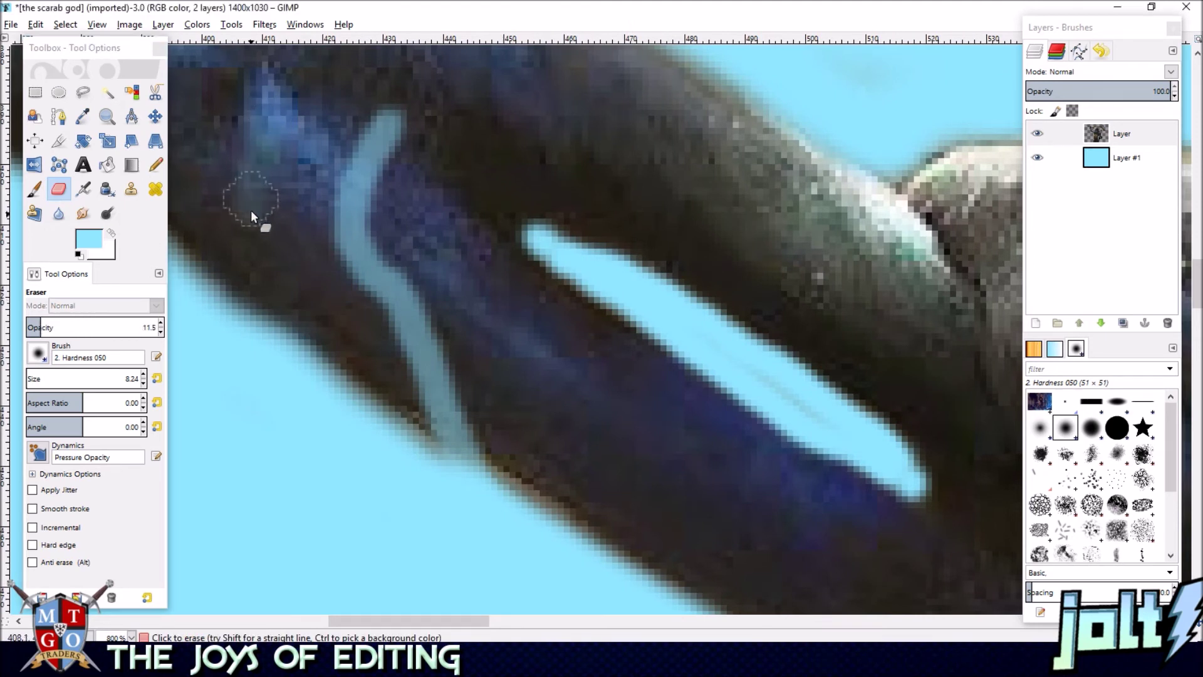
{"action": "left_click_drag", "start_coordinate": [250, 211], "coordinate": [263, 239]}
{"action": "left_click_drag", "start_coordinate": [291, 318], "coordinate": [318, 213]}
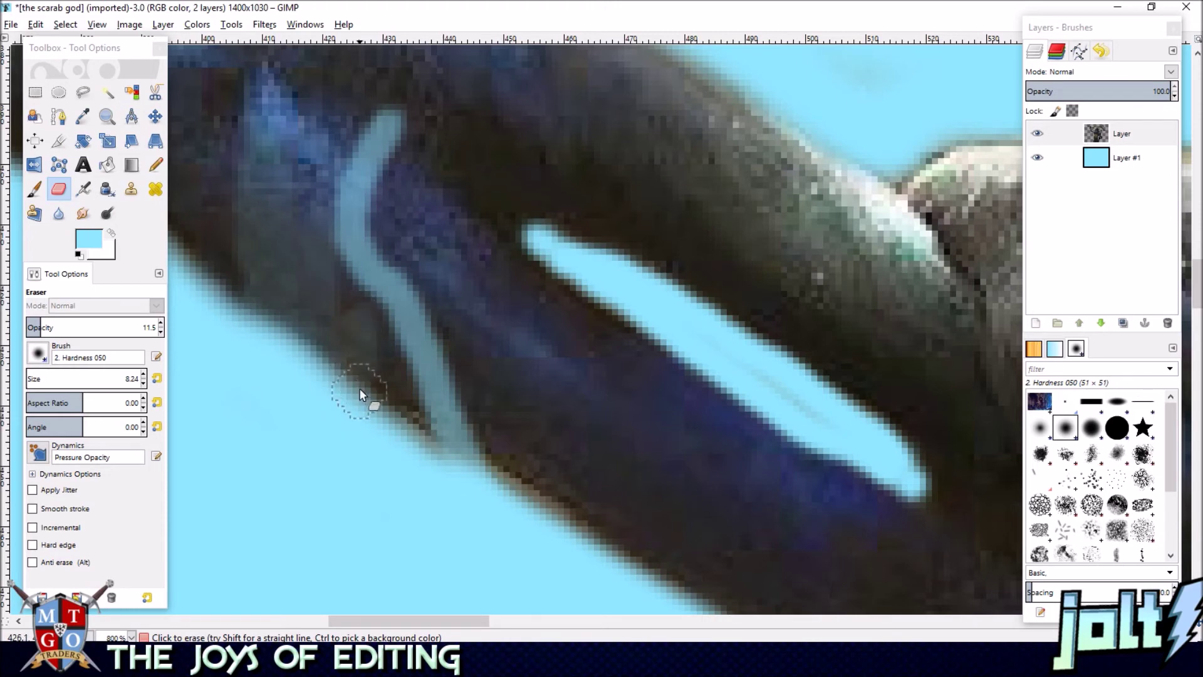
{"action": "key", "text": "ctrl+z"}
{"action": "key", "text": "ctrl+z"}
- Set the eraser opacity to 27 and try softening the lower end of the forearm slit
{"action": "left_click_drag", "start_coordinate": [433, 371], "coordinate": [399, 413]}
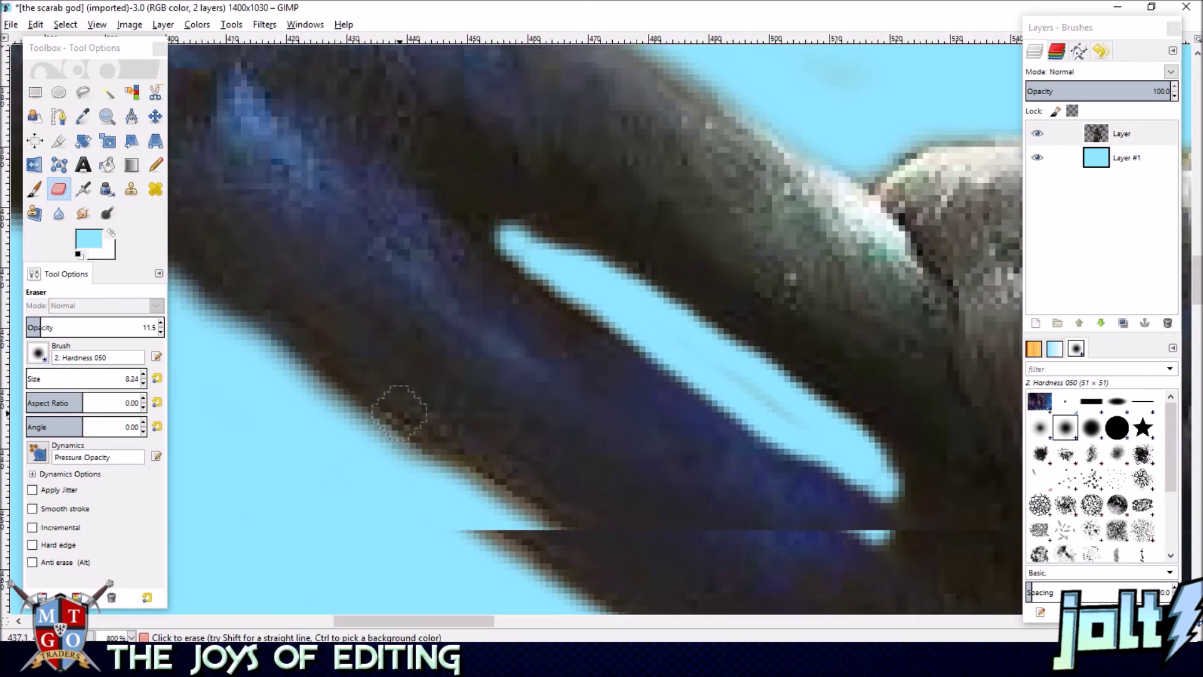
{"action": "scroll", "coordinate": [399, 411], "scroll_direction": "down", "scroll_amount": 5}
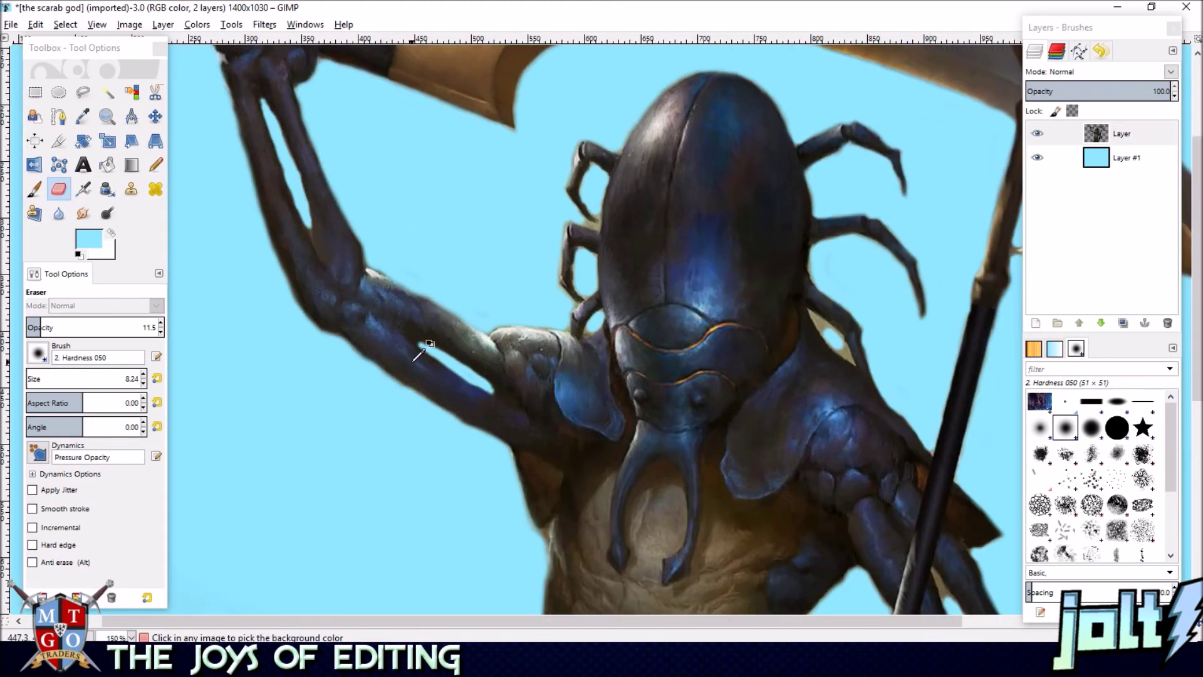
{"action": "scroll", "coordinate": [418, 354], "scroll_direction": "down", "scroll_amount": 2}
{"action": "scroll", "coordinate": [410, 273], "scroll_direction": "up", "scroll_amount": 2}
{"action": "scroll", "coordinate": [324, 248], "scroll_direction": "up", "scroll_amount": 2}
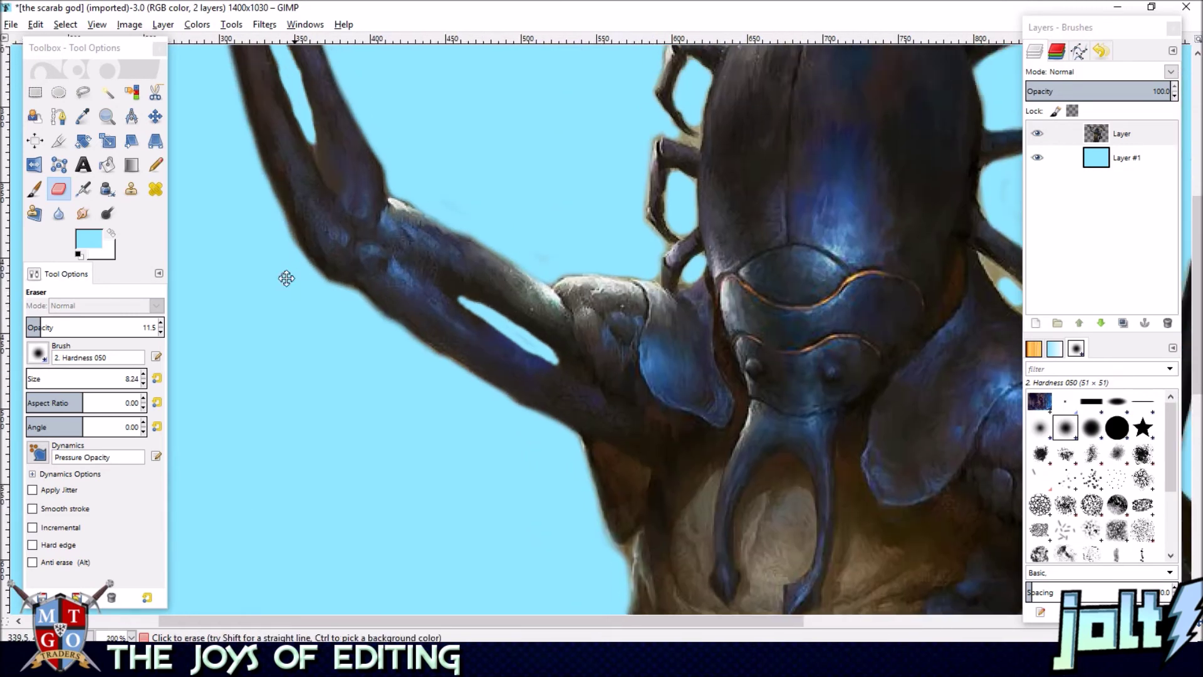
{"action": "scroll", "coordinate": [388, 310], "scroll_direction": "up", "scroll_amount": 3}
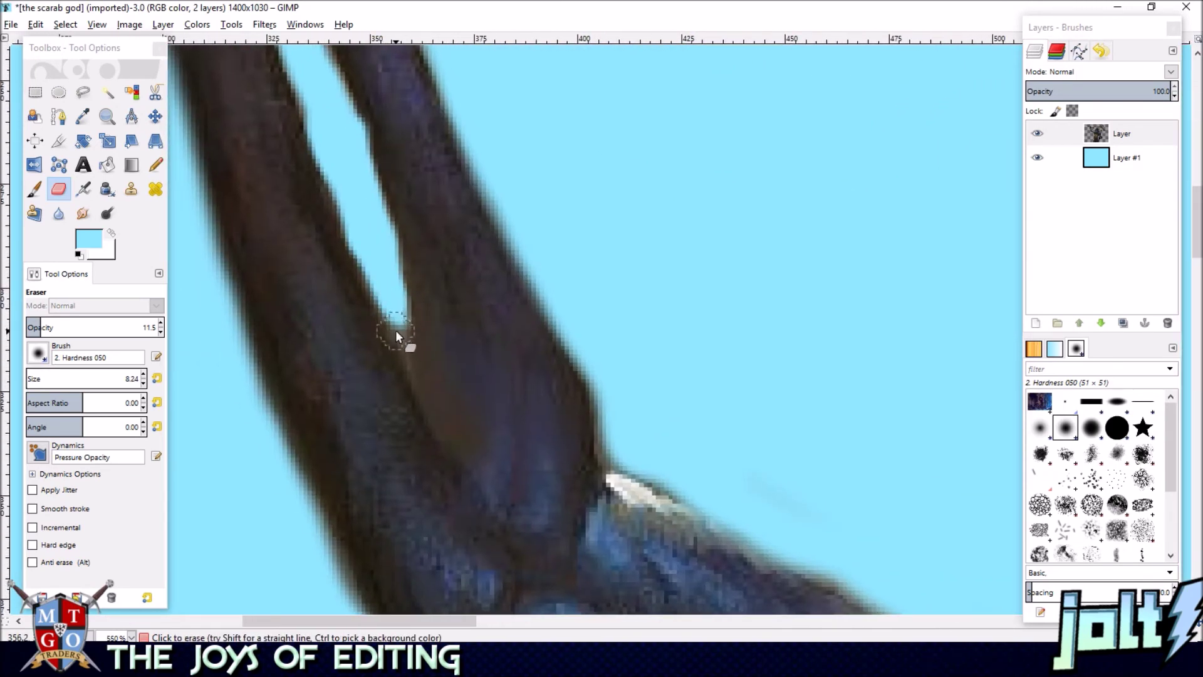
{"action": "left_click", "coordinate": [61, 325]}
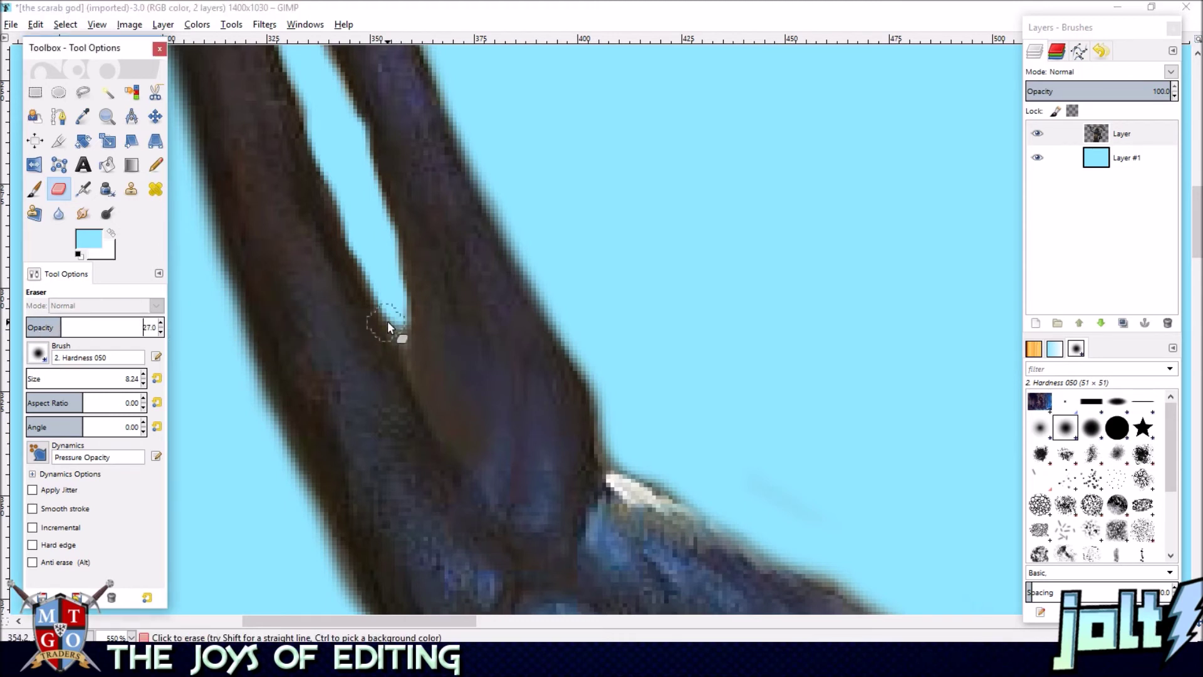
{"action": "left_click", "coordinate": [400, 338]}
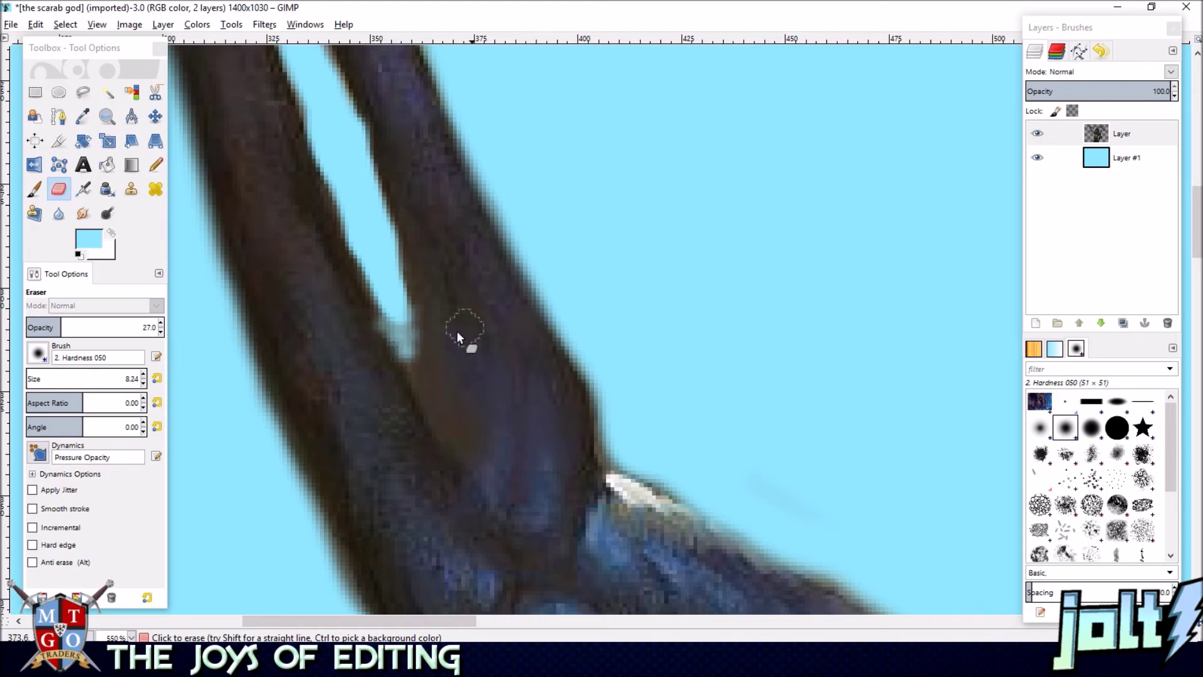
- Undo the last soft strokes and lightly erase the forearm slit's lower tip again at reduced opacity
{"action": "key", "text": "ctrl+z"}
{"action": "key", "text": "ctrl+z"}
{"action": "key", "text": "ctrl+z"}
{"action": "key", "text": "ctrl+z"}
{"action": "key", "text": "ctrl+z"}
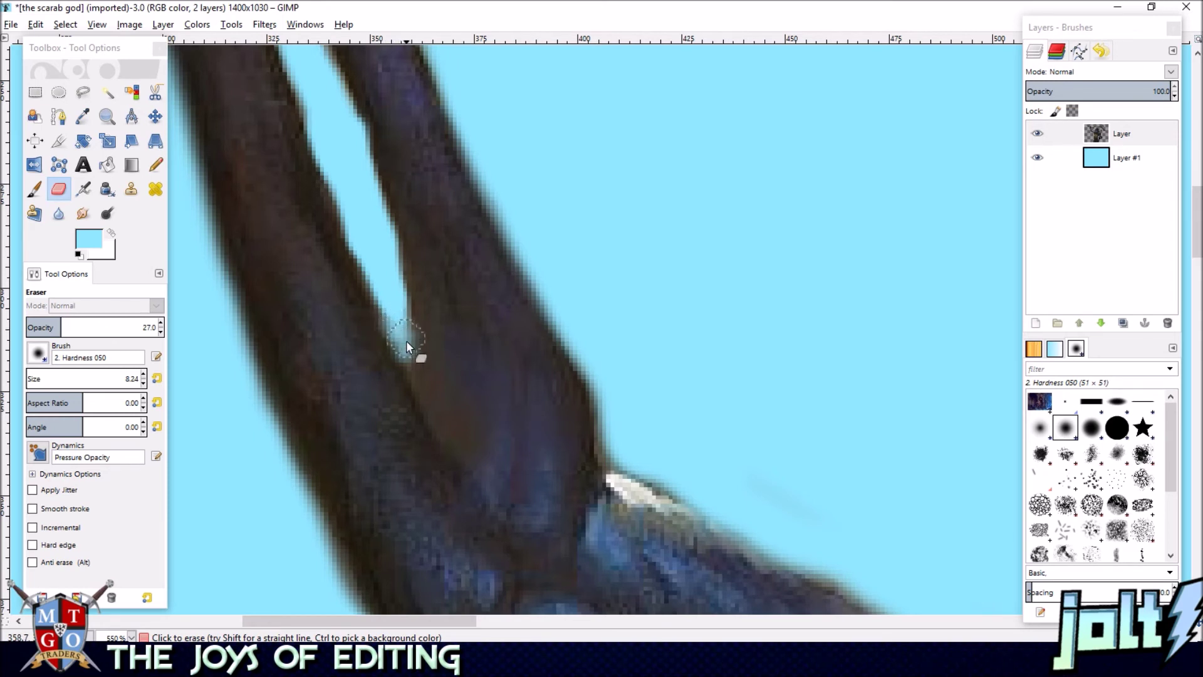
{"action": "left_click_drag", "start_coordinate": [393, 316], "coordinate": [468, 488]}
{"action": "left_click_drag", "start_coordinate": [421, 332], "coordinate": [383, 127]}
- Restore the eraser opacity to 100 and erase the fringe where the brown flap under the raised arm meets the torso
{"action": "scroll", "coordinate": [596, 385], "scroll_direction": "down", "scroll_amount": 5}
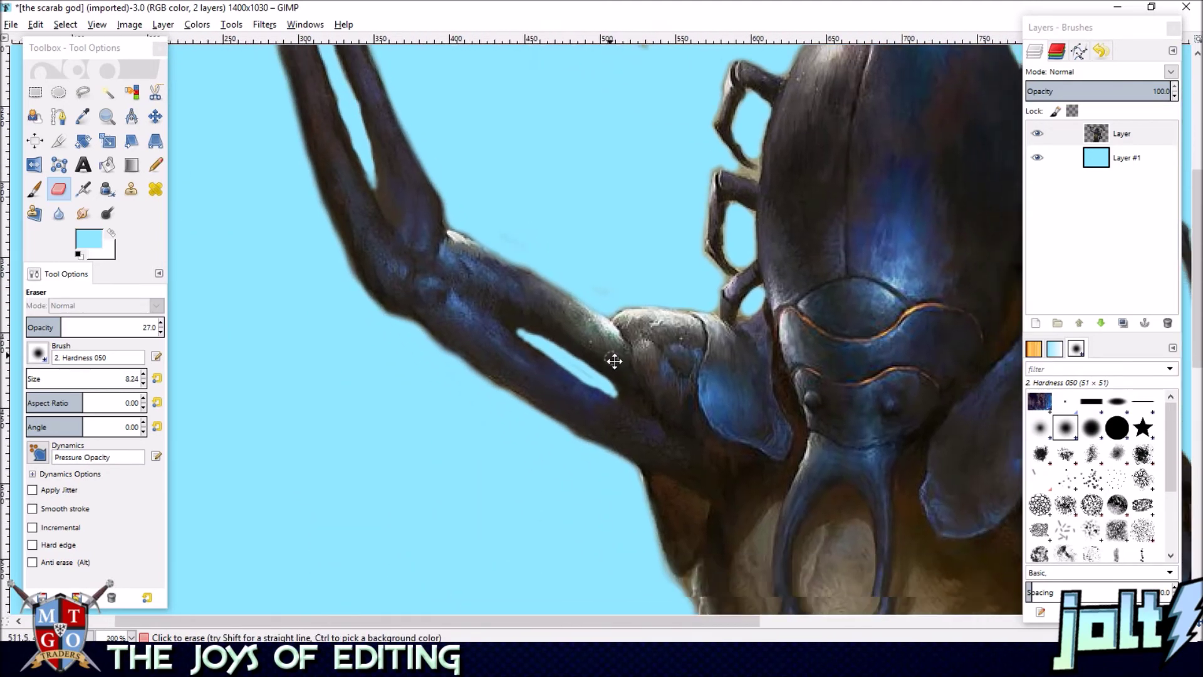
{"action": "left_click_drag", "start_coordinate": [614, 361], "coordinate": [550, 276]}
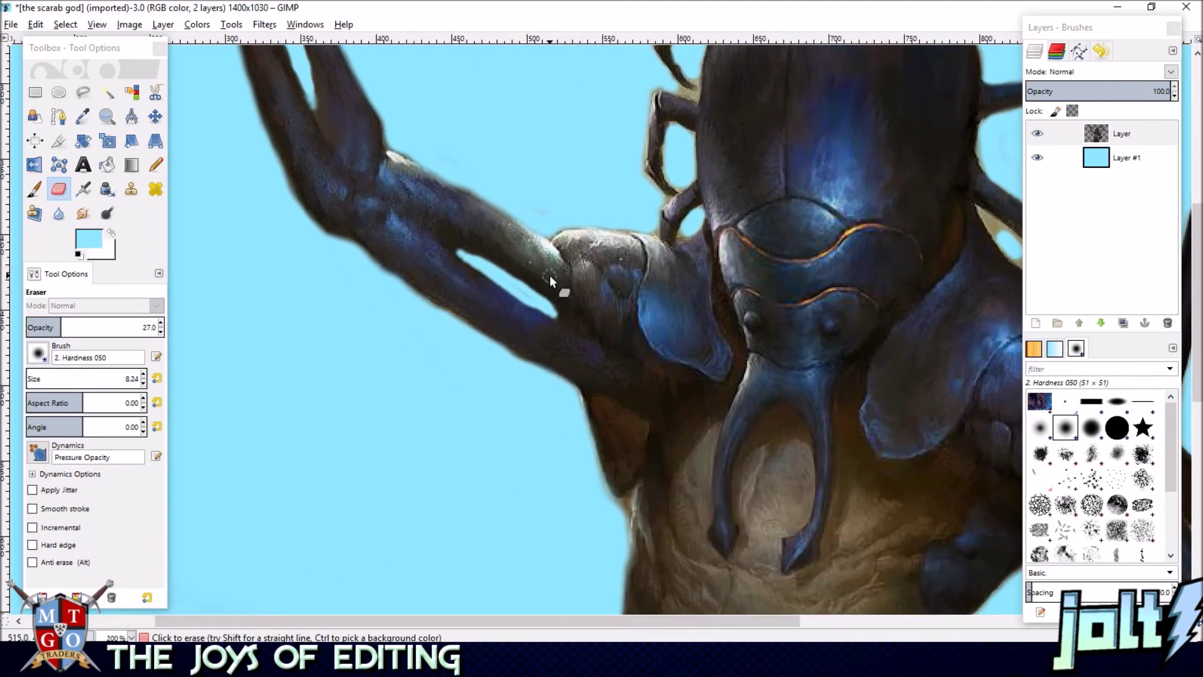
{"action": "left_click_drag", "start_coordinate": [581, 521], "coordinate": [524, 344]}
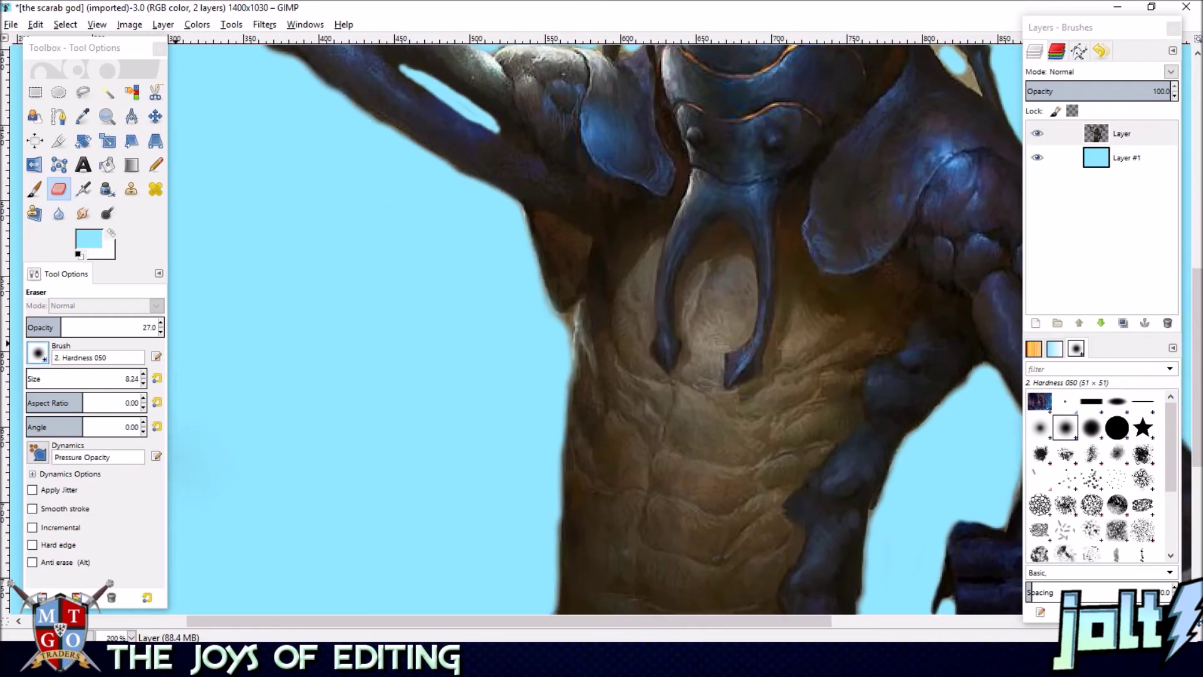
{"action": "left_click_drag", "start_coordinate": [62, 326], "coordinate": [244, 329]}
{"action": "scroll", "coordinate": [457, 280], "scroll_direction": "up", "scroll_amount": 3}
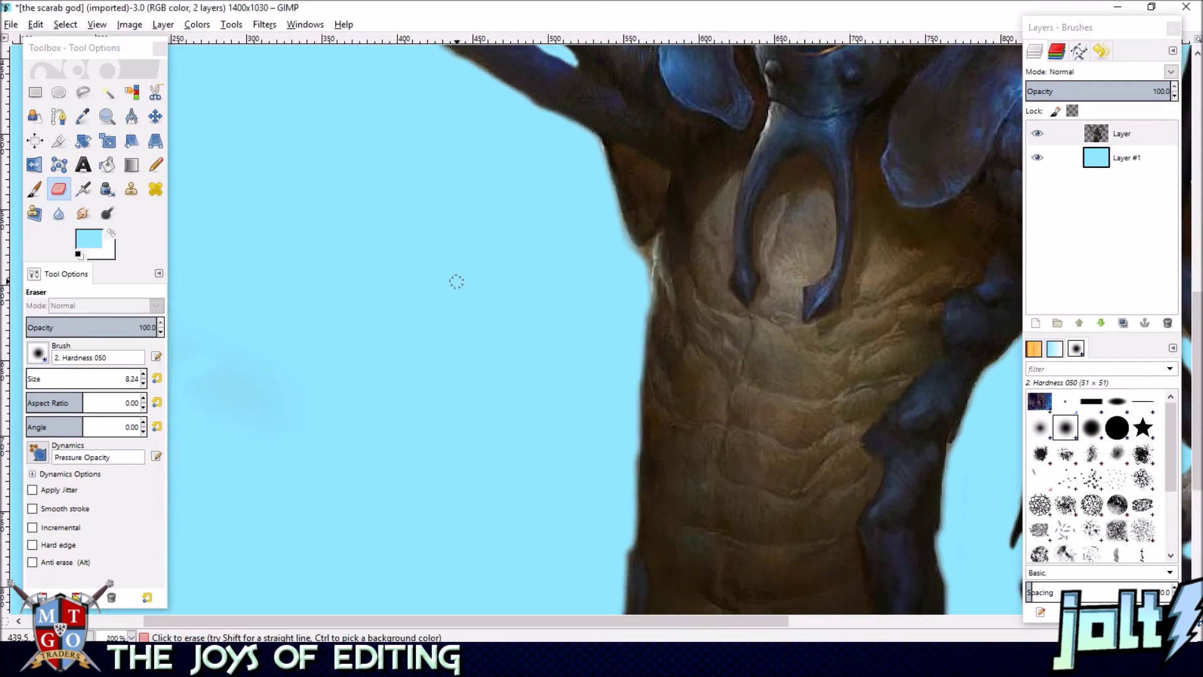
{"action": "scroll", "coordinate": [664, 213], "scroll_direction": "up", "scroll_amount": 2}
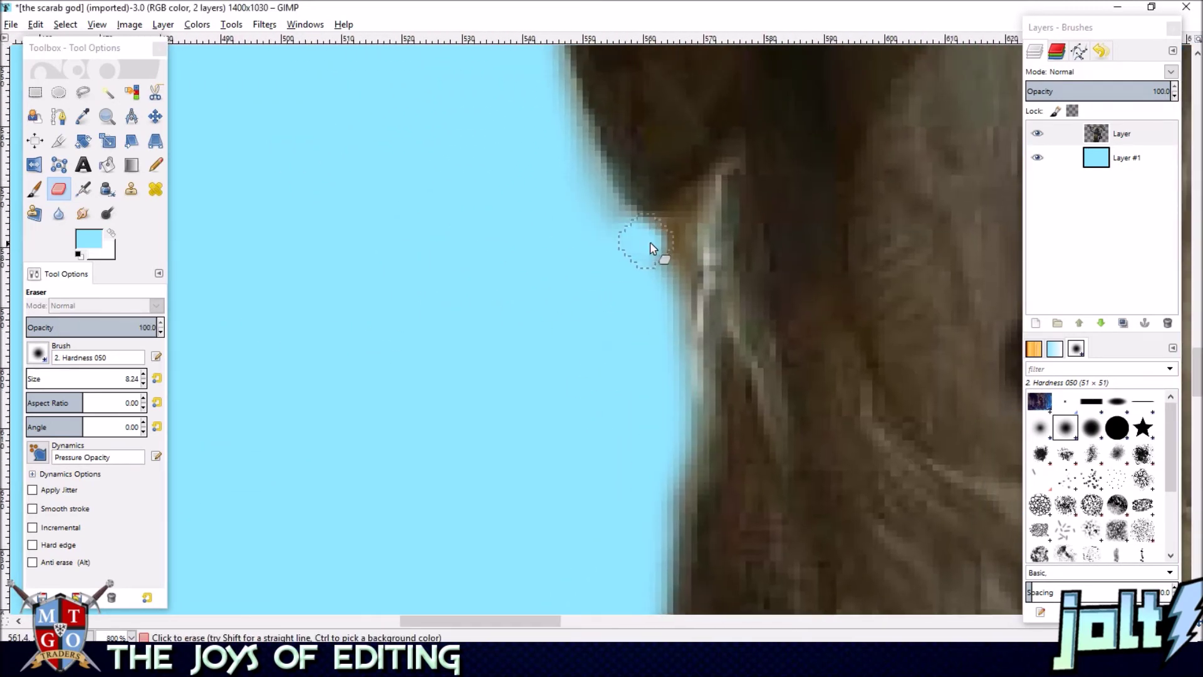
{"action": "mouse_move", "coordinate": [682, 253]}
{"action": "left_mouse_down"}
{"action": "mouse_move", "coordinate": [681, 228]}
{"action": "mouse_move", "coordinate": [624, 223]}
{"action": "mouse_move", "coordinate": [590, 179]}
{"action": "mouse_move", "coordinate": [679, 228]}
{"action": "left_mouse_up"}
{"action": "left_click_drag", "start_coordinate": [669, 322], "coordinate": [667, 350]}
{"action": "mouse_move", "coordinate": [684, 251]}
{"action": "left_mouse_down"}
{"action": "mouse_move", "coordinate": [585, 426]}
{"action": "mouse_move", "coordinate": [594, 391]}
{"action": "left_mouse_up"}
- Erase the pale fringe between the raised arm's shoulder and the lowest beetle leg, and along that leg's outer edge
{"action": "scroll", "coordinate": [561, 438], "scroll_direction": "down", "scroll_amount": 4}
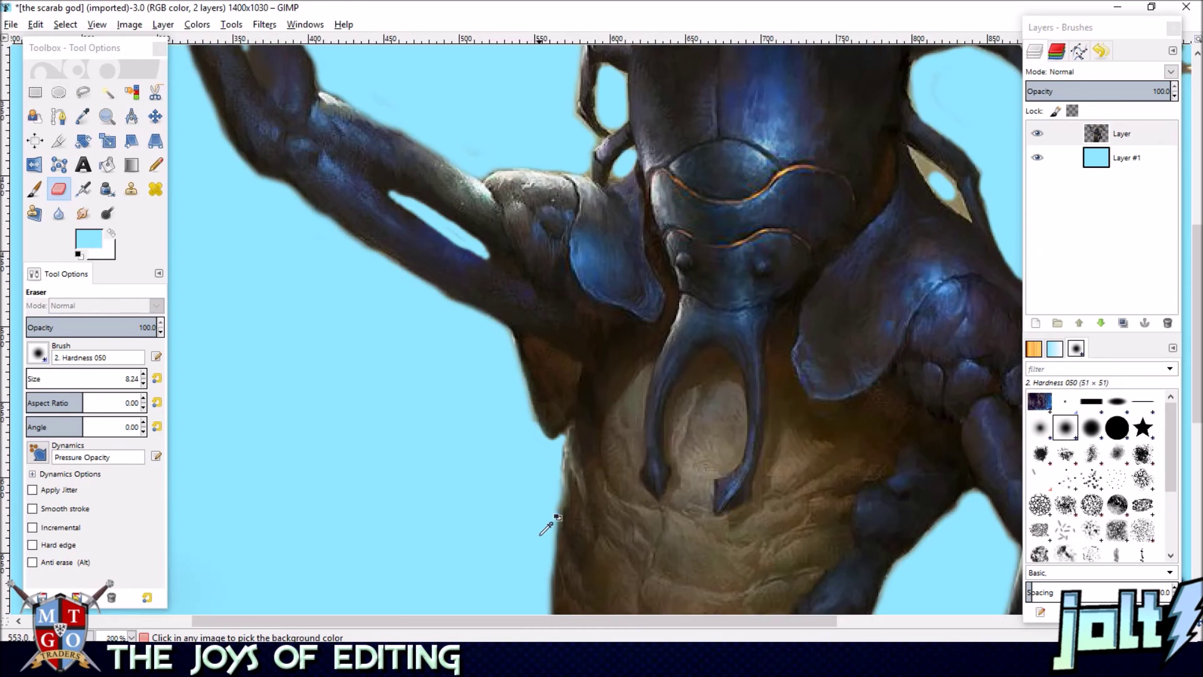
{"action": "scroll", "coordinate": [538, 547], "scroll_direction": "down", "scroll_amount": 3}
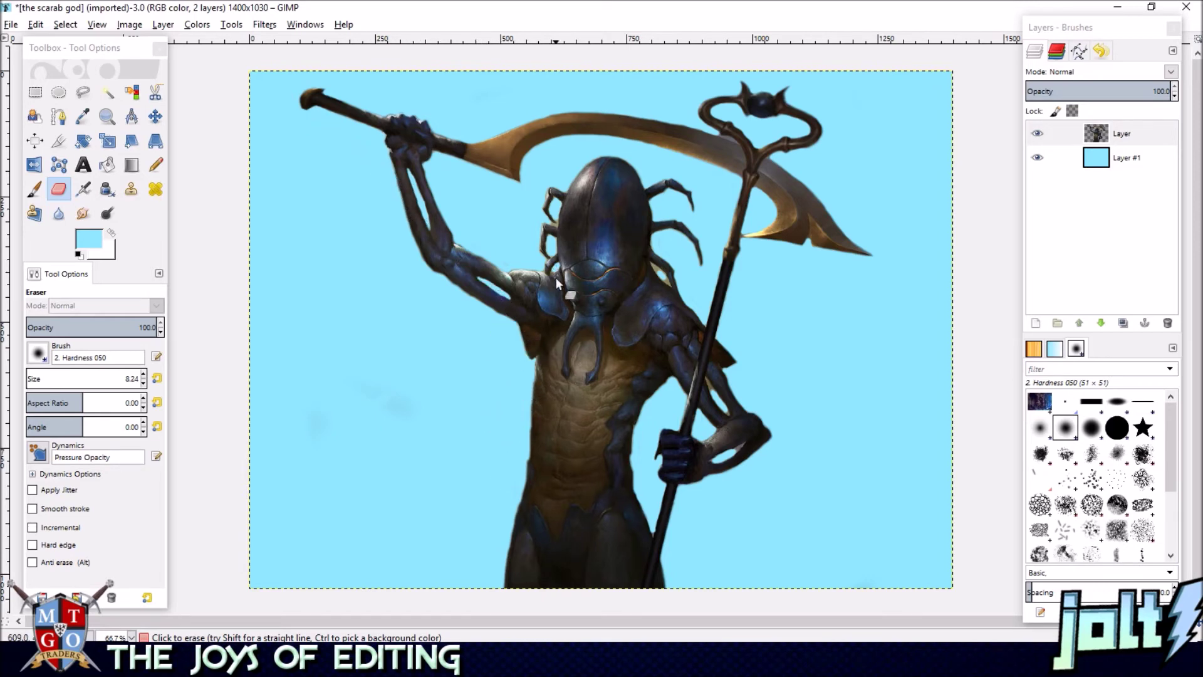
{"action": "scroll", "coordinate": [556, 283], "scroll_direction": "up", "scroll_amount": 7}
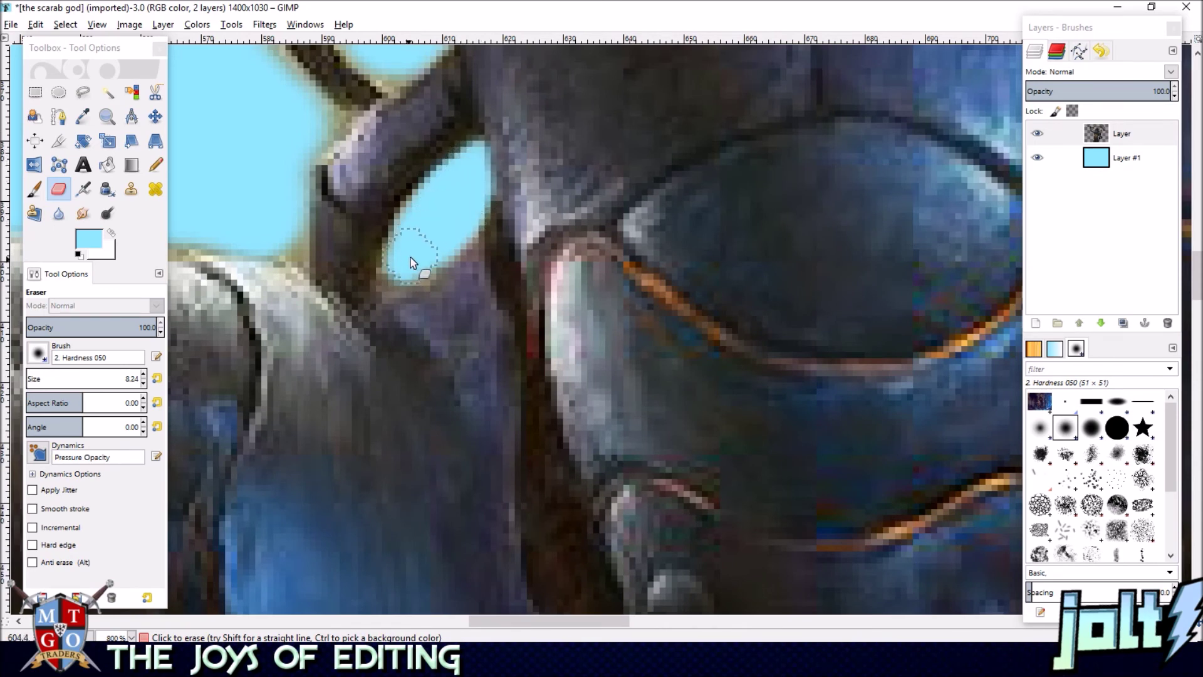
{"action": "left_click_drag", "start_coordinate": [192, 191], "coordinate": [391, 266]}
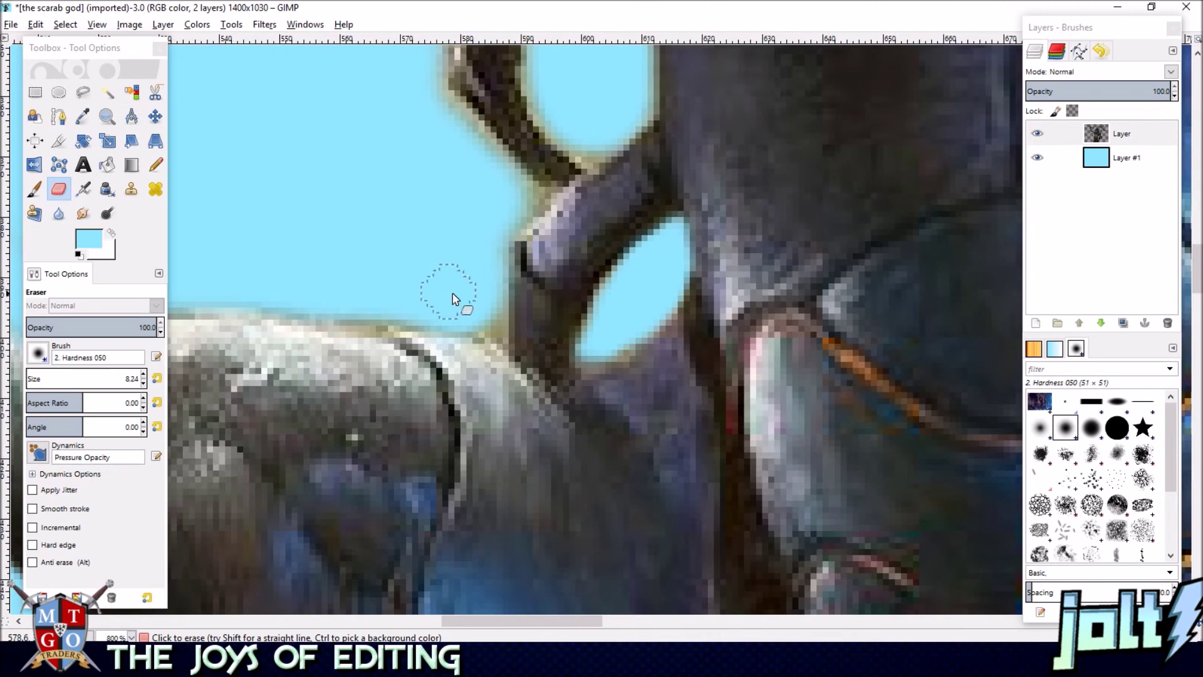
{"action": "left_click", "coordinate": [490, 317]}
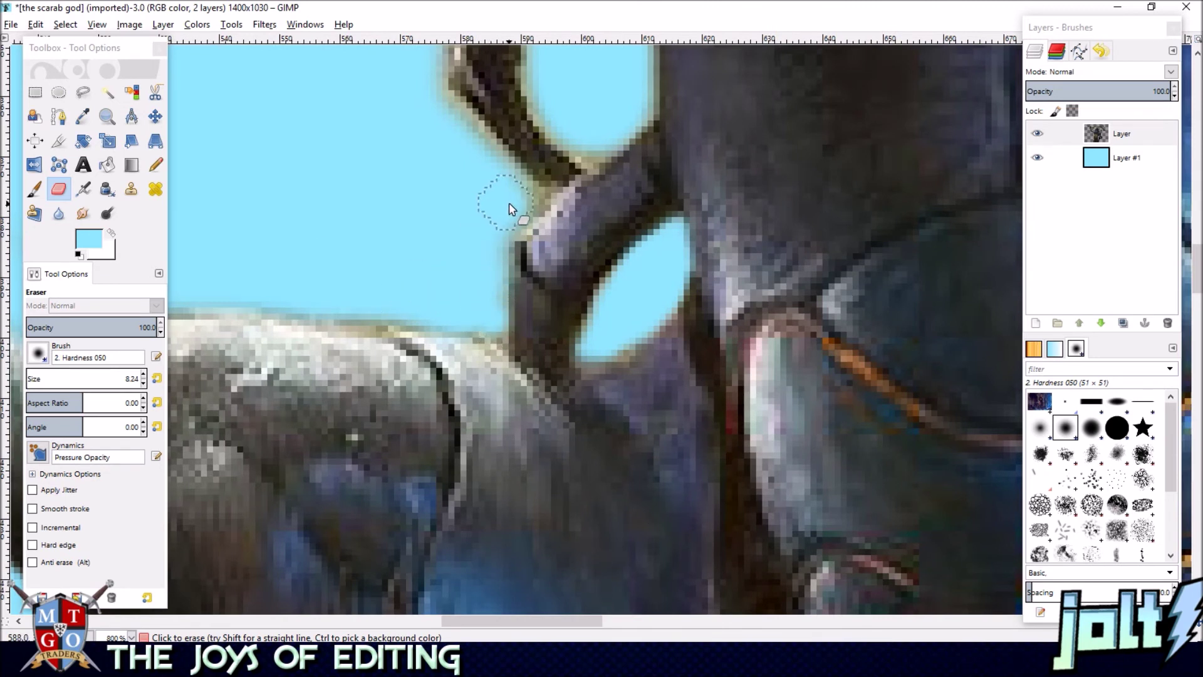
{"action": "left_click_drag", "start_coordinate": [518, 201], "coordinate": [537, 196]}
- Erase the pale fringe around the opening between the middle beetle leg and the head on the raised-arm side
{"action": "mouse_move", "coordinate": [601, 129]}
{"action": "left_mouse_down"}
{"action": "mouse_move", "coordinate": [581, 244]}
{"action": "mouse_move", "coordinate": [548, 338]}
{"action": "left_mouse_up"}
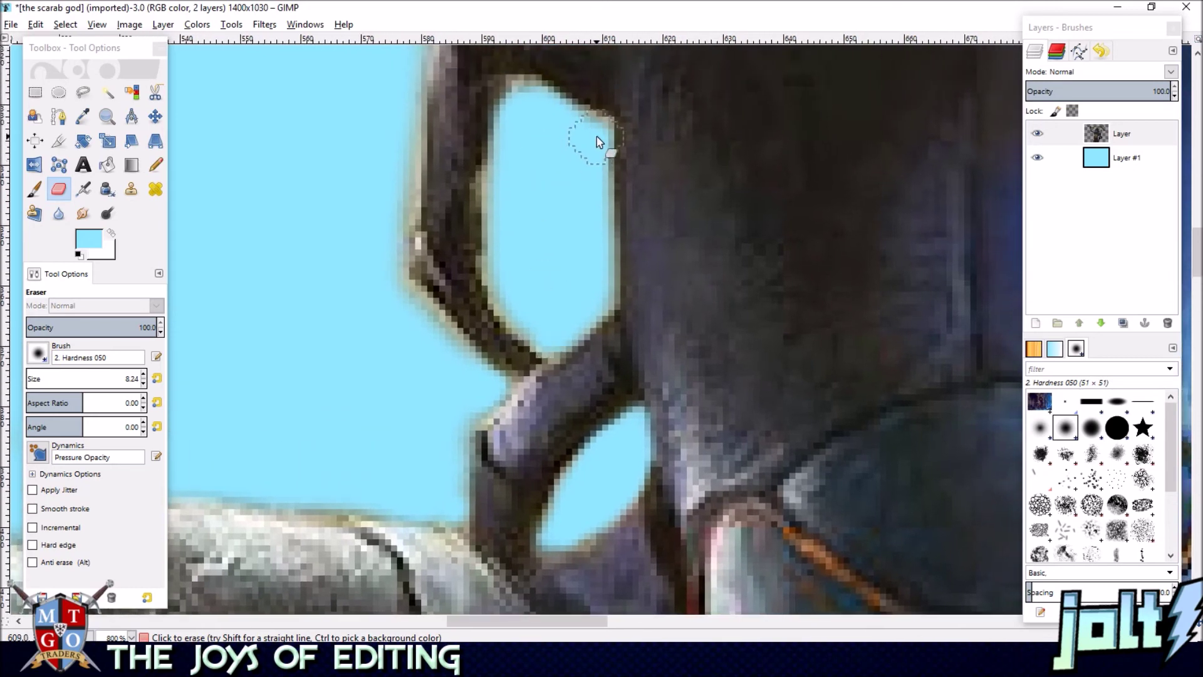
{"action": "mouse_move", "coordinate": [598, 142]}
{"action": "left_mouse_down"}
{"action": "mouse_move", "coordinate": [528, 106]}
{"action": "mouse_move", "coordinate": [496, 199]}
{"action": "mouse_move", "coordinate": [496, 269]}
{"action": "mouse_move", "coordinate": [517, 299]}
{"action": "left_mouse_up"}
{"action": "scroll", "coordinate": [472, 154], "scroll_direction": "up", "scroll_amount": 4}
{"action": "scroll", "coordinate": [472, 154], "scroll_direction": "left", "scroll_amount": 3}
{"action": "left_click_drag", "start_coordinate": [535, 199], "coordinate": [537, 492]}
- Erase the pale fringe around the upper beetle leg on the raised-arm side, inside its opening and along the adjoining head edge
{"action": "scroll", "coordinate": [490, 382], "scroll_direction": "up", "scroll_amount": 3}
{"action": "scroll", "coordinate": [491, 382], "scroll_direction": "right", "scroll_amount": 1}
{"action": "mouse_move", "coordinate": [491, 381]}
{"action": "left_mouse_down"}
{"action": "mouse_move", "coordinate": [519, 250]}
{"action": "mouse_move", "coordinate": [563, 224]}
{"action": "mouse_move", "coordinate": [622, 222]}
{"action": "mouse_move", "coordinate": [712, 265]}
{"action": "left_mouse_up"}
{"action": "mouse_move", "coordinate": [693, 140]}
{"action": "left_mouse_down"}
{"action": "mouse_move", "coordinate": [716, 201]}
{"action": "mouse_move", "coordinate": [711, 259]}
{"action": "mouse_move", "coordinate": [717, 182]}
{"action": "mouse_move", "coordinate": [673, 123]}
{"action": "mouse_move", "coordinate": [670, 224]}
{"action": "mouse_move", "coordinate": [679, 120]}
{"action": "mouse_move", "coordinate": [645, 153]}
{"action": "mouse_move", "coordinate": [637, 213]}
{"action": "mouse_move", "coordinate": [660, 229]}
{"action": "mouse_move", "coordinate": [685, 310]}
{"action": "mouse_move", "coordinate": [693, 254]}
{"action": "mouse_move", "coordinate": [645, 257]}
{"action": "mouse_move", "coordinate": [640, 274]}
{"action": "mouse_move", "coordinate": [634, 251]}
{"action": "mouse_move", "coordinate": [633, 225]}
{"action": "mouse_move", "coordinate": [674, 171]}
{"action": "left_mouse_up"}
{"action": "scroll", "coordinate": [674, 131], "scroll_direction": "up", "scroll_amount": 3}
{"action": "scroll", "coordinate": [688, 269], "scroll_direction": "up", "scroll_amount": 3}
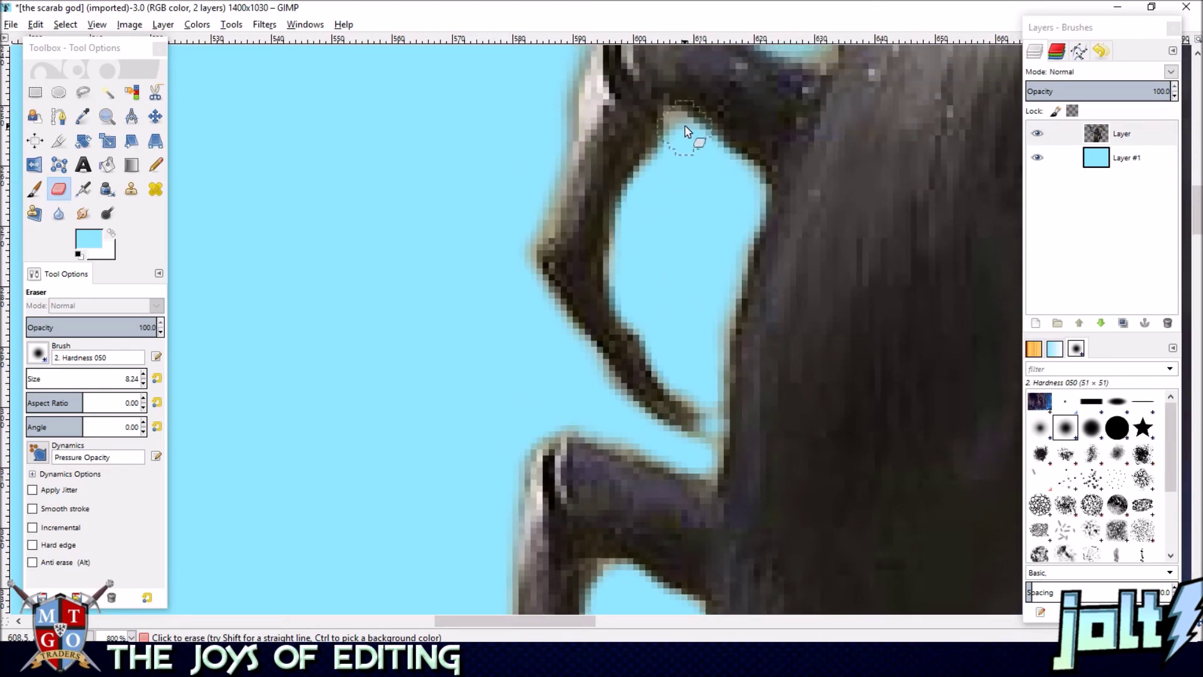
{"action": "scroll", "coordinate": [682, 220], "scroll_direction": "up", "scroll_amount": 4}
{"action": "left_click_drag", "start_coordinate": [711, 102], "coordinate": [642, 159]}
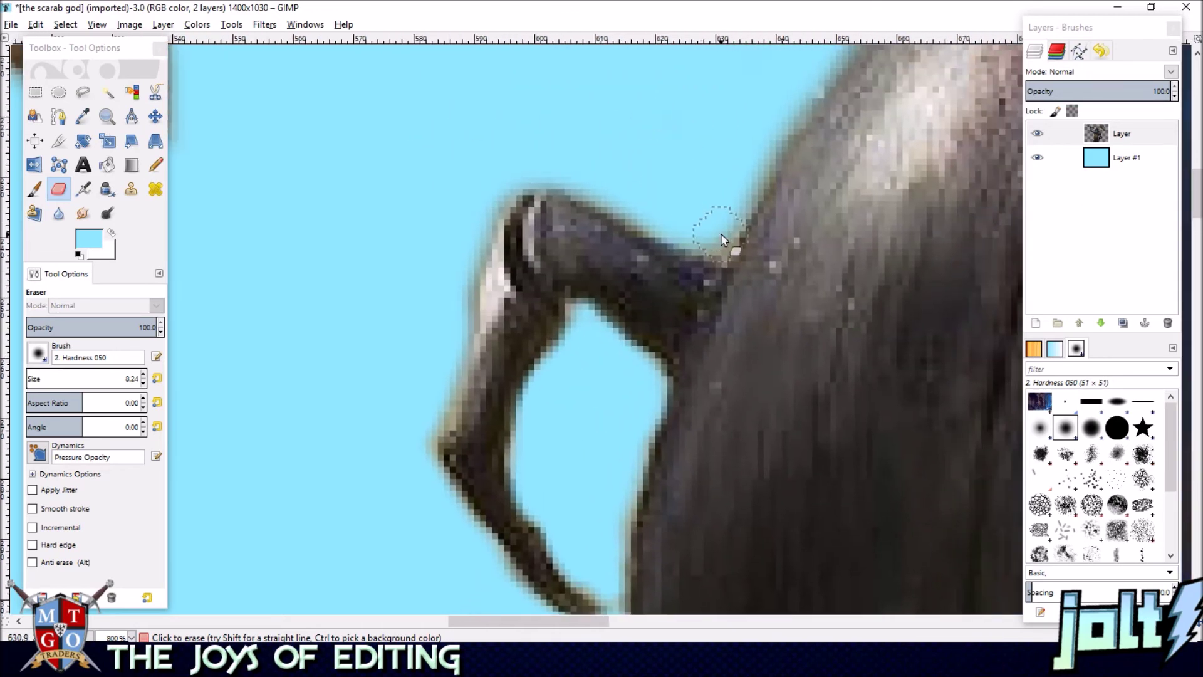
- Erase the leftover fringe between the tip of the upper beetle leg and the head on the raised-arm side
{"action": "left_click_drag", "start_coordinate": [709, 142], "coordinate": [373, 250]}
{"action": "scroll", "coordinate": [376, 247], "scroll_direction": "down", "scroll_amount": 4}
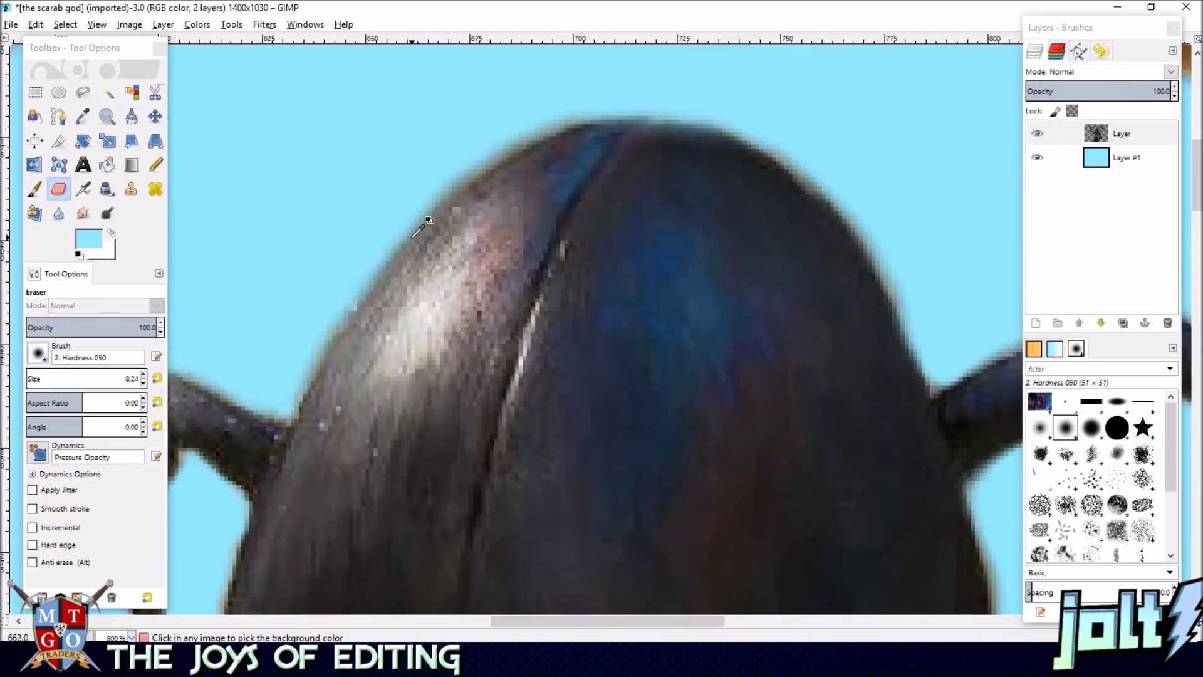
{"action": "scroll", "coordinate": [404, 245], "scroll_direction": "up", "scroll_amount": 1}
{"action": "scroll", "coordinate": [407, 245], "scroll_direction": "up", "scroll_amount": 4}
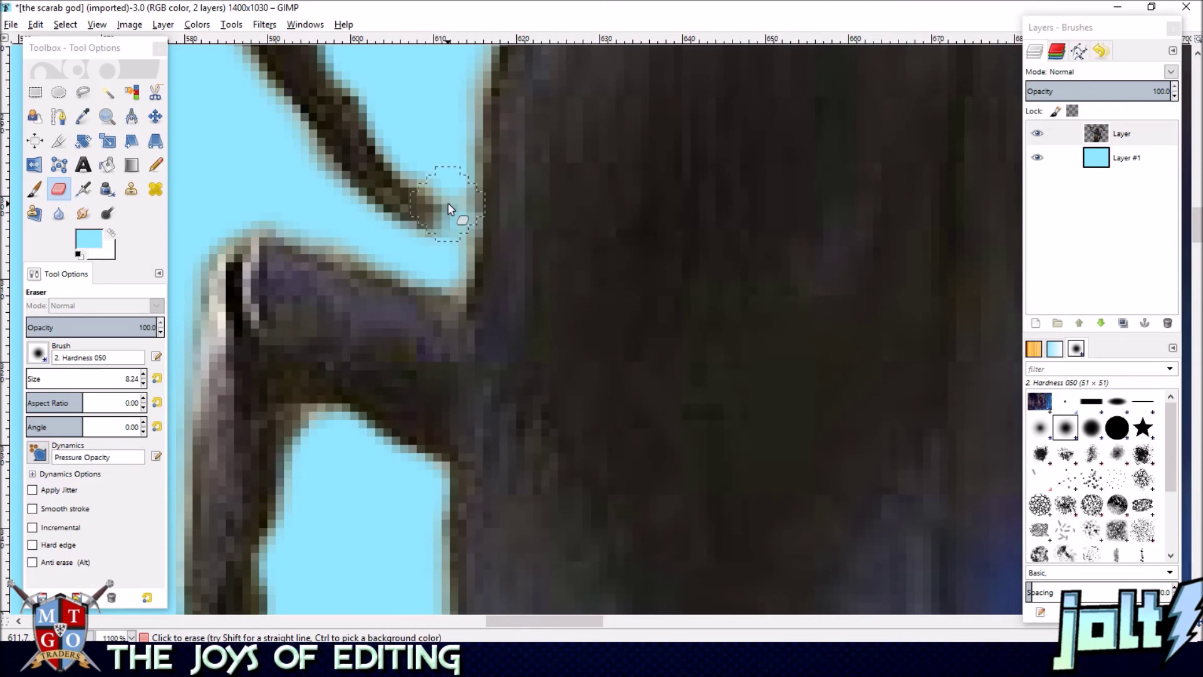
{"action": "scroll", "coordinate": [416, 255], "scroll_direction": "down", "scroll_amount": 4}
- Erase the tan background inside the opening between the lowest beetle leg and the shoulder on the staff side
{"action": "left_click_drag", "start_coordinate": [305, 309], "coordinate": [316, 149]}
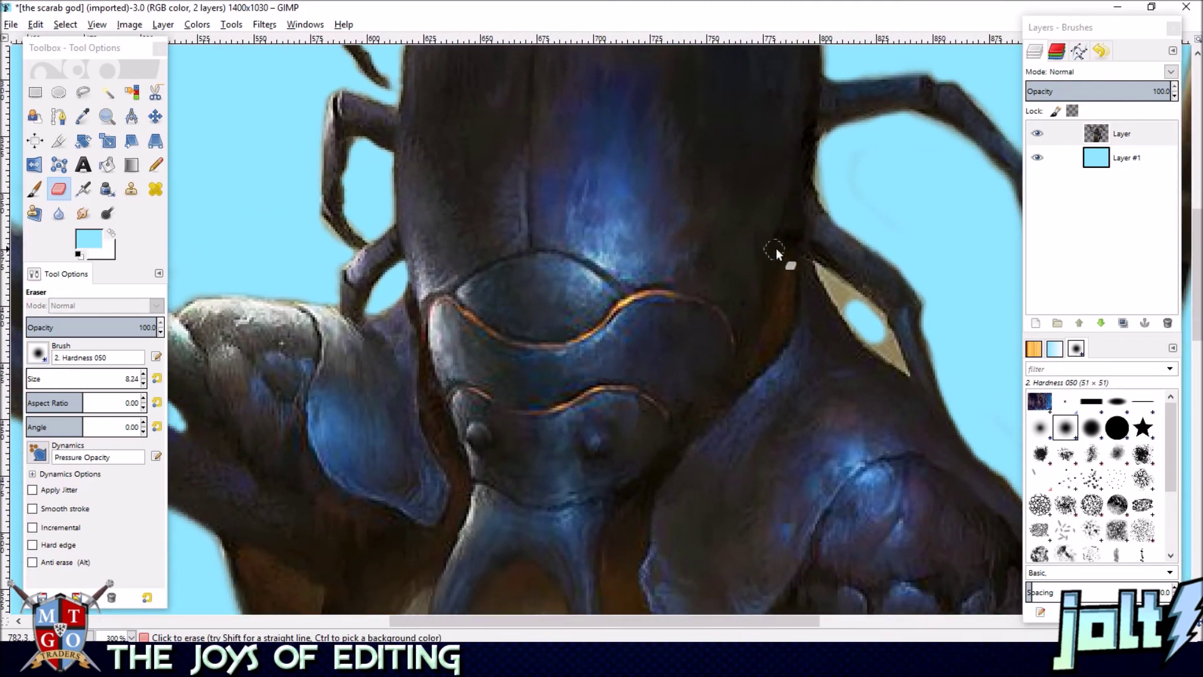
{"action": "scroll", "coordinate": [776, 247], "scroll_direction": "up", "scroll_amount": 3}
{"action": "mouse_move", "coordinate": [630, 274]}
{"action": "left_mouse_down"}
{"action": "mouse_move", "coordinate": [688, 348]}
{"action": "mouse_move", "coordinate": [761, 405]}
{"action": "mouse_move", "coordinate": [763, 364]}
{"action": "mouse_move", "coordinate": [720, 293]}
{"action": "mouse_move", "coordinate": [591, 202]}
{"action": "mouse_move", "coordinate": [633, 248]}
{"action": "mouse_move", "coordinate": [570, 172]}
{"action": "mouse_move", "coordinate": [618, 218]}
{"action": "left_mouse_up"}
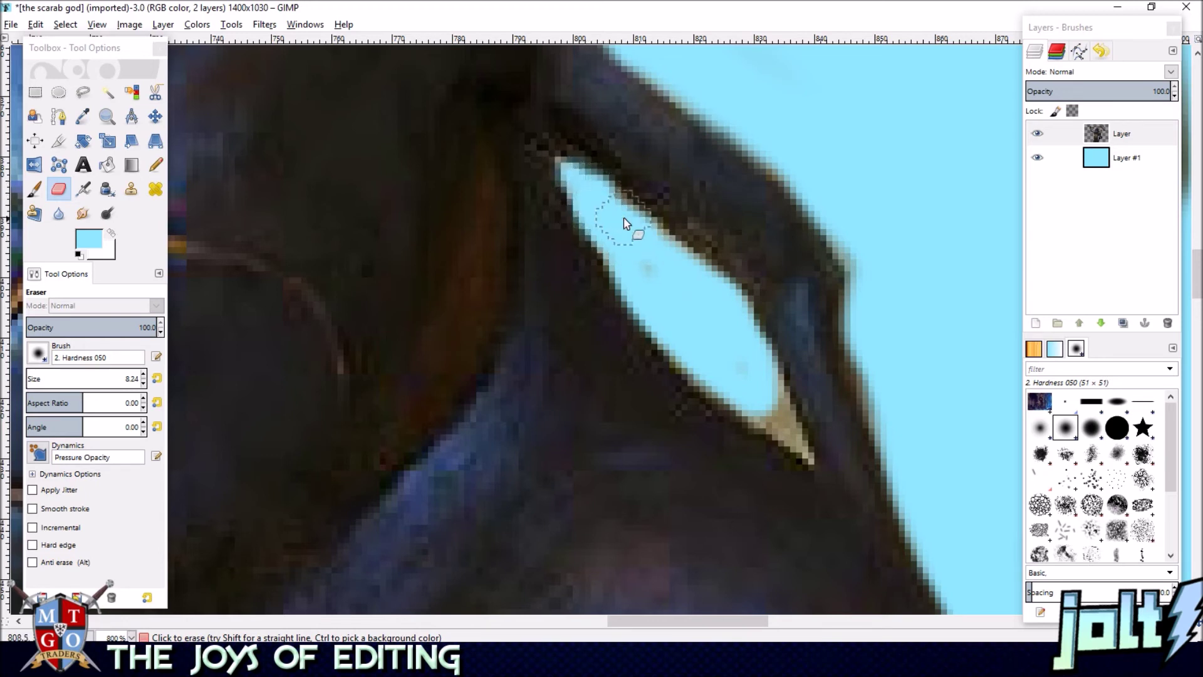
{"action": "mouse_move", "coordinate": [782, 426]}
{"action": "left_mouse_down"}
{"action": "mouse_move", "coordinate": [758, 407]}
{"action": "mouse_move", "coordinate": [772, 386]}
{"action": "left_mouse_up"}
{"action": "left_click_drag", "start_coordinate": [787, 430], "coordinate": [799, 443]}
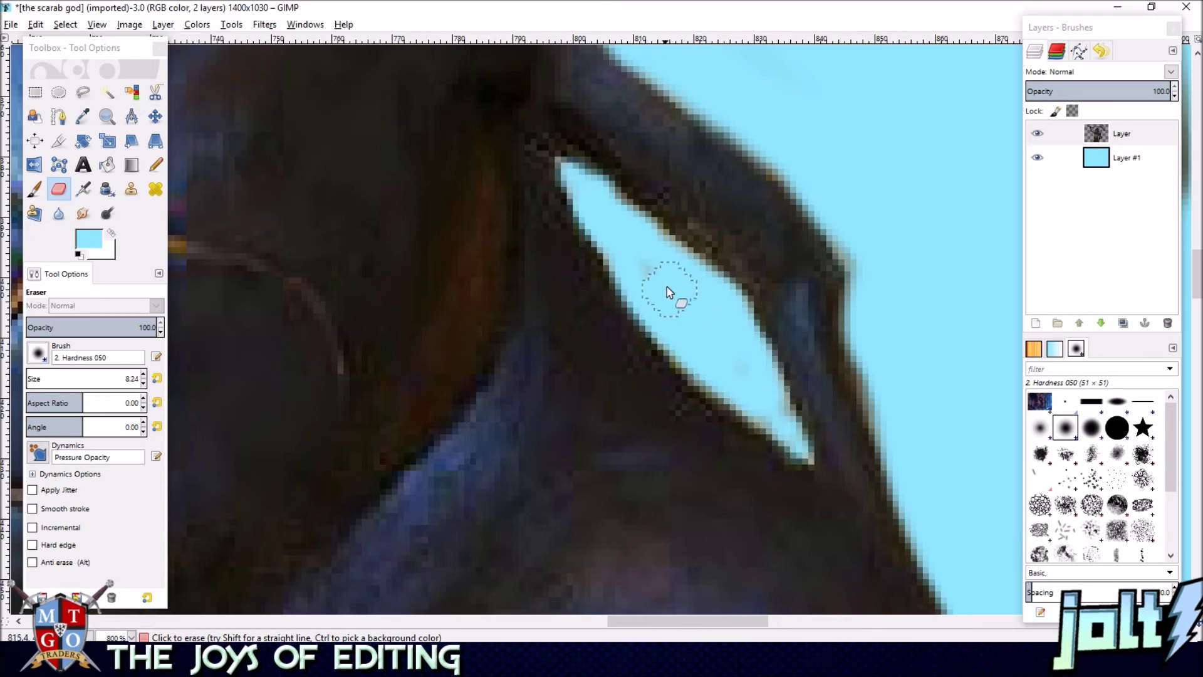
- Erase the pale fringe along the head's edge between the middle and lowest beetle legs on the staff side
{"action": "mouse_move", "coordinate": [670, 286]}
{"action": "left_mouse_down"}
{"action": "mouse_move", "coordinate": [615, 280]}
{"action": "mouse_move", "coordinate": [596, 351]}
{"action": "mouse_move", "coordinate": [545, 295]}
{"action": "mouse_move", "coordinate": [554, 330]}
{"action": "left_mouse_up"}
{"action": "scroll", "coordinate": [564, 307], "scroll_direction": "down", "scroll_amount": 5}
{"action": "scroll", "coordinate": [533, 210], "scroll_direction": "up", "scroll_amount": 5}
{"action": "left_click_drag", "start_coordinate": [527, 204], "coordinate": [538, 305]}
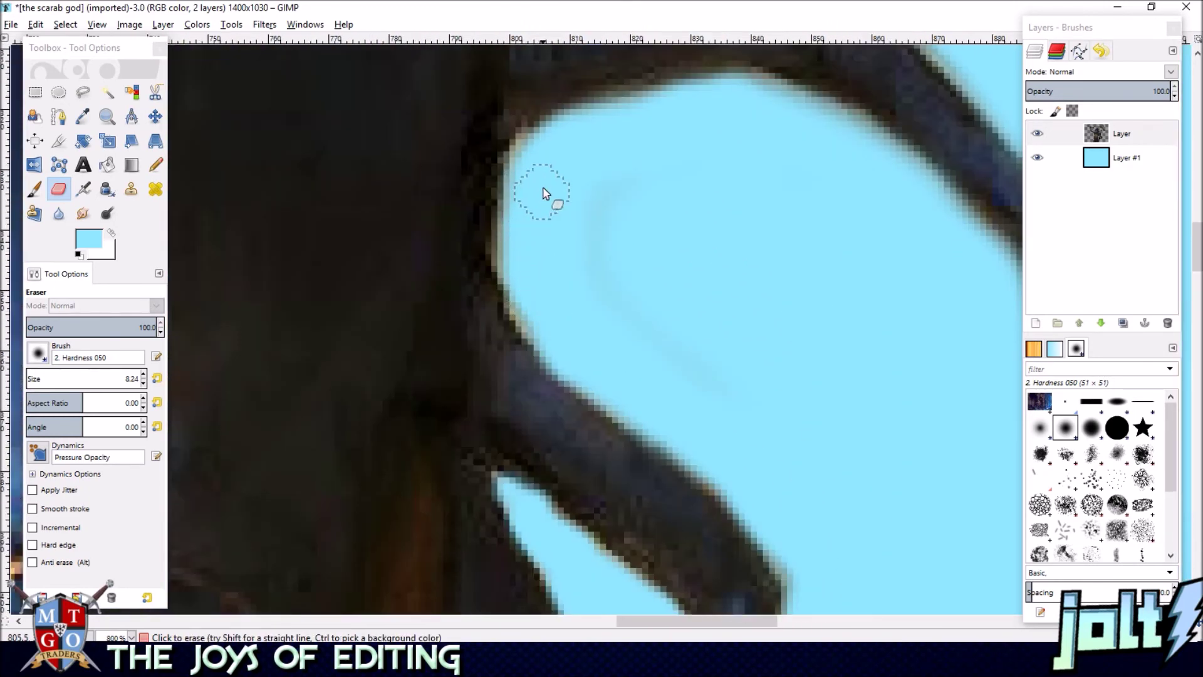
- Examine the staff-side beetle legs, the head's outline and the shoulder beside the staff for leftover fringe
{"action": "scroll", "coordinate": [556, 236], "scroll_direction": "down", "scroll_amount": 4}
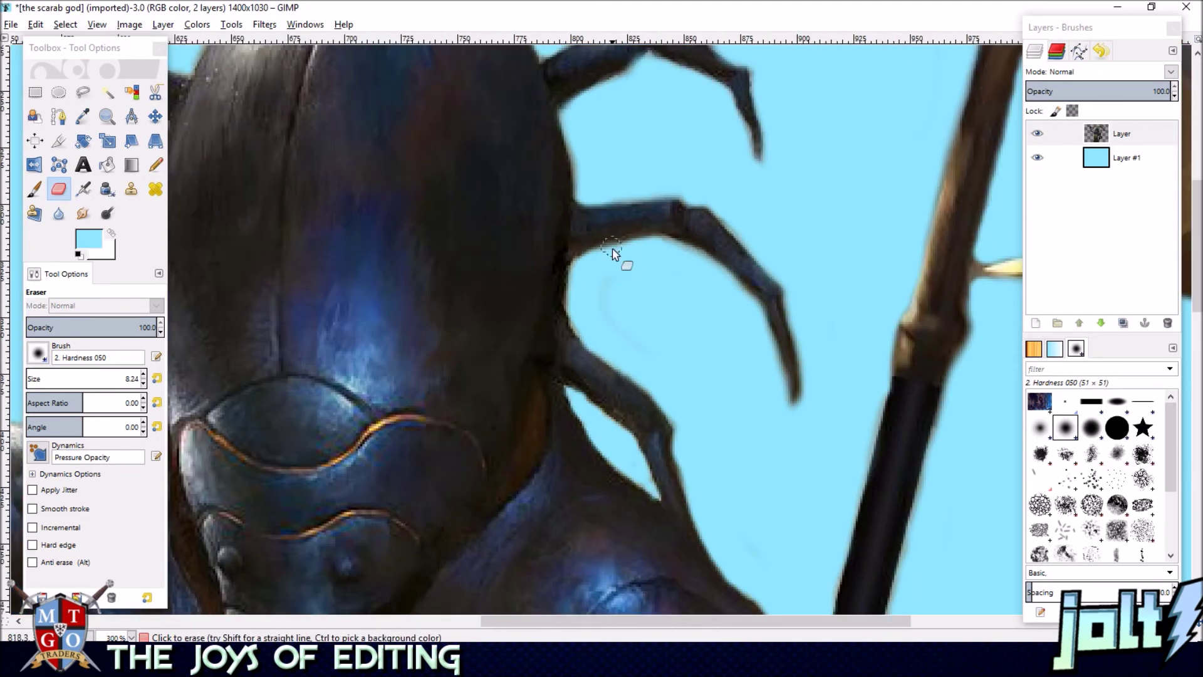
{"action": "left_click_drag", "start_coordinate": [622, 262], "coordinate": [636, 410]}
{"action": "left_click_drag", "start_coordinate": [626, 339], "coordinate": [595, 374]}
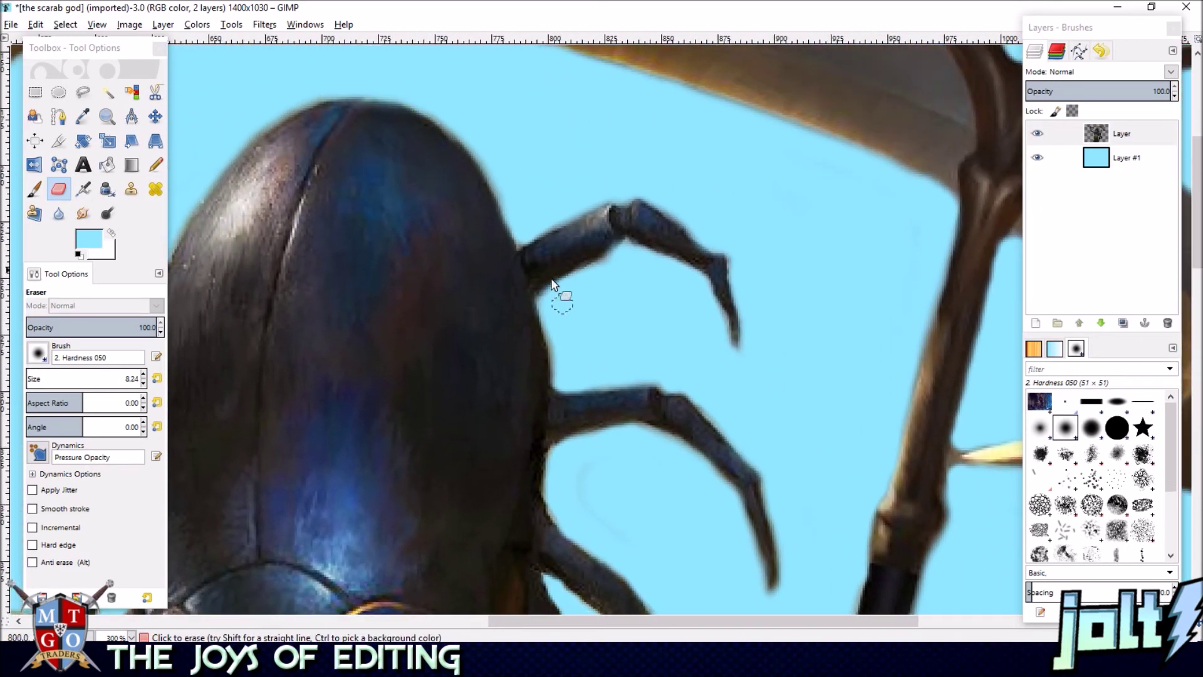
{"action": "left_click_drag", "start_coordinate": [529, 188], "coordinate": [589, 39]}
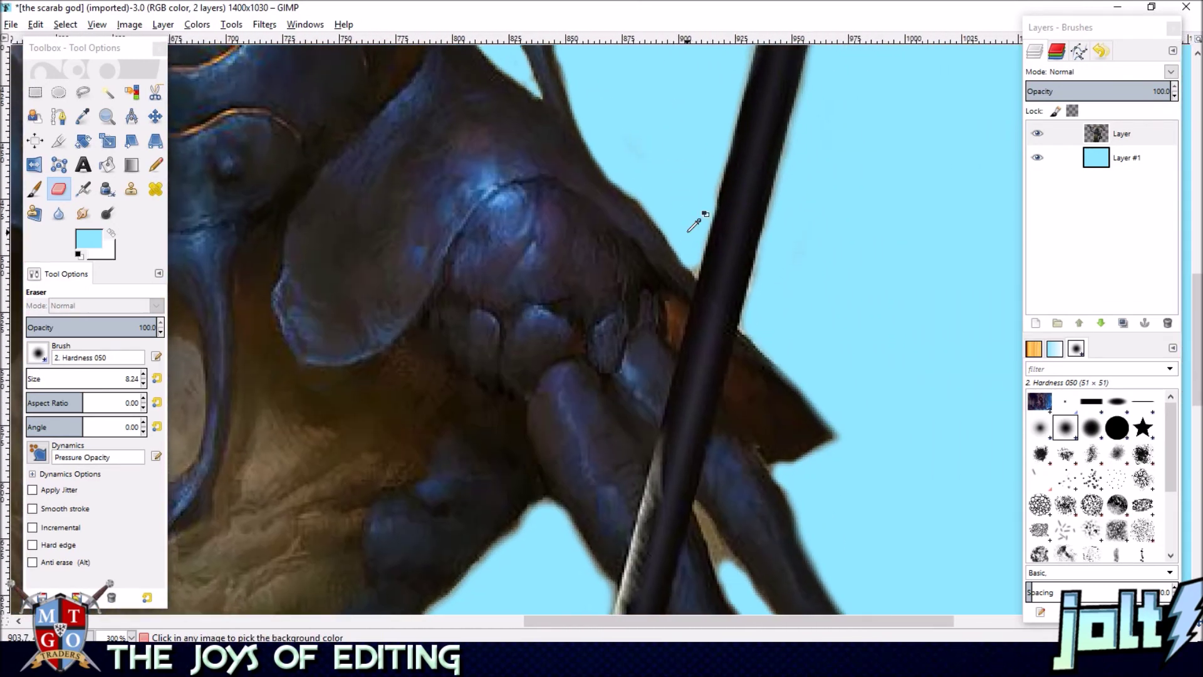
{"action": "scroll", "coordinate": [693, 222], "scroll_direction": "up", "scroll_amount": 3}
{"action": "scroll", "coordinate": [703, 218], "scroll_direction": "down", "scroll_amount": 5}
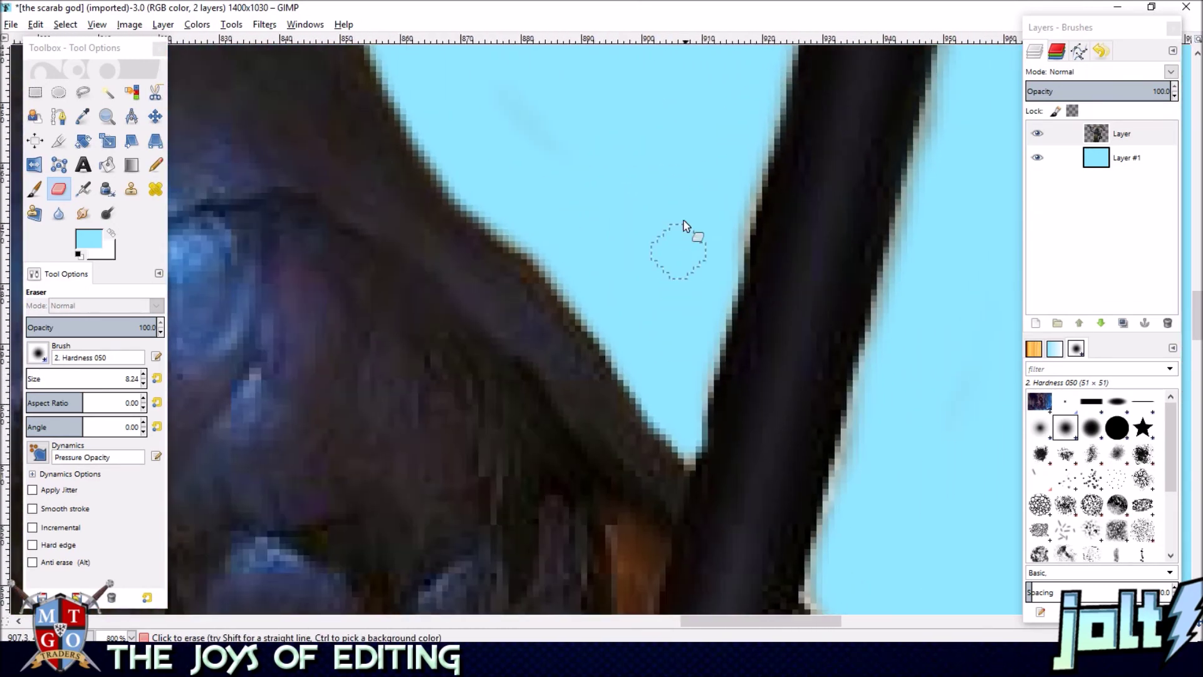
{"action": "scroll", "coordinate": [596, 326], "scroll_direction": "down", "scroll_amount": 10}
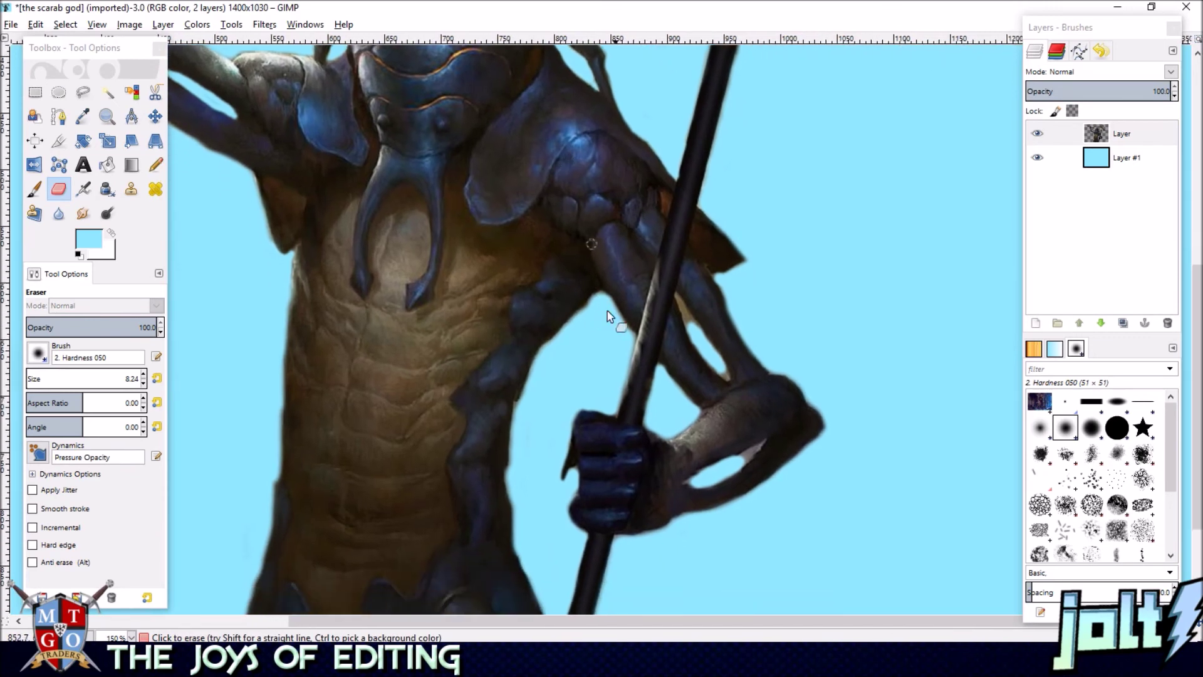
- Erase the pale leftover background at both ends of the slit in the forearm holding the staff
{"action": "scroll", "coordinate": [589, 313], "scroll_direction": "up", "scroll_amount": 2}
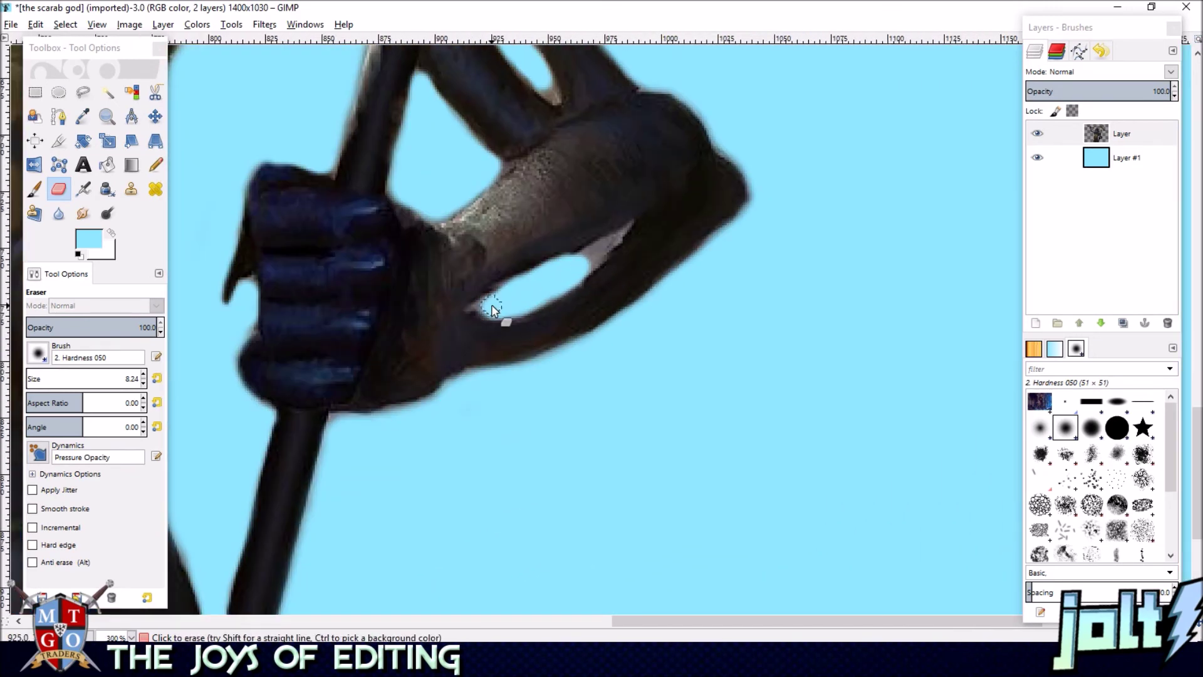
{"action": "scroll", "coordinate": [476, 311], "scroll_direction": "up", "scroll_amount": 2}
{"action": "left_click", "coordinate": [698, 191]}
{"action": "mouse_move", "coordinate": [708, 193]}
{"action": "left_mouse_down"}
{"action": "mouse_move", "coordinate": [589, 245]}
{"action": "mouse_move", "coordinate": [598, 247]}
{"action": "left_mouse_up"}
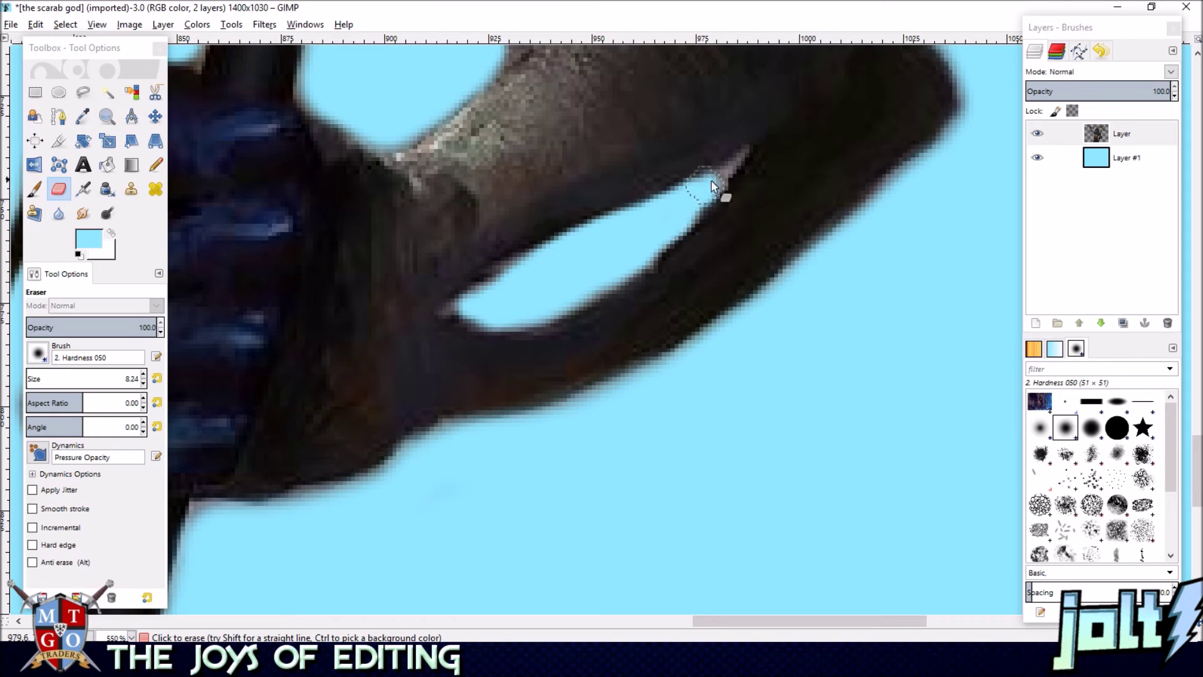
{"action": "left_click_drag", "start_coordinate": [524, 287], "coordinate": [458, 308]}
- Erase the tan background strip from the narrow opening in the upper arm behind the staff
{"action": "scroll", "coordinate": [509, 287], "scroll_direction": "up", "scroll_amount": 5}
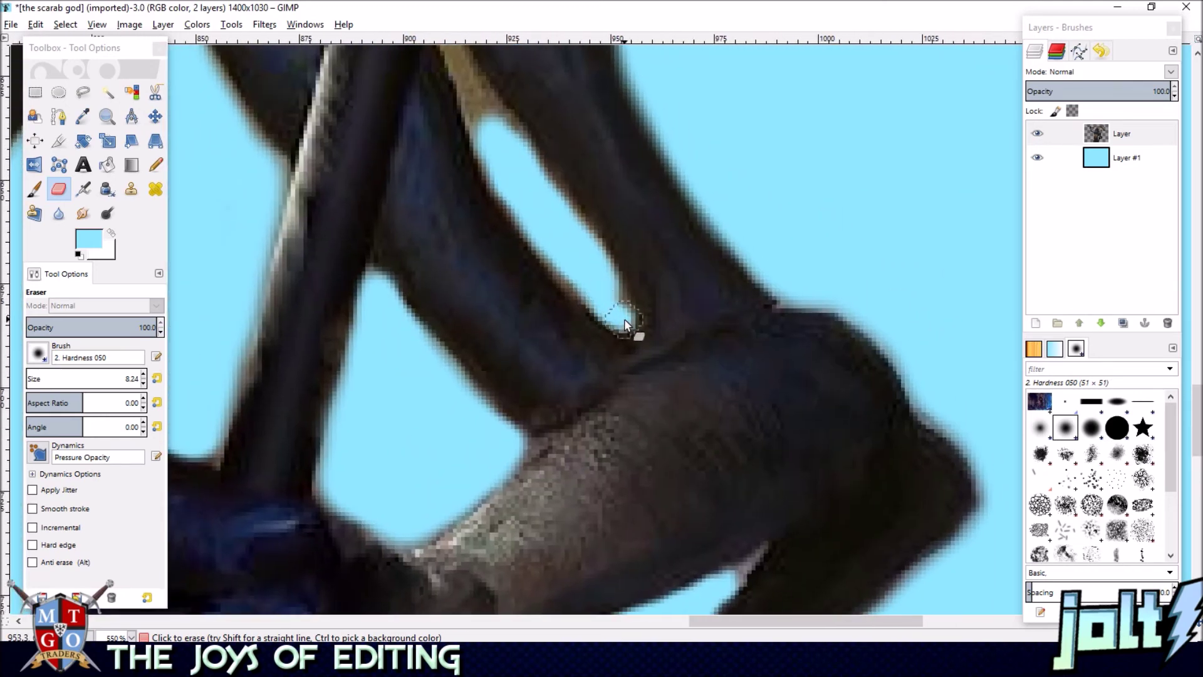
{"action": "scroll", "coordinate": [544, 271], "scroll_direction": "up", "scroll_amount": 3}
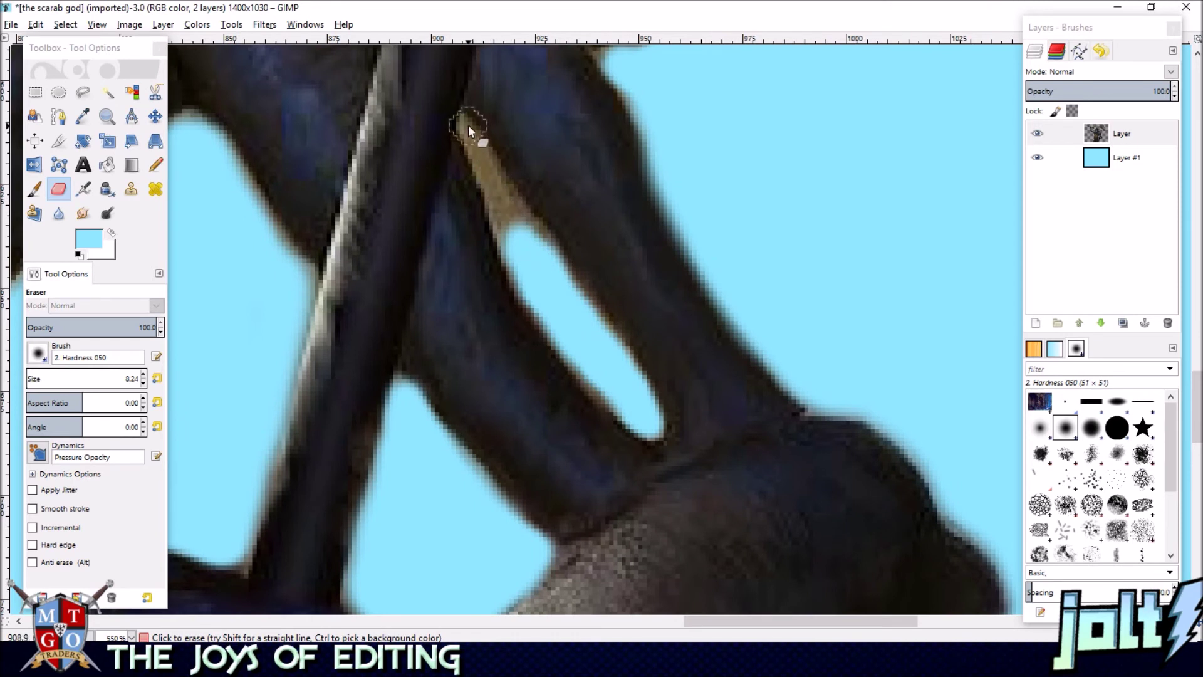
{"action": "left_click_drag", "start_coordinate": [472, 138], "coordinate": [543, 283]}
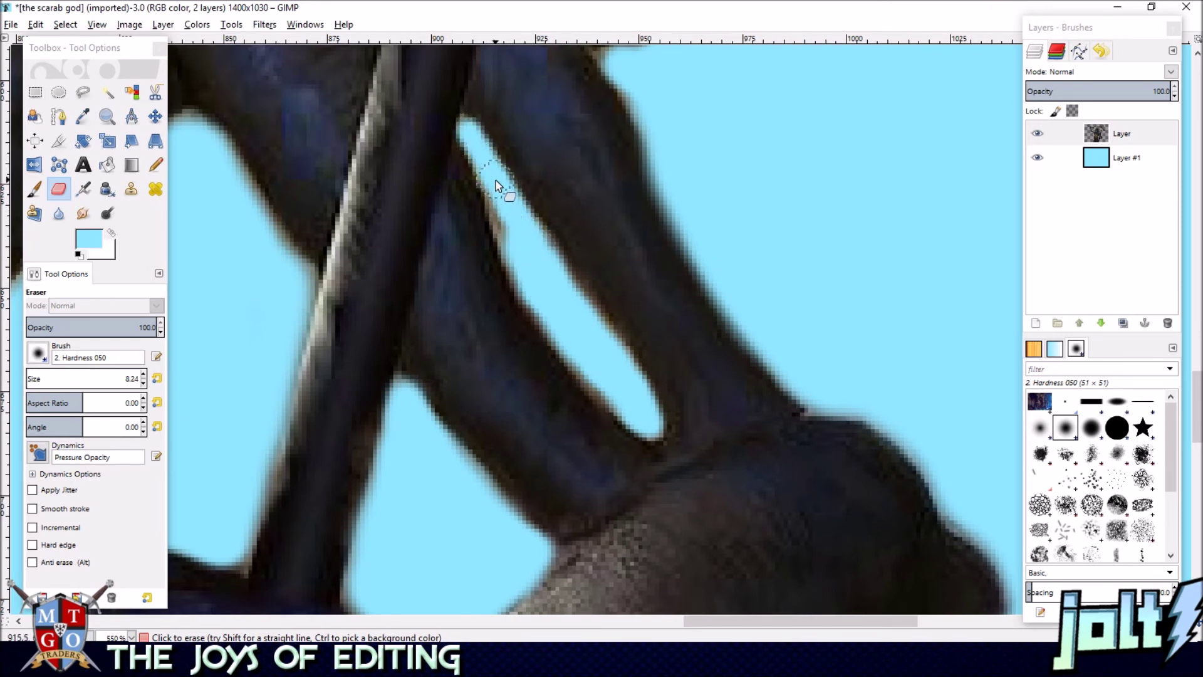
- Erase the fringe around the brown flap behind the staff where it meets the upper arm and the shaft
{"action": "scroll", "coordinate": [546, 271], "scroll_direction": "up", "scroll_amount": 5}
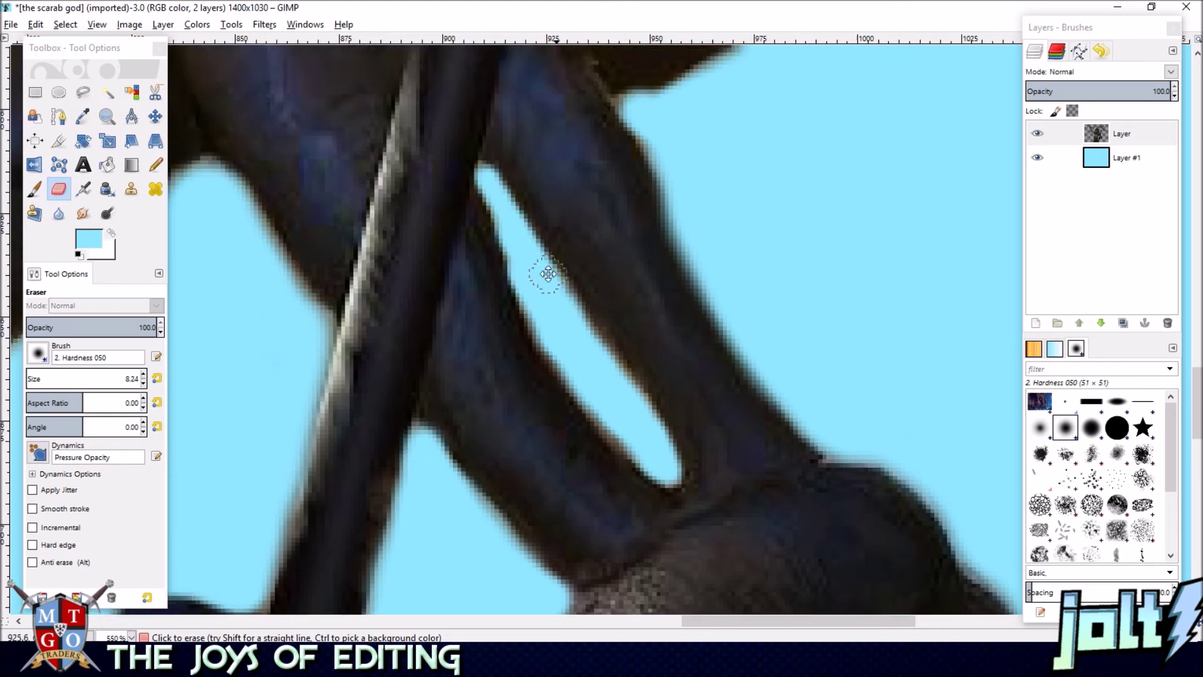
{"action": "left_click_drag", "start_coordinate": [688, 272], "coordinate": [661, 254]}
{"action": "mouse_move", "coordinate": [770, 257]}
{"action": "left_mouse_down"}
{"action": "mouse_move", "coordinate": [777, 279]}
{"action": "mouse_move", "coordinate": [793, 272]}
{"action": "left_mouse_up"}
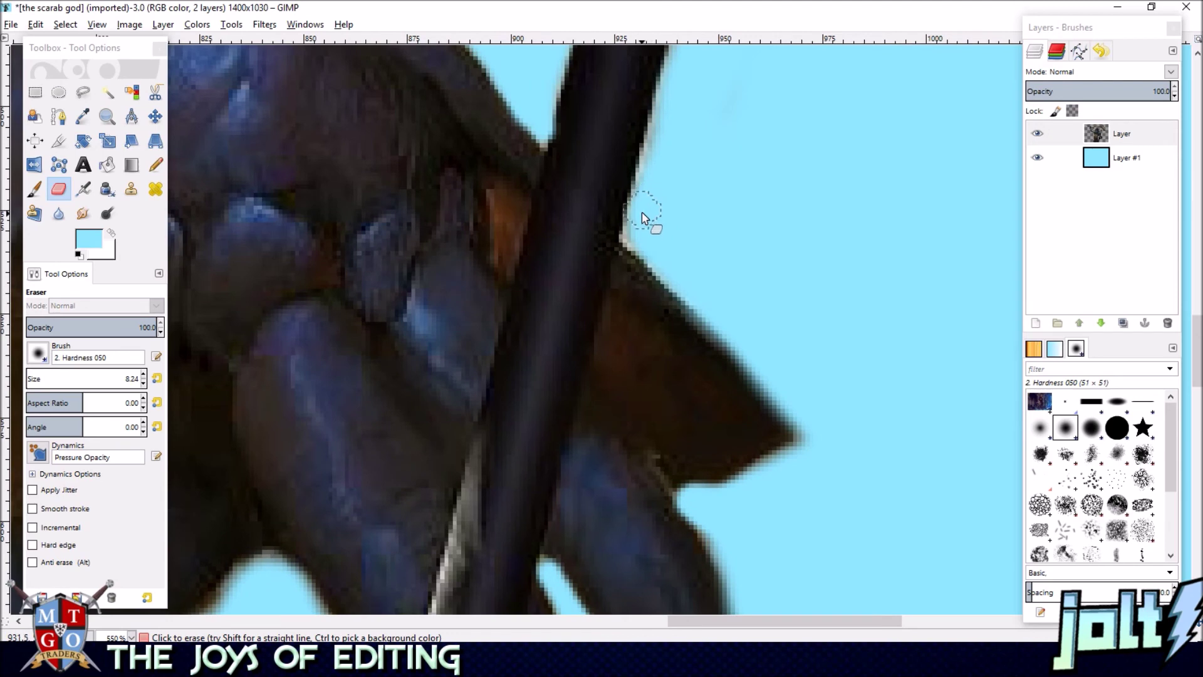
- Check the whole cutout against transparency by hiding the light blue Layer #1 and showing it again
{"action": "scroll", "coordinate": [687, 203], "scroll_direction": "down", "scroll_amount": 5}
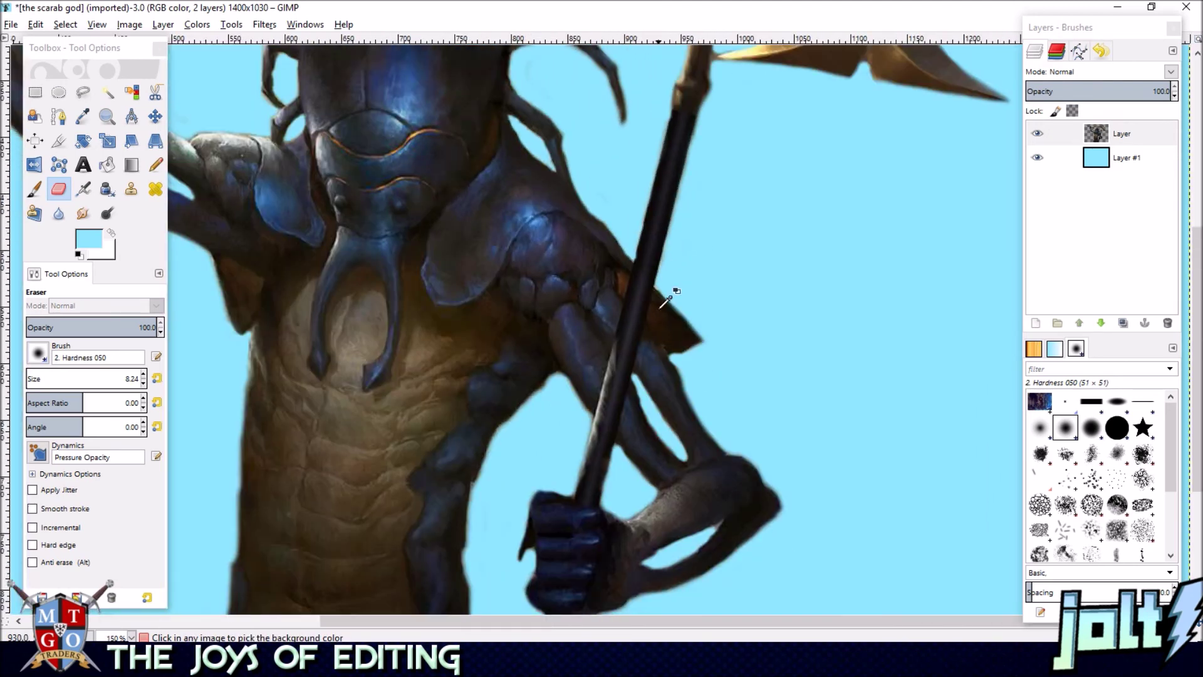
{"action": "left_click_drag", "start_coordinate": [712, 288], "coordinate": [715, 454]}
{"action": "left_click_drag", "start_coordinate": [773, 283], "coordinate": [685, 132]}
{"action": "left_click_drag", "start_coordinate": [628, 338], "coordinate": [681, 191]}
{"action": "scroll", "coordinate": [681, 188], "scroll_direction": "down", "scroll_amount": 3}
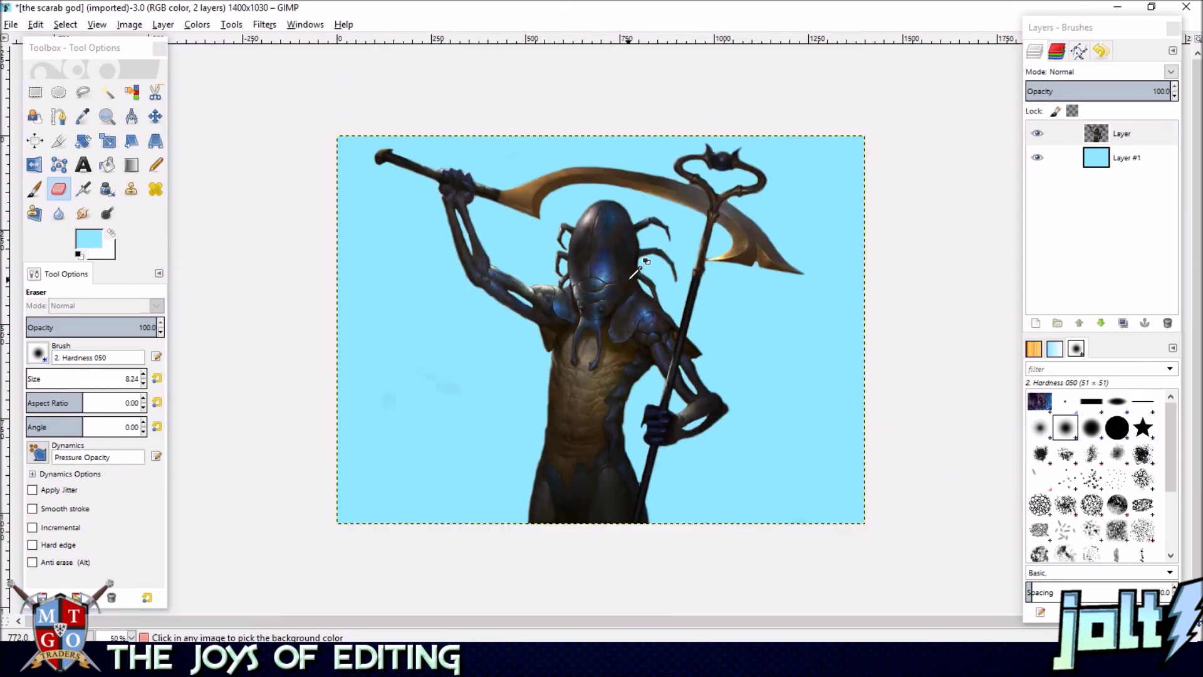
{"action": "left_click", "coordinate": [1038, 158]}
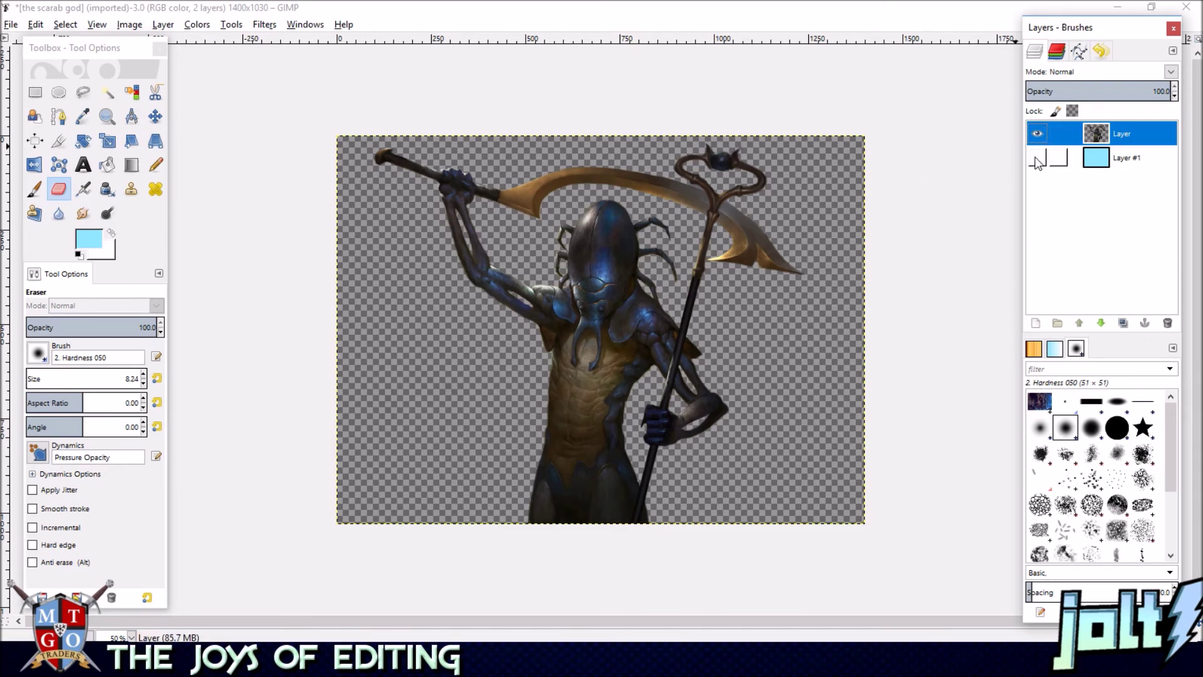
{"action": "left_click", "coordinate": [1038, 158]}
- Erase the fringe joining the blade's inner tip to the staff and clean the tip's upper edge
{"action": "scroll", "coordinate": [744, 376], "scroll_direction": "up", "scroll_amount": 4}
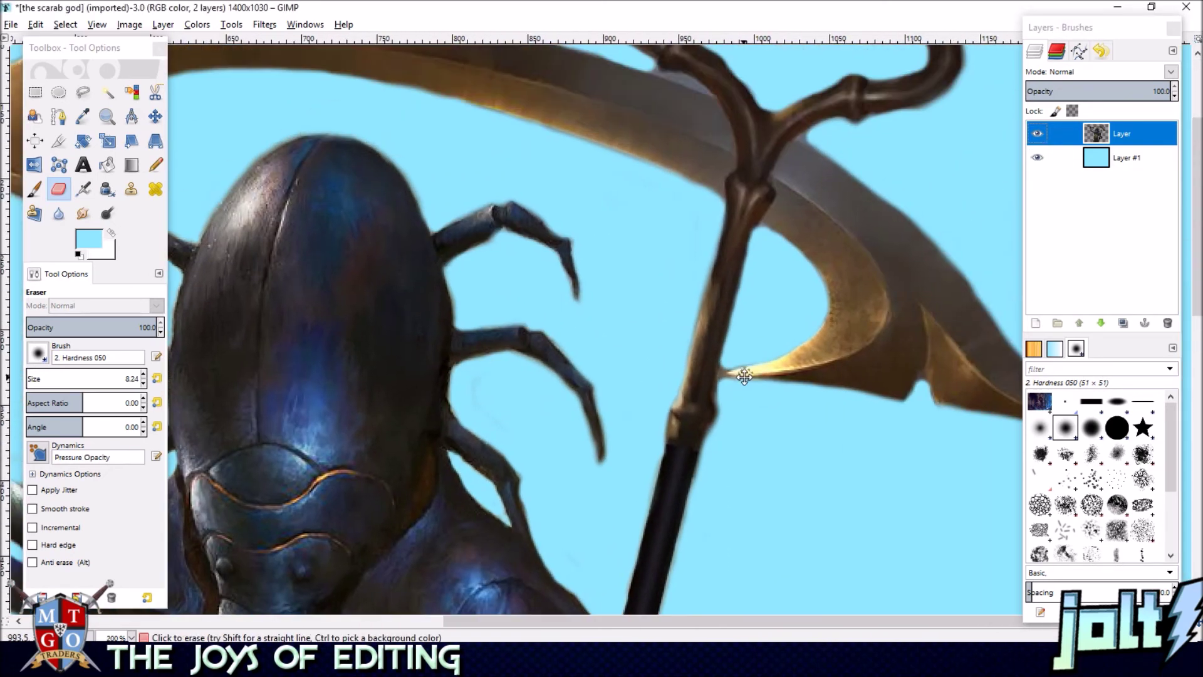
{"action": "left_click_drag", "start_coordinate": [791, 238], "coordinate": [727, 367]}
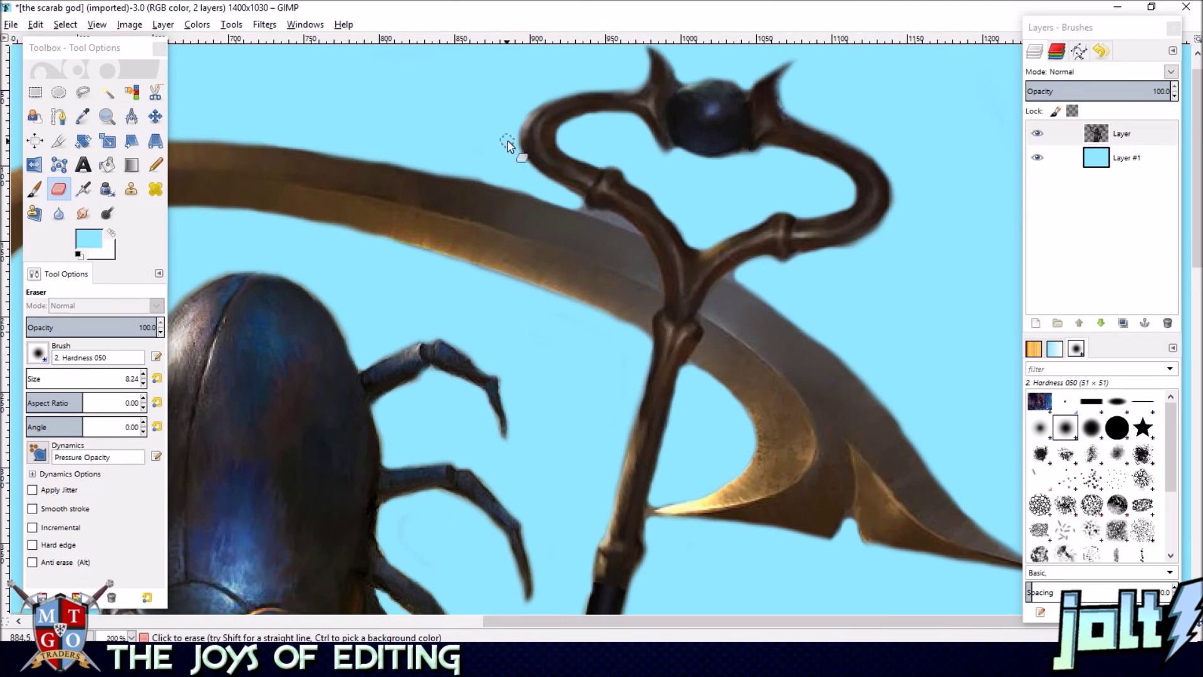
{"action": "left_click_drag", "start_coordinate": [741, 525], "coordinate": [667, 280]}
{"action": "scroll", "coordinate": [651, 279], "scroll_direction": "up", "scroll_amount": 2}
{"action": "left_click_drag", "start_coordinate": [559, 221], "coordinate": [644, 197]}
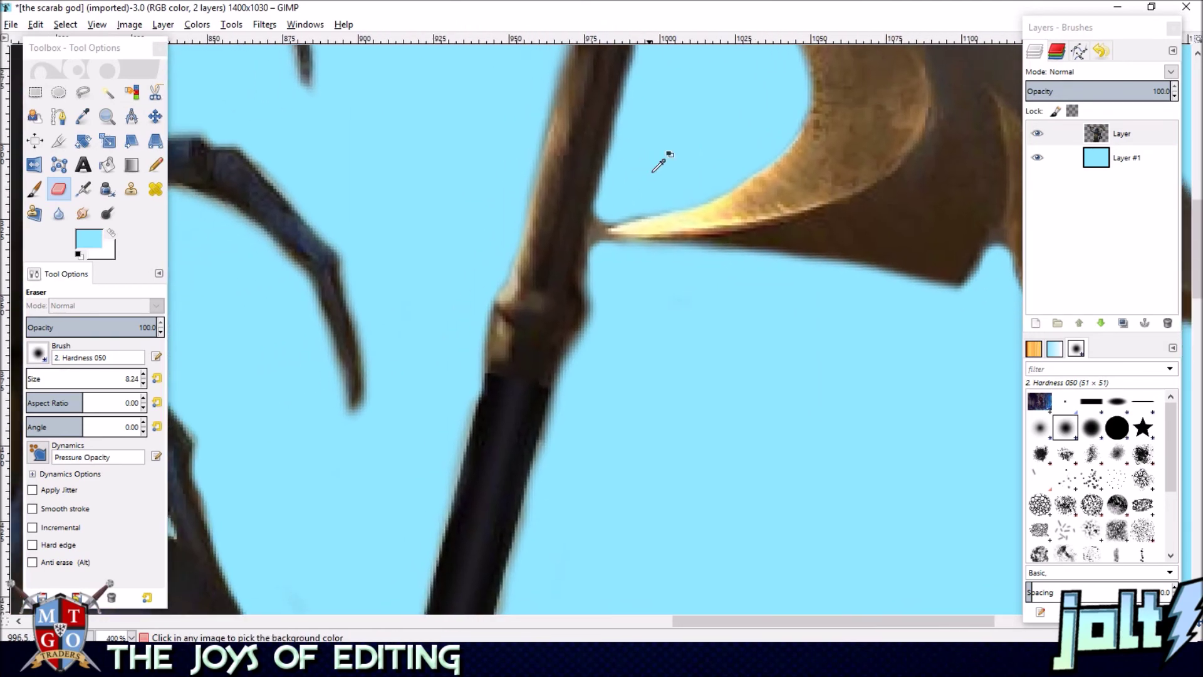
{"action": "scroll", "coordinate": [644, 197], "scroll_direction": "up", "scroll_amount": 1}
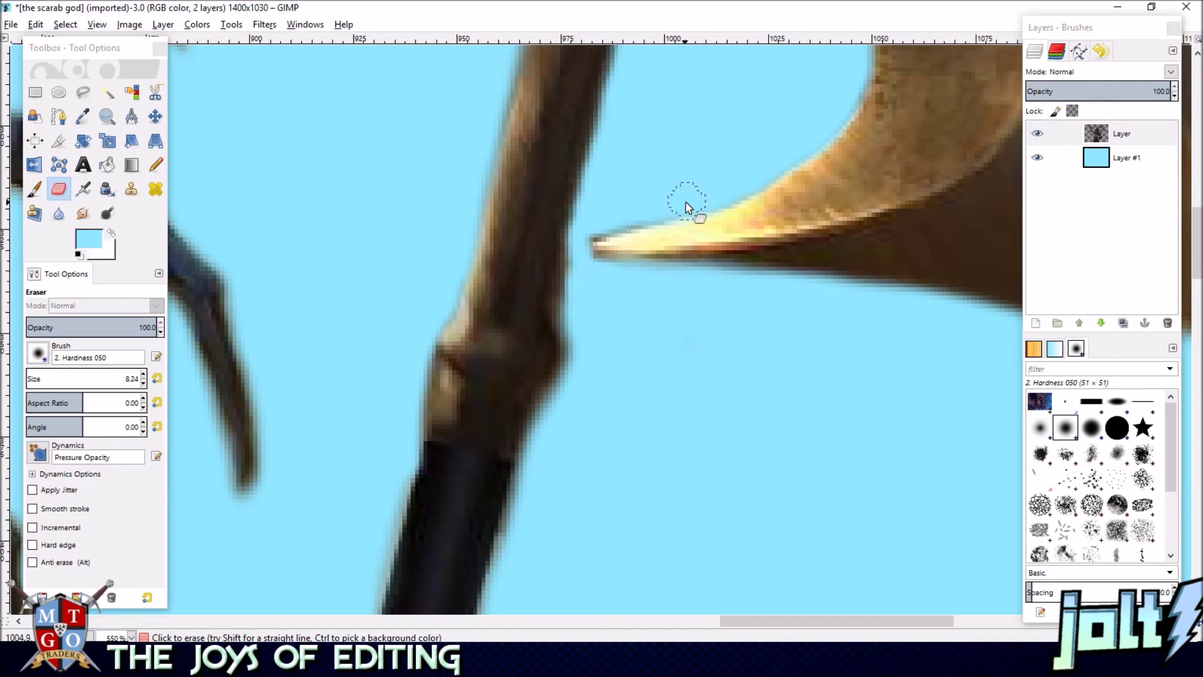
{"action": "left_click_drag", "start_coordinate": [652, 223], "coordinate": [606, 238]}
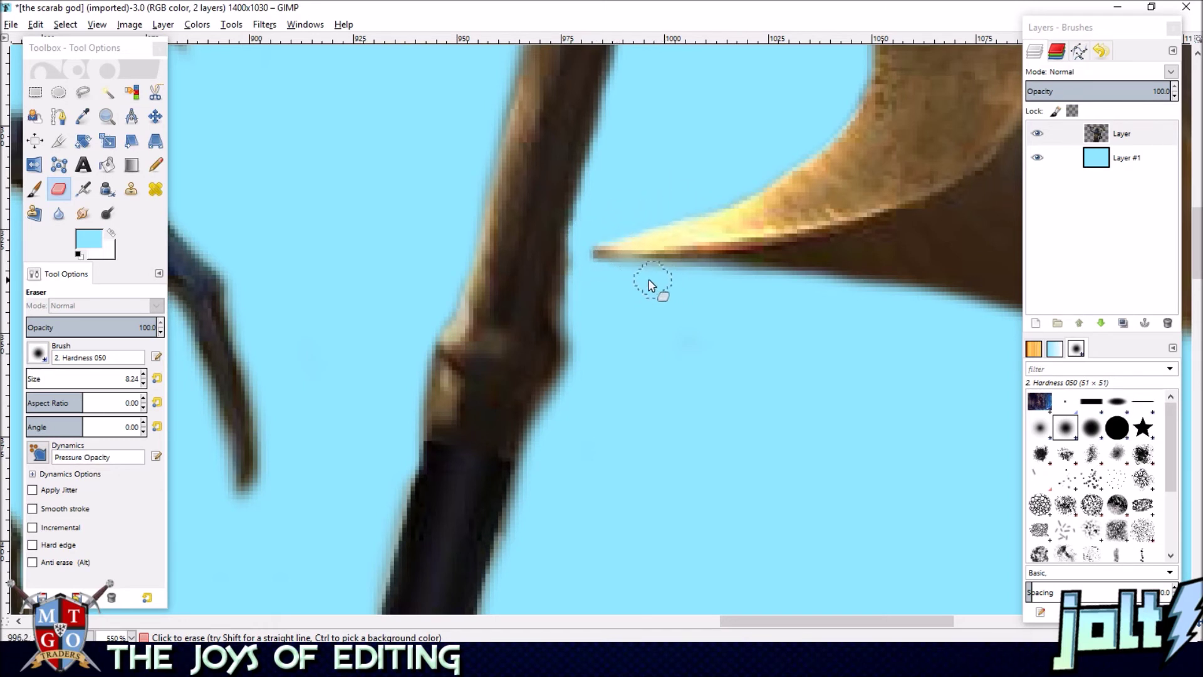
- Erase the leftover fringe inside the small notch on the blade's lower edge
{"action": "left_click_drag", "start_coordinate": [744, 331], "coordinate": [545, 292]}
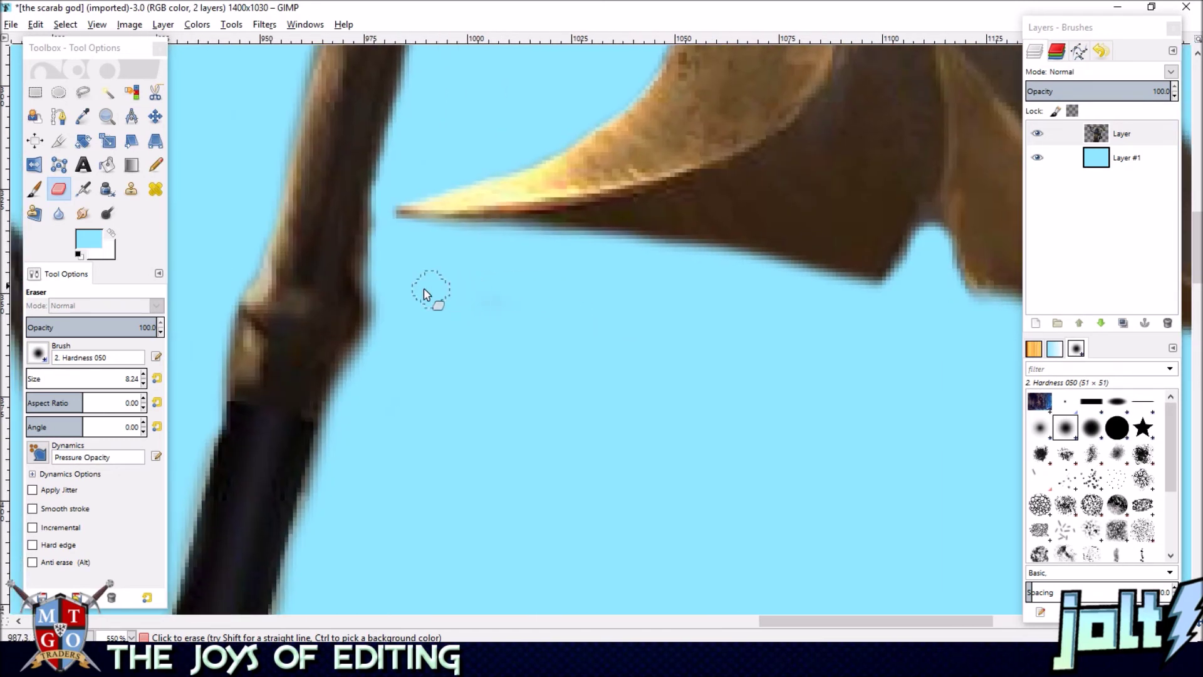
{"action": "scroll", "coordinate": [536, 307], "scroll_direction": "right", "scroll_amount": 4}
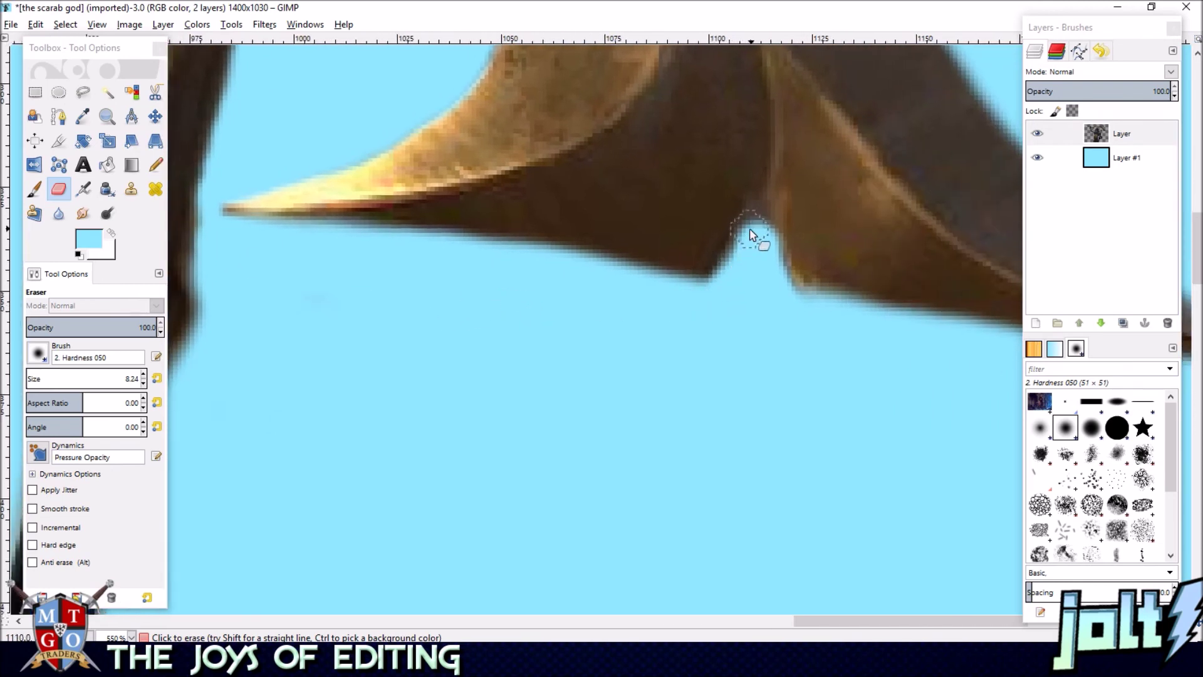
{"action": "left_click_drag", "start_coordinate": [760, 236], "coordinate": [760, 255]}
{"action": "scroll", "coordinate": [690, 313], "scroll_direction": "left", "scroll_amount": 2}
{"action": "scroll", "coordinate": [677, 351], "scroll_direction": "up", "scroll_amount": 1}
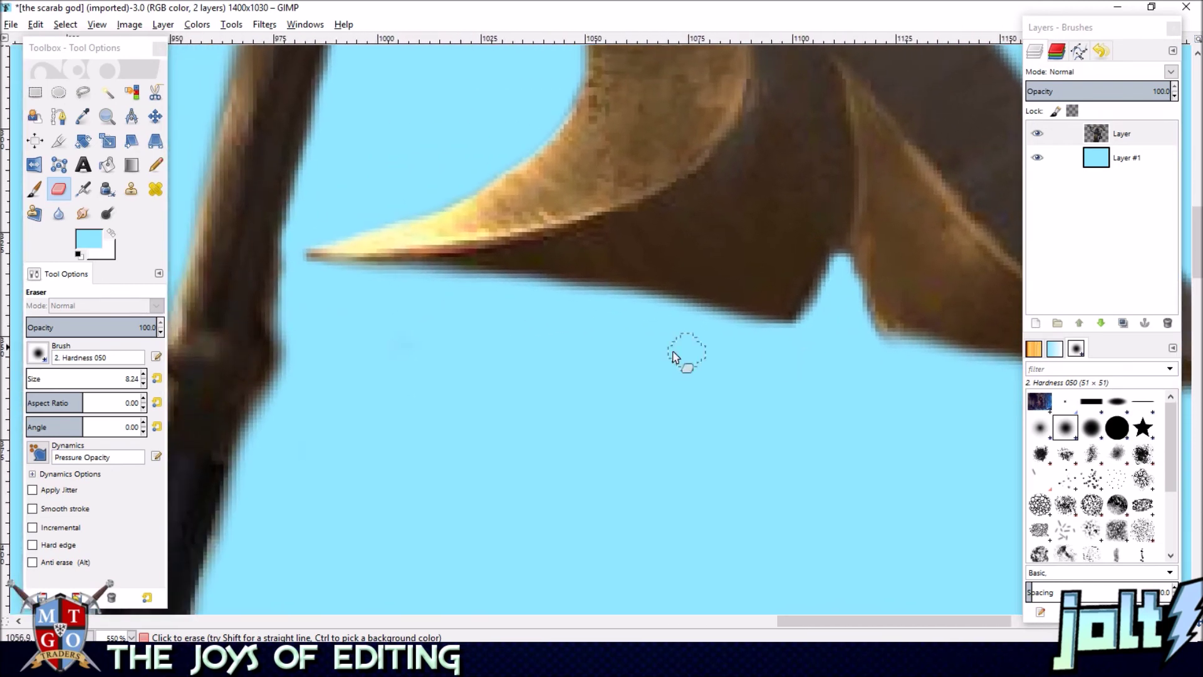
- Examine the blade's outline and the forked head of the staff for leftover fringe
{"action": "scroll", "coordinate": [627, 189], "scroll_direction": "down", "scroll_amount": 3}
{"action": "scroll", "coordinate": [690, 163], "scroll_direction": "up", "scroll_amount": 1}
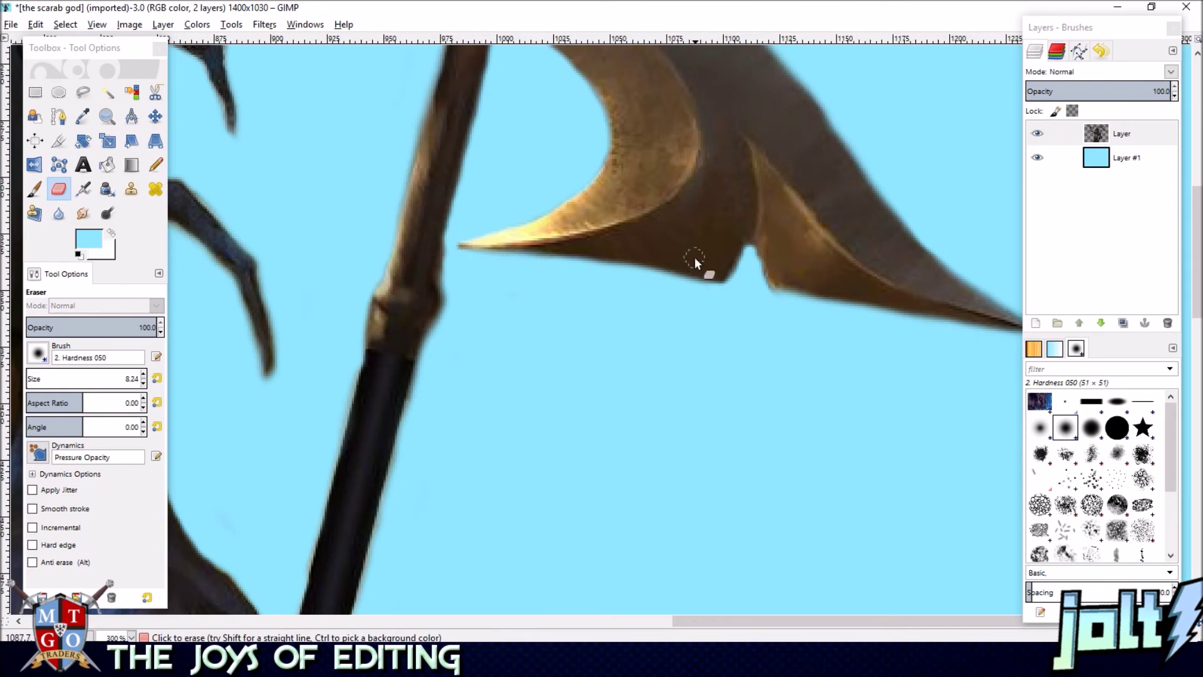
{"action": "left_click_drag", "start_coordinate": [694, 258], "coordinate": [476, 354]}
{"action": "left_click_drag", "start_coordinate": [639, 249], "coordinate": [726, 392]}
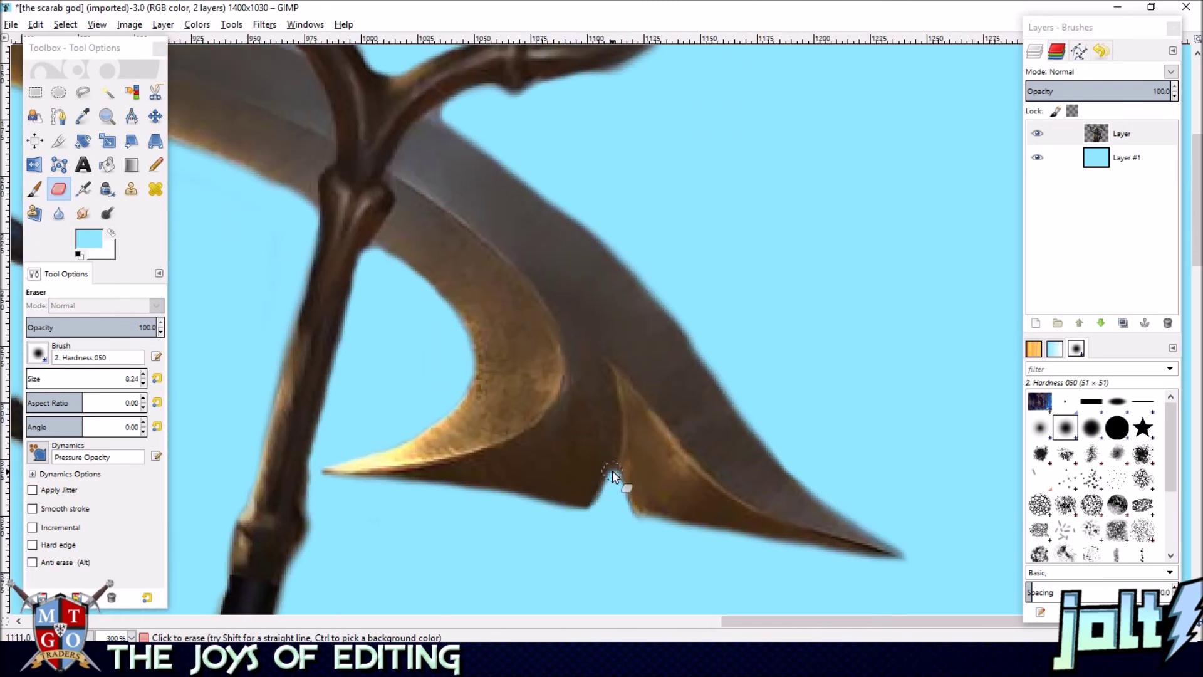
{"action": "scroll", "coordinate": [555, 509], "scroll_direction": "down", "scroll_amount": 1}
{"action": "scroll", "coordinate": [565, 351], "scroll_direction": "up", "scroll_amount": 2}
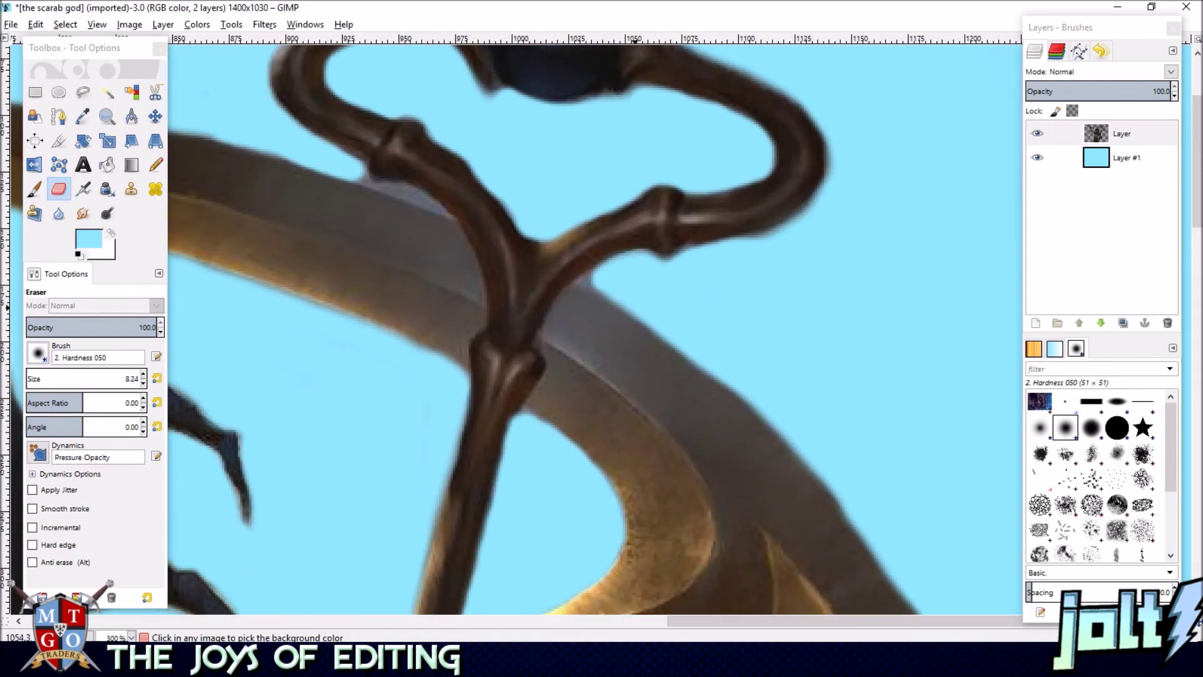
- Examine where the forked staff head crosses the blade, up to the collar on its inner prong, for leftover background
{"action": "scroll", "coordinate": [569, 255], "scroll_direction": "up", "scroll_amount": 2}
{"action": "mouse_move", "coordinate": [529, 260]}
{"action": "left_mouse_down"}
{"action": "mouse_move", "coordinate": [502, 250]}
{"action": "mouse_move", "coordinate": [596, 209]}
{"action": "left_mouse_up"}
{"action": "mouse_move", "coordinate": [514, 251]}
{"action": "left_mouse_down"}
{"action": "mouse_move", "coordinate": [579, 288]}
{"action": "mouse_move", "coordinate": [690, 314]}
{"action": "left_mouse_up"}
{"action": "scroll", "coordinate": [696, 345], "scroll_direction": "up", "scroll_amount": 2}
{"action": "scroll", "coordinate": [696, 344], "scroll_direction": "left", "scroll_amount": 2}
{"action": "left_click_drag", "start_coordinate": [907, 351], "coordinate": [462, 387]}
{"action": "left_click_drag", "start_coordinate": [394, 129], "coordinate": [553, 369]}
{"action": "left_click_drag", "start_coordinate": [305, 293], "coordinate": [575, 331]}
{"action": "left_click_drag", "start_coordinate": [375, 317], "coordinate": [637, 373]}
{"action": "left_click_drag", "start_coordinate": [472, 317], "coordinate": [602, 282]}
{"action": "left_click_drag", "start_coordinate": [586, 365], "coordinate": [592, 245]}
{"action": "left_click_drag", "start_coordinate": [398, 307], "coordinate": [428, 328]}
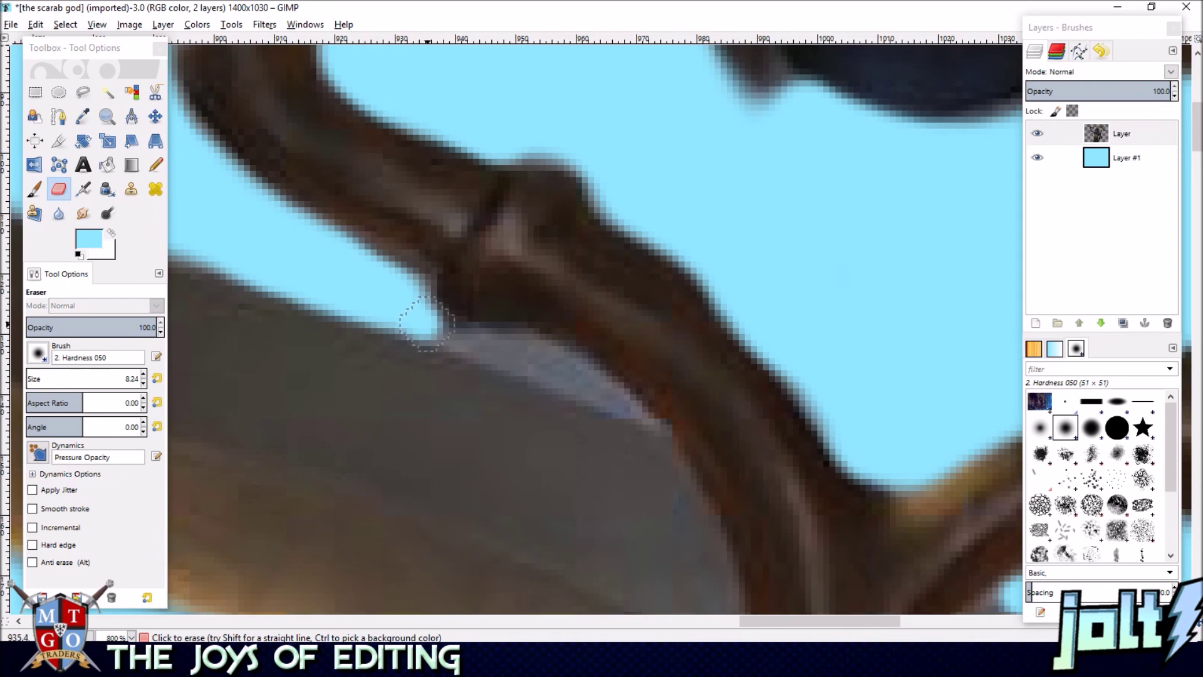
- Reduce the eraser size to 4.24 and erase the grey wedge of background between the staff's collared prong and the blade's upper edge
{"action": "left_click_drag", "start_coordinate": [596, 395], "coordinate": [487, 344]}
{"action": "key", "text": "ctrl+z"}
{"action": "left_click", "coordinate": [143, 383]}
{"action": "left_click", "coordinate": [143, 383]}
{"action": "left_click", "coordinate": [143, 383]}
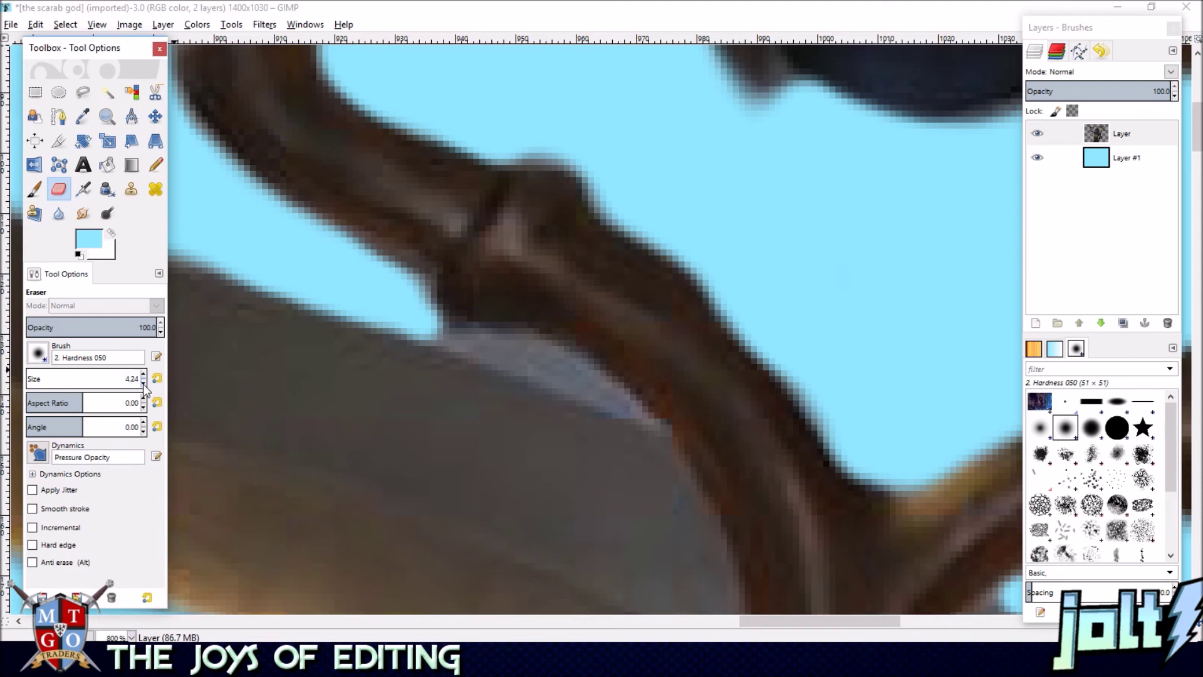
{"action": "left_click_drag", "start_coordinate": [523, 340], "coordinate": [549, 351]}
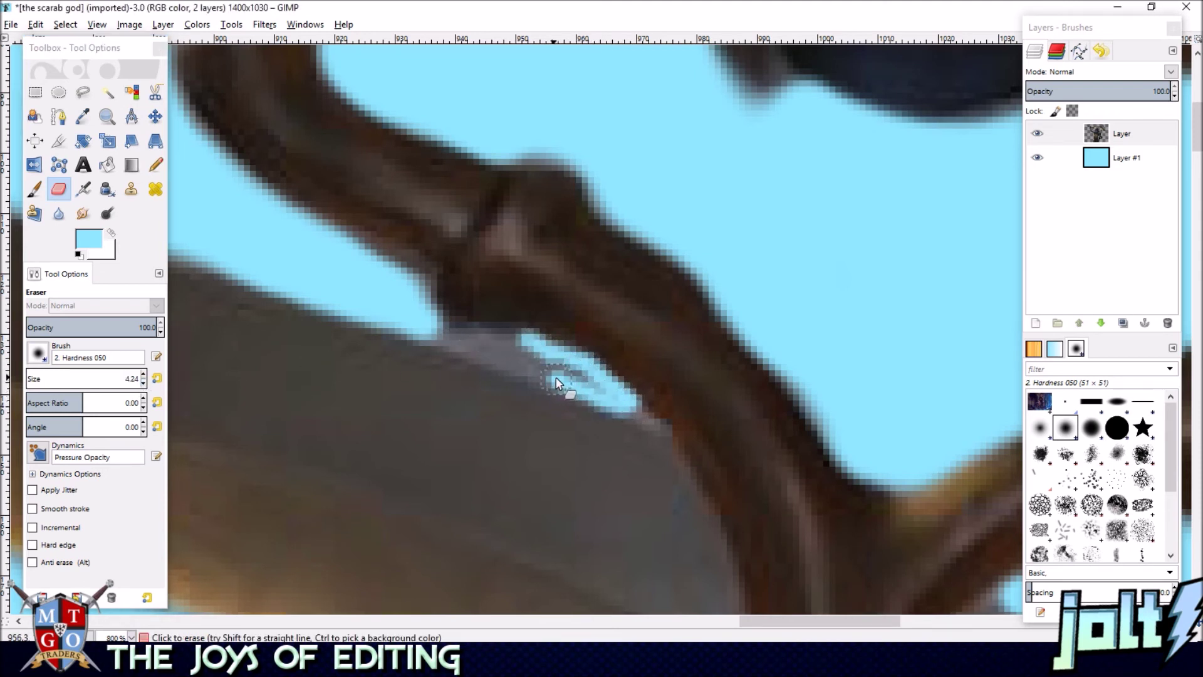
{"action": "mouse_move", "coordinate": [396, 288]}
{"action": "left_mouse_down"}
{"action": "mouse_move", "coordinate": [406, 281]}
{"action": "mouse_move", "coordinate": [462, 344]}
{"action": "left_mouse_up"}
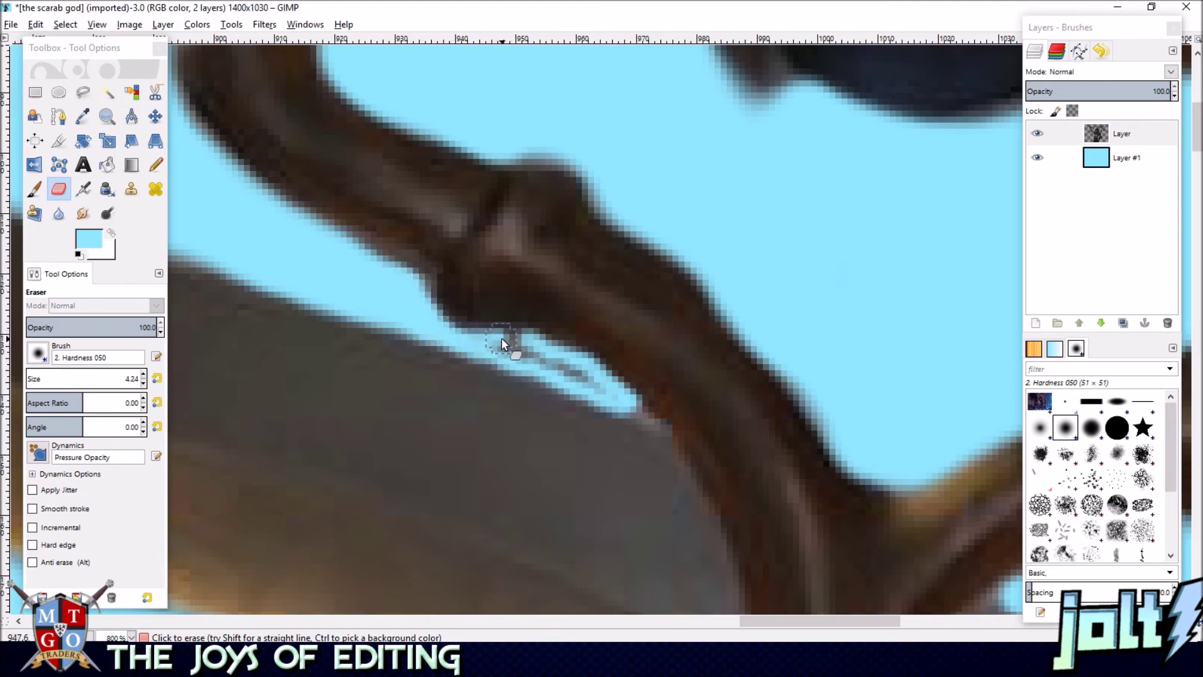
{"action": "mouse_move", "coordinate": [537, 351]}
{"action": "left_mouse_down"}
{"action": "mouse_move", "coordinate": [609, 392]}
{"action": "mouse_move", "coordinate": [509, 355]}
{"action": "left_mouse_up"}
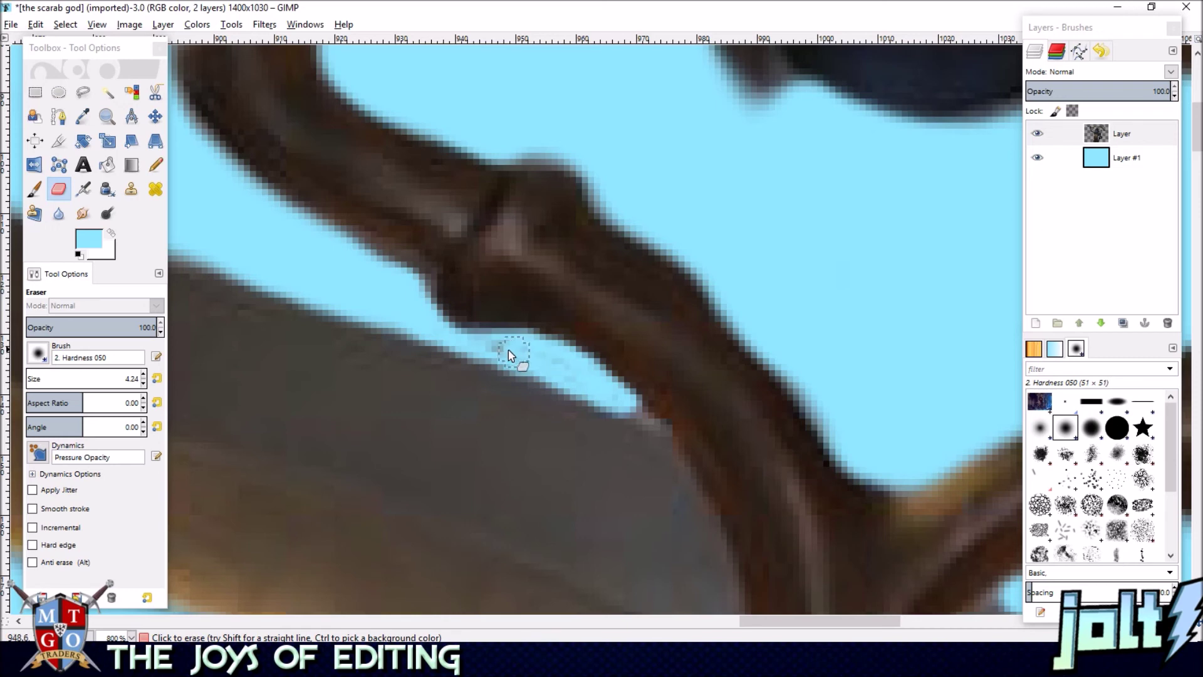
- Erase the remaining fringe at the narrow end of the gap where the staff prong meets the blade's upper edge
{"action": "left_click_drag", "start_coordinate": [833, 358], "coordinate": [641, 164]}
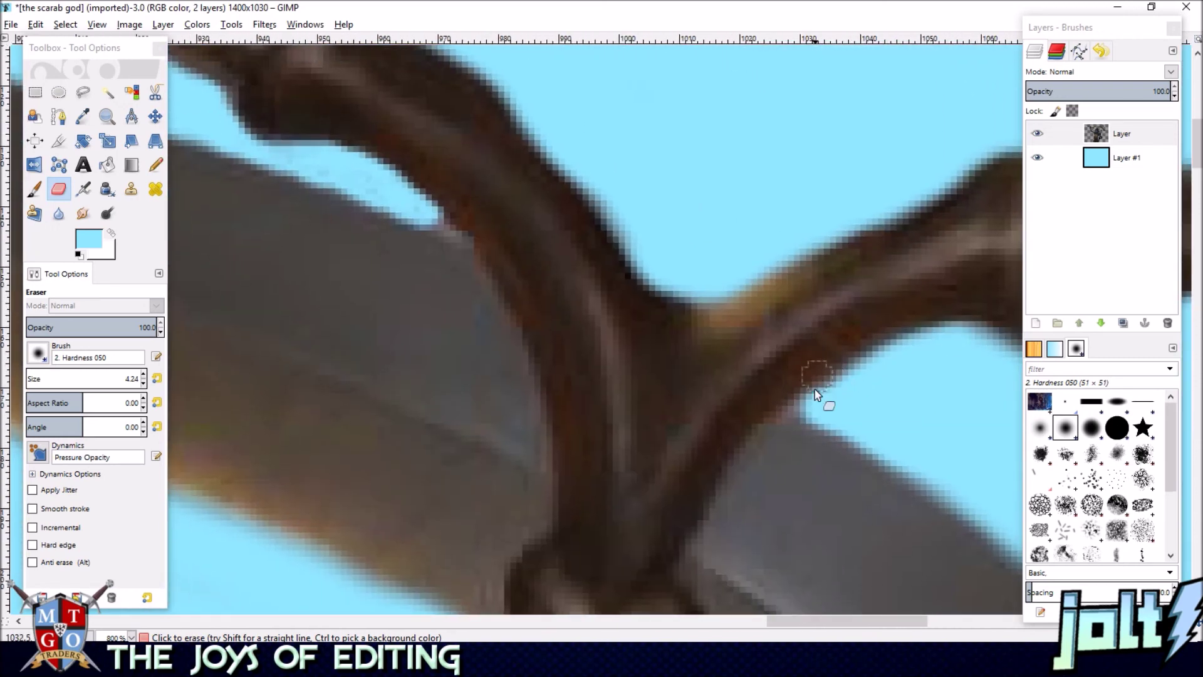
{"action": "scroll", "coordinate": [800, 408], "scroll_direction": "down", "scroll_amount": 1}
{"action": "scroll", "coordinate": [868, 397], "scroll_direction": "down", "scroll_amount": 1}
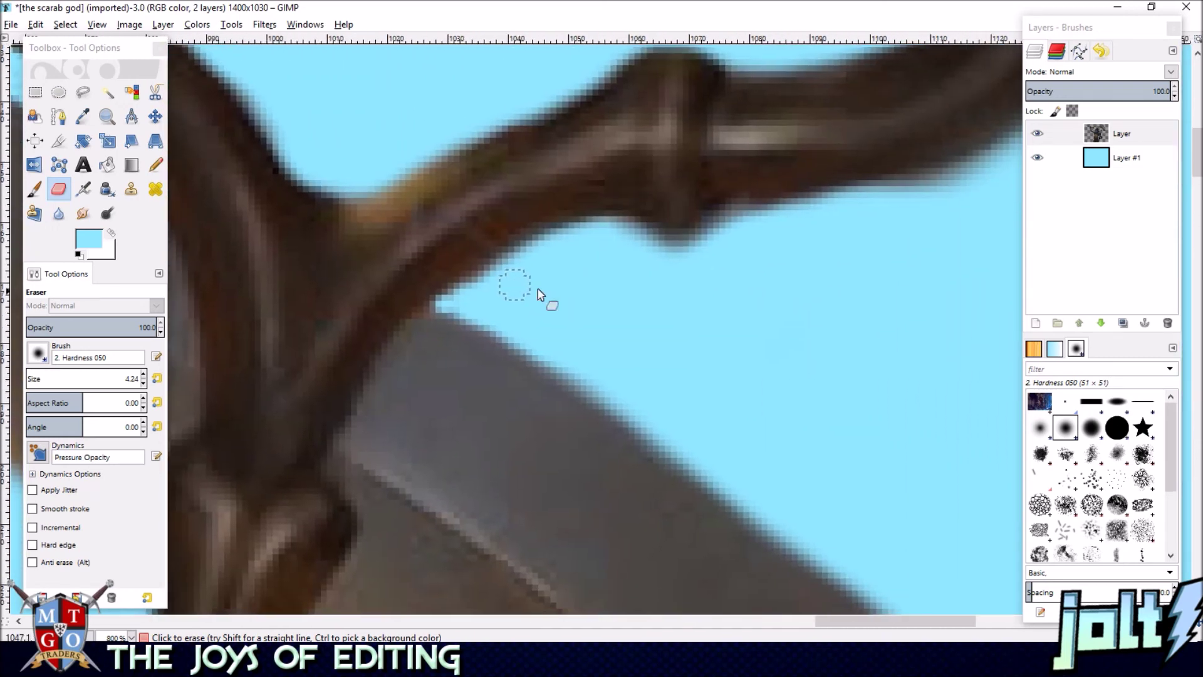
{"action": "scroll", "coordinate": [564, 311], "scroll_direction": "down", "scroll_amount": 2}
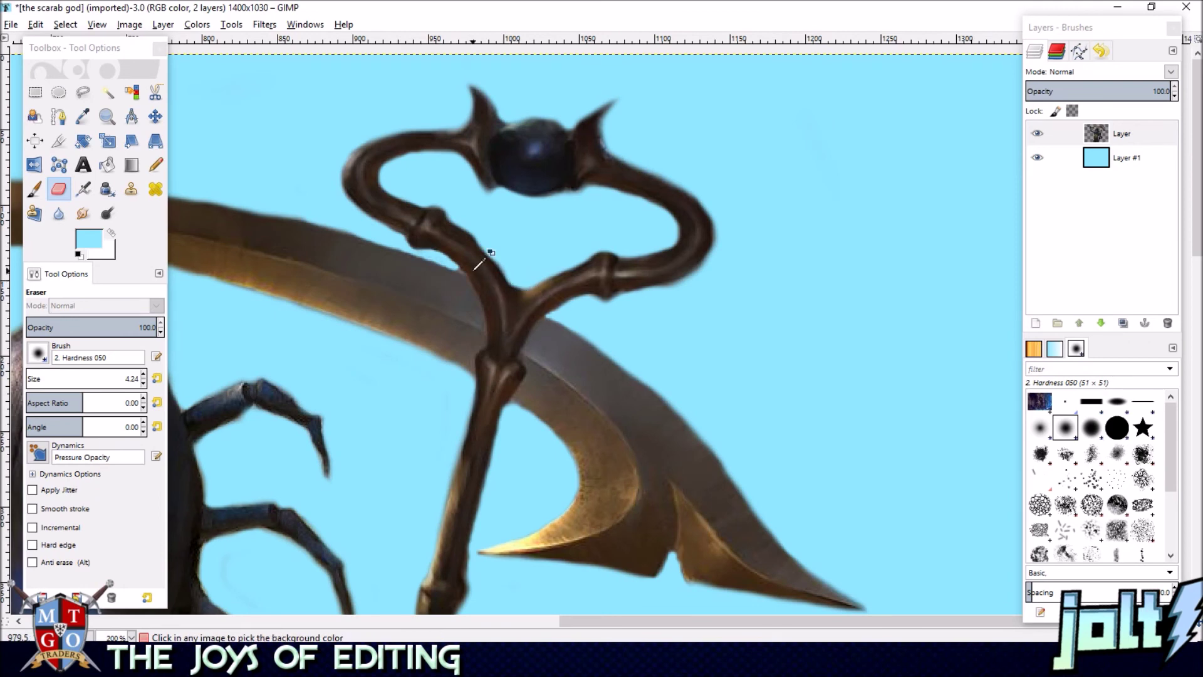
{"action": "scroll", "coordinate": [470, 258], "scroll_direction": "up", "scroll_amount": 6}
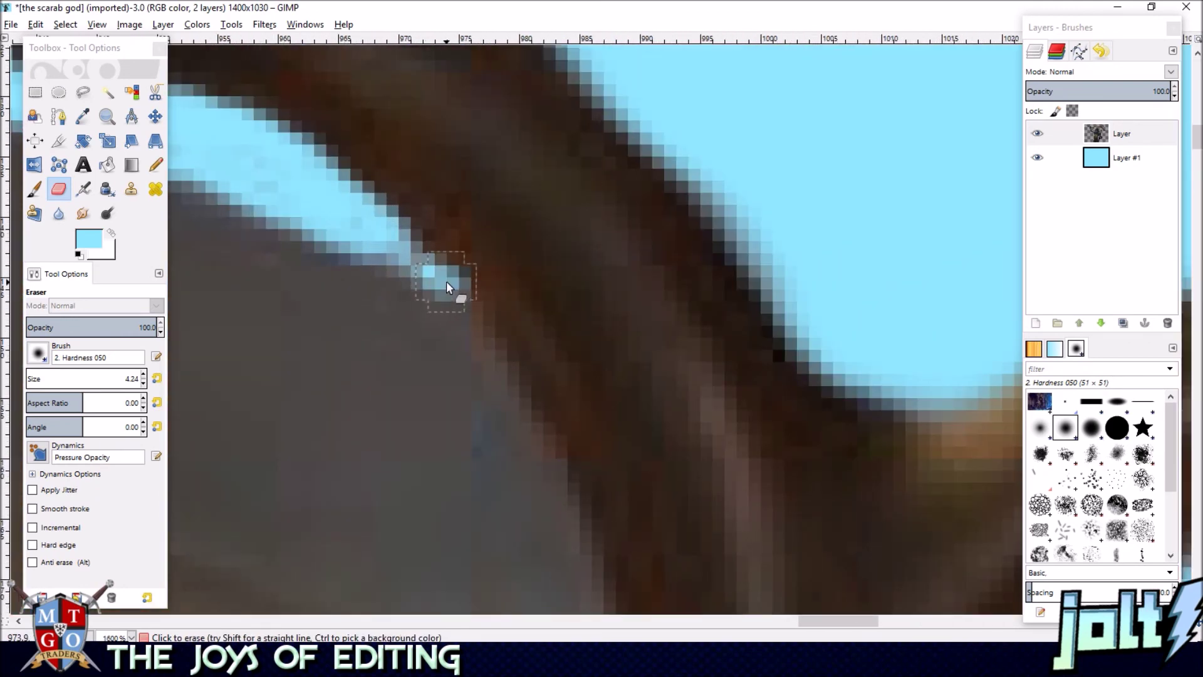
{"action": "scroll", "coordinate": [613, 312], "scroll_direction": "down", "scroll_amount": 4}
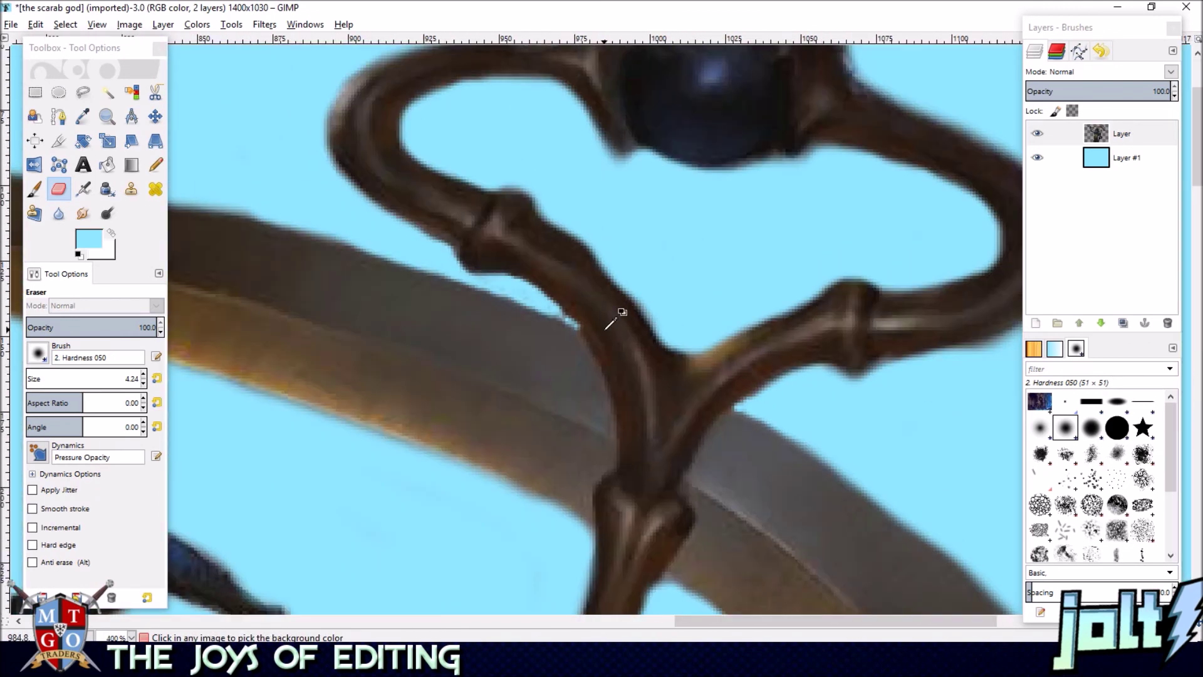
{"action": "scroll", "coordinate": [572, 316], "scroll_direction": "up", "scroll_amount": 4}
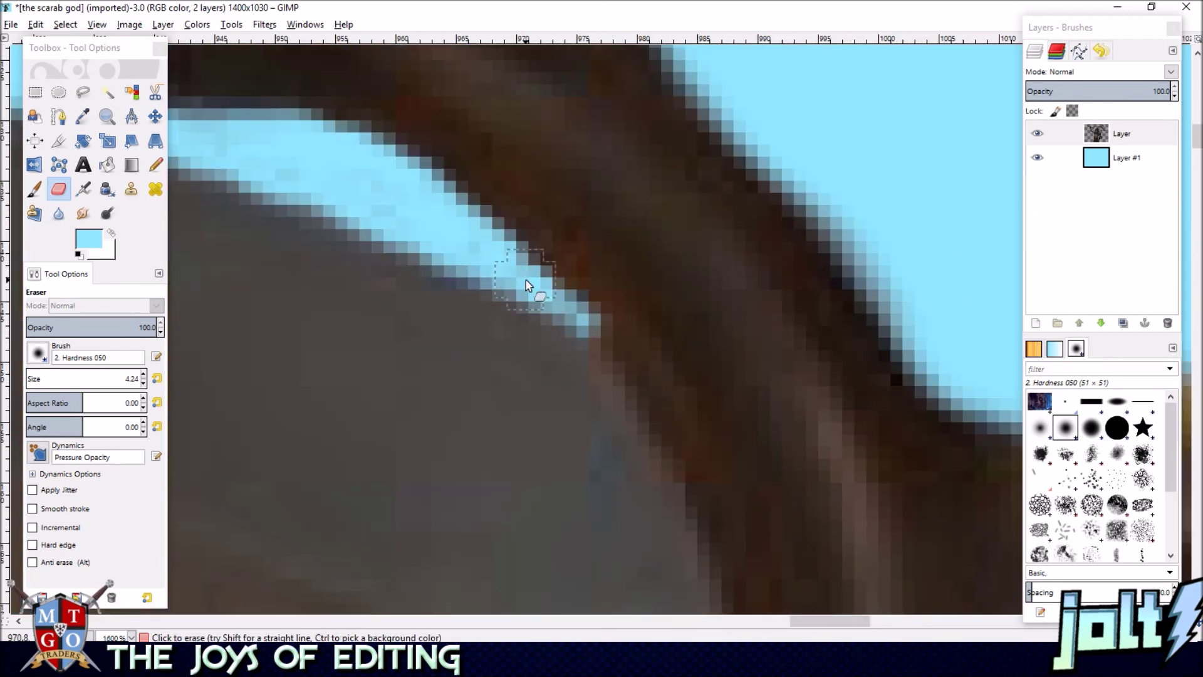
{"action": "scroll", "coordinate": [424, 282], "scroll_direction": "down", "scroll_amount": 3}
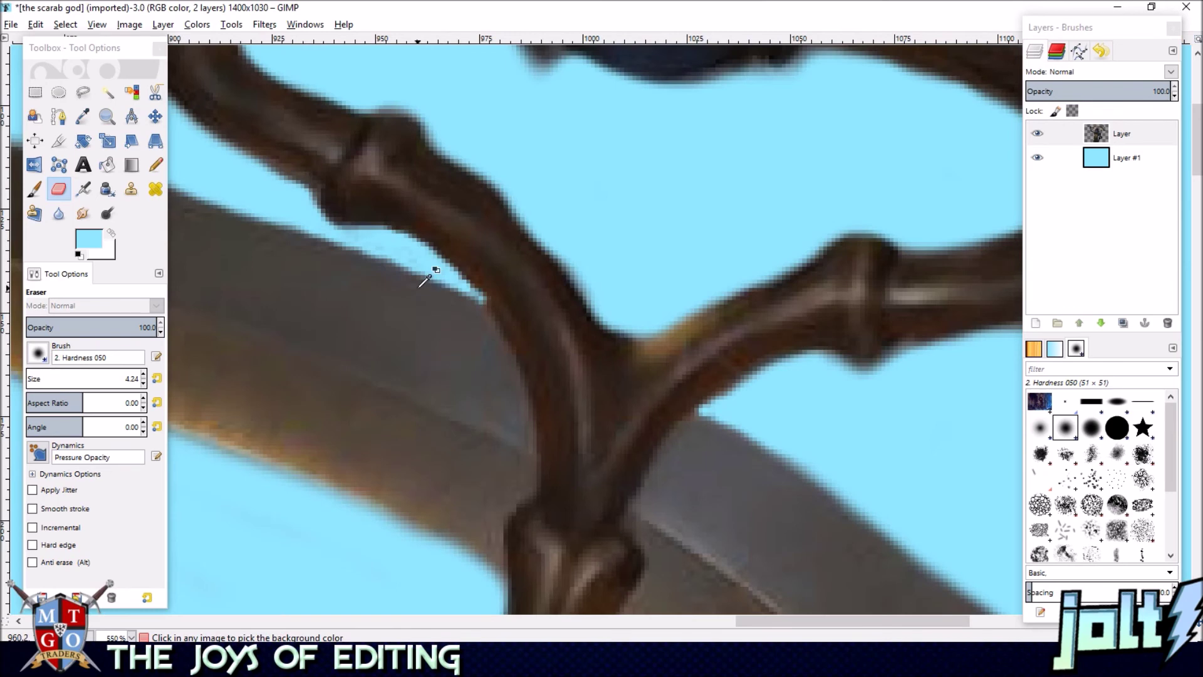
- Inspect the figure for leftover fringe from the staff's orb along the blade, raised arm and torso to the lower shaft
{"action": "left_click_drag", "start_coordinate": [512, 235], "coordinate": [543, 357]}
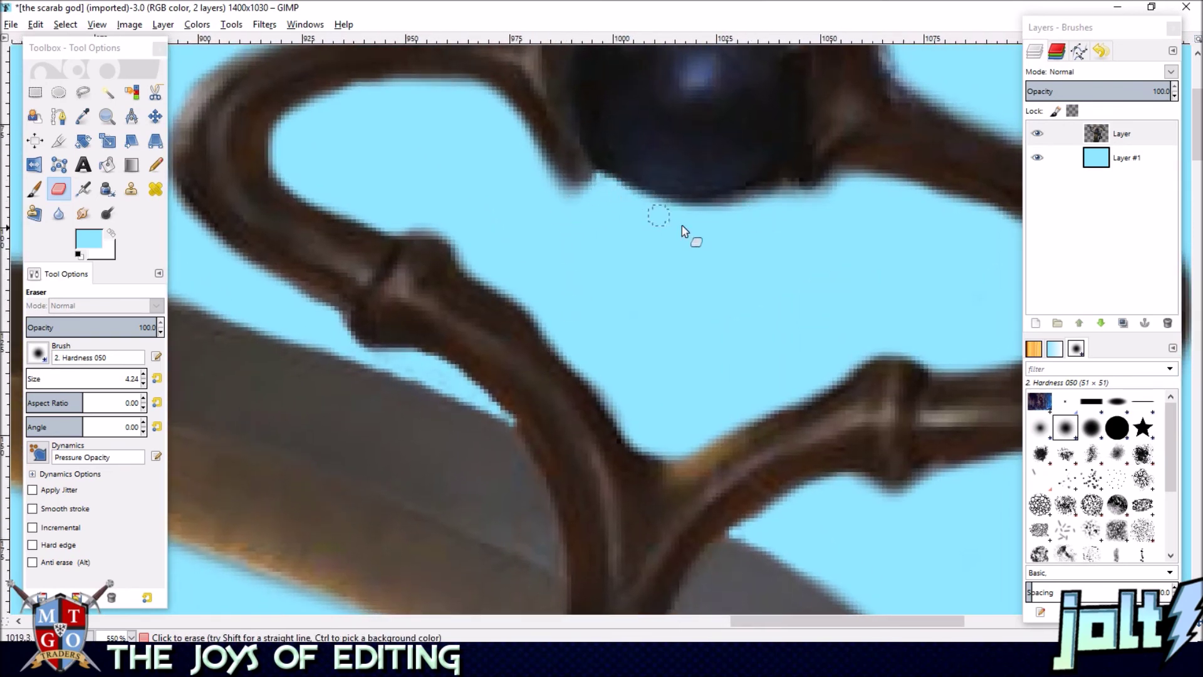
{"action": "mouse_move", "coordinate": [768, 206]}
{"action": "left_mouse_down"}
{"action": "mouse_move", "coordinate": [833, 199]}
{"action": "mouse_move", "coordinate": [848, 183]}
{"action": "mouse_move", "coordinate": [828, 199]}
{"action": "mouse_move", "coordinate": [892, 186]}
{"action": "left_mouse_up"}
{"action": "mouse_move", "coordinate": [812, 257]}
{"action": "left_mouse_down"}
{"action": "mouse_move", "coordinate": [795, 300]}
{"action": "mouse_move", "coordinate": [666, 417]}
{"action": "left_mouse_up"}
{"action": "scroll", "coordinate": [666, 417], "scroll_direction": "down", "scroll_amount": 6}
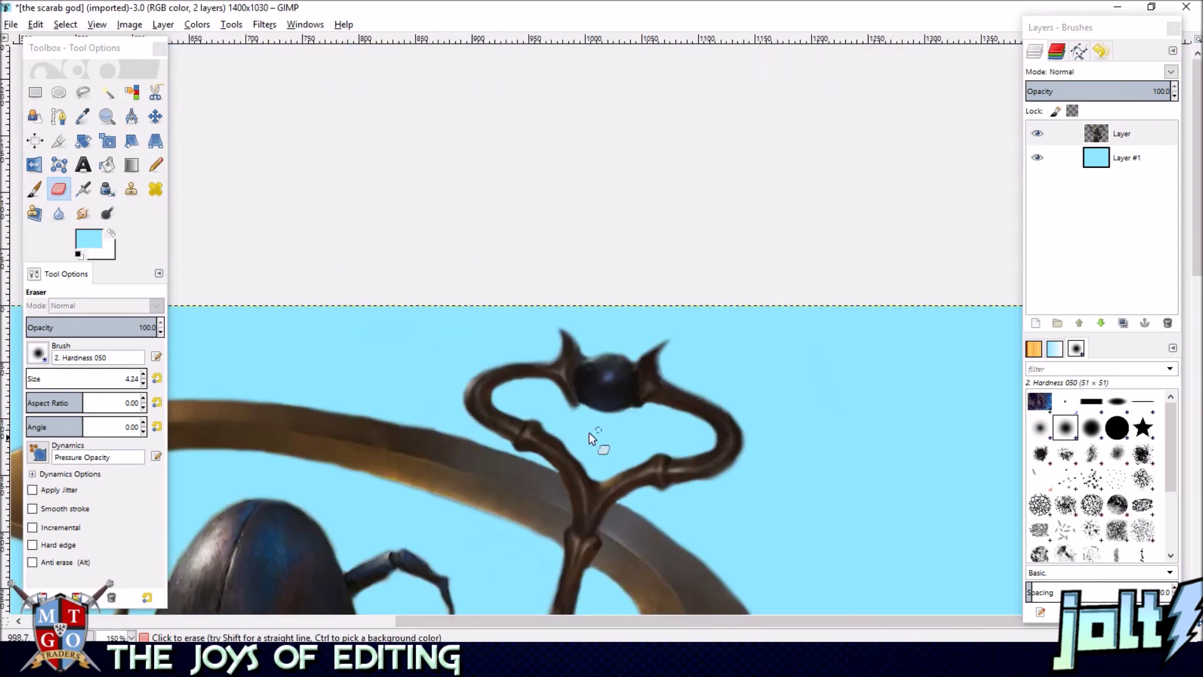
{"action": "scroll", "coordinate": [605, 304], "scroll_direction": "up", "scroll_amount": 3}
{"action": "left_click_drag", "start_coordinate": [541, 275], "coordinate": [616, 253]}
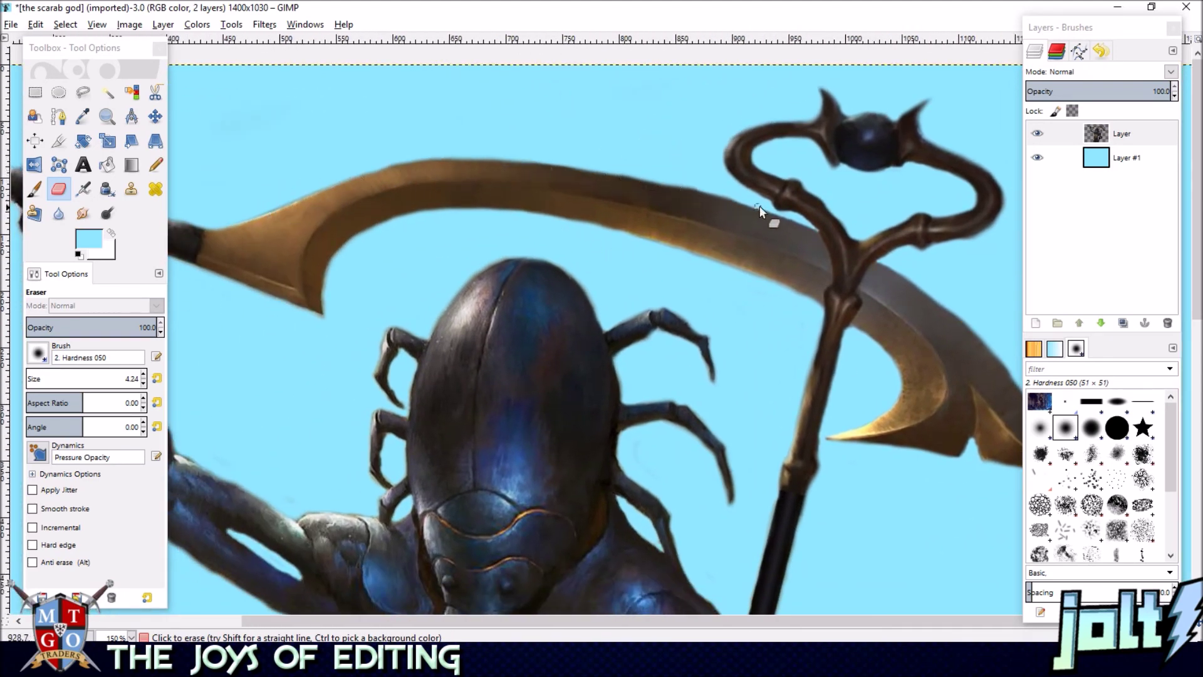
{"action": "left_click_drag", "start_coordinate": [423, 278], "coordinate": [580, 225]}
{"action": "left_click_drag", "start_coordinate": [304, 320], "coordinate": [431, 260]}
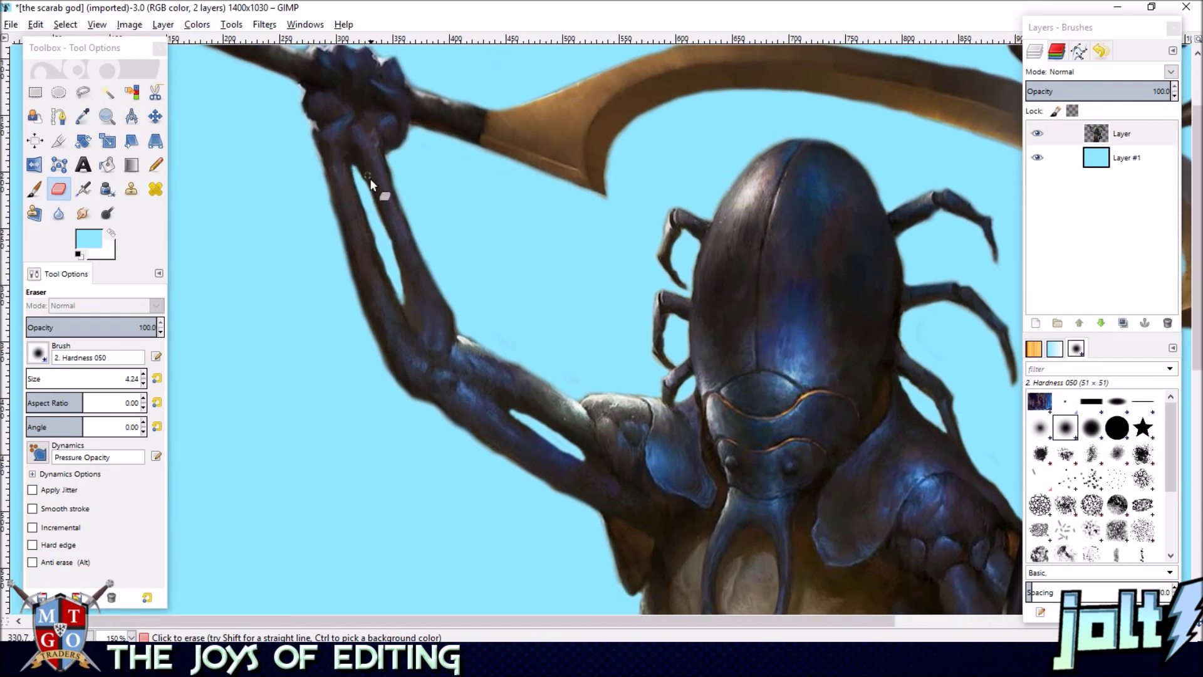
{"action": "left_click_drag", "start_coordinate": [646, 446], "coordinate": [492, 220]}
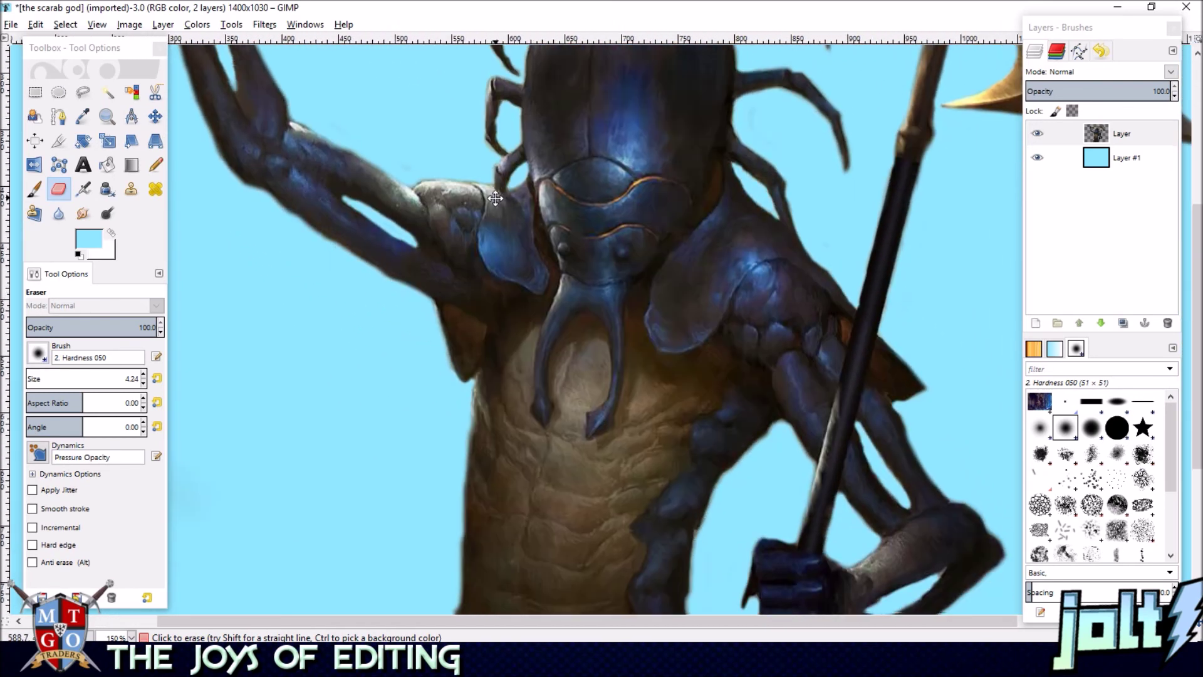
{"action": "left_click_drag", "start_coordinate": [842, 456], "coordinate": [741, 342]}
{"action": "left_click_drag", "start_coordinate": [813, 421], "coordinate": [691, 266]}
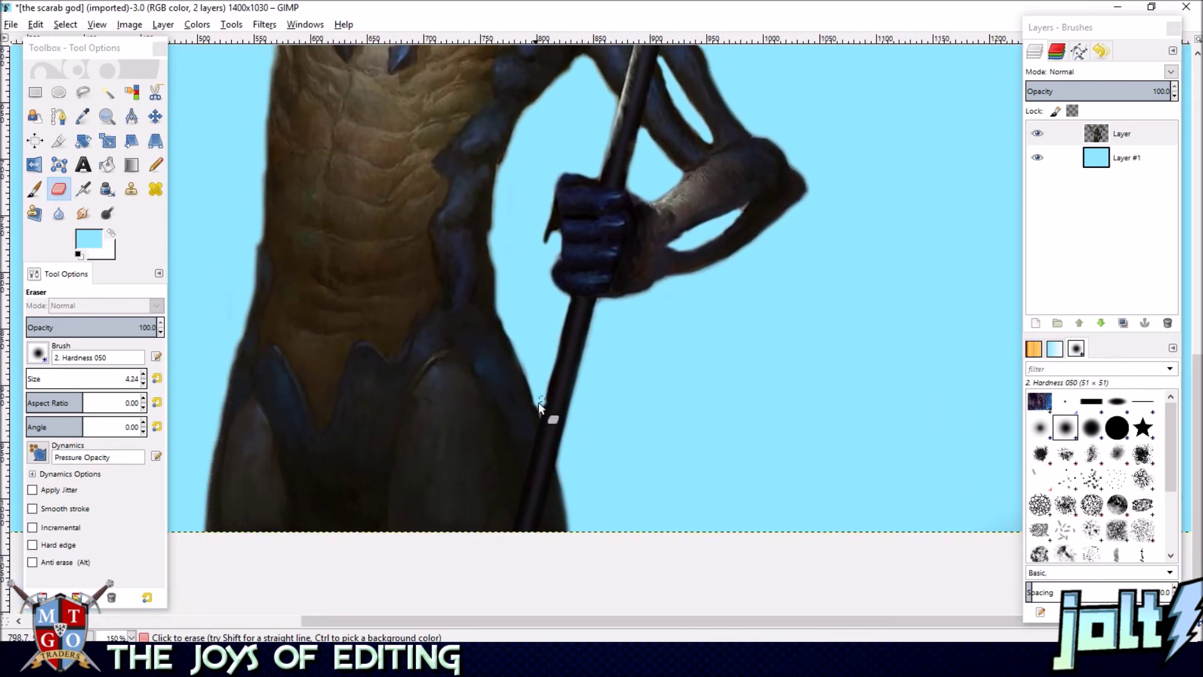
- Erase the grey background left at the point of the V-shaped gap between the thigh and the staff
{"action": "scroll", "coordinate": [551, 398], "scroll_direction": "up", "scroll_amount": 5}
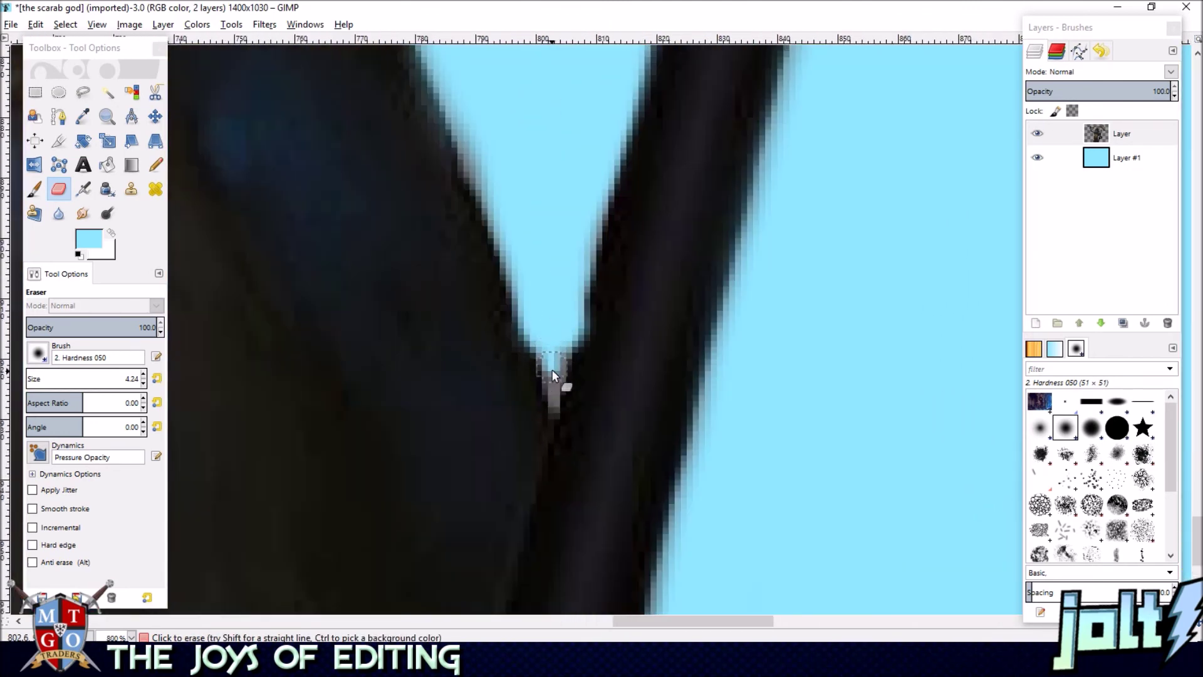
{"action": "left_click_drag", "start_coordinate": [600, 214], "coordinate": [559, 366]}
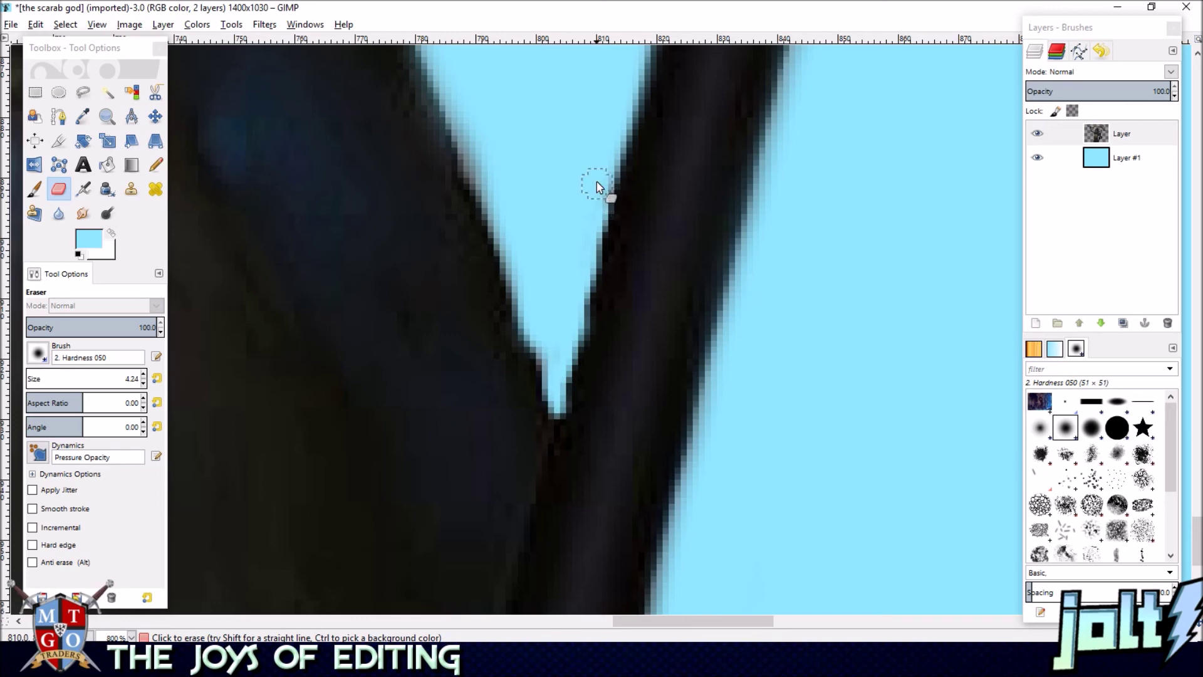
{"action": "left_click_drag", "start_coordinate": [490, 199], "coordinate": [509, 257]}
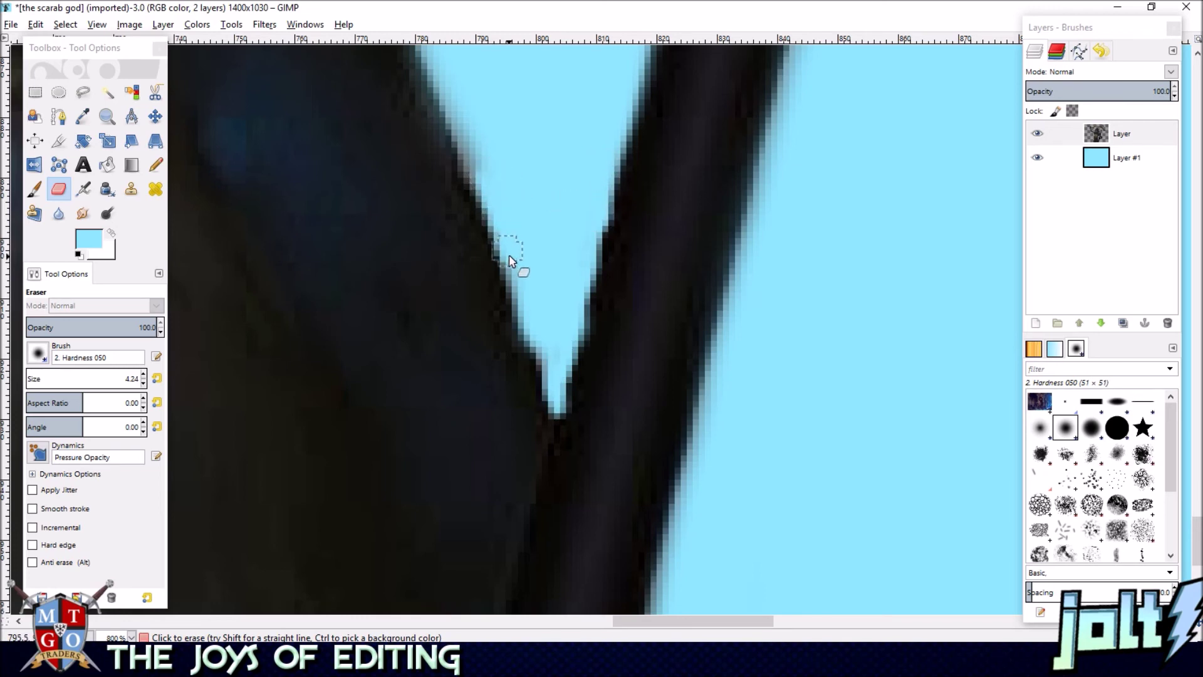
{"action": "scroll", "coordinate": [537, 282], "scroll_direction": "down", "scroll_amount": 6}
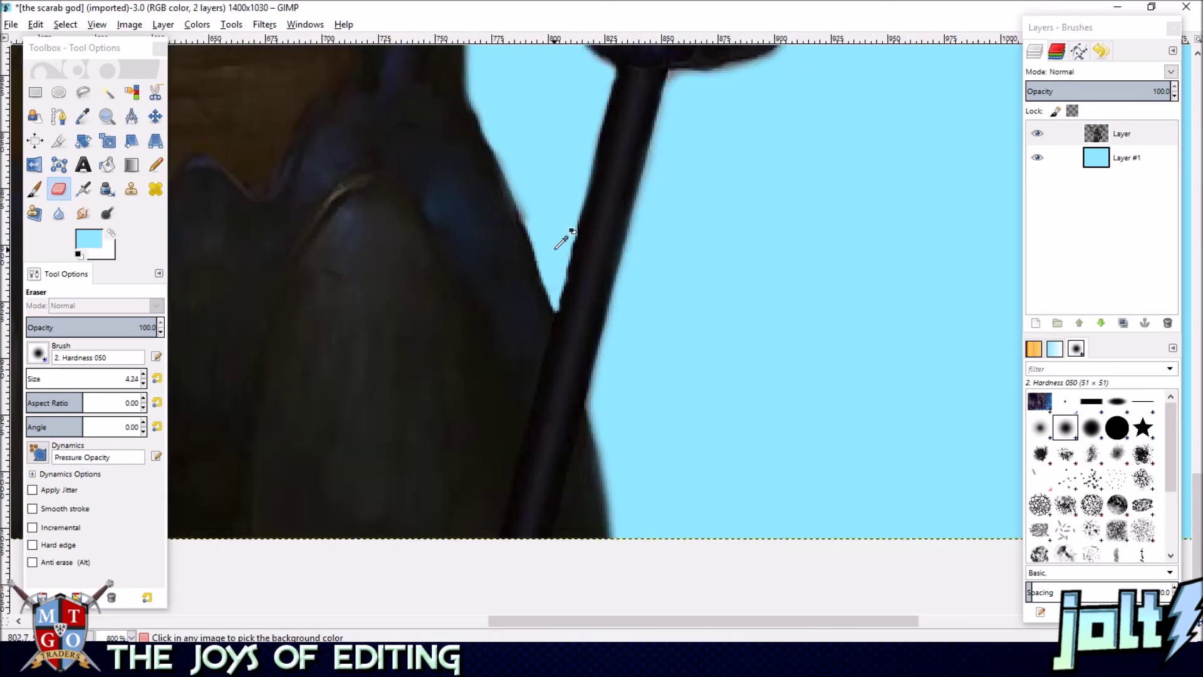
- Clean the thigh and staff edges on both sides of the V-shaped gap with short eraser strokes
{"action": "scroll", "coordinate": [664, 232], "scroll_direction": "up", "scroll_amount": 6}
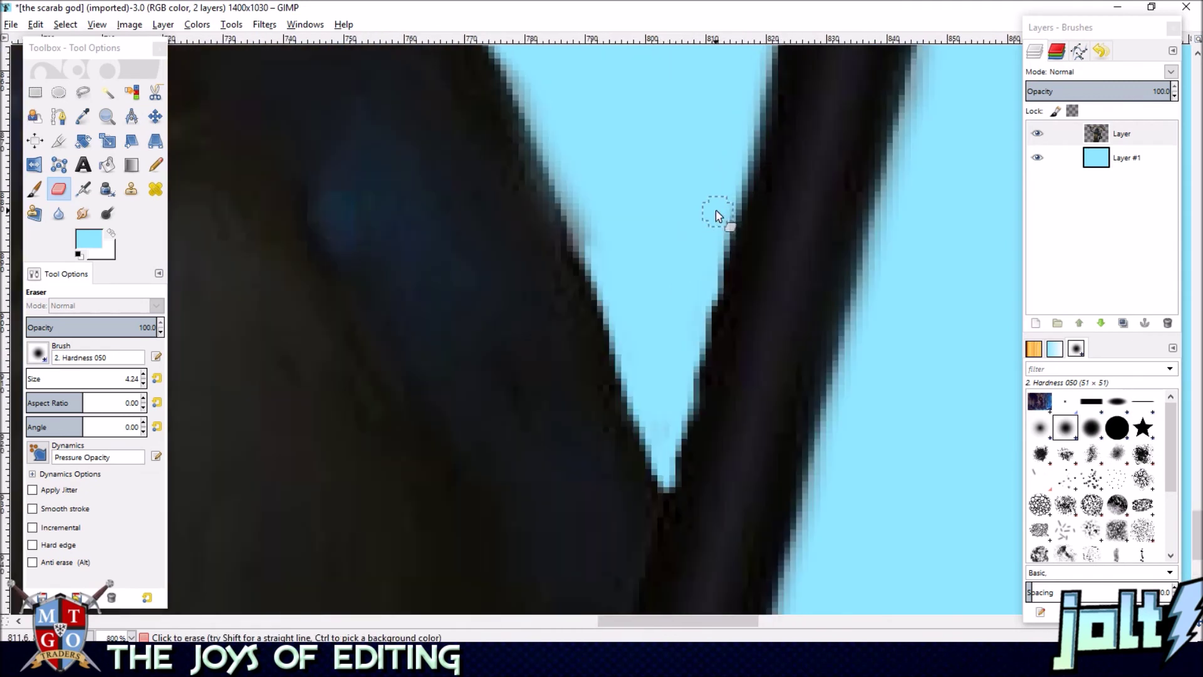
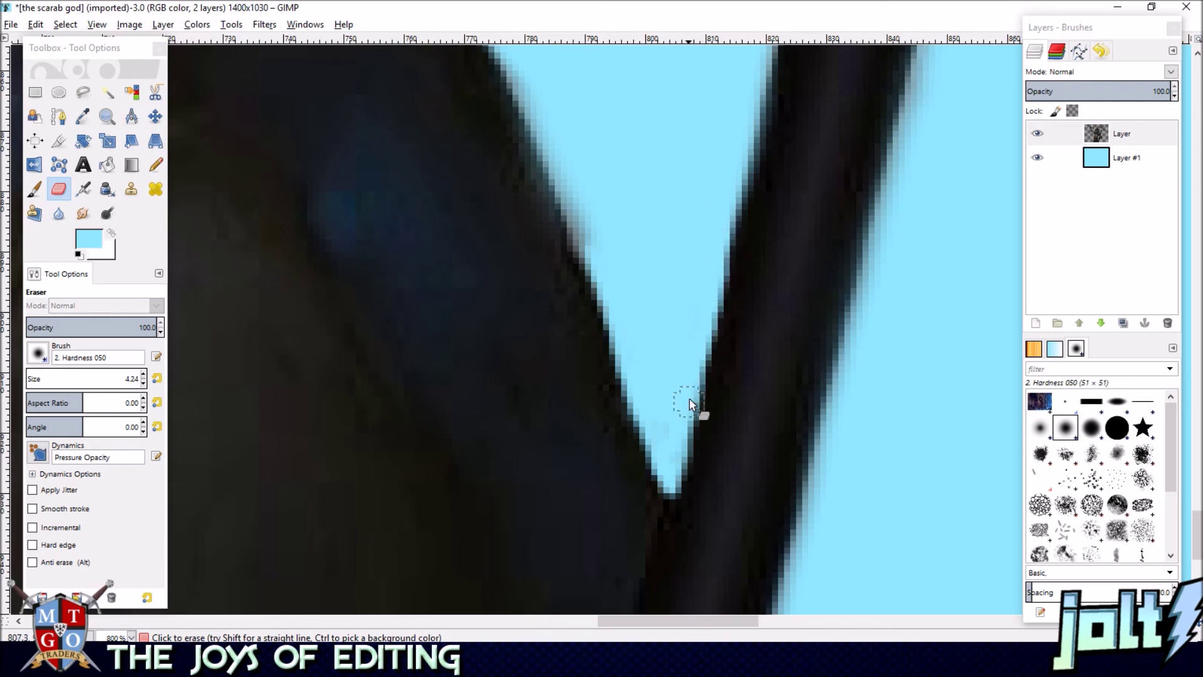
{"action": "left_click_drag", "start_coordinate": [554, 139], "coordinate": [582, 227]}
{"action": "left_click_drag", "start_coordinate": [611, 304], "coordinate": [642, 387]}
{"action": "mouse_move", "coordinate": [586, 194]}
{"action": "left_mouse_down"}
{"action": "mouse_move", "coordinate": [623, 363]}
{"action": "mouse_move", "coordinate": [669, 478]}
{"action": "left_mouse_up"}
{"action": "scroll", "coordinate": [665, 290], "scroll_direction": "down", "scroll_amount": 4}
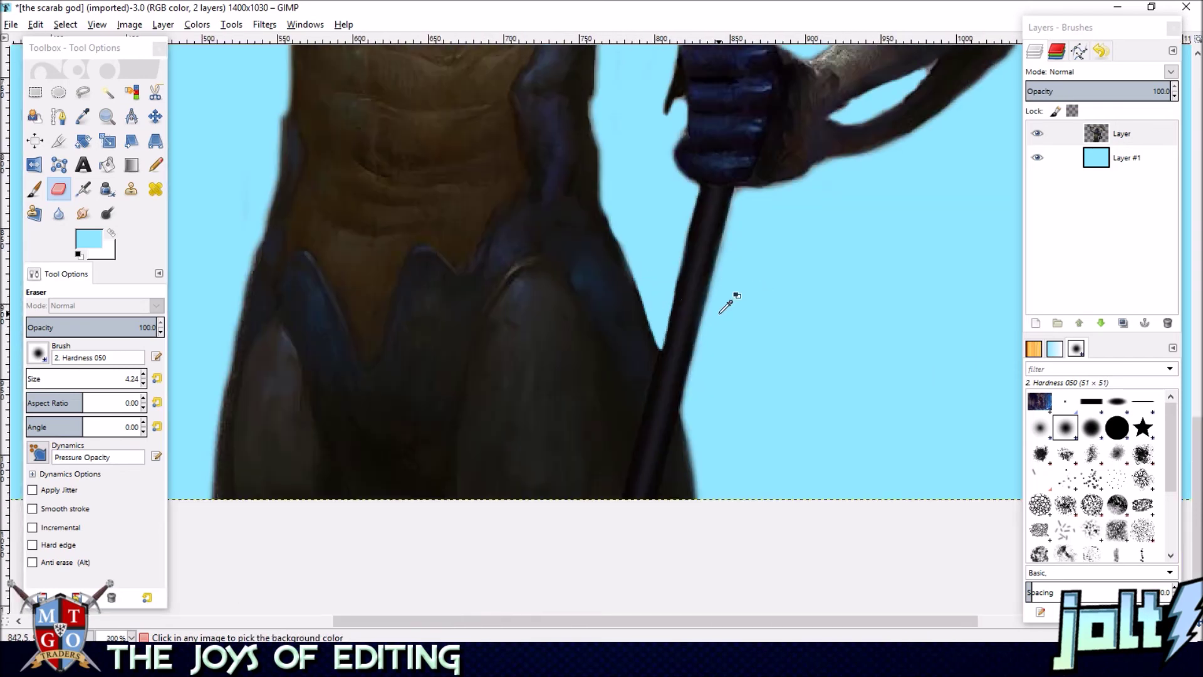
- Erase the fringe along the underside of the hand gripping the staff and check the hand's remaining outline
{"action": "scroll", "coordinate": [771, 236], "scroll_direction": "up", "scroll_amount": 4}
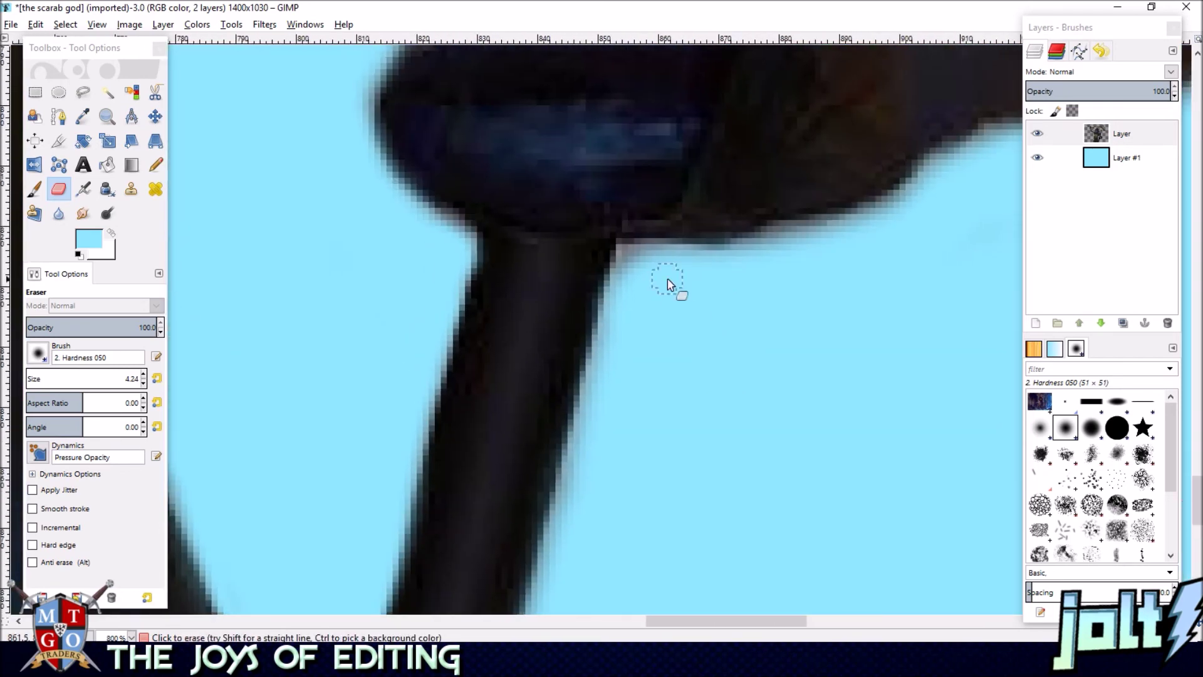
{"action": "left_click_drag", "start_coordinate": [637, 258], "coordinate": [881, 223]}
{"action": "mouse_move", "coordinate": [838, 279]}
{"action": "left_mouse_down"}
{"action": "mouse_move", "coordinate": [459, 395]}
{"action": "mouse_move", "coordinate": [741, 389]}
{"action": "left_mouse_up"}
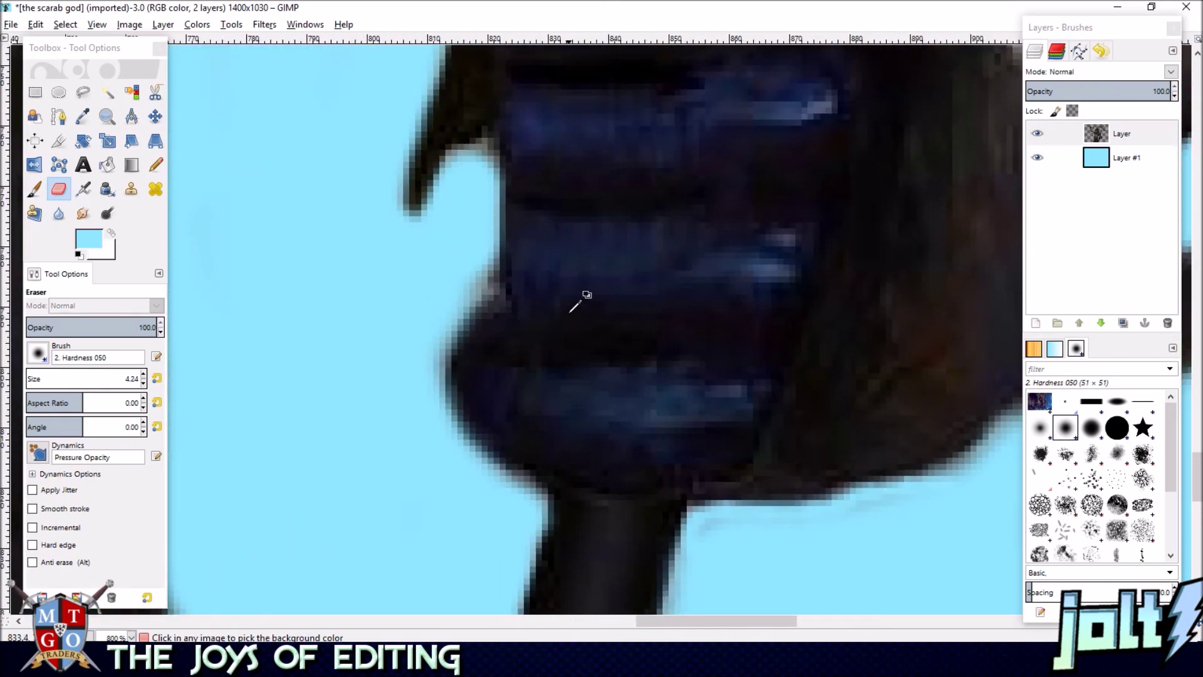
{"action": "scroll", "coordinate": [575, 306], "scroll_direction": "down", "scroll_amount": 2}
{"action": "scroll", "coordinate": [566, 220], "scroll_direction": "up", "scroll_amount": 2}
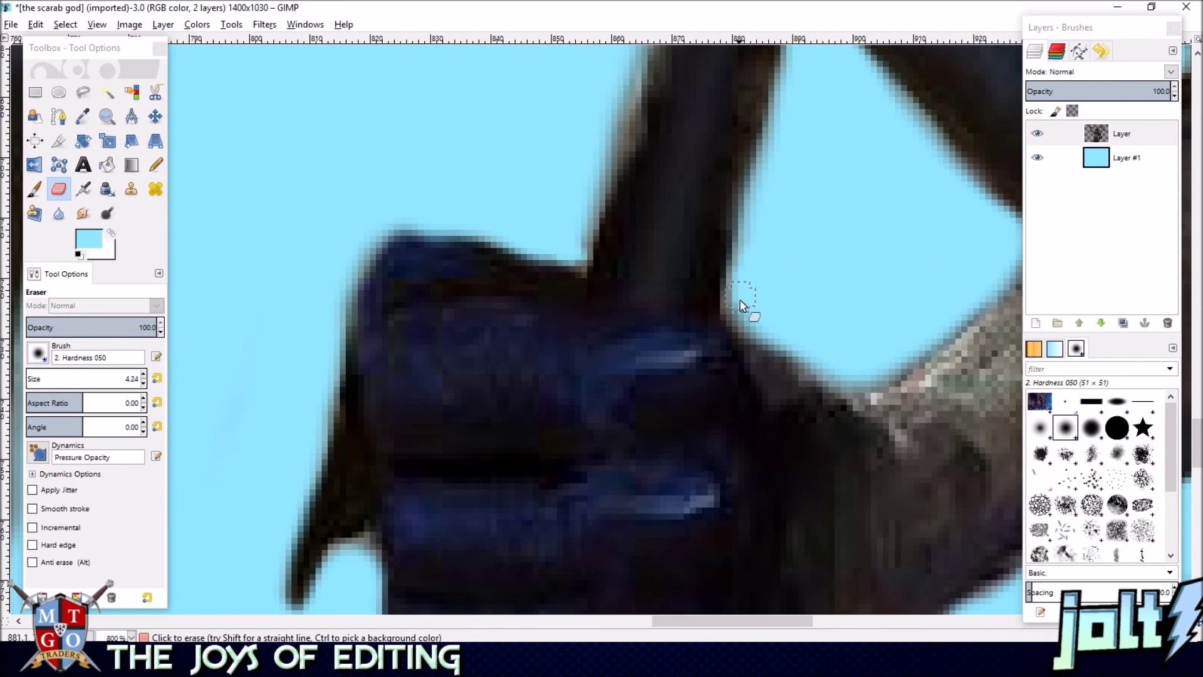
{"action": "left_click_drag", "start_coordinate": [777, 220], "coordinate": [732, 350]}
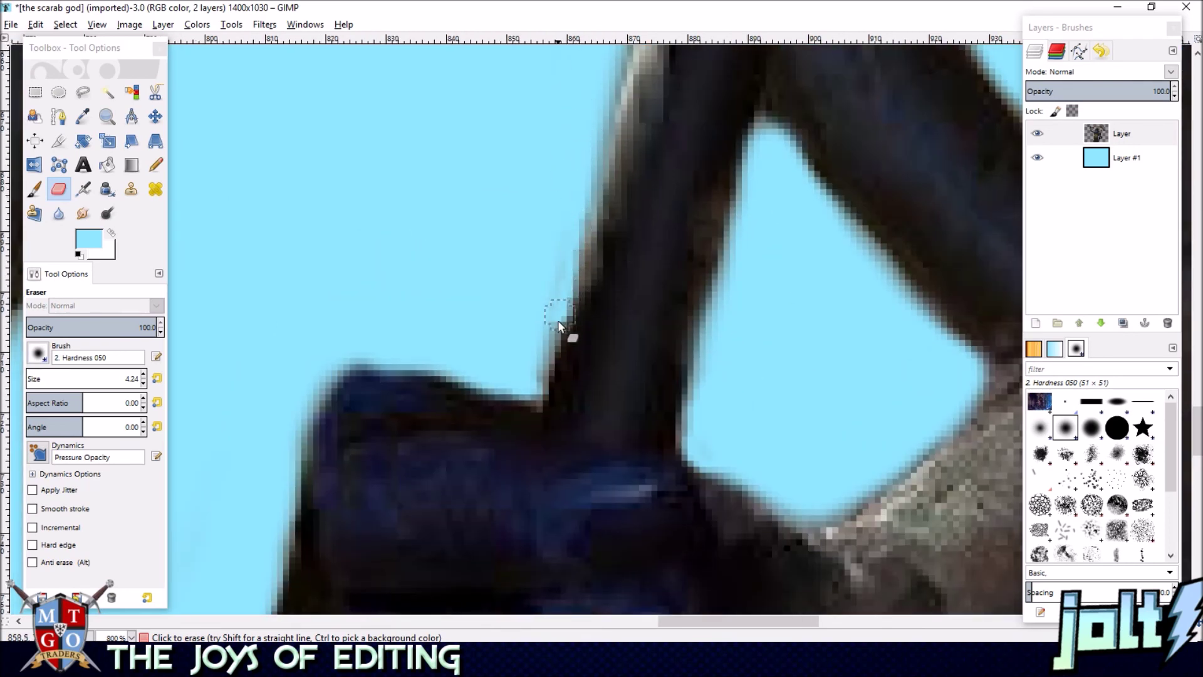
- Erase the grey sliver at the pointed end of the opening inside the staff arm's forearm, near the elbow
{"action": "scroll", "coordinate": [567, 238], "scroll_direction": "down", "scroll_amount": 3}
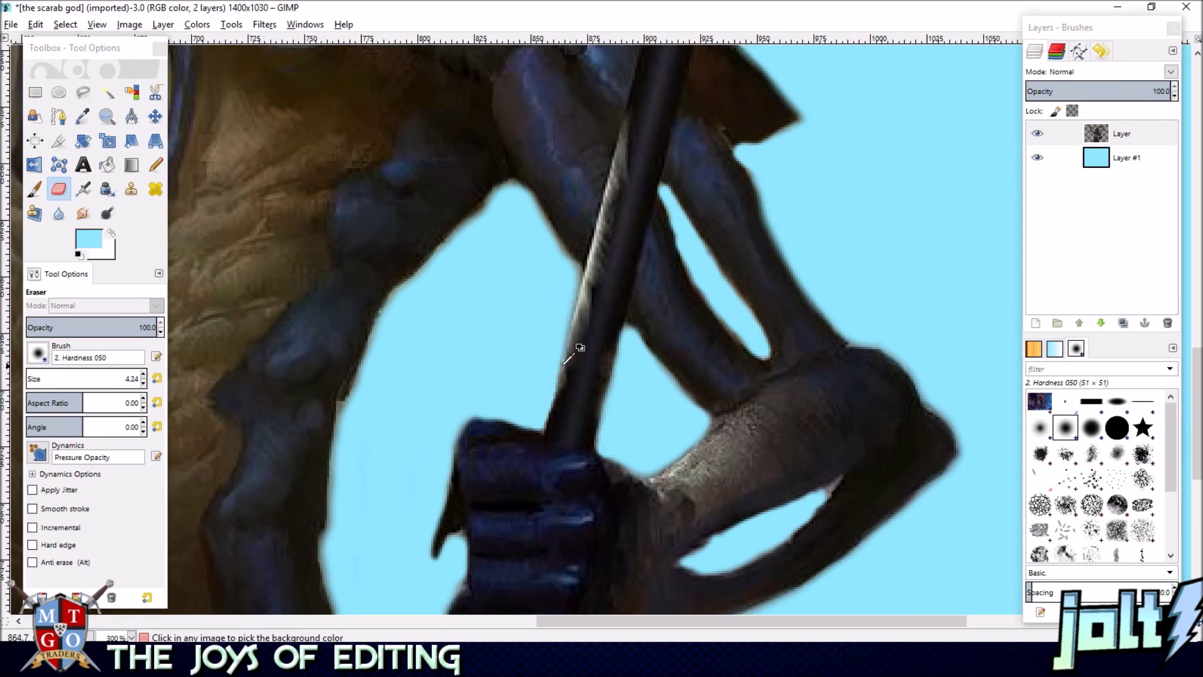
{"action": "scroll", "coordinate": [649, 394], "scroll_direction": "up", "scroll_amount": 5}
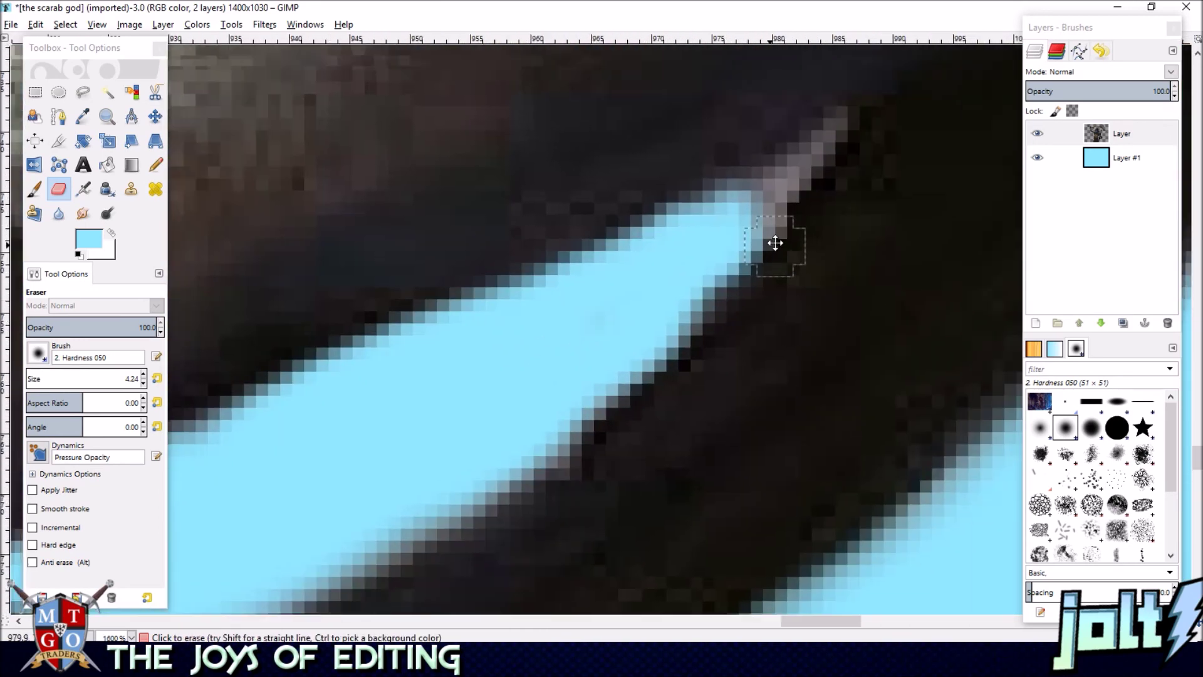
{"action": "left_click_drag", "start_coordinate": [775, 242], "coordinate": [714, 266]}
{"action": "mouse_move", "coordinate": [749, 168]}
{"action": "left_mouse_down"}
{"action": "mouse_move", "coordinate": [651, 260]}
{"action": "mouse_move", "coordinate": [721, 193]}
{"action": "mouse_move", "coordinate": [579, 287]}
{"action": "mouse_move", "coordinate": [701, 240]}
{"action": "mouse_move", "coordinate": [752, 165]}
{"action": "left_mouse_up"}
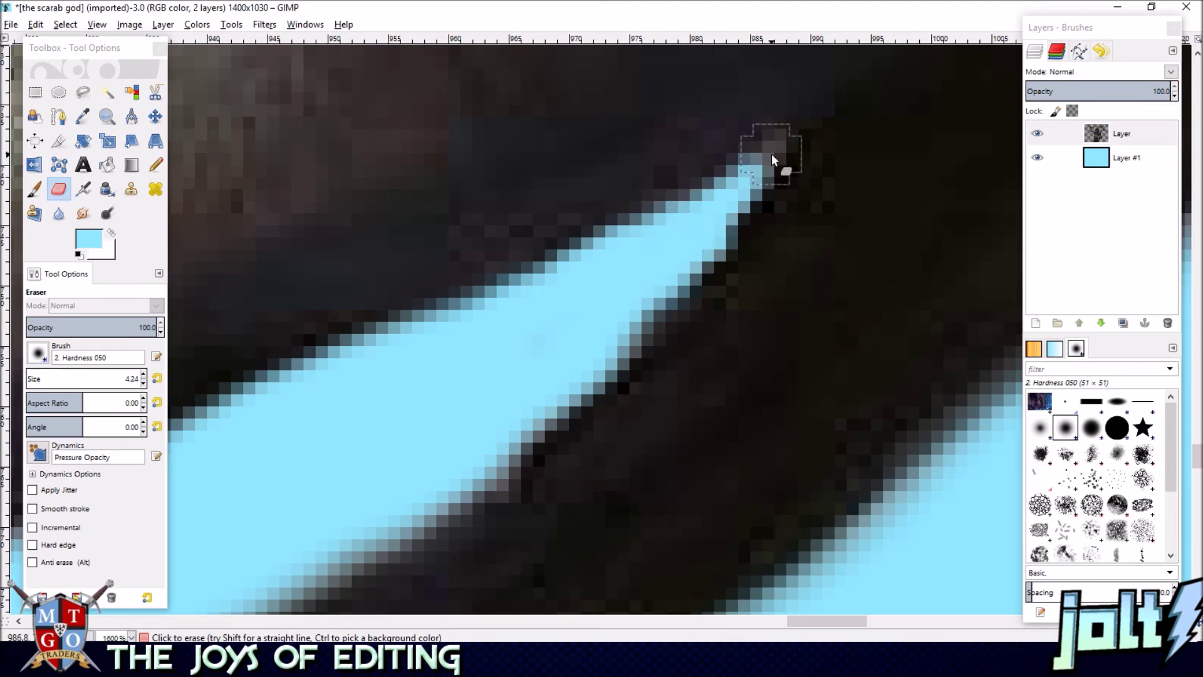
{"action": "left_click_drag", "start_coordinate": [759, 160], "coordinate": [669, 274]}
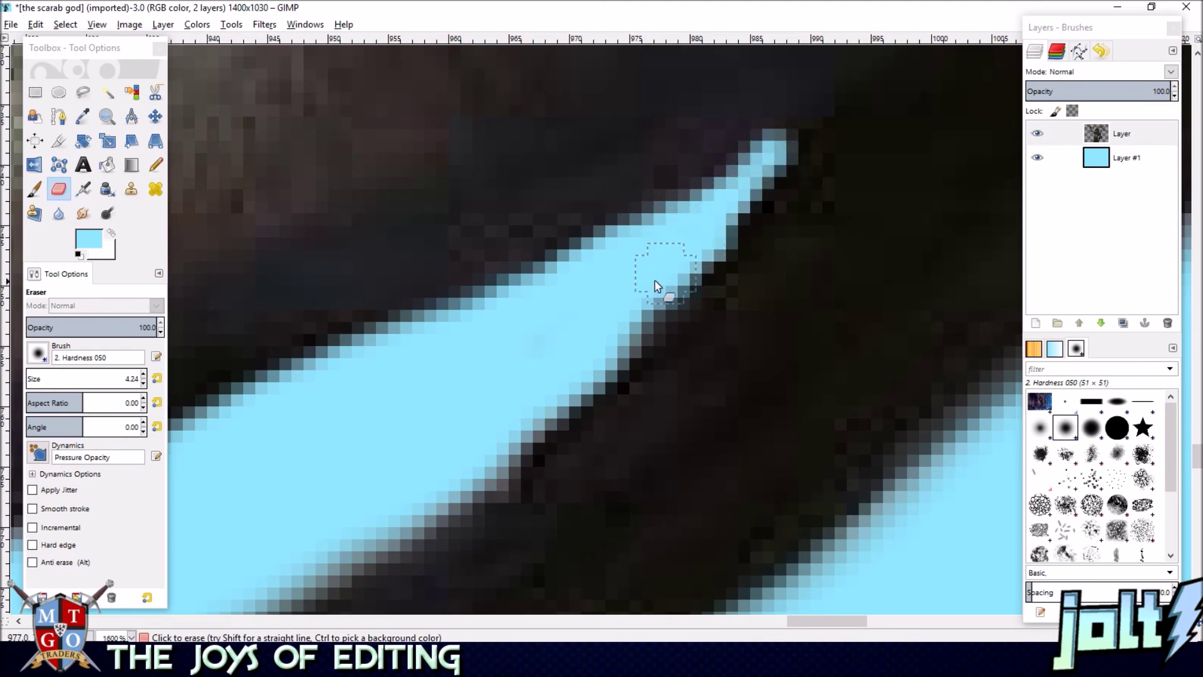
{"action": "scroll", "coordinate": [669, 276], "scroll_direction": "down", "scroll_amount": 10}
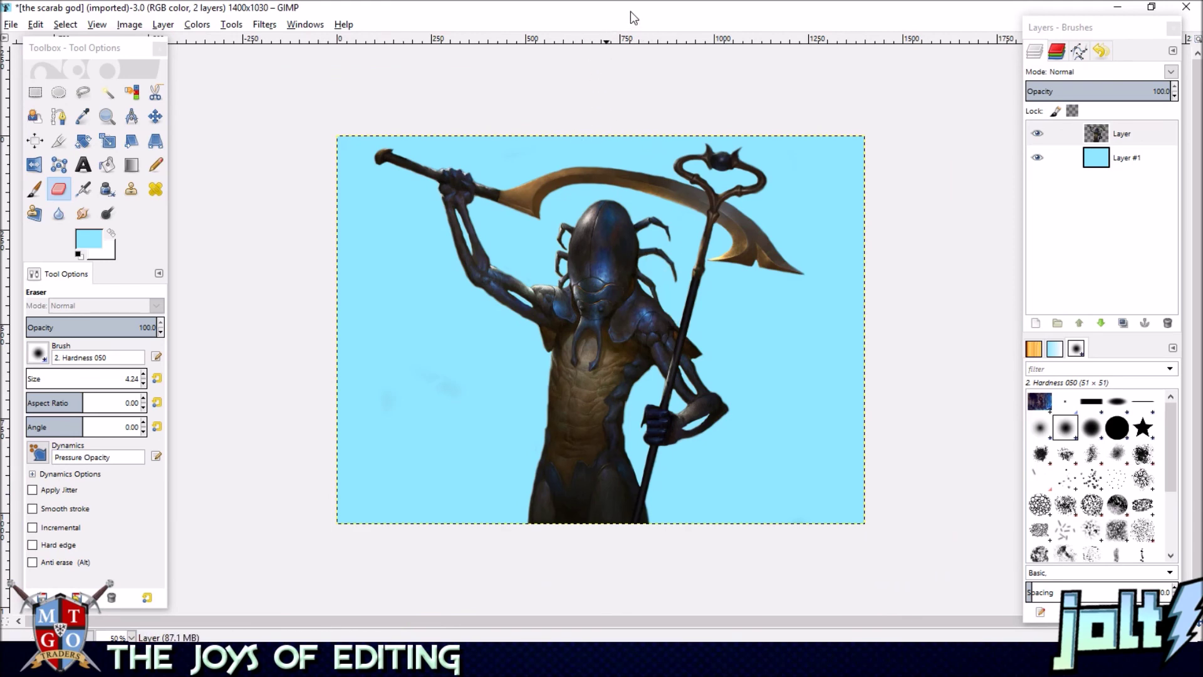
- Save the image as the scarab god.xcf in the Edited Card Art folder inside ChannelJolt's Gimp Files
{"action": "left_click_drag", "start_coordinate": [630, 11], "coordinate": [622, 19]}
{"action": "left_click", "coordinate": [822, 11]}
{"action": "left_click", "coordinate": [11, 25]}
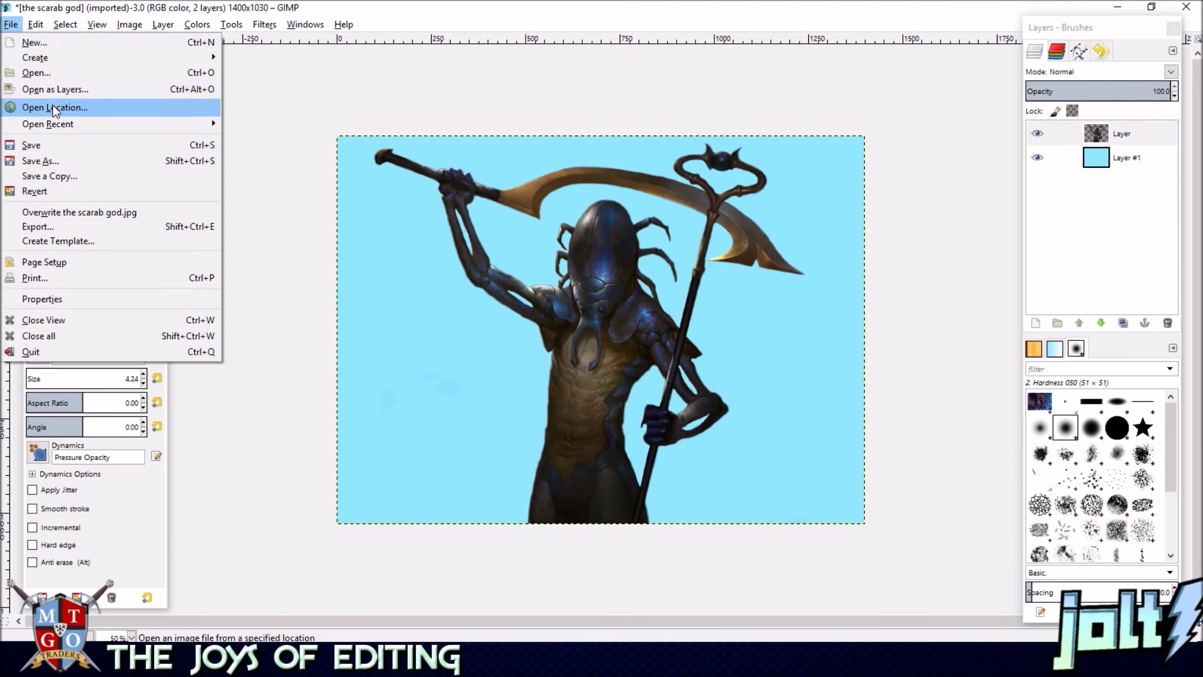
{"action": "left_click", "coordinate": [61, 161]}
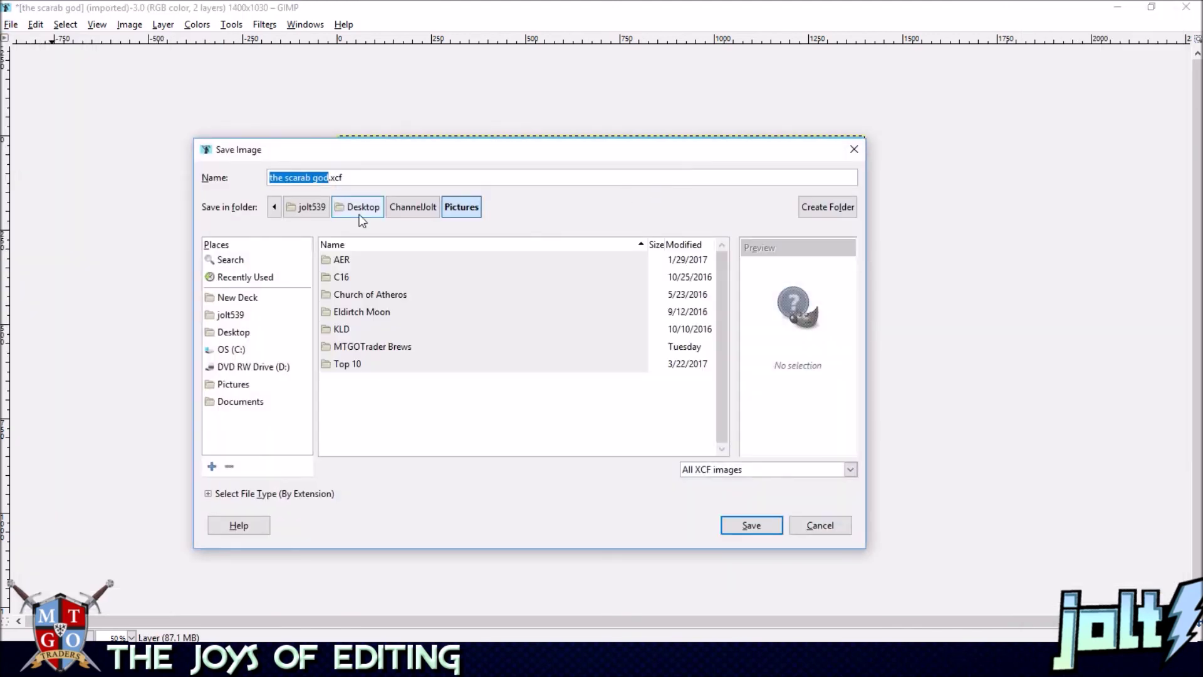
{"action": "left_click", "coordinate": [413, 207]}
{"action": "double_click", "coordinate": [358, 313]}
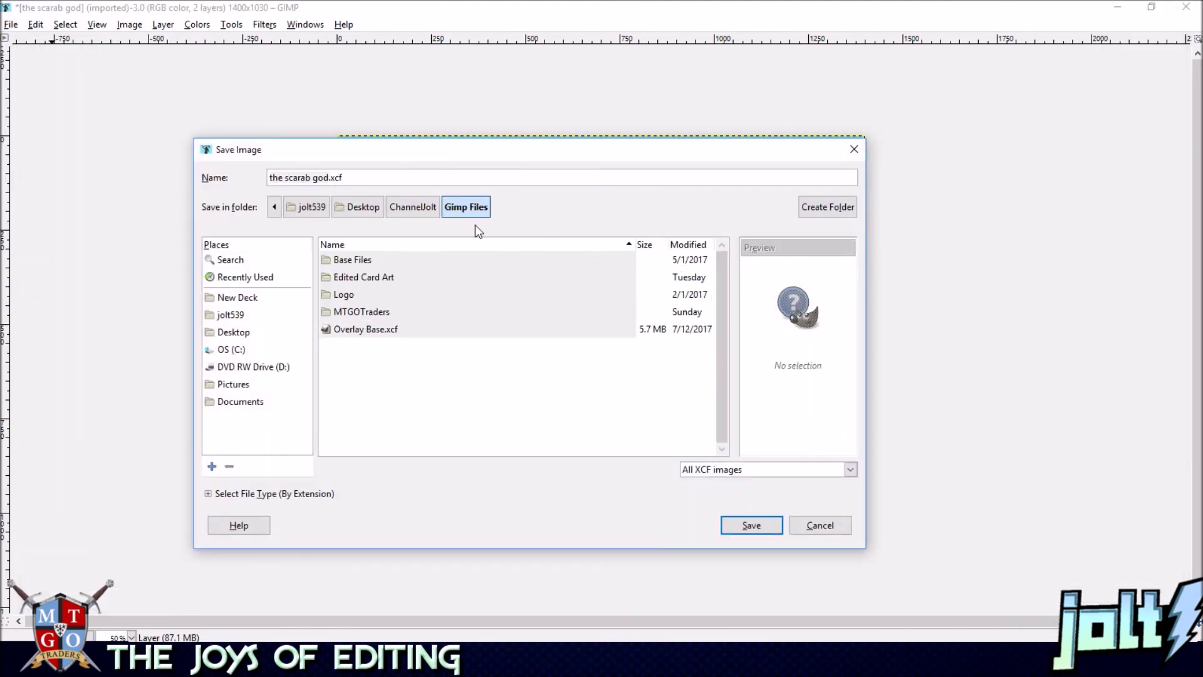
{"action": "double_click", "coordinate": [359, 277]}
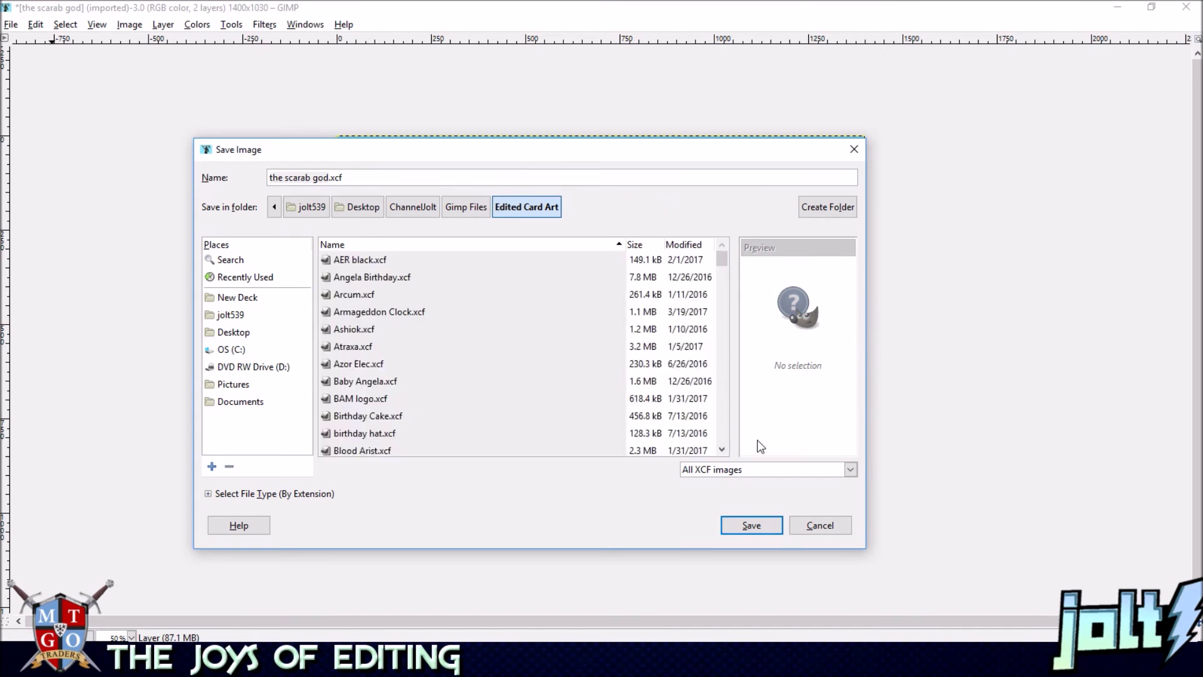
{"action": "left_click", "coordinate": [752, 526]}
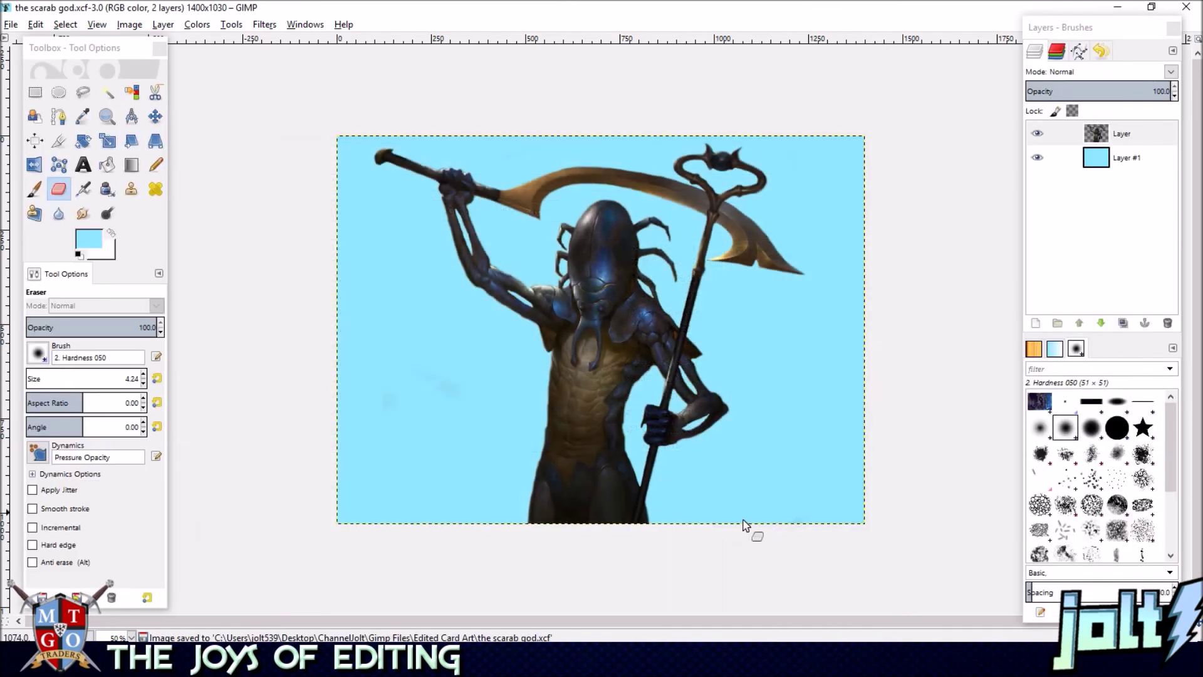
- Hide the light blue layer behind the Scarab God figure and save the file again
{"action": "left_click", "coordinate": [1037, 157]}
{"action": "left_click", "coordinate": [9, 25]}
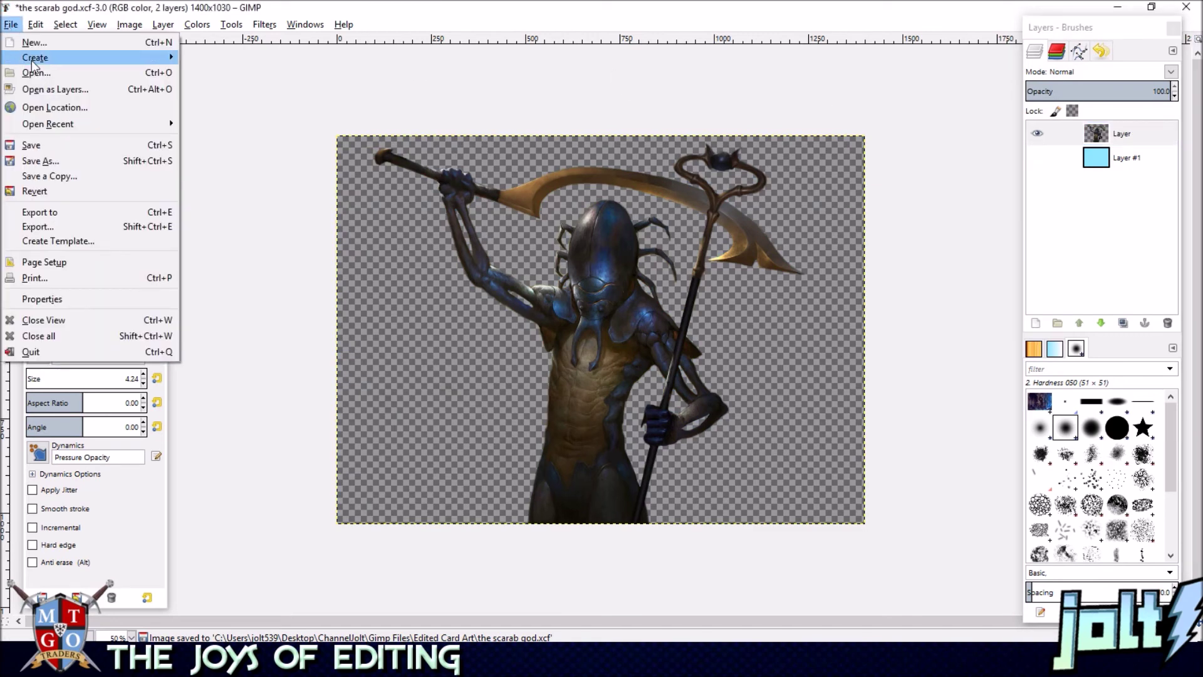
{"action": "left_click", "coordinate": [25, 145]}
- Switch to the Thumbnail Base EDH.xcf image, enlarge its window and select the Background layer
{"action": "left_click", "coordinate": [227, 658]}
{"action": "left_click", "coordinate": [373, 580]}
{"action": "left_click", "coordinate": [917, 112]}
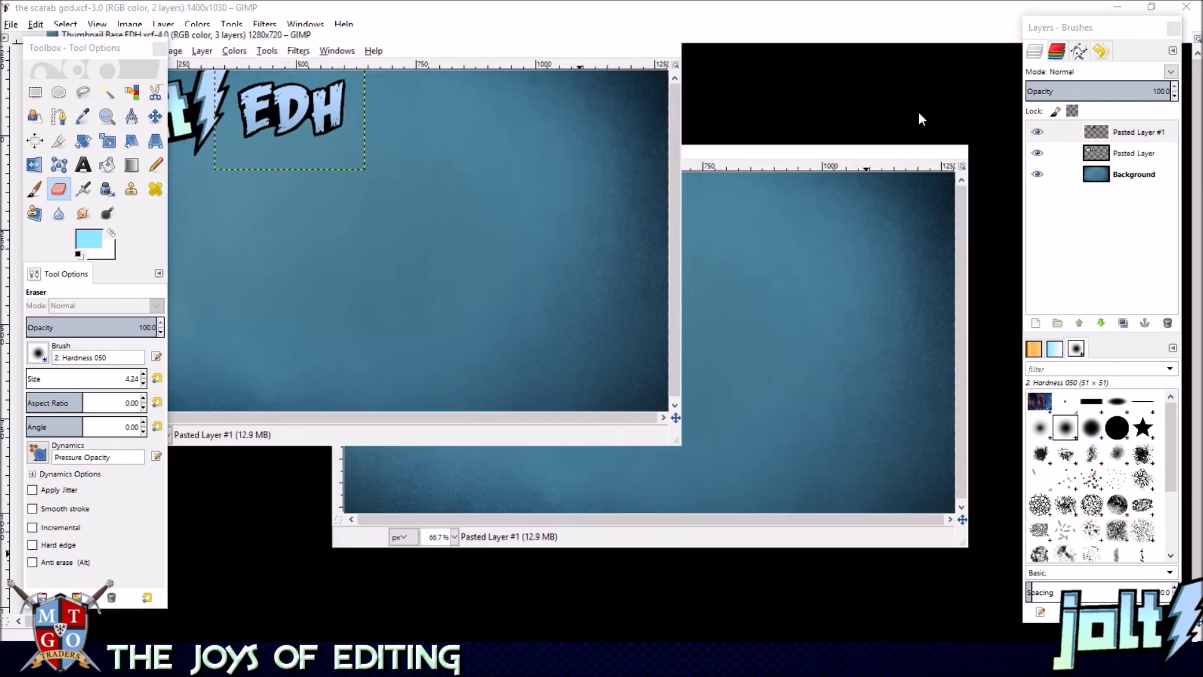
{"action": "left_click", "coordinate": [1145, 174]}
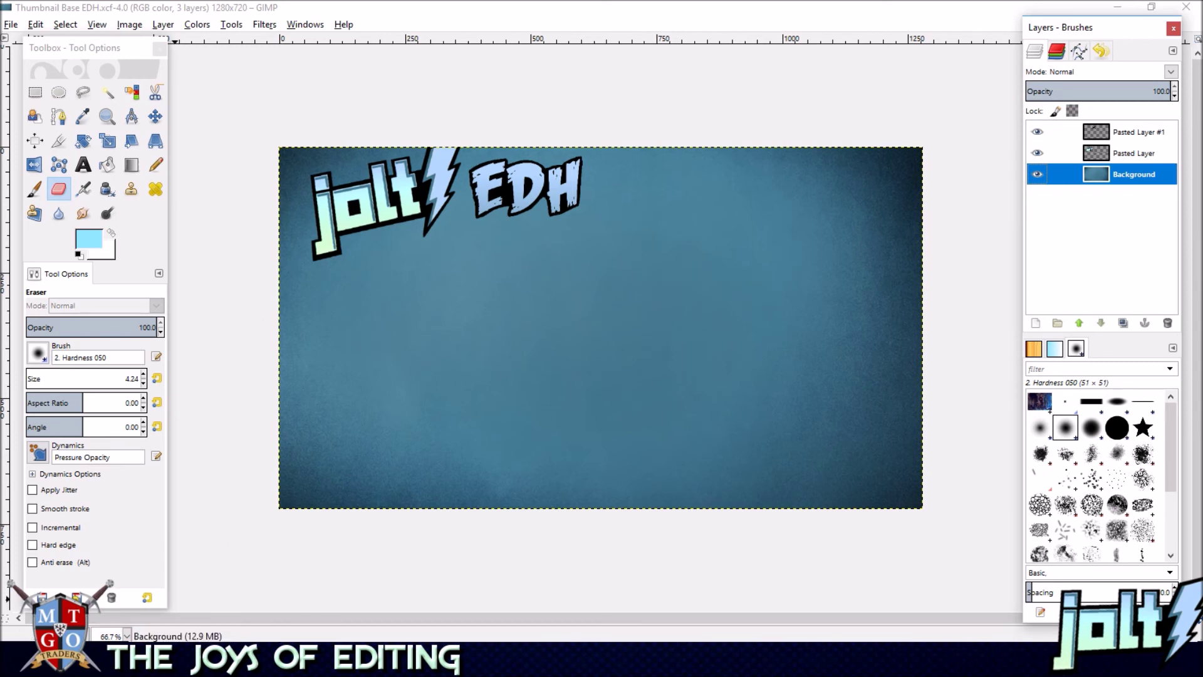
- Switch to the Scarab god dungeon art image and copy the whole picture
{"action": "left_click", "coordinate": [188, 662]}
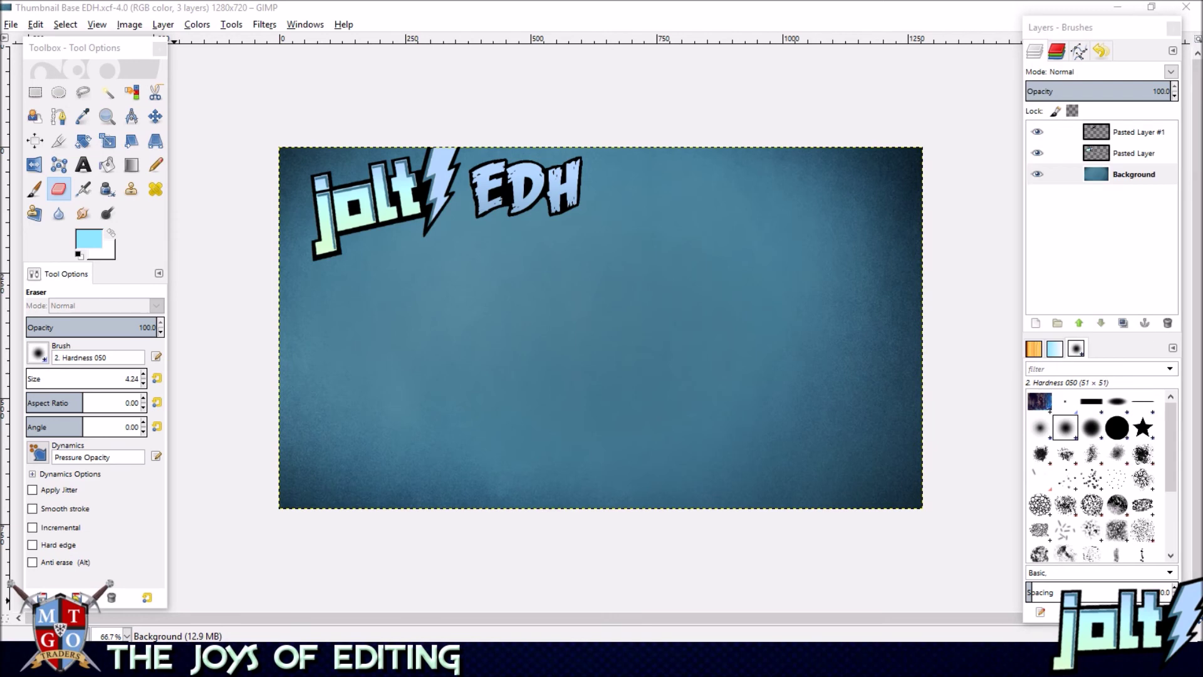
{"action": "left_click", "coordinate": [95, 567]}
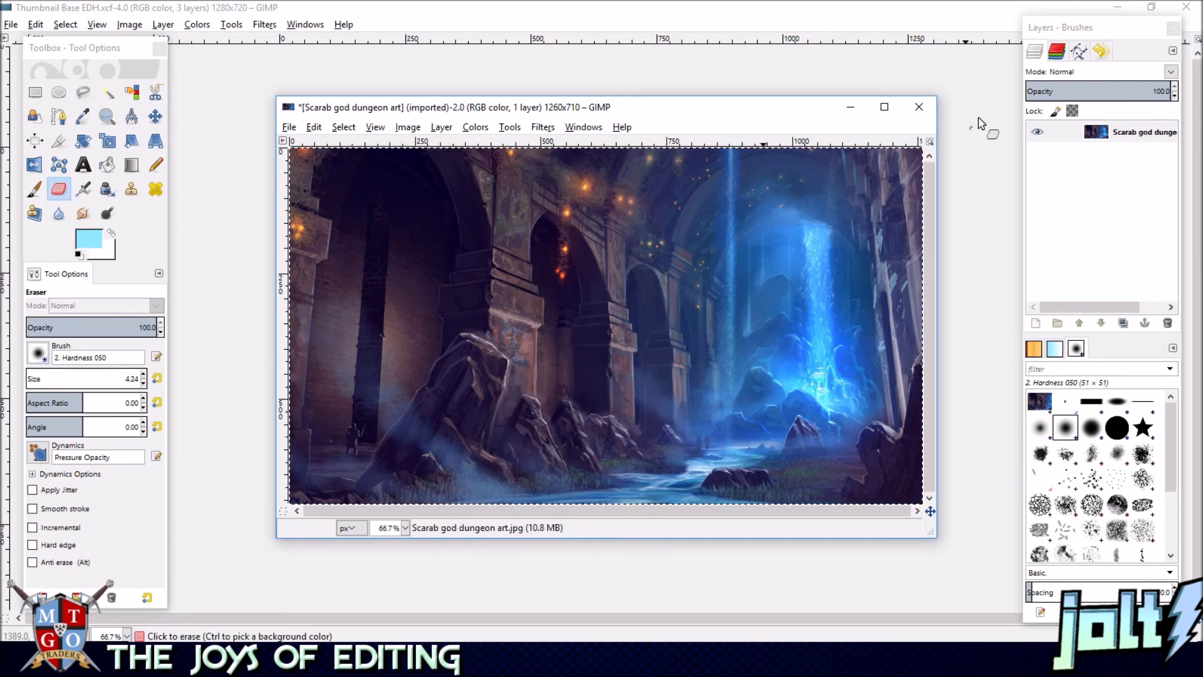
{"action": "key", "text": "ctrl+c"}
- Paste the dungeon art into the Thumbnail Base EDH image with its Background layer selected
{"action": "left_click", "coordinate": [711, 5]}
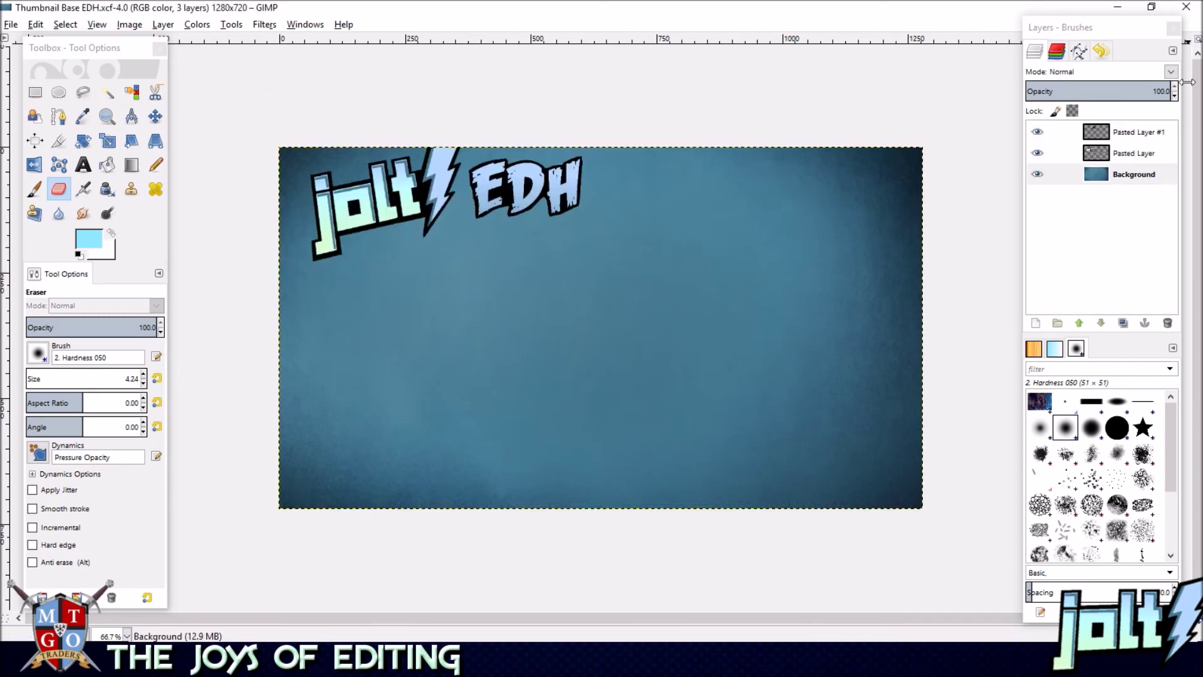
{"action": "left_click", "coordinate": [1122, 176]}
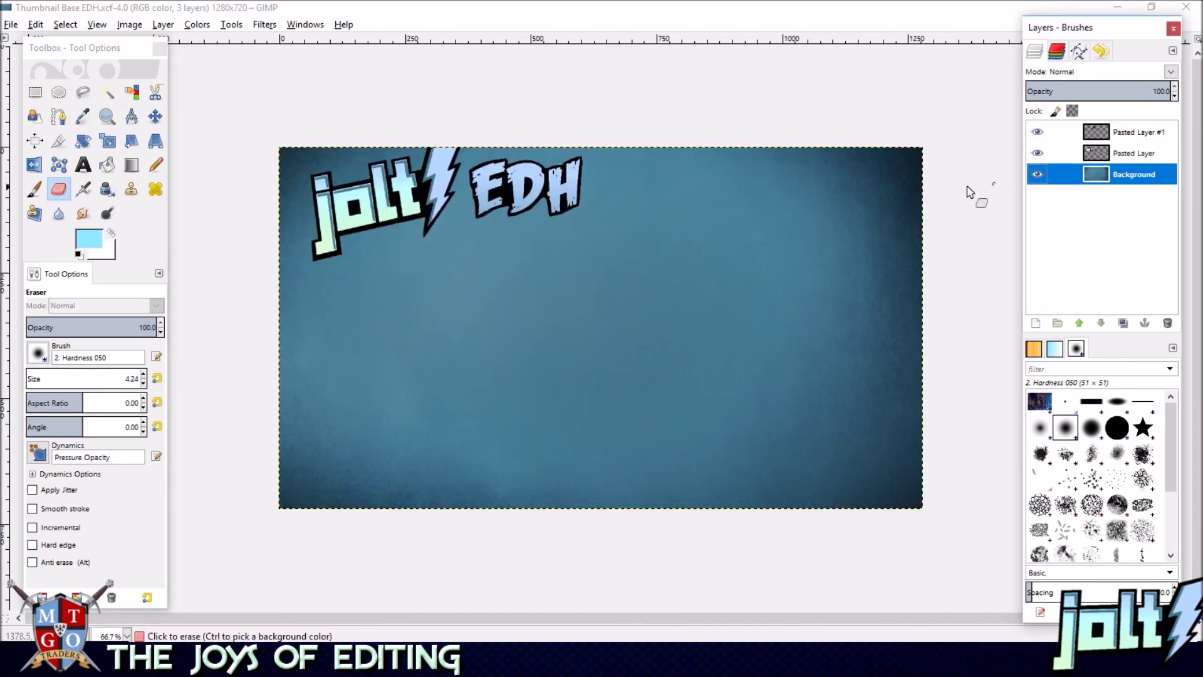
{"action": "key", "text": "ctrl+v"}
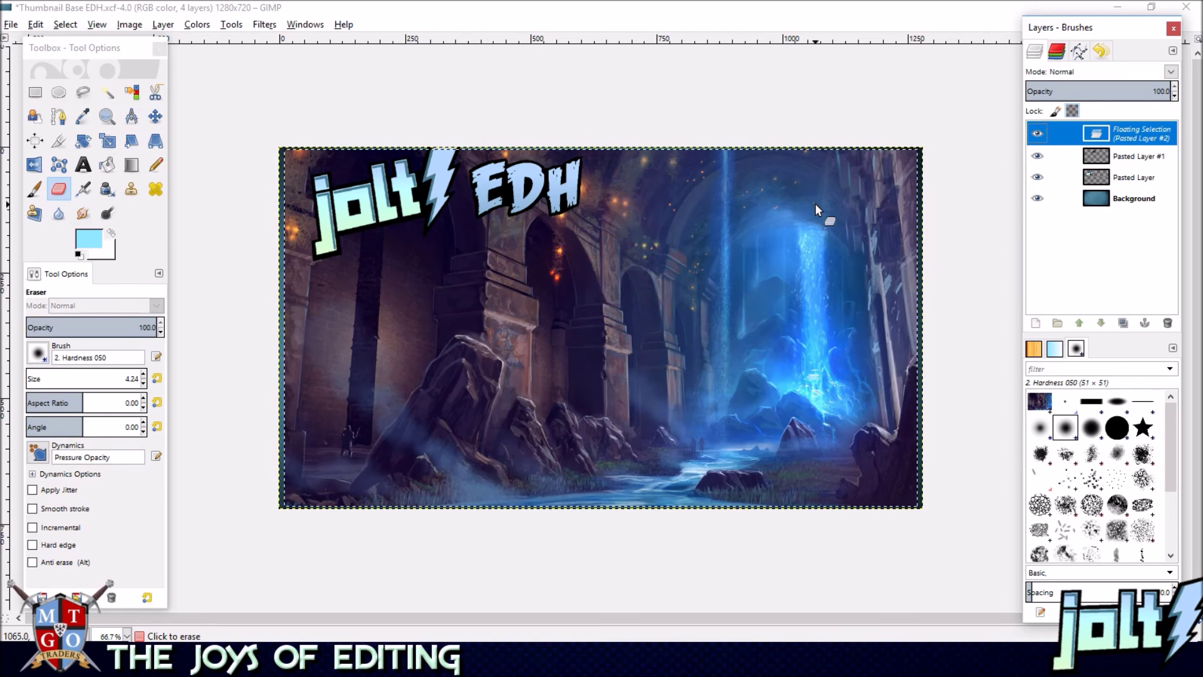
{"action": "right_click", "coordinate": [1123, 134]}
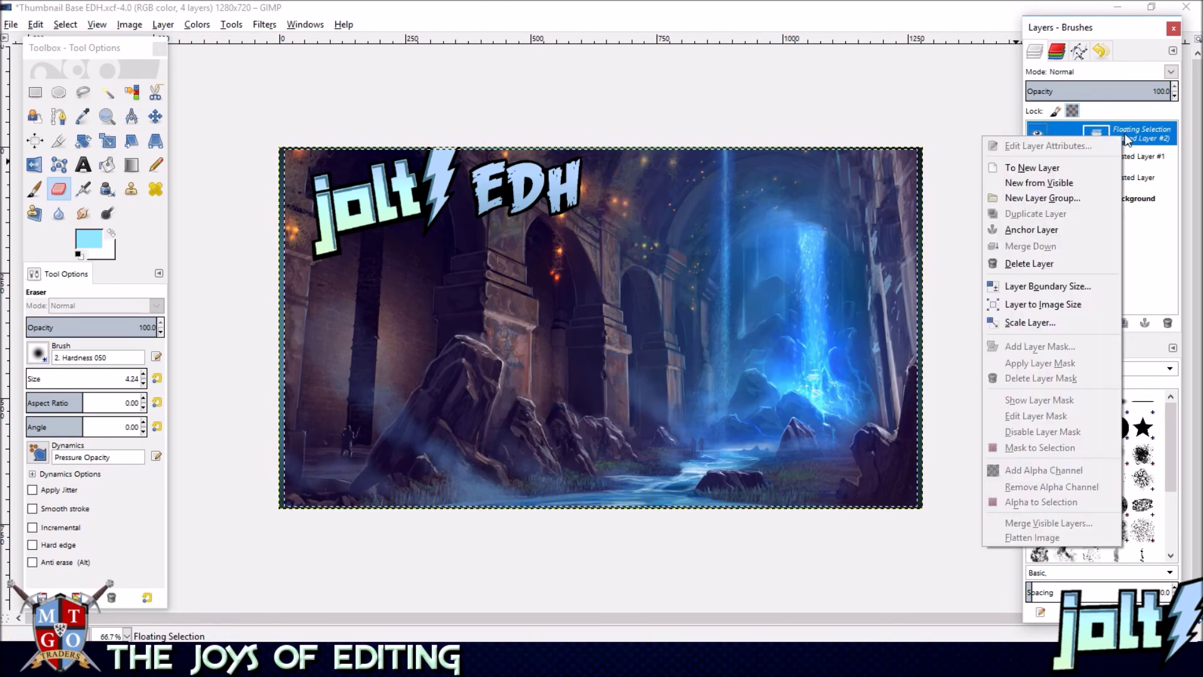
{"action": "left_click", "coordinate": [1153, 135]}
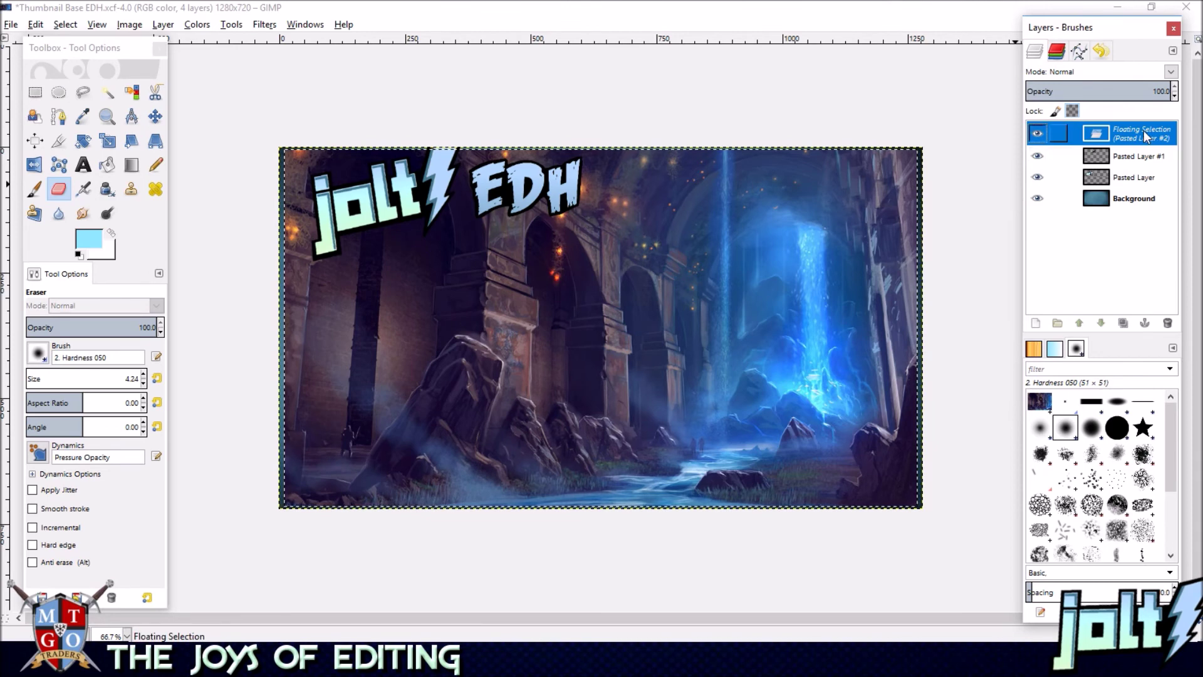
{"action": "key", "text": "m"}
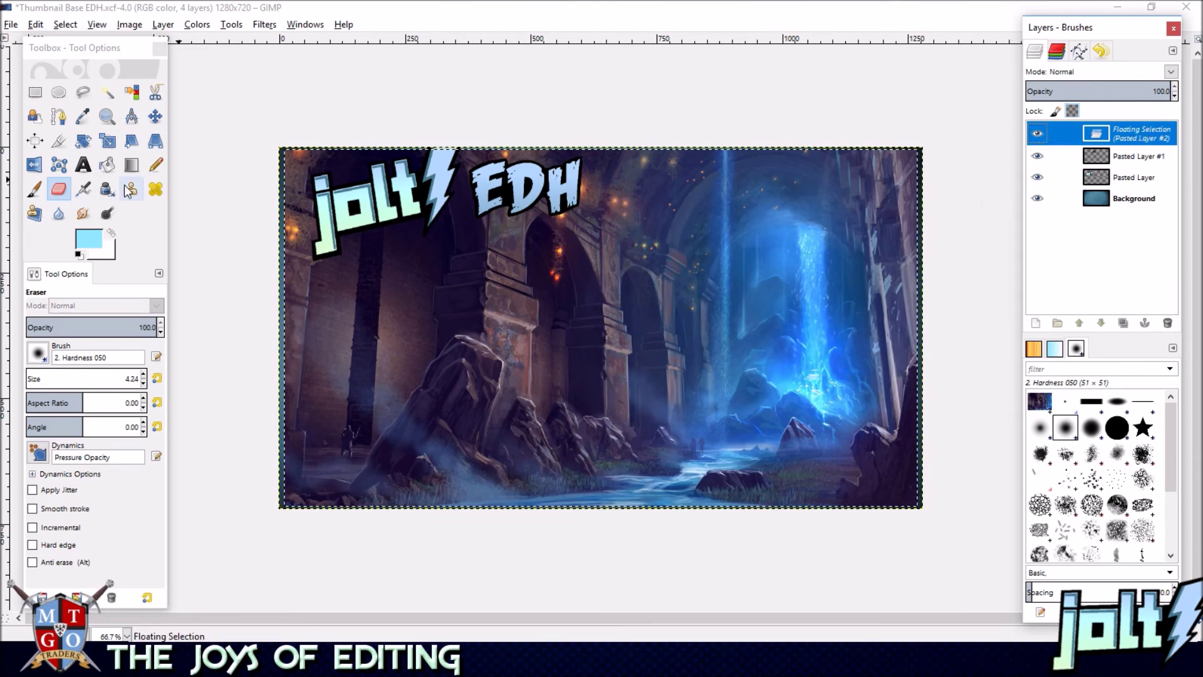
{"action": "left_click", "coordinate": [280, 205]}
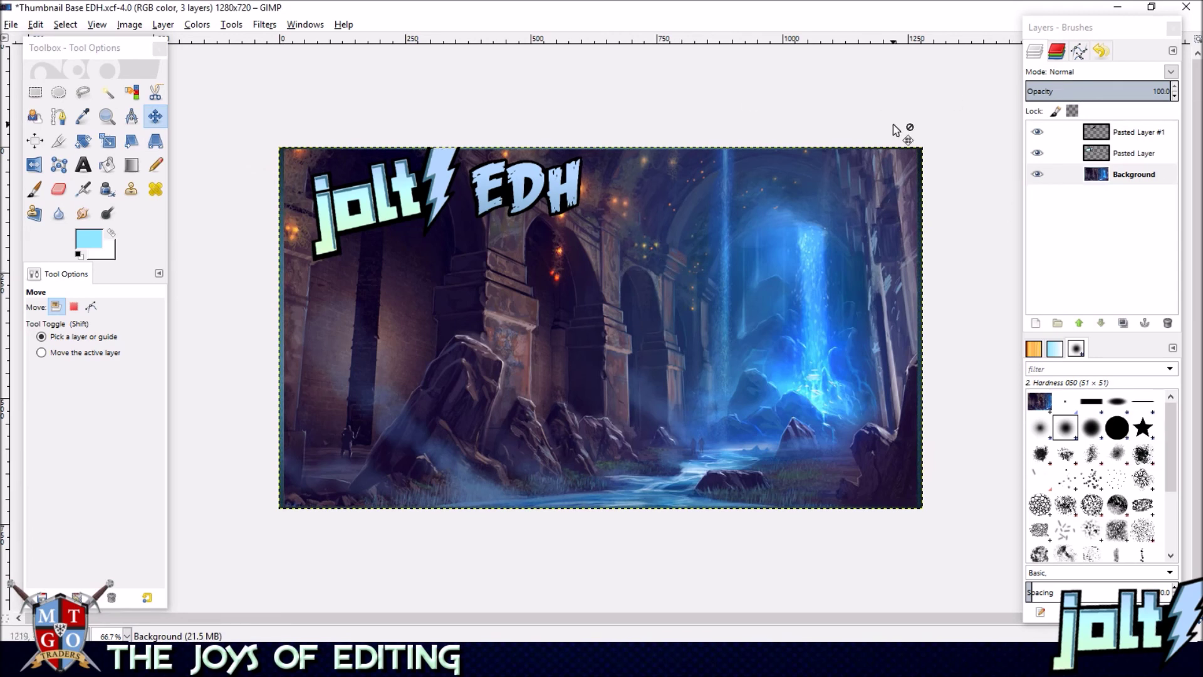
{"action": "key", "text": "ctrl+v"}
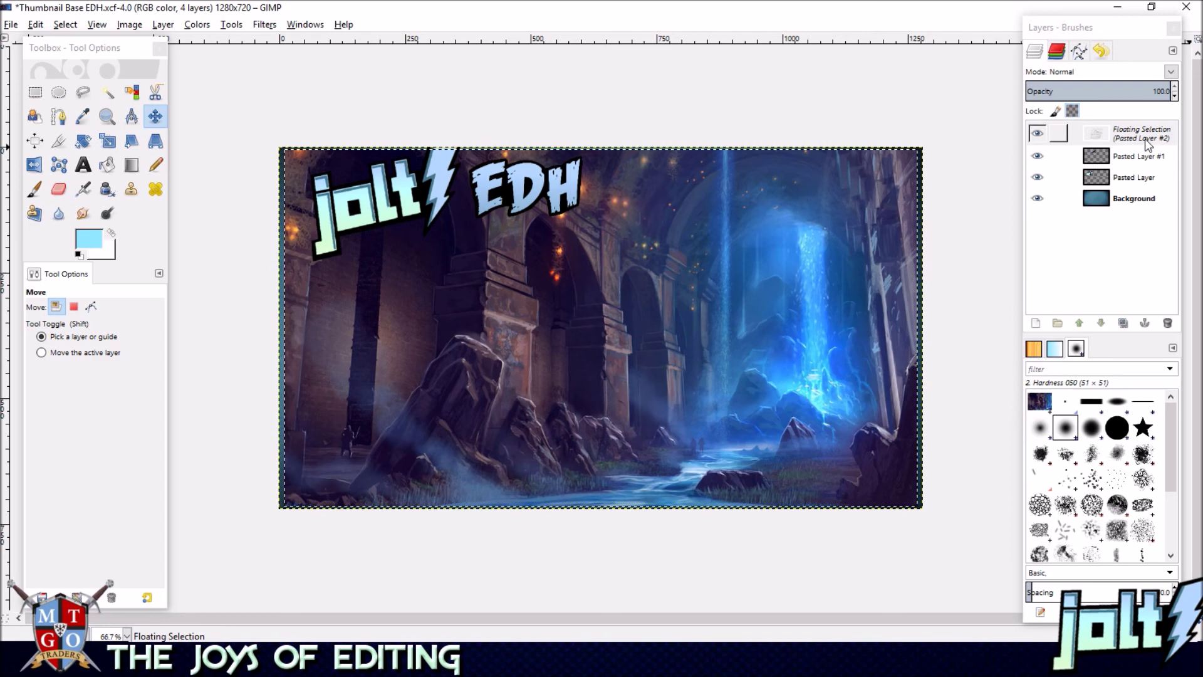
- Turn the floating dungeon art into a new layer and place it directly above Background, beneath both logo layers
{"action": "left_click", "coordinate": [1145, 139]}
{"action": "right_click", "coordinate": [1133, 135]}
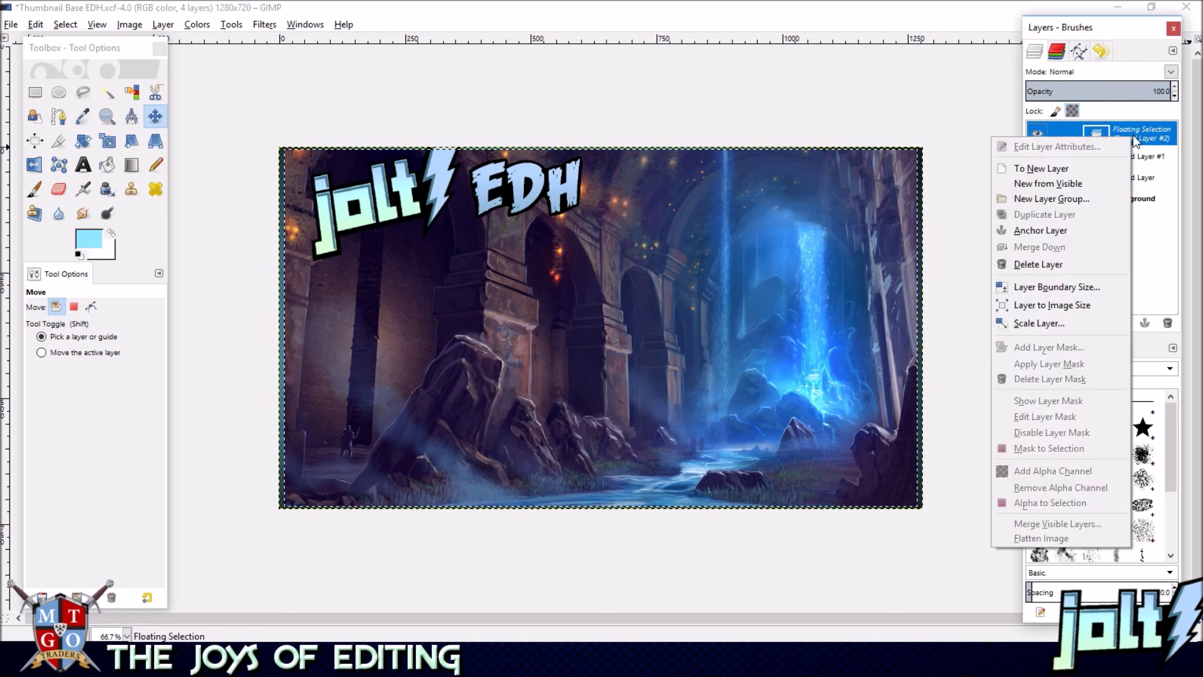
{"action": "left_click", "coordinate": [1081, 173]}
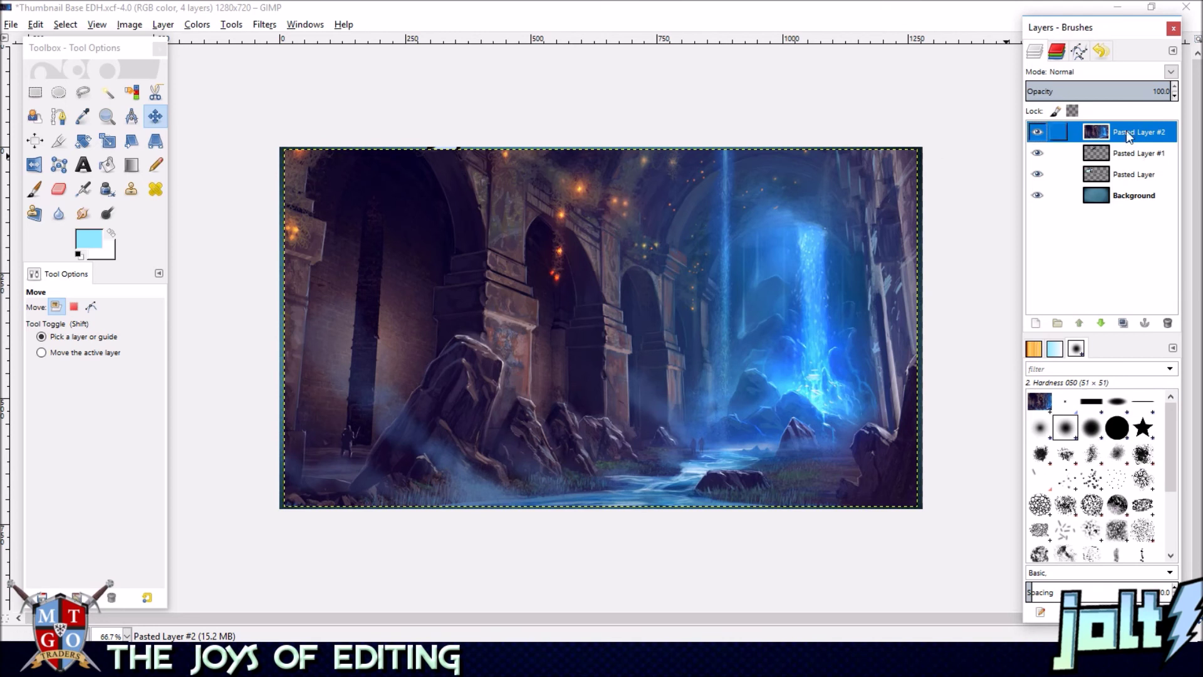
{"action": "left_click_drag", "start_coordinate": [1127, 130], "coordinate": [1122, 188]}
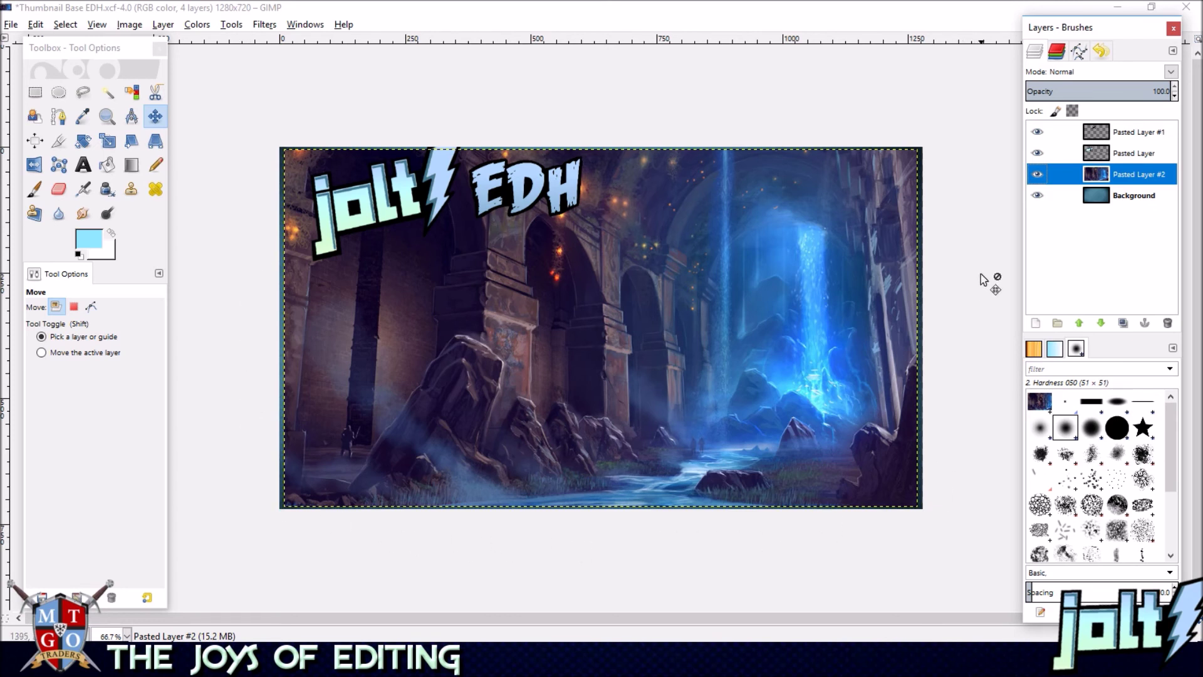
{"action": "left_click", "coordinate": [108, 141]}
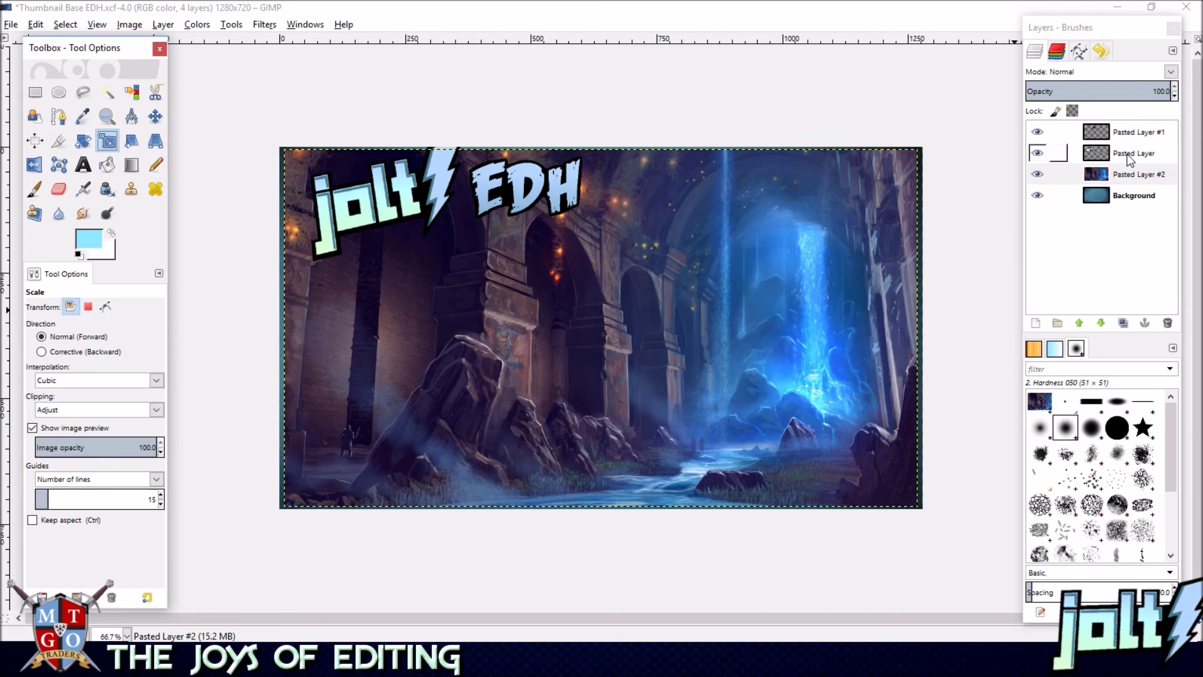
{"action": "left_click", "coordinate": [1145, 178]}
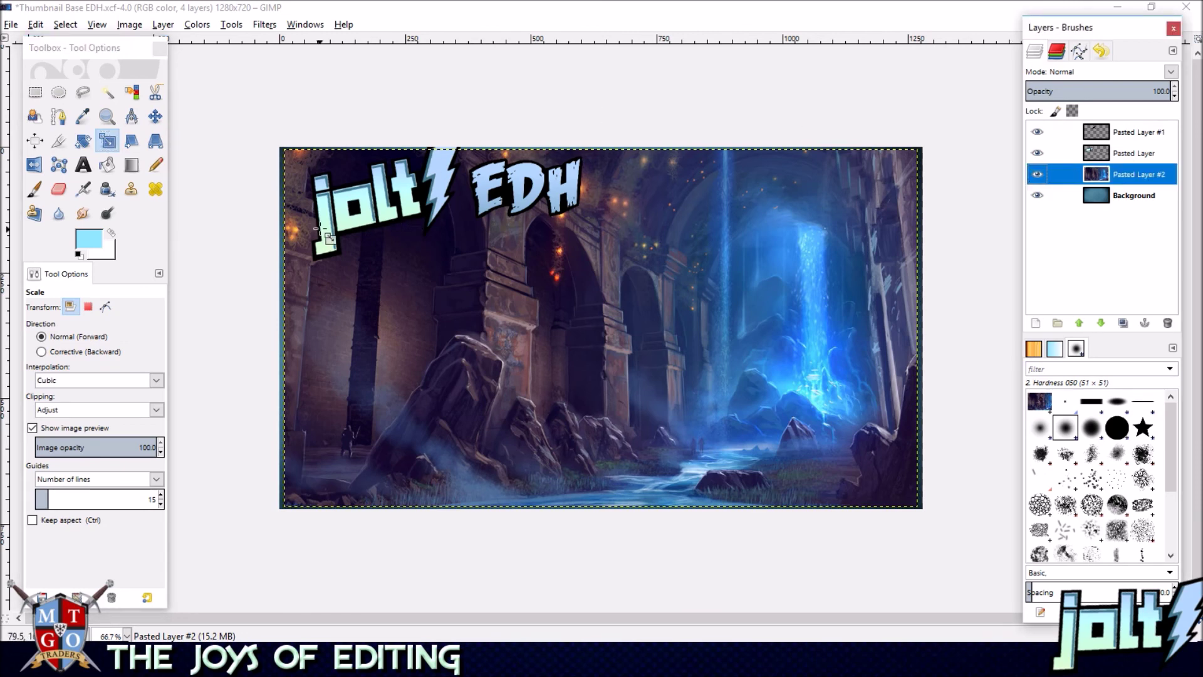
{"action": "left_click_drag", "start_coordinate": [298, 162], "coordinate": [392, 173]}
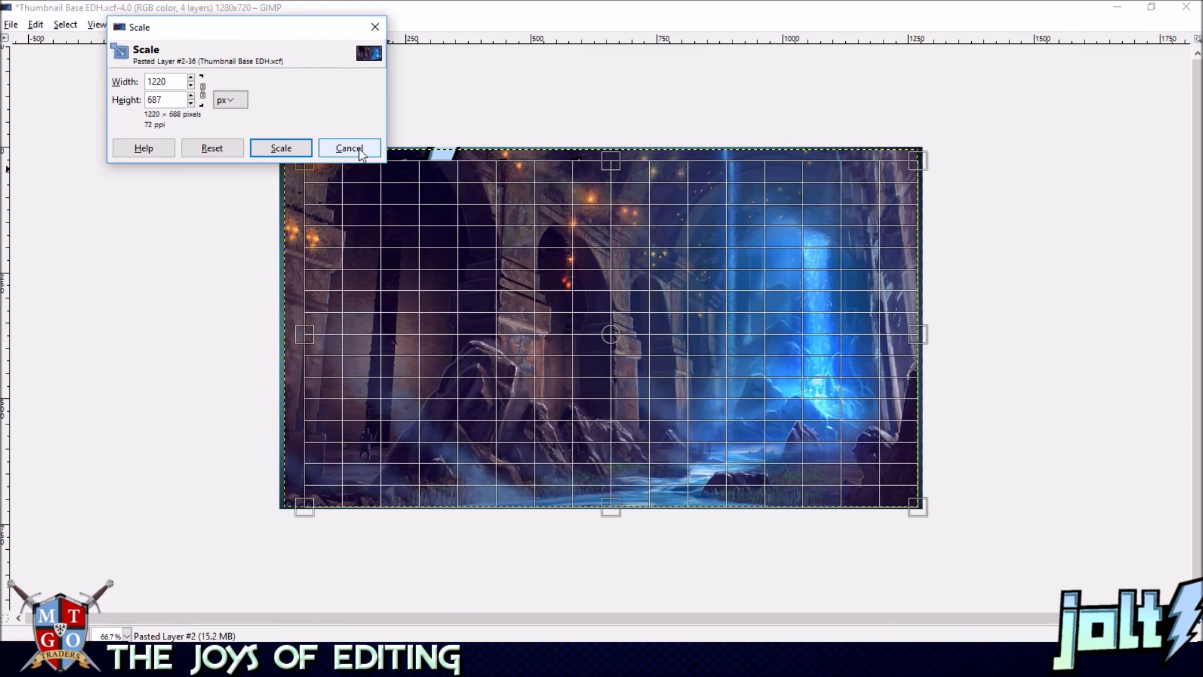
{"action": "left_click_drag", "start_coordinate": [308, 174], "coordinate": [368, 192]}
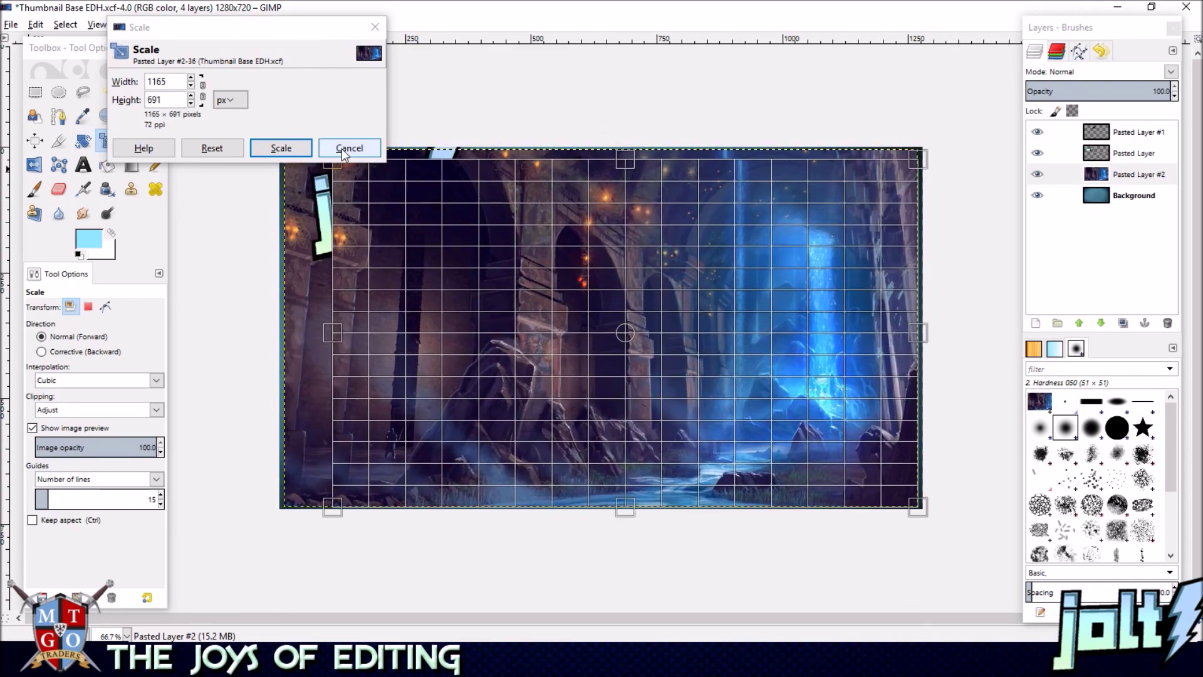
{"action": "left_click", "coordinate": [349, 148]}
- Scale the dungeon layer up with its aspect ratio kept, and move it so it covers the entire thumbnail canvas
{"action": "left_click", "coordinate": [109, 138]}
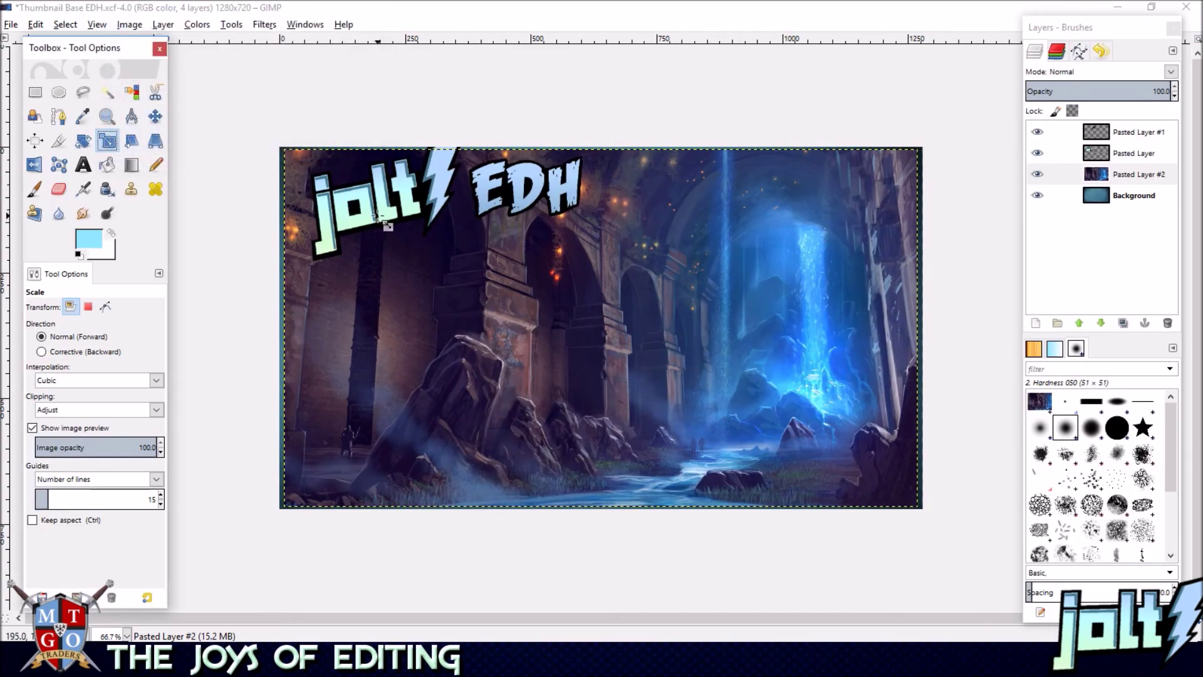
{"action": "key", "text": "Tab"}
{"action": "left_click_drag", "start_coordinate": [337, 178], "coordinate": [269, 127]}
{"action": "left_click", "coordinate": [280, 148]}
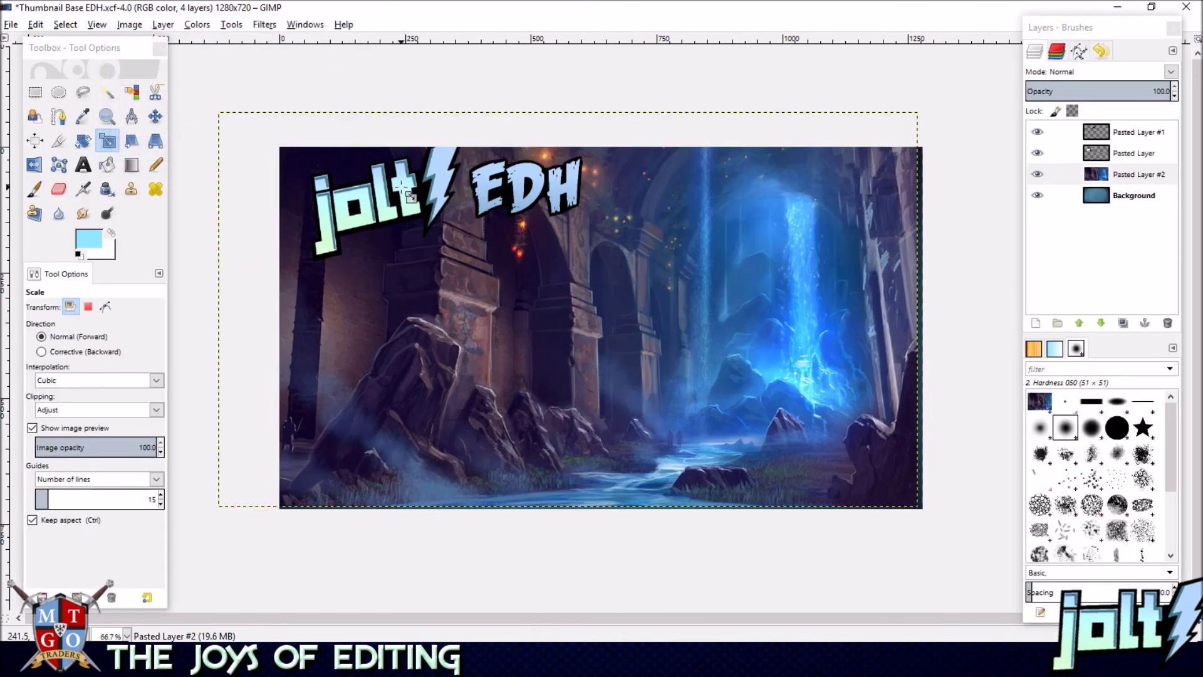
{"action": "key", "text": "m"}
{"action": "left_click_drag", "start_coordinate": [567, 317], "coordinate": [619, 340]}
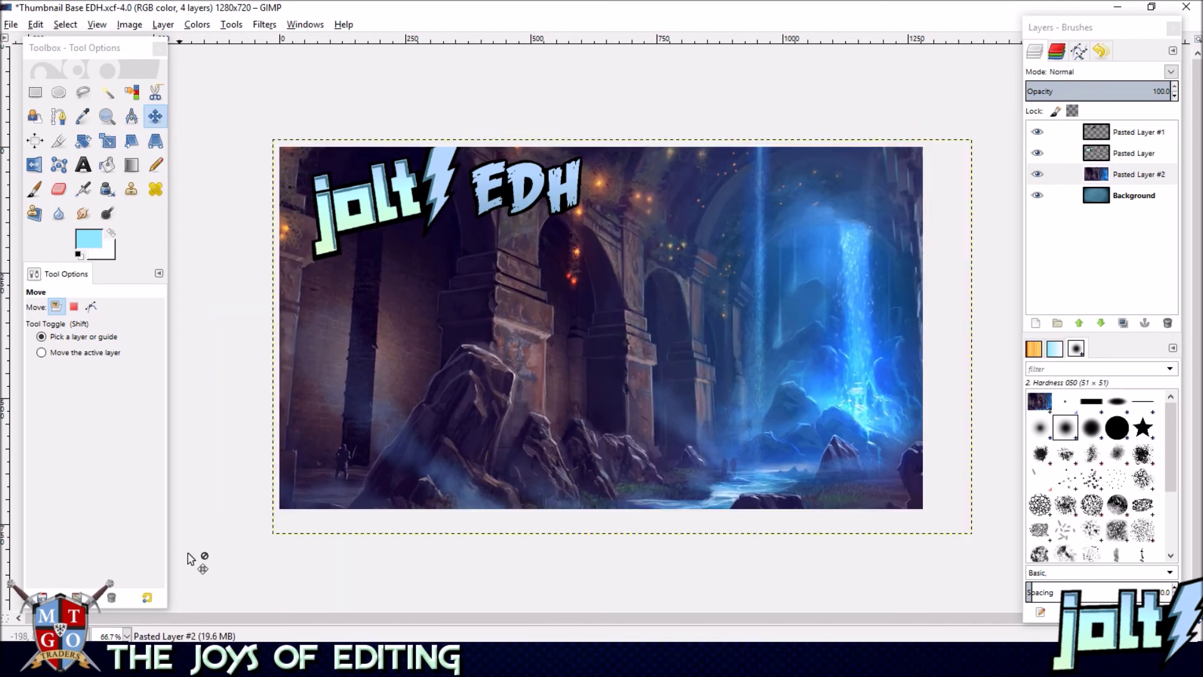
- Switch to the scarab god.xcf image and copy the entire cut-out figure layer
{"action": "mouse_move", "coordinate": [298, 623]}
{"action": "left_click", "coordinate": [245, 586]}
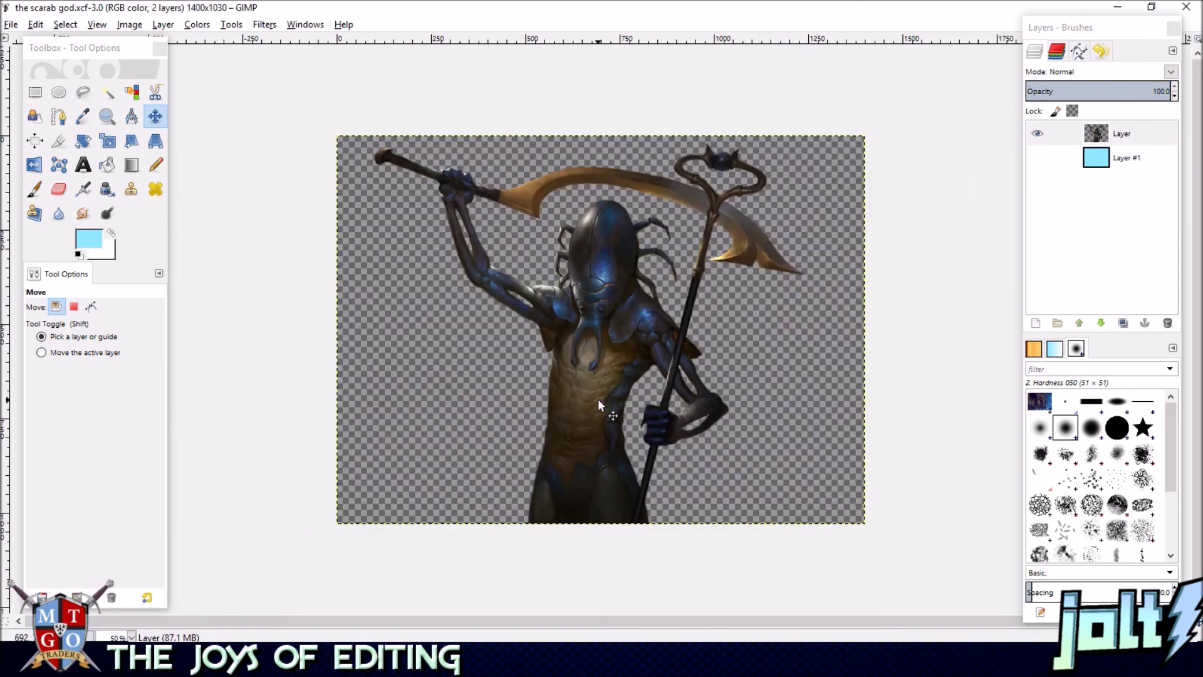
{"action": "key", "text": "ctrl+a"}
{"action": "key", "text": "ctrl+c"}
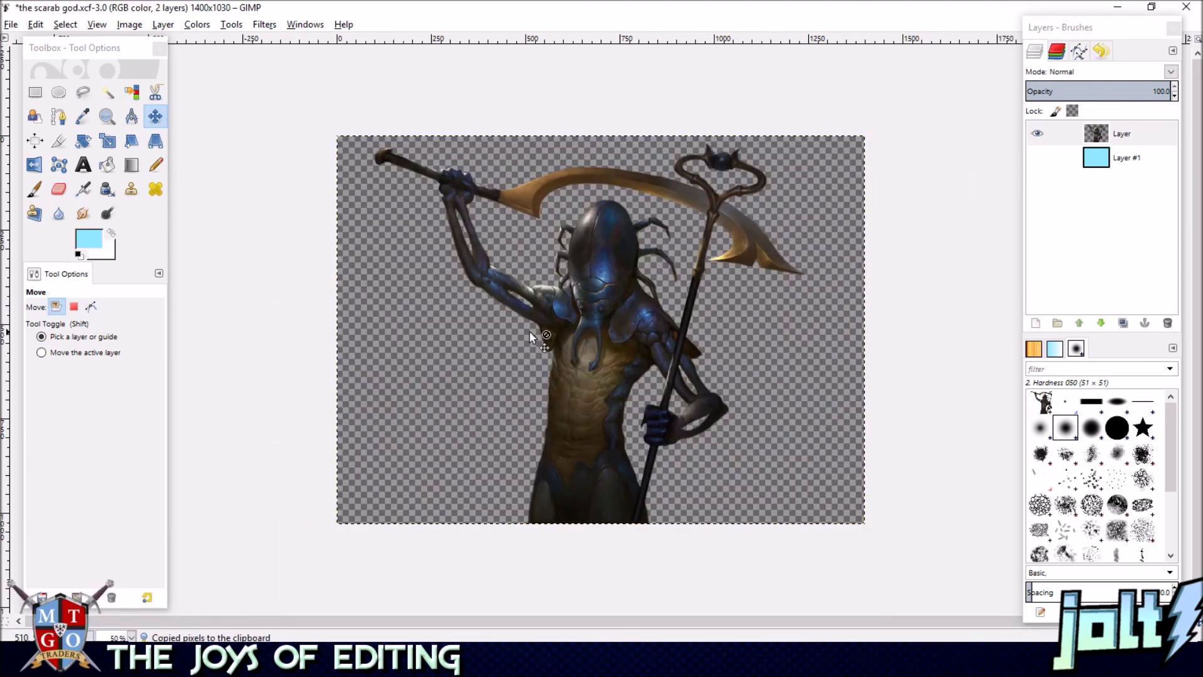
- Return to the Thumbnail Base EDH image and paste the Scarab God figure with the jolt logo layer selected
{"action": "left_click", "coordinate": [232, 658]}
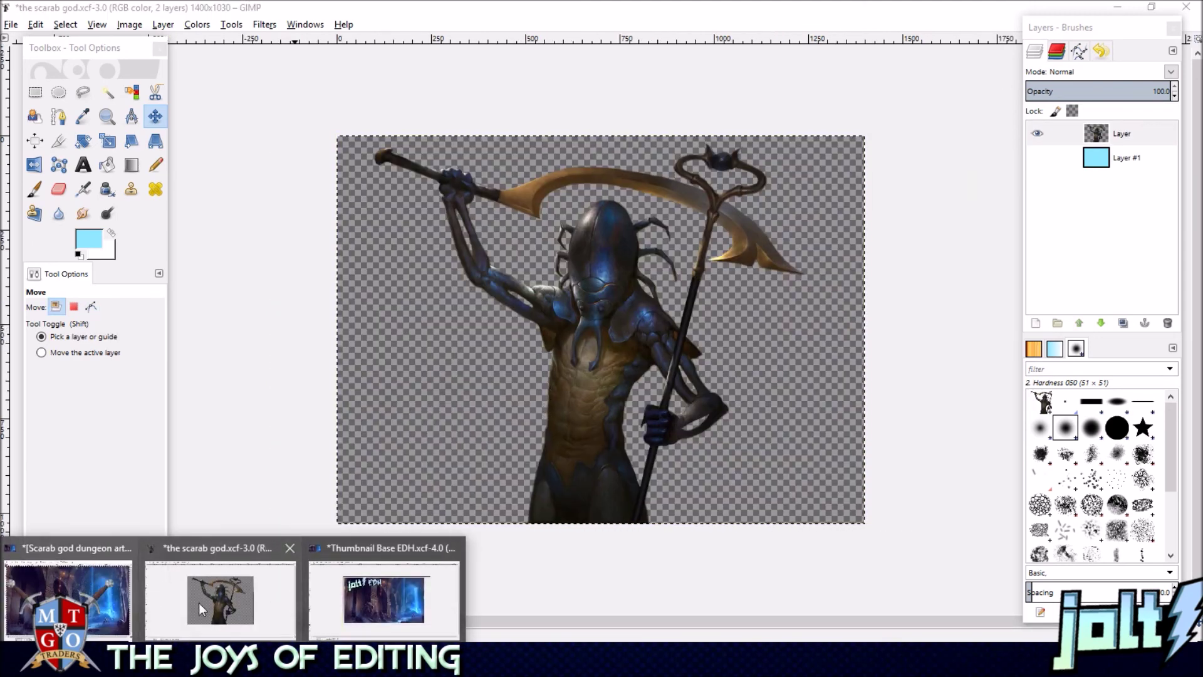
{"action": "left_click", "coordinate": [383, 600]}
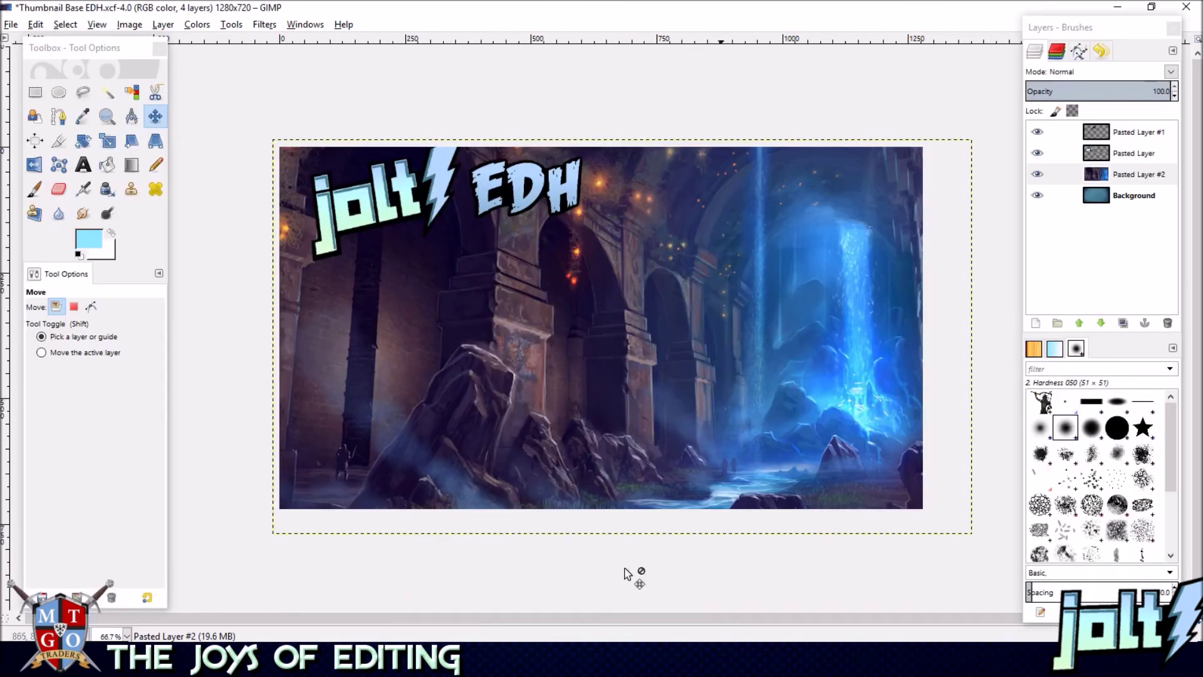
{"action": "left_click", "coordinate": [1135, 181]}
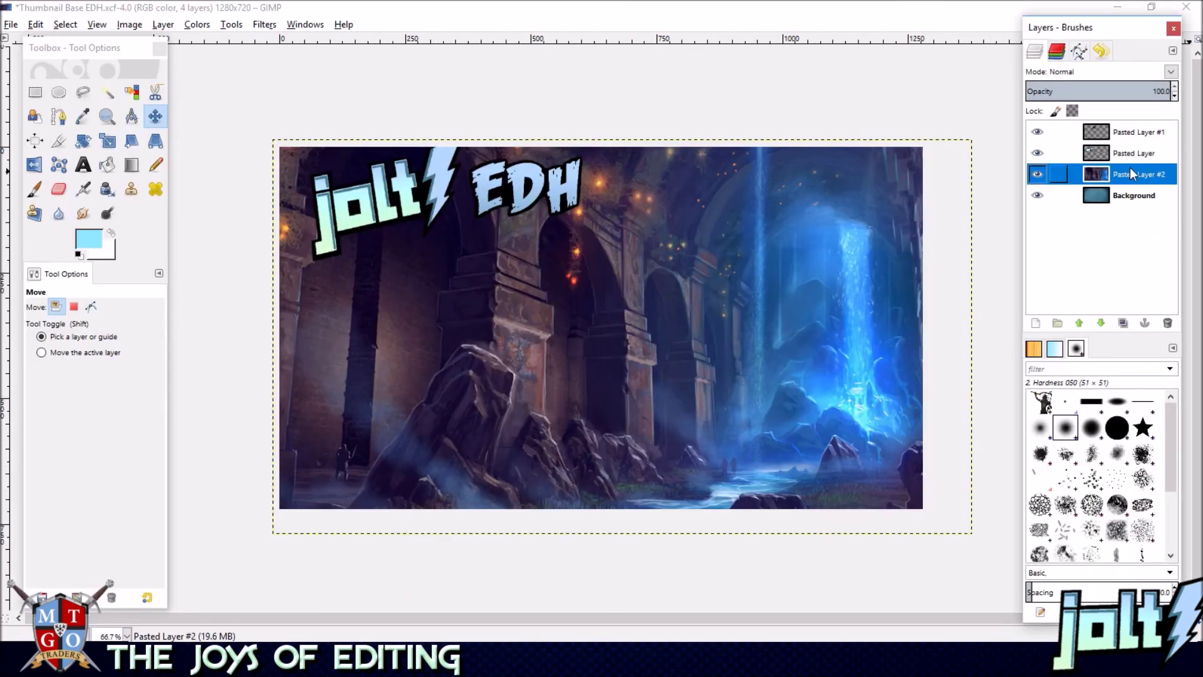
{"action": "left_click", "coordinate": [1136, 134]}
{"action": "left_click", "coordinate": [1142, 156]}
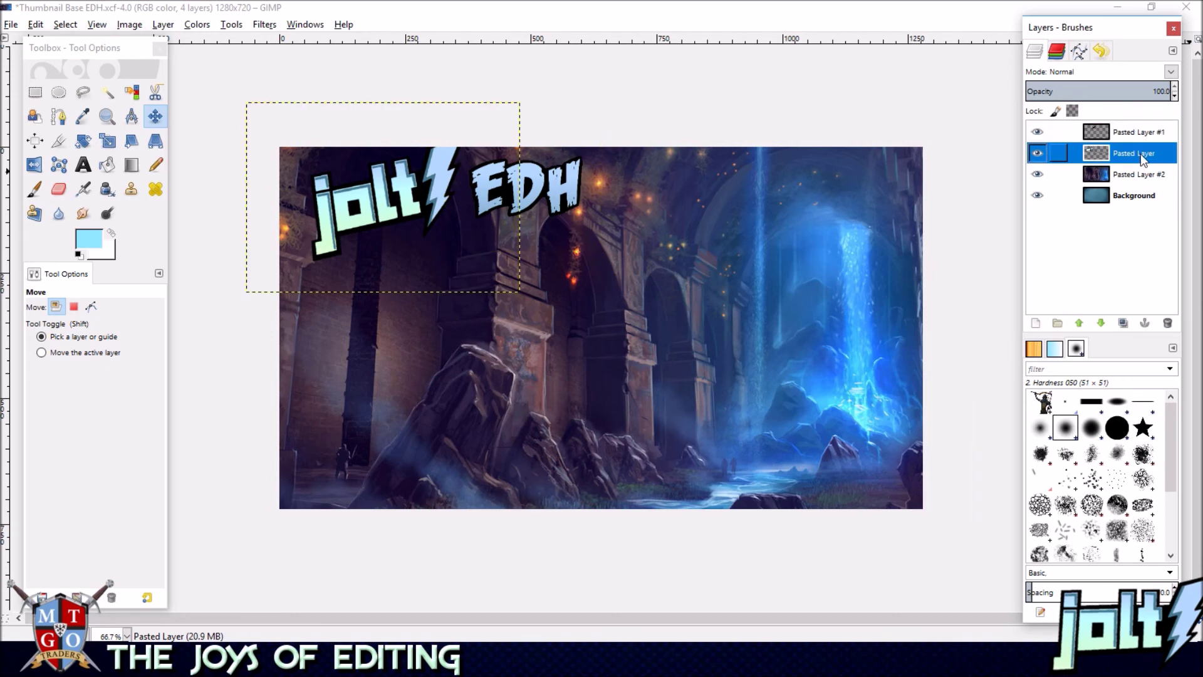
{"action": "key", "text": "ctrl+v"}
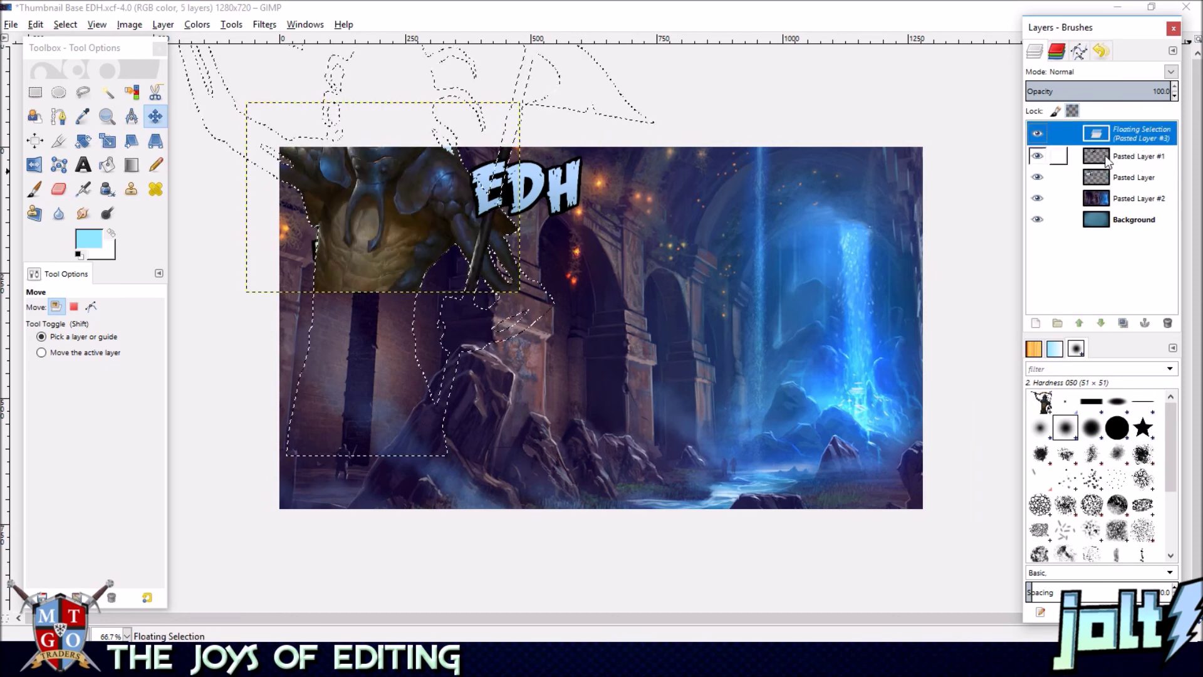
- Undo the last paste, paste the Scarab God figure again with the dungeon layer selected, and turn it into a new layer
{"action": "key", "text": "ctrl+z"}
{"action": "left_click", "coordinate": [1133, 174]}
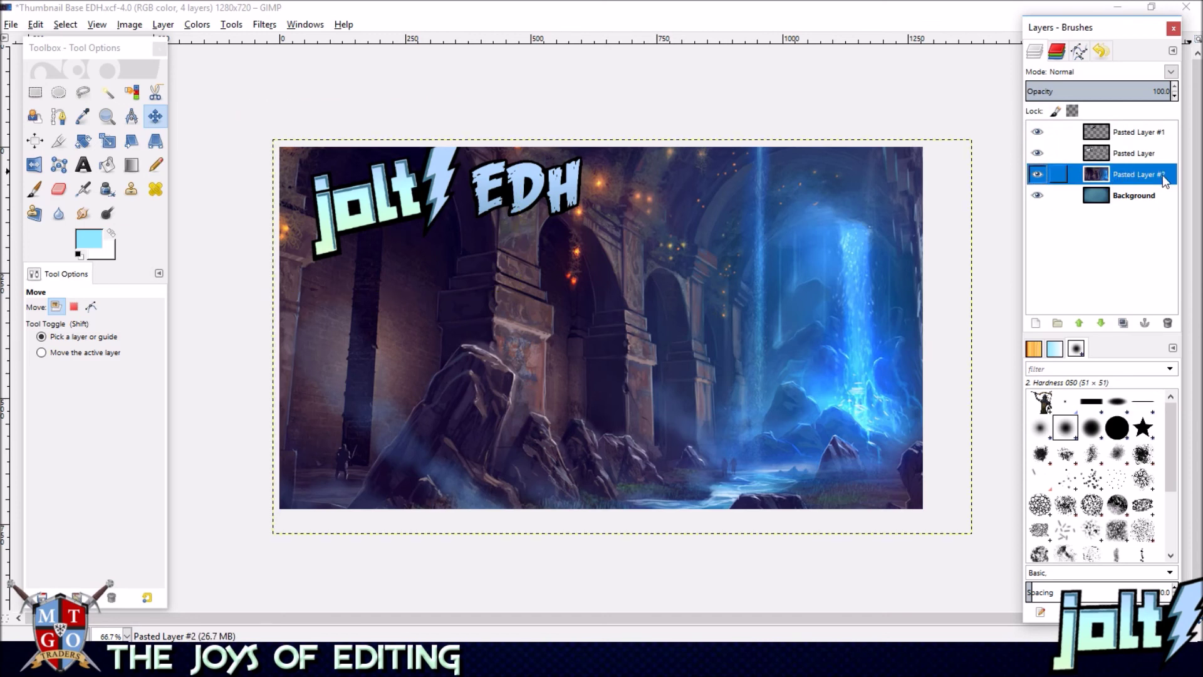
{"action": "key", "text": "ctrl+v"}
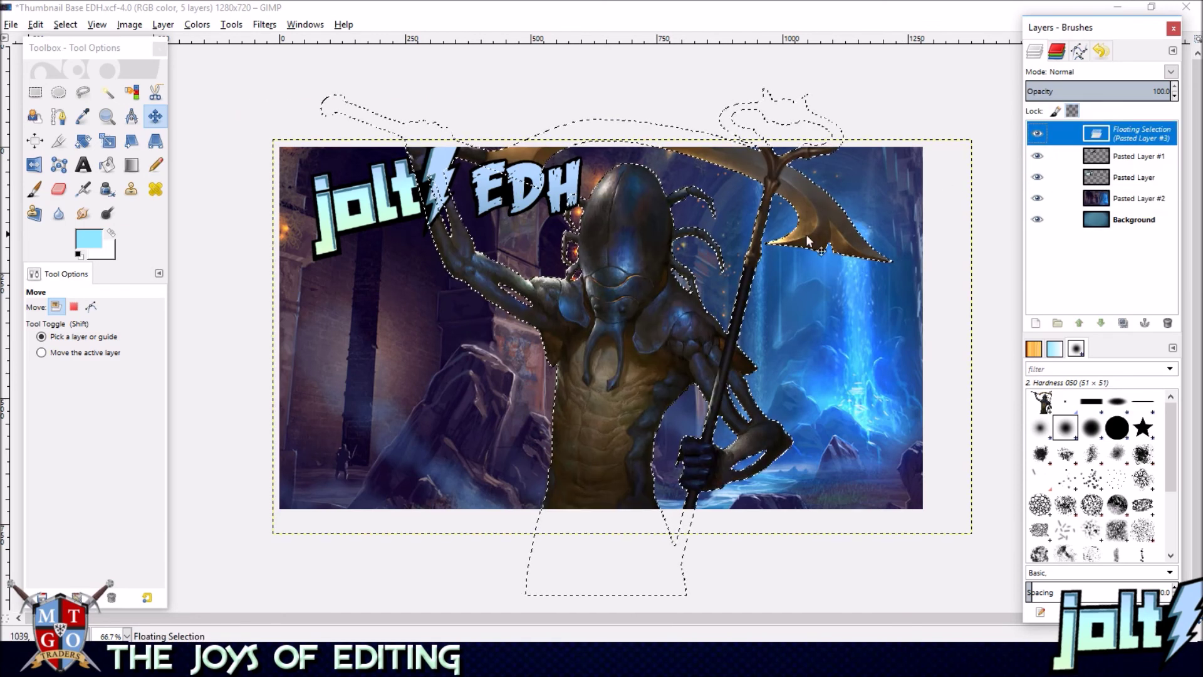
{"action": "right_click", "coordinate": [1135, 136]}
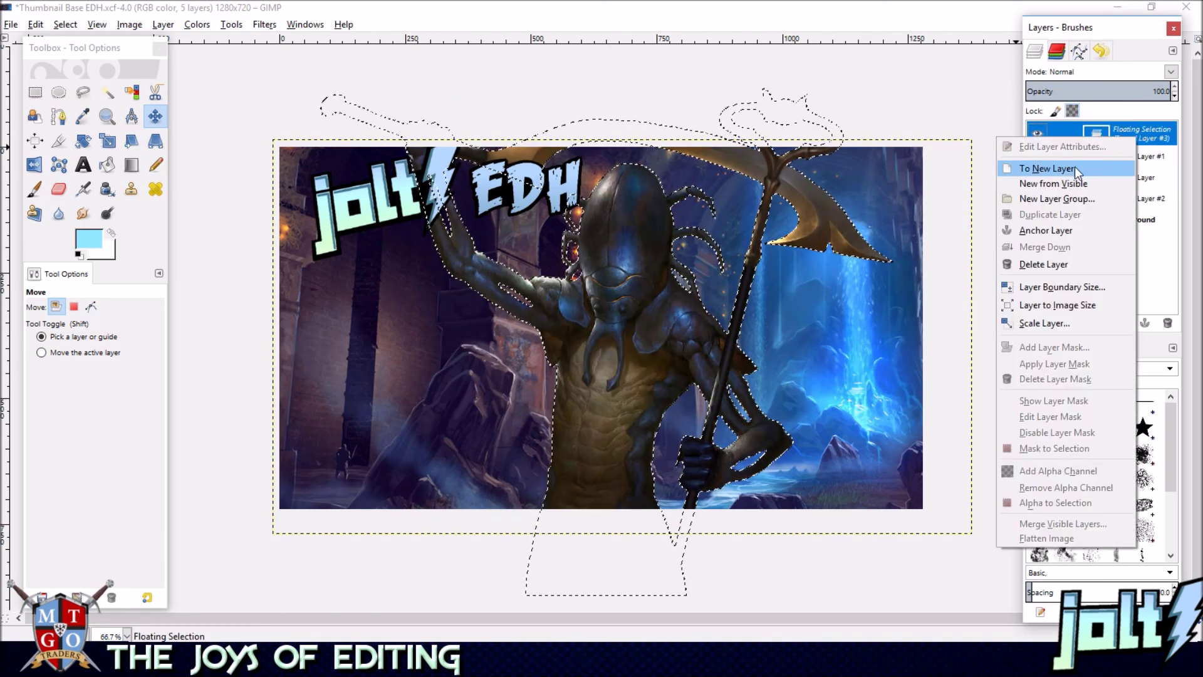
{"action": "left_click", "coordinate": [1075, 168]}
- Try scaling the Scarab God layer to 938 × 690 px and shifting it toward the canvas's right side, and undo both
{"action": "left_click", "coordinate": [108, 140]}
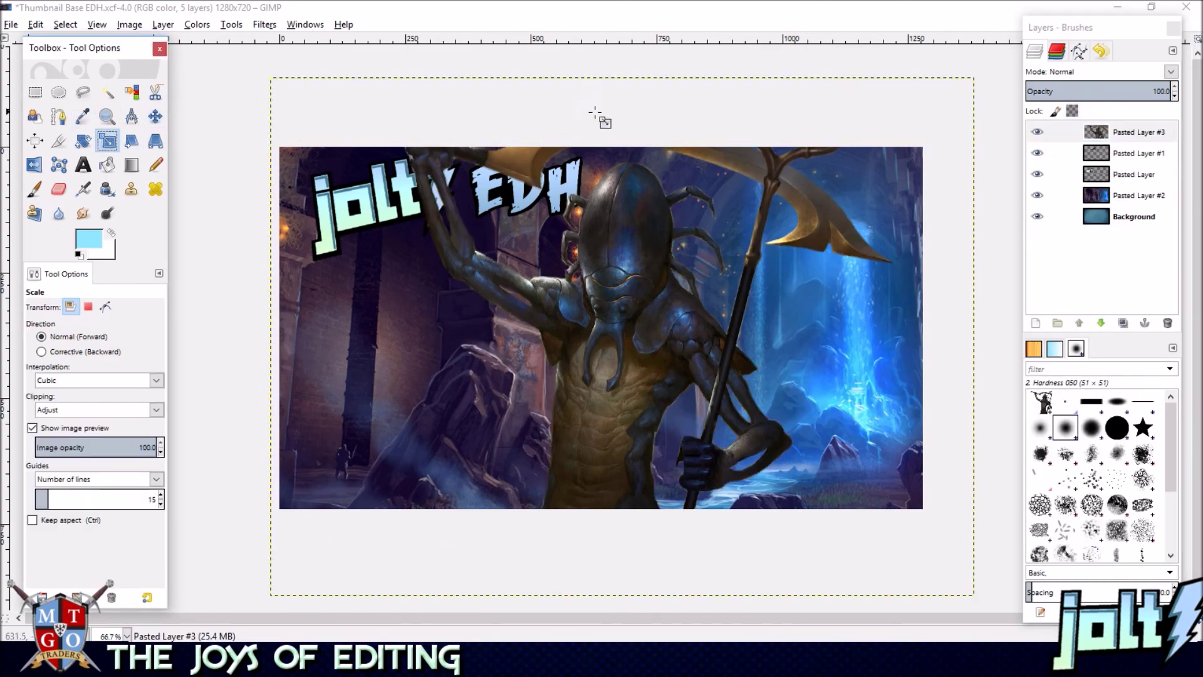
{"action": "key", "text": "minus"}
{"action": "left_click_drag", "start_coordinate": [848, 150], "coordinate": [684, 281]}
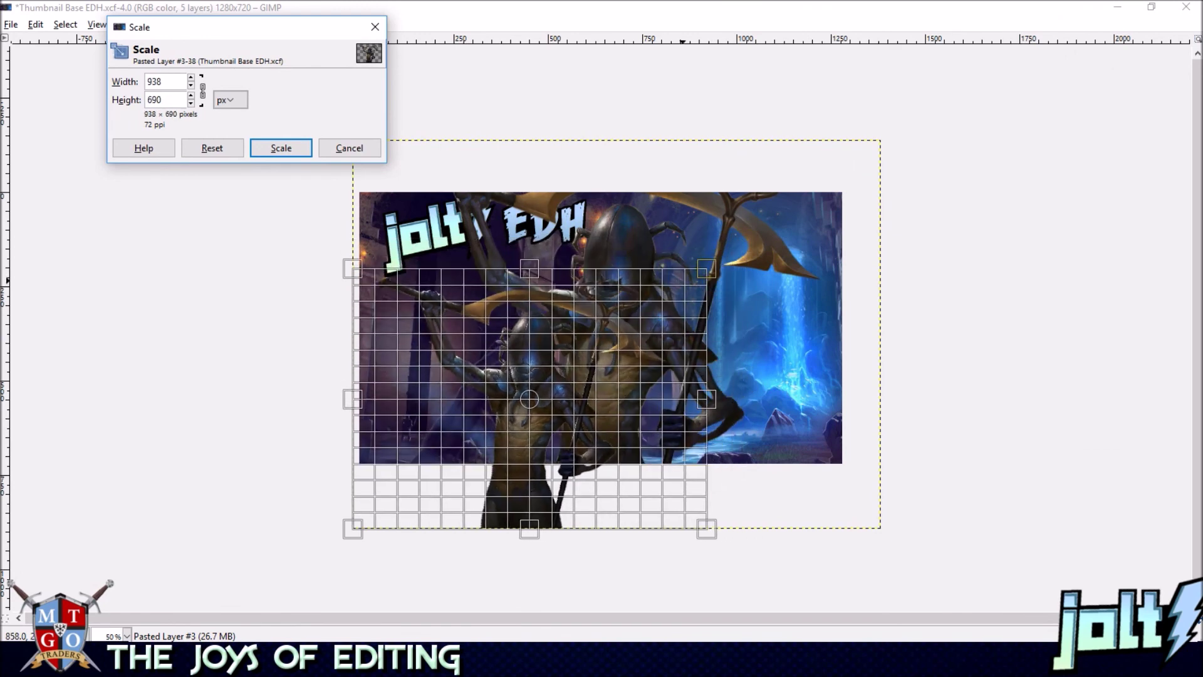
{"action": "left_click", "coordinate": [281, 148]}
{"action": "key", "text": "m"}
{"action": "left_click_drag", "start_coordinate": [557, 340], "coordinate": [721, 296]}
{"action": "key", "text": "ctrl+z"}
{"action": "key", "text": "ctrl+z"}
- Scale the Scarab God layer to 1106 × 814 px with its aspect ratio kept, and move it over the waterfall
{"action": "key", "text": "shift+s"}
{"action": "left_click_drag", "start_coordinate": [873, 183], "coordinate": [743, 264]}
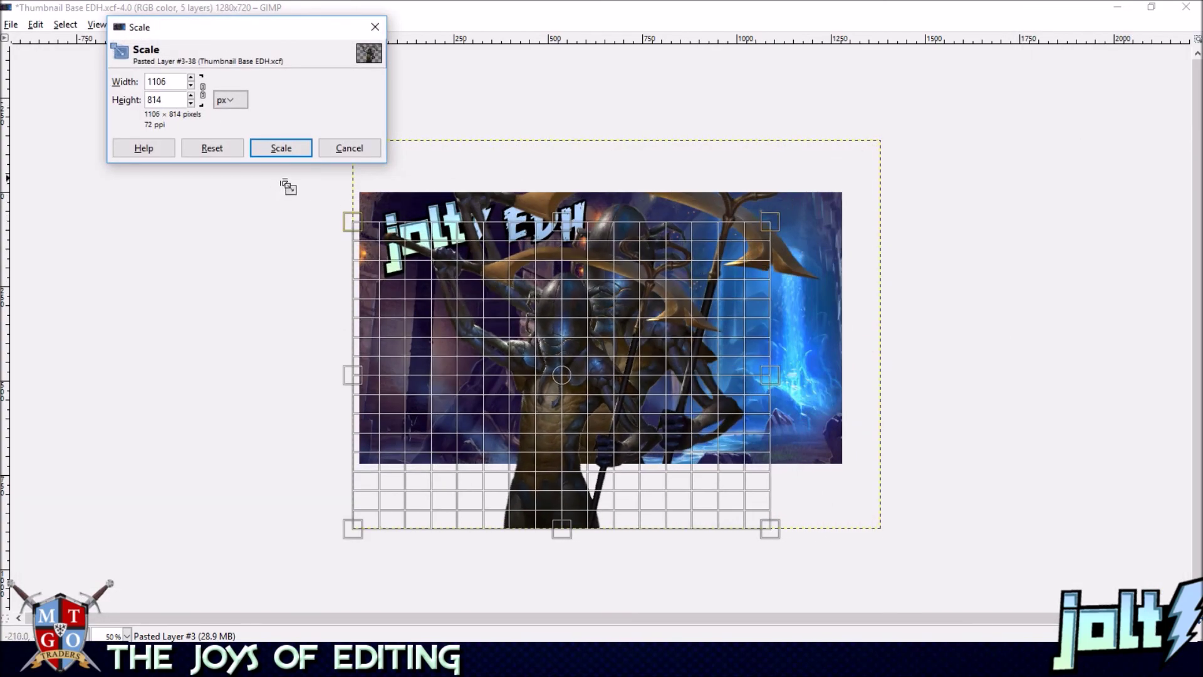
{"action": "left_click", "coordinate": [280, 149]}
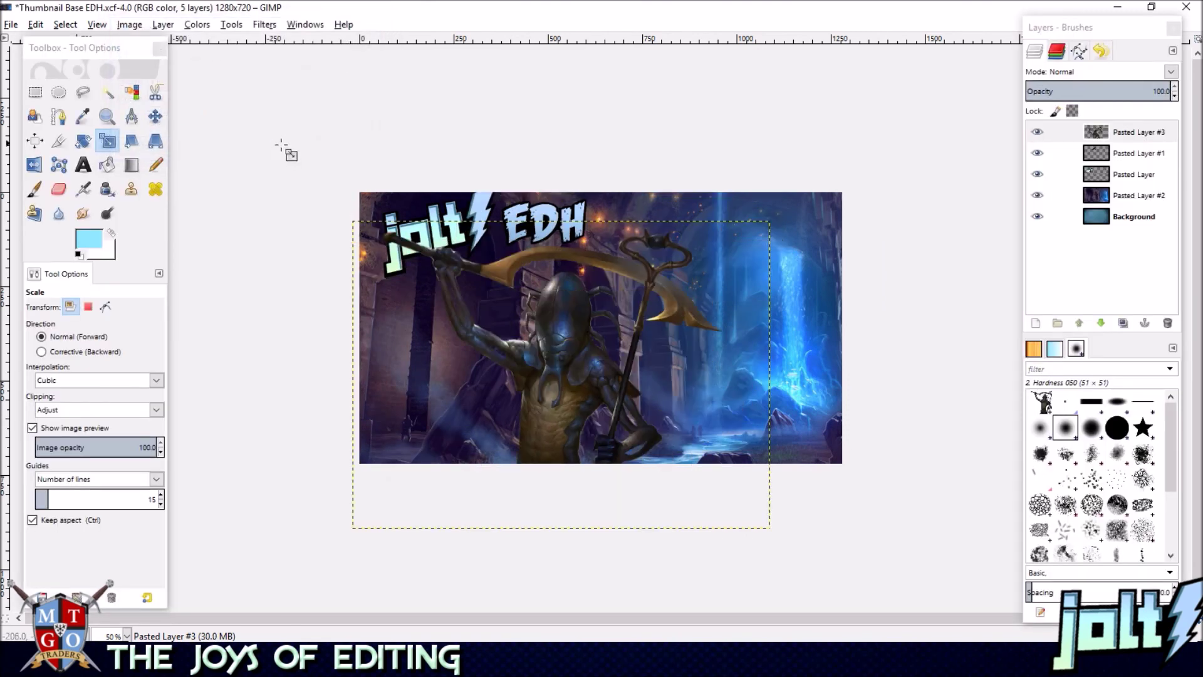
{"action": "left_click", "coordinate": [155, 117]}
{"action": "left_click_drag", "start_coordinate": [606, 337], "coordinate": [751, 285]}
- Scale the Scarab God layer proportionally to 1061 × 781 px and nudge it slightly down and right
{"action": "left_click", "coordinate": [107, 141]}
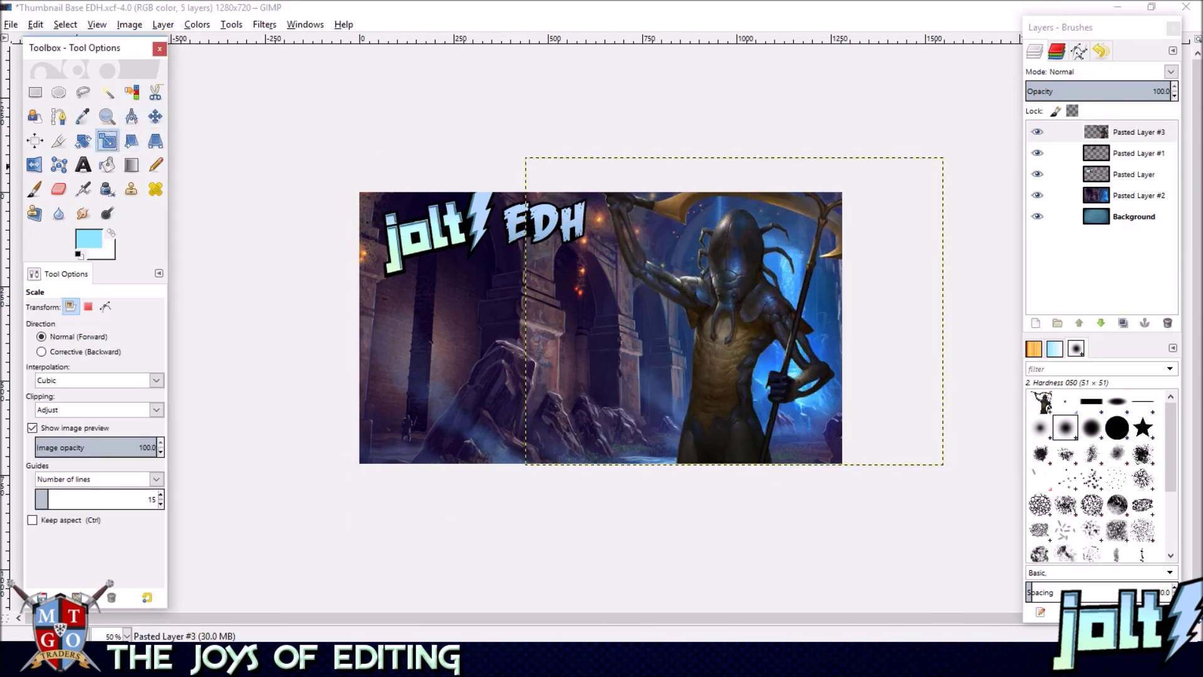
{"action": "key", "text": "ctrl"}
{"action": "left_click_drag", "start_coordinate": [911, 184], "coordinate": [901, 195]}
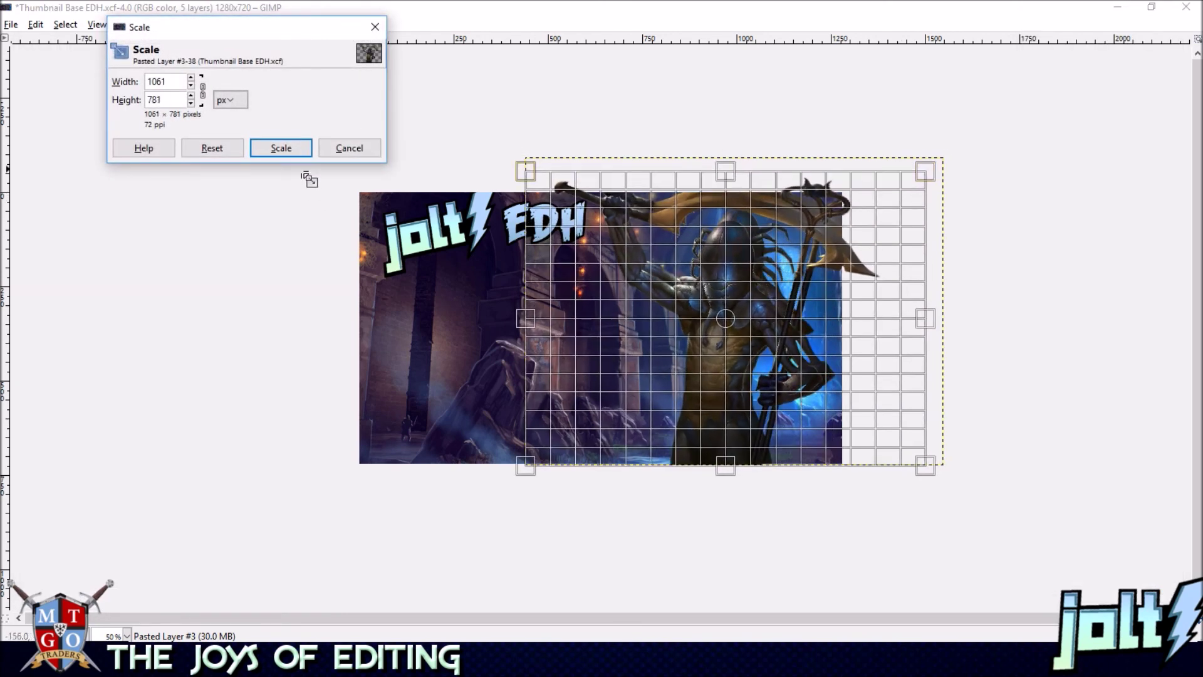
{"action": "left_click", "coordinate": [282, 148]}
{"action": "left_click", "coordinate": [155, 116]}
{"action": "left_click_drag", "start_coordinate": [762, 313], "coordinate": [766, 318]}
{"action": "left_click", "coordinate": [196, 24]}
{"action": "left_click", "coordinate": [196, 24]}
{"action": "left_click", "coordinate": [196, 24]}
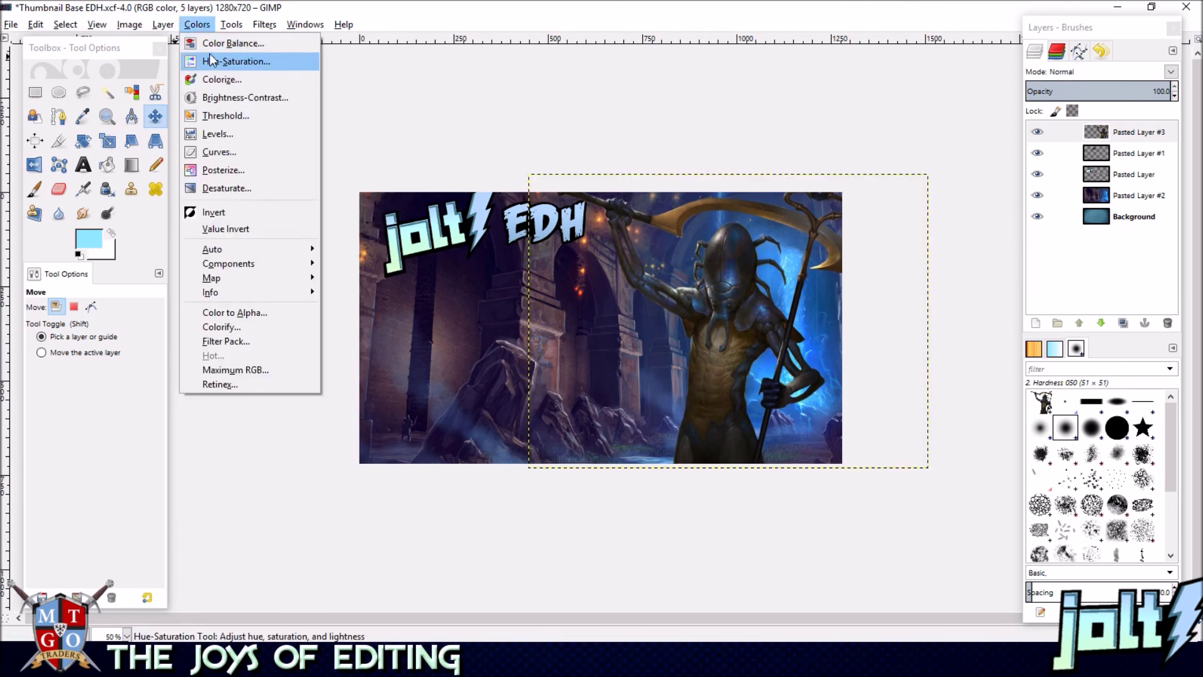
{"action": "left_click", "coordinate": [220, 60]}
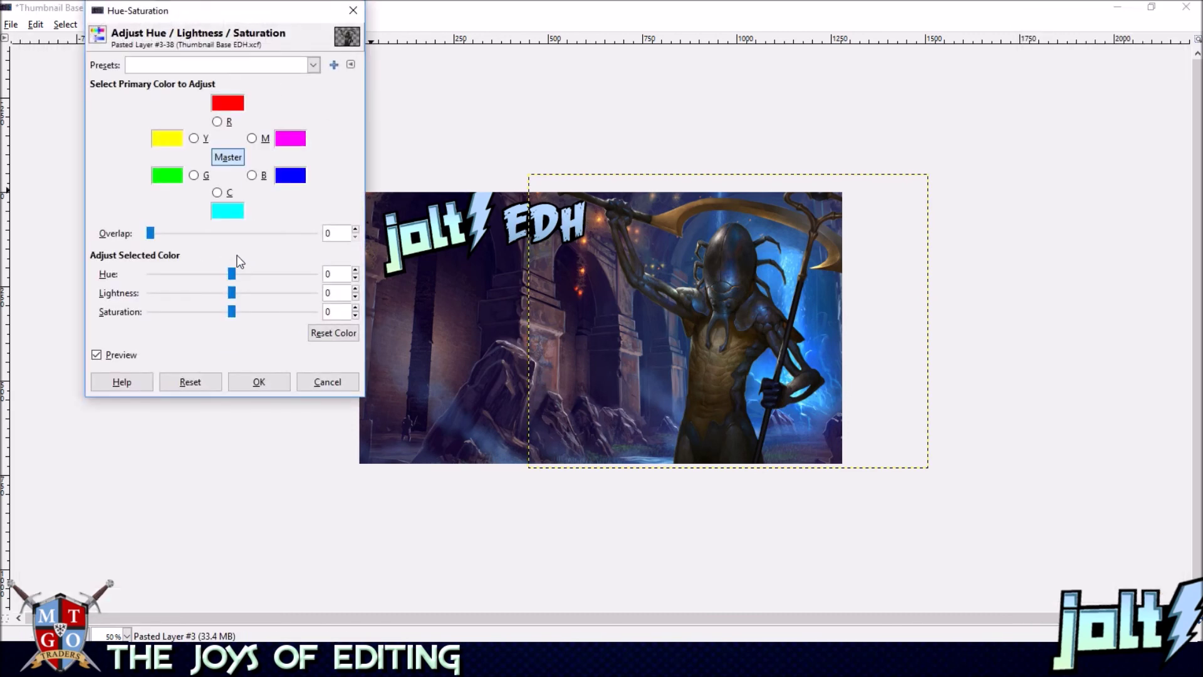
{"action": "left_click", "coordinate": [327, 381]}
- Adjust the Scarab God layer's brightness to 6 and contrast to 12
{"action": "left_click", "coordinate": [196, 25]}
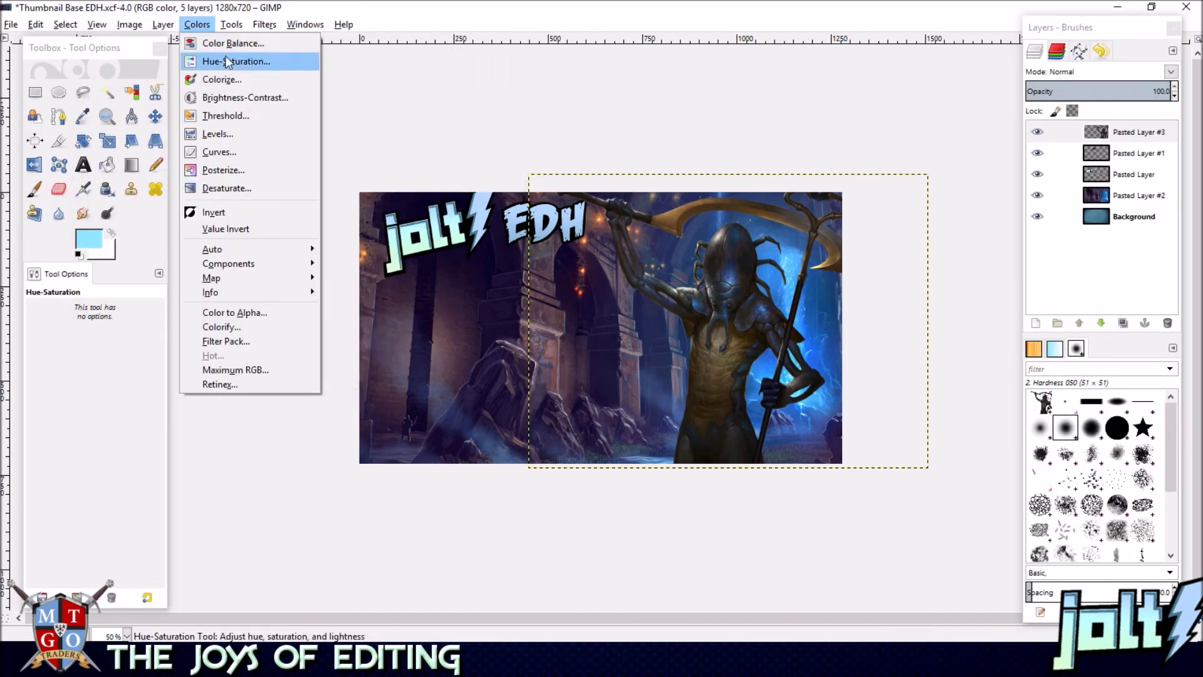
{"action": "left_click", "coordinate": [238, 98]}
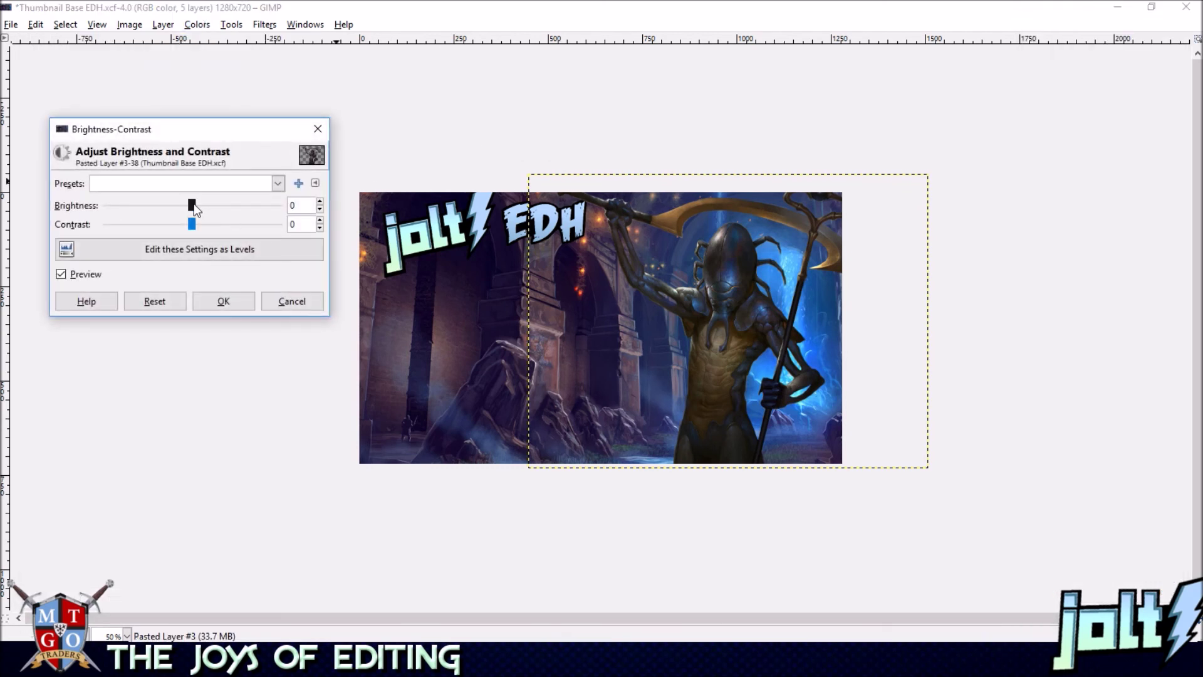
{"action": "left_click_drag", "start_coordinate": [193, 225], "coordinate": [200, 225]}
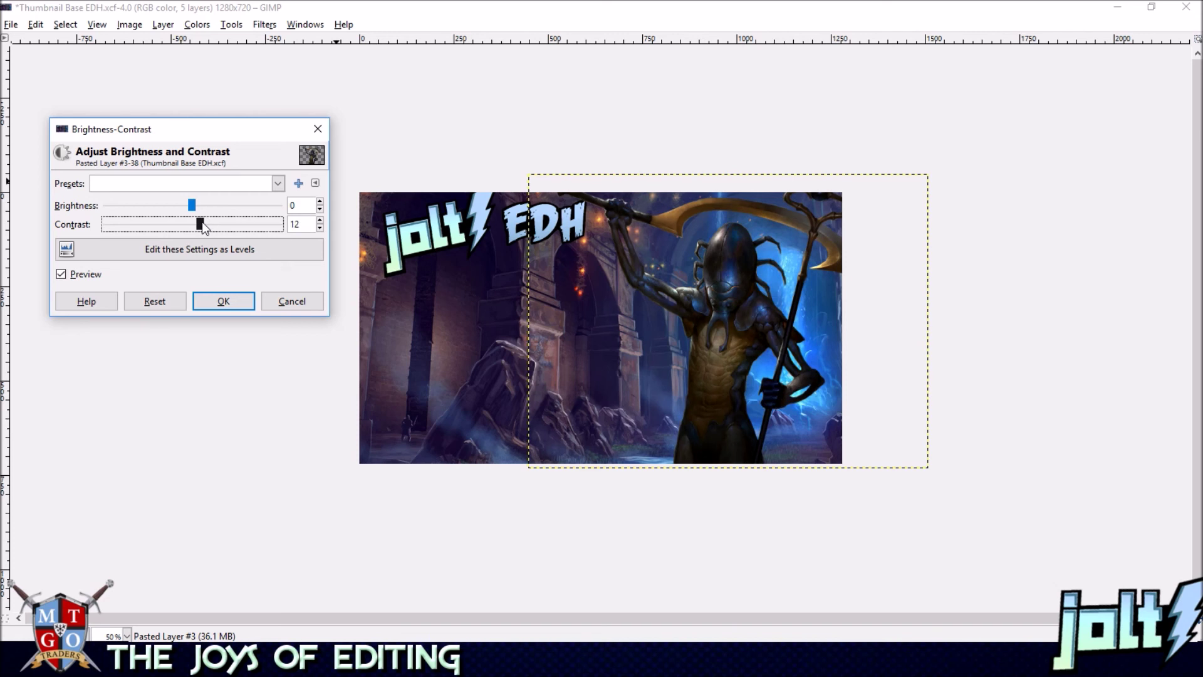
{"action": "left_click", "coordinate": [193, 207]}
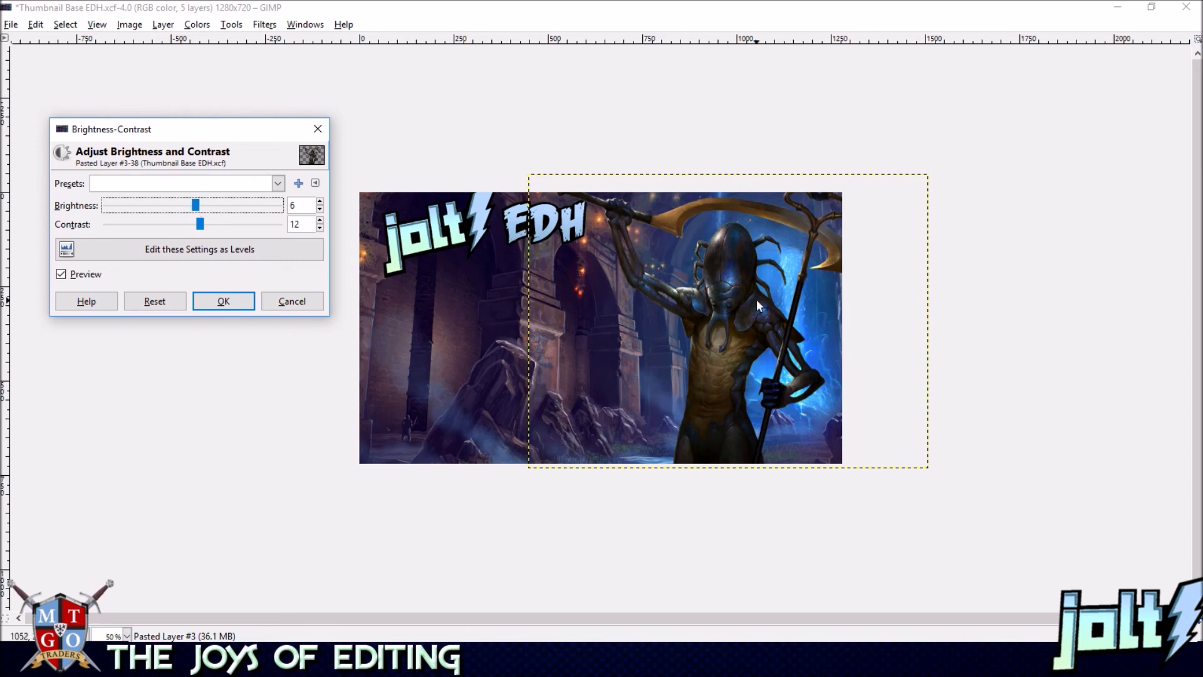
{"action": "key", "text": "Tab"}
{"action": "left_click", "coordinate": [223, 300]}
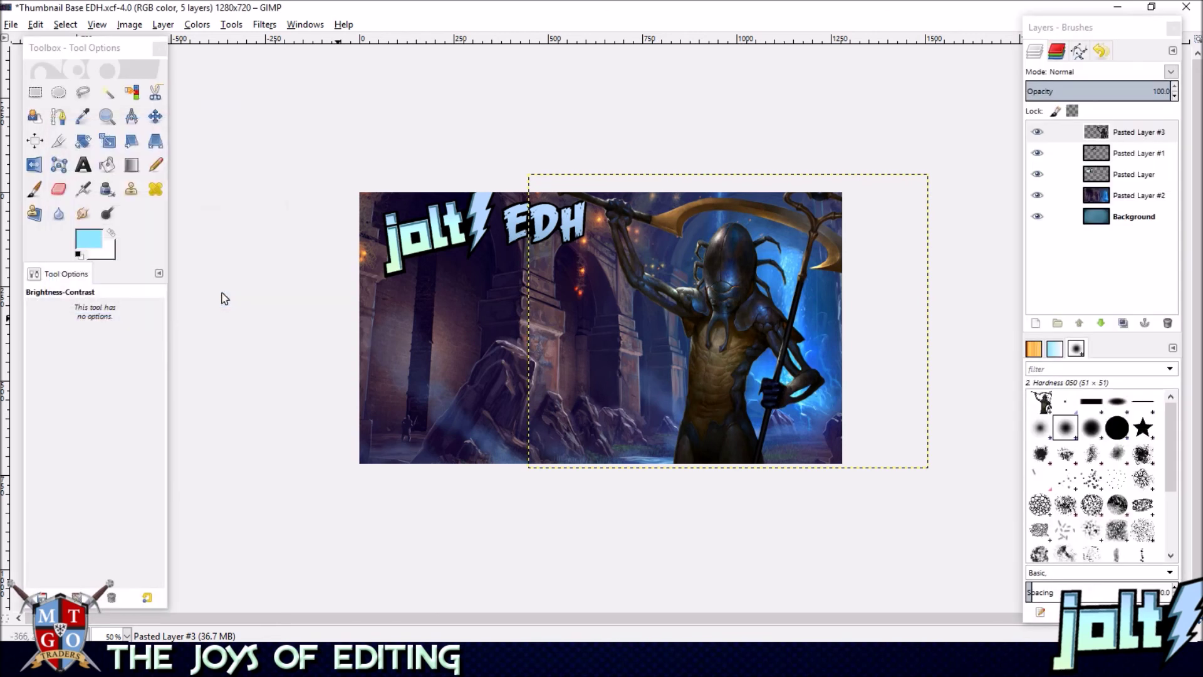
- Add a text layer above the dungeon layer reading "The Crypt of the" in Something Strange at 95 px
{"action": "left_click", "coordinate": [1119, 195]}
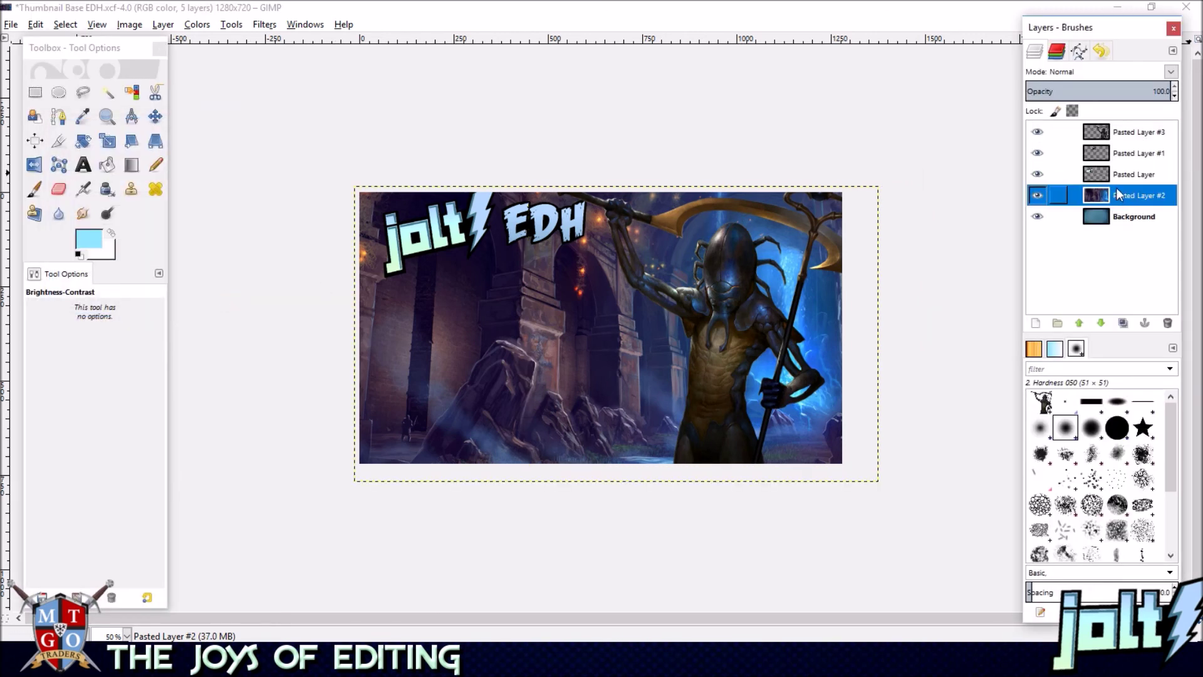
{"action": "left_click", "coordinate": [82, 164]}
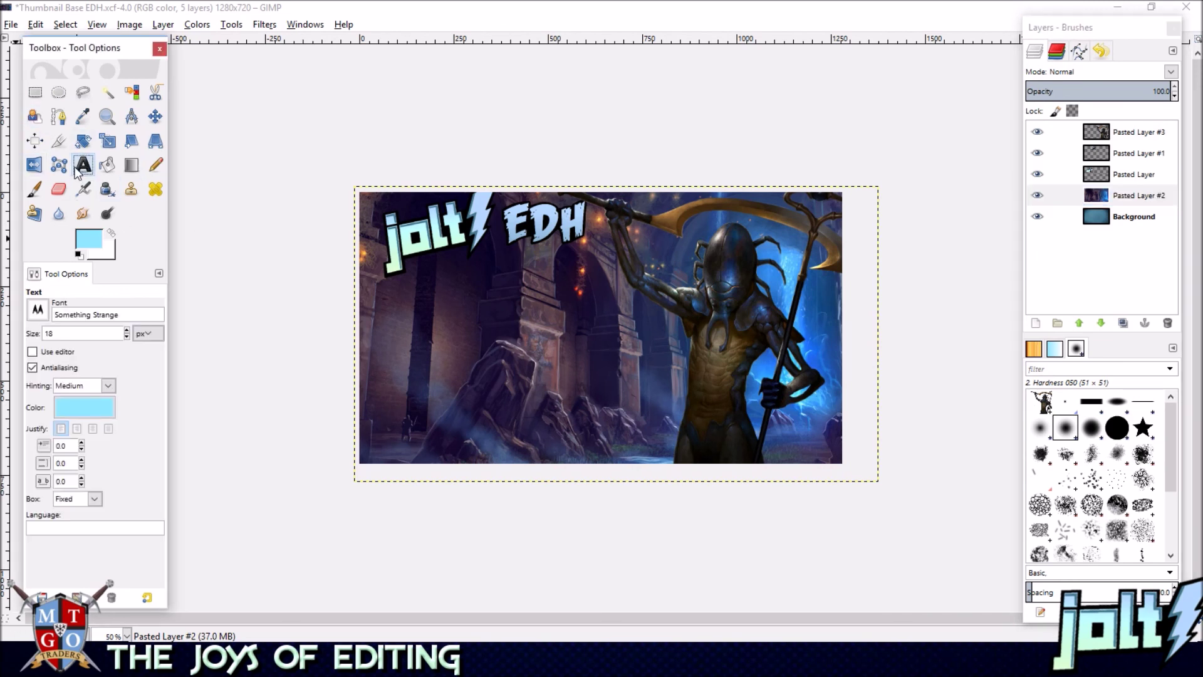
{"action": "left_click_drag", "start_coordinate": [403, 301], "coordinate": [618, 380]}
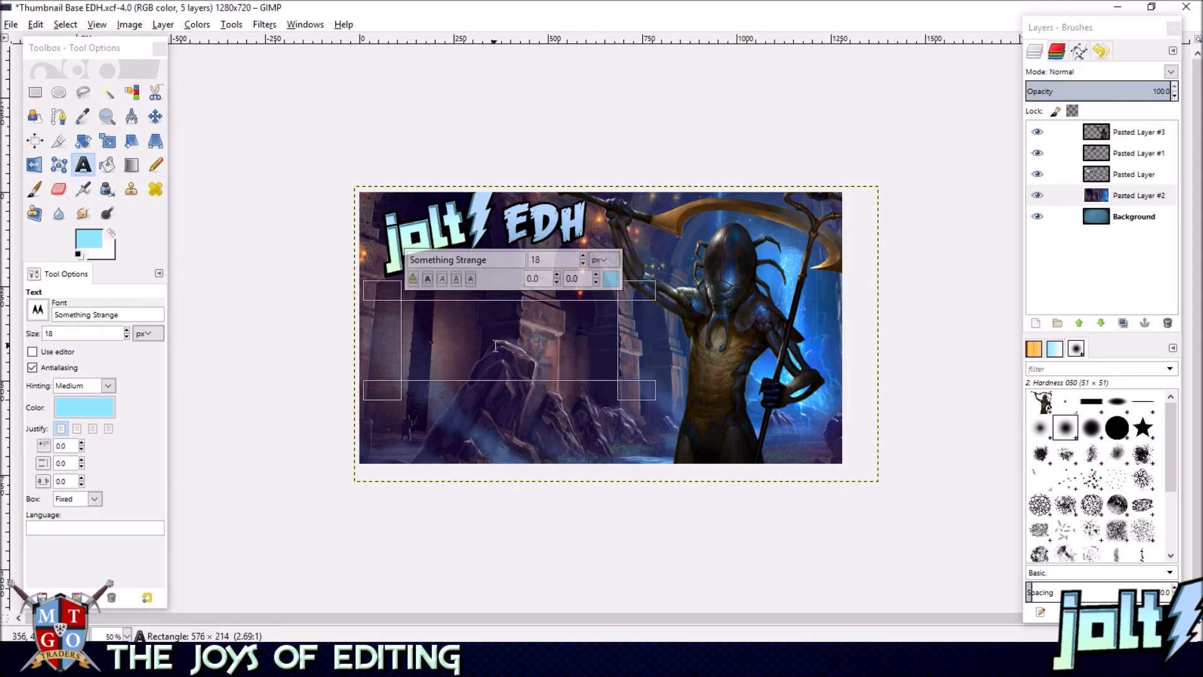
{"action": "type", "text": "The Crypt of the"}
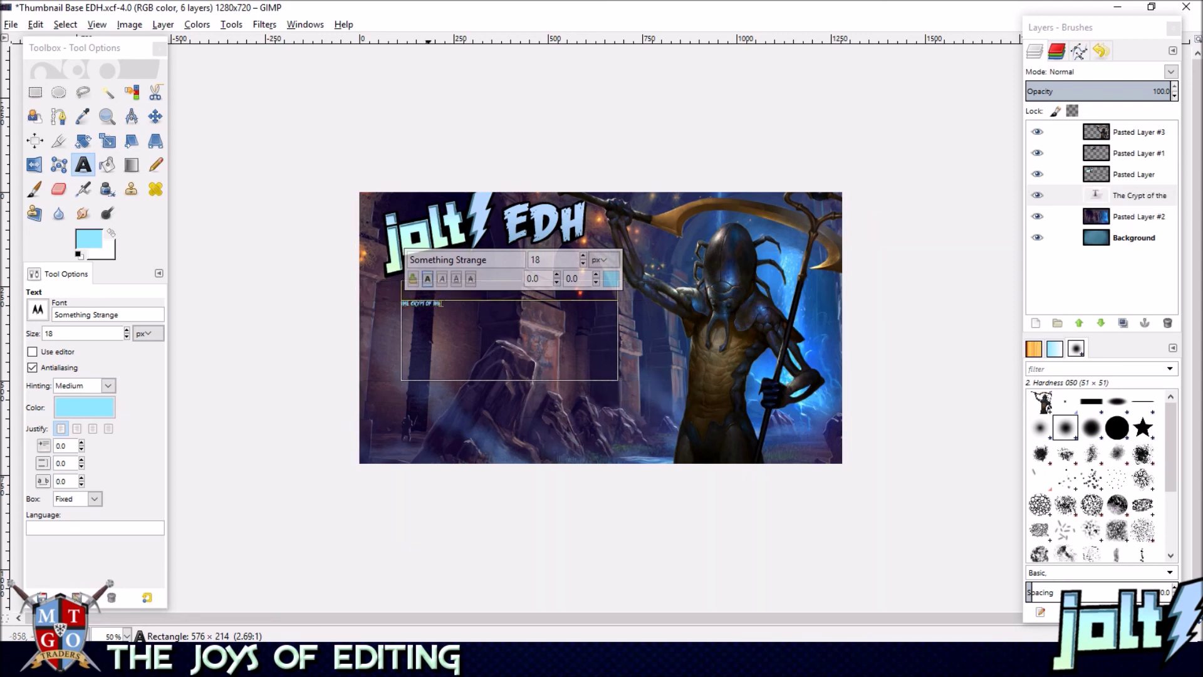
{"action": "key", "text": "ctrl+a"}
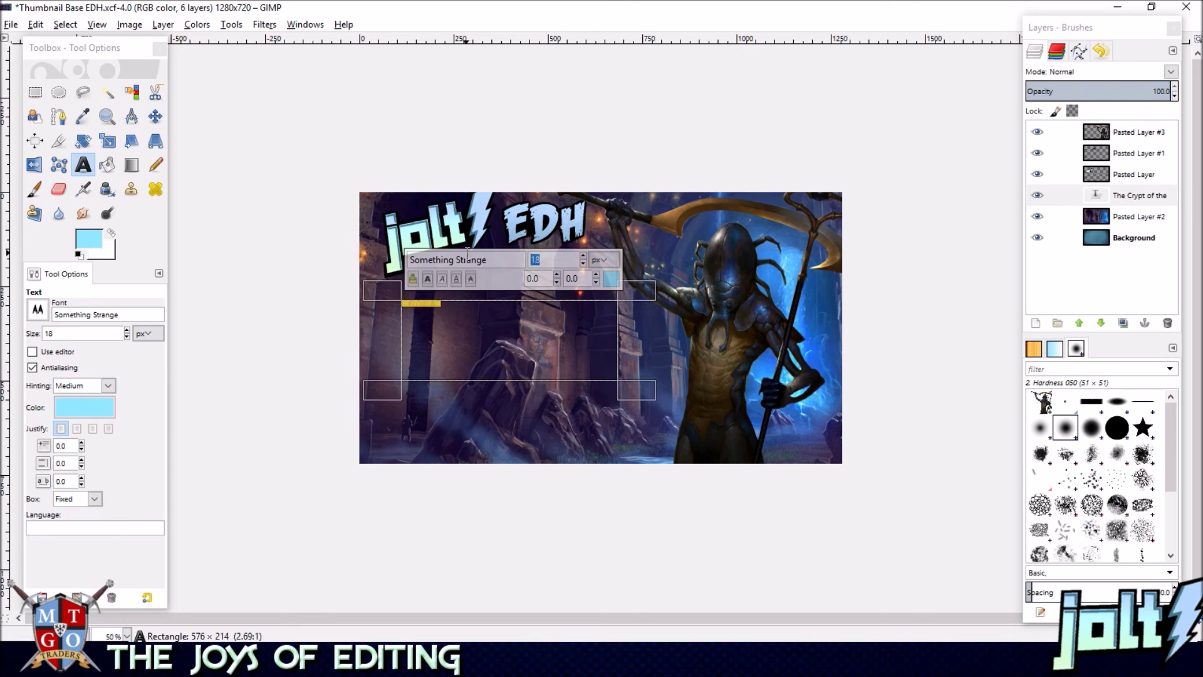
{"action": "type", "text": "95"}
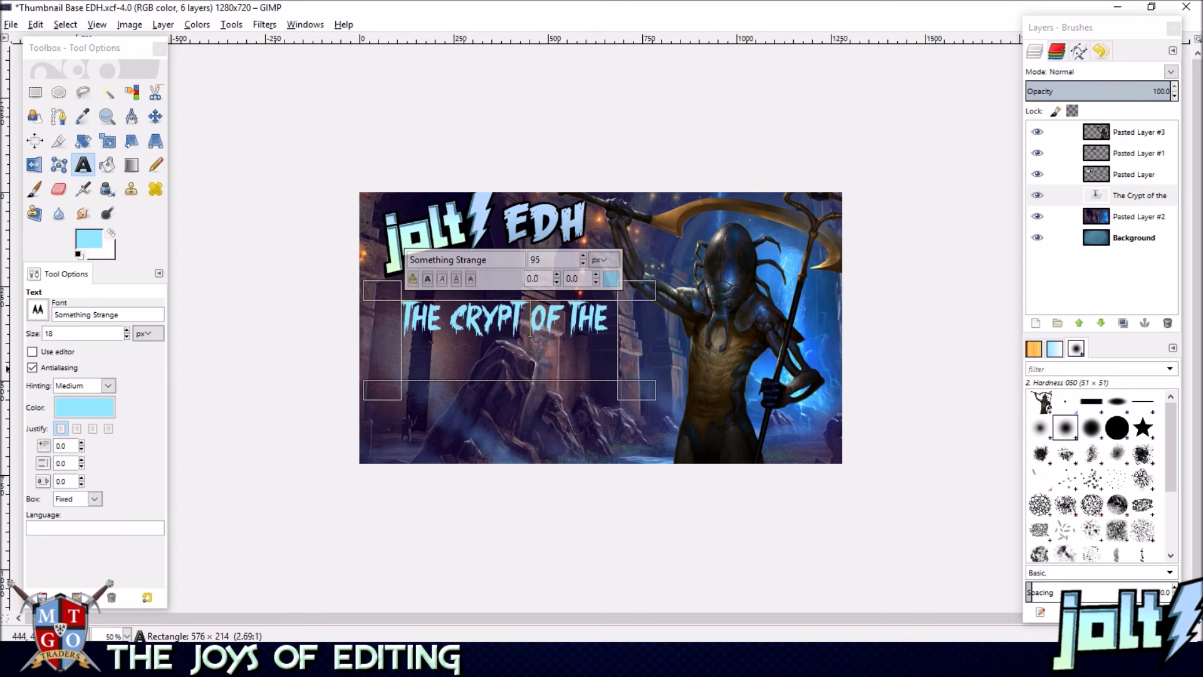
- Set the "The Crypt of the" text size to 100 px and widen its text box to about 680 px
{"action": "key", "text": "ctrl+a"}
{"action": "left_click", "coordinate": [583, 256]}
{"action": "left_click", "coordinate": [583, 256]}
{"action": "left_click", "coordinate": [583, 257]}
{"action": "left_click", "coordinate": [583, 256]}
{"action": "left_click", "coordinate": [583, 256]}
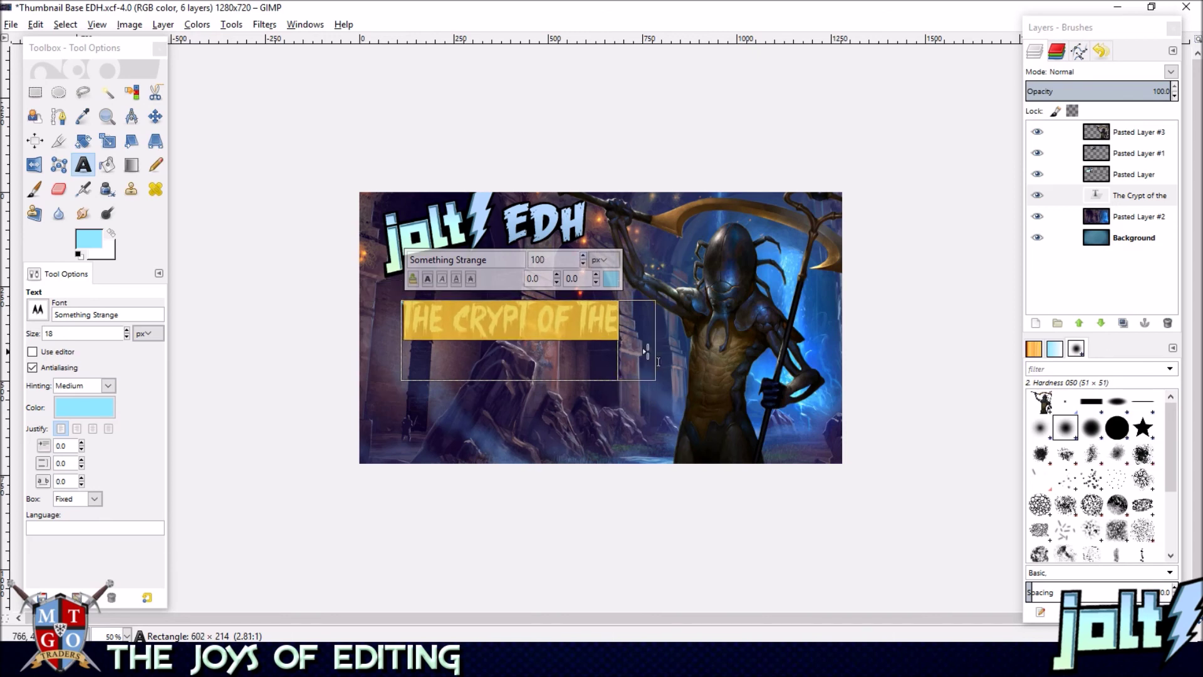
{"action": "left_click", "coordinate": [556, 329]}
{"action": "scroll", "coordinate": [552, 324], "scroll_direction": "up", "scroll_amount": 2}
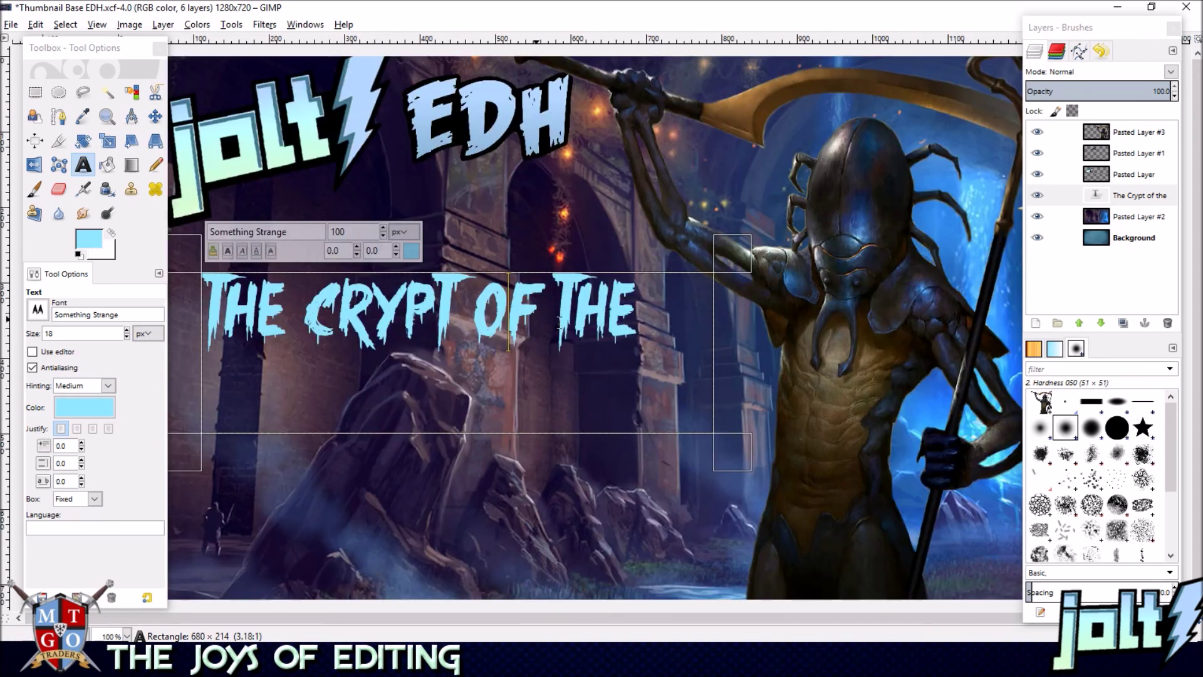
{"action": "scroll", "coordinate": [526, 342], "scroll_direction": "down", "scroll_amount": 1}
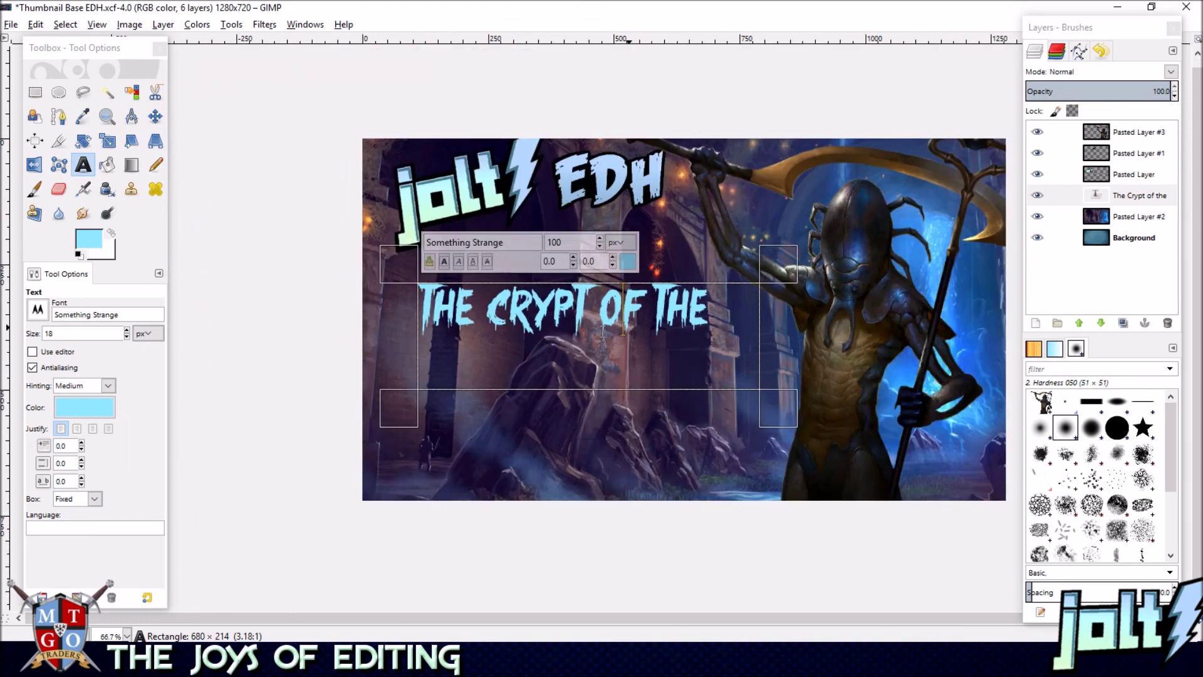
- Move the "The Crypt of the" text layer left, closer to the canvas's left edge
{"action": "triple_click", "coordinate": [528, 312]}
{"action": "left_click", "coordinate": [155, 117]}
{"action": "left_click_drag", "start_coordinate": [539, 310], "coordinate": [505, 304]}
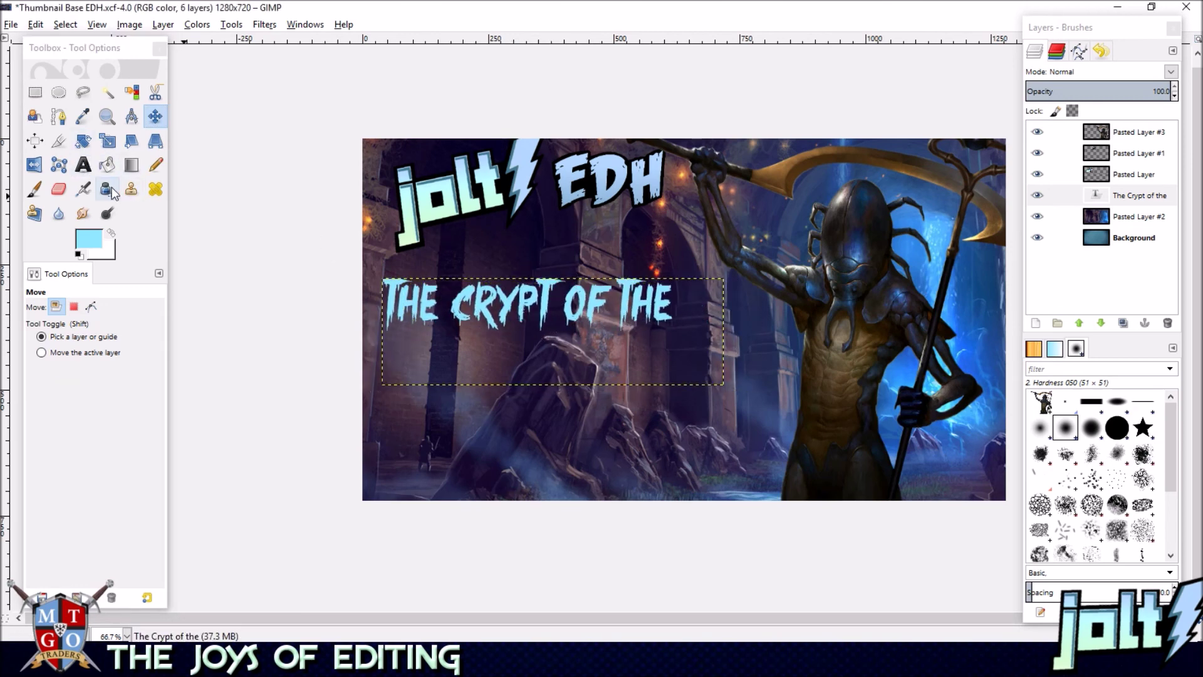
- Set the size of the whole "The Crypt of the" text to 105 px
{"action": "left_click", "coordinate": [83, 164]}
{"action": "left_click", "coordinate": [492, 319]}
{"action": "key", "text": "ctrl+a"}
{"action": "left_click", "coordinate": [501, 310]}
{"action": "key", "text": "ctrl+a"}
{"action": "left_click", "coordinate": [564, 234]}
{"action": "left_click", "coordinate": [564, 233]}
{"action": "left_click", "coordinate": [564, 234]}
{"action": "left_click", "coordinate": [564, 234]}
{"action": "left_click", "coordinate": [564, 233]}
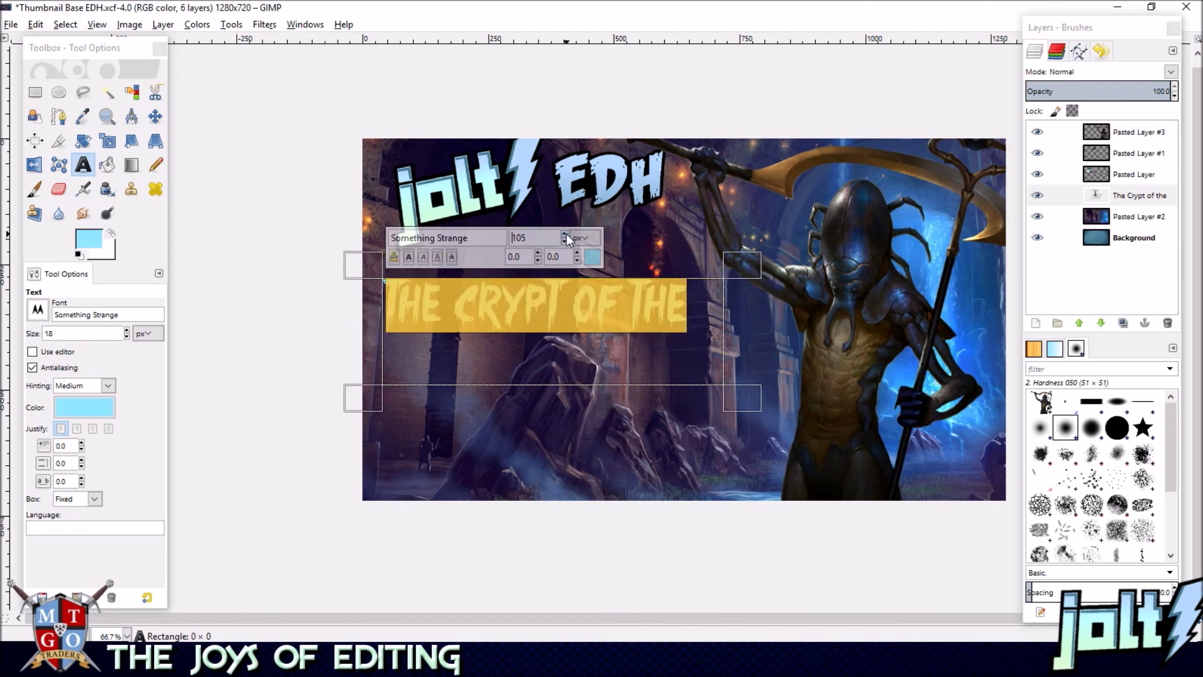
{"action": "left_click", "coordinate": [546, 310]}
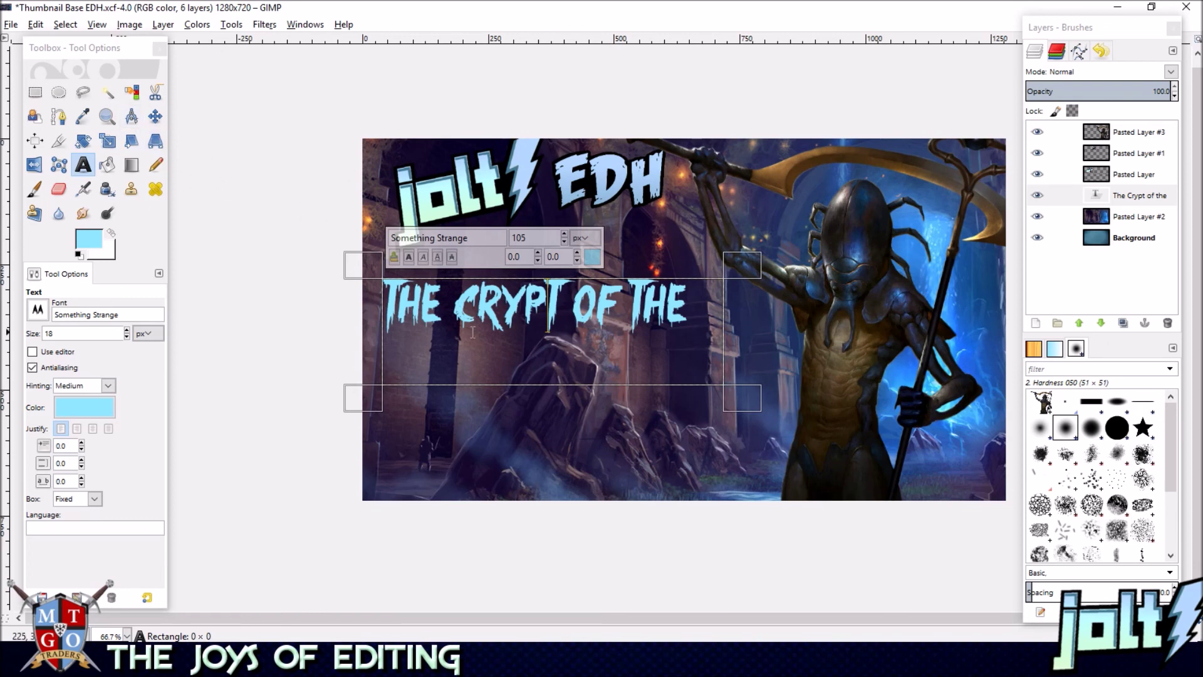
- Shorten the "The Crypt of the" text box to about 127 px high and move the text up just beneath the logos
{"action": "left_click_drag", "start_coordinate": [536, 405], "coordinate": [537, 361]}
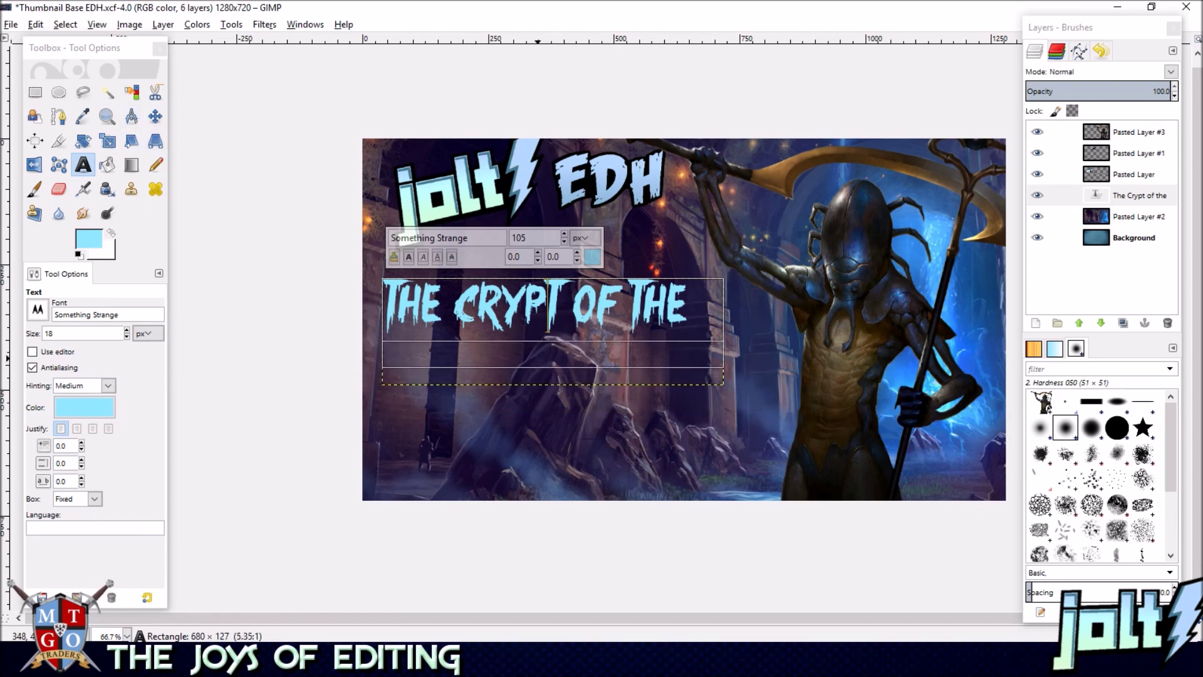
{"action": "left_click", "coordinate": [155, 117]}
{"action": "left_click_drag", "start_coordinate": [553, 305], "coordinate": [573, 274]}
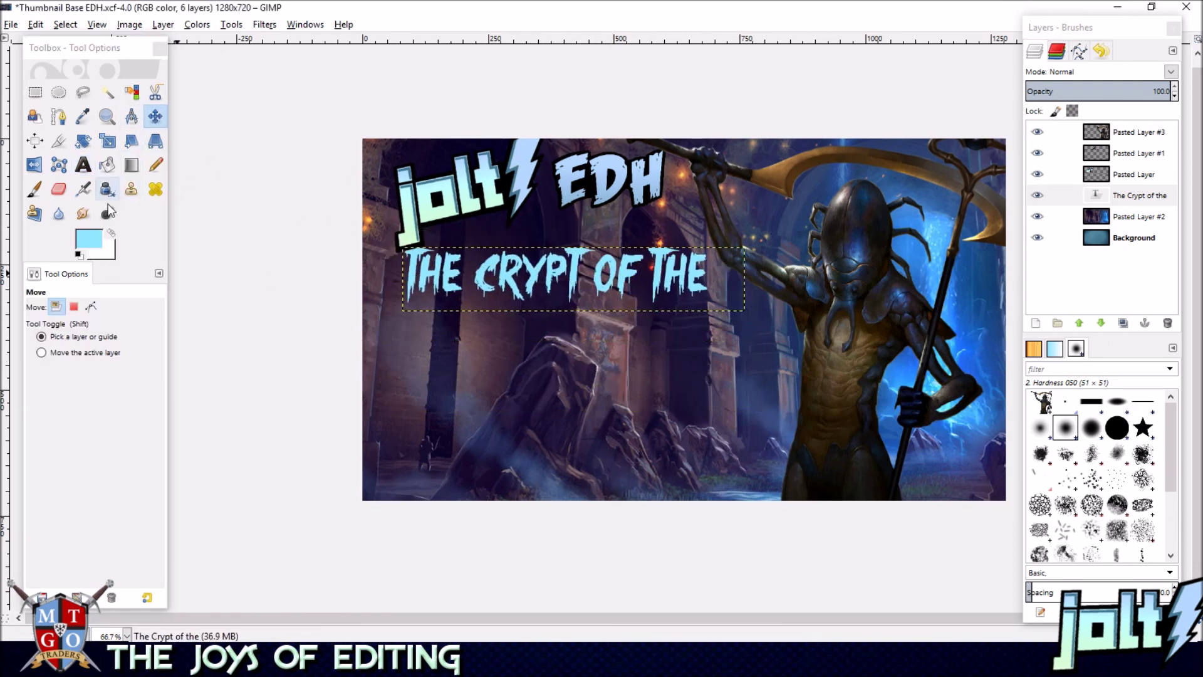
- Add a second text layer reading "Scarab God" beneath the first line, and set its size to 140 px
{"action": "left_click", "coordinate": [83, 164]}
{"action": "left_click_drag", "start_coordinate": [487, 332], "coordinate": [719, 428]}
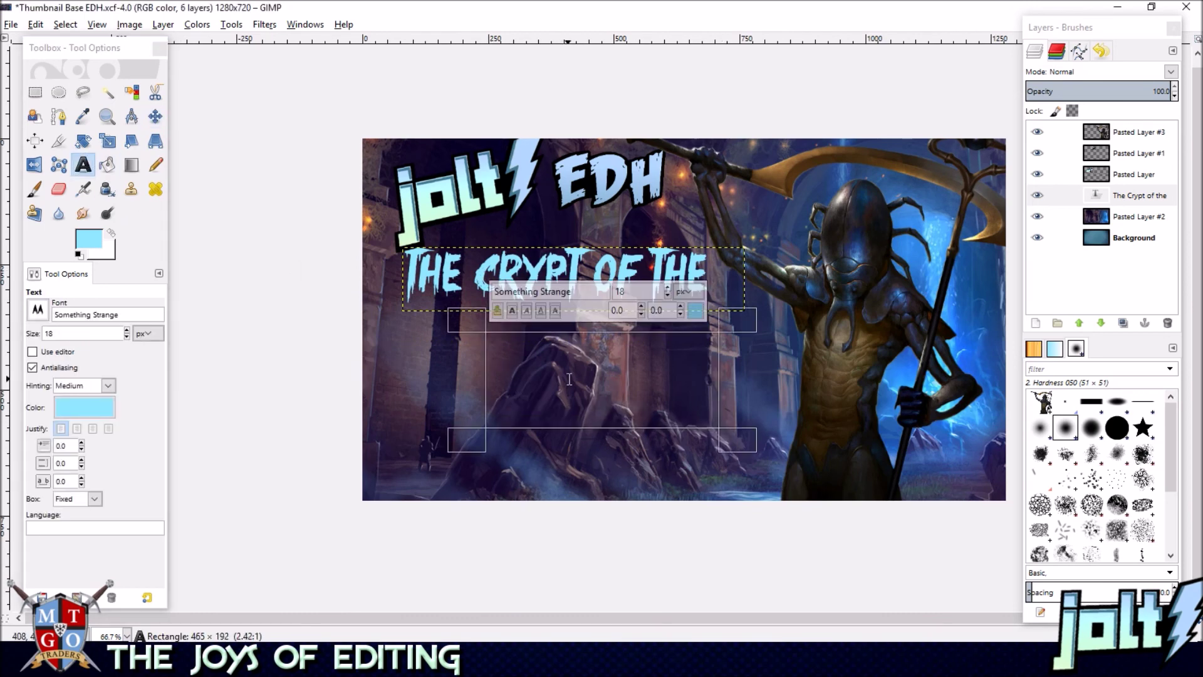
{"action": "type", "text": "Scarab God"}
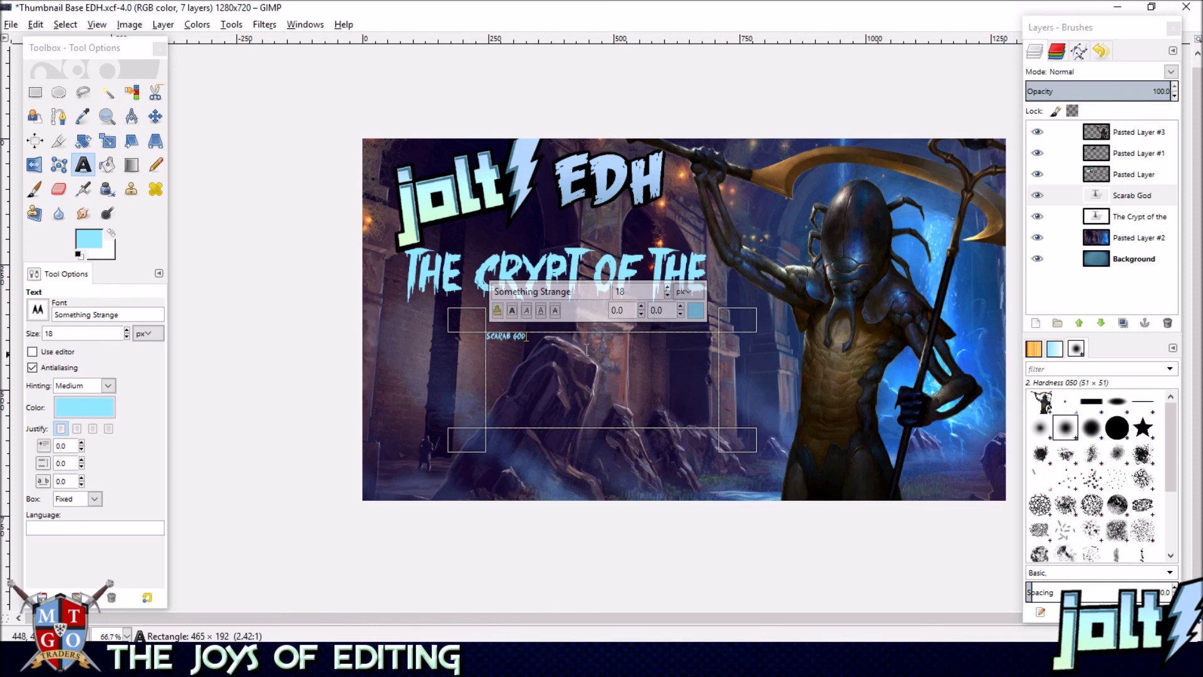
{"action": "key", "text": "ctrl+a"}
{"action": "double_click", "coordinate": [633, 289]}
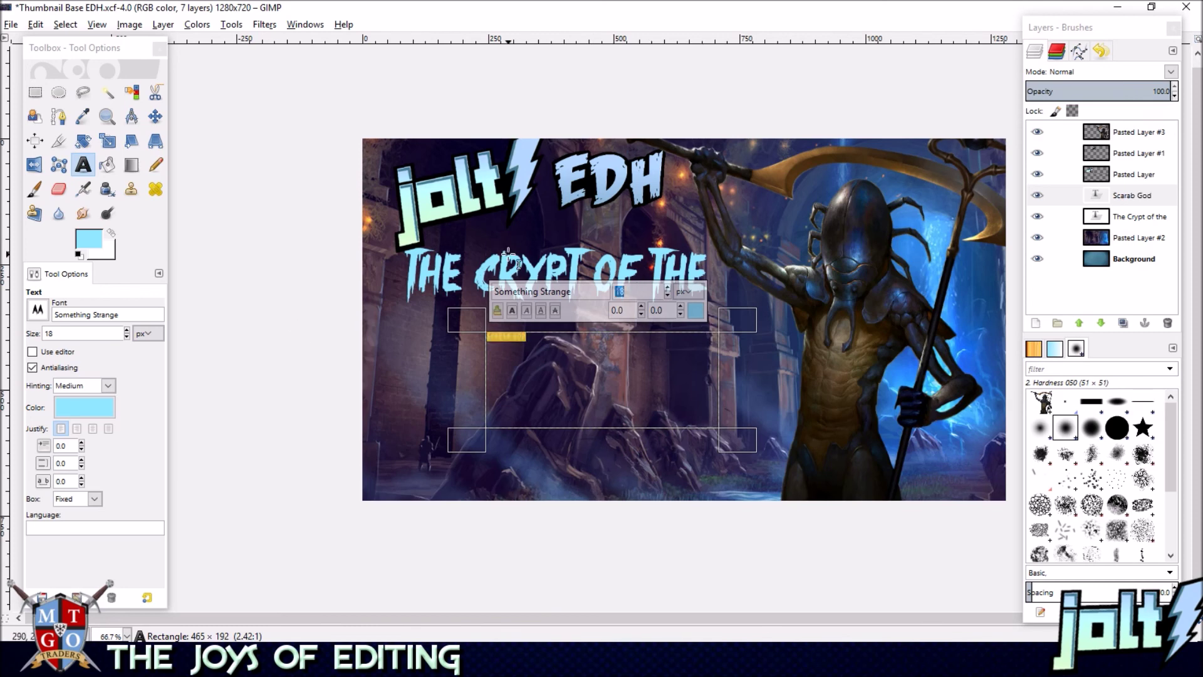
{"action": "key", "text": "Return"}
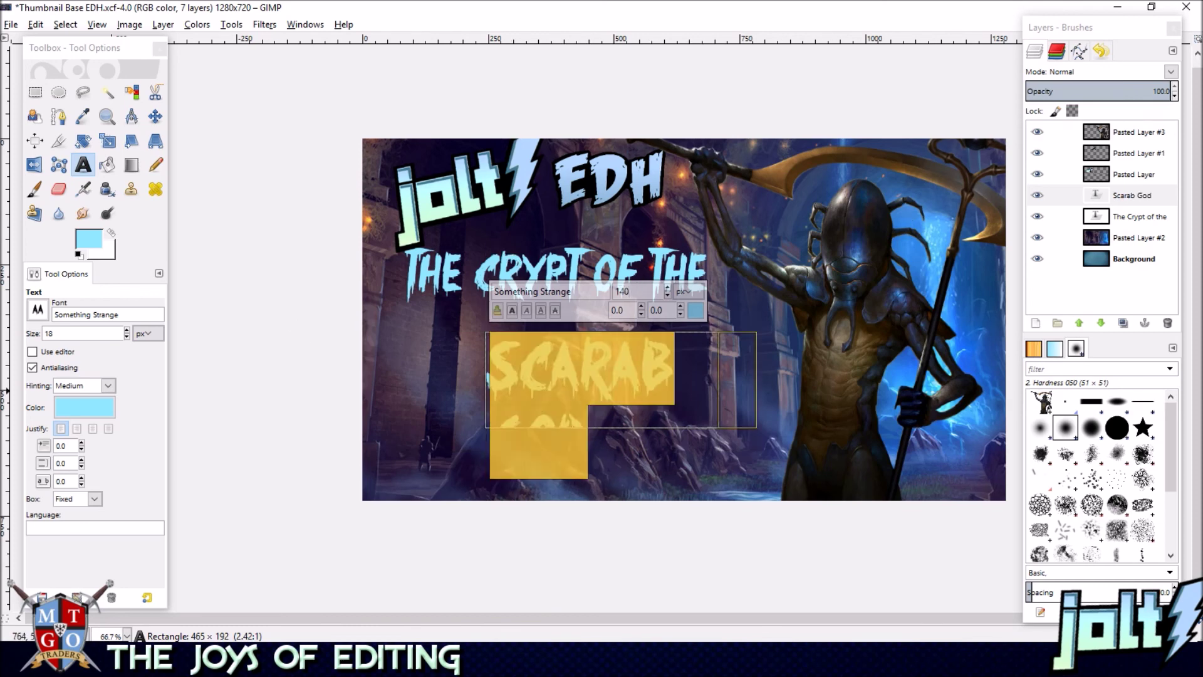
- Widen the "Scarab God" text box to about 723 px and set the text size to 150 px
{"action": "left_click_drag", "start_coordinate": [736, 400], "coordinate": [491, 366]}
{"action": "left_click_drag", "start_coordinate": [639, 289], "coordinate": [584, 289]}
{"action": "type", "text": "150"}
{"action": "key", "text": "Return"}
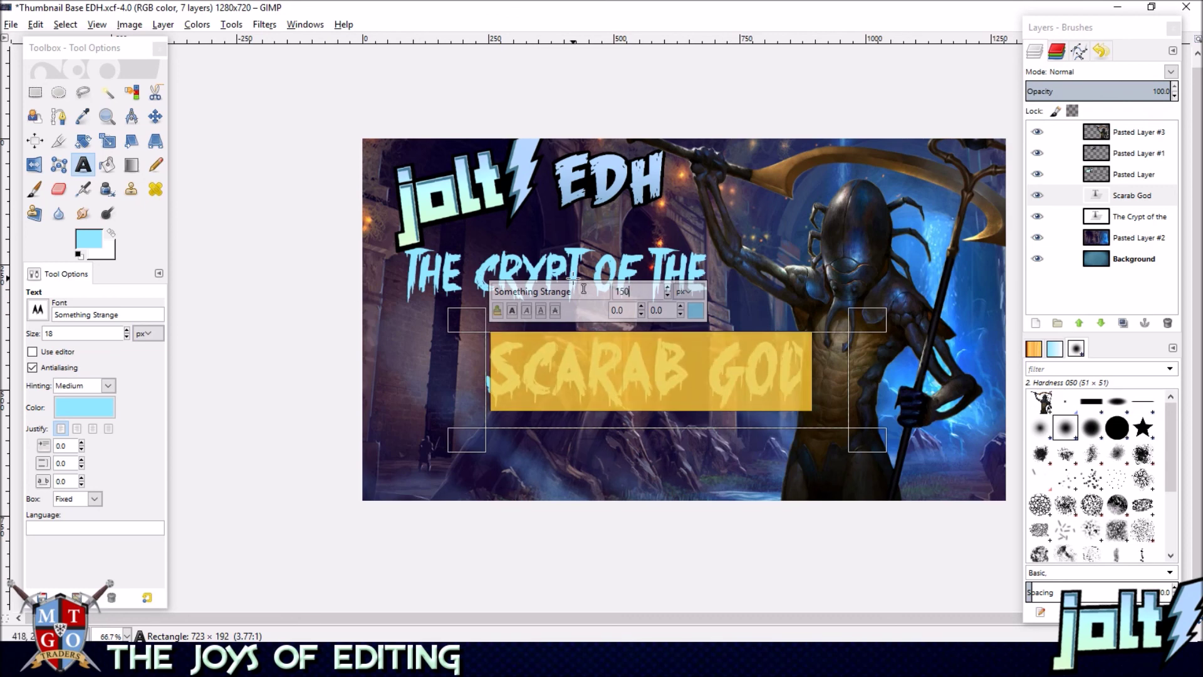
- Move the "Scarab God" text left beneath the first title line and nudge the jolt and EDH logos slightly up
{"action": "left_click", "coordinate": [156, 116]}
{"action": "left_click_drag", "start_coordinate": [627, 378], "coordinate": [465, 353]}
{"action": "left_click_drag", "start_coordinate": [488, 193], "coordinate": [486, 182]}
{"action": "key", "text": "Page_Down"}
{"action": "left_click_drag", "start_coordinate": [604, 190], "coordinate": [599, 185]}
{"action": "left_click_drag", "start_coordinate": [477, 166], "coordinate": [476, 166]}
{"action": "key", "text": "Page_Down"}
{"action": "left_click_drag", "start_coordinate": [589, 190], "coordinate": [587, 188]}
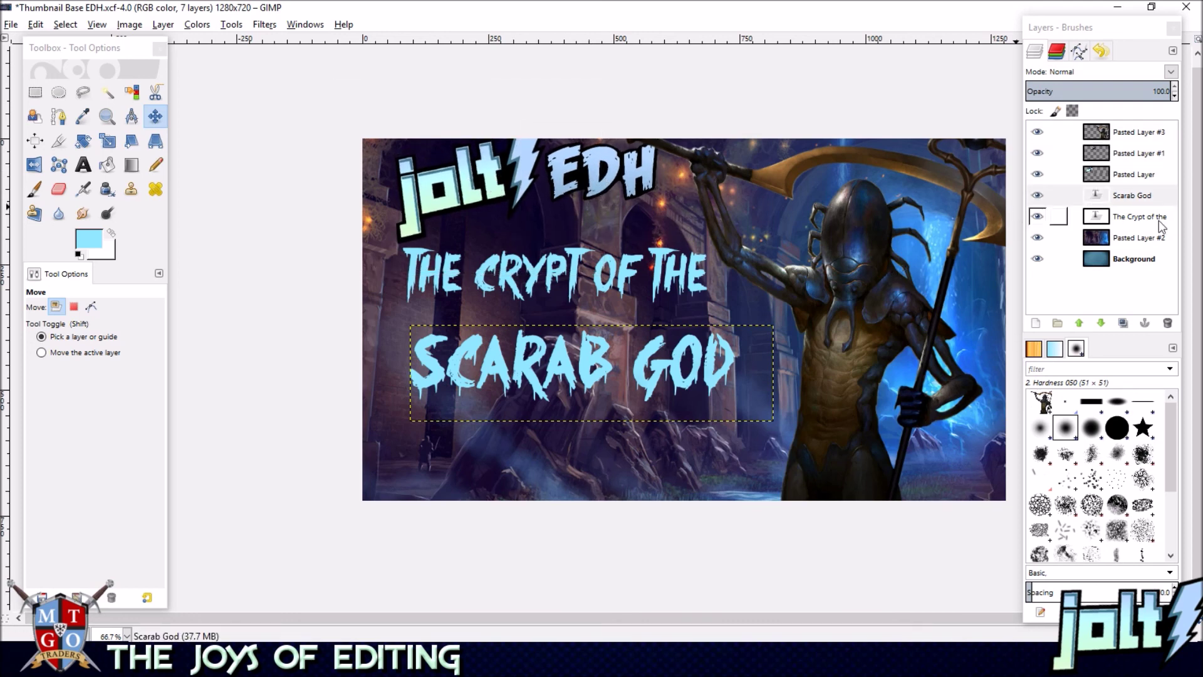
- Try the Scarab God cut-out nearer the middle of the thumbnail, then settle it on the right side, slightly closer to the title
{"action": "left_click", "coordinate": [1134, 135]}
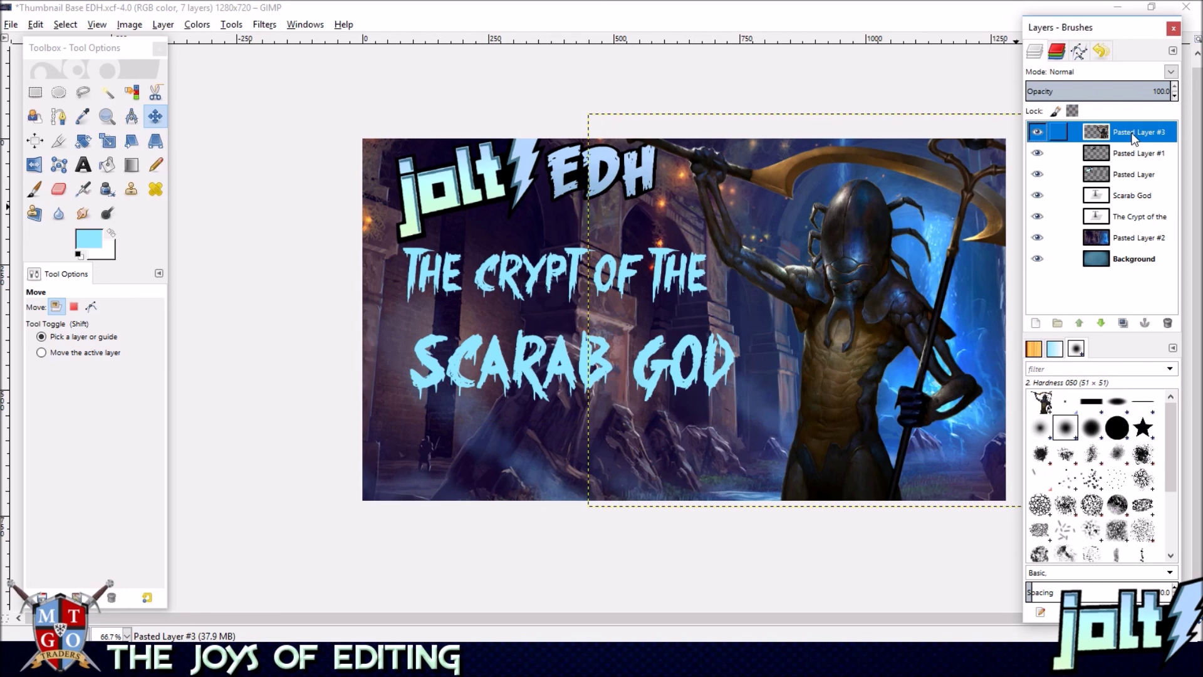
{"action": "left_click_drag", "start_coordinate": [876, 253], "coordinate": [634, 247]}
{"action": "left_click_drag", "start_coordinate": [1059, 132], "coordinate": [1091, 133]}
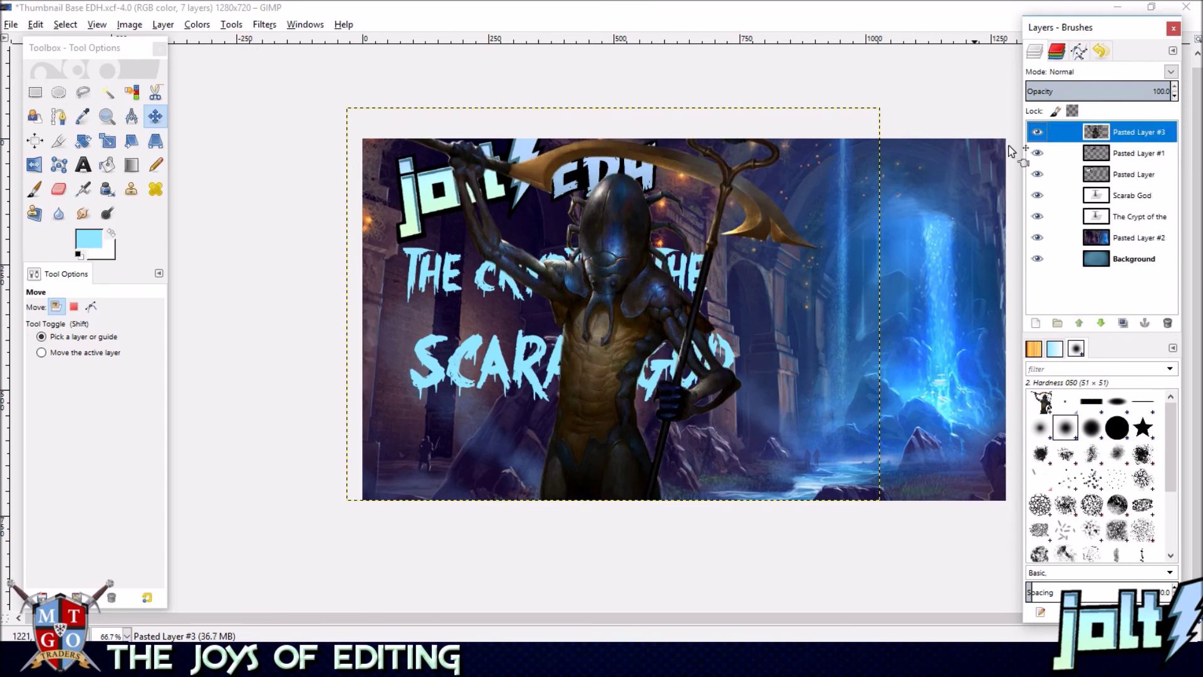
{"action": "left_click_drag", "start_coordinate": [606, 257], "coordinate": [763, 236]}
{"action": "mouse_move", "coordinate": [728, 172]}
{"action": "left_mouse_down"}
{"action": "mouse_move", "coordinate": [719, 179]}
{"action": "mouse_move", "coordinate": [734, 175]}
{"action": "left_mouse_up"}
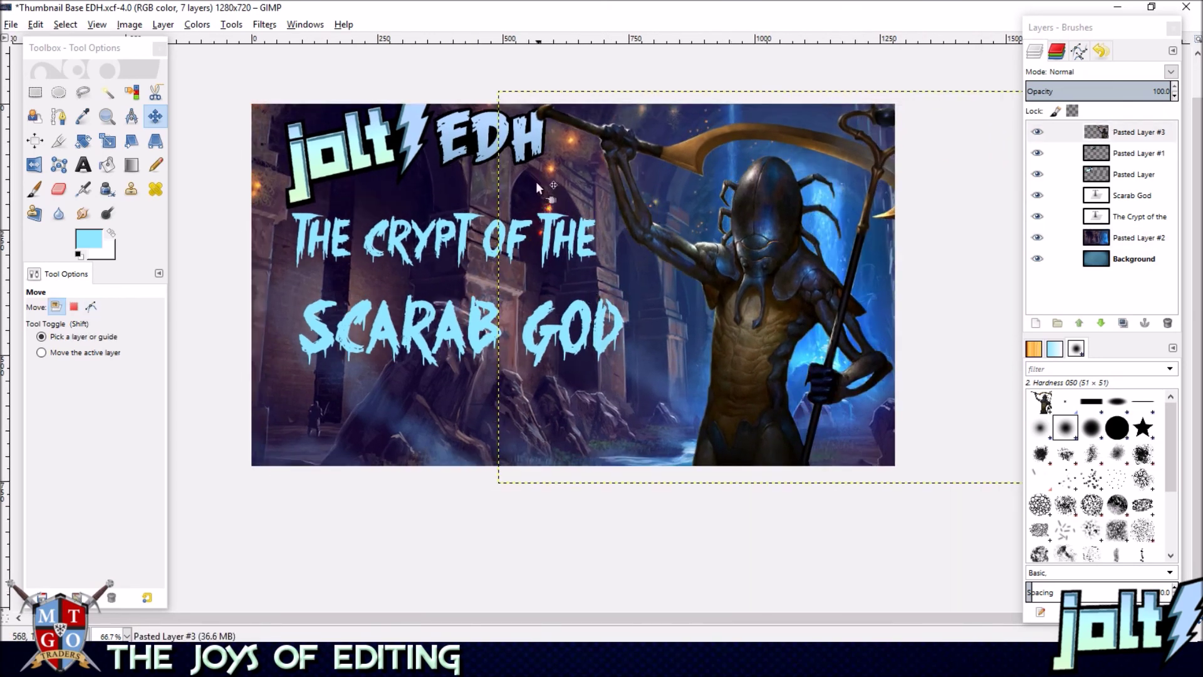
{"action": "left_click_drag", "start_coordinate": [769, 245], "coordinate": [757, 246]}
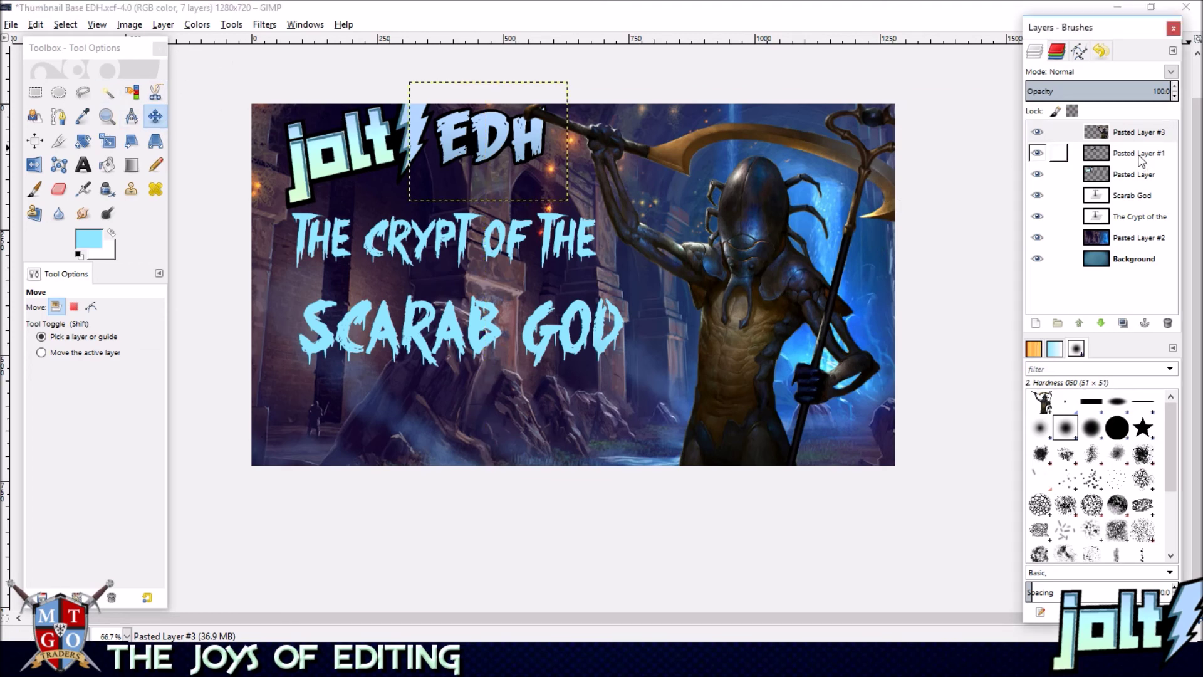
- Scale the jolt logo down slightly with its proportions kept and move it up into the thumbnail's upper-left corner
{"action": "left_click", "coordinate": [1067, 176]}
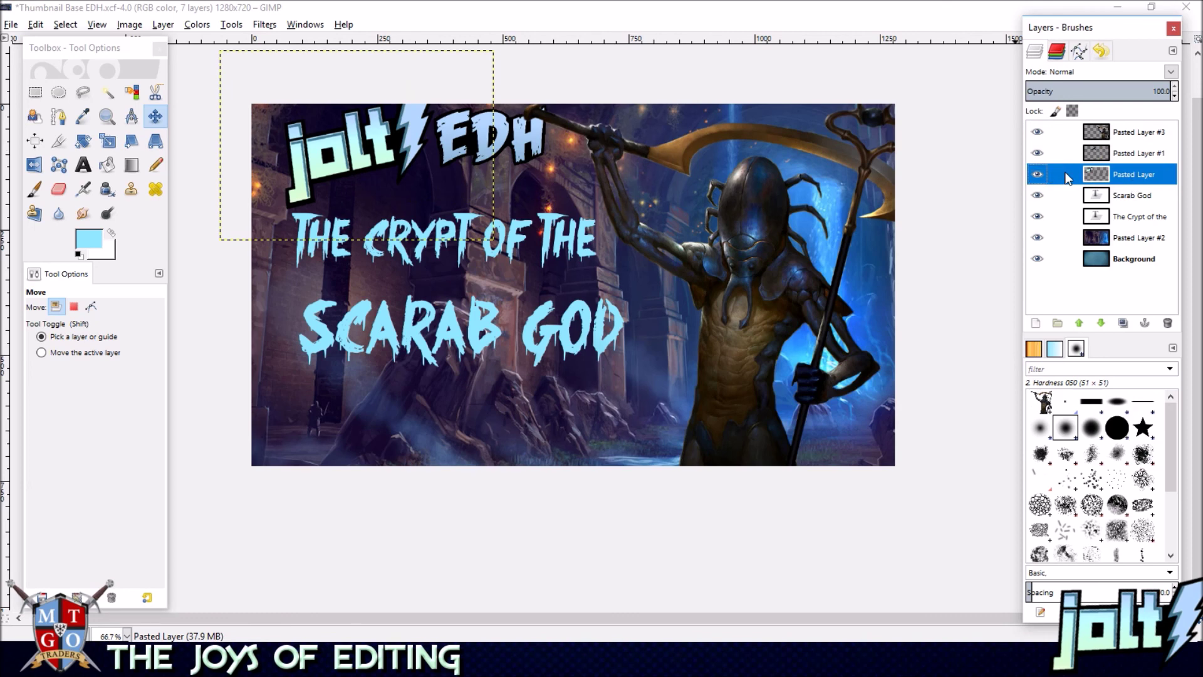
{"action": "left_click", "coordinate": [107, 141]}
{"action": "left_click", "coordinate": [472, 92]}
{"action": "key", "text": "Tab"}
{"action": "left_click_drag", "start_coordinate": [472, 92], "coordinate": [448, 109]}
{"action": "left_click", "coordinate": [279, 147]}
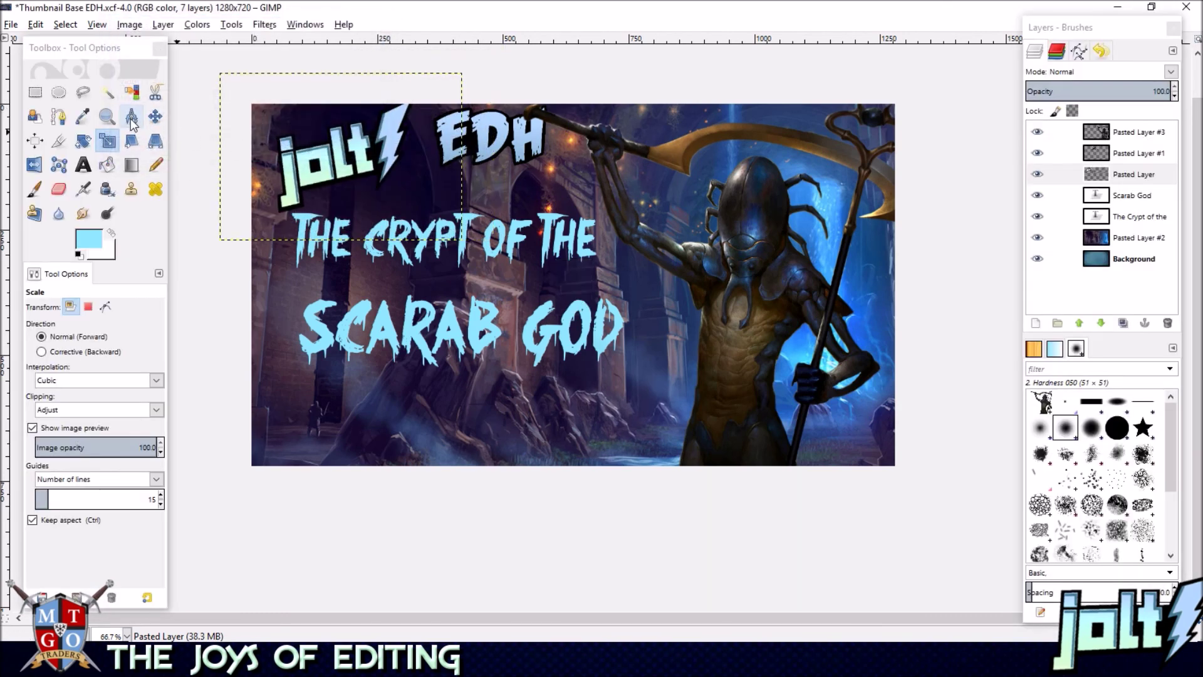
{"action": "left_click", "coordinate": [156, 115]}
{"action": "left_click_drag", "start_coordinate": [359, 165], "coordinate": [359, 144]}
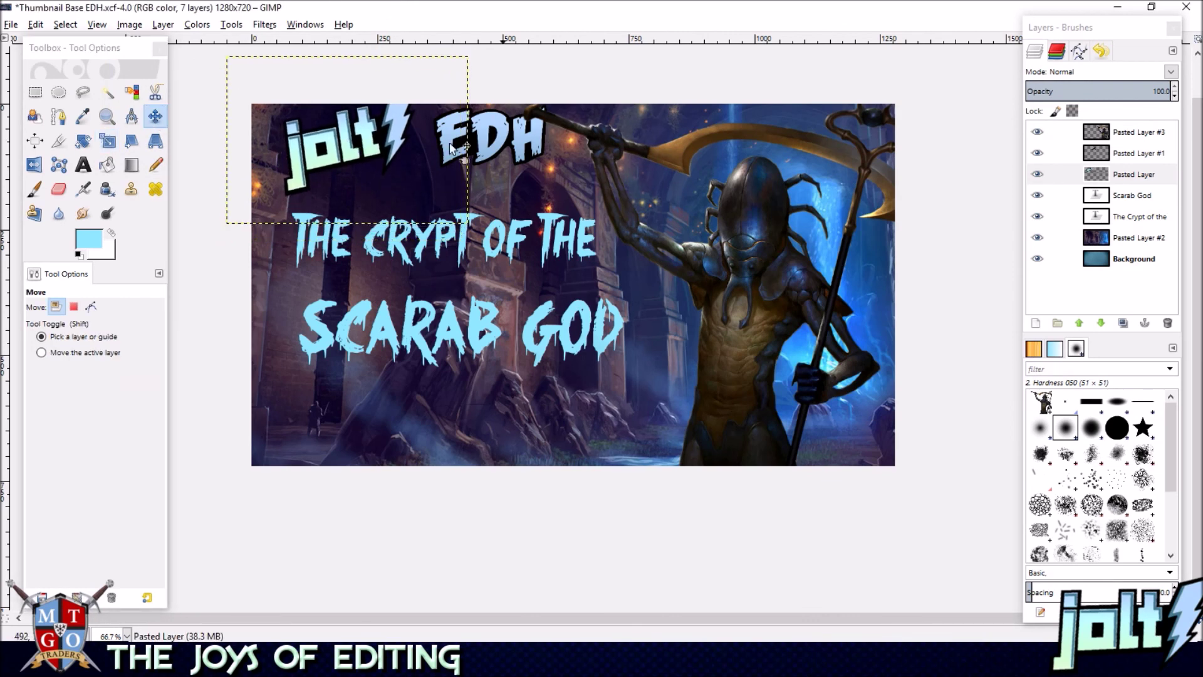
- Scale the EDH logo layer down slightly
{"action": "left_click", "coordinate": [1135, 156]}
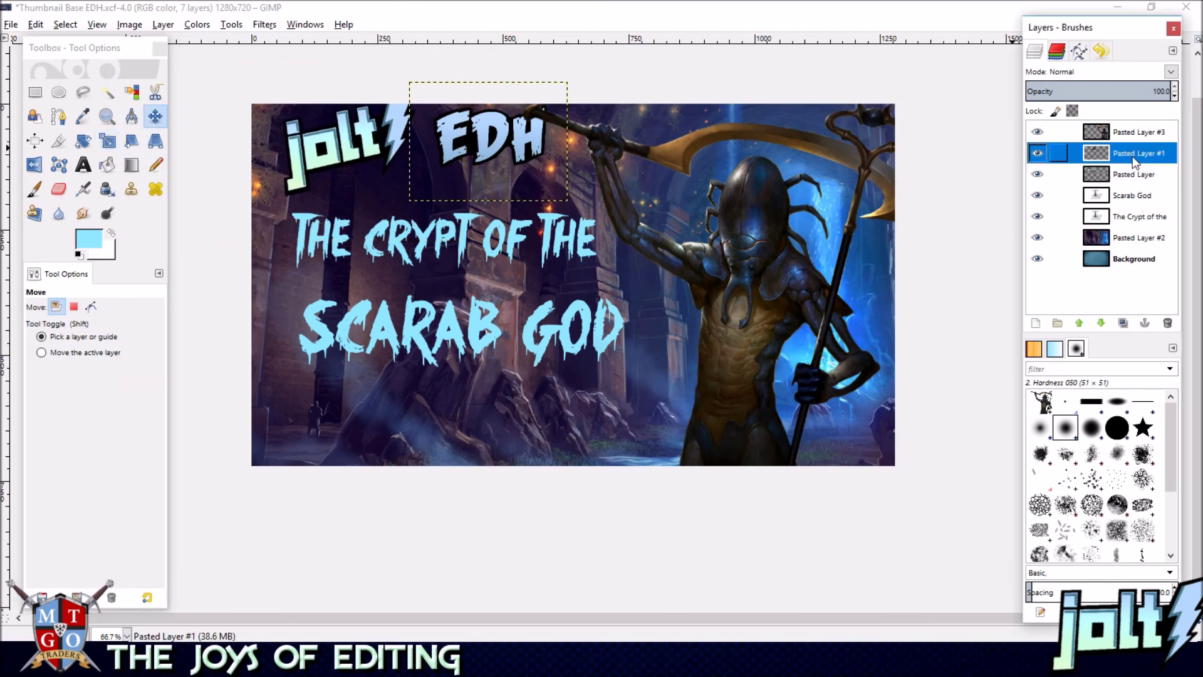
{"action": "key", "text": "shift+s"}
{"action": "left_click", "coordinate": [546, 103]}
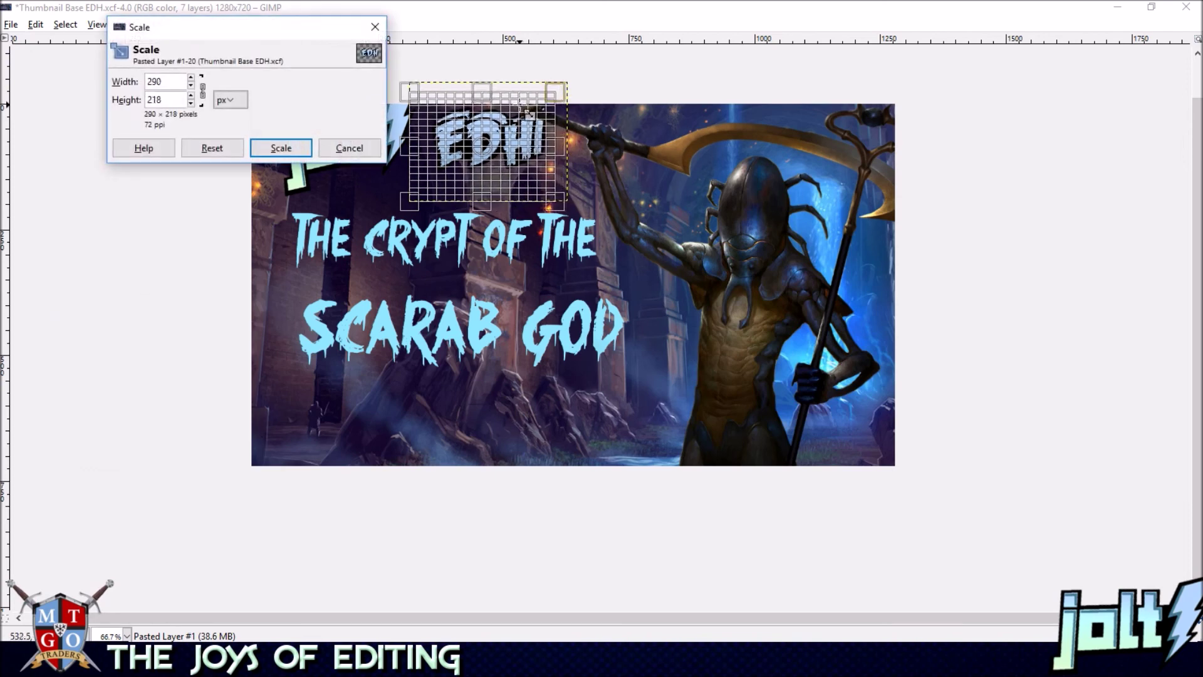
{"action": "left_click", "coordinate": [281, 148]}
- Bring the EDH and jolt logos closer together and shift the "The Crypt of the" text left beneath them
{"action": "key", "text": "m"}
{"action": "left_click_drag", "start_coordinate": [481, 147], "coordinate": [463, 137]}
{"action": "left_click_drag", "start_coordinate": [355, 145], "coordinate": [351, 148]}
{"action": "left_click_drag", "start_coordinate": [473, 141], "coordinate": [464, 142]}
{"action": "left_click_drag", "start_coordinate": [397, 247], "coordinate": [377, 247]}
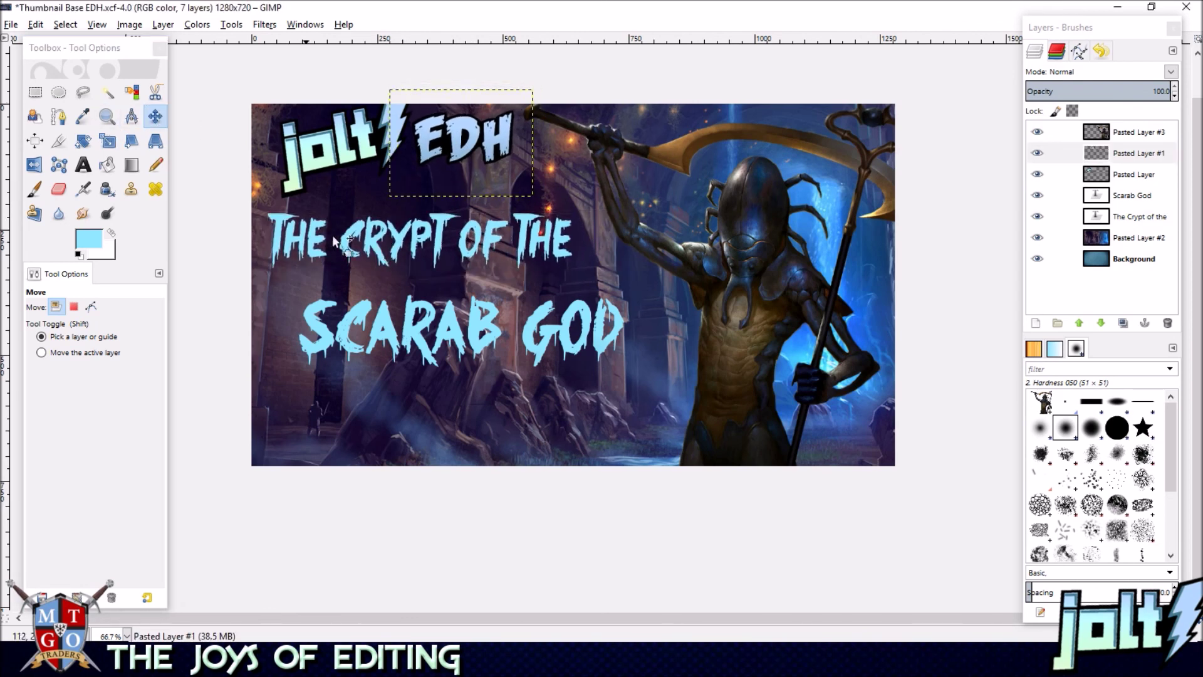
{"action": "left_click", "coordinate": [107, 141]}
{"action": "left_click_drag", "start_coordinate": [574, 248], "coordinate": [565, 229]}
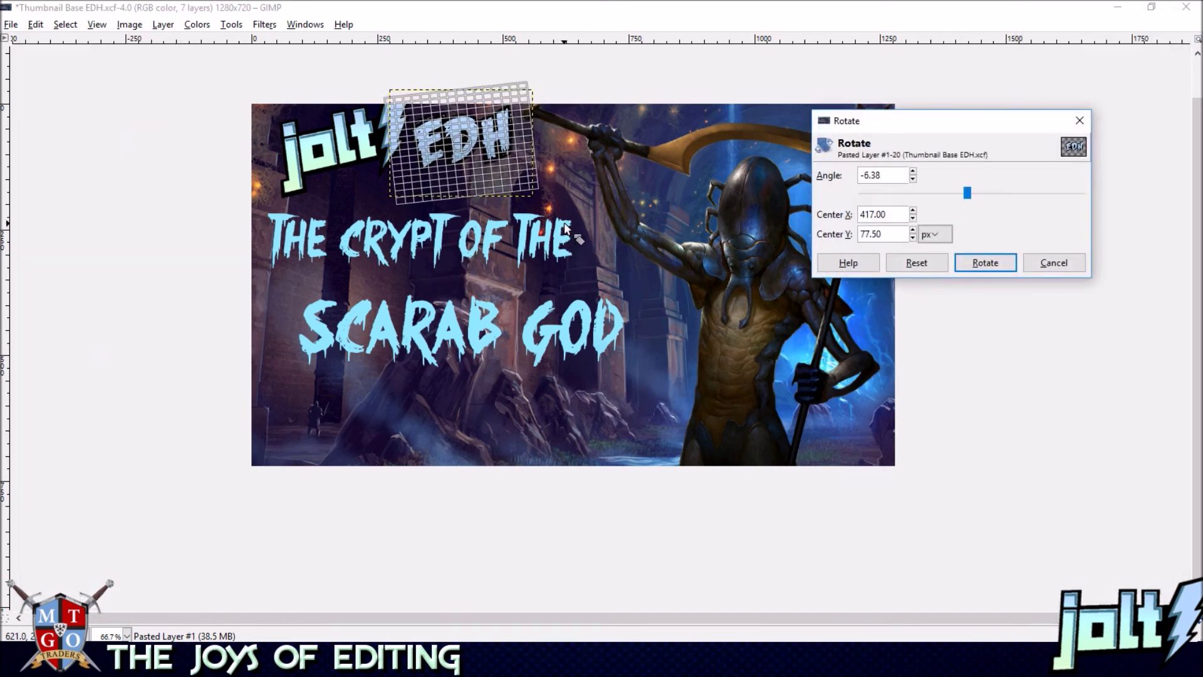
{"action": "left_click", "coordinate": [1066, 262]}
- Rotate the "The Crypt of the" text counter-clockwise so it slants upward, and move it up close beneath the logos
{"action": "left_click", "coordinate": [1142, 216]}
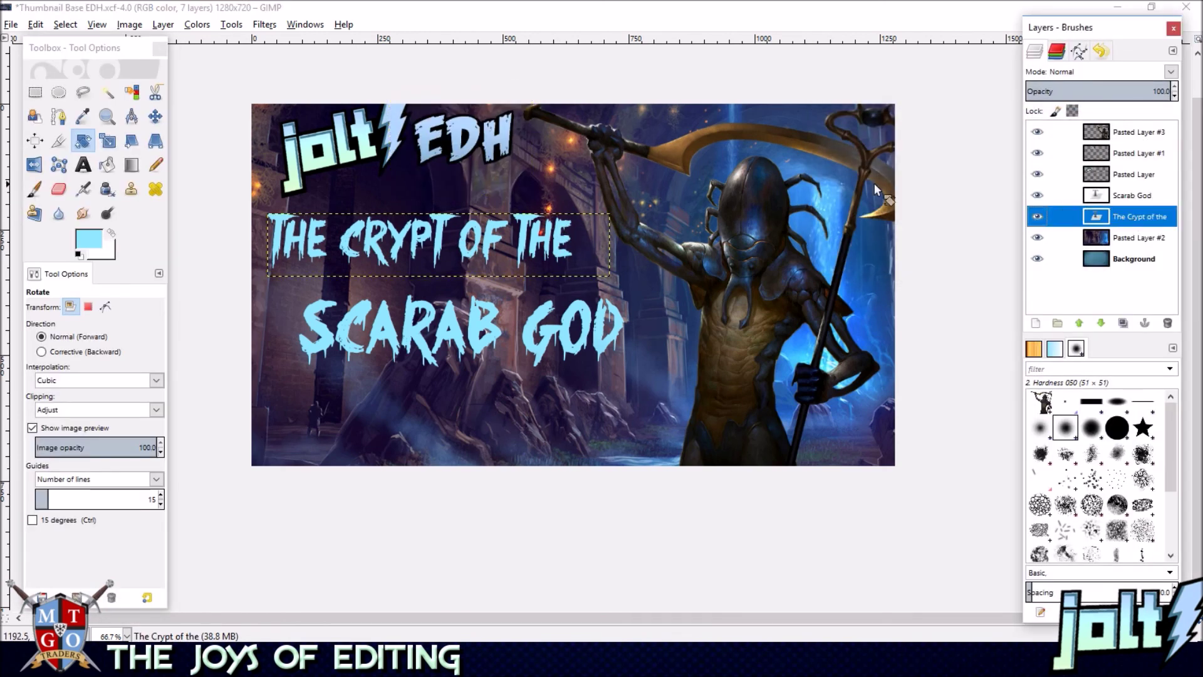
{"action": "left_click", "coordinate": [105, 142]}
{"action": "left_click", "coordinate": [86, 143]}
{"action": "left_click_drag", "start_coordinate": [572, 241], "coordinate": [578, 198]}
{"action": "left_click", "coordinate": [985, 262]}
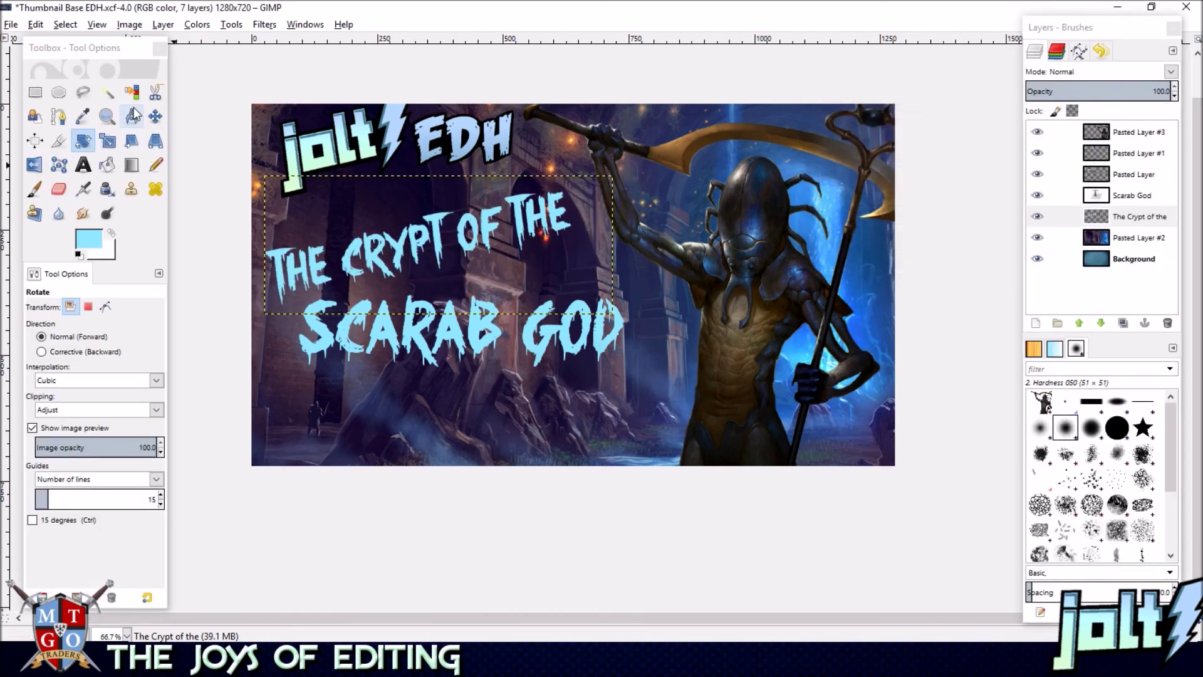
{"action": "left_click", "coordinate": [155, 116]}
{"action": "left_click_drag", "start_coordinate": [438, 235], "coordinate": [434, 214]}
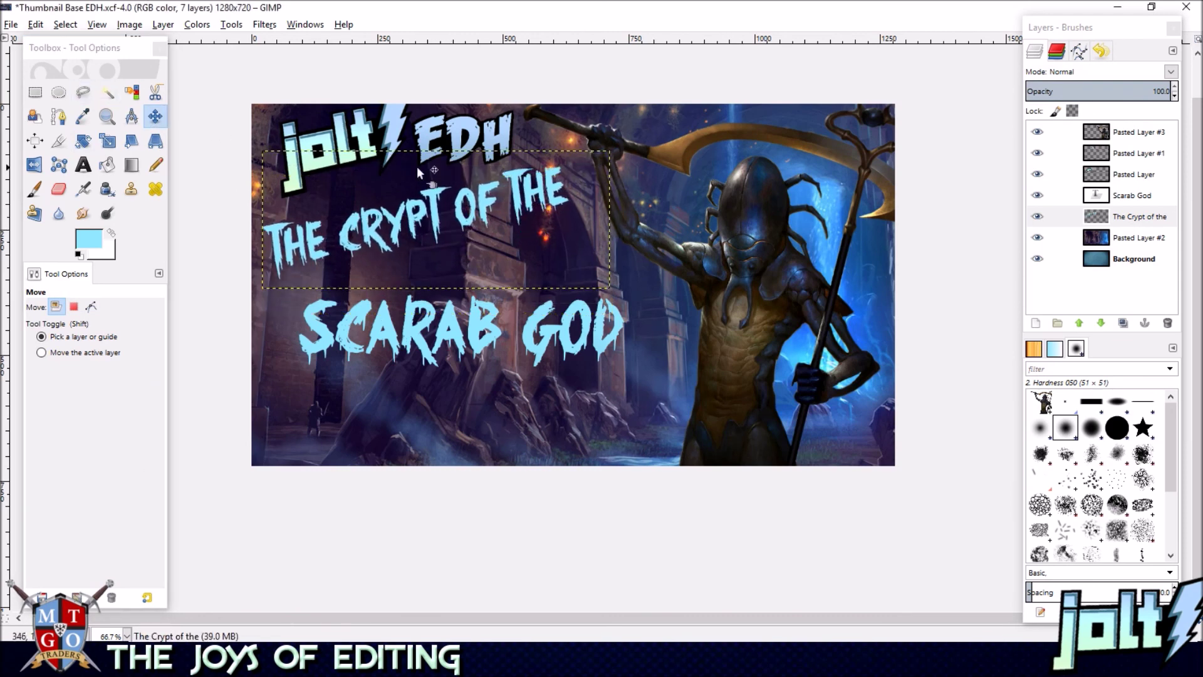
- Readjust the tilt and position of "The Crypt of the" slightly, and move "Scarab God" up directly beneath it
{"action": "left_click", "coordinate": [107, 142]}
{"action": "left_click", "coordinate": [574, 187]}
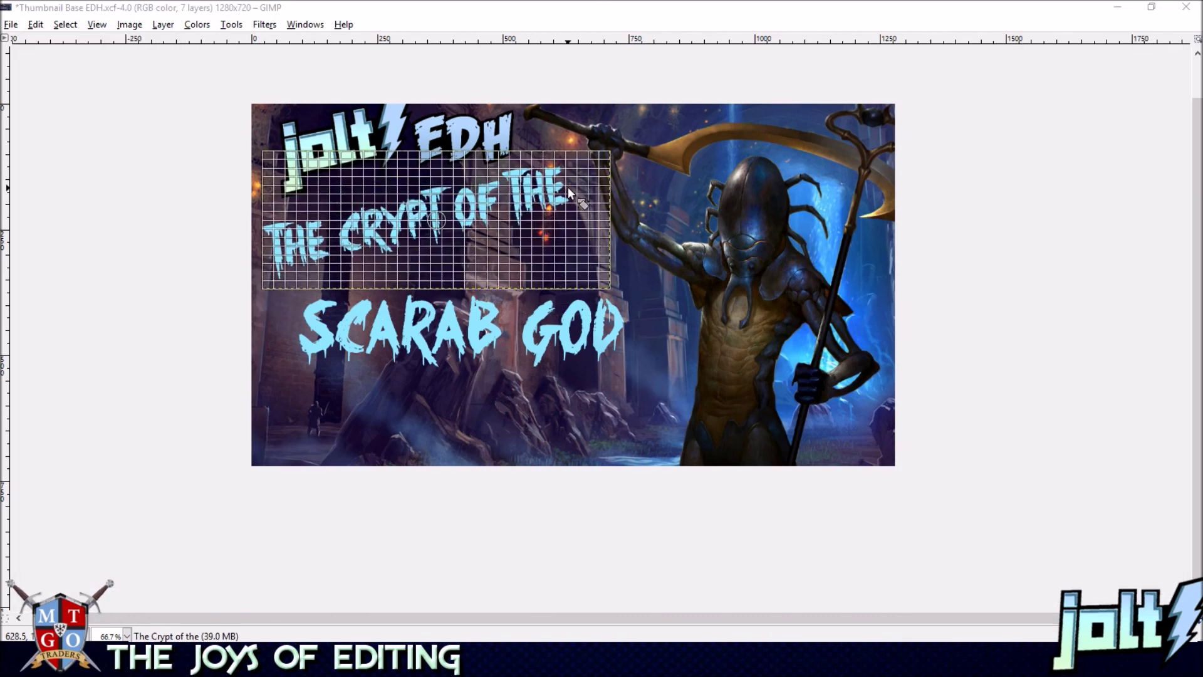
{"action": "left_click_drag", "start_coordinate": [575, 189], "coordinate": [639, 189]}
{"action": "left_click", "coordinate": [982, 264]}
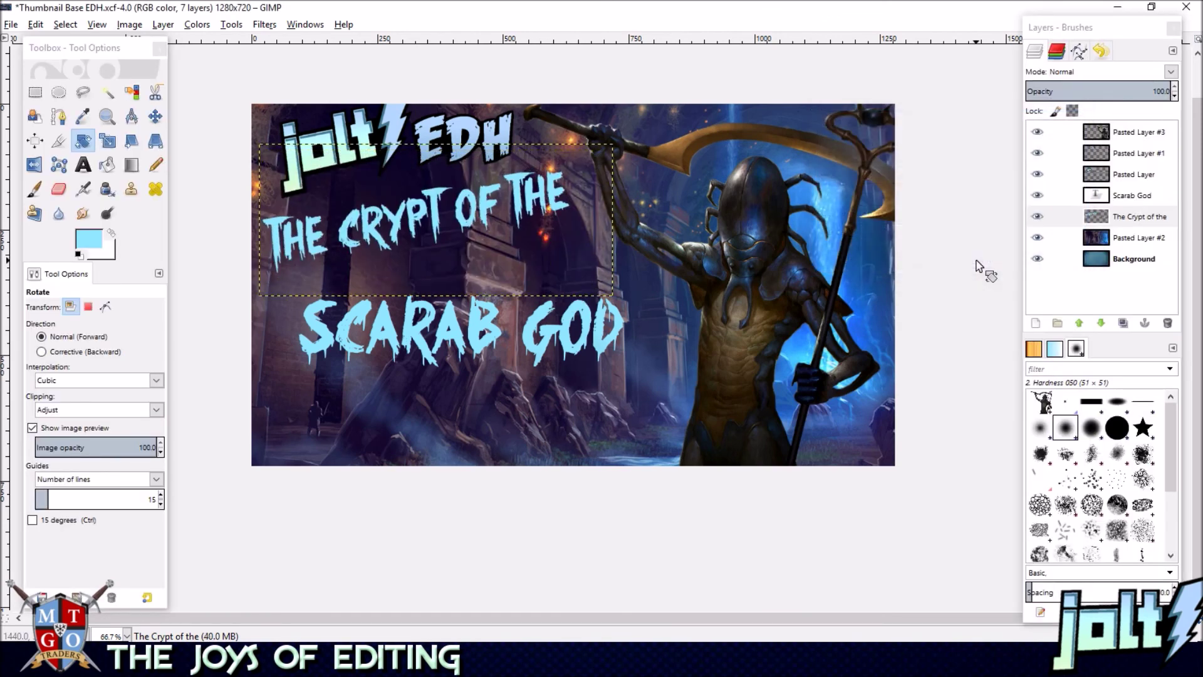
{"action": "left_click", "coordinate": [156, 116]}
{"action": "left_click_drag", "start_coordinate": [416, 213], "coordinate": [415, 215]}
{"action": "key", "text": "ctrl+z"}
{"action": "left_click_drag", "start_coordinate": [452, 329], "coordinate": [458, 283]}
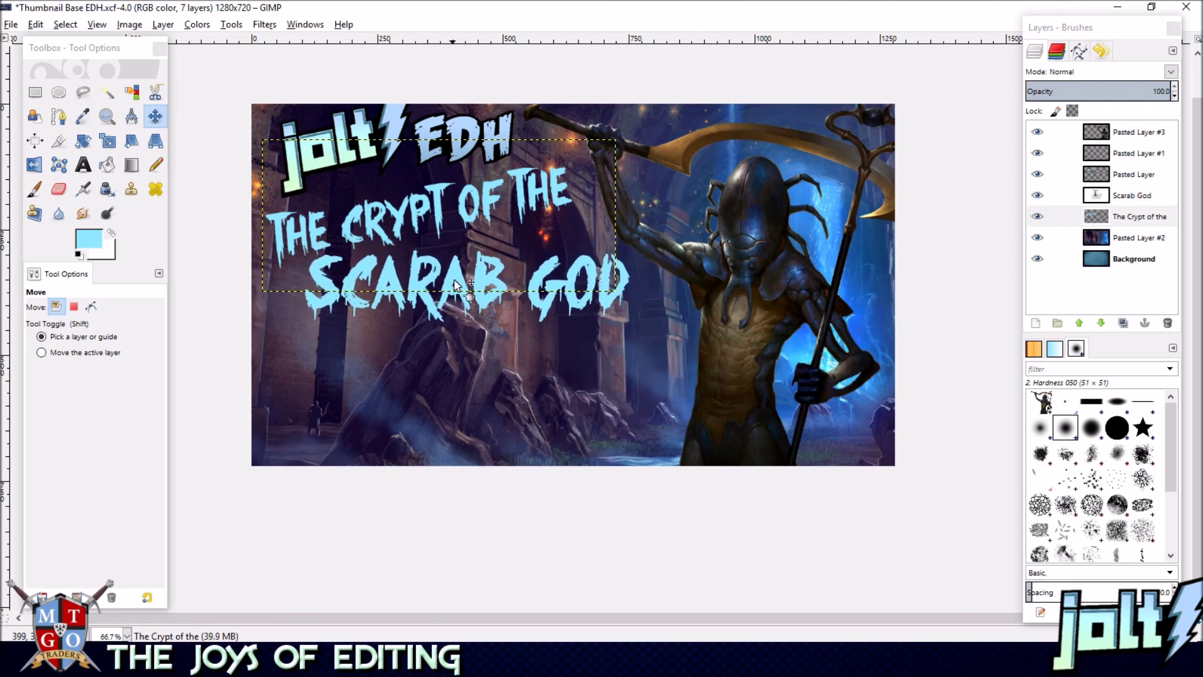
- Add a text layer reading "vs" below the title and set its size to 100 px
{"action": "left_click", "coordinate": [83, 164]}
{"action": "left_click_drag", "start_coordinate": [376, 285], "coordinate": [442, 285]}
{"action": "left_click_drag", "start_coordinate": [385, 370], "coordinate": [462, 415]}
{"action": "type", "text": "vs"}
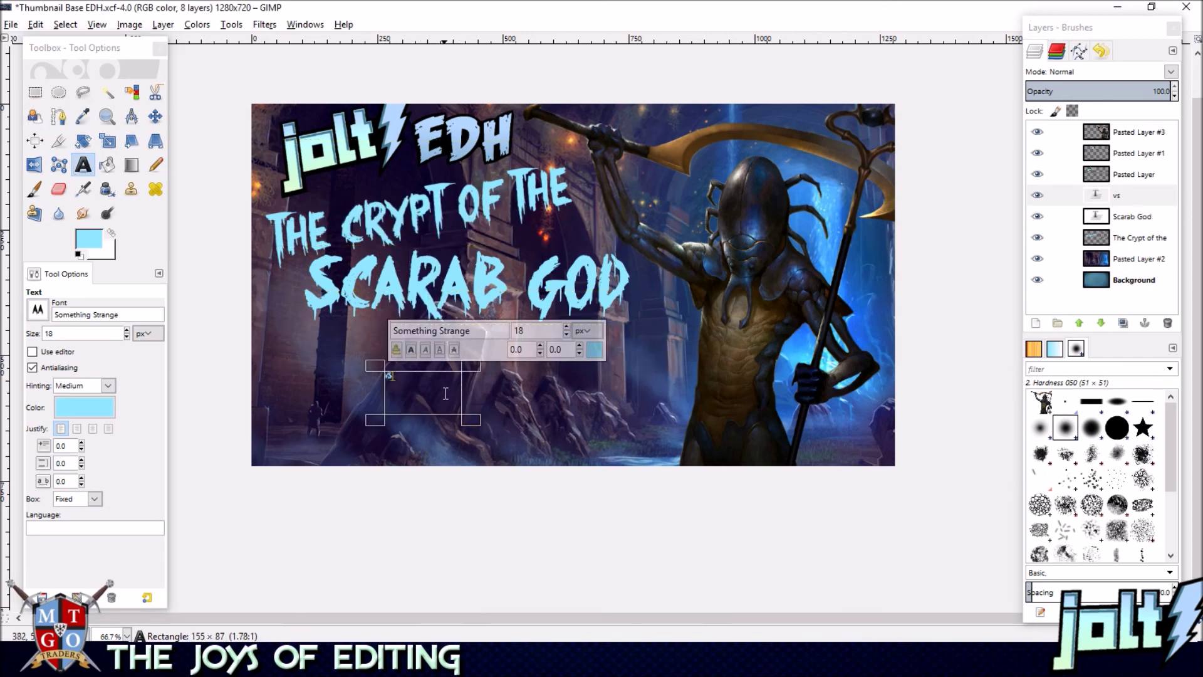
{"action": "type", "text": "100"}
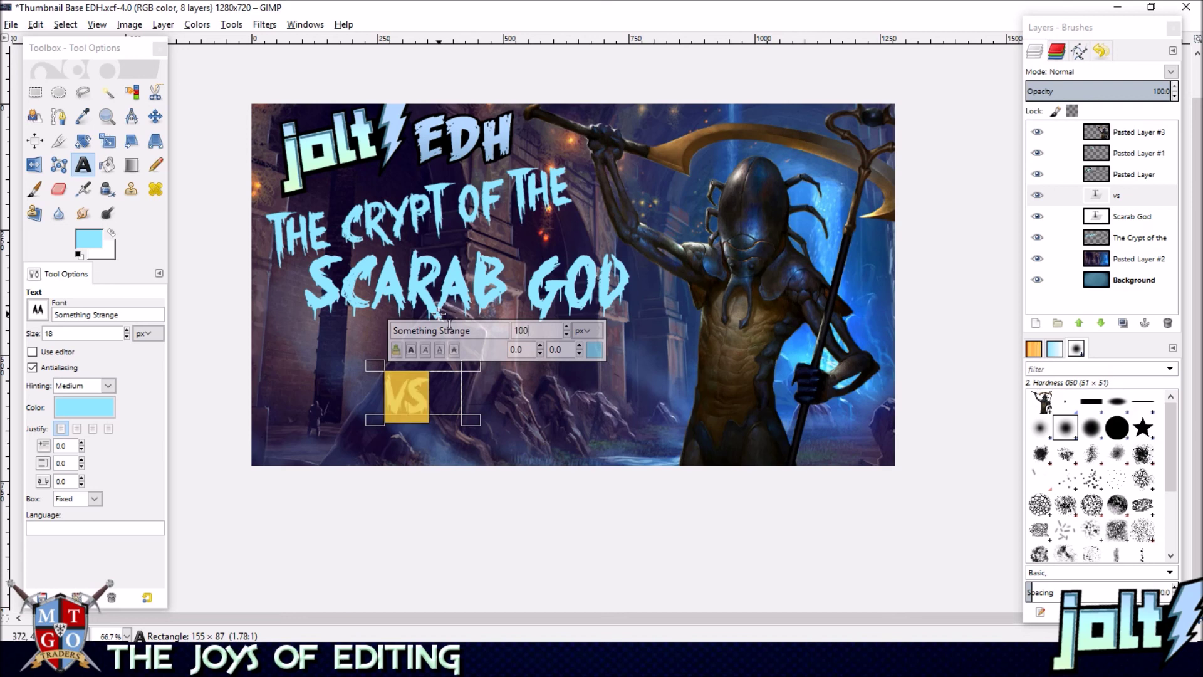
{"action": "left_click", "coordinate": [34, 314]}
{"action": "left_click", "coordinate": [447, 398]}
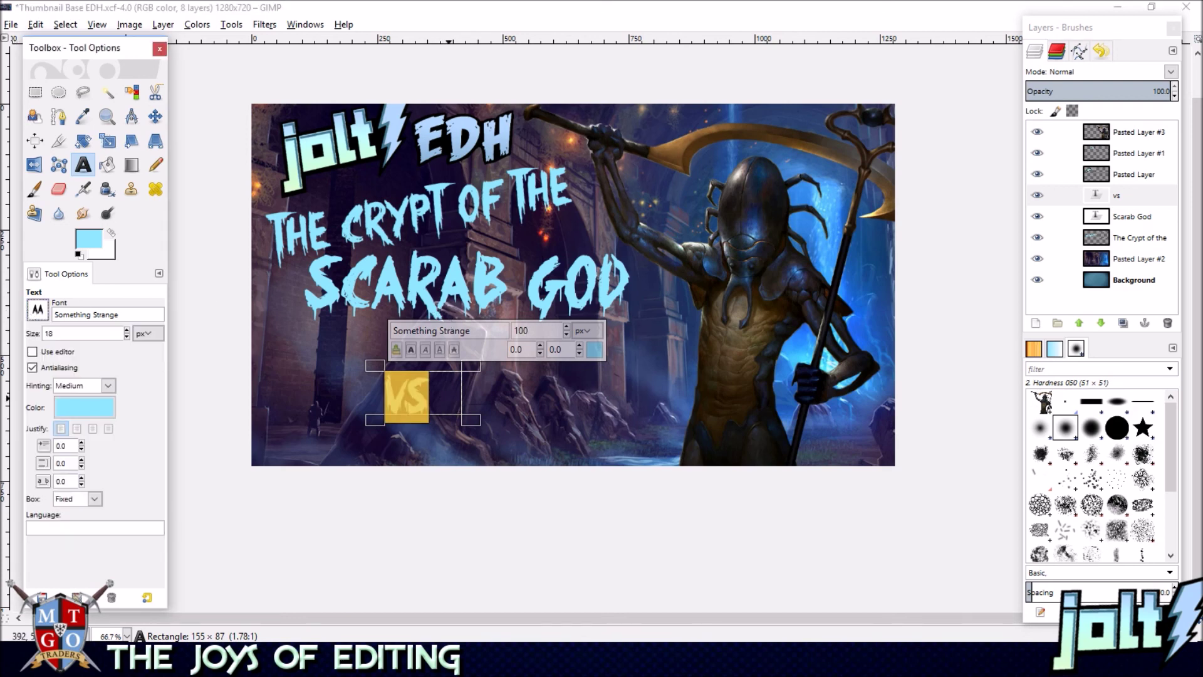
- Extend the "vs" text box to about 105 px high and move the text up to the centre beneath "Scarab God"
{"action": "left_click", "coordinate": [442, 404]}
{"action": "left_click_drag", "start_coordinate": [444, 430], "coordinate": [443, 438]}
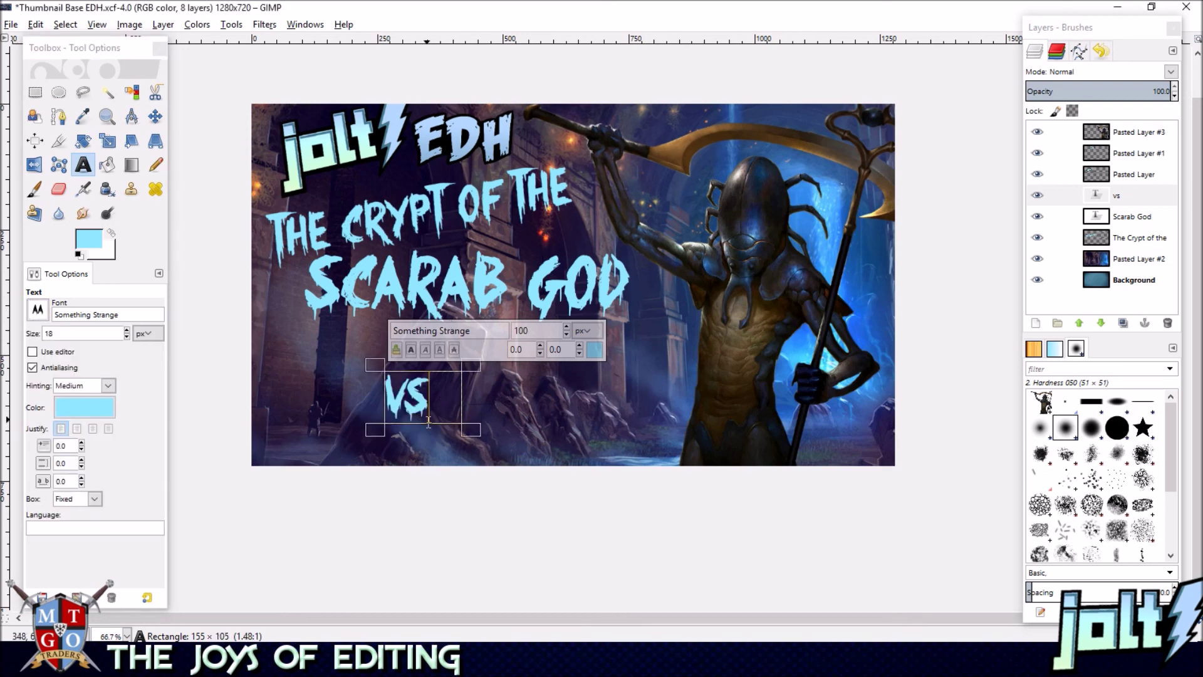
{"action": "left_click", "coordinate": [154, 116]}
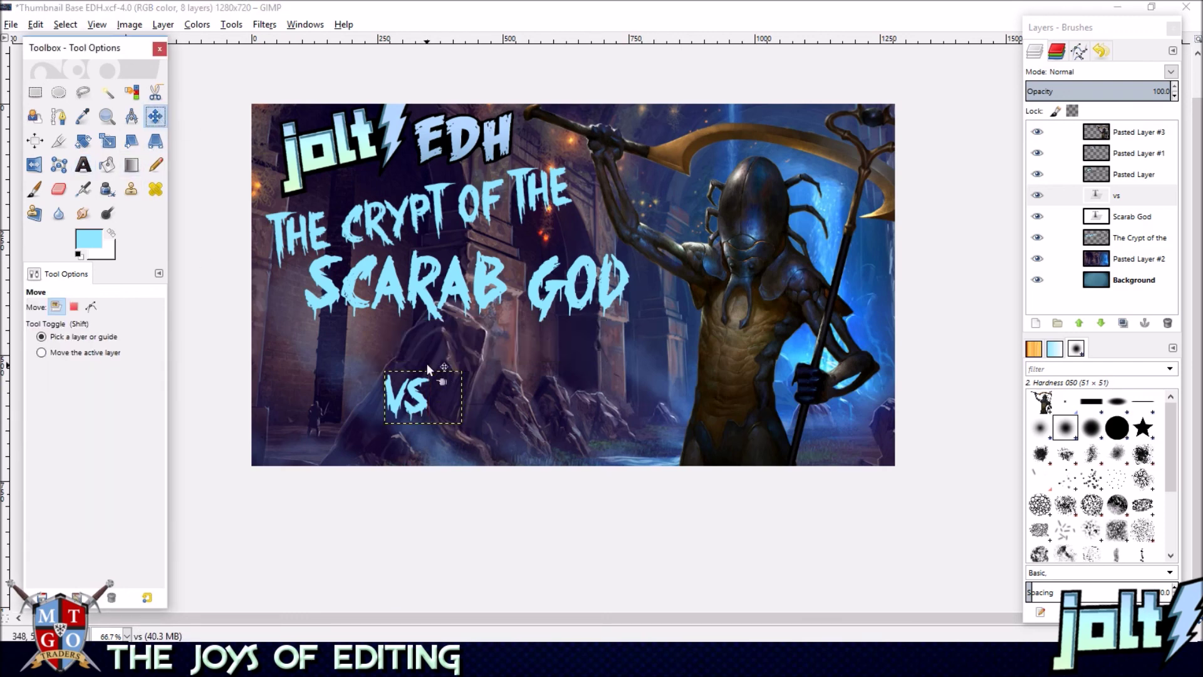
{"action": "left_click_drag", "start_coordinate": [428, 394], "coordinate": [453, 360]}
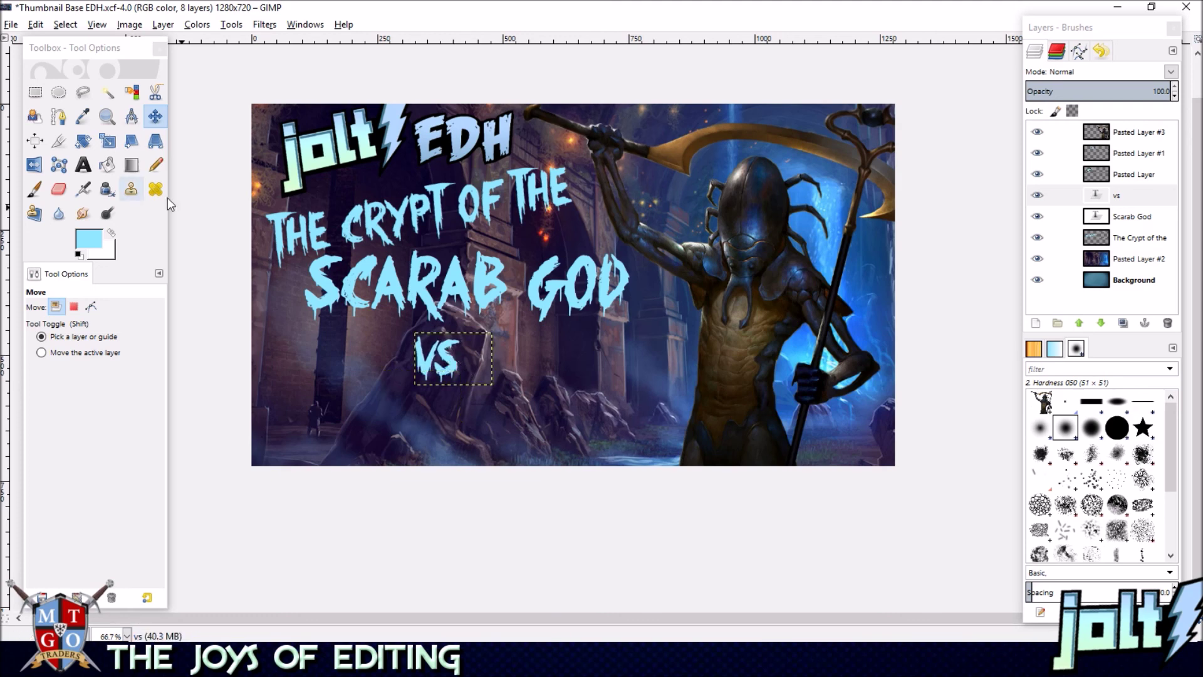
- Add a text layer reading "Grand" in a box about 436 × 162 px below "vs", and set its size to 55 px
{"action": "left_click", "coordinate": [92, 168]}
{"action": "left_click_drag", "start_coordinate": [281, 364], "coordinate": [500, 444]}
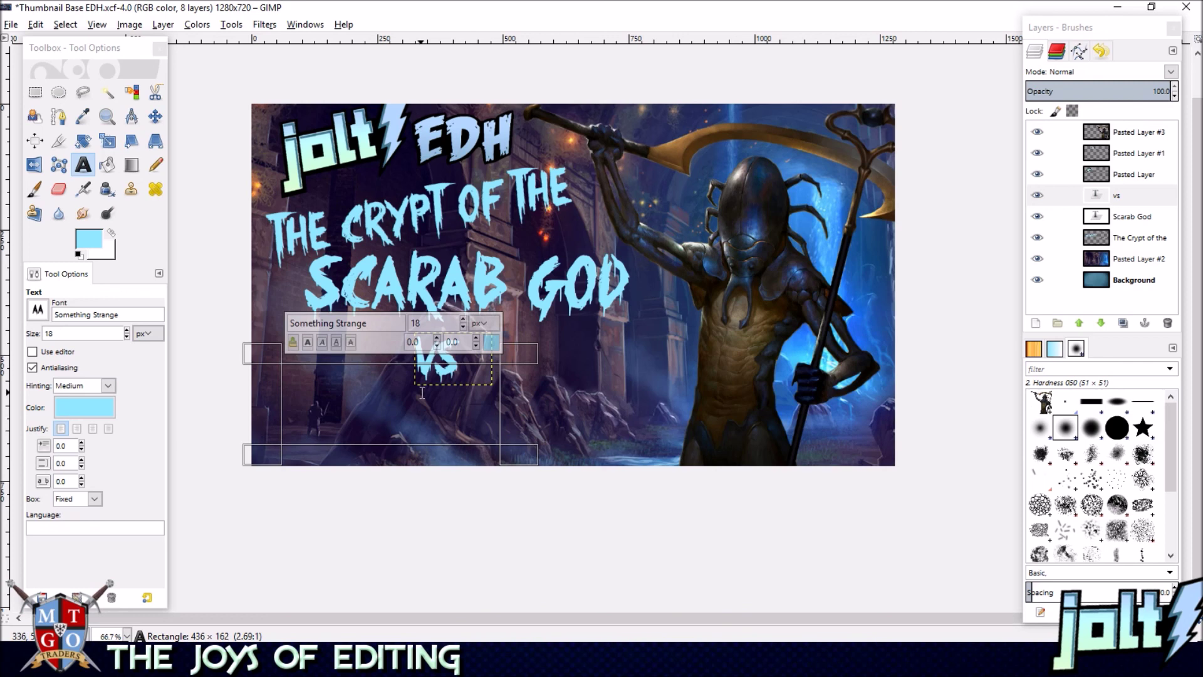
{"action": "type", "text": "Grand"}
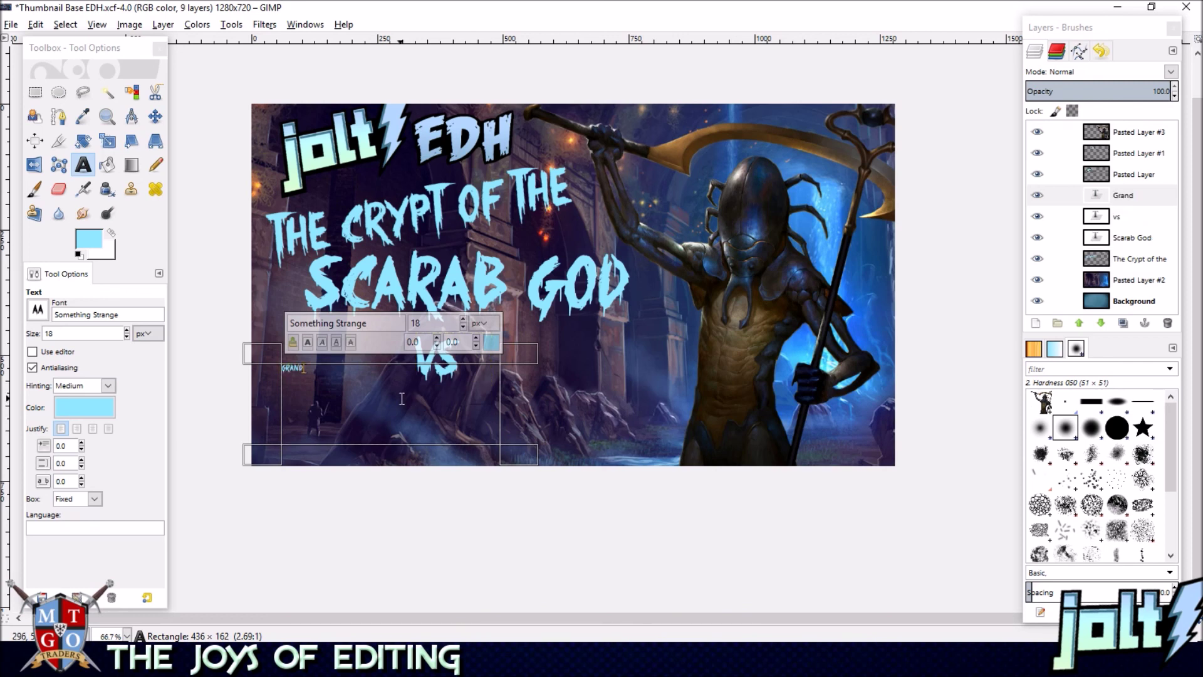
{"action": "key", "text": "ctrl+a"}
{"action": "left_click", "coordinate": [464, 319]}
{"action": "left_click", "coordinate": [463, 320]}
{"action": "left_click", "coordinate": [404, 397]}
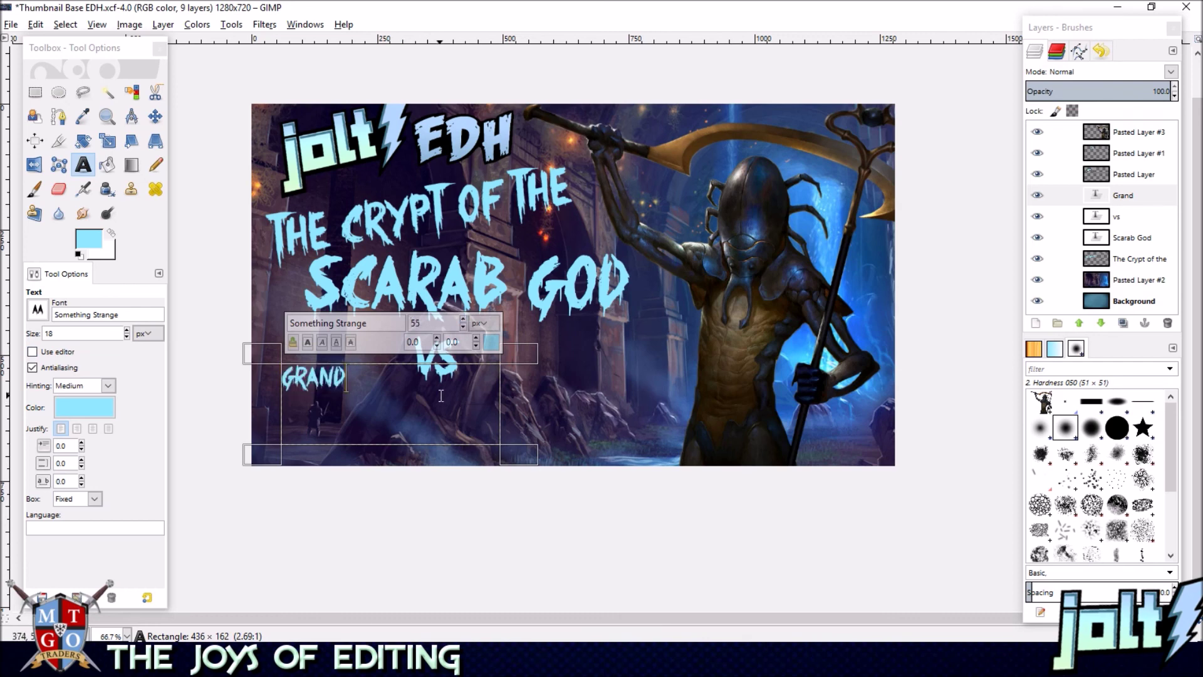
- Complete the new text layer so it reads "Grand arbiter fart monster"
{"action": "type", "text": "arbiter fart mos"}
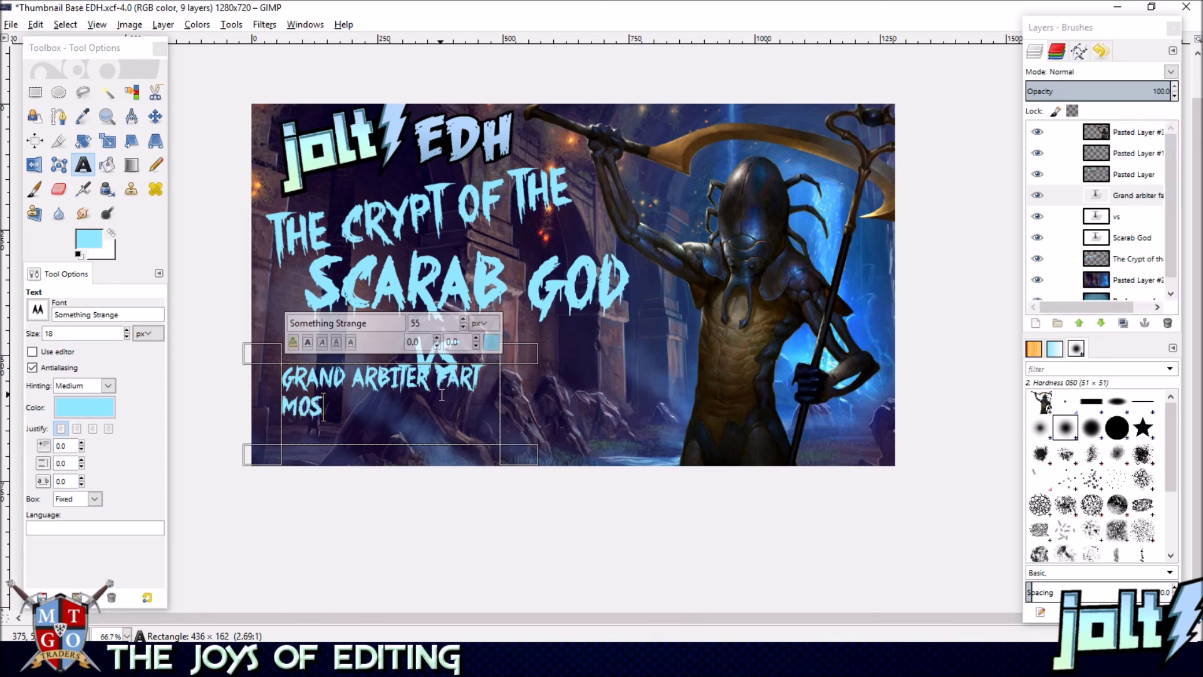
{"action": "key", "text": "BackSpace"}
{"action": "type", "text": "nster"}
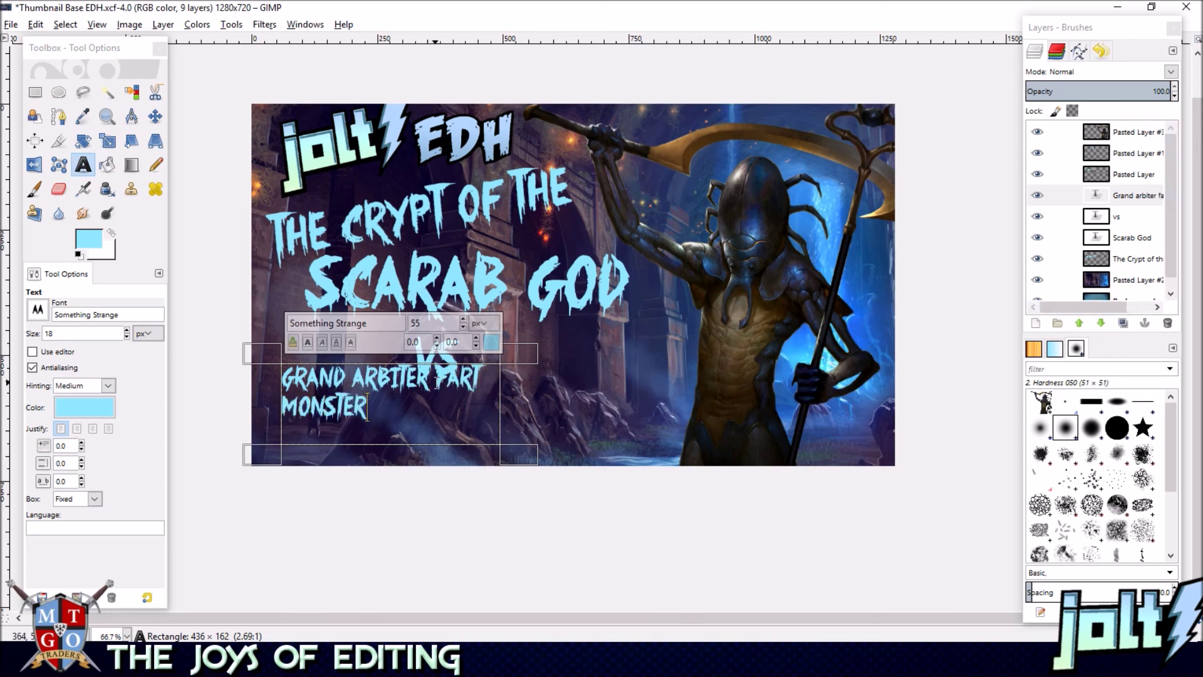
- Set the whole "Grand arbiter fart monster" text to 68 px and centre its lines
{"action": "key", "text": "ctrl+a"}
{"action": "left_click", "coordinate": [463, 318]}
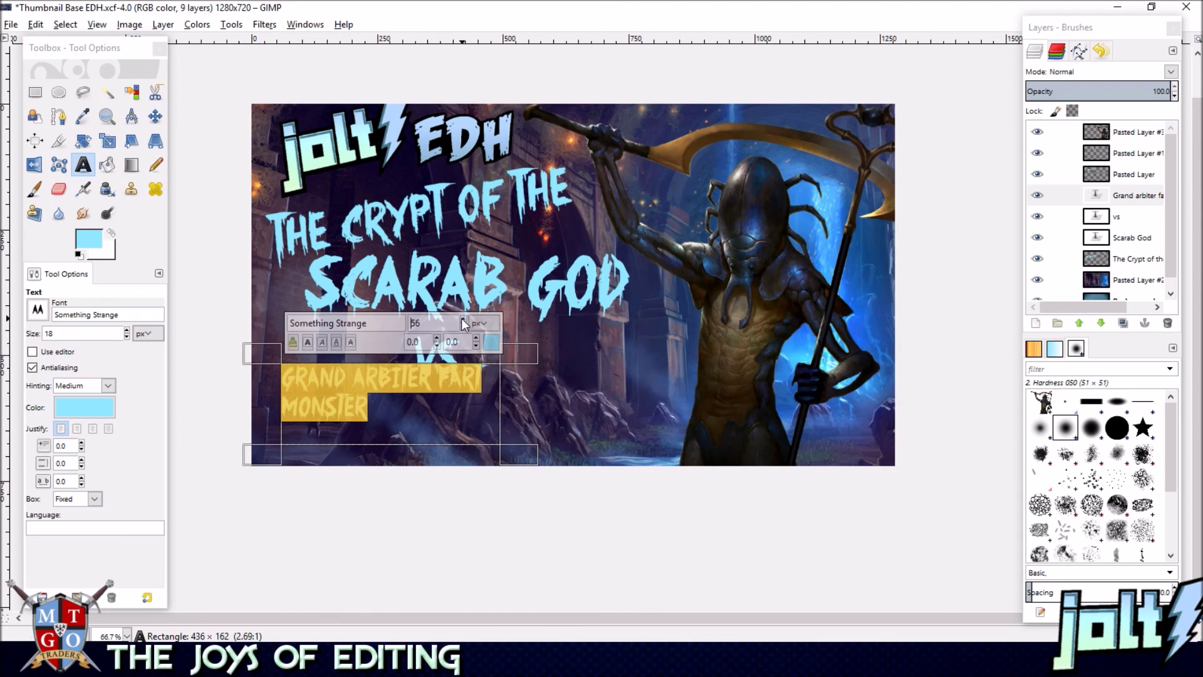
{"action": "scroll", "coordinate": [464, 319], "scroll_direction": "up", "scroll_amount": 3}
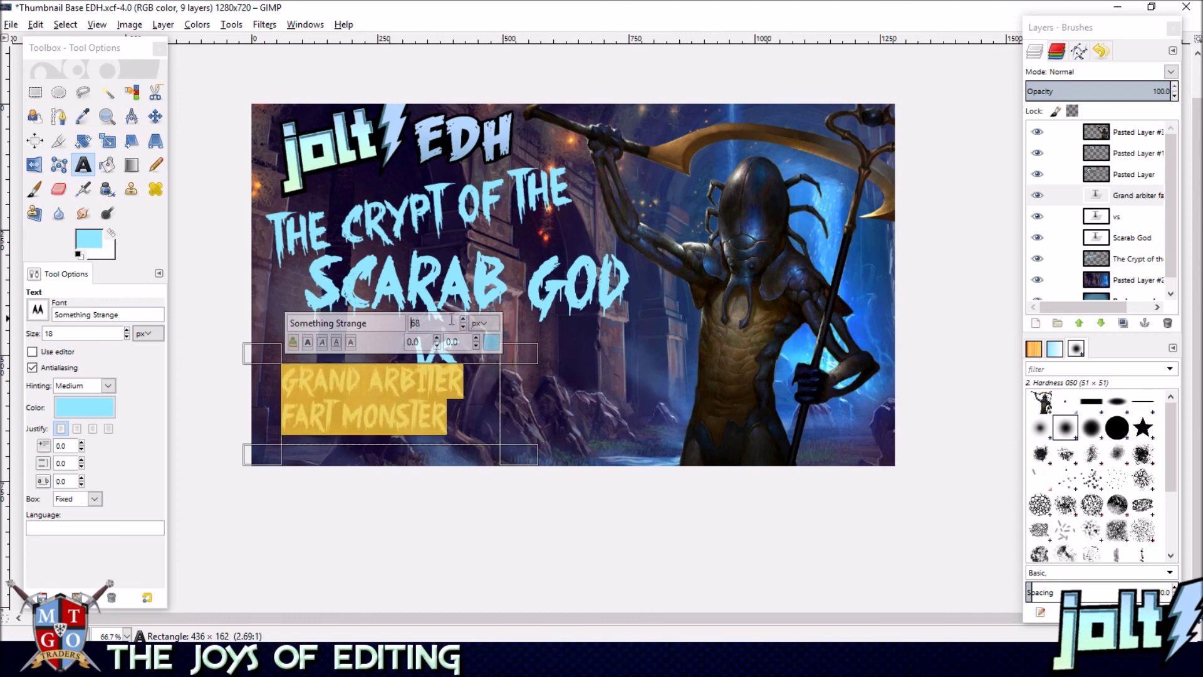
{"action": "left_click", "coordinate": [92, 429]}
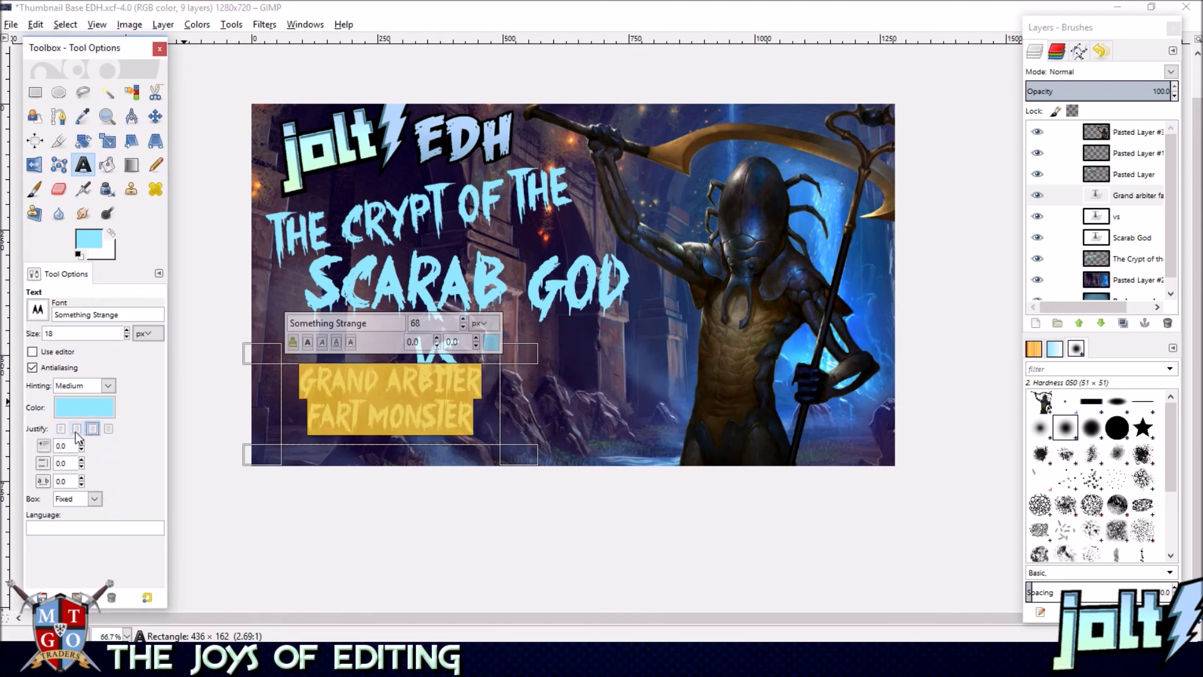
- Change the font of "Grand arbiter fart monster" to Facile Sans and widen its text box to about 645 px
{"action": "left_click", "coordinate": [38, 310]}
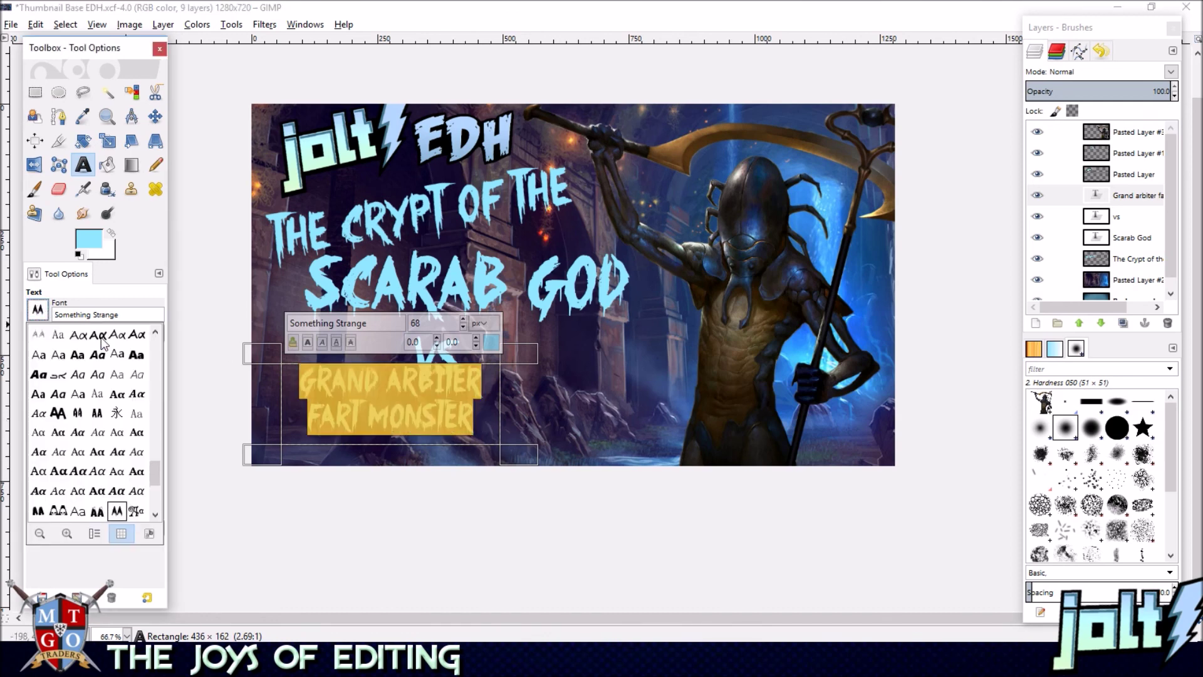
{"action": "left_click", "coordinate": [94, 533]}
{"action": "left_click_drag", "start_coordinate": [154, 472], "coordinate": [124, 389]}
{"action": "scroll", "coordinate": [124, 390], "scroll_direction": "up", "scroll_amount": 2}
{"action": "scroll", "coordinate": [112, 413], "scroll_direction": "up", "scroll_amount": 6}
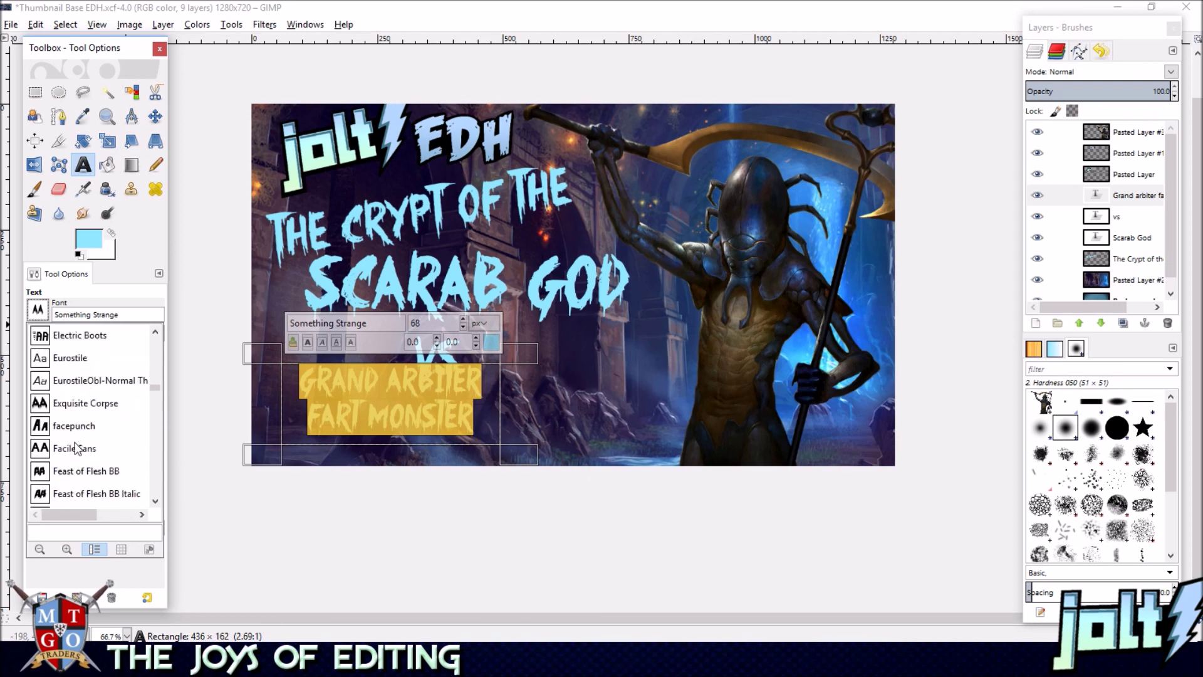
{"action": "left_click", "coordinate": [75, 448]}
{"action": "left_click_drag", "start_coordinate": [513, 417], "coordinate": [602, 418]}
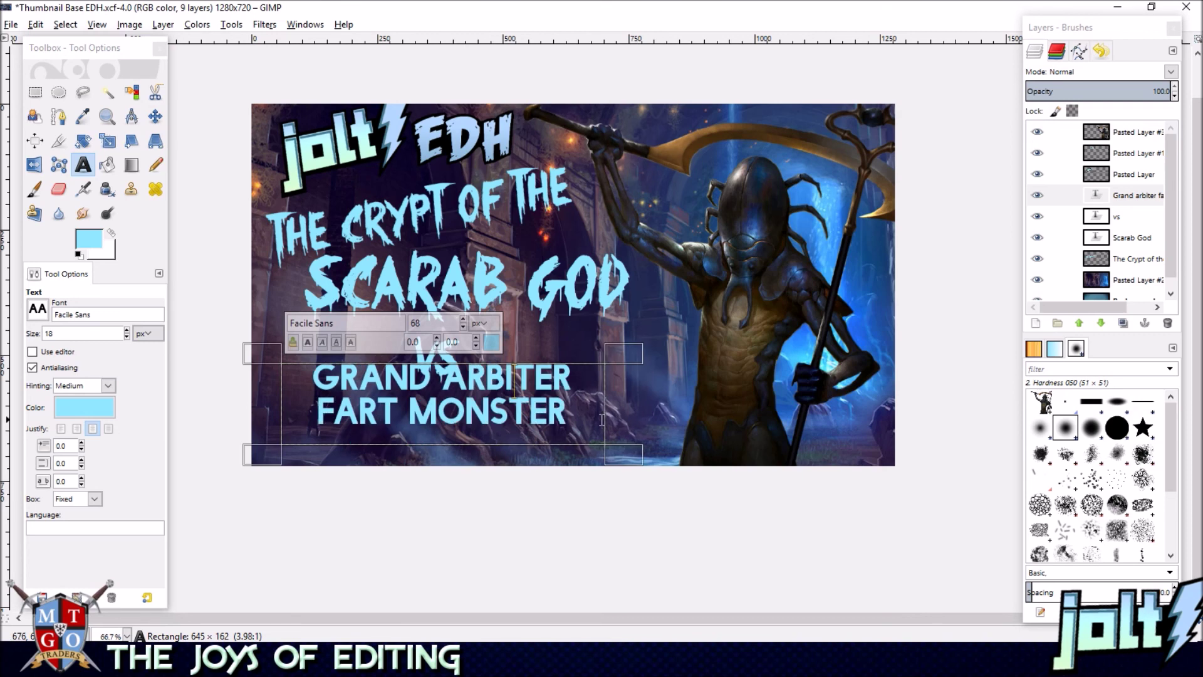
- Move the "Grand arbiter fart monster" text down and nudge "vs" up slightly, spacing them out beneath the "Scarab God" title
{"action": "left_click", "coordinate": [156, 116]}
{"action": "left_click_drag", "start_coordinate": [483, 422], "coordinate": [487, 434]}
{"action": "left_click_drag", "start_coordinate": [453, 365], "coordinate": [450, 358]}
{"action": "left_click", "coordinate": [480, 447]}
{"action": "left_click_drag", "start_coordinate": [487, 440], "coordinate": [485, 442]}
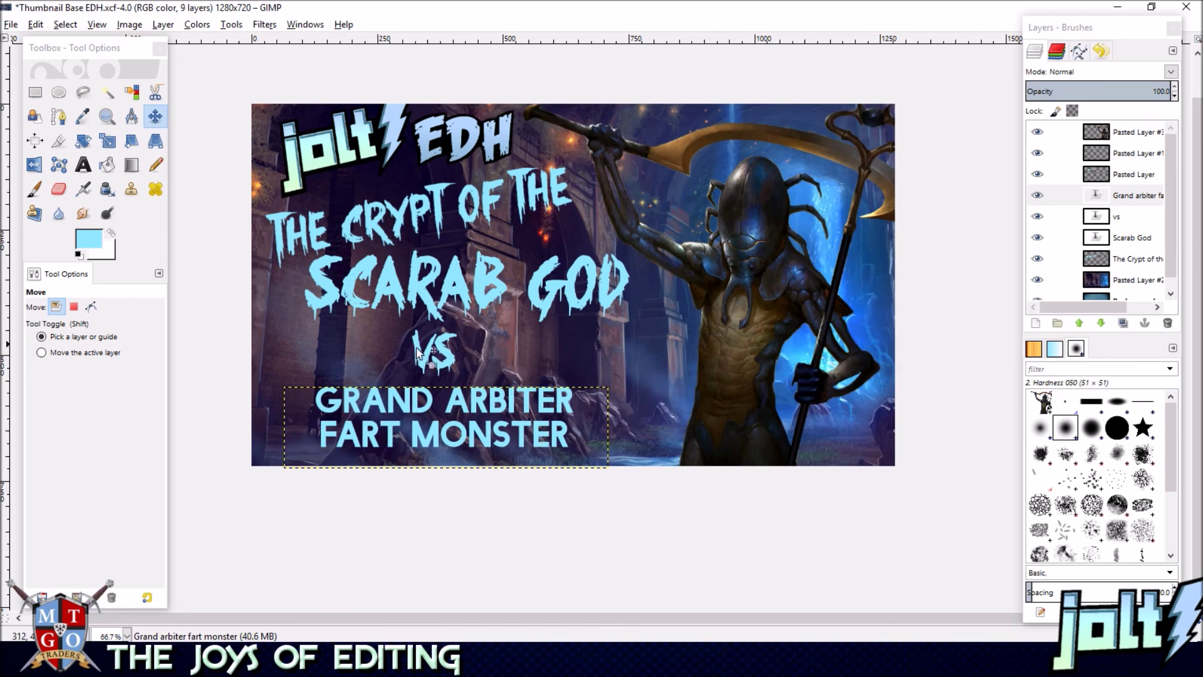
{"action": "left_click", "coordinate": [154, 118]}
{"action": "left_click_drag", "start_coordinate": [490, 441], "coordinate": [477, 437]}
- Start saving the image under a new name and browse to the ChannelJolt > Decks > Crypt of the Scarab God folder
{"action": "left_click", "coordinate": [13, 25]}
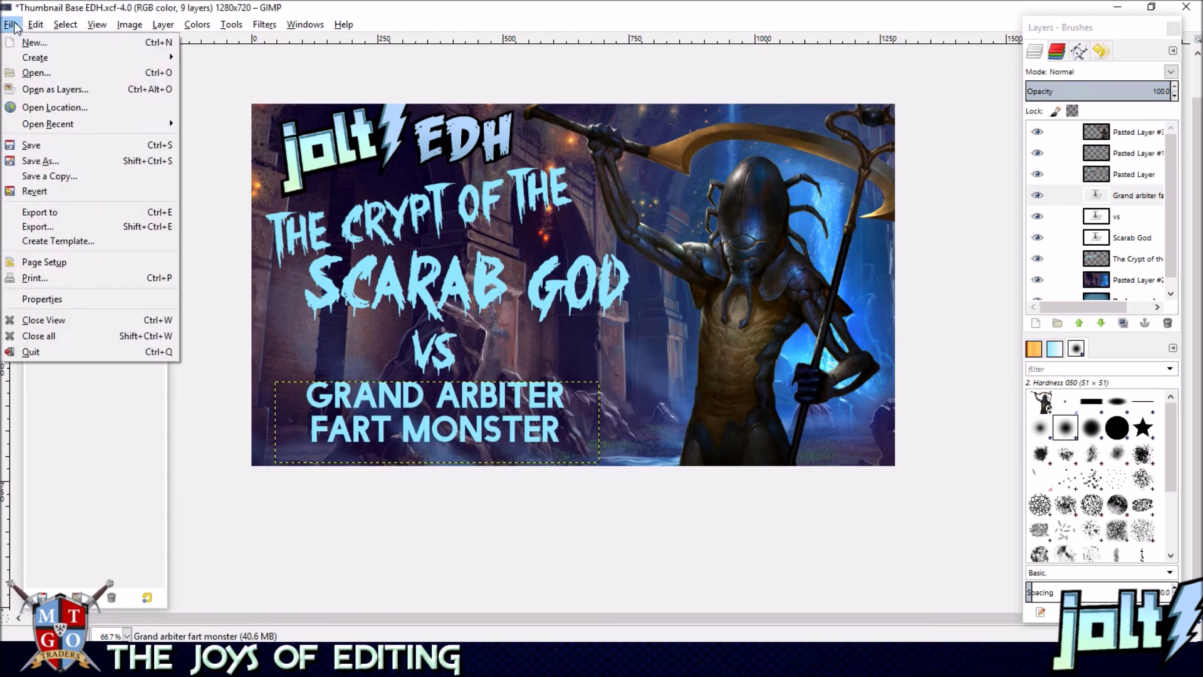
{"action": "left_click", "coordinate": [40, 161]}
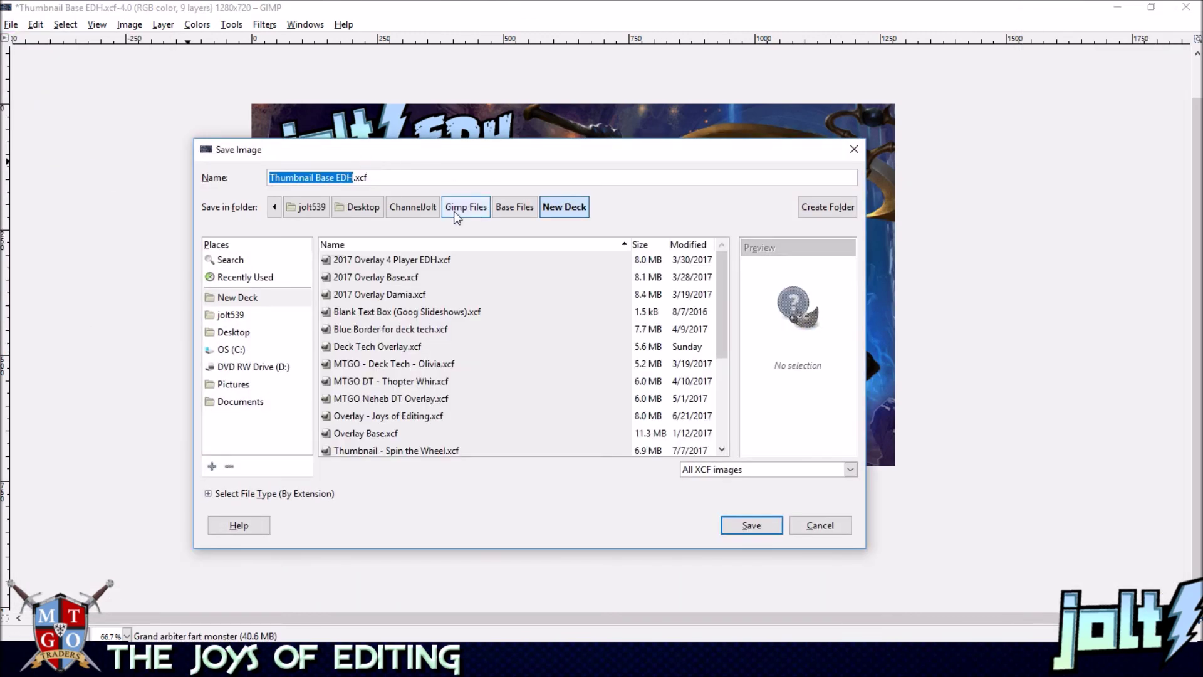
{"action": "left_click", "coordinate": [419, 208]}
{"action": "double_click", "coordinate": [345, 279]}
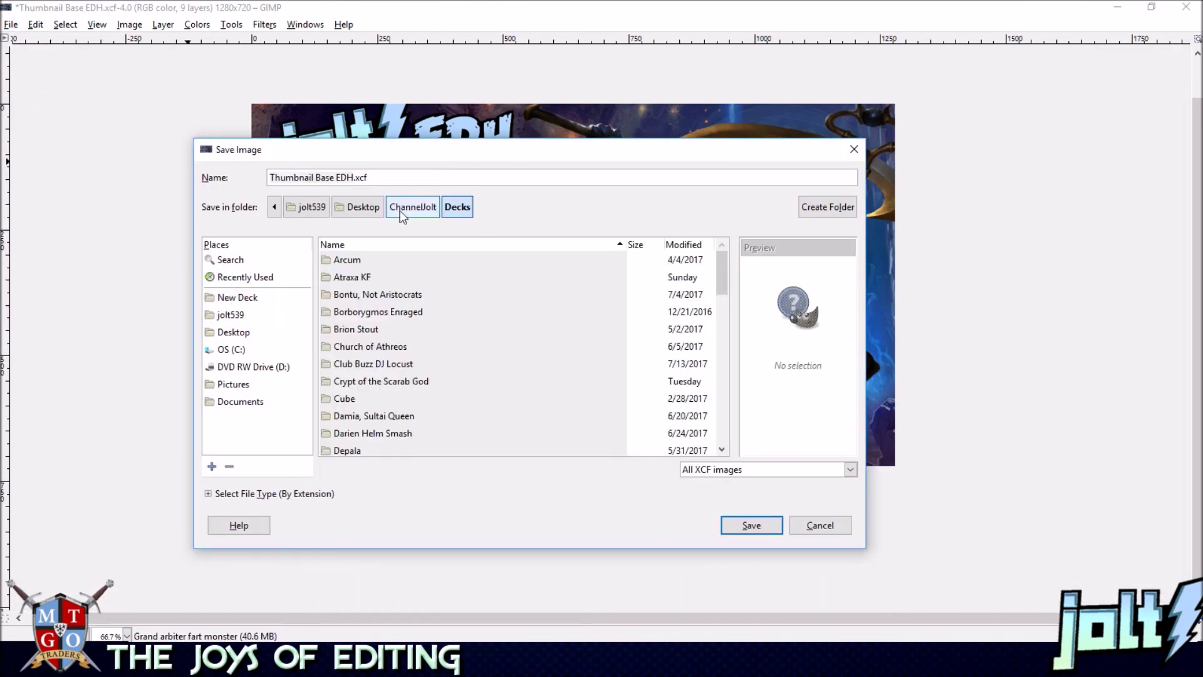
{"action": "scroll", "coordinate": [397, 333], "scroll_direction": "down", "scroll_amount": 2}
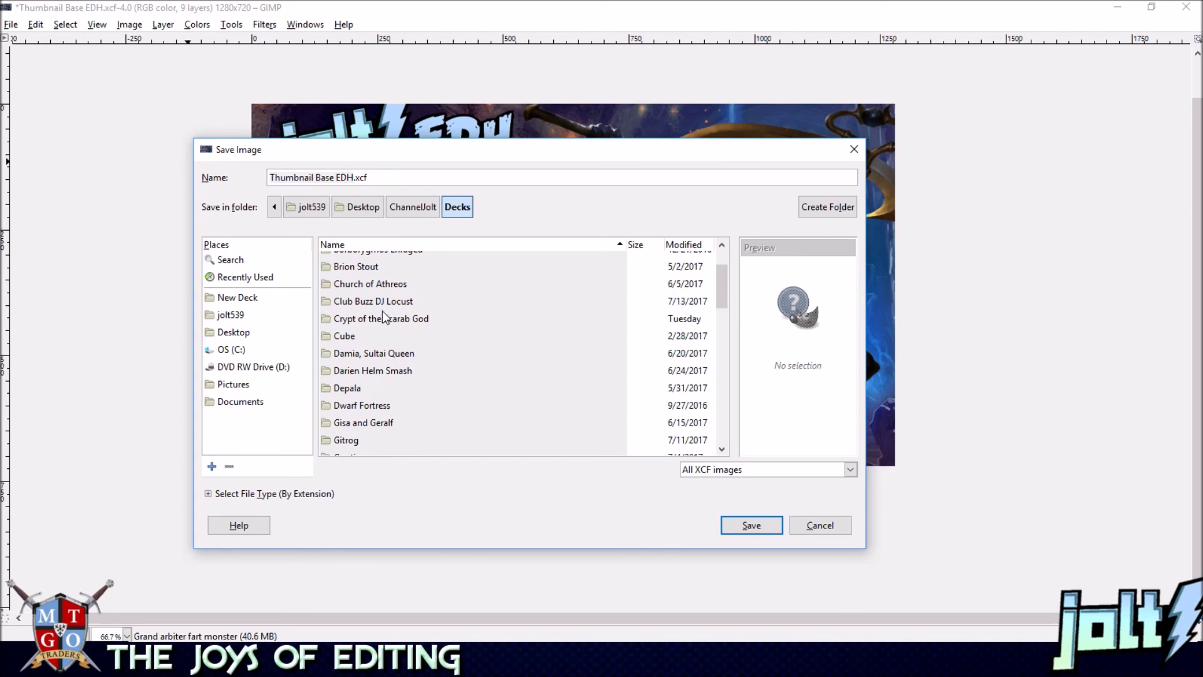
{"action": "left_click", "coordinate": [401, 317]}
{"action": "double_click", "coordinate": [401, 317]}
- Name the file "Scarab God Thumbnail base.xcf" and save it in the Crypt of the Scarab God folder
{"action": "left_click", "coordinate": [348, 178]}
{"action": "left_click_drag", "start_coordinate": [355, 177], "coordinate": [178, 171]}
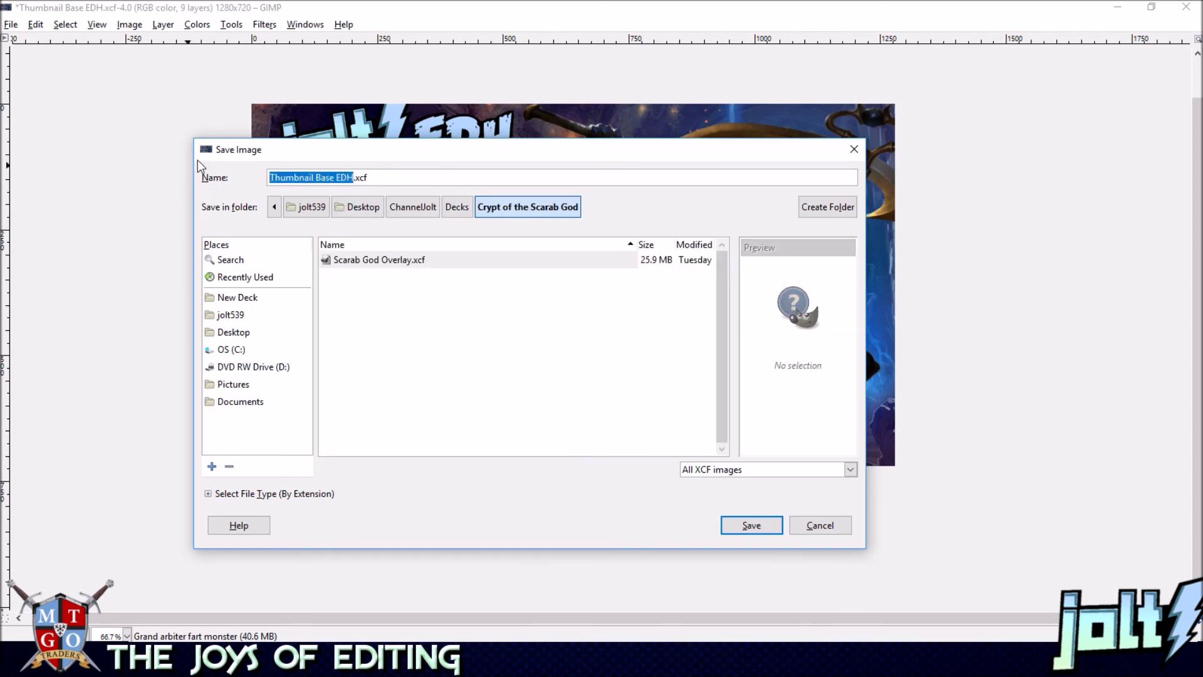
{"action": "type", "text": "Scarab God Thumn"}
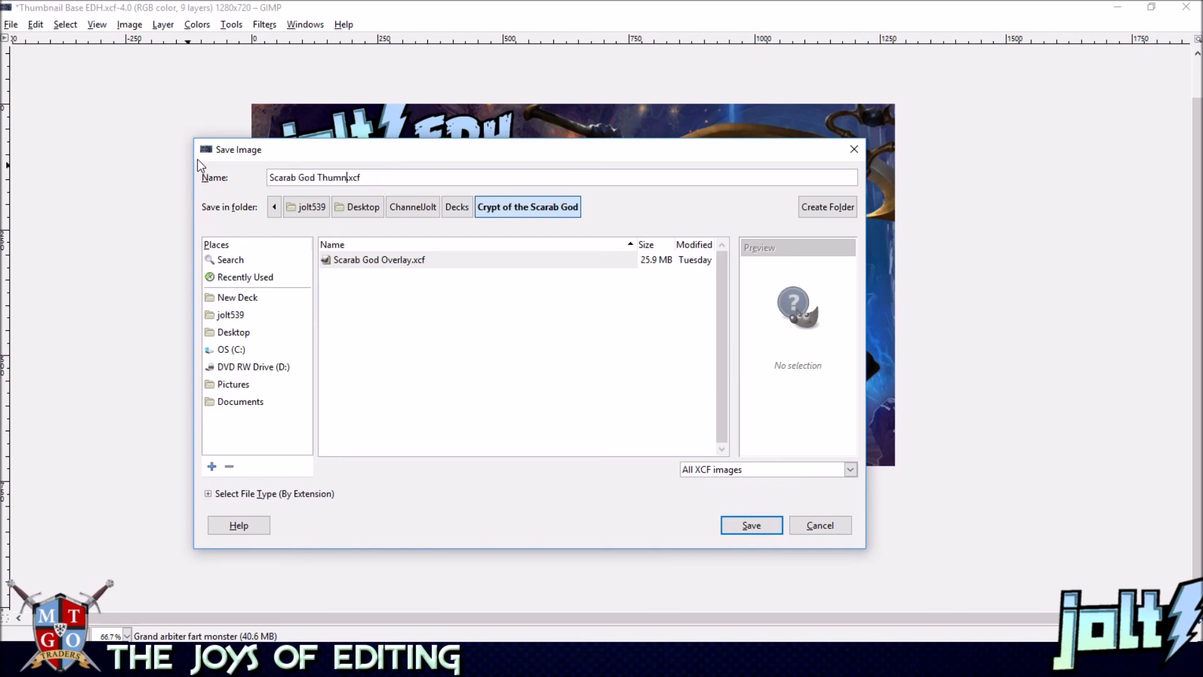
{"action": "type", "text": "bnail base"}
{"action": "key", "text": "Return"}
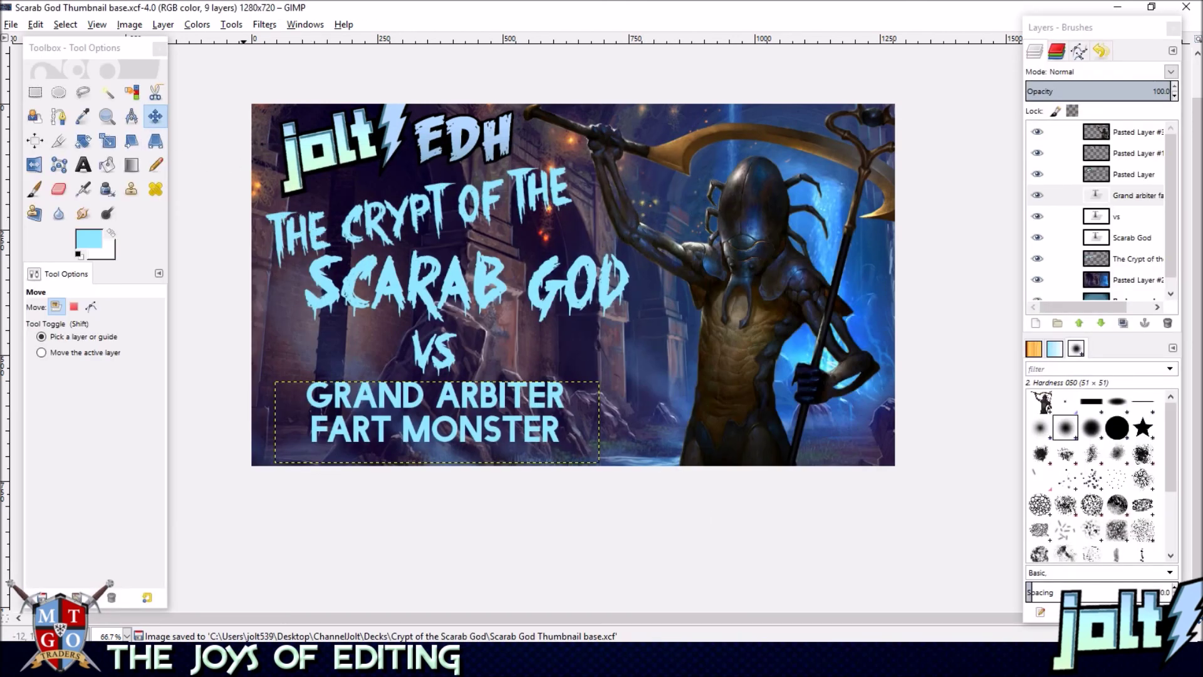
- Add a black drop shadow to "The Crypt of the" layer with X and Y offsets of 6, blur radius 0 and opacity 100
{"action": "scroll", "coordinate": [1145, 249], "scroll_direction": "down", "scroll_amount": 1}
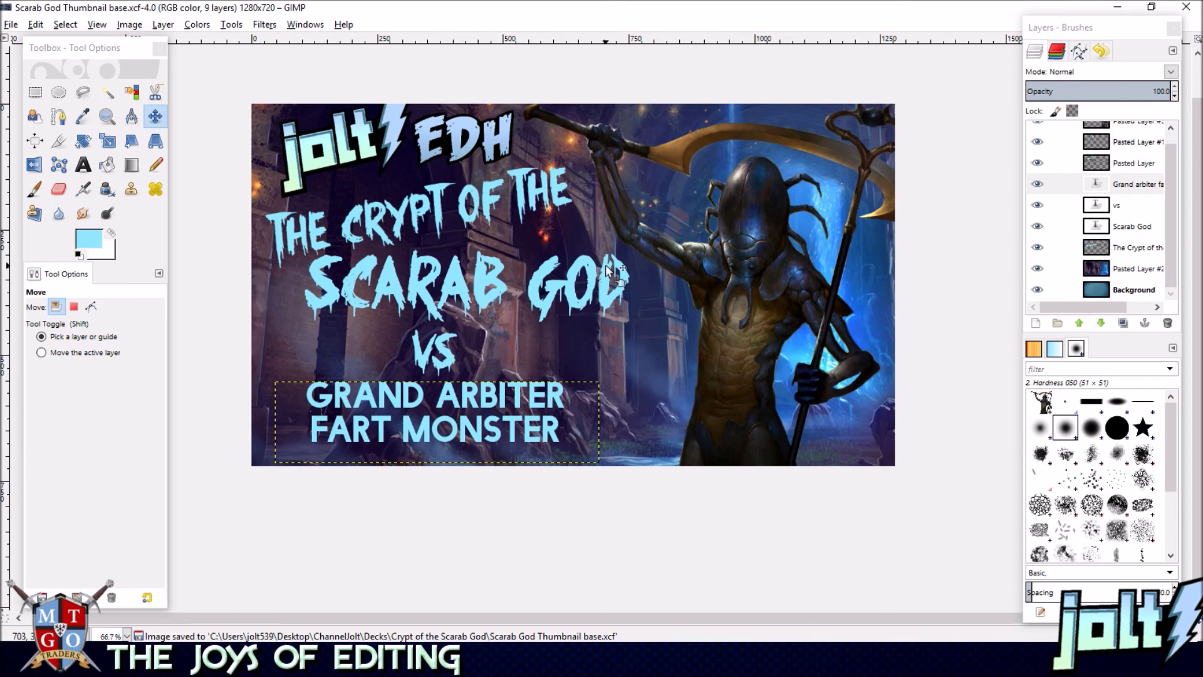
{"action": "left_click", "coordinate": [1141, 249]}
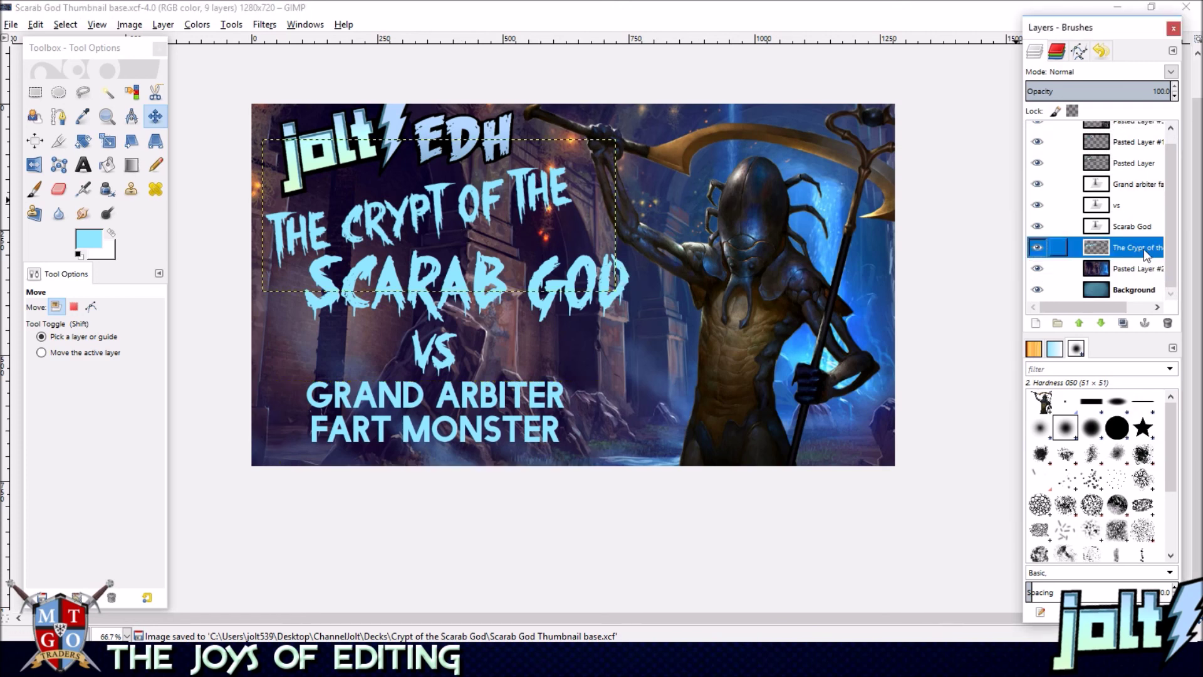
{"action": "left_click", "coordinate": [264, 25]}
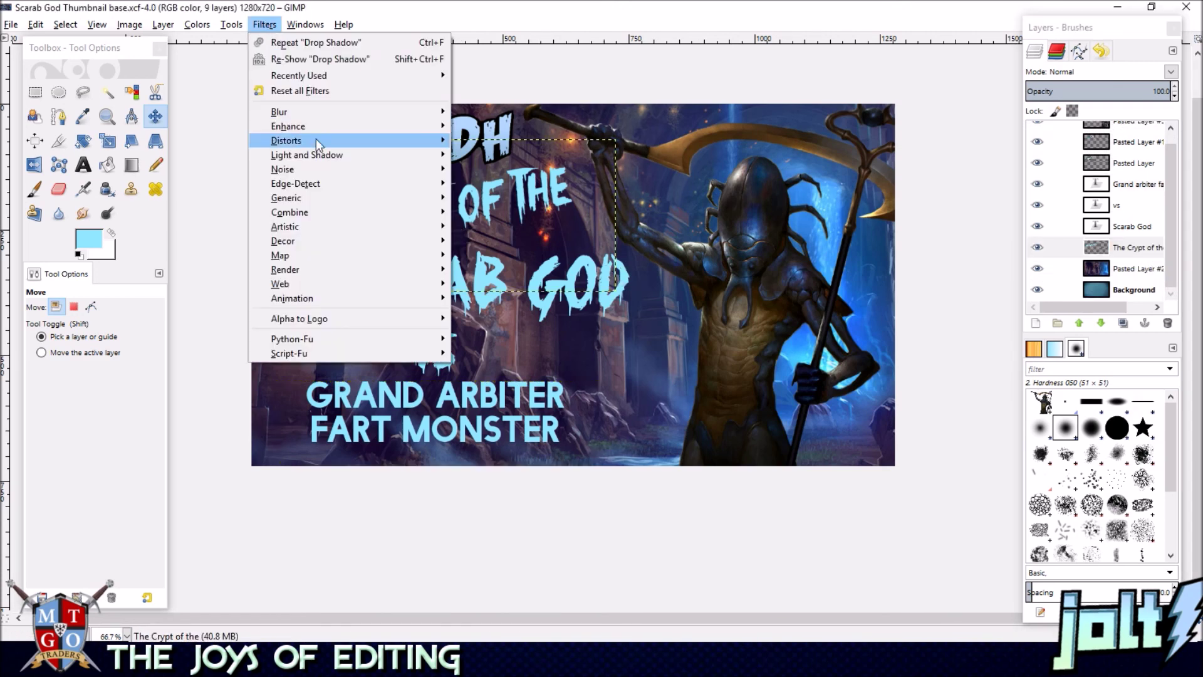
{"action": "mouse_move", "coordinate": [349, 163]}
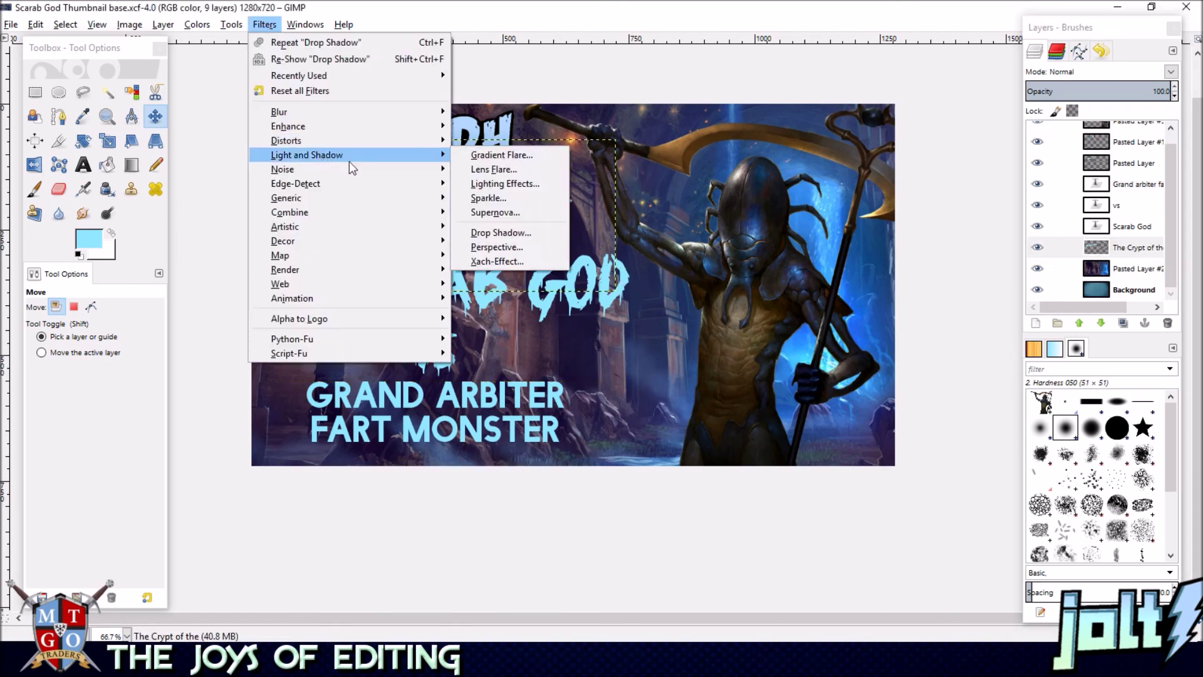
{"action": "left_click", "coordinate": [498, 235]}
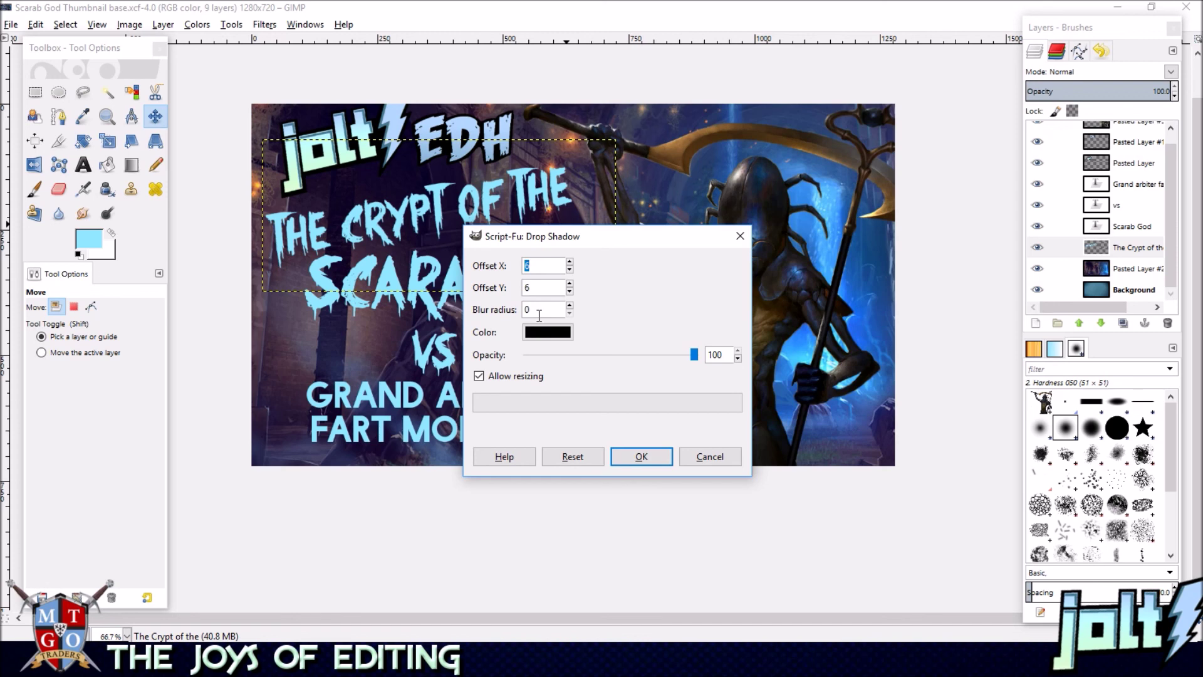
{"action": "left_click_drag", "start_coordinate": [657, 239], "coordinate": [770, 224]}
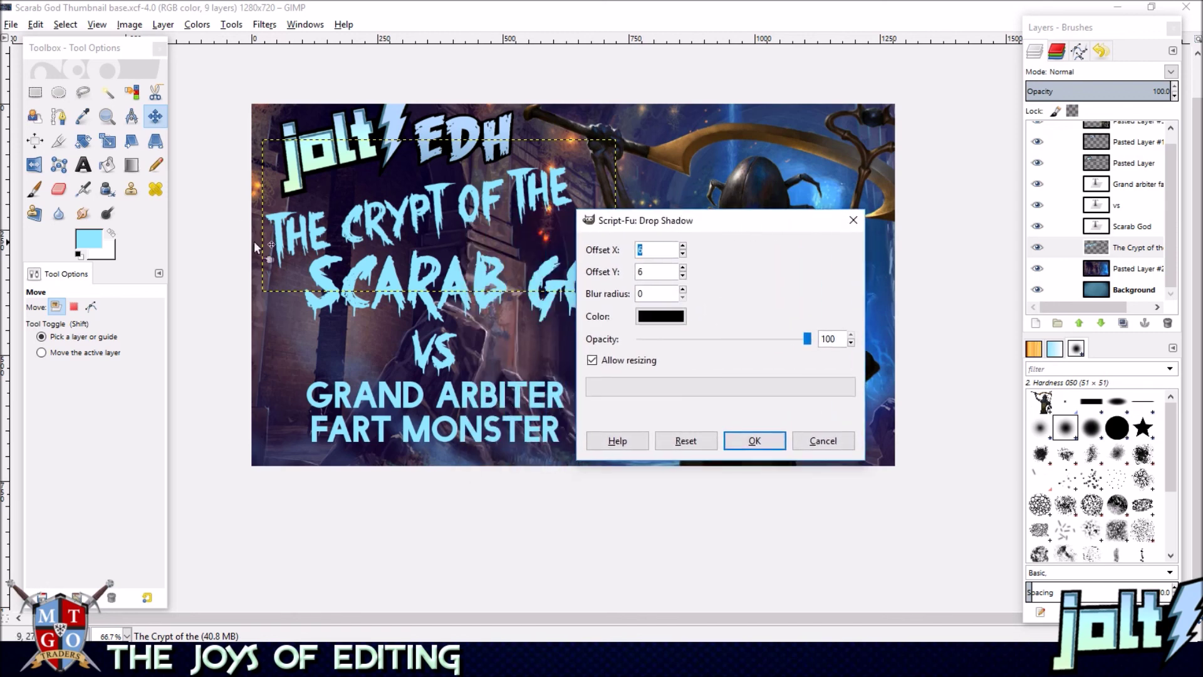
{"action": "left_click", "coordinate": [763, 441]}
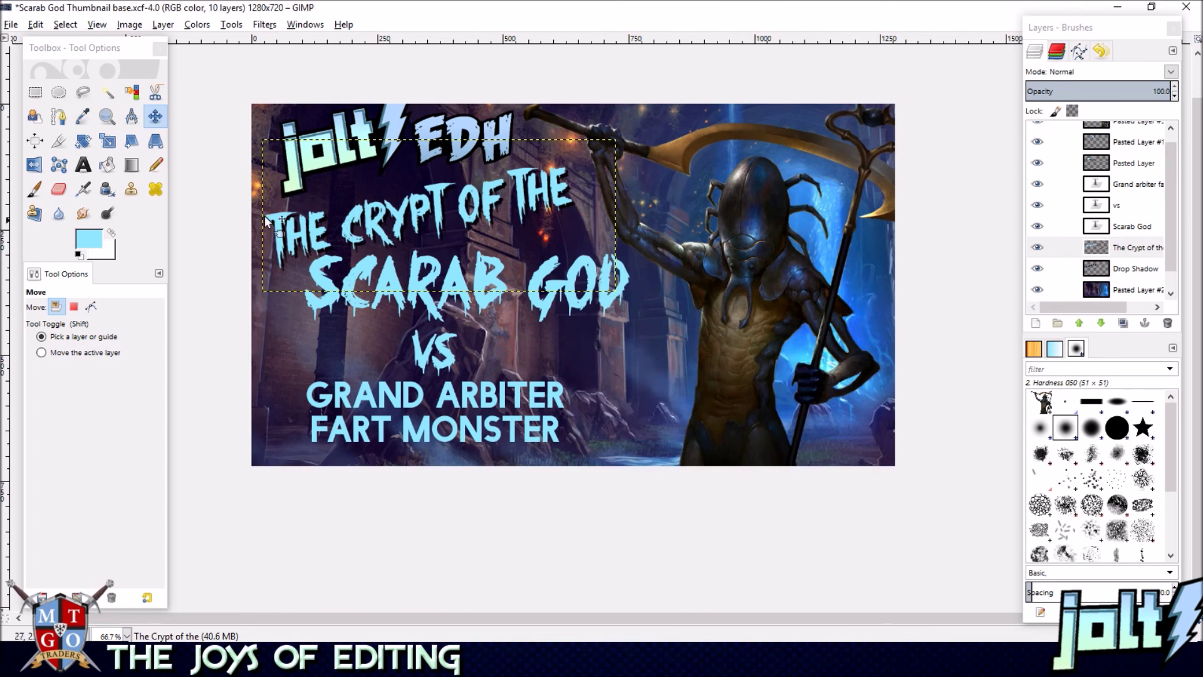
- Add a drop shadow to the "Scarab God" text layer, keeping the filter's current settings
{"action": "left_click", "coordinate": [1137, 223]}
{"action": "left_click", "coordinate": [260, 29]}
{"action": "left_click", "coordinate": [263, 25]}
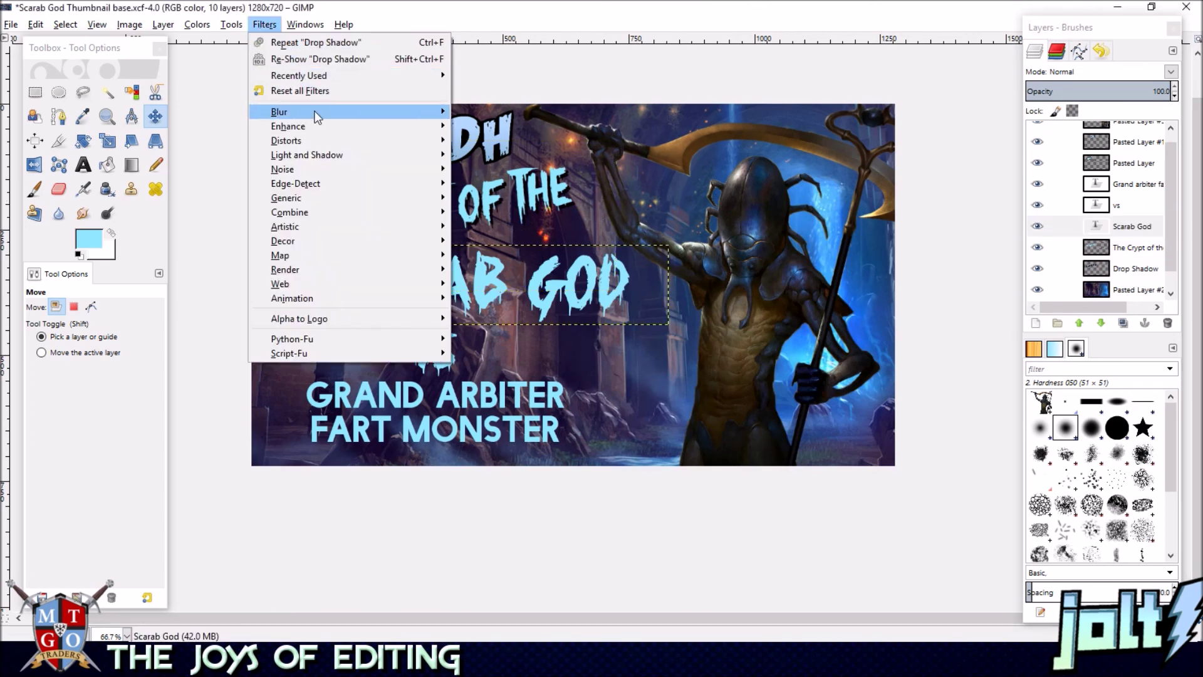
{"action": "mouse_move", "coordinate": [384, 161]}
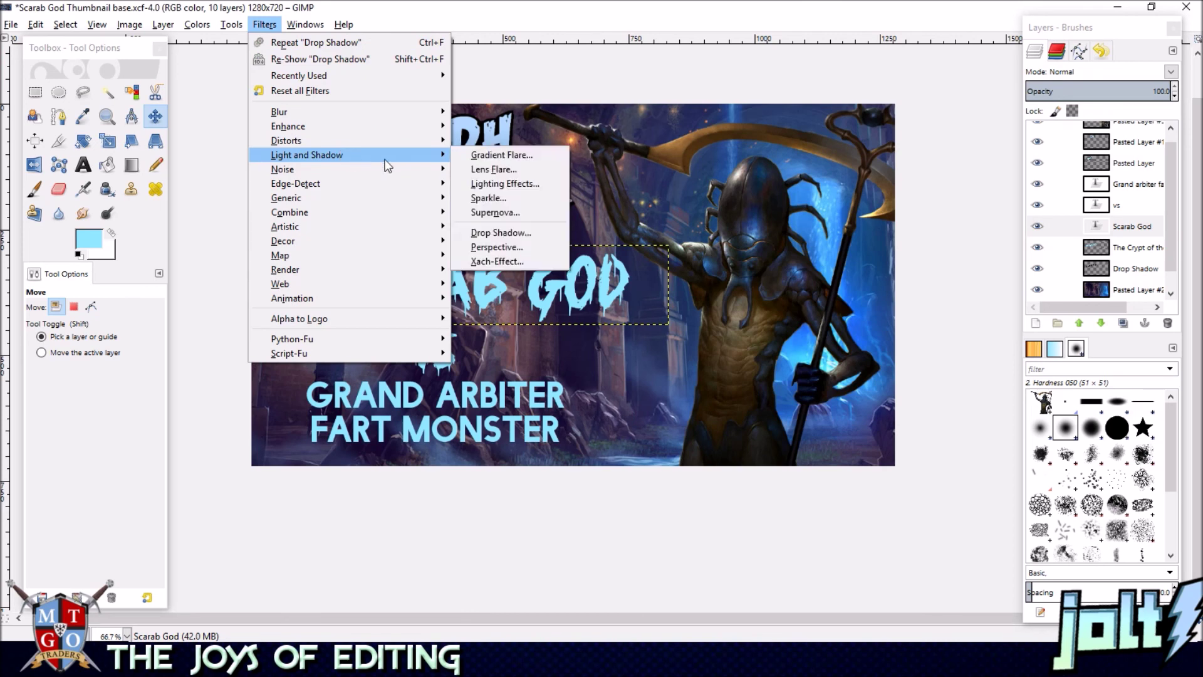
{"action": "left_click", "coordinate": [509, 232]}
{"action": "left_click", "coordinate": [627, 457]}
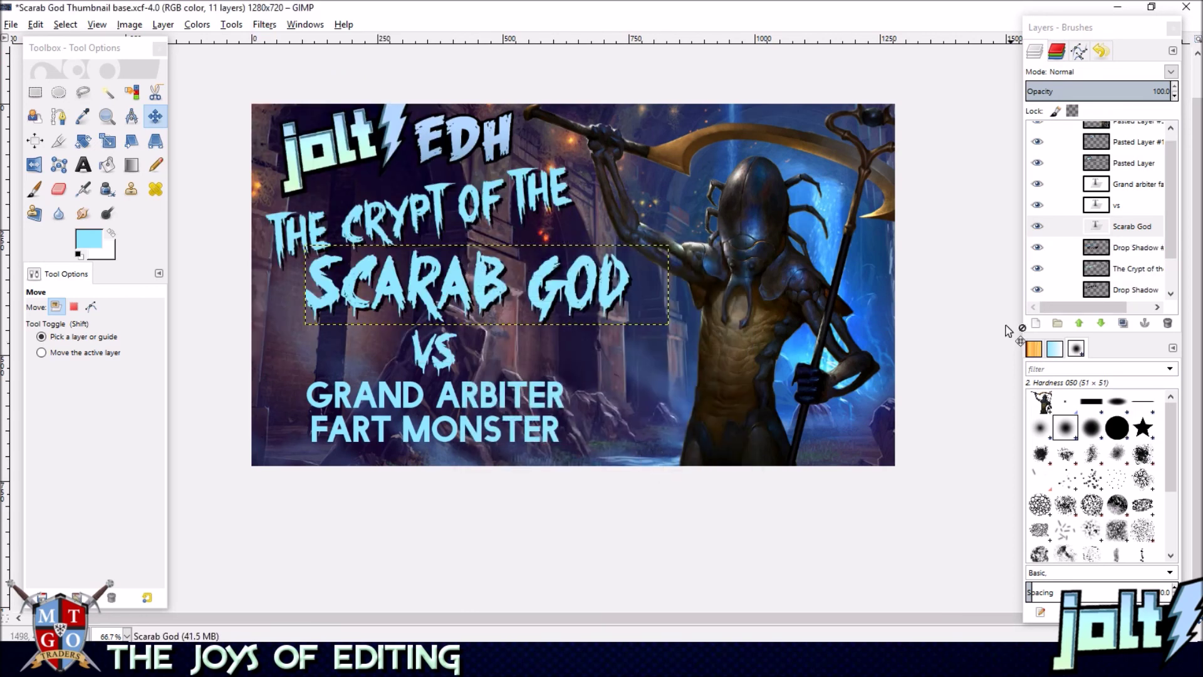
- Add a drop shadow to the "vs" text layer with the same filter settings
{"action": "left_click", "coordinate": [1131, 205]}
{"action": "left_click", "coordinate": [264, 25]}
{"action": "mouse_move", "coordinate": [326, 75]}
{"action": "left_click", "coordinate": [499, 75]}
{"action": "left_click", "coordinate": [638, 455]}
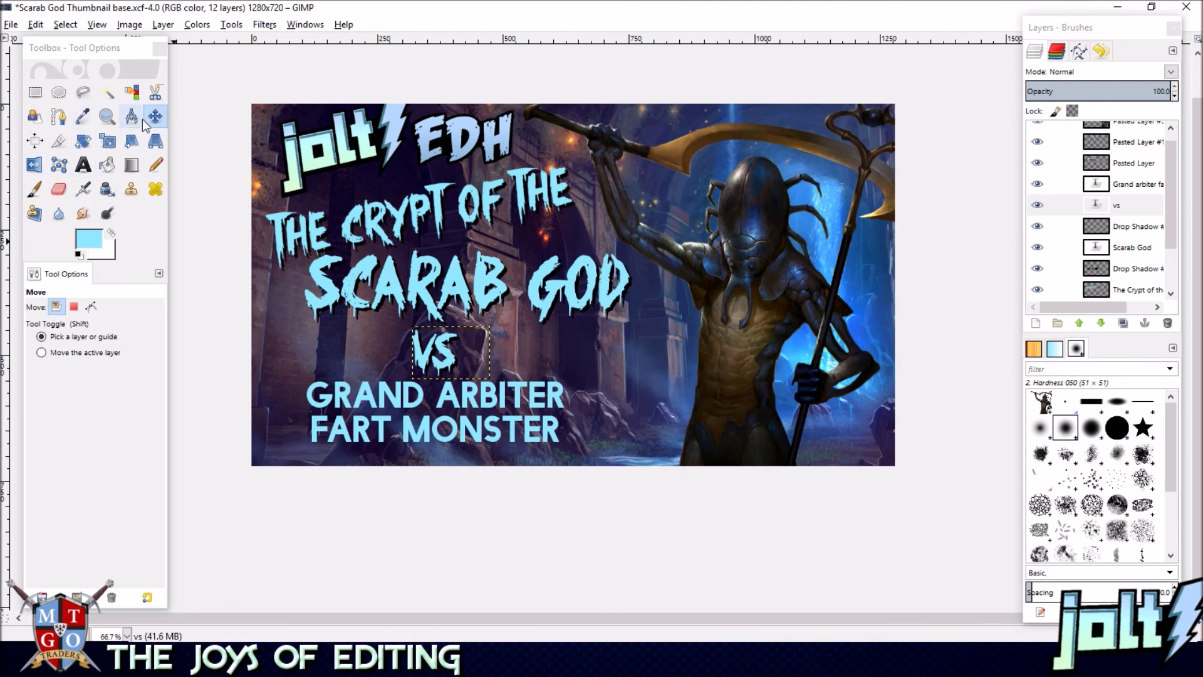
- Nudge the "Grand arbiter fart monster" text 4 px left and 2 px down, and save the image
{"action": "left_click_drag", "start_coordinate": [480, 435], "coordinate": [478, 438]}
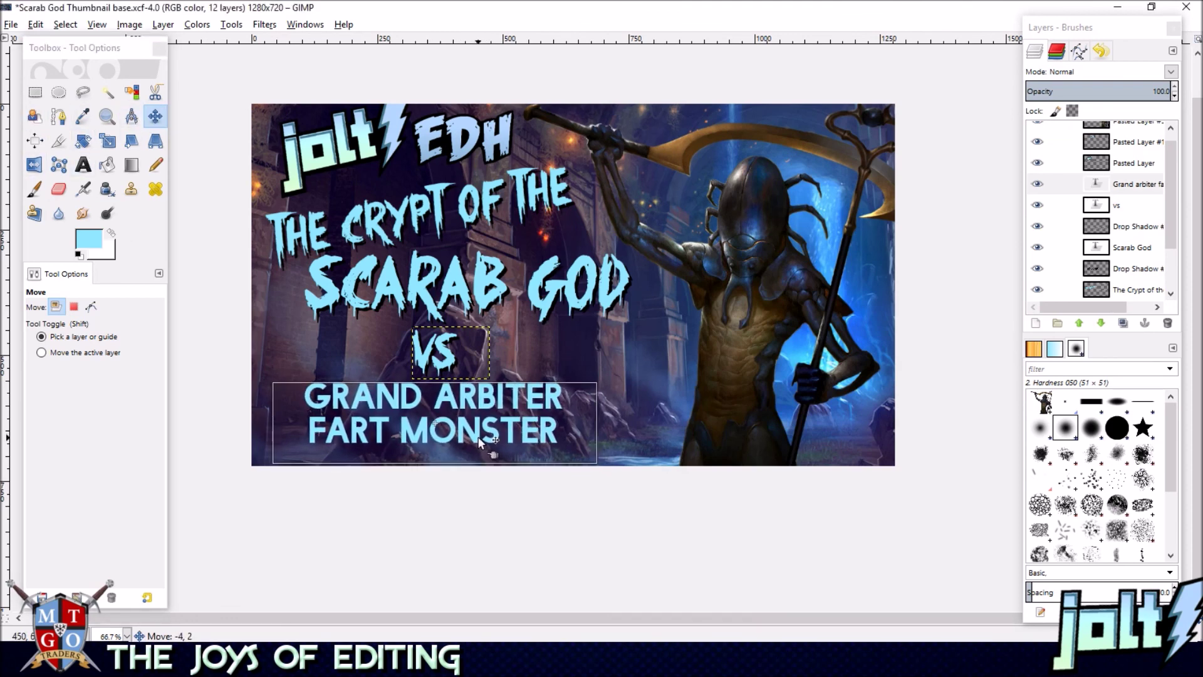
{"action": "left_click", "coordinate": [11, 24]}
{"action": "left_click", "coordinate": [59, 145]}
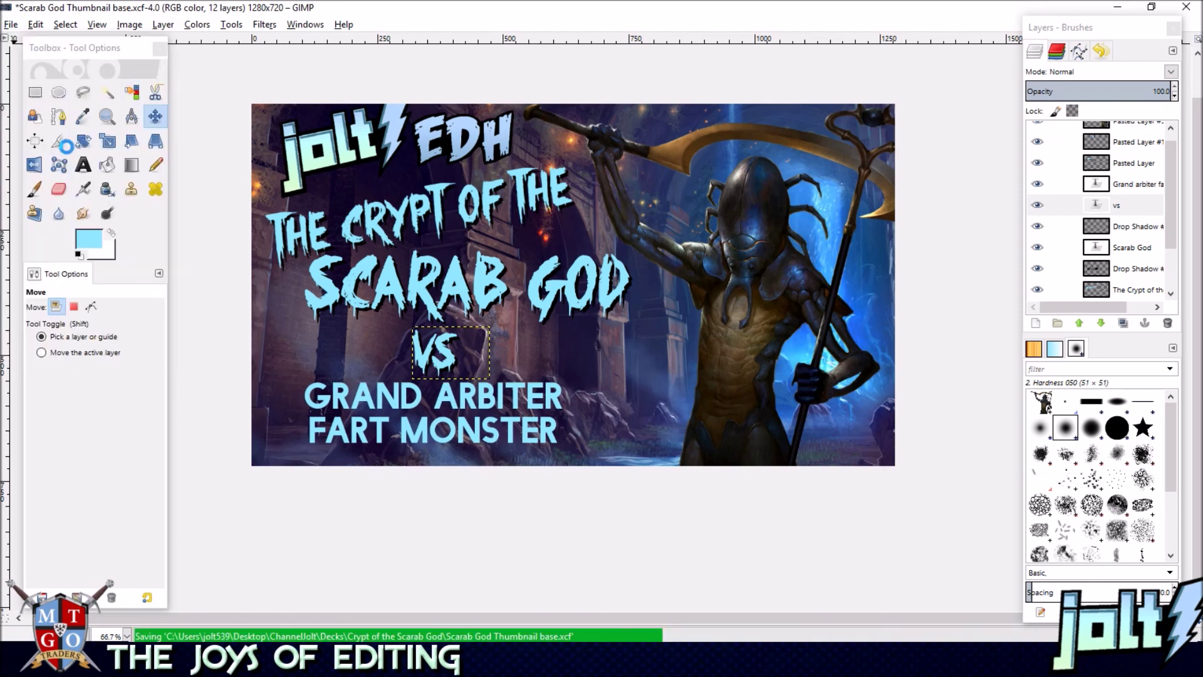